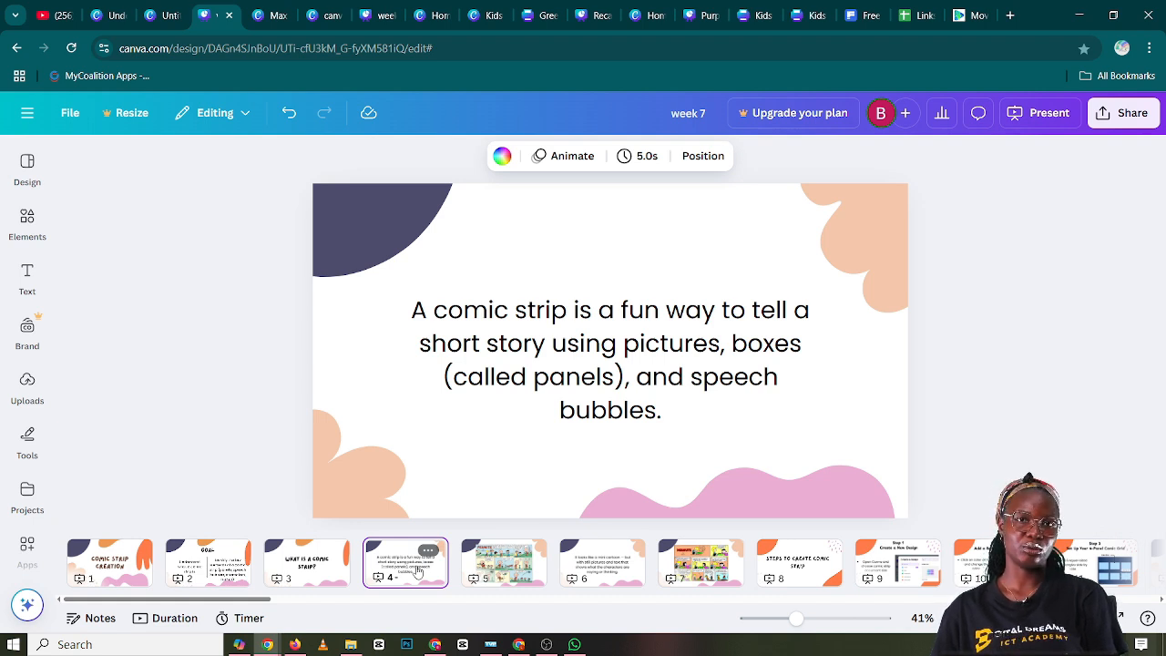
Examine the Peanuts comic strip on page 5 up close, the description on page 6 and the second example on page 7
left_click(503, 570)
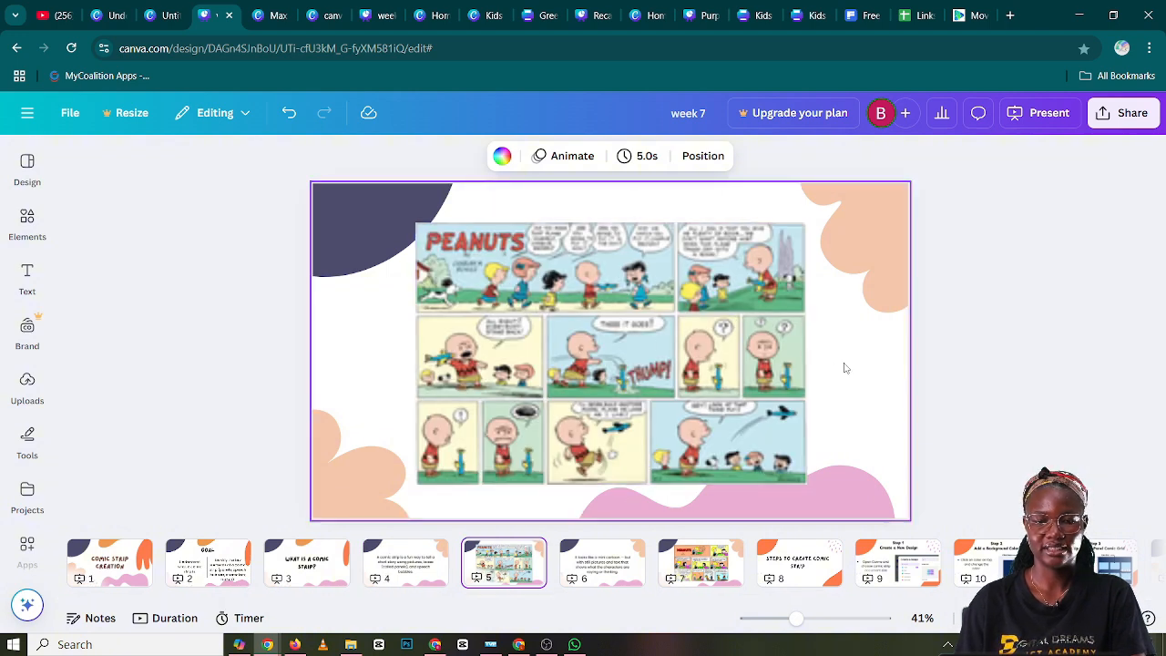
left_click(666, 347)
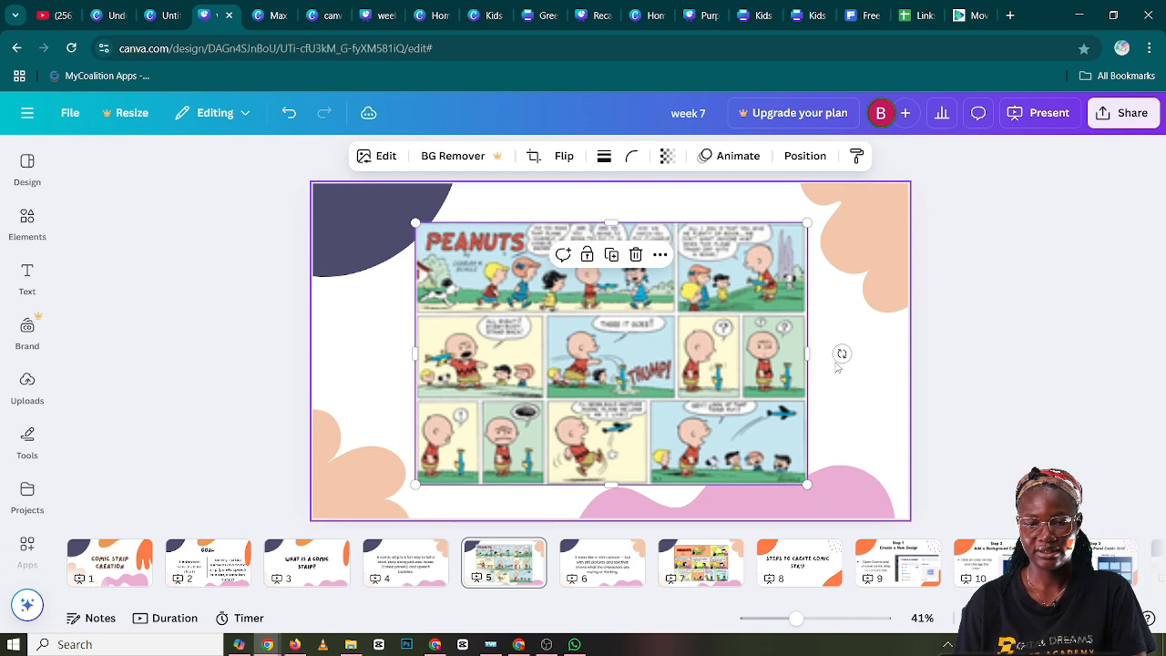
left_click(836, 365)
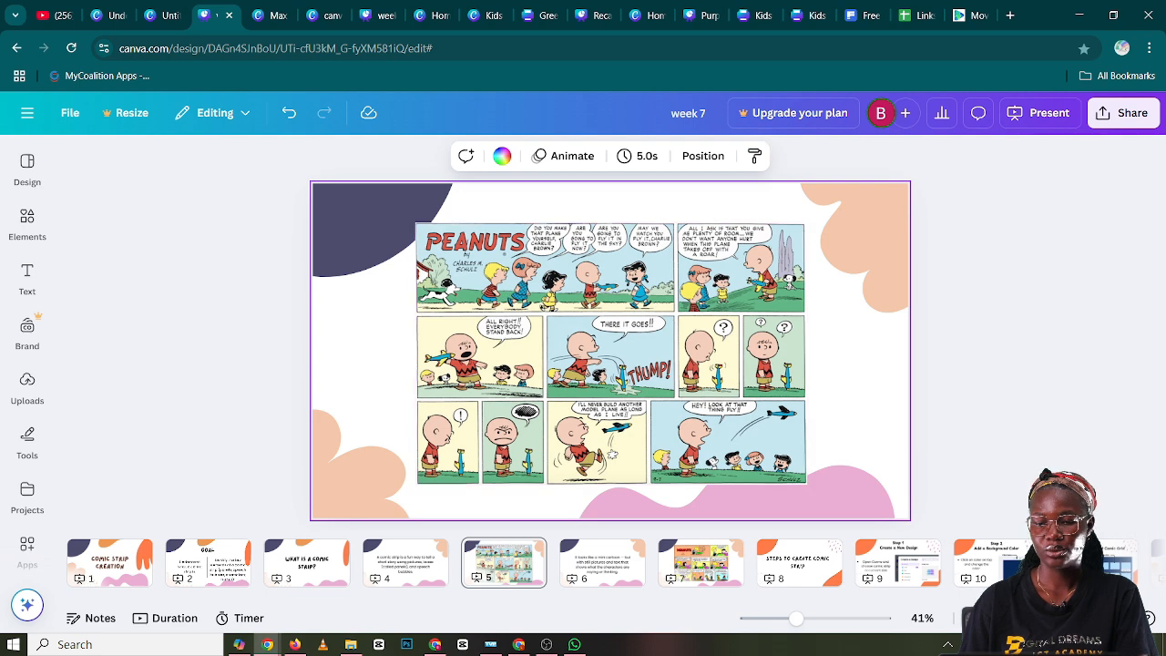
left_click_drag(798, 619, 812, 619)
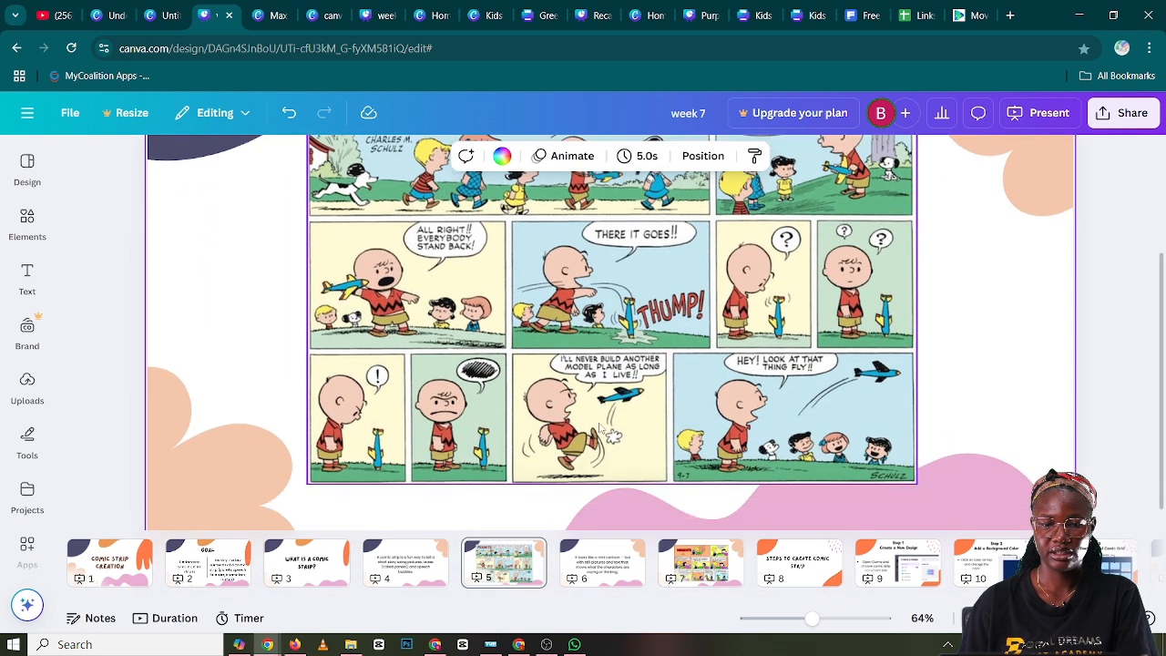
scroll(534, 418, "up", 2)
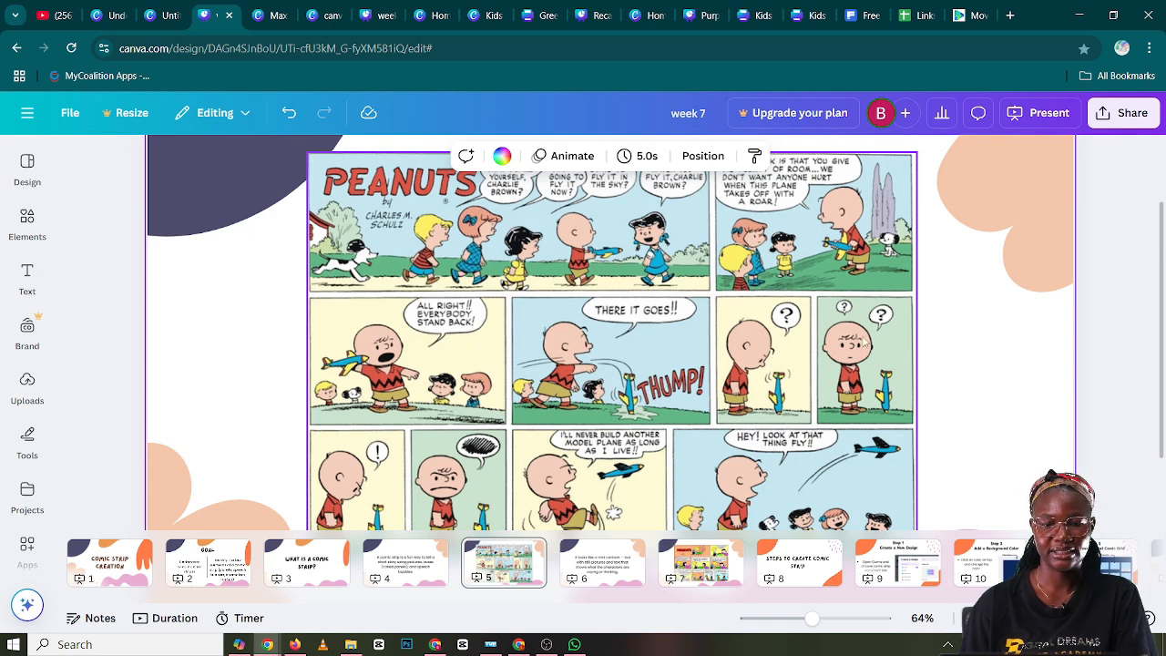
scroll(777, 382, "down", 2)
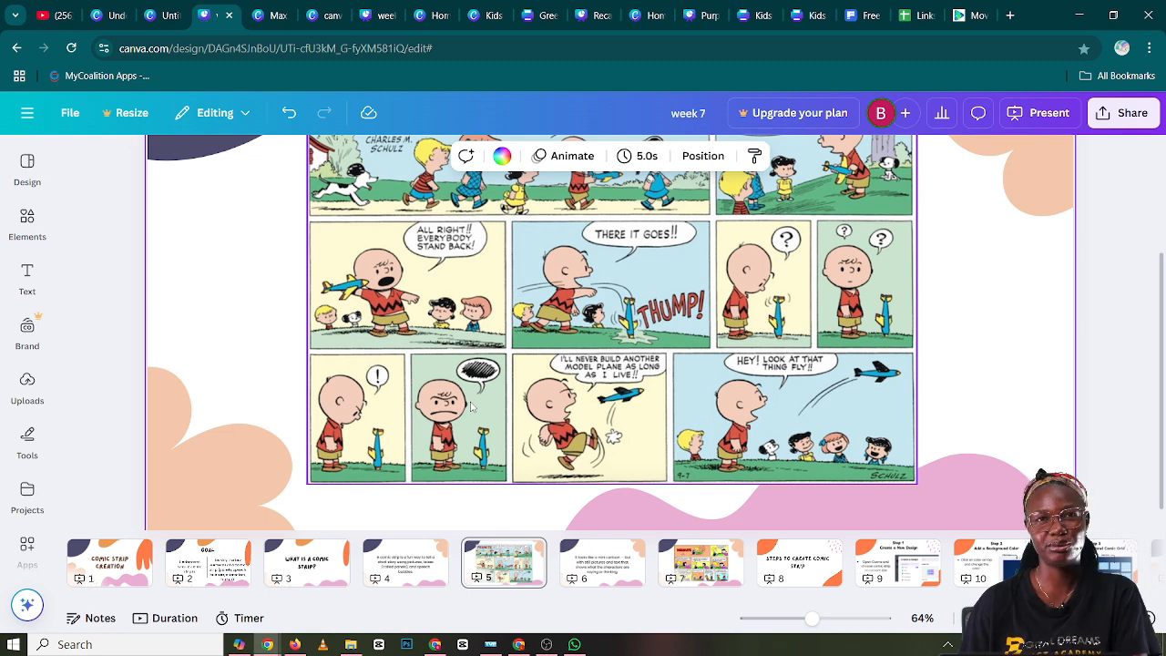
scroll(471, 407, "up", 2)
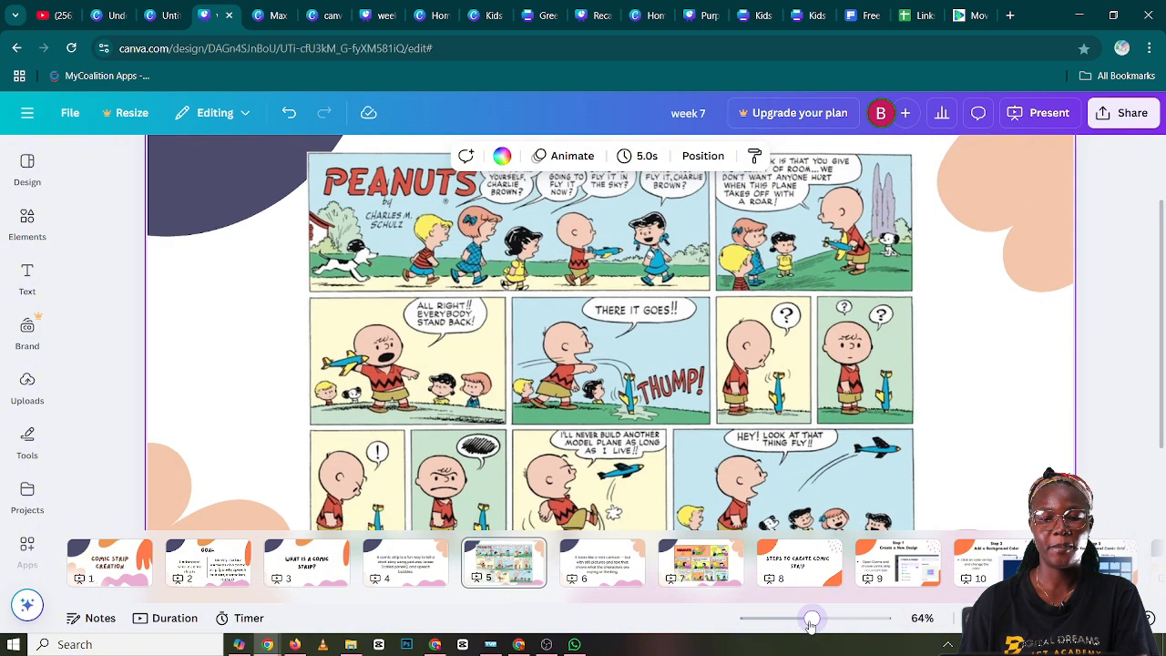
left_click_drag(811, 618, 803, 621)
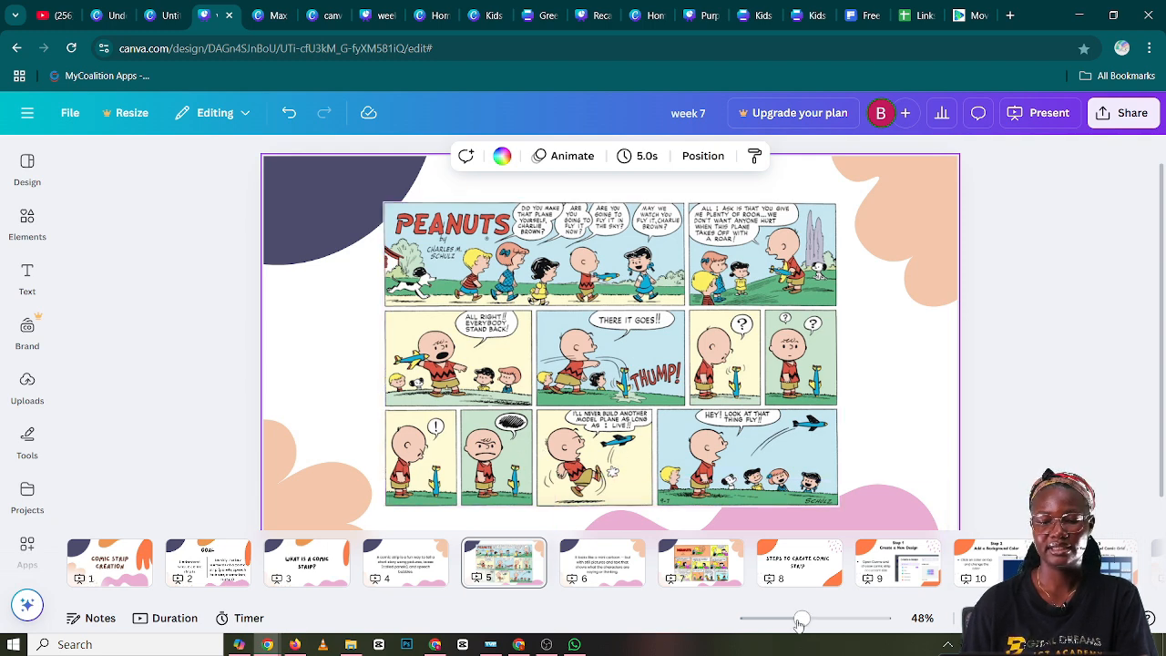
mouse_move(799, 622)
left_mouse_down()
mouse_move(783, 623)
mouse_move(798, 623)
left_mouse_up()
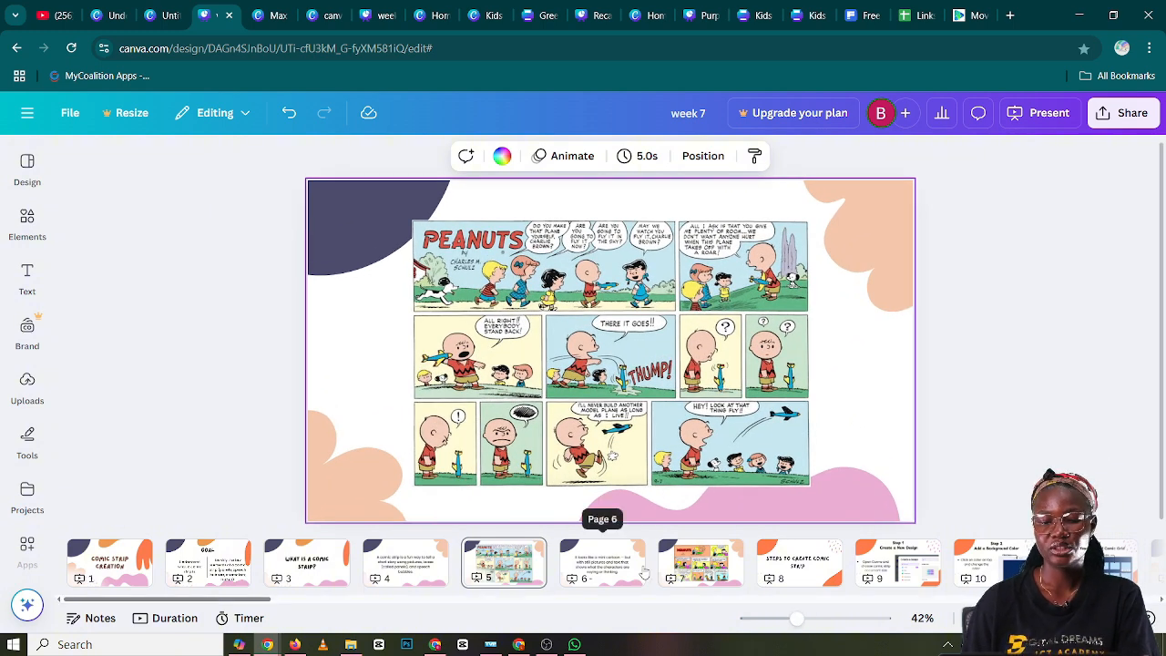
left_click(601, 571)
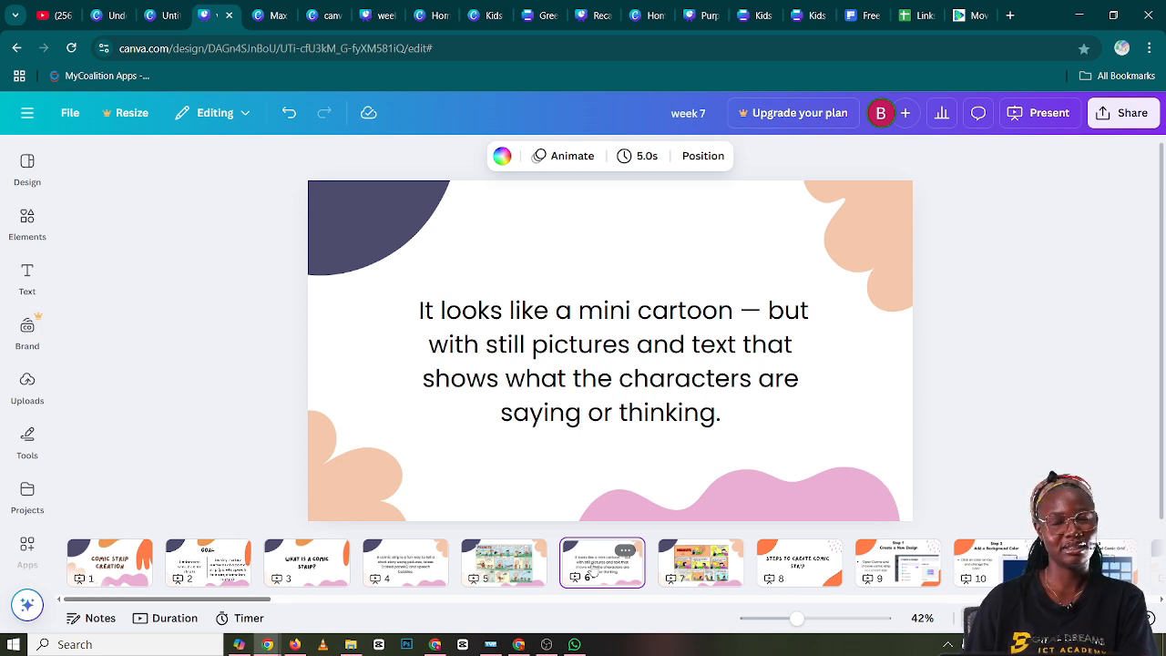
left_click(698, 569)
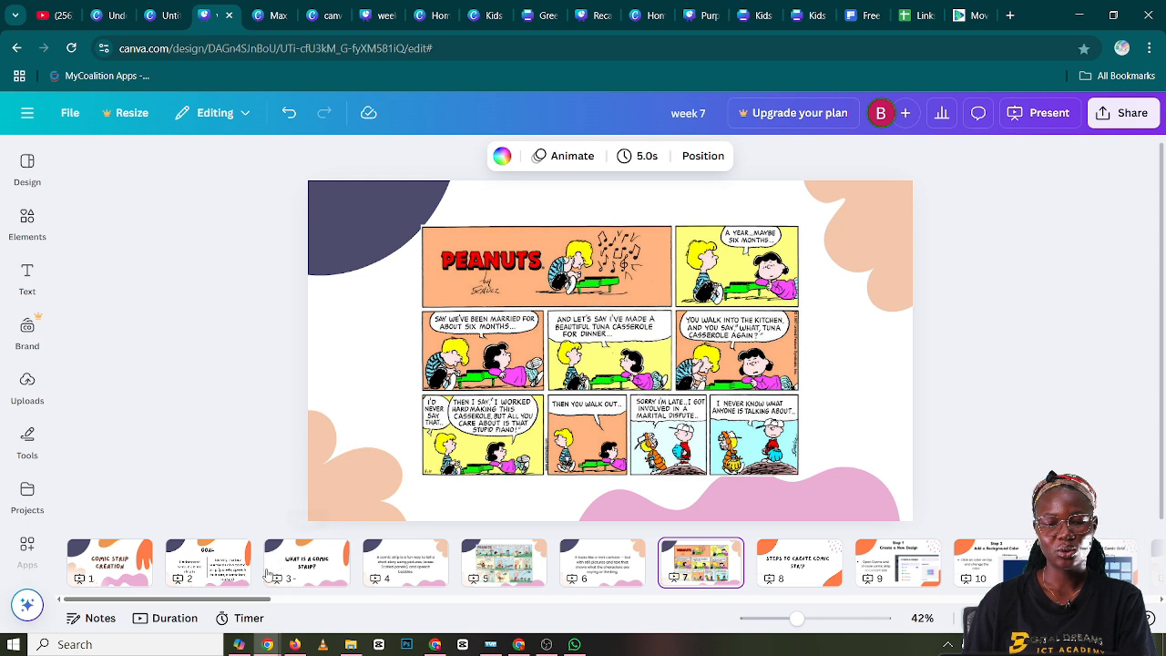
Go to page 56 of the presentation and examine the finished six-panel comic strip
left_click_drag(260, 603, 1126, 617)
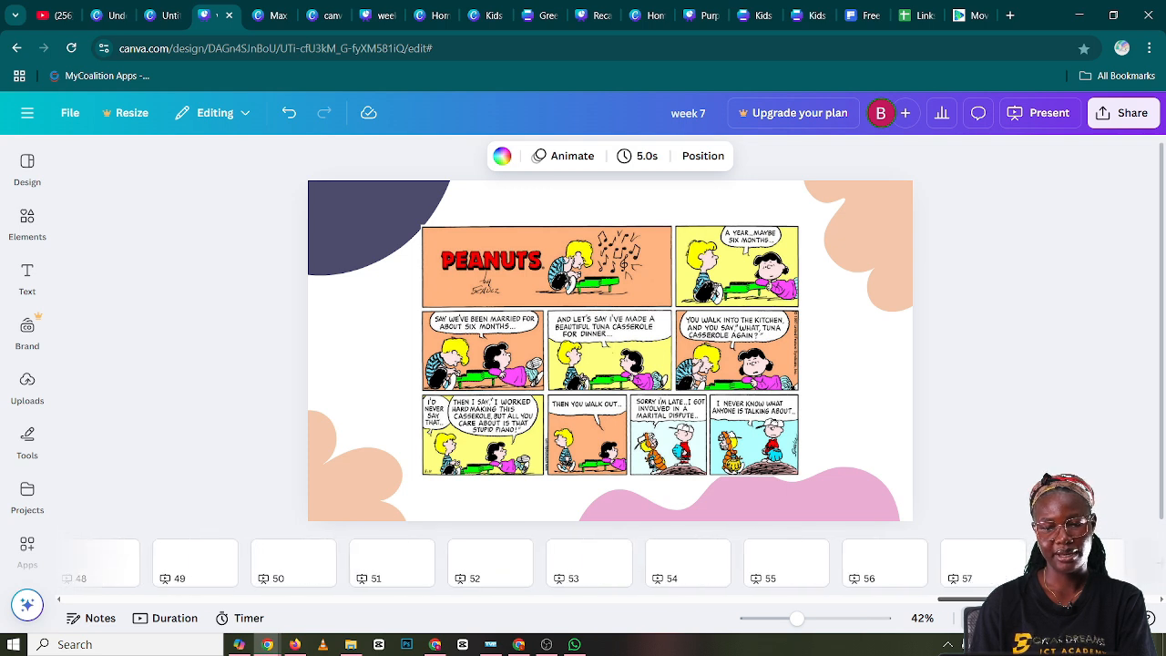
left_click(874, 573)
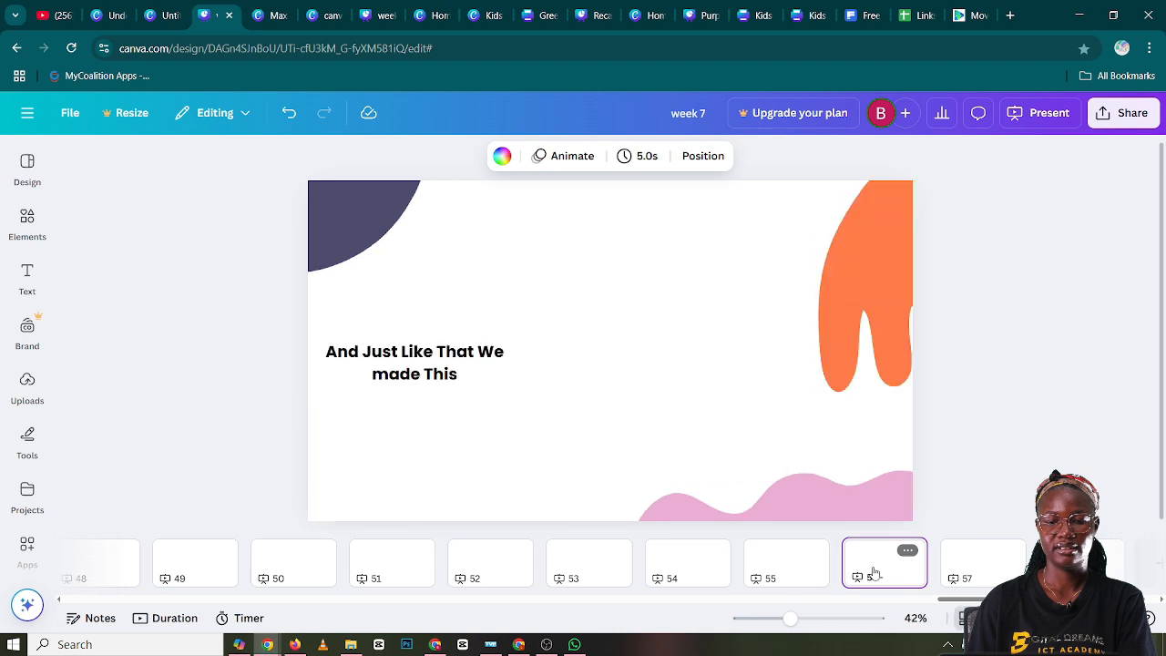
left_click(676, 376)
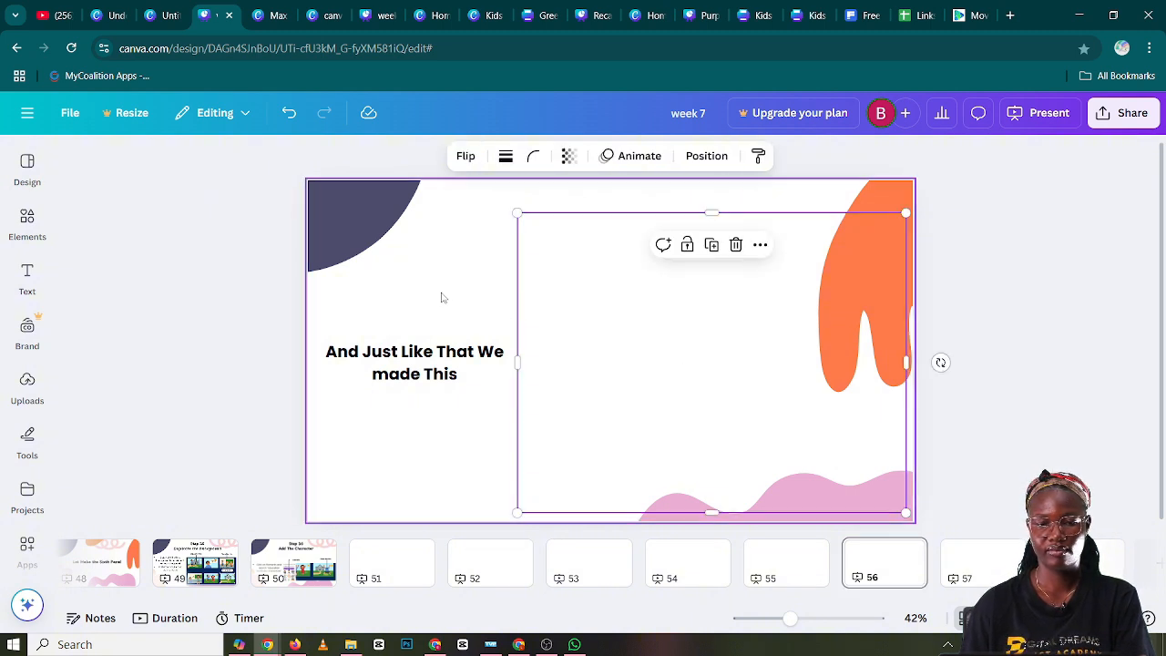
left_click(437, 292)
left_click(652, 348)
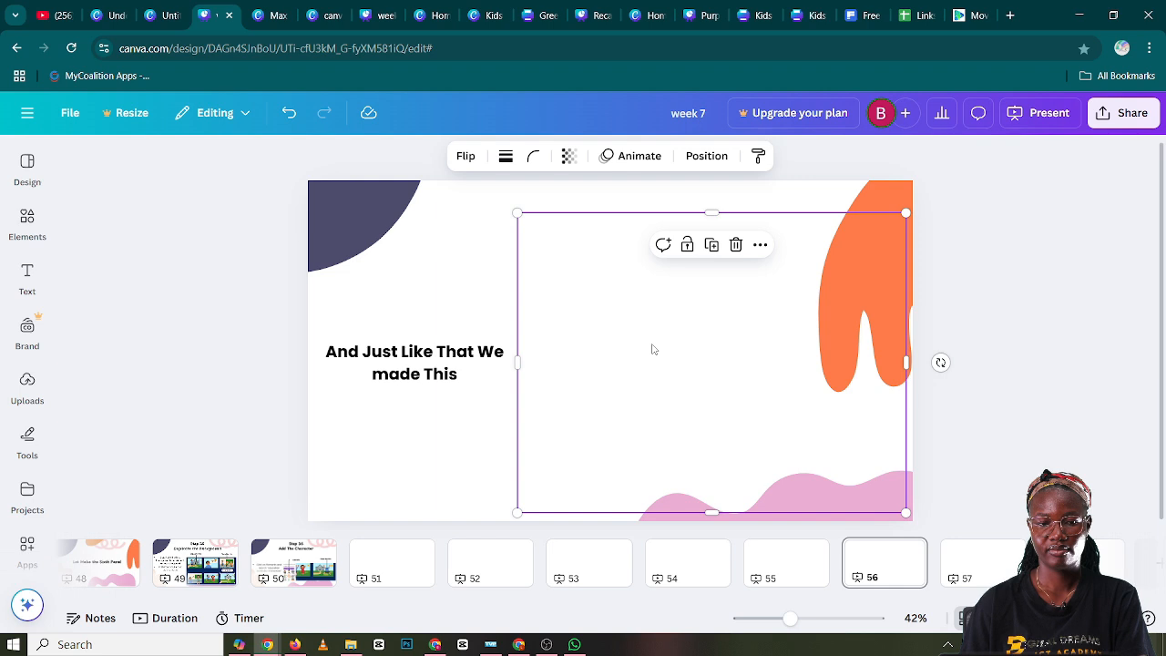
left_click(997, 363)
left_click(802, 357)
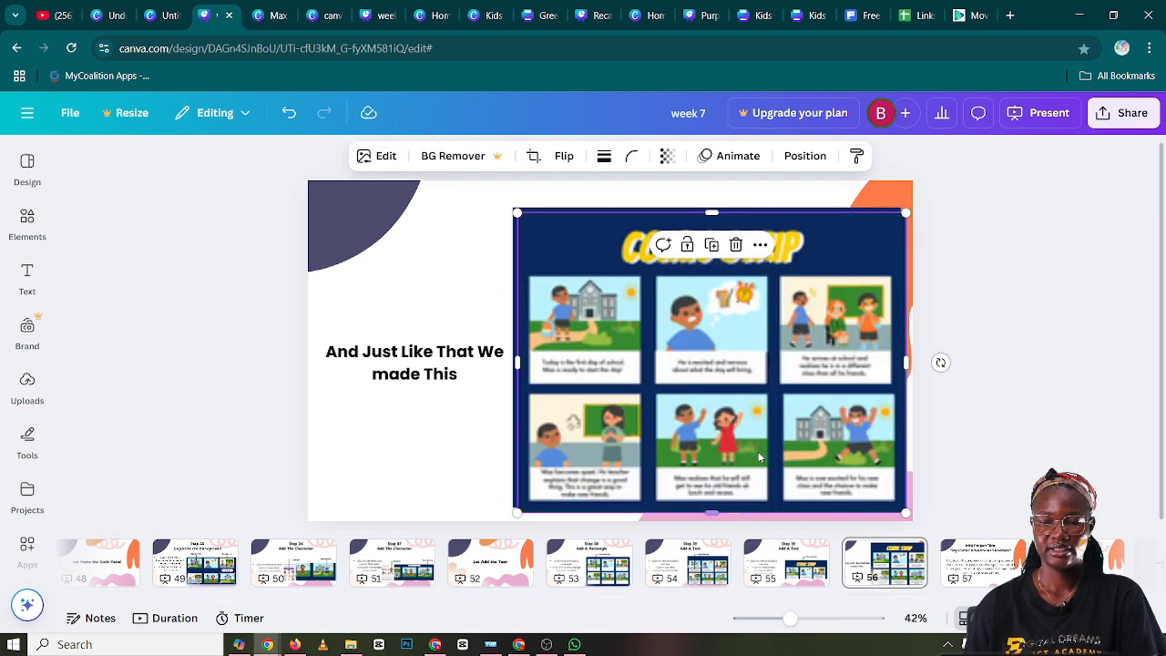
left_click(999, 349)
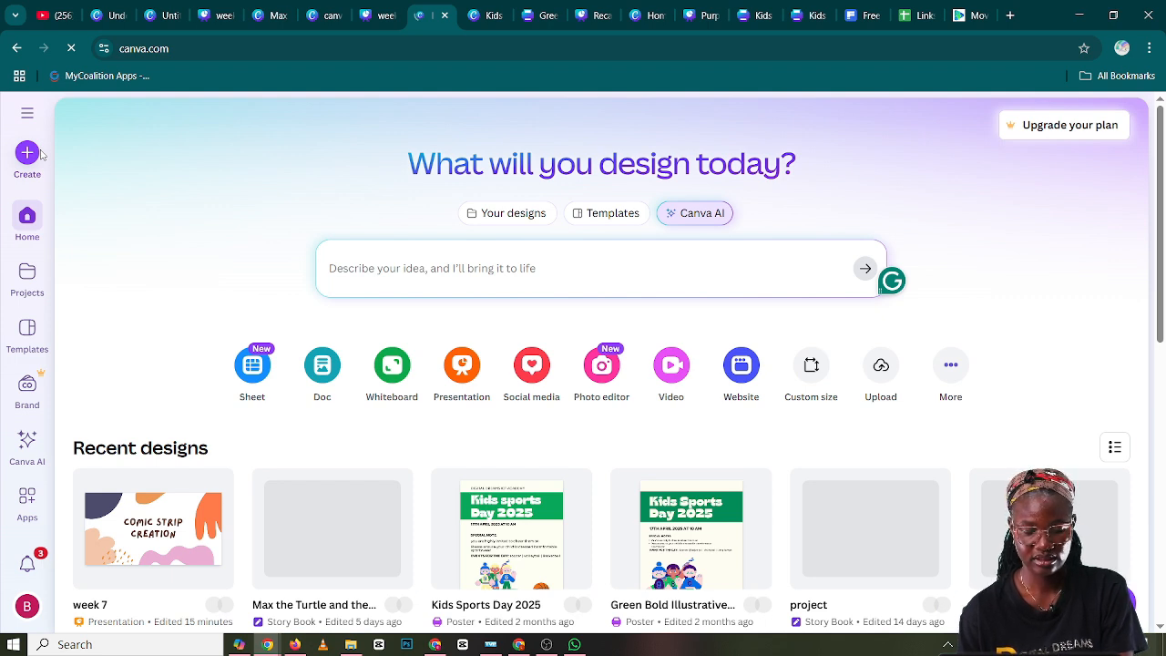
Search the design types for "comic" and create a new blank 25 × 20 cm Comic Strip design
left_click(41, 155)
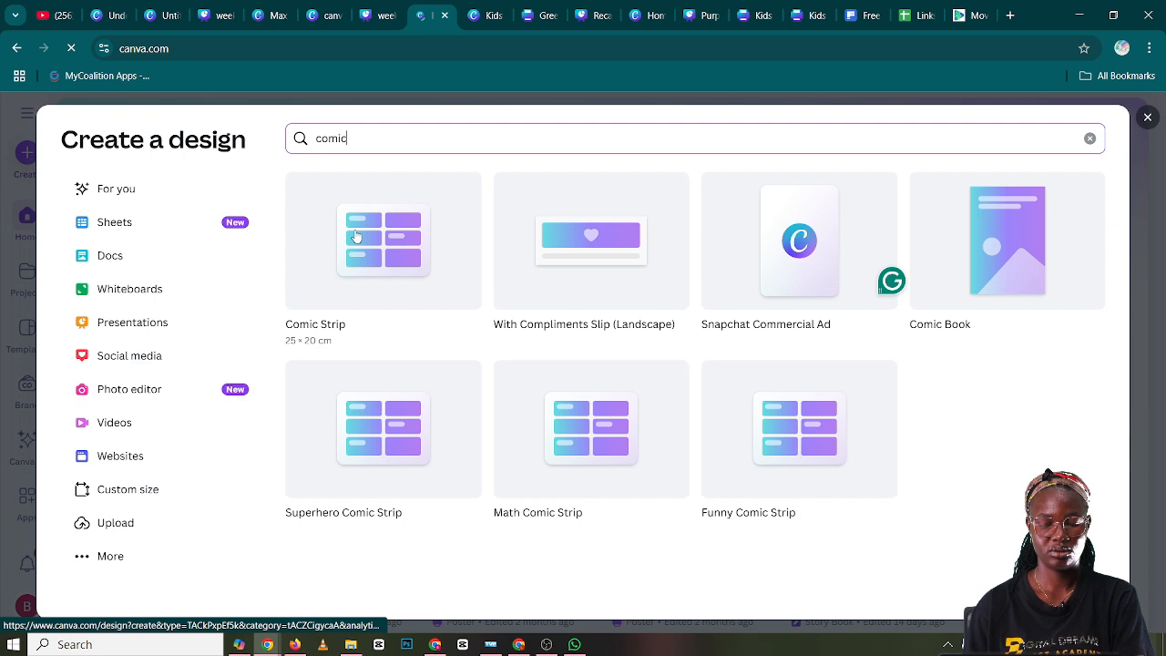
left_click(418, 272)
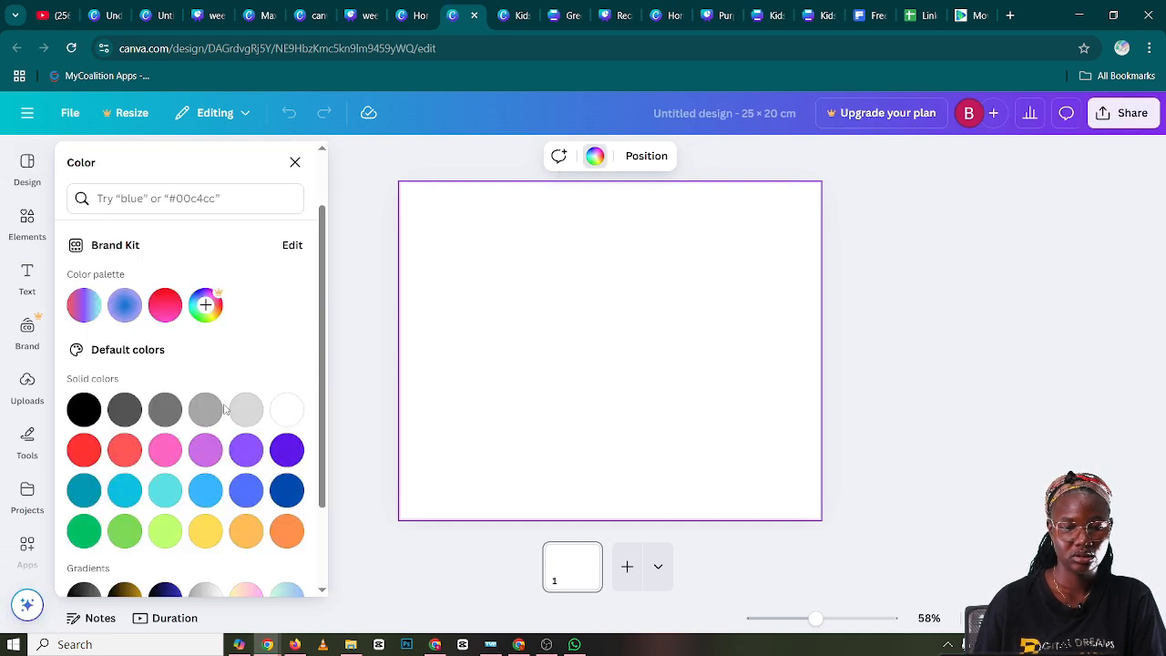
Set the page background to the dark blue #053473
scroll(225, 409, "down", 1)
left_click(287, 415)
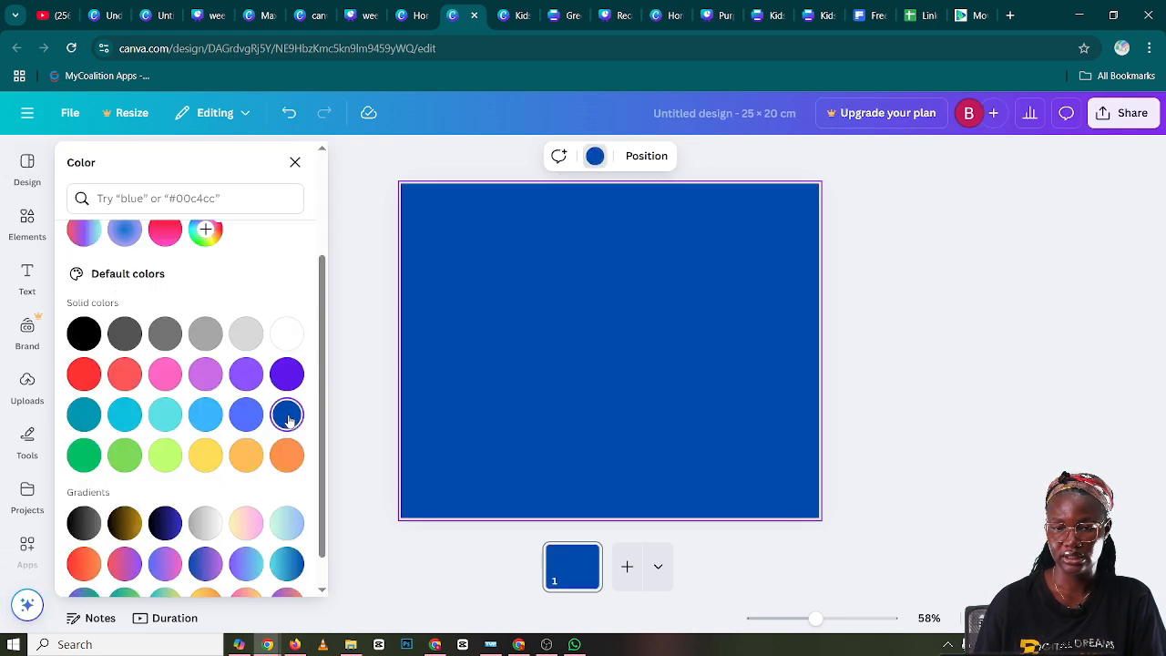
scroll(137, 328, "up", 2)
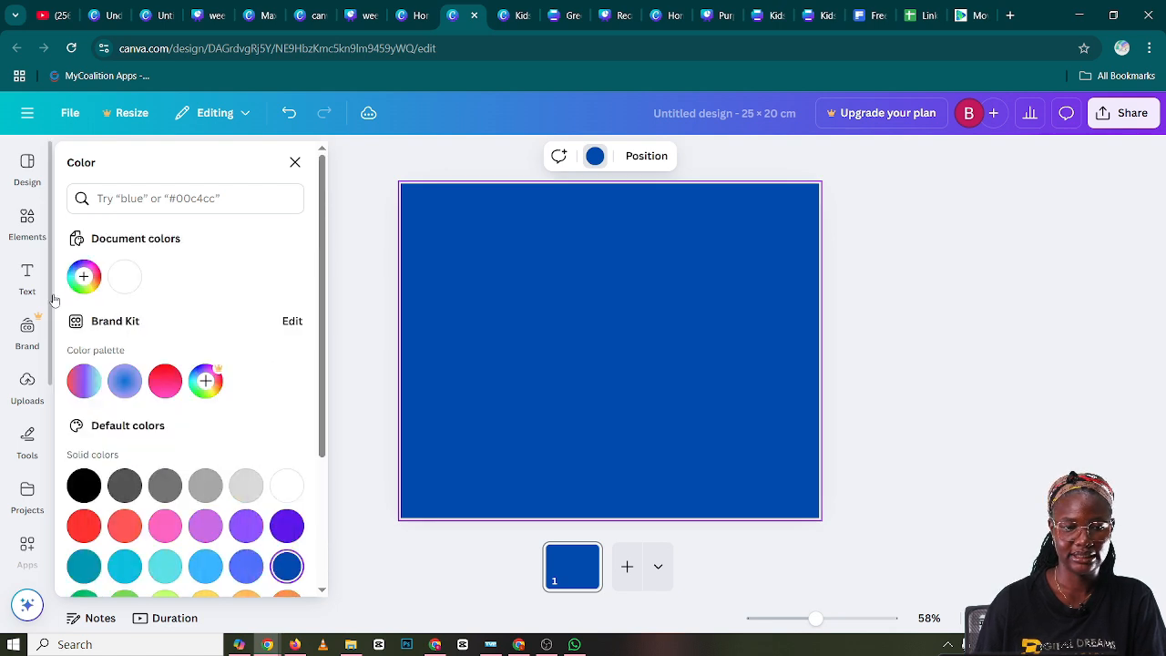
left_click(83, 276)
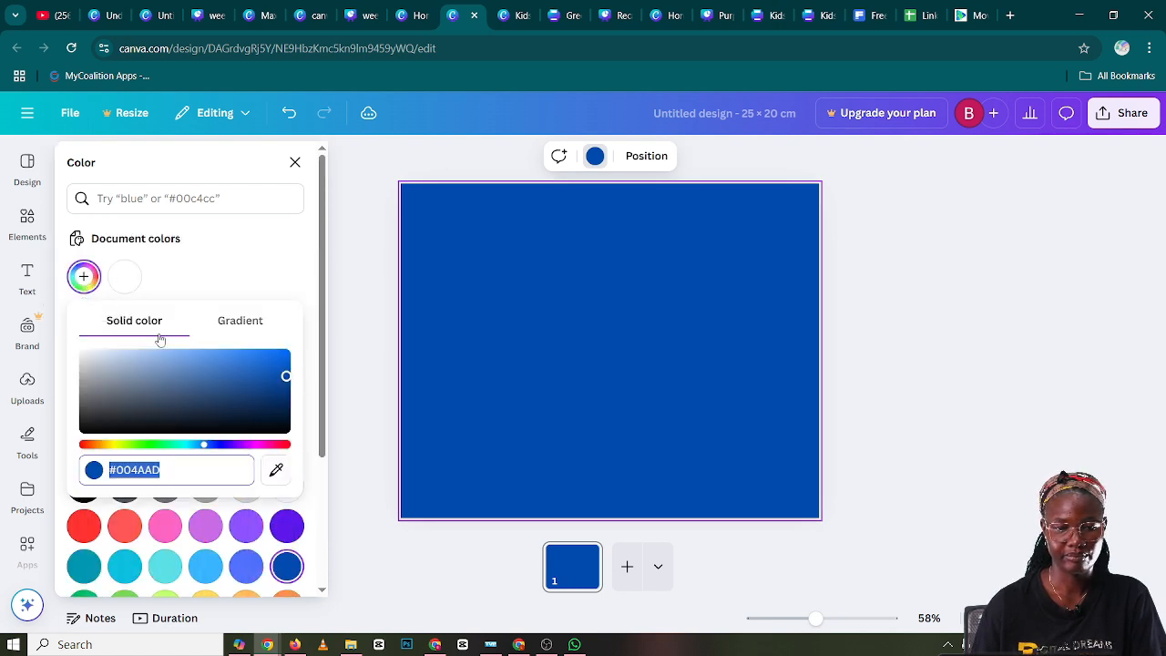
left_click(281, 392)
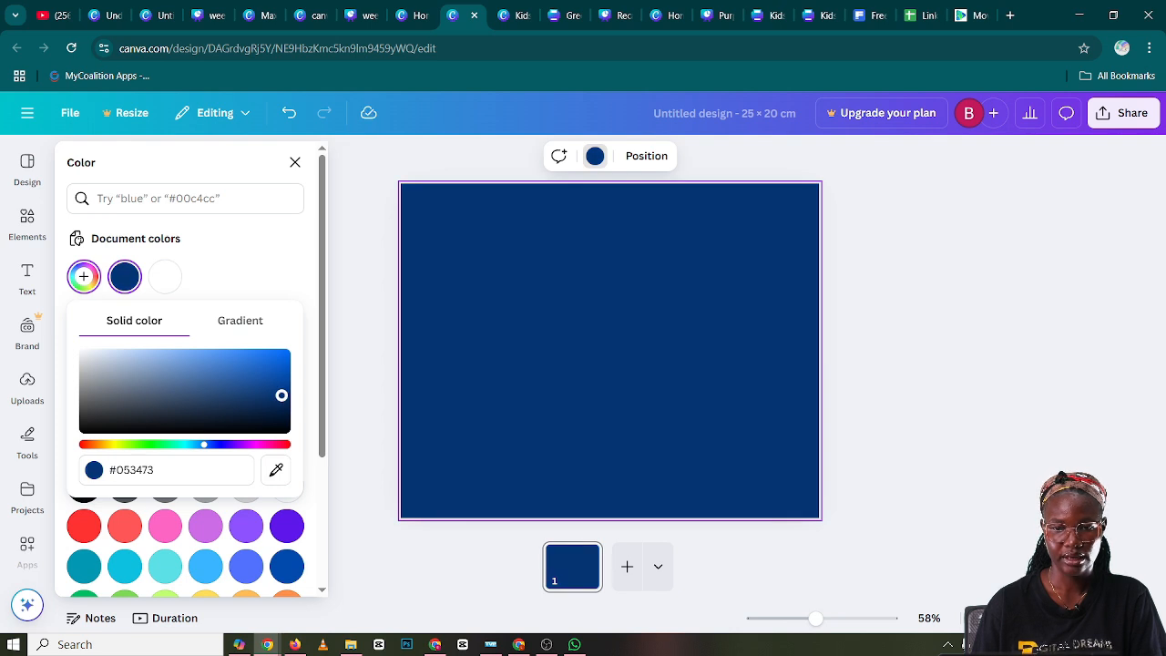
left_click(955, 365)
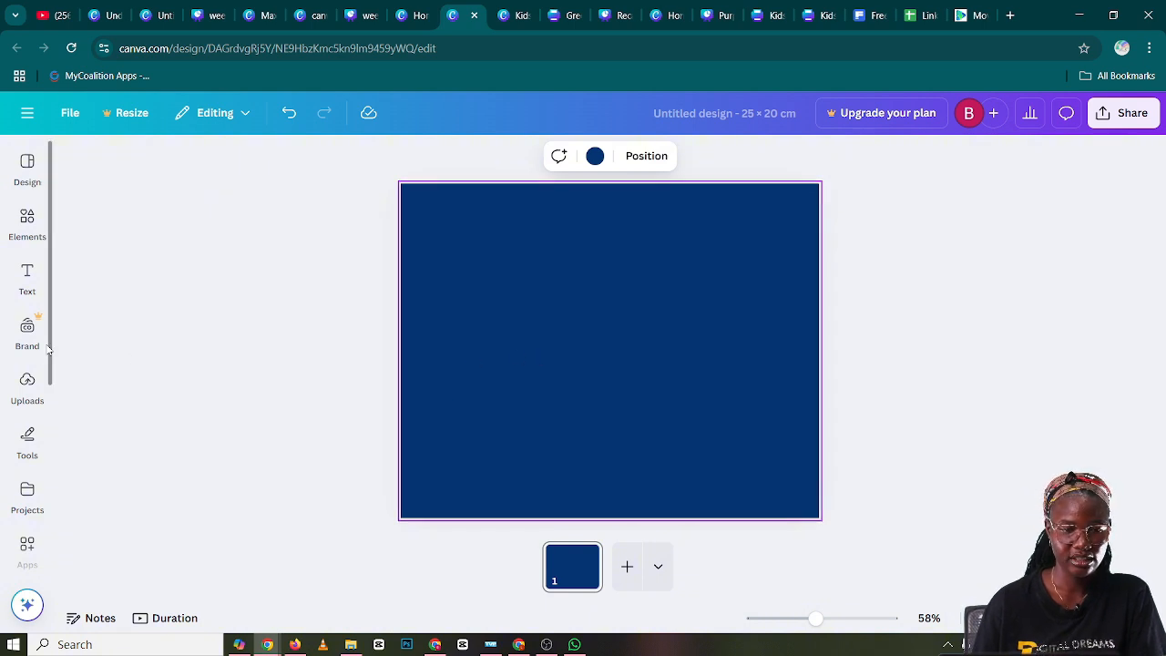
Add a square shape to the page and widen it into a horizontal rectangle
left_click(29, 441)
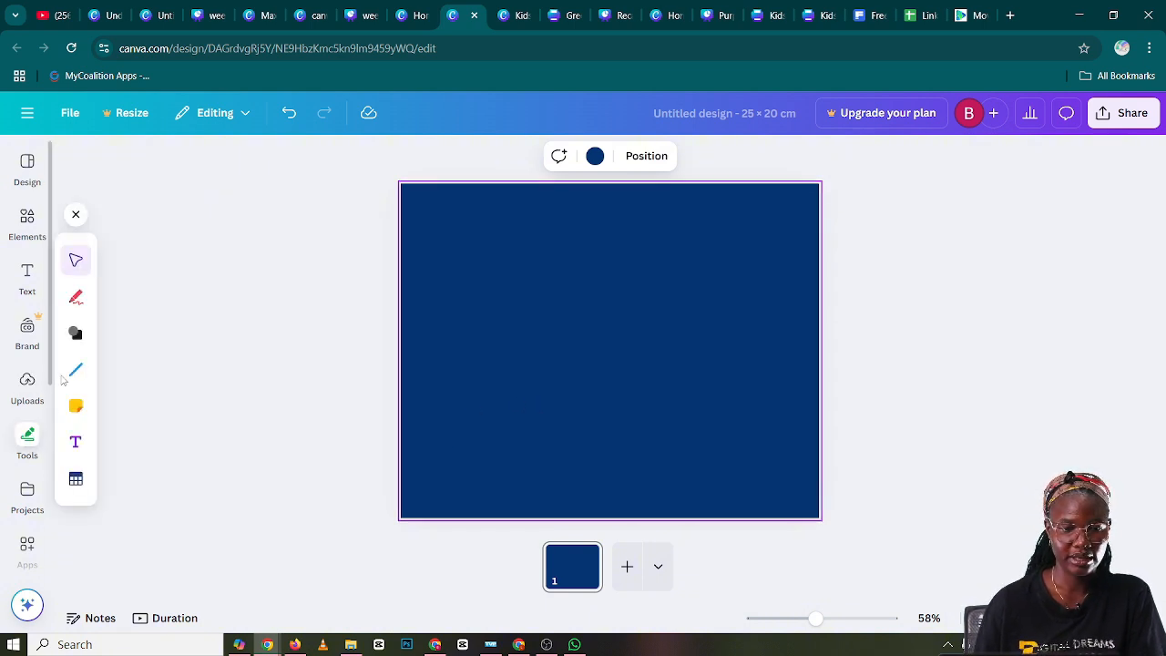
left_click(89, 333)
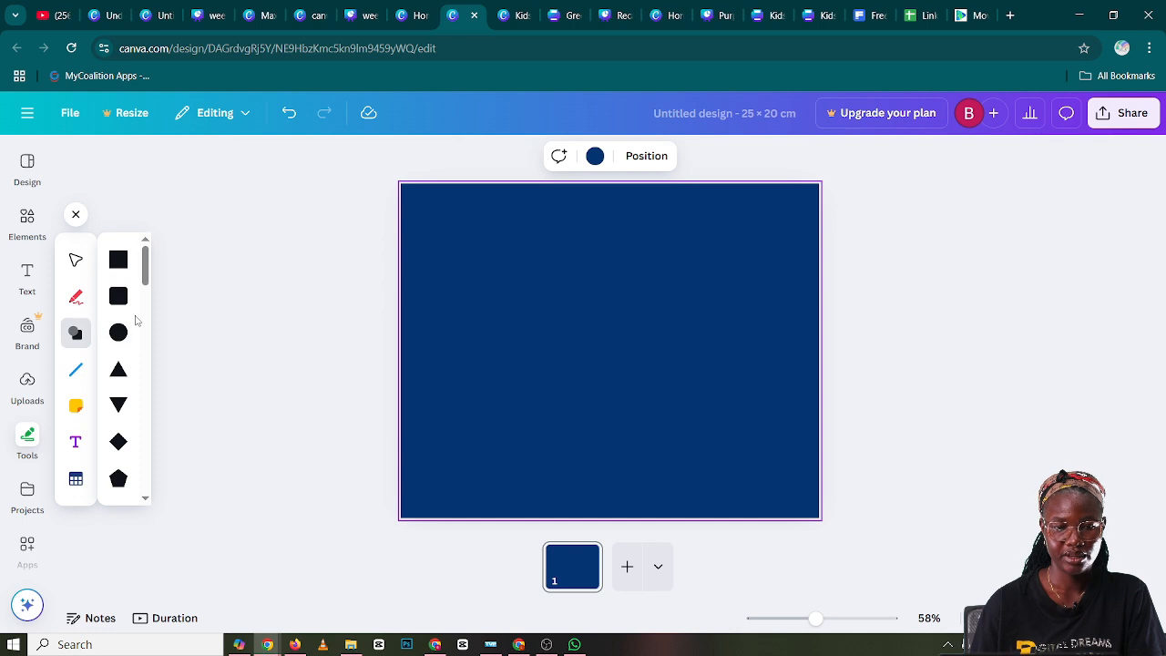
left_click(119, 259)
left_click(514, 273)
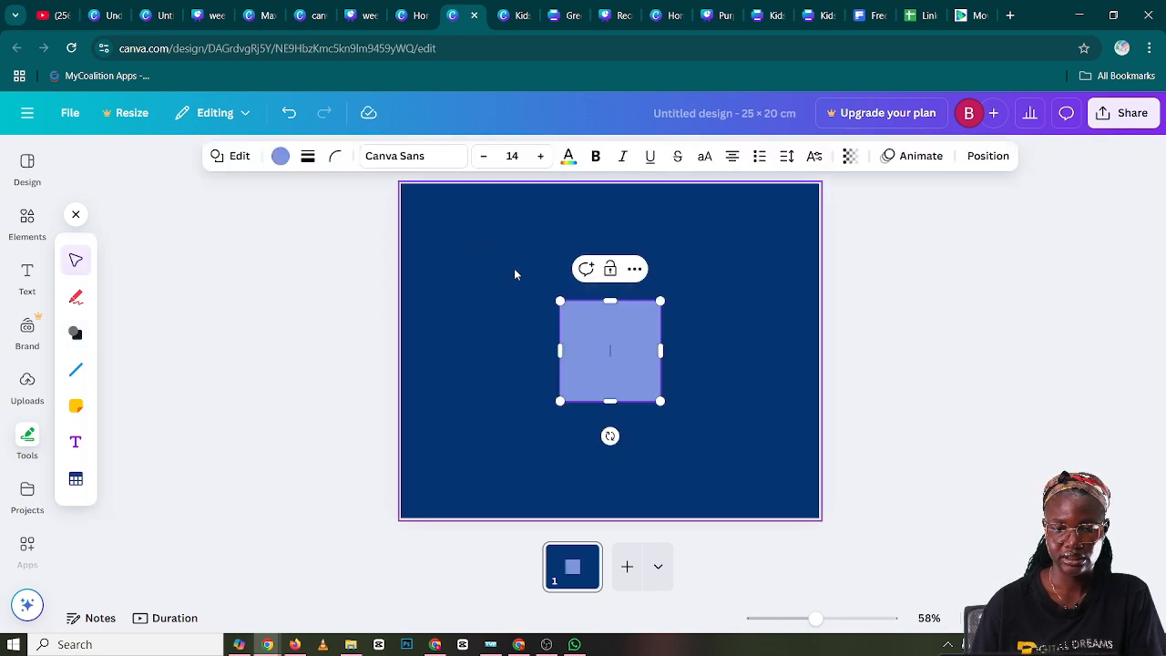
left_click_drag(539, 355, 502, 351)
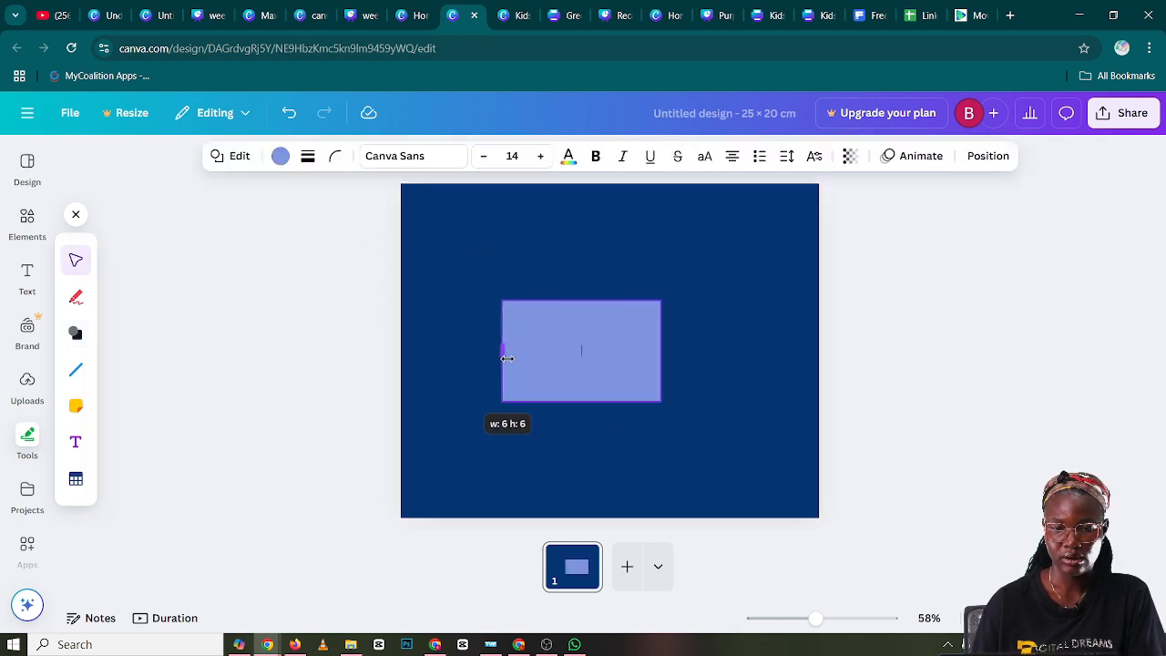
Scale the rectangle down to panel size and move it to the upper left part of the page
left_click(688, 328)
left_click(626, 350)
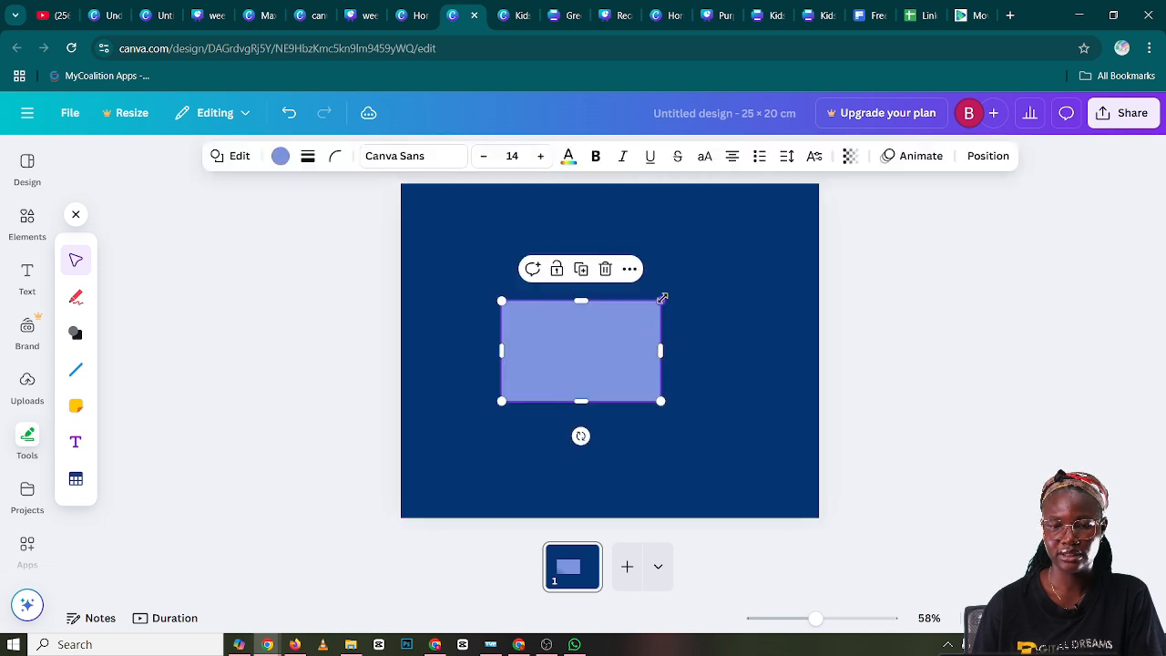
left_click_drag(660, 301, 630, 328)
left_click(673, 333)
left_click_drag(568, 352, 658, 293)
Duplicate the rectangle twice and shift the copies closer together to form a row of three panels
left_click(492, 230)
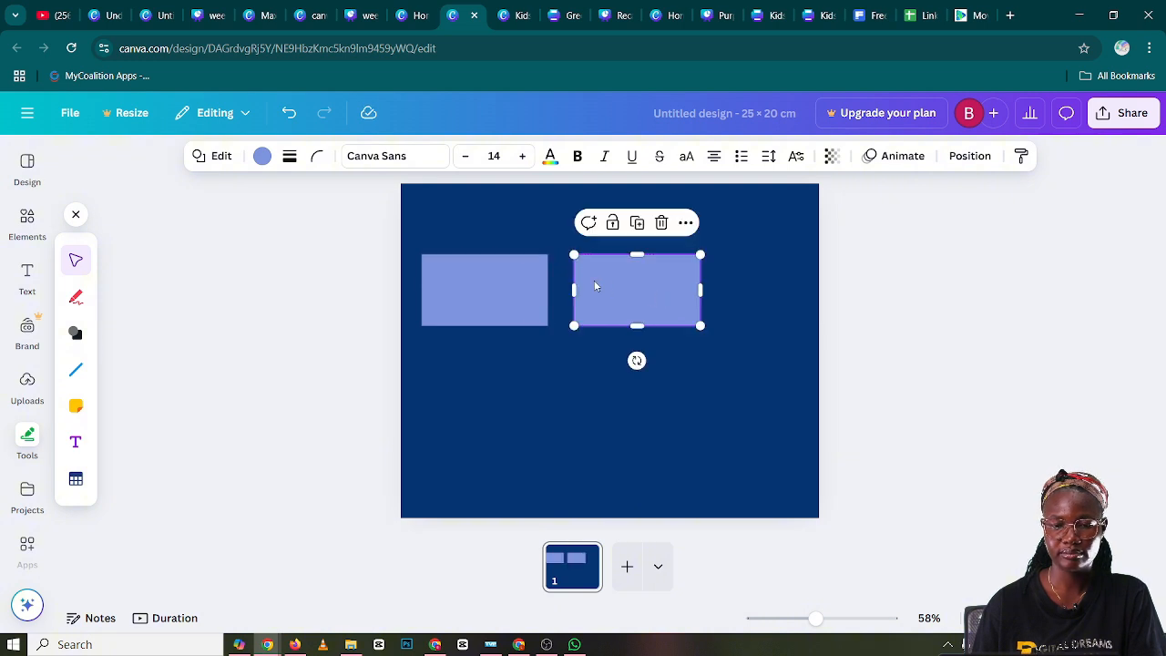
left_click(637, 224)
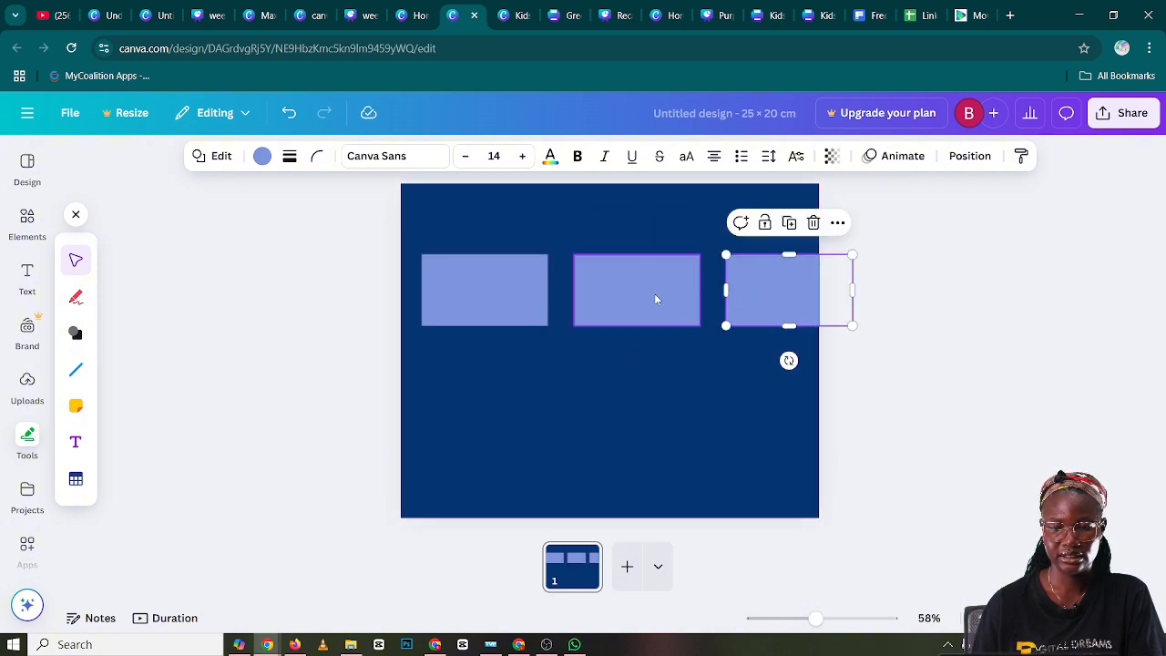
mouse_move(634, 301)
left_mouse_down()
mouse_move(619, 299)
mouse_move(636, 305)
left_mouse_up()
left_click_drag(755, 293, 731, 294)
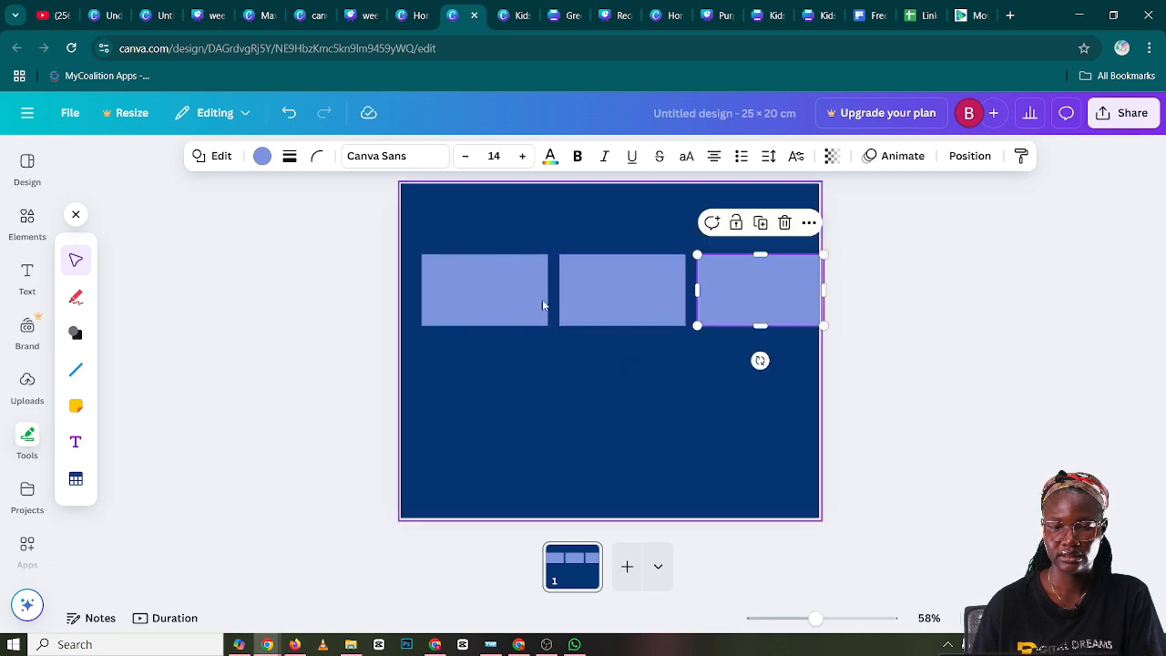
Reposition the three rectangles so the row fits inside the page with narrow gaps, and select all three together
left_click_drag(542, 305, 508, 293)
left_click_drag(633, 292, 628, 293)
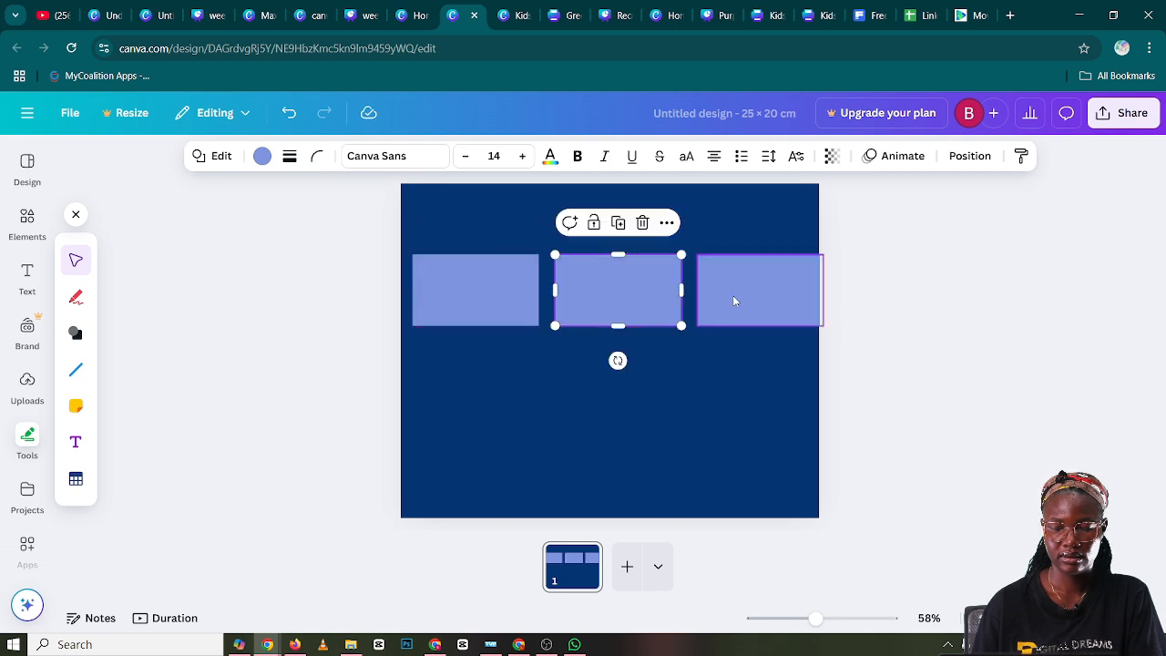
mouse_move(732, 295)
left_mouse_down()
mouse_move(716, 299)
mouse_move(731, 299)
left_mouse_up()
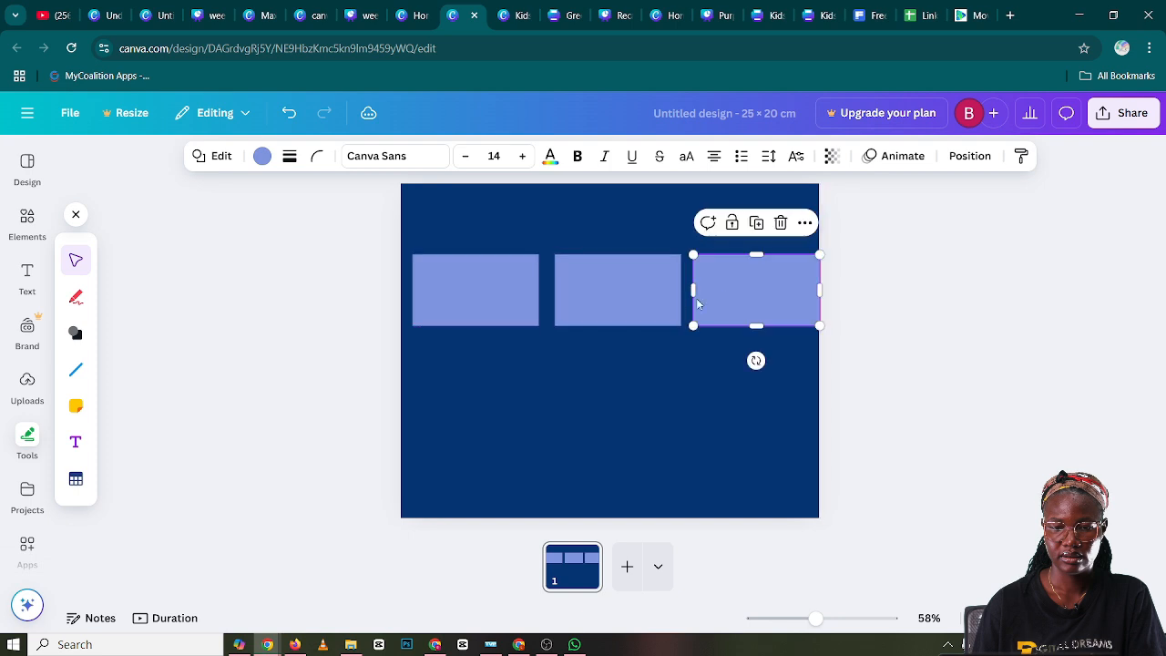
left_click_drag(648, 294, 640, 294)
left_click(742, 299)
left_click_drag(742, 299, 735, 301)
left_click_drag(779, 363, 408, 290)
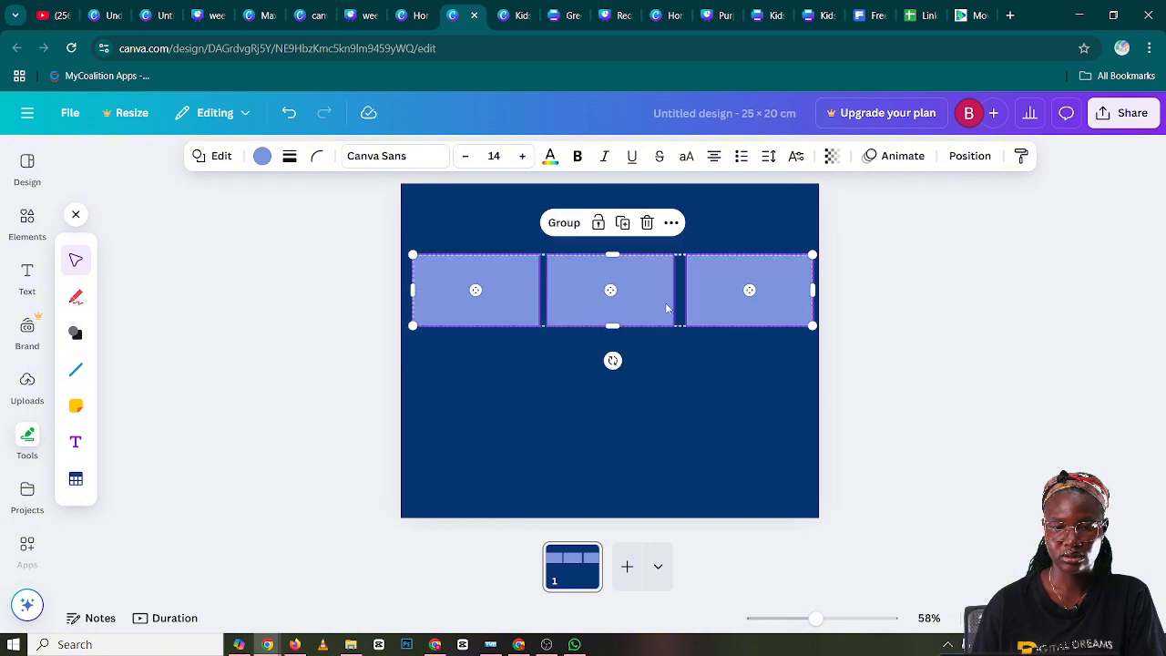
Center the row of three rectangles horizontally on the page, reselect all three and nudge the row slightly downward
left_click_drag(666, 308, 632, 304)
left_click(963, 321)
left_click(627, 307)
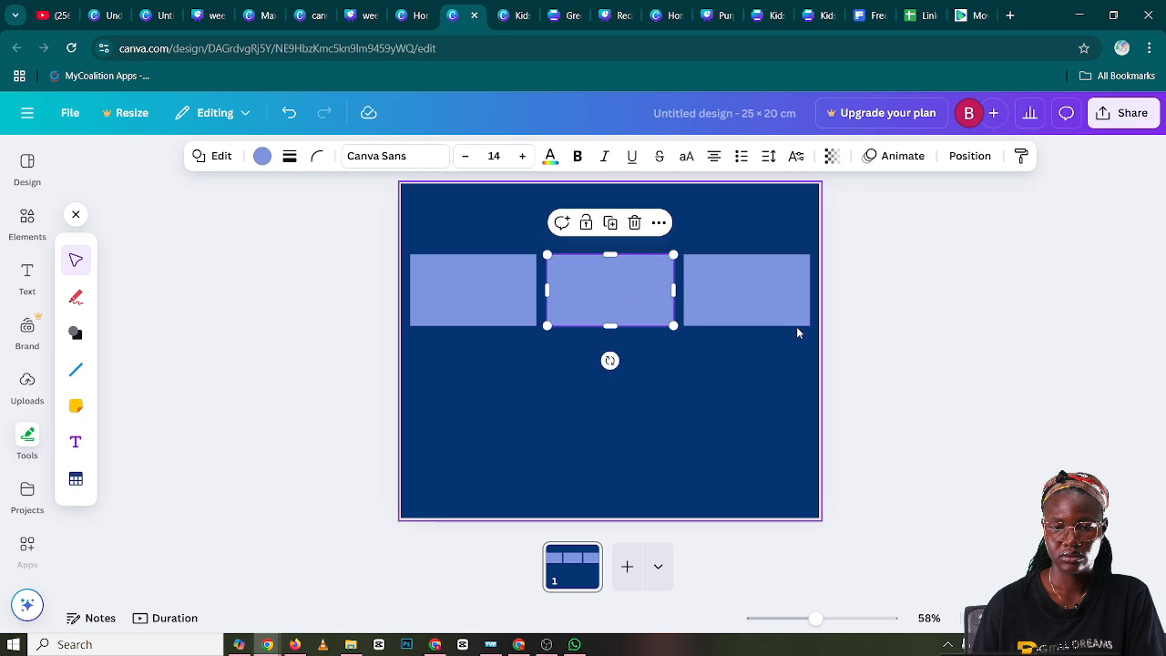
left_click(914, 365)
left_click_drag(794, 382, 439, 290)
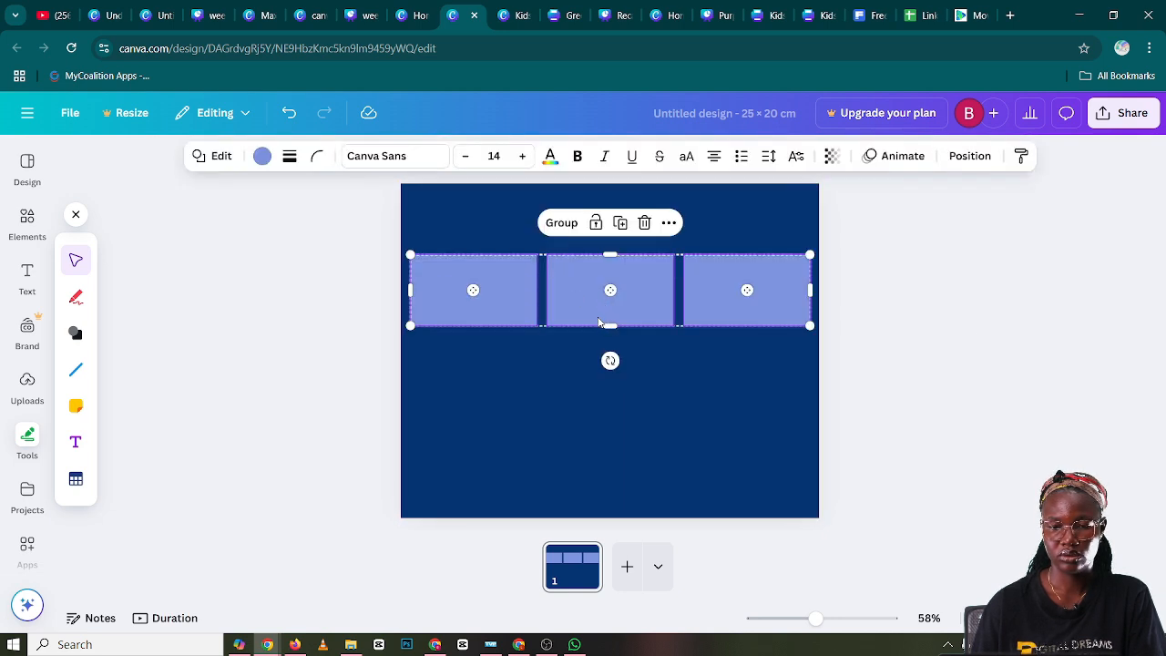
mouse_move(578, 306)
left_mouse_down()
mouse_move(574, 314)
mouse_move(580, 305)
left_mouse_up()
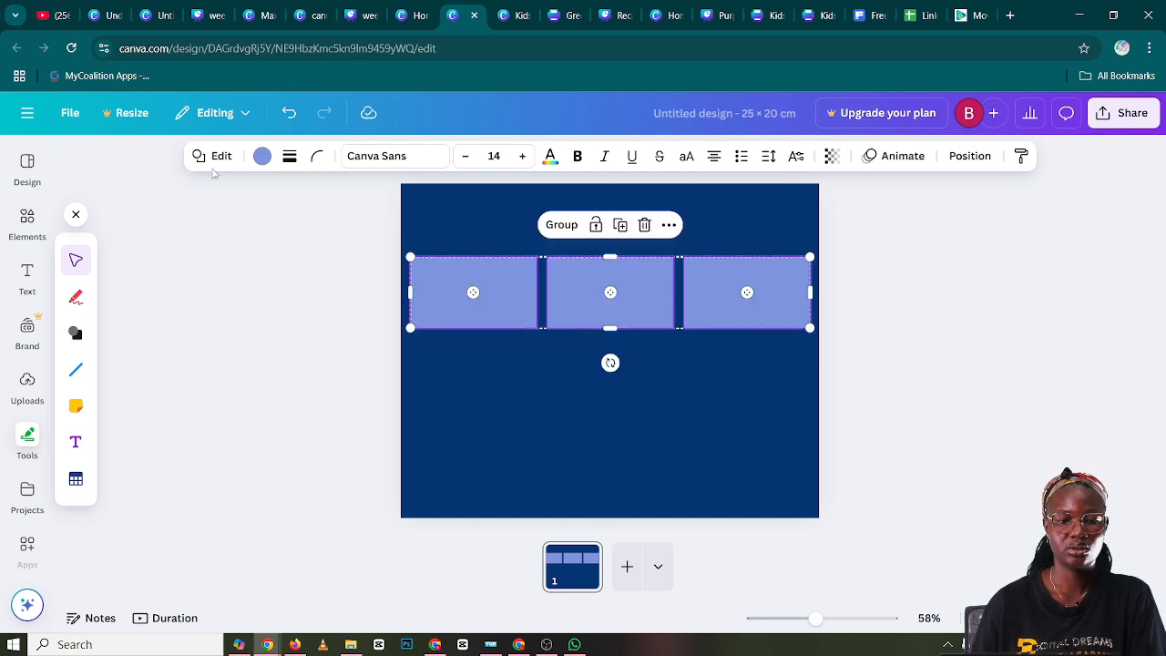
Recolor the three rectangles from turquoise blue to a custom pale sky blue, #9DEDFF
left_click(261, 156)
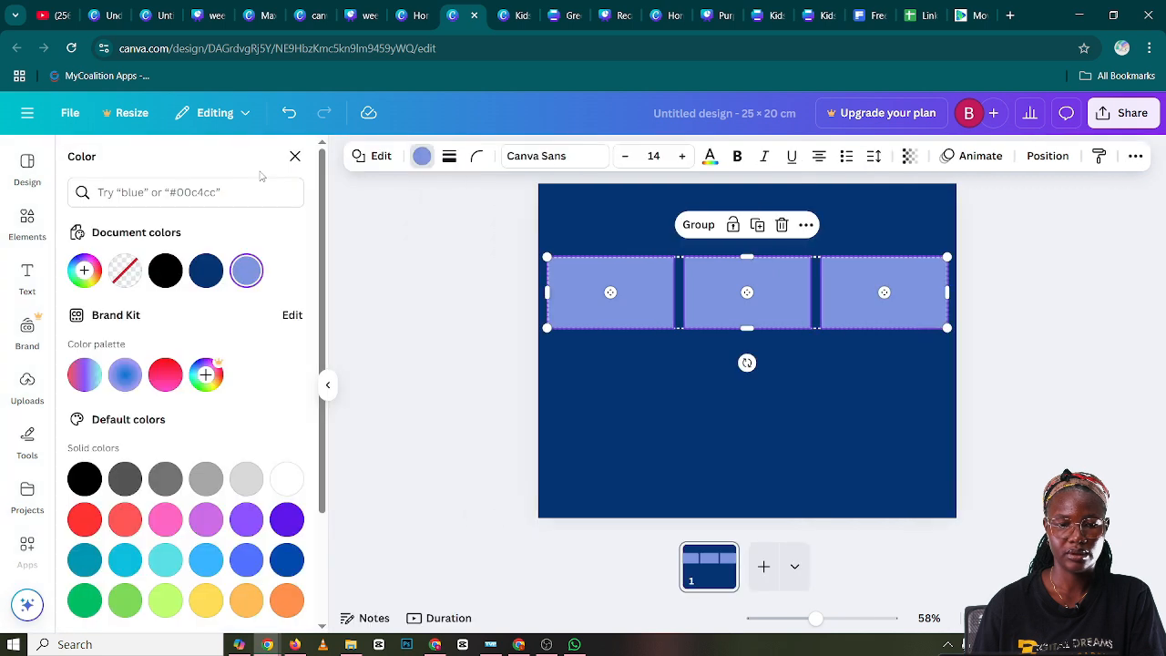
scroll(209, 415, "down", 1)
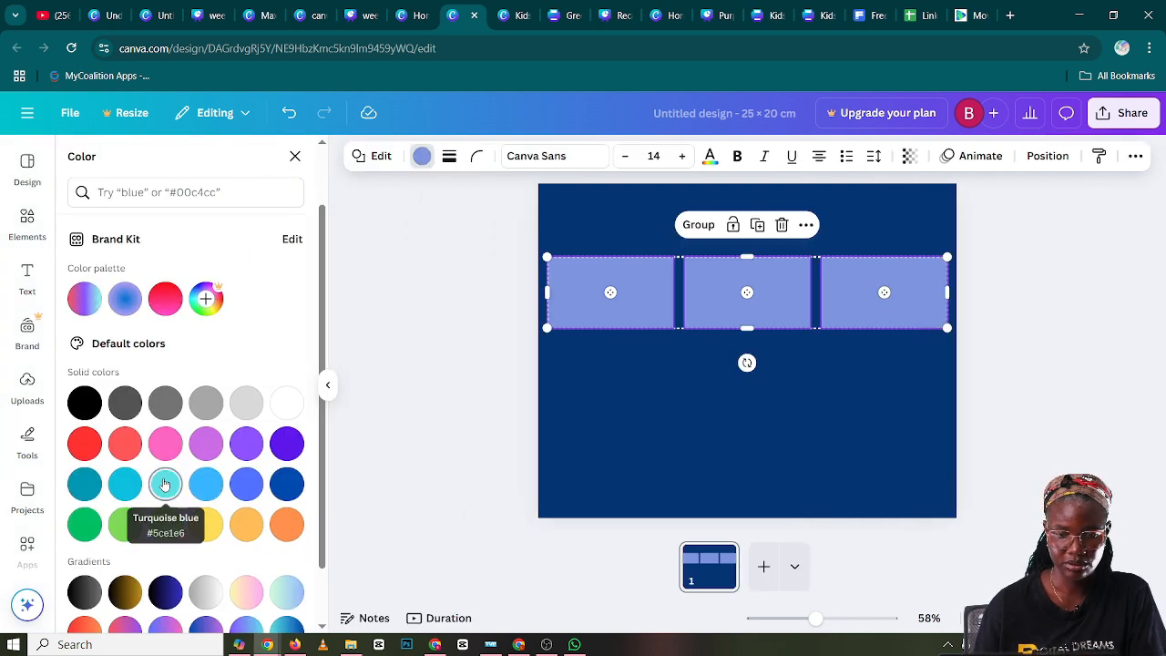
left_click(165, 484)
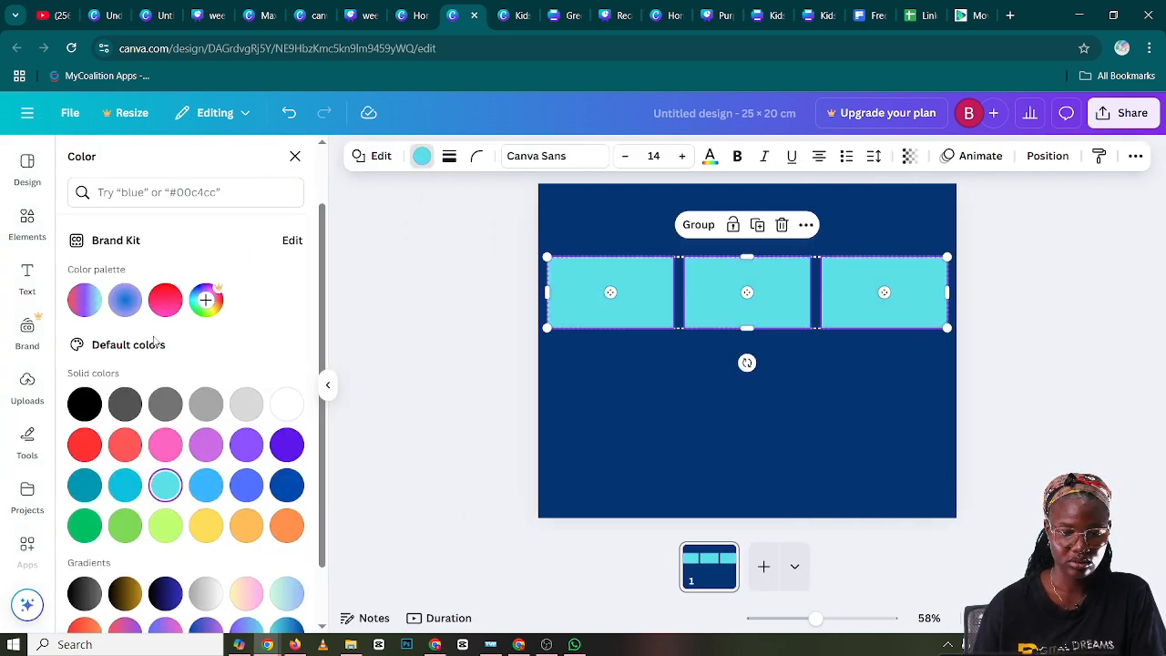
left_click(83, 267)
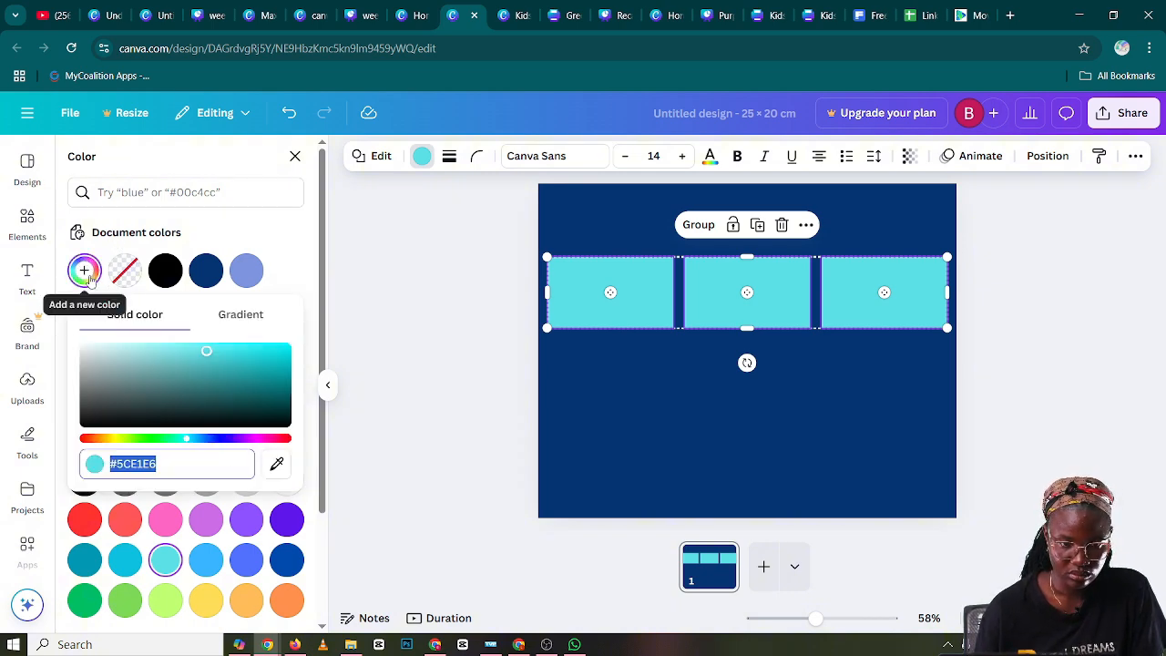
mouse_move(206, 356)
left_mouse_down()
mouse_move(218, 362)
mouse_move(173, 337)
mouse_move(217, 347)
left_mouse_up()
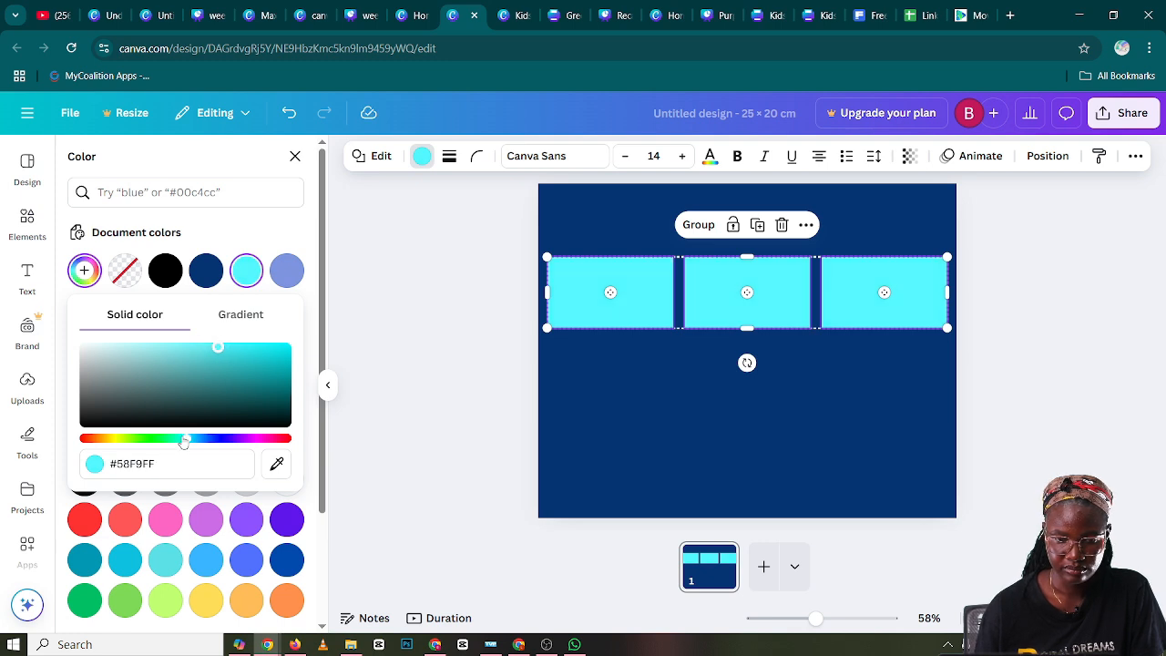
left_click_drag(188, 441, 191, 441)
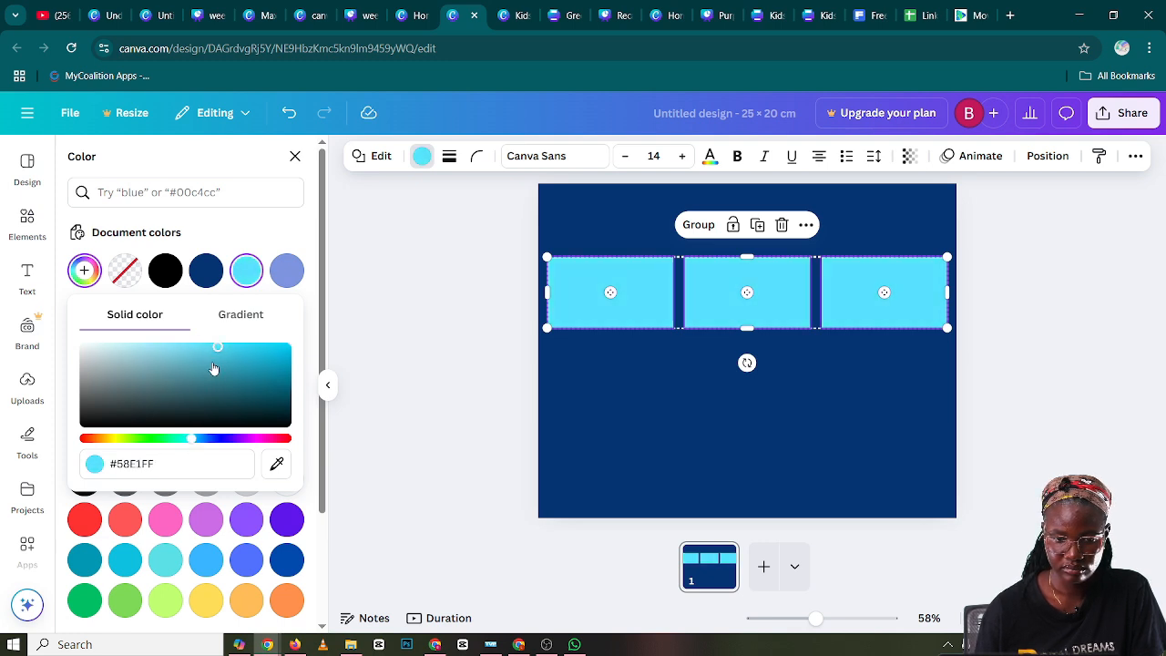
left_click_drag(216, 348, 160, 347)
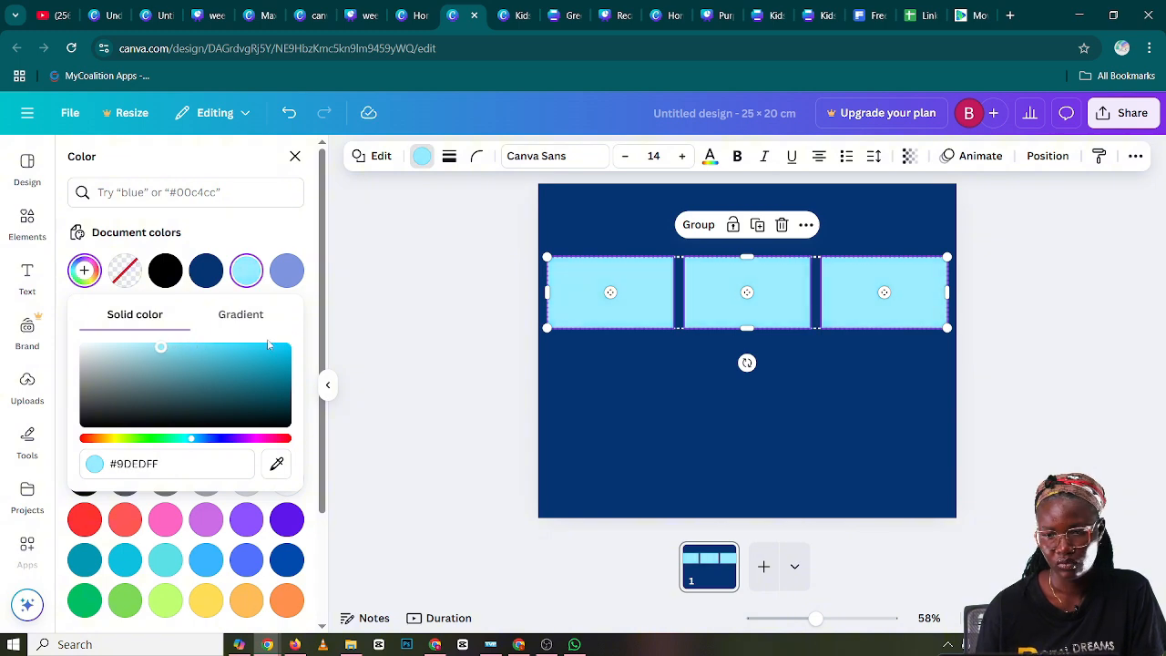
left_click(458, 326)
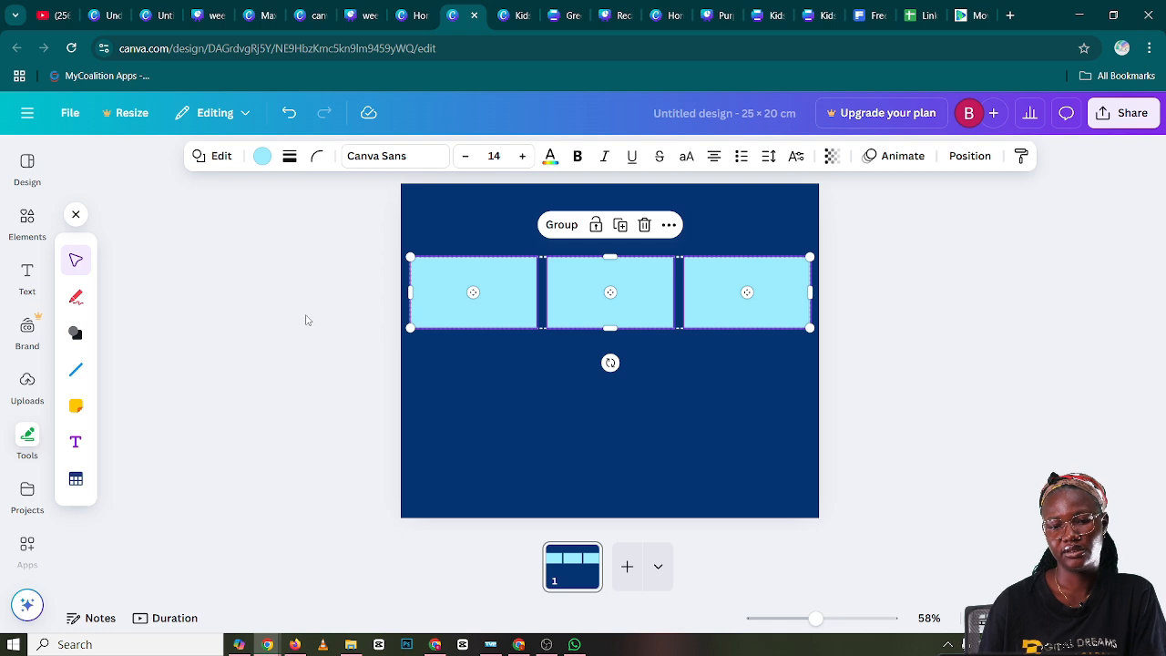
Duplicate the row of three rectangles and place the copy beneath the original row
left_click(306, 320)
left_click_drag(753, 401, 510, 304)
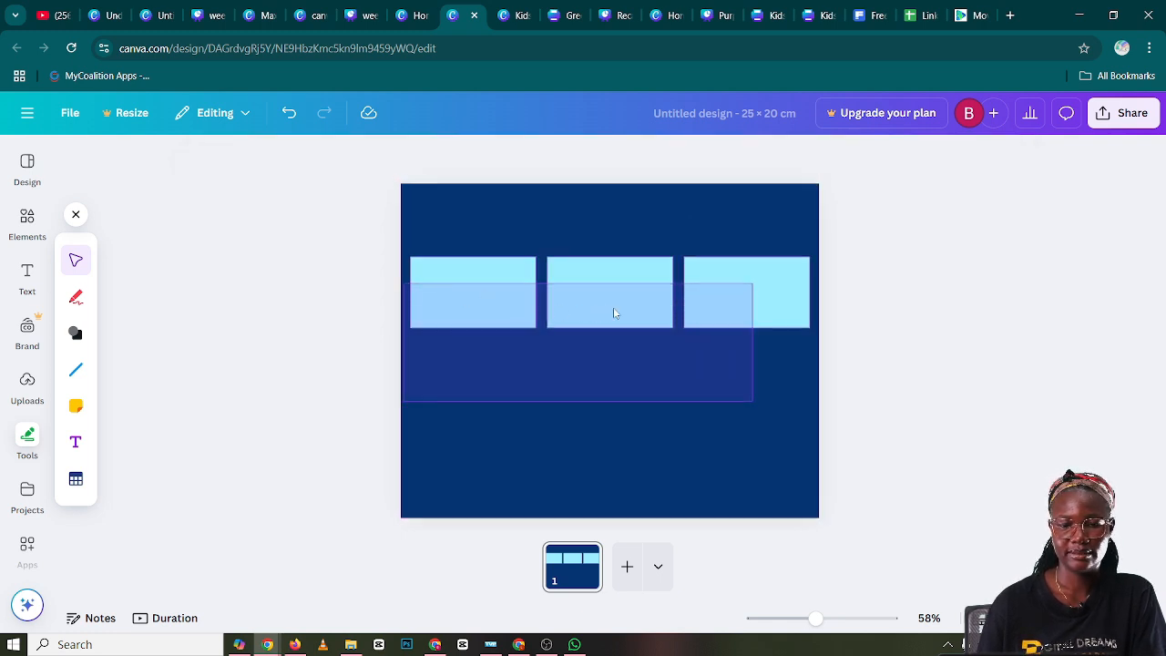
left_click_drag(613, 313, 633, 401)
left_click(627, 232)
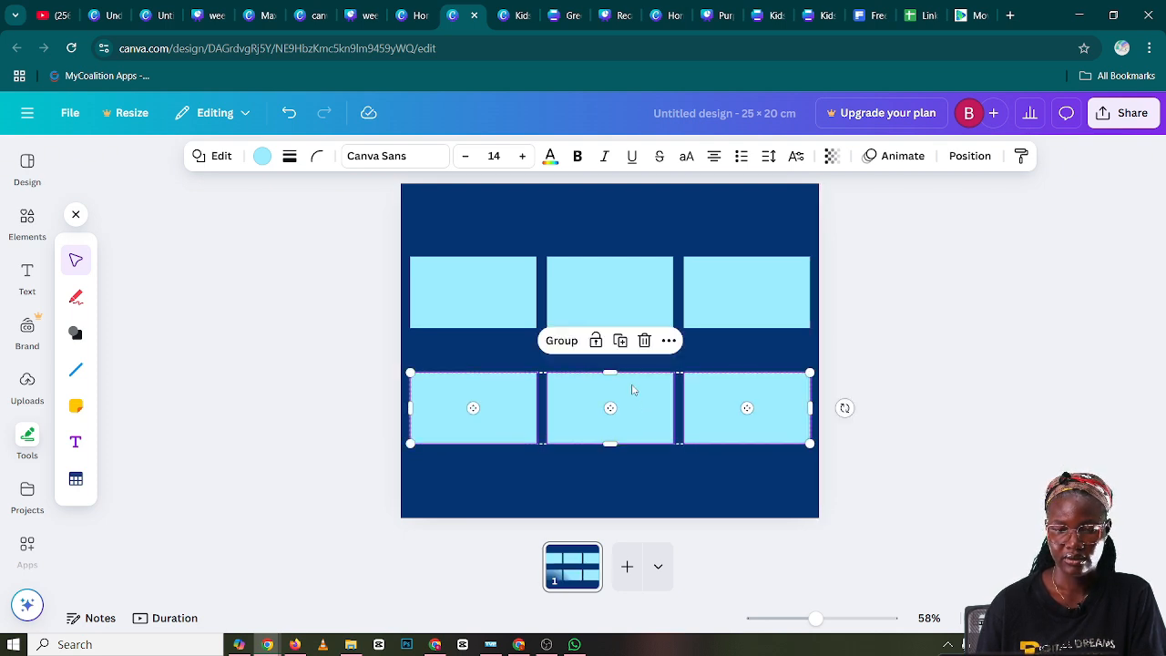
Select the three upper rectangles together and stretch them slightly taller by extending their lower edge
left_click(789, 344)
left_click_drag(791, 339, 460, 305)
left_click_drag(610, 328, 610, 339)
Replace the shorter lower row with a duplicate of the taller upper row, aligned beneath it with a gap
left_click_drag(816, 462, 406, 381)
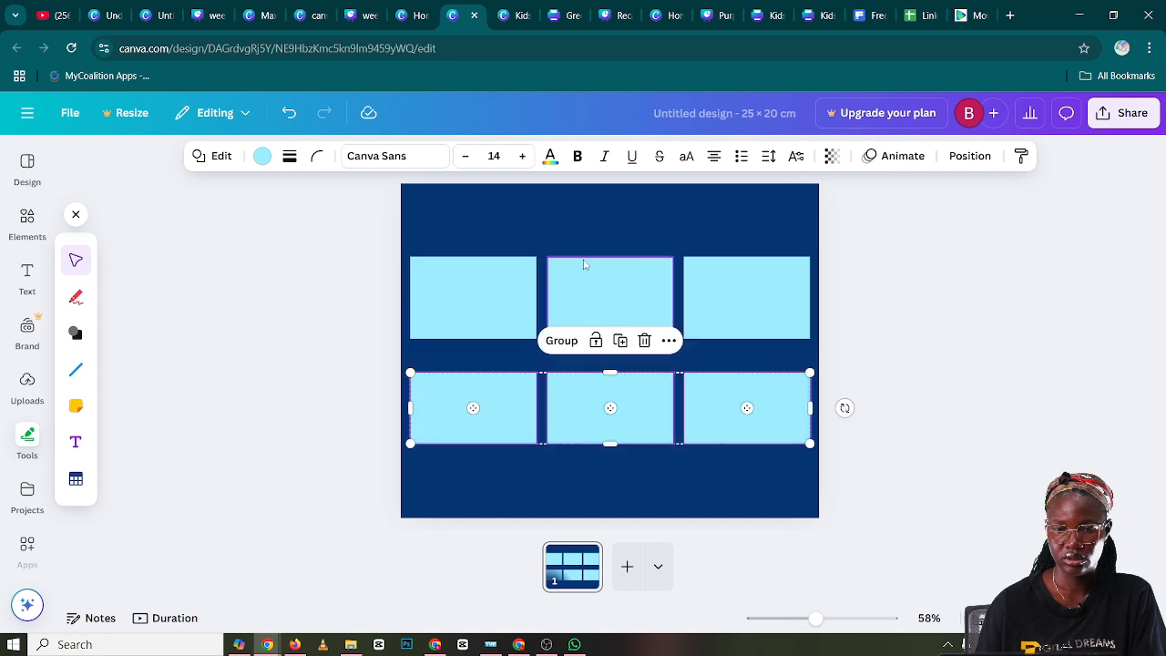
left_click(647, 342)
left_click_drag(791, 369, 386, 299)
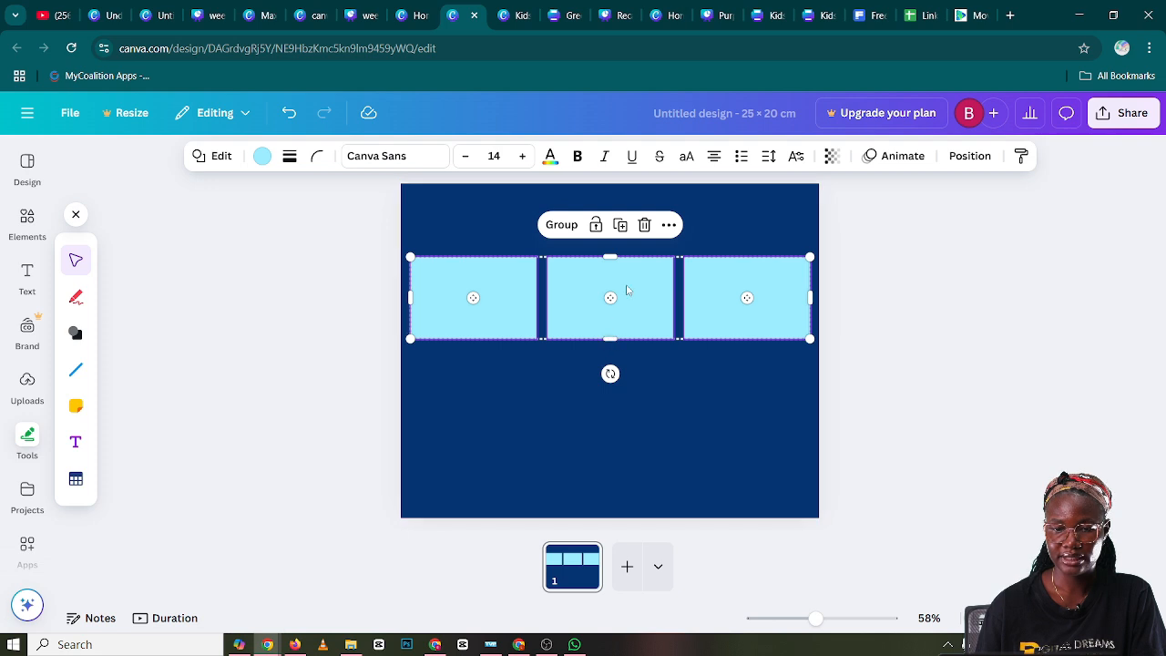
left_click(620, 224)
left_click_drag(641, 304, 638, 421)
left_click(771, 496)
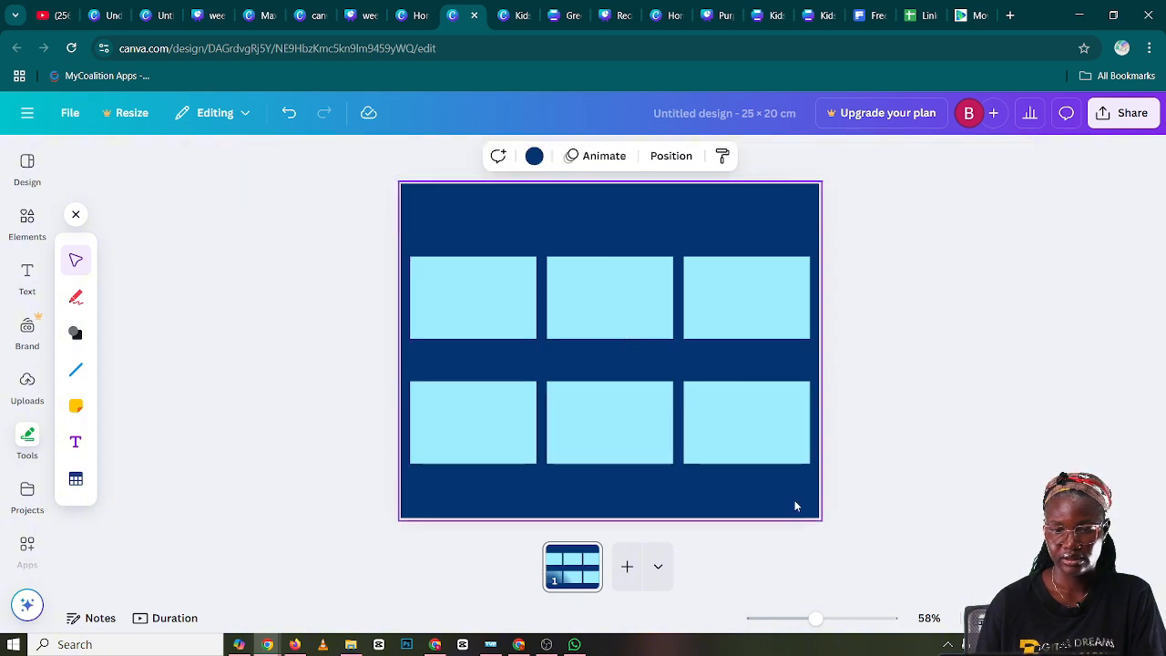
Select all six rectangles and move the grid slightly up to center it vertically on the page
left_click_drag(795, 504, 424, 224)
left_click_drag(554, 317, 573, 317)
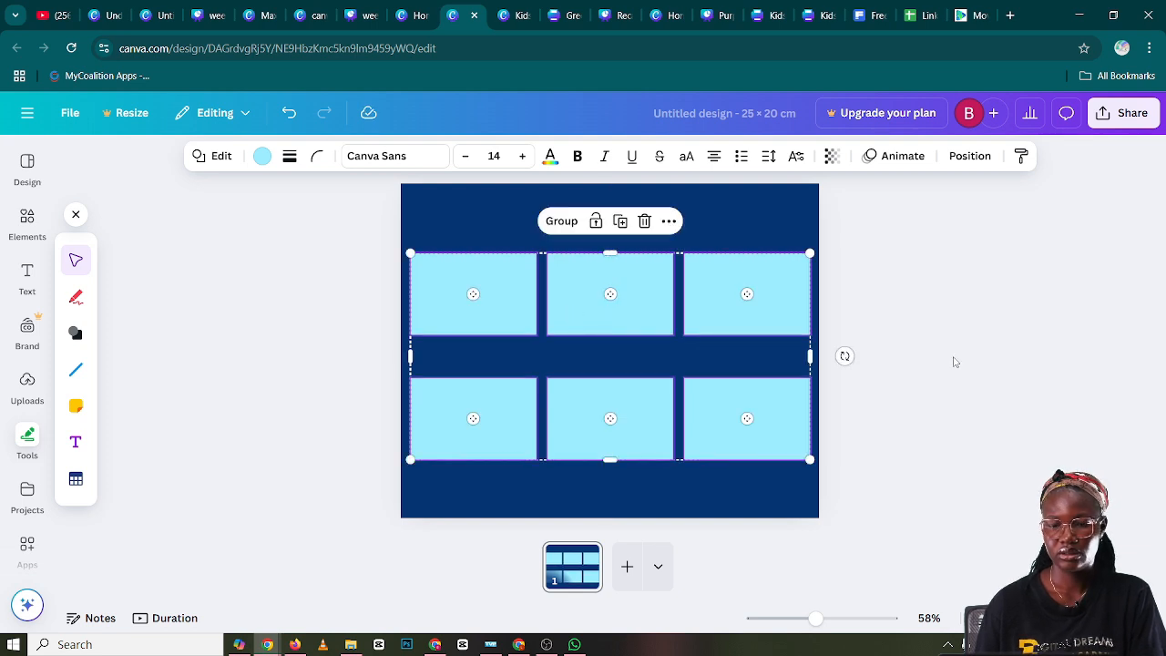
left_click(955, 363)
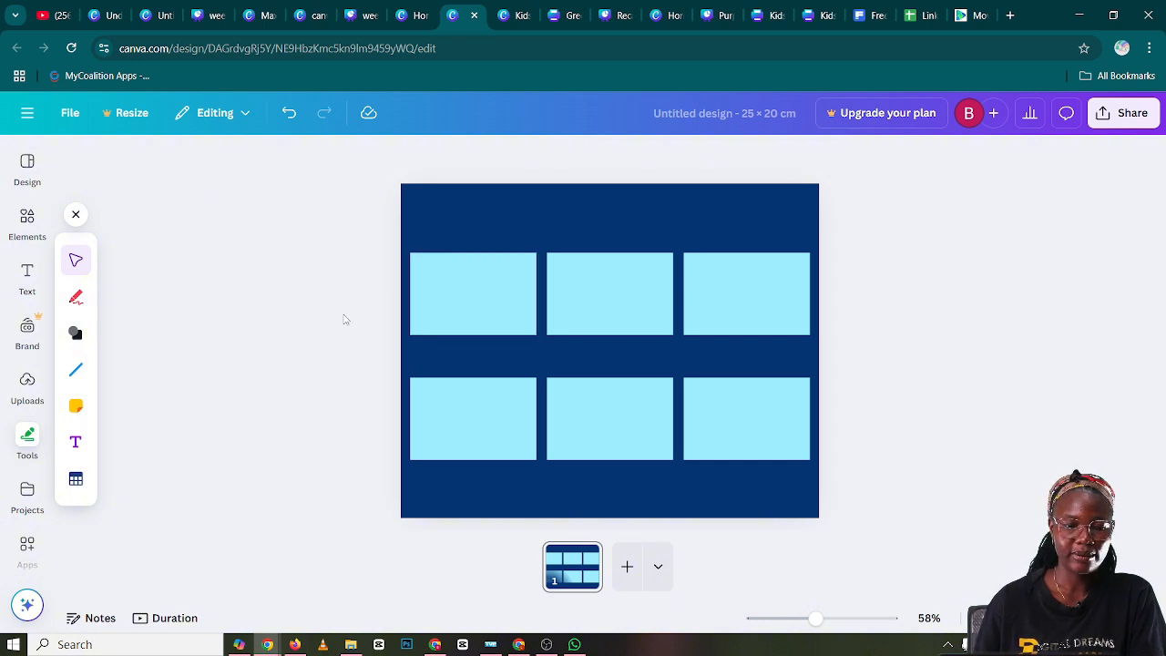
Add another square shape, widen it into a horizontal rectangle and scale it down to nearly panel size
left_click(77, 337)
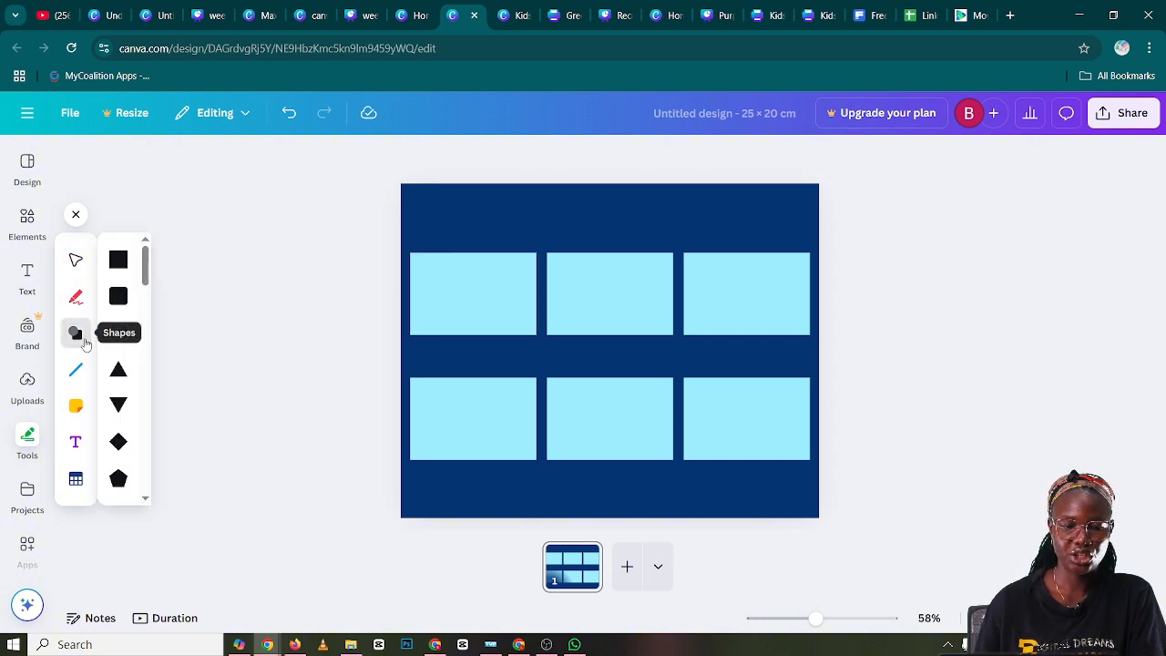
left_click(122, 272)
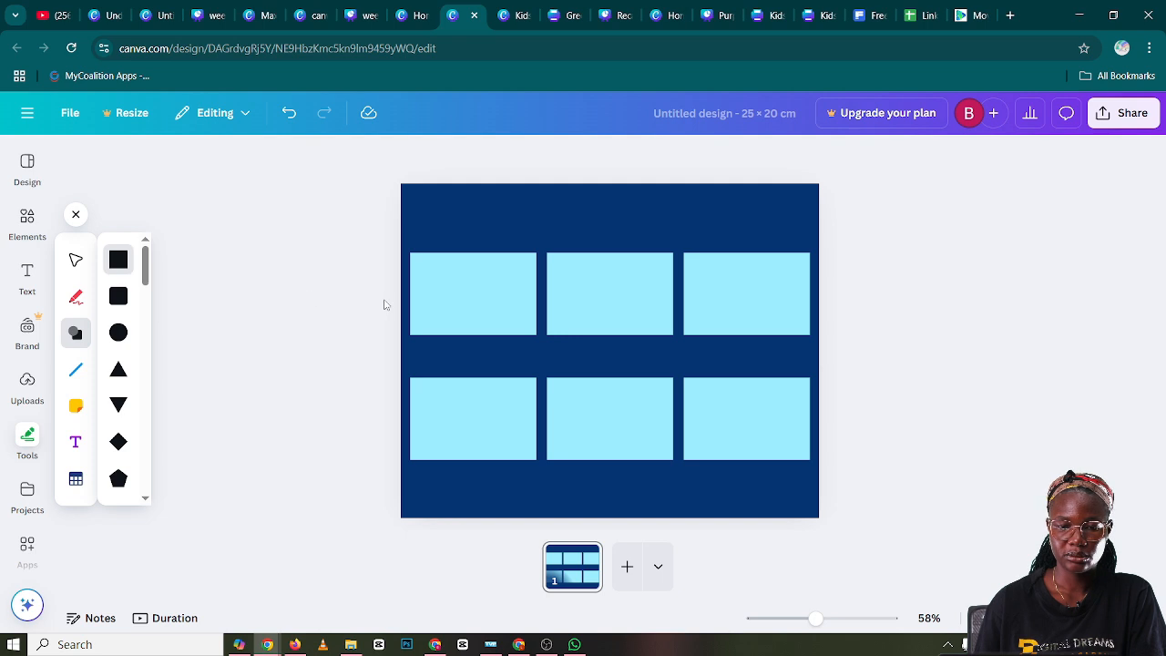
left_click(608, 349)
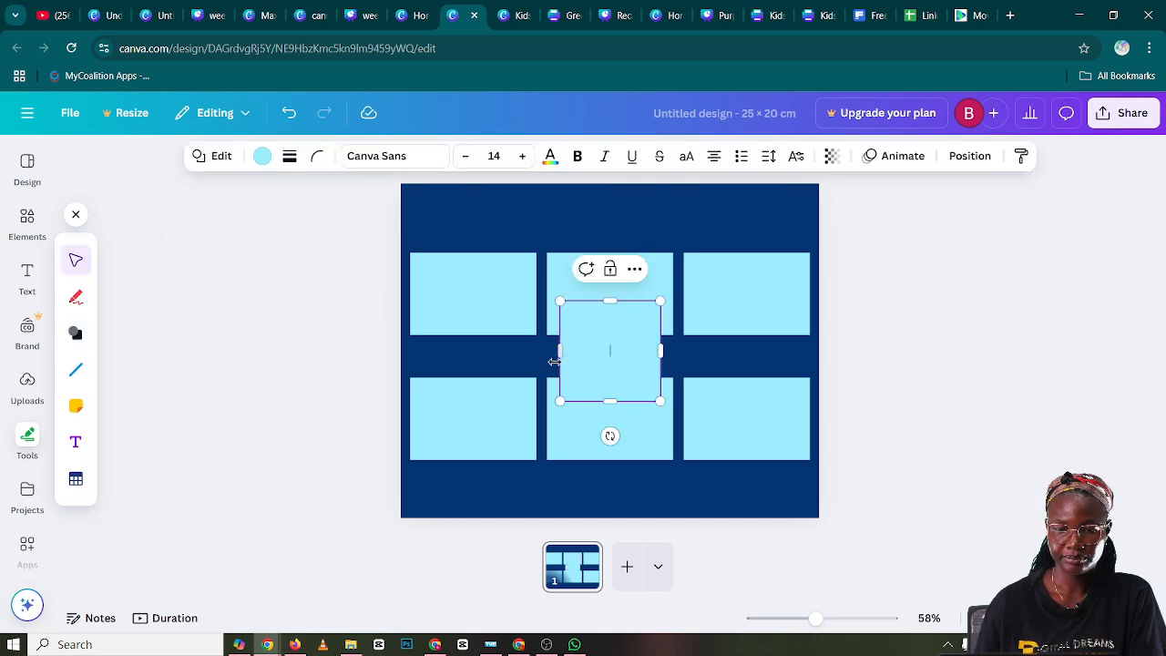
left_click_drag(559, 351, 479, 351)
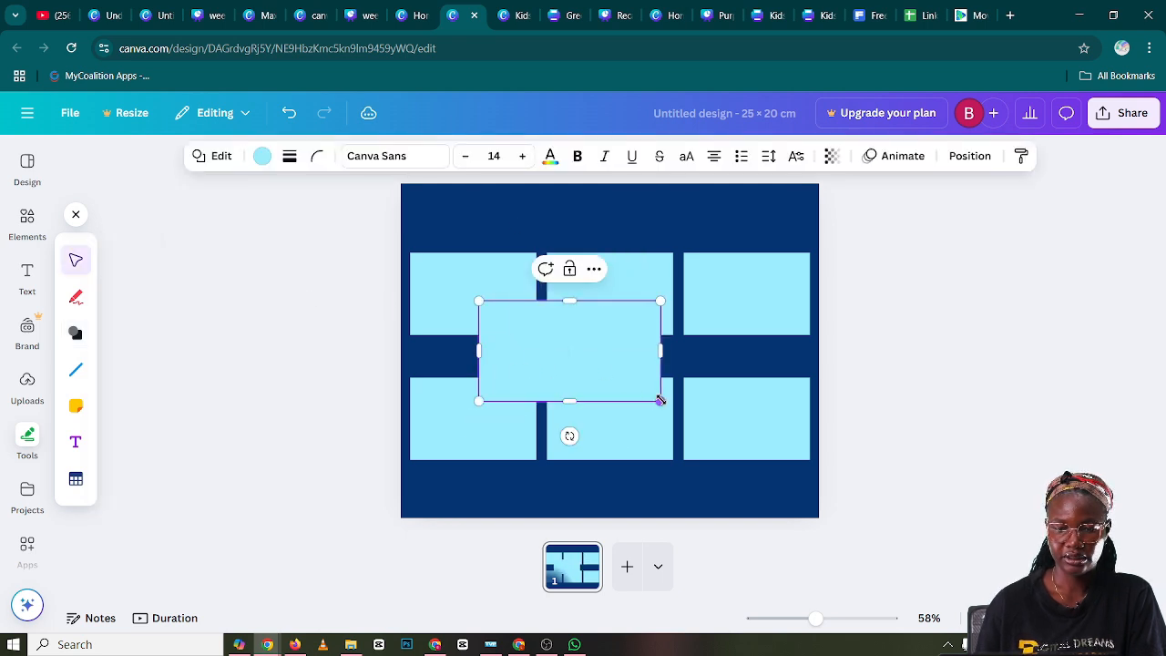
left_click_drag(660, 401, 593, 356)
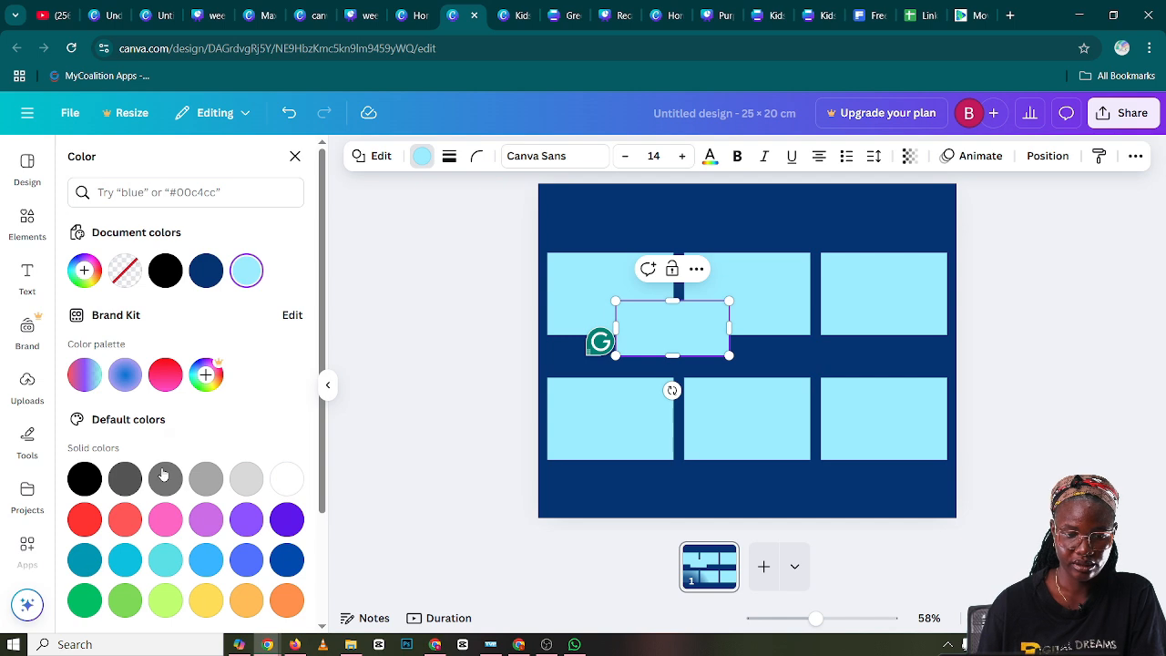
Color the new rectangle green and darken it to the custom shade #059C53
scroll(163, 474, "down", 1)
left_click(85, 524)
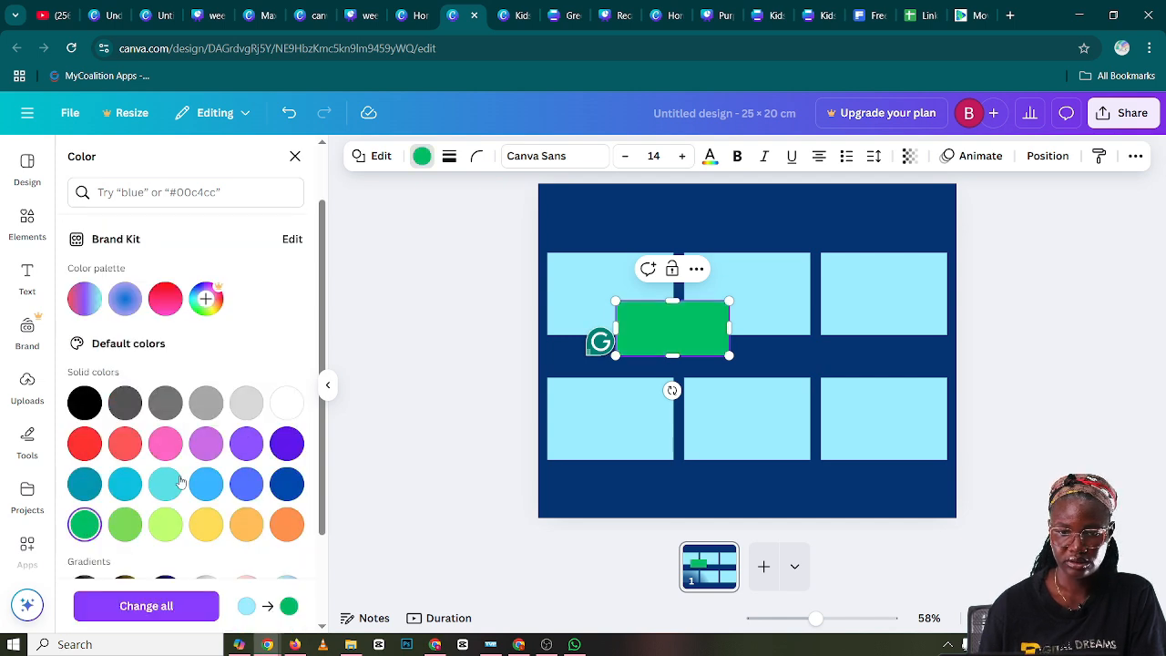
scroll(93, 301, "up", 1)
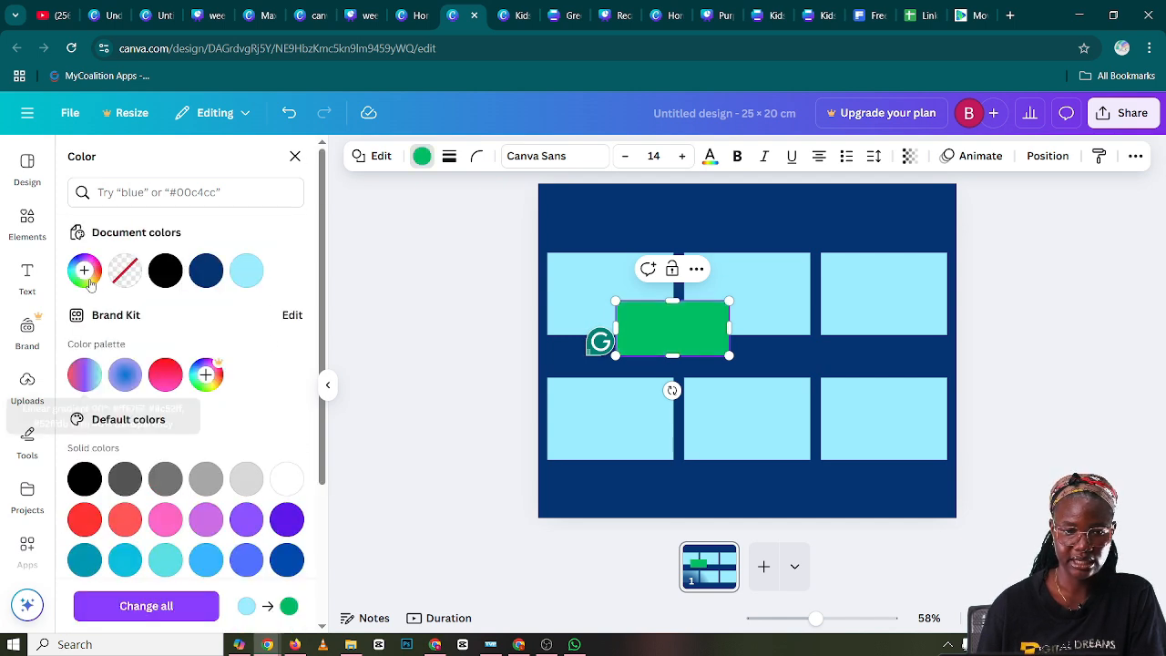
left_click(87, 278)
left_click_drag(285, 369, 284, 373)
left_click(284, 378)
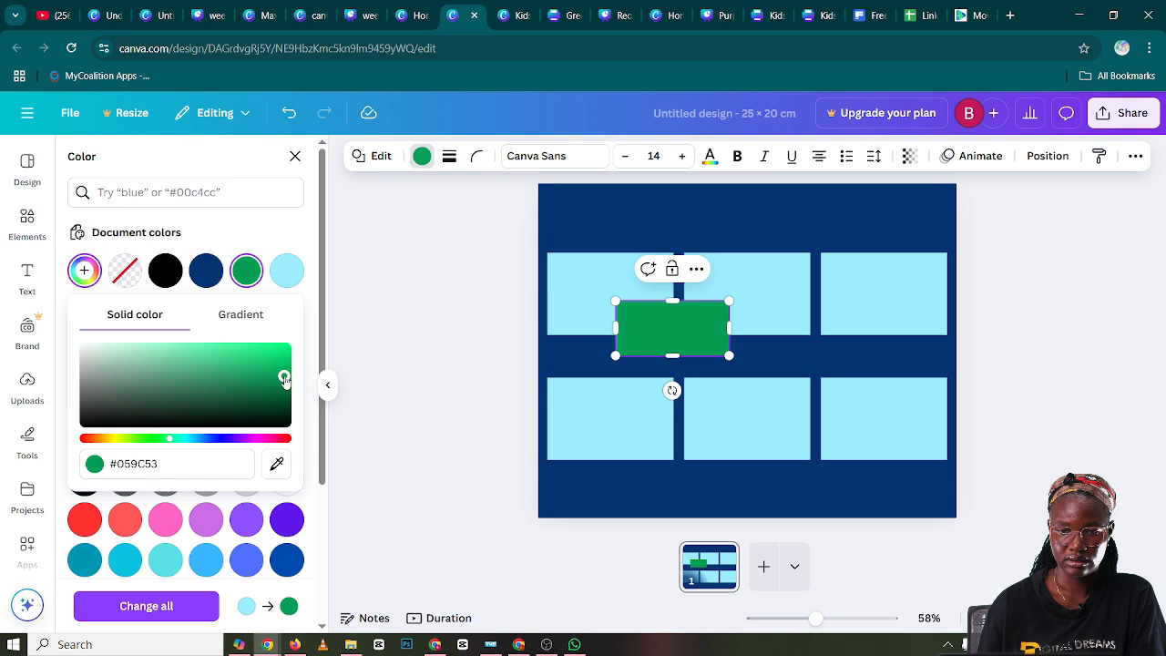
left_click(438, 373)
Fit the green rectangle to the first panel's width and align its lower edge with the panel's lower edge
left_click(657, 337)
left_click_drag(550, 341, 501, 334)
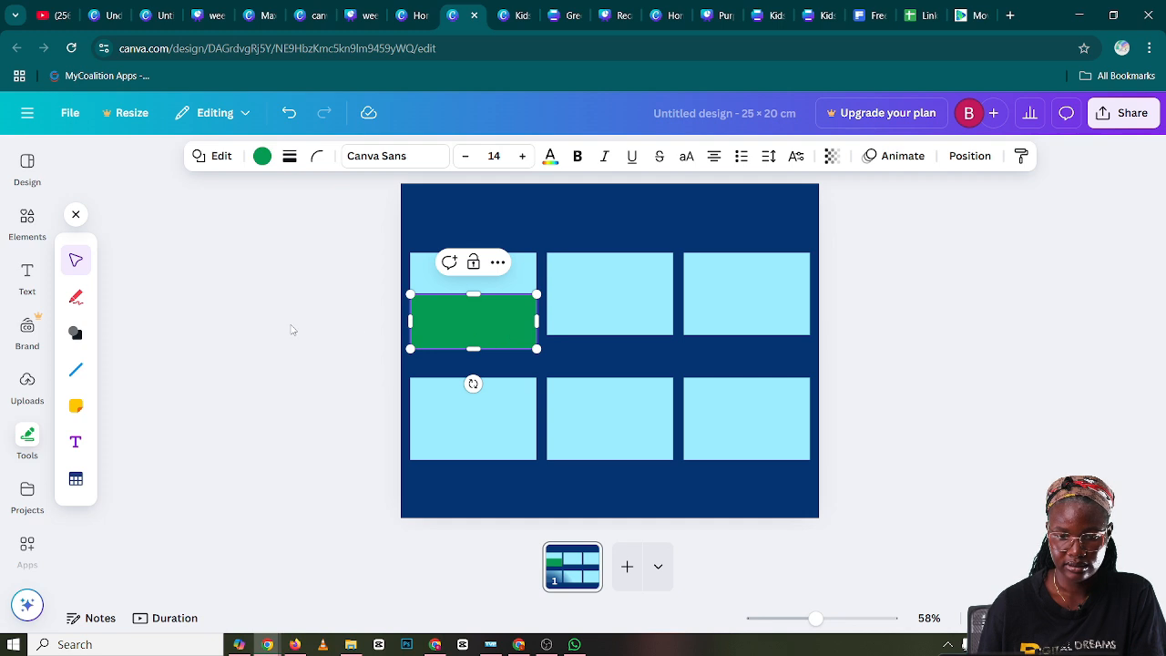
left_click(291, 331)
left_click(469, 332)
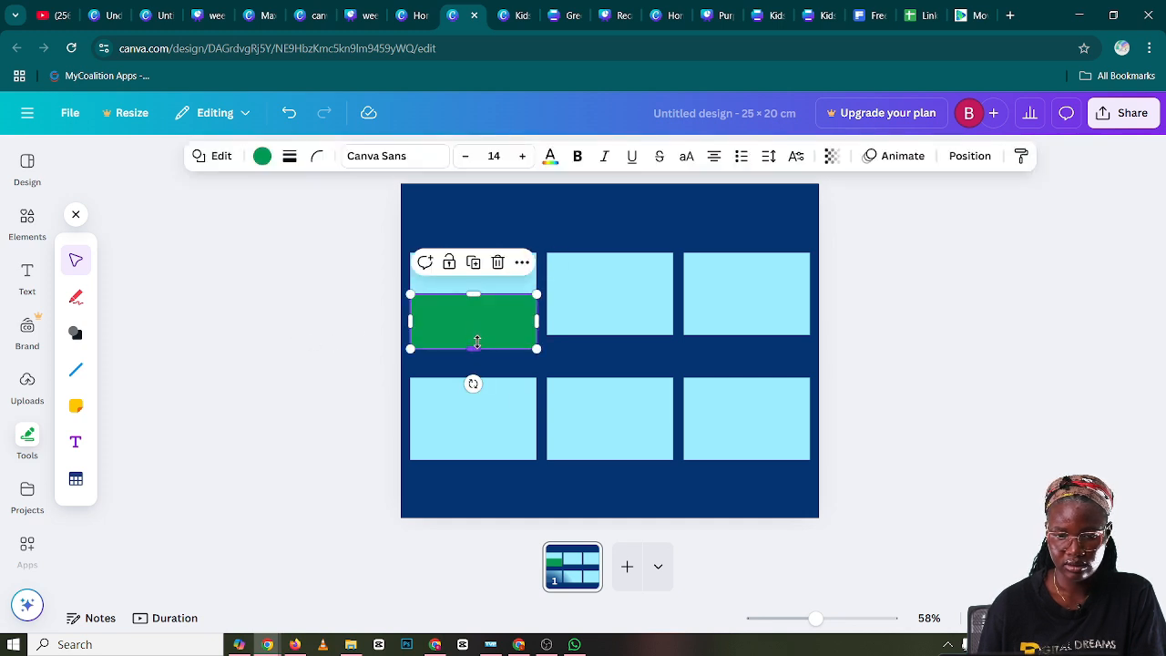
left_click_drag(475, 342, 473, 290)
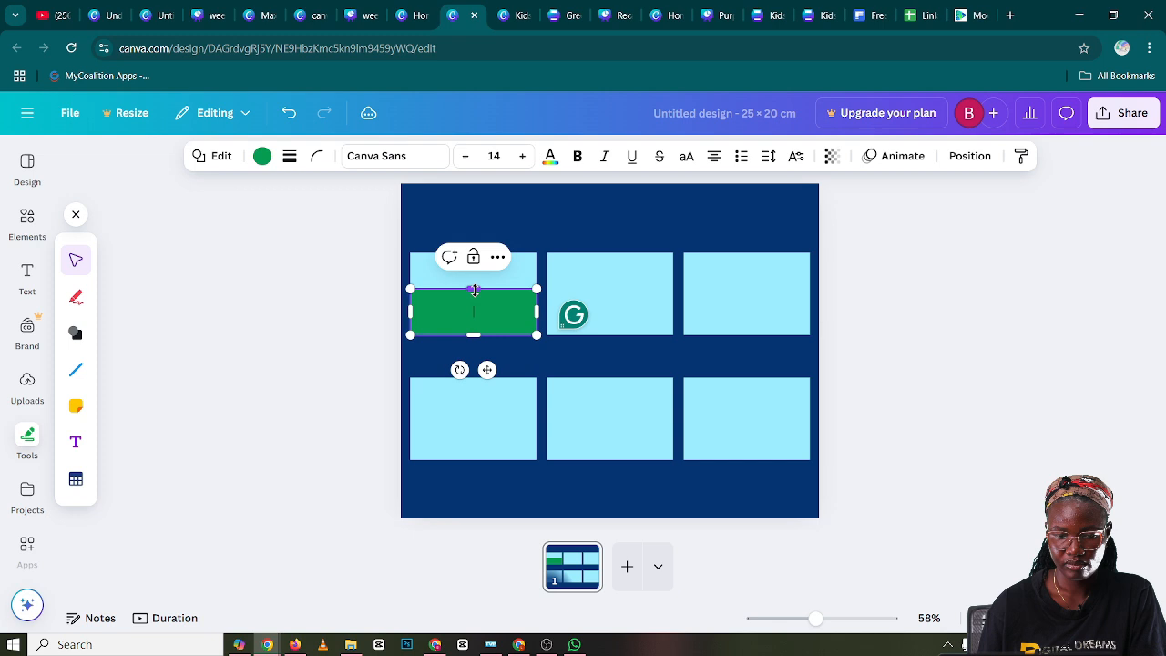
left_click(256, 356)
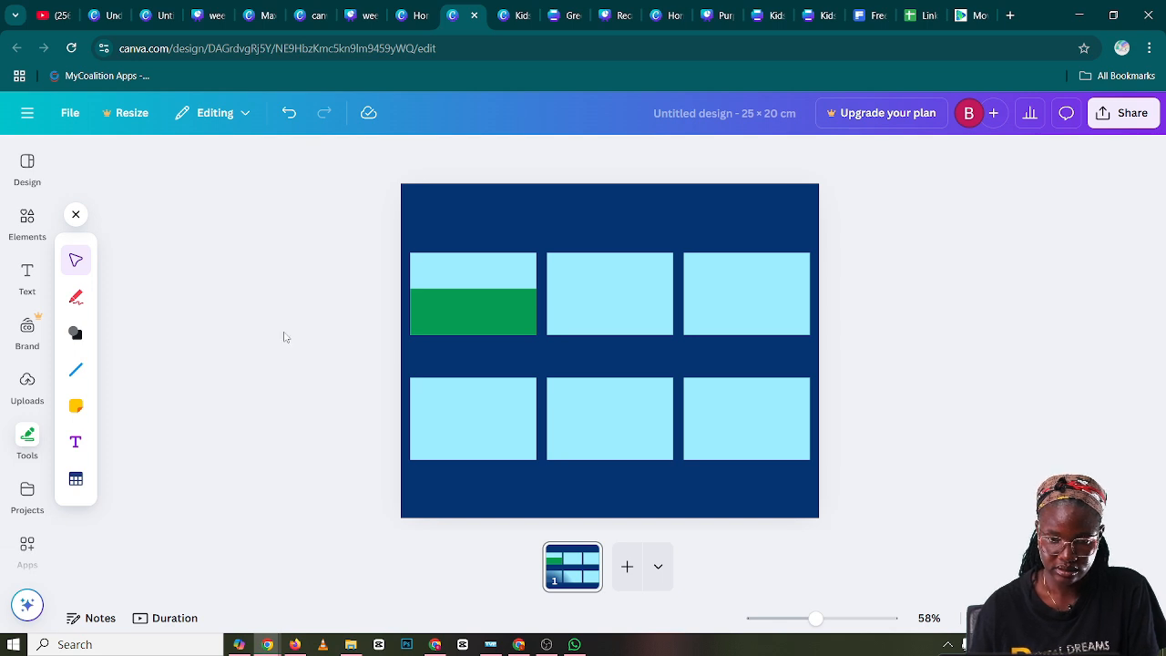
Lower the green rectangle's upper edge slightly so it fills the lower half of the first panel
left_click(453, 308)
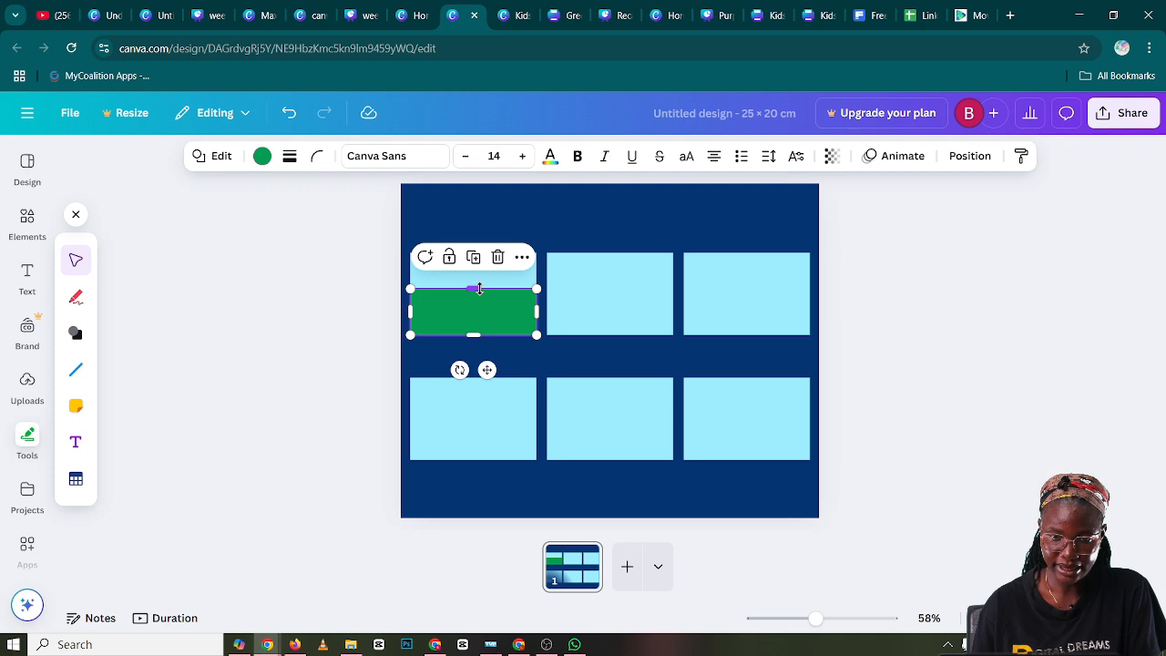
left_click_drag(479, 289, 480, 294)
left_click(300, 318)
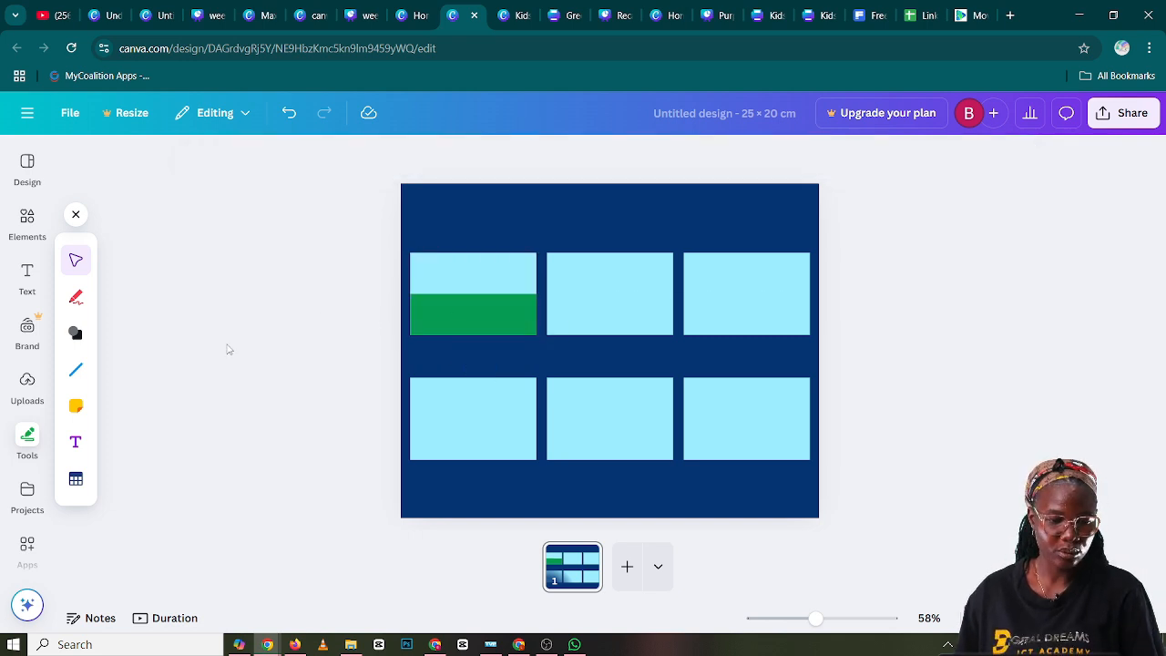
Search the design elements for "path"
left_click(28, 221)
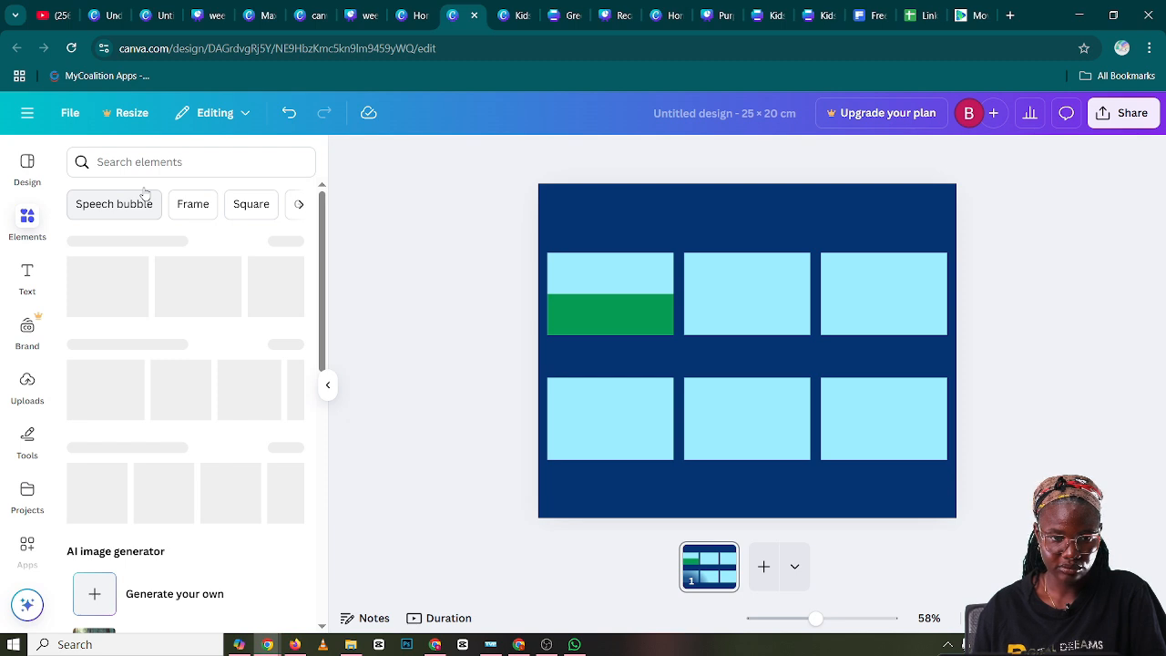
left_click(146, 161)
type("path")
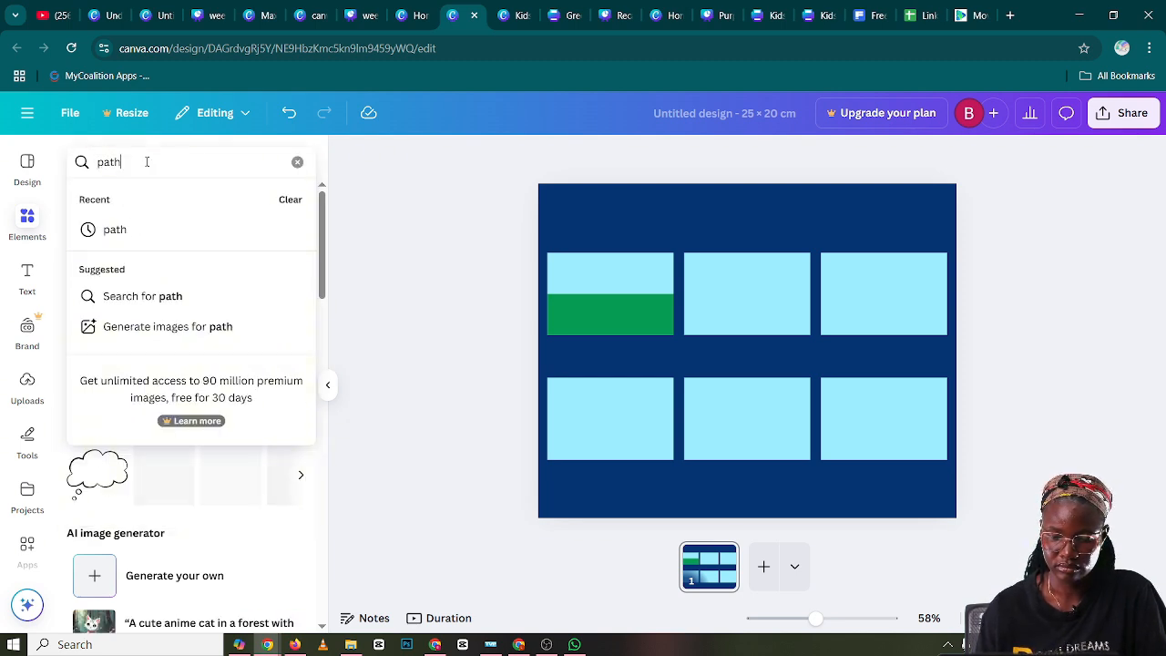
key("Return")
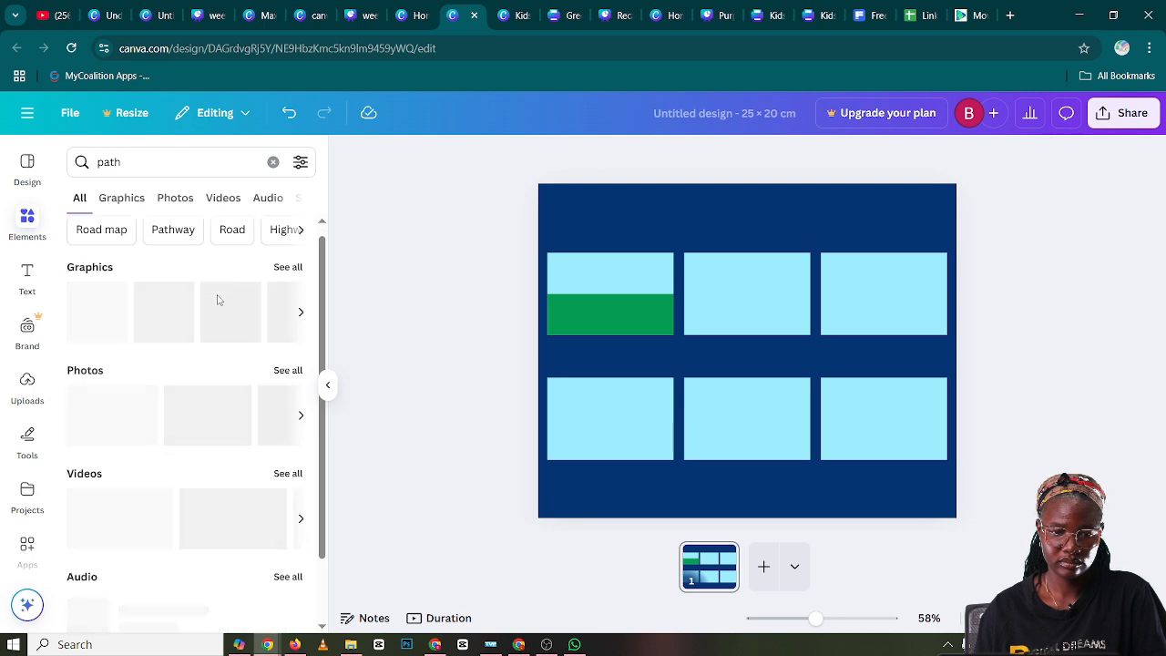
Find a "long winding Path" graphic, add the flat orange path, and shrink it into the first panel's lower-left corner
left_click(285, 278)
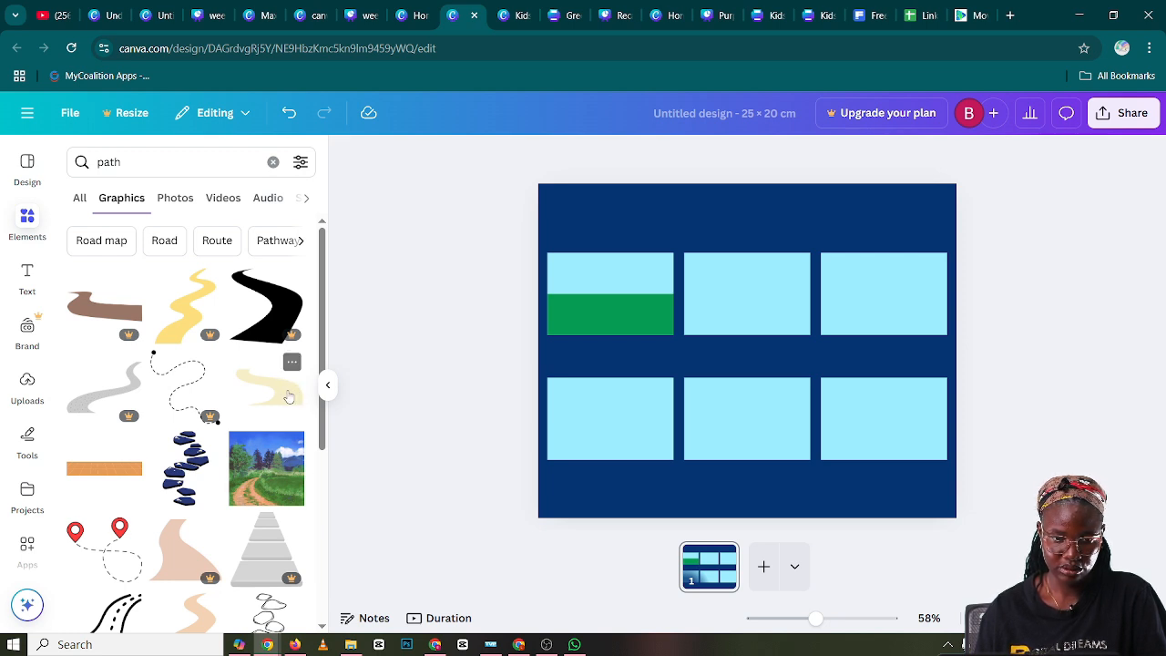
scroll(281, 402, "down", 5)
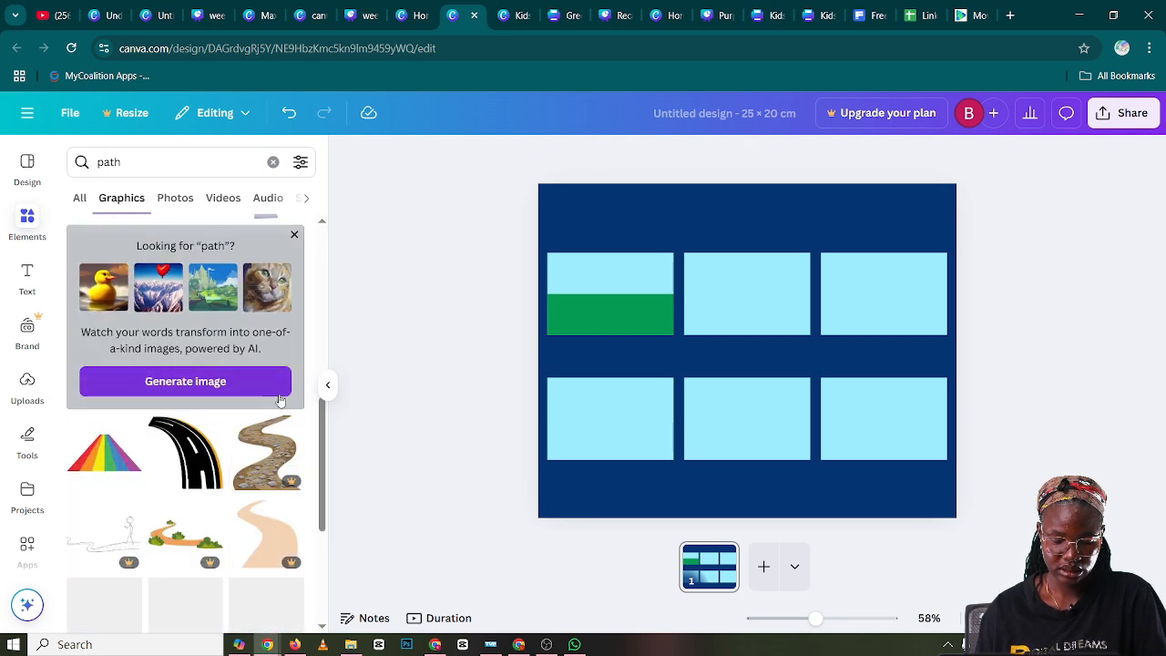
scroll(281, 401, "up", 3)
scroll(281, 401, "up", 5)
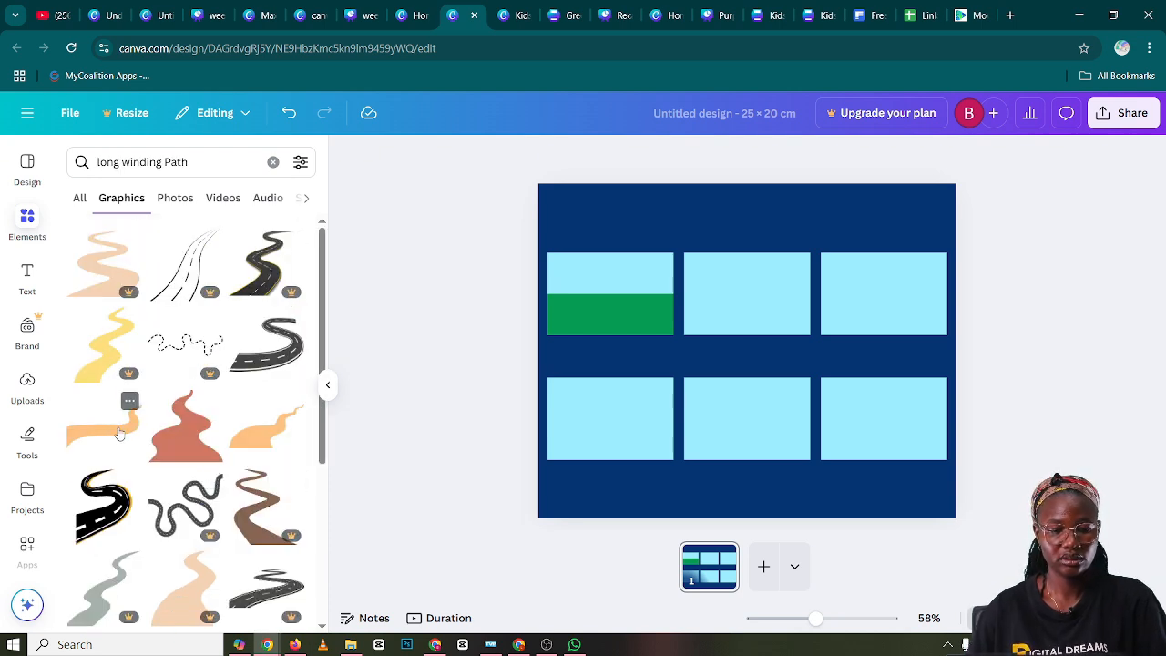
left_click(119, 434)
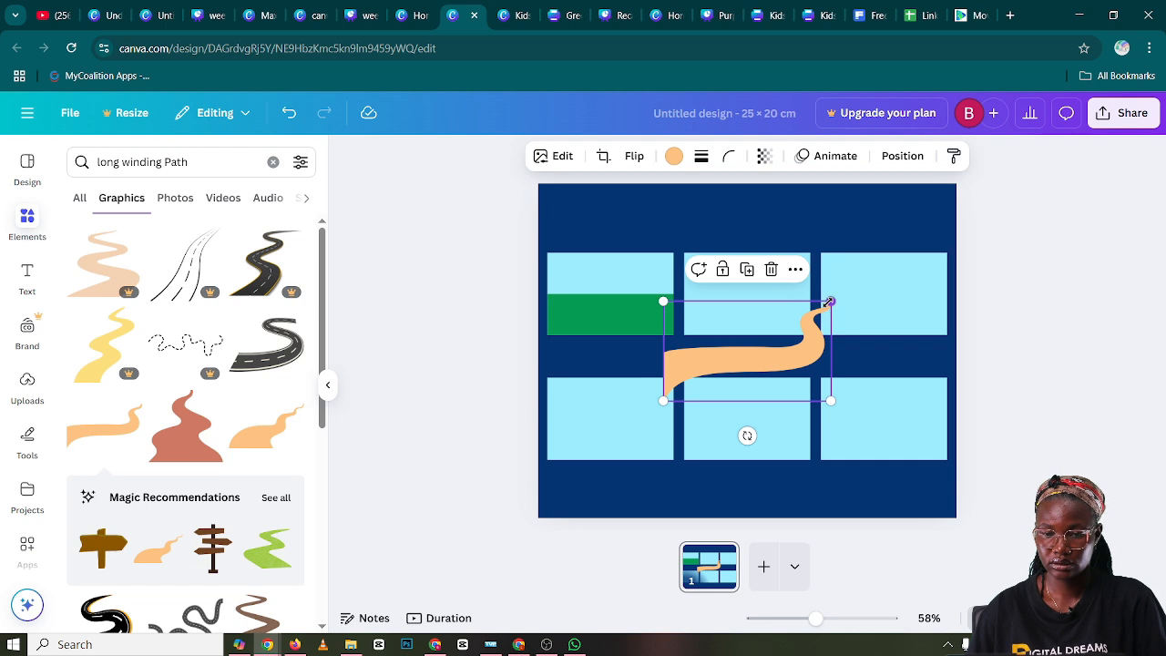
left_click_drag(819, 306, 626, 300)
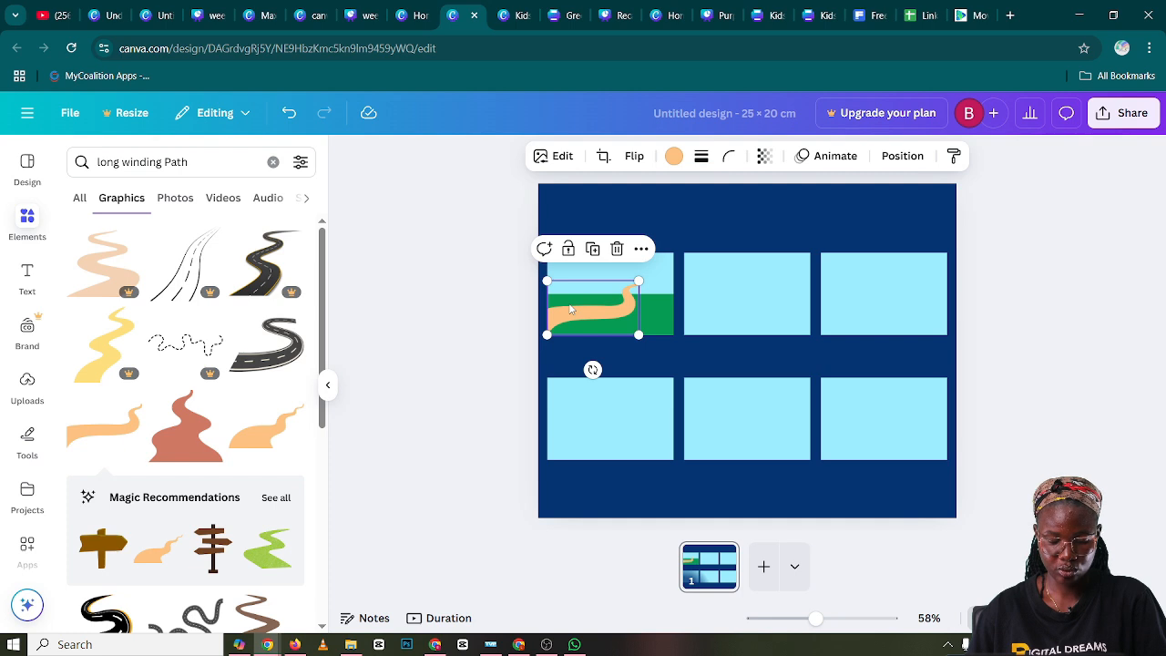
Clear the path search and look through the recently used elements
left_click(273, 161)
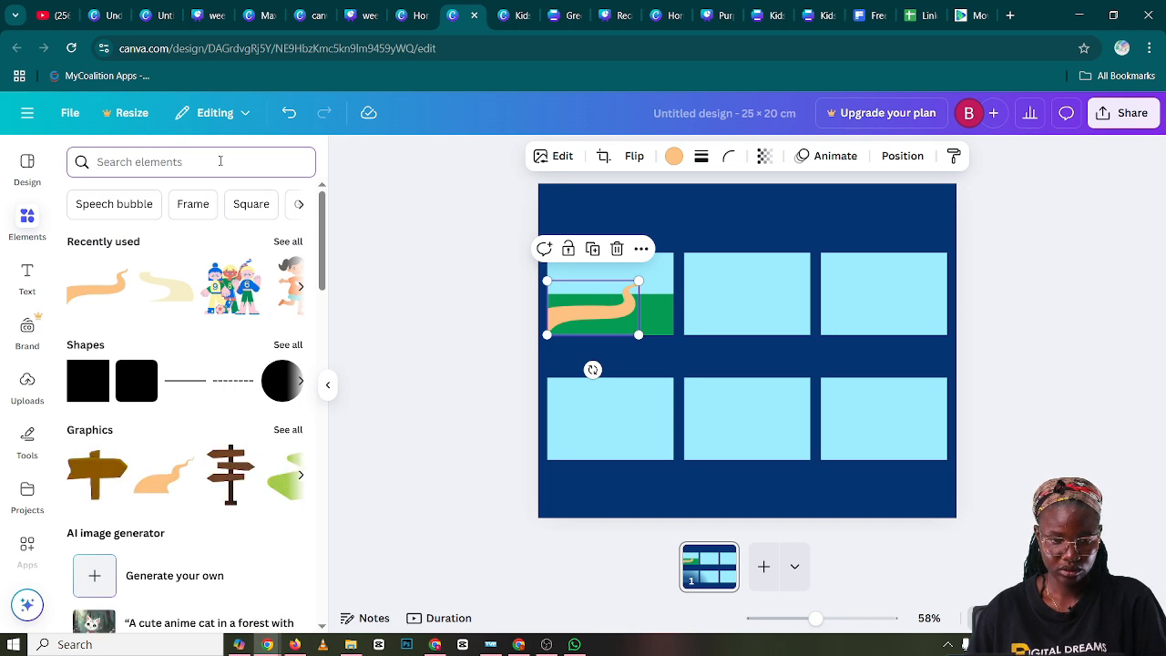
left_click(293, 246)
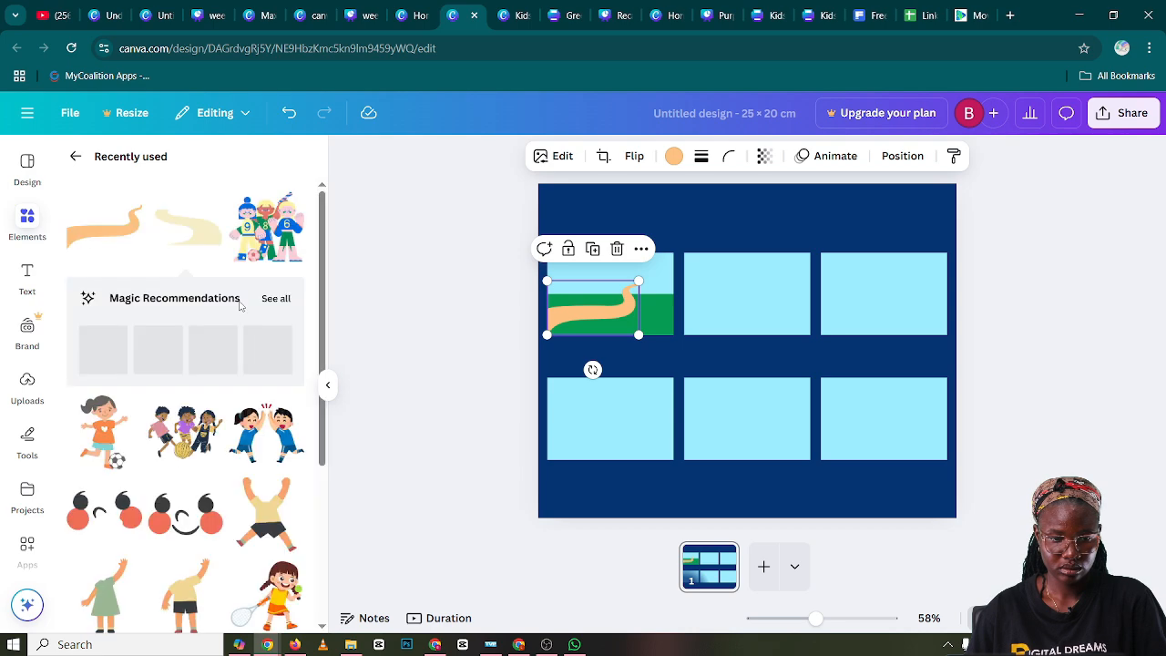
scroll(240, 304, "down", 5)
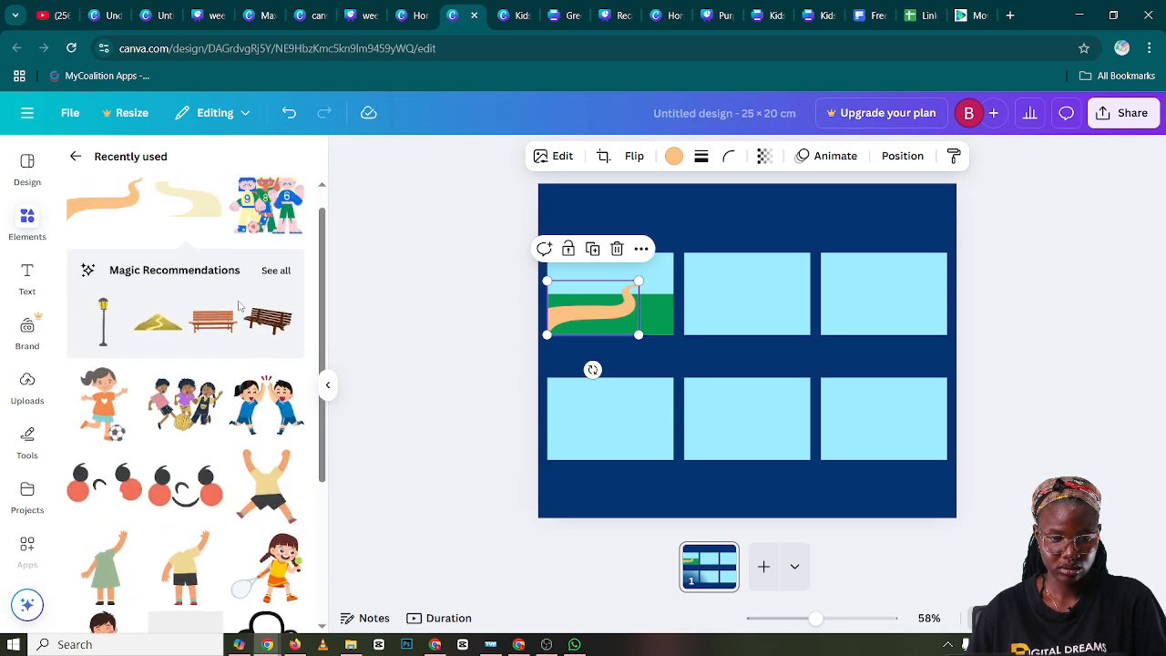
scroll(240, 308, "down", 3)
scroll(240, 308, "down", 3)
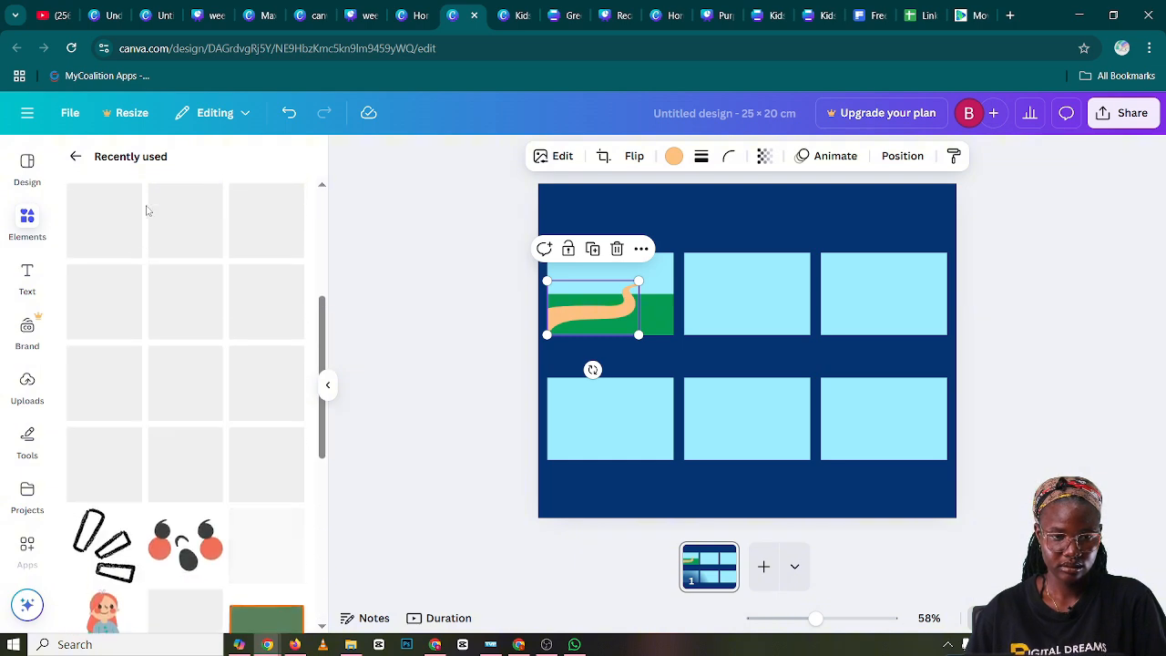
left_click(75, 156)
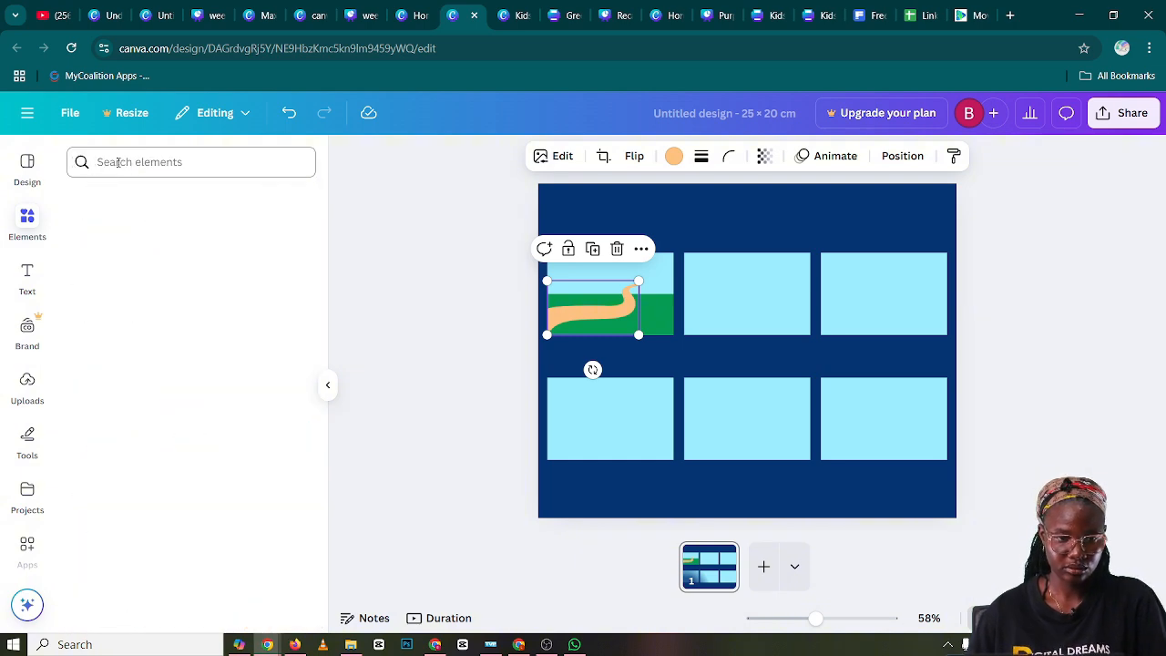
Search the design elements for "School building"
left_click(118, 162)
type("sc")
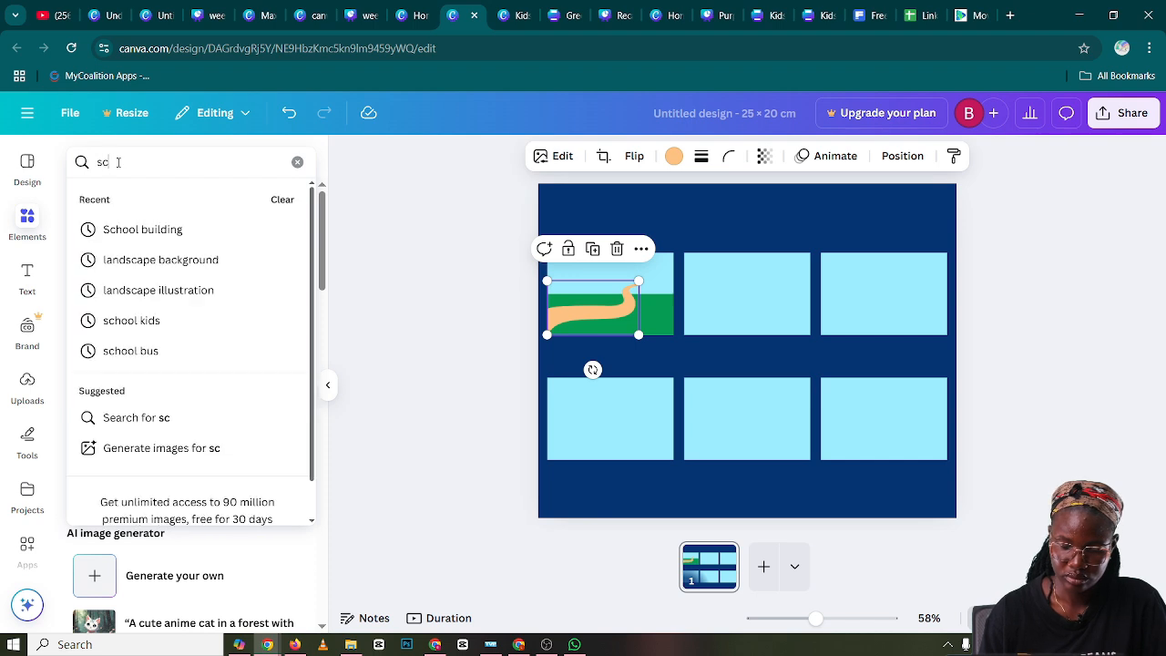
type("hh")
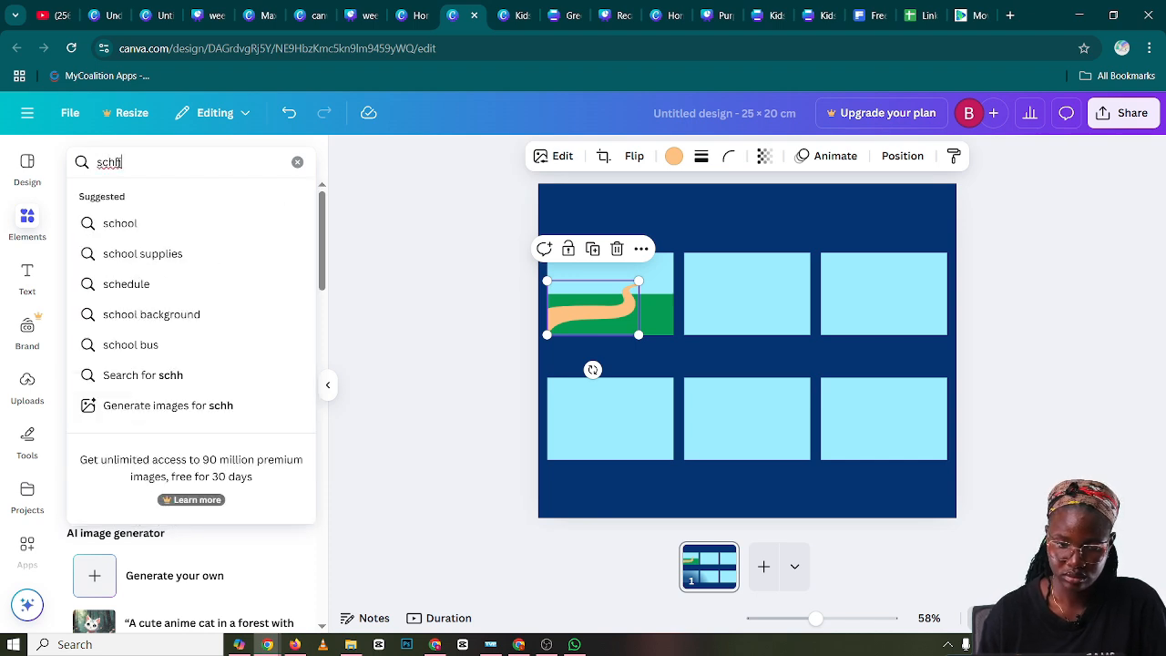
key("BackSpace")
left_click(130, 229)
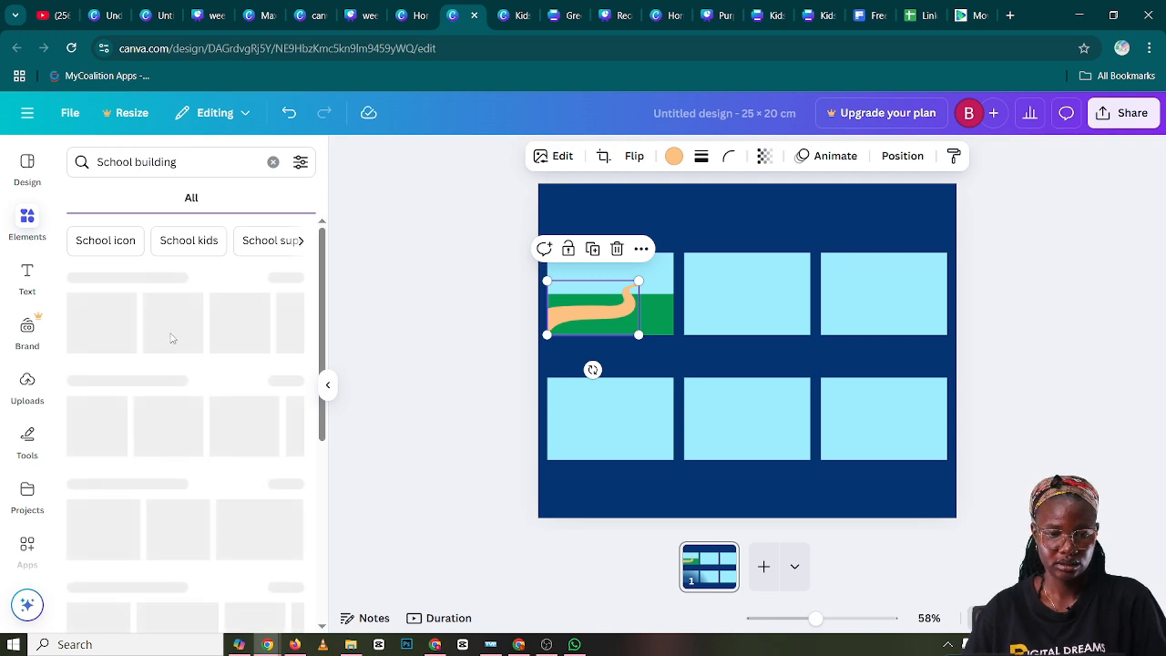
Add the grey-blue school building graphic with the clock and scale it down near the first panel's lower edge
left_click(289, 279)
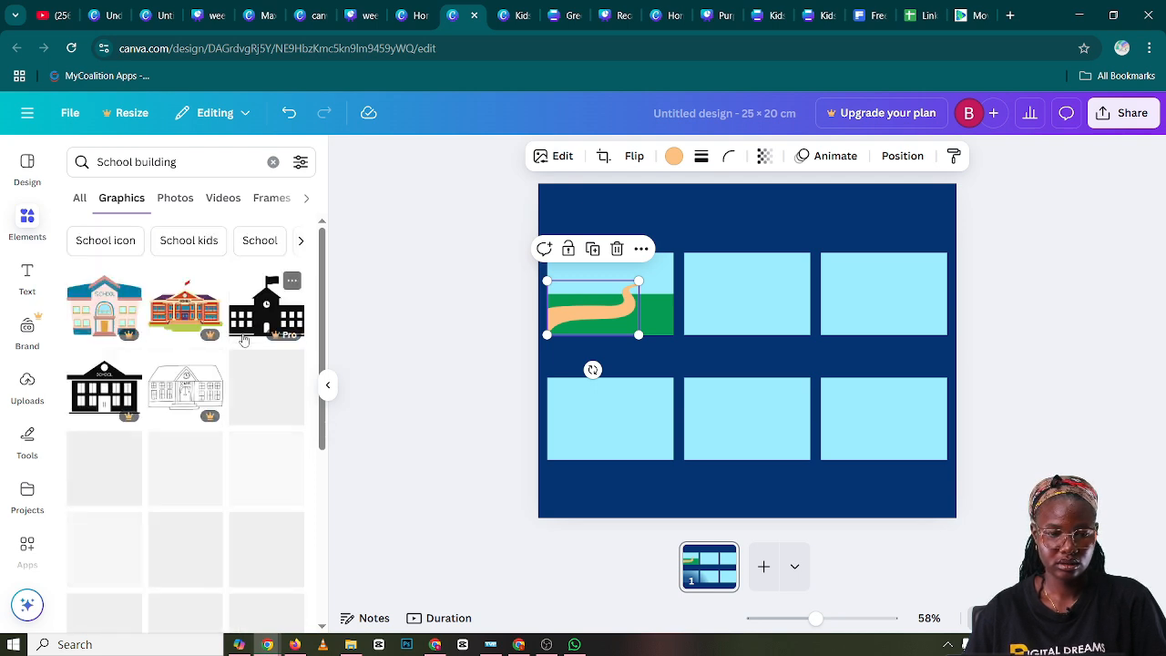
scroll(244, 342, "down", 1)
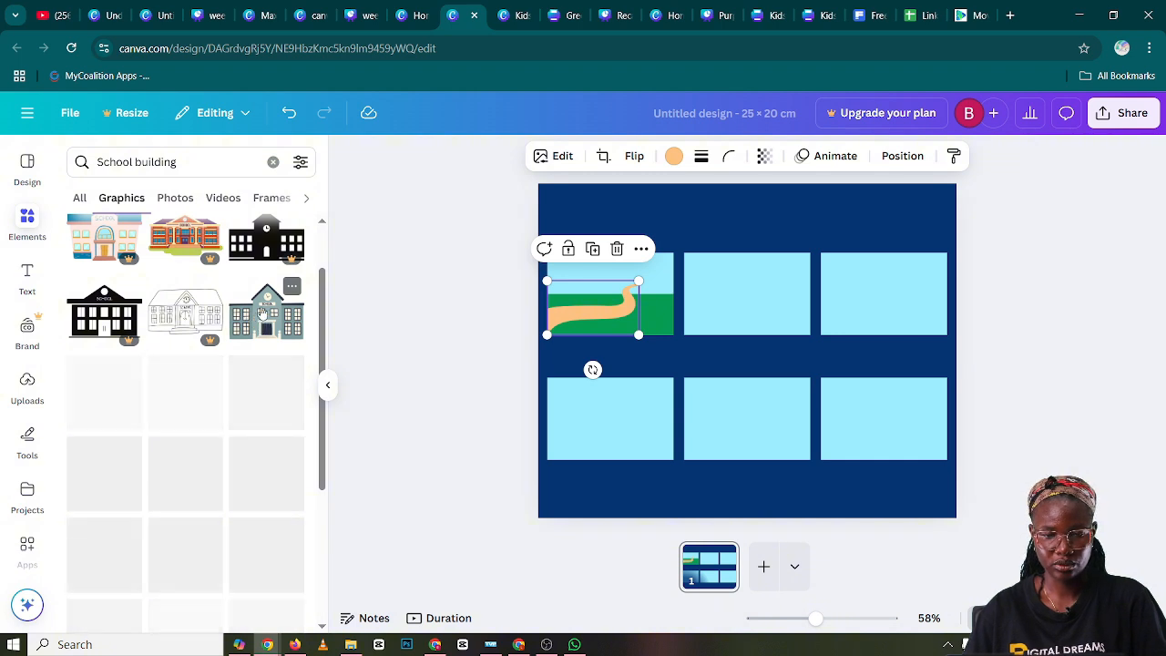
left_click(265, 314)
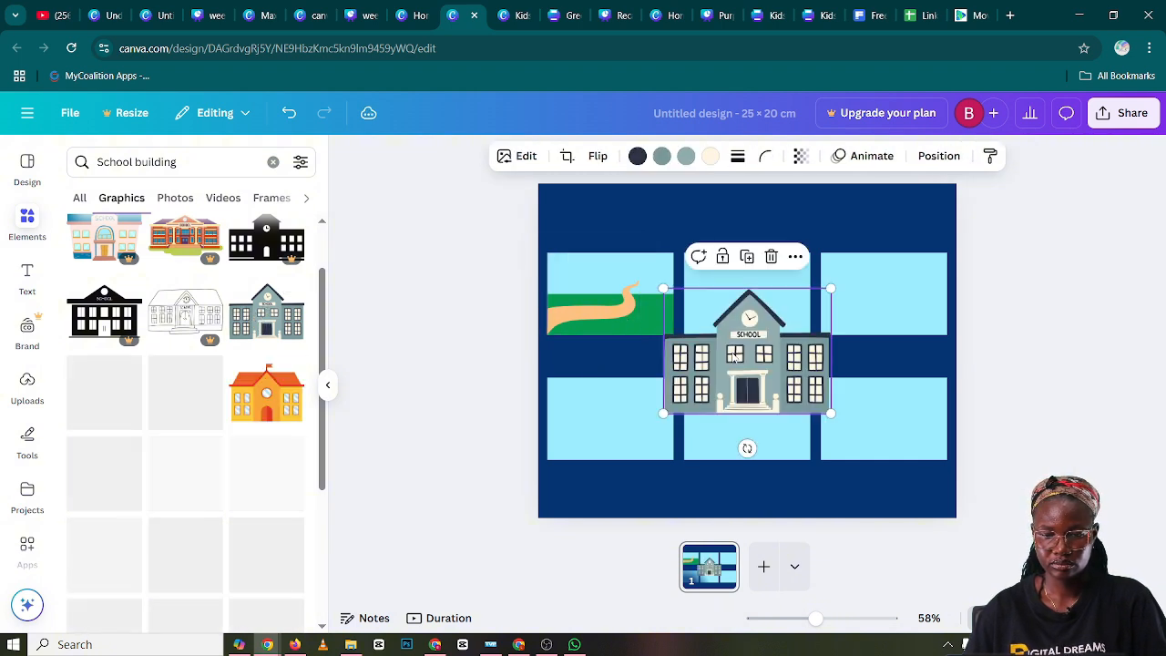
left_click_drag(735, 358, 675, 326)
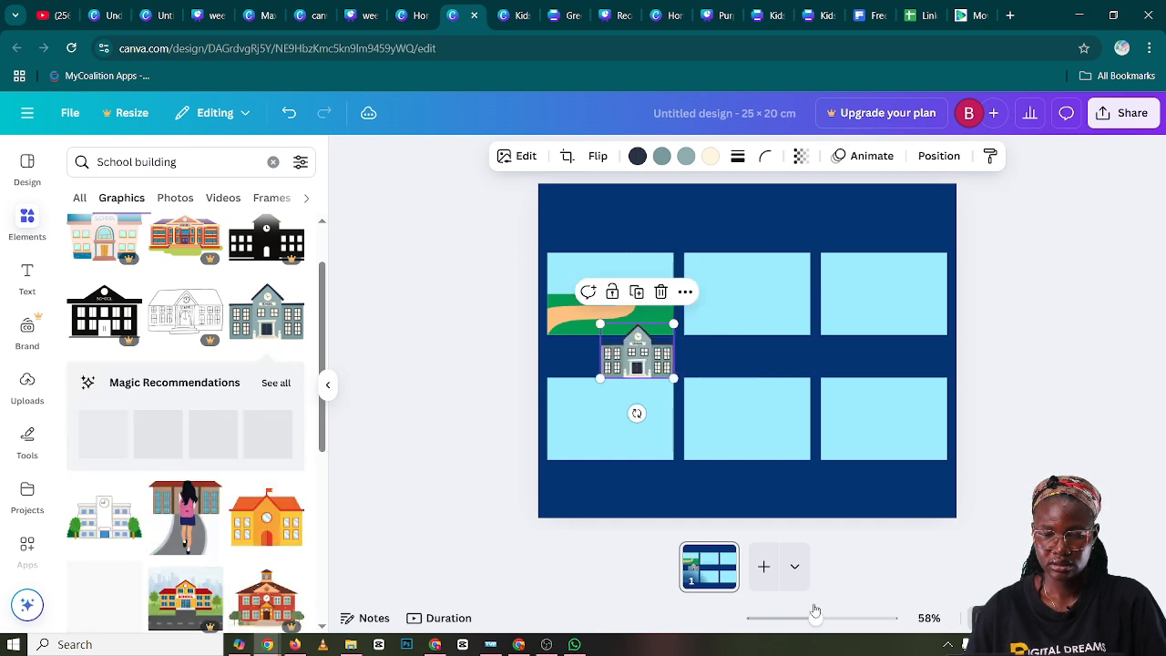
Move the school building into the first panel, shrink it, and position it on the grass line at the path's far end
left_click_drag(815, 612, 844, 620)
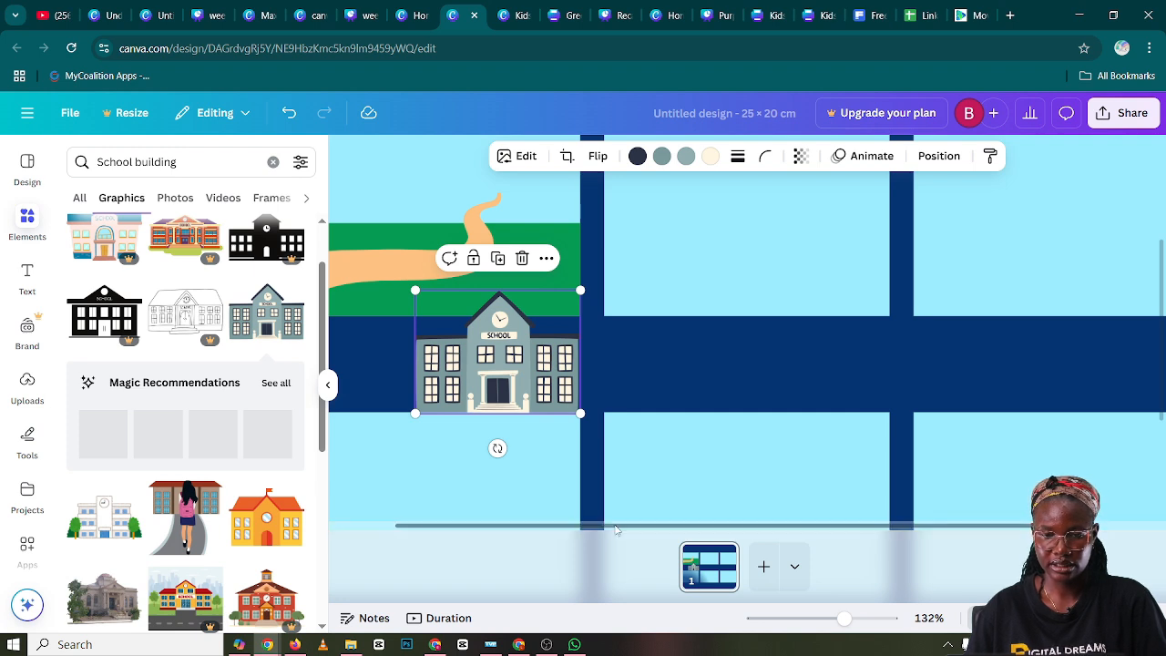
left_click_drag(620, 532, 581, 534)
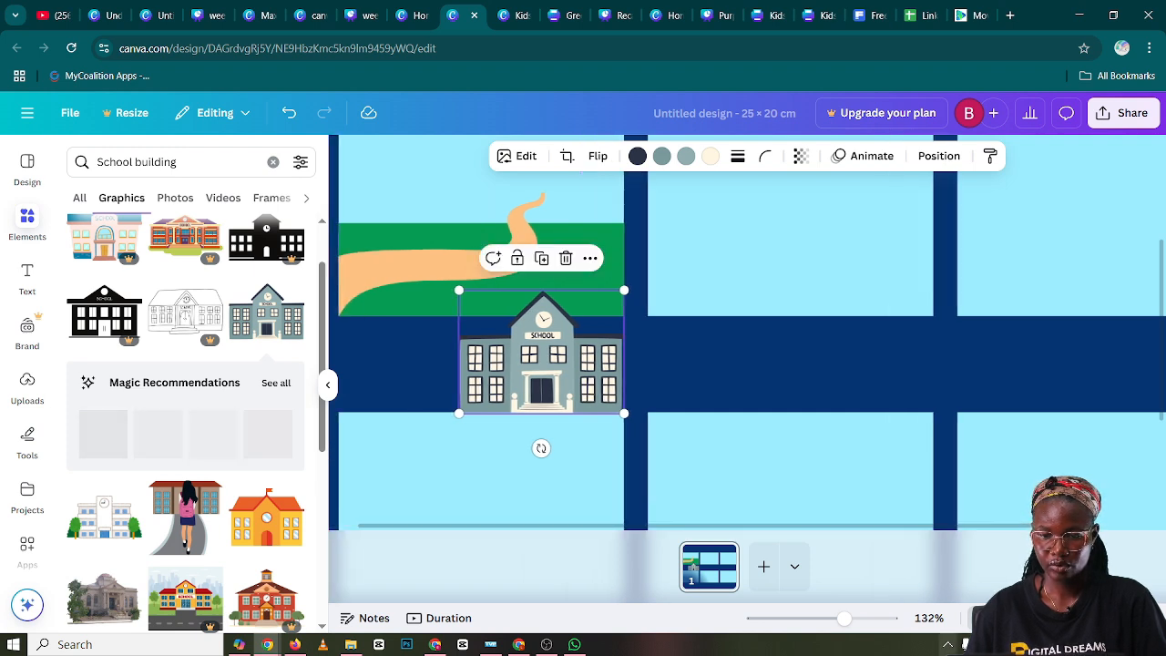
left_click_drag(846, 619, 833, 620)
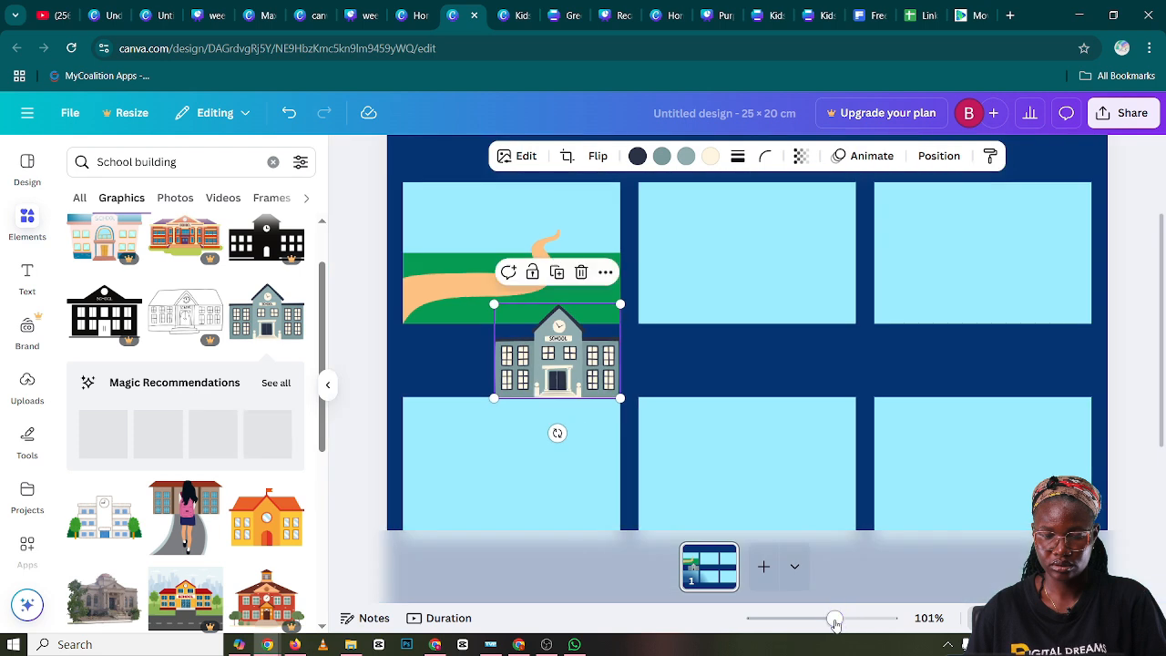
left_click_drag(553, 376, 522, 255)
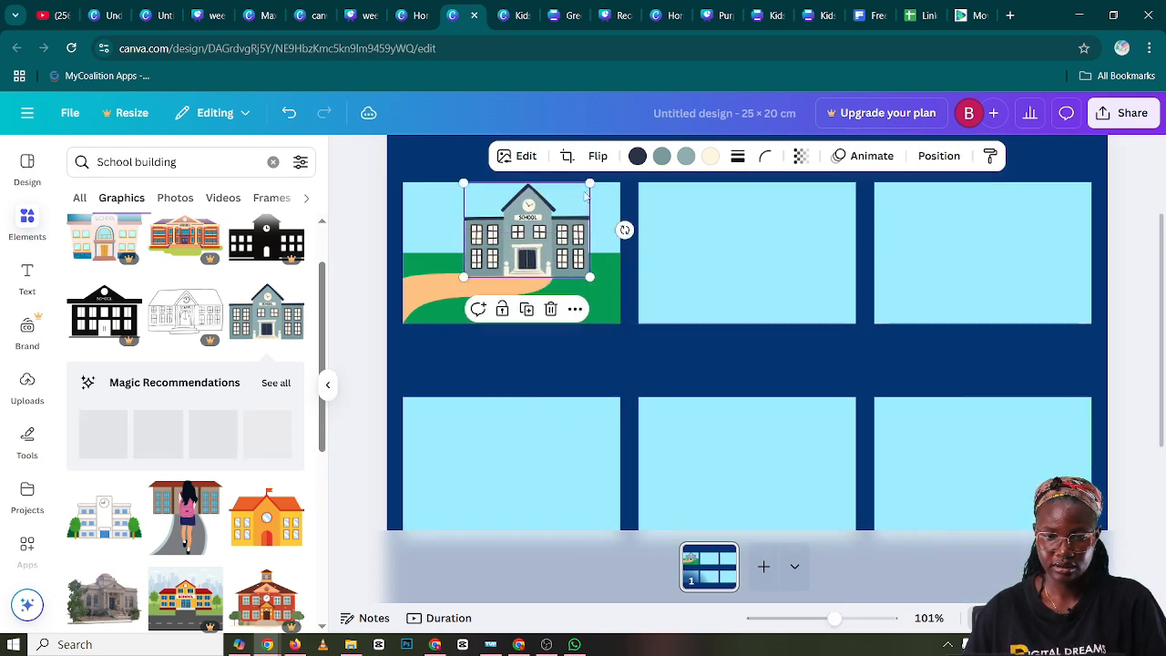
left_click_drag(590, 183, 531, 225)
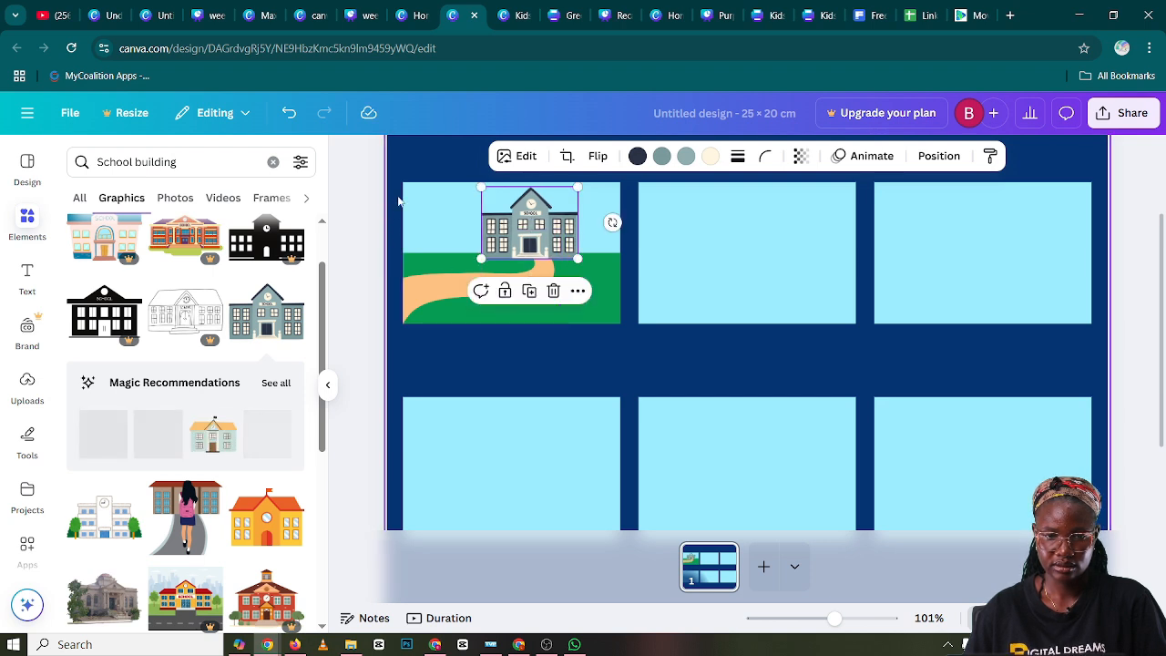
left_click(411, 165)
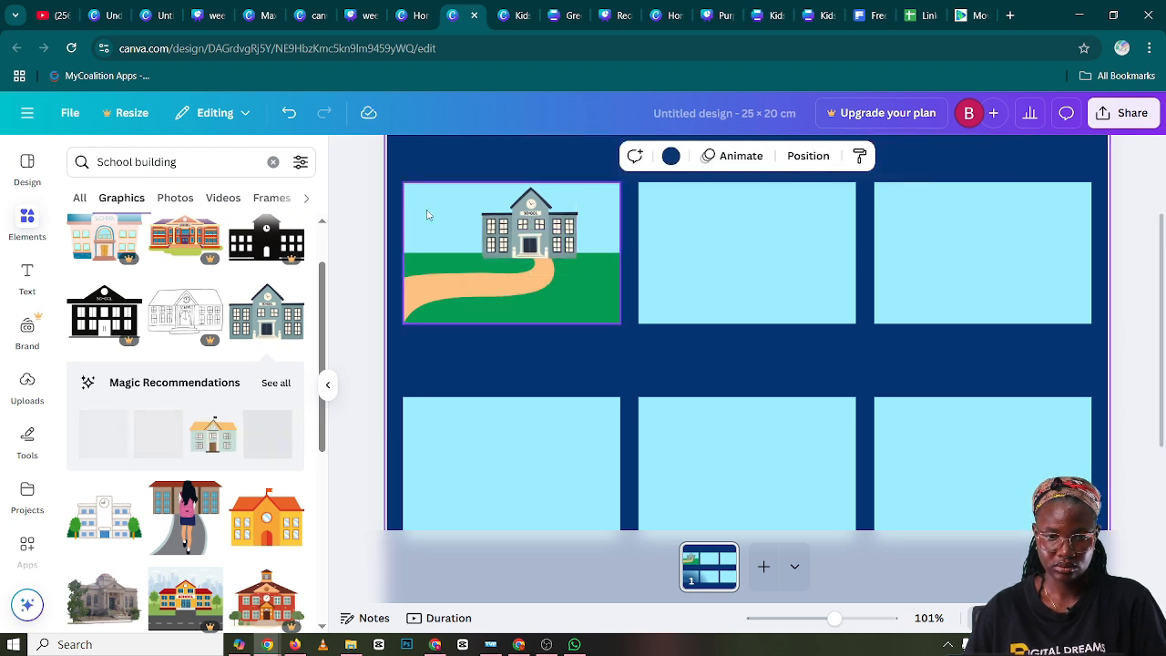
left_click(517, 249)
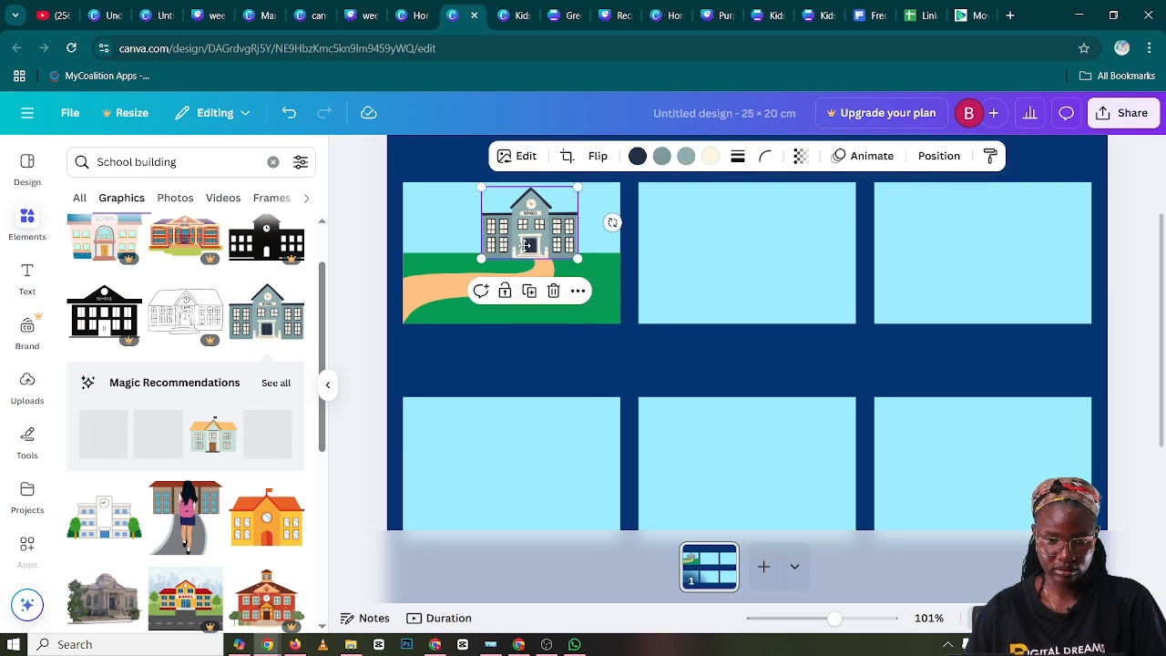
left_click_drag(517, 249, 524, 247)
Crop the orange path freeform, trimming its left end and a strip along its lower edge
left_click(432, 278)
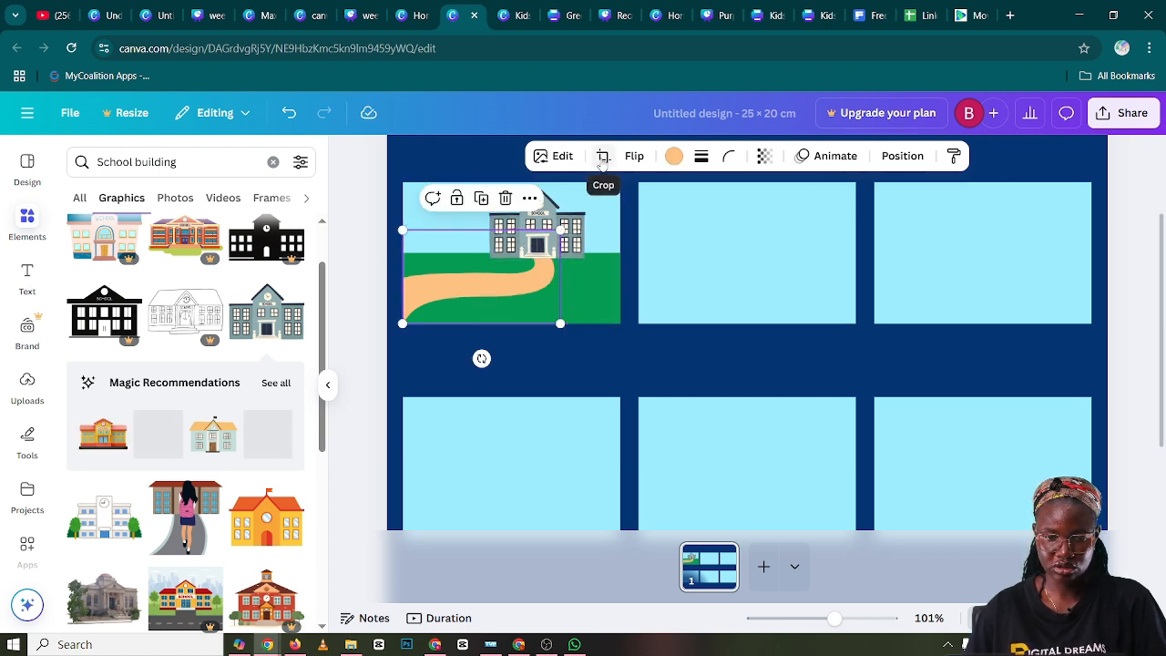
left_click(603, 157)
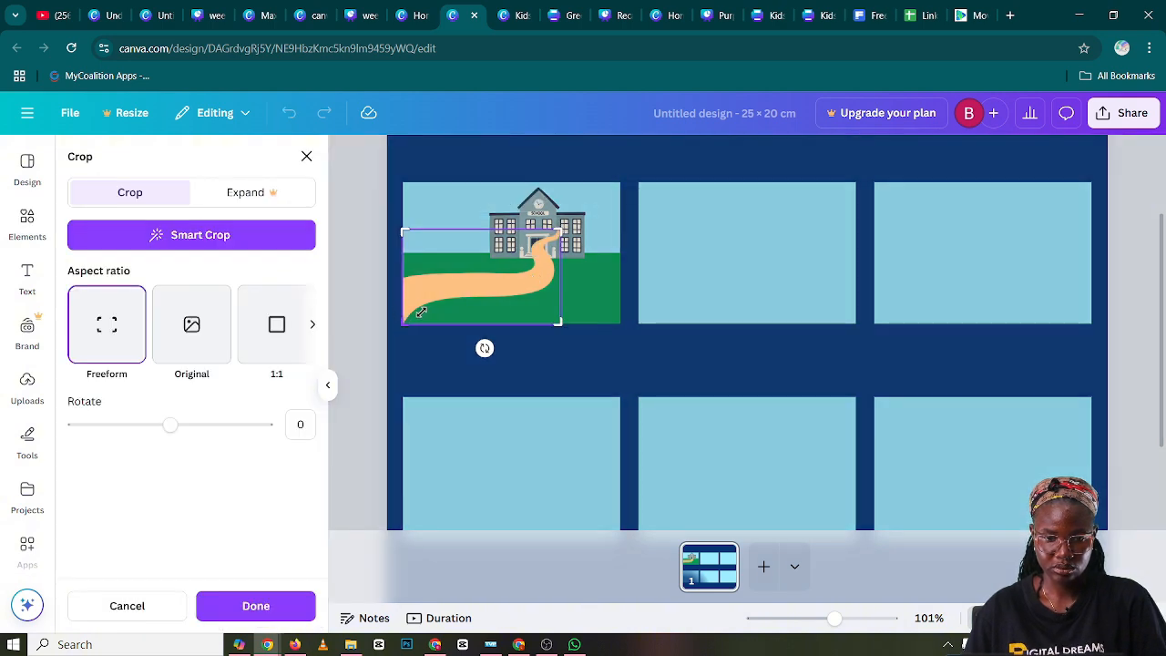
left_click_drag(402, 323, 429, 312)
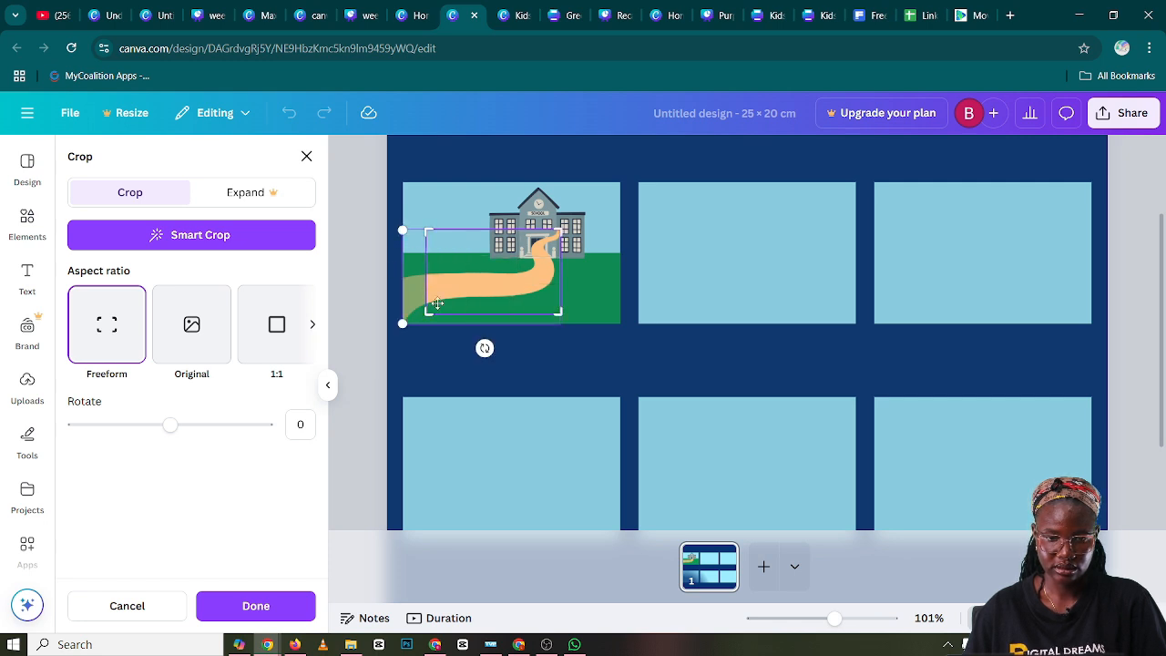
left_click(375, 239)
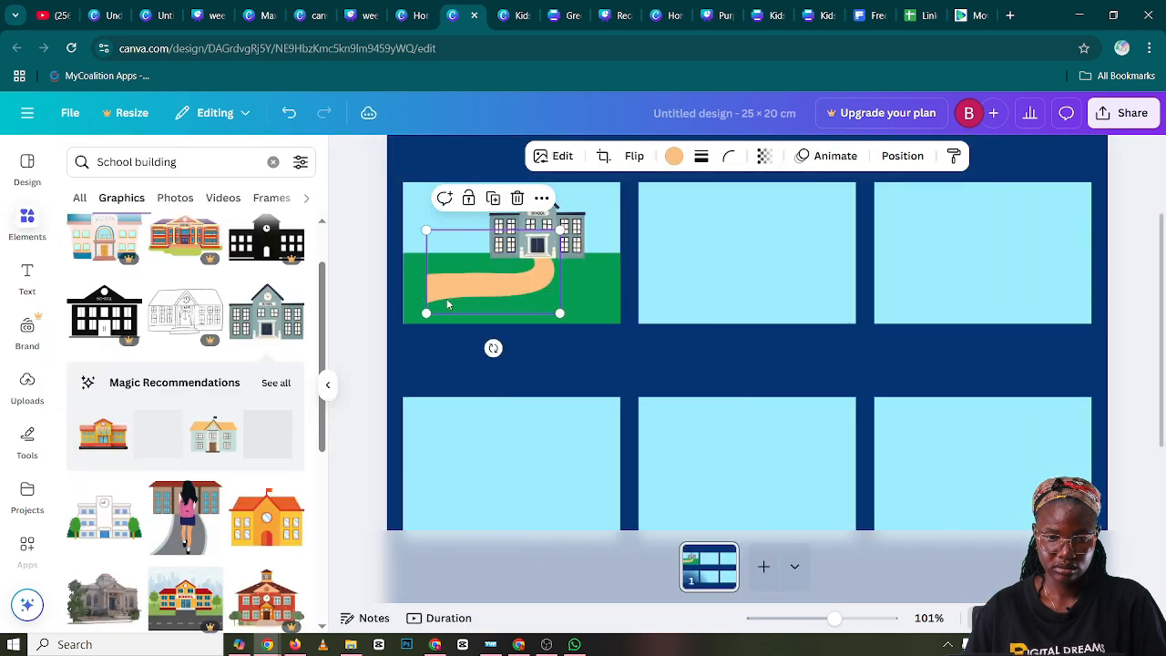
Align the cropped path with the first panel's left edge, enlarge it slightly, and shift the school building a little left
left_click_drag(448, 305, 441, 298)
left_click_drag(536, 242, 555, 234)
mouse_move(506, 280)
left_mouse_down()
mouse_move(517, 280)
mouse_move(505, 286)
left_mouse_up()
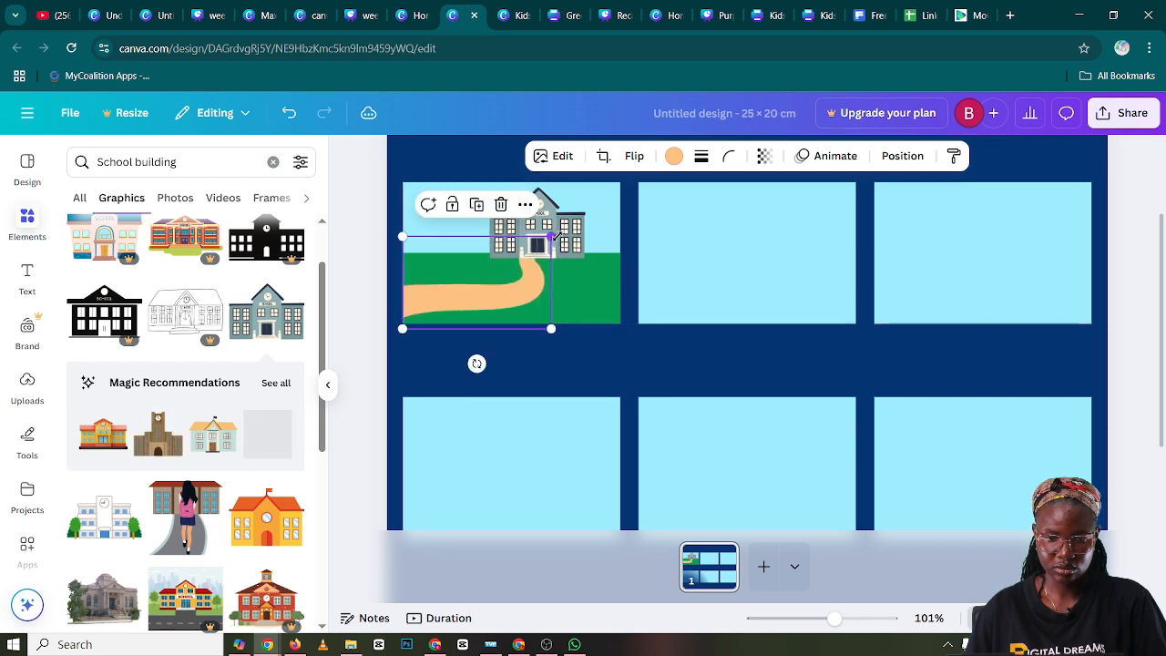
left_click_drag(551, 237, 514, 241)
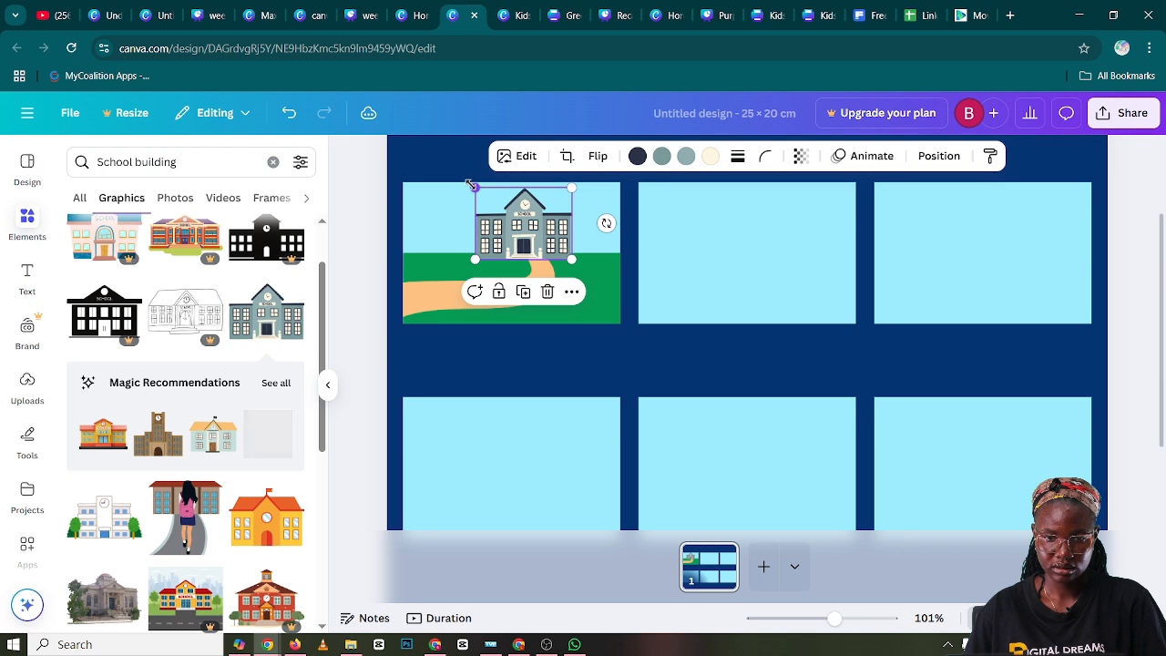
left_click_drag(472, 186, 474, 189)
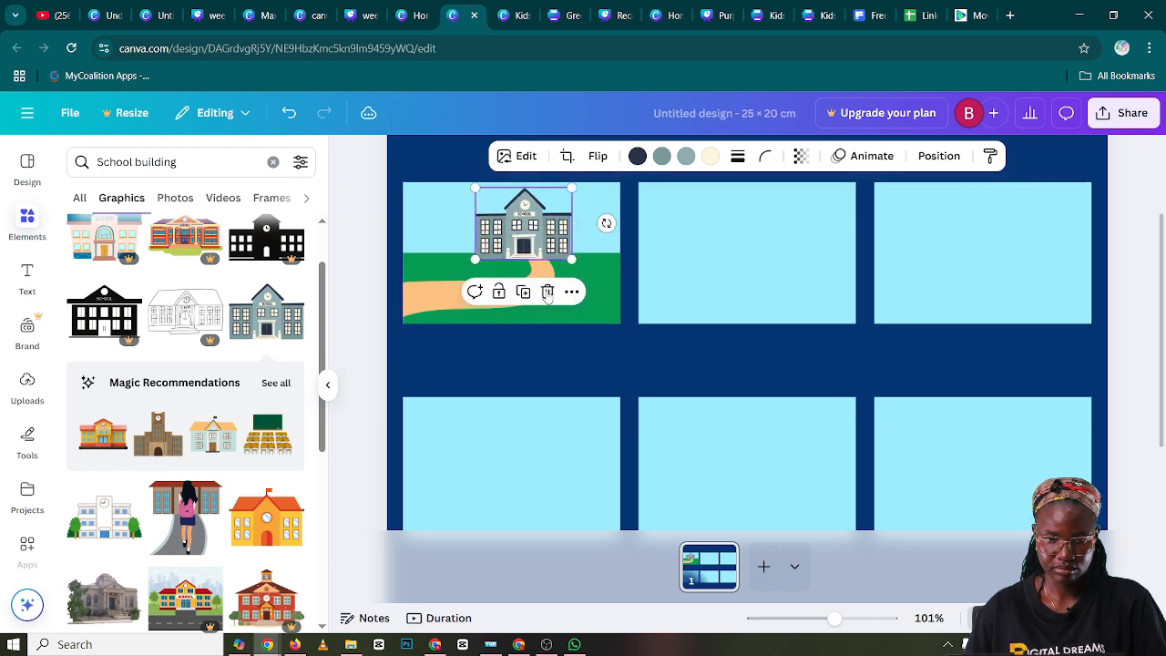
Scale the path down so its far end meets the school's door, and clear the element search
left_click(430, 299)
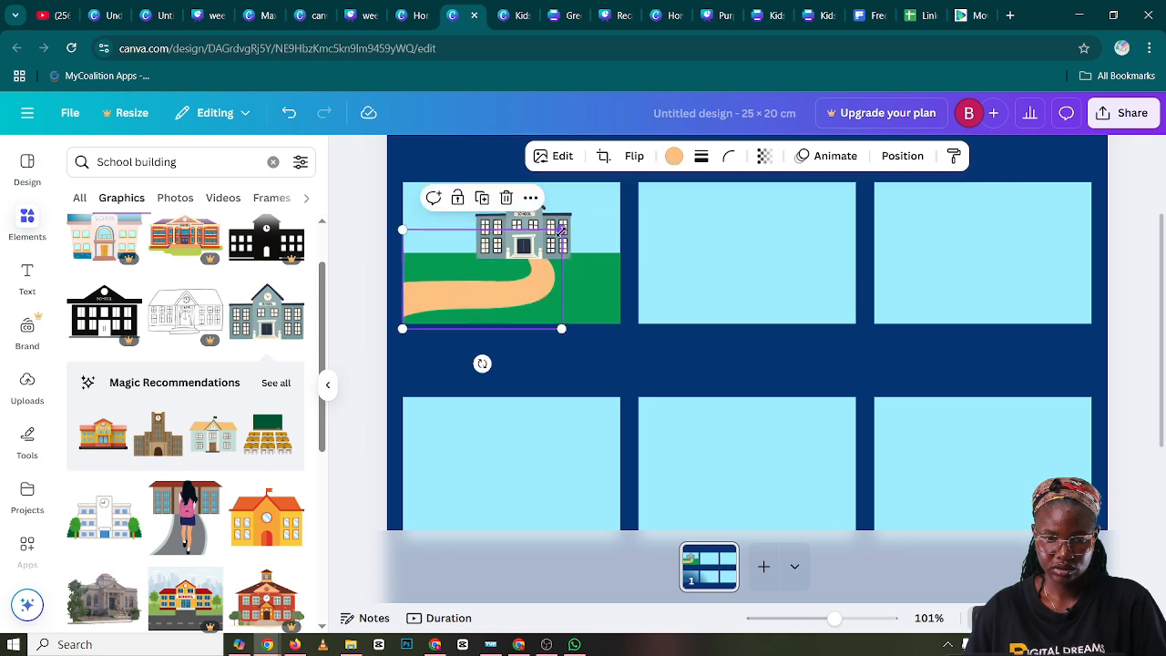
left_click_drag(561, 230, 549, 237)
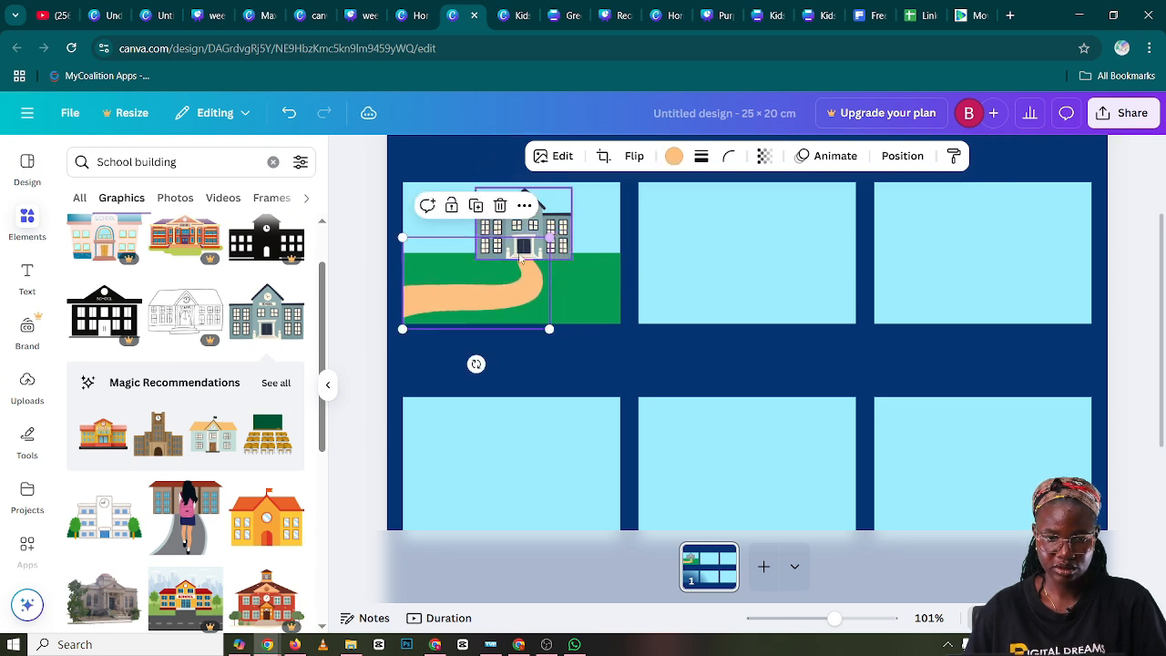
left_click(360, 223)
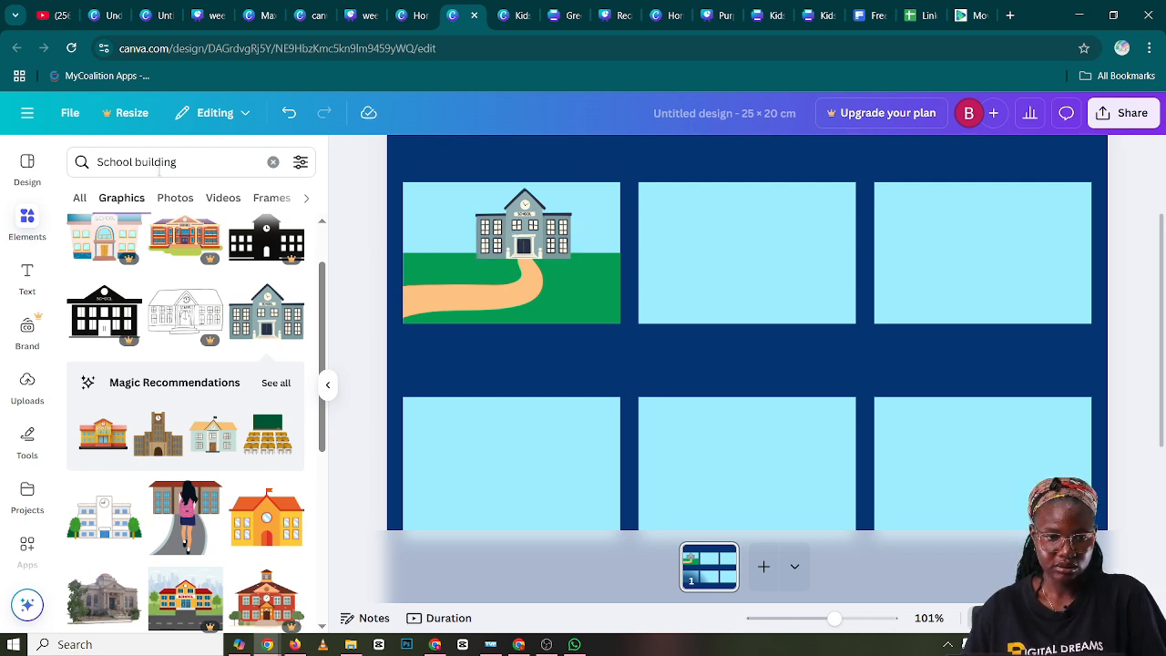
left_click(274, 163)
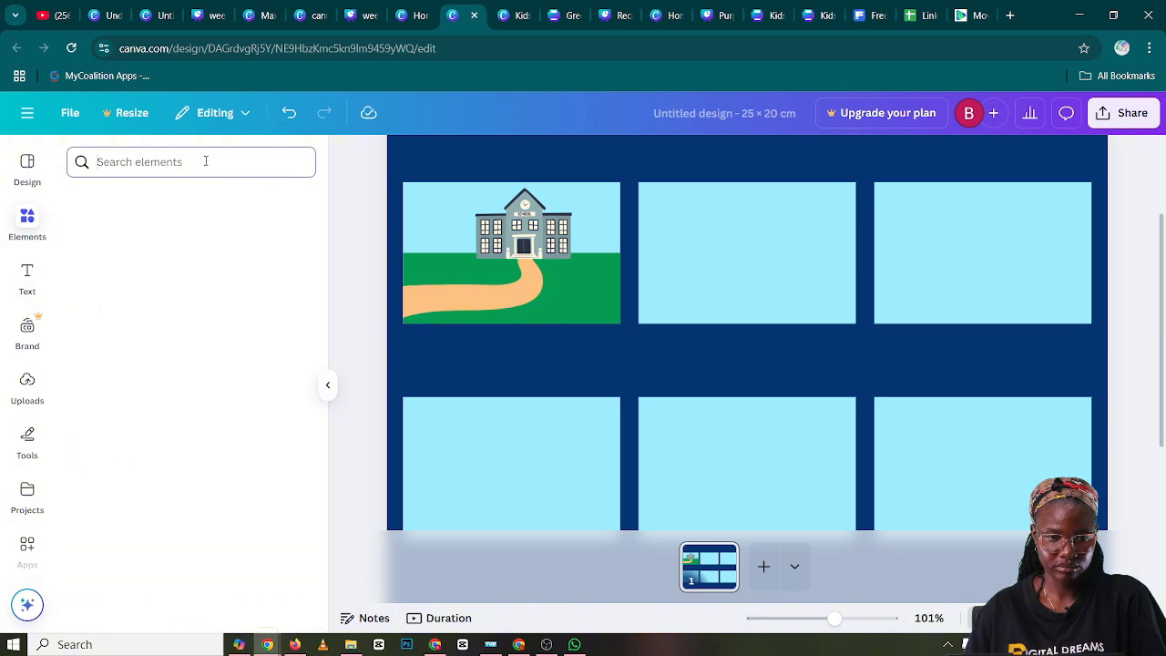
Search the graphics for "sun" and add the flat orange sun with short rounded rays to the design
type("s")
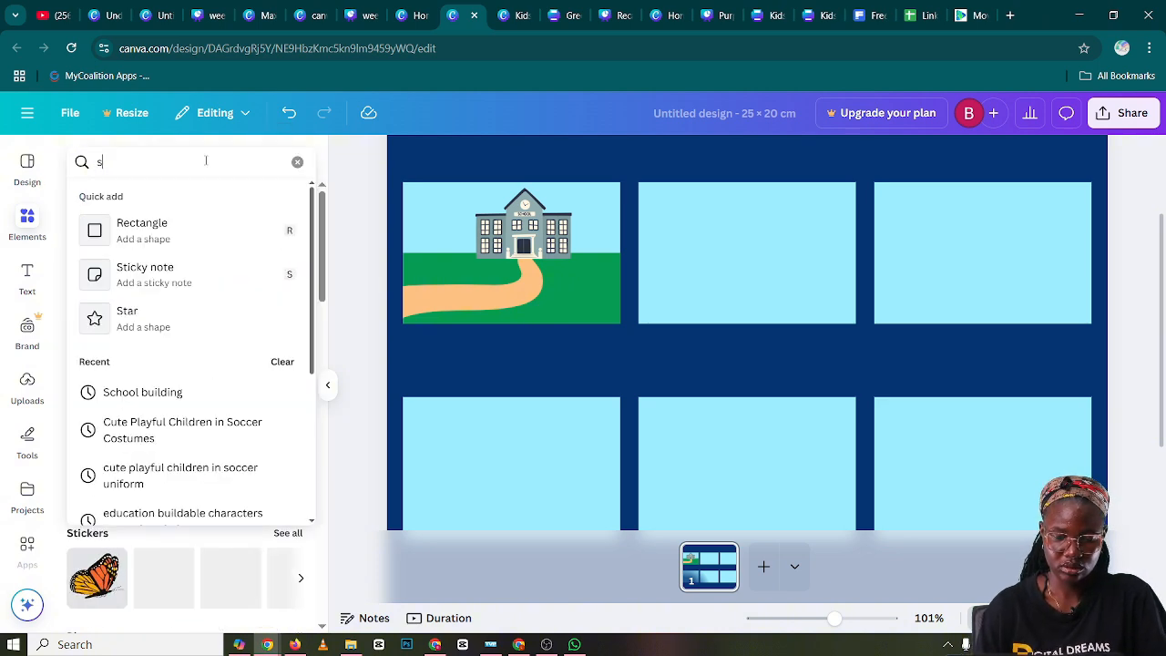
type("un")
key("Return")
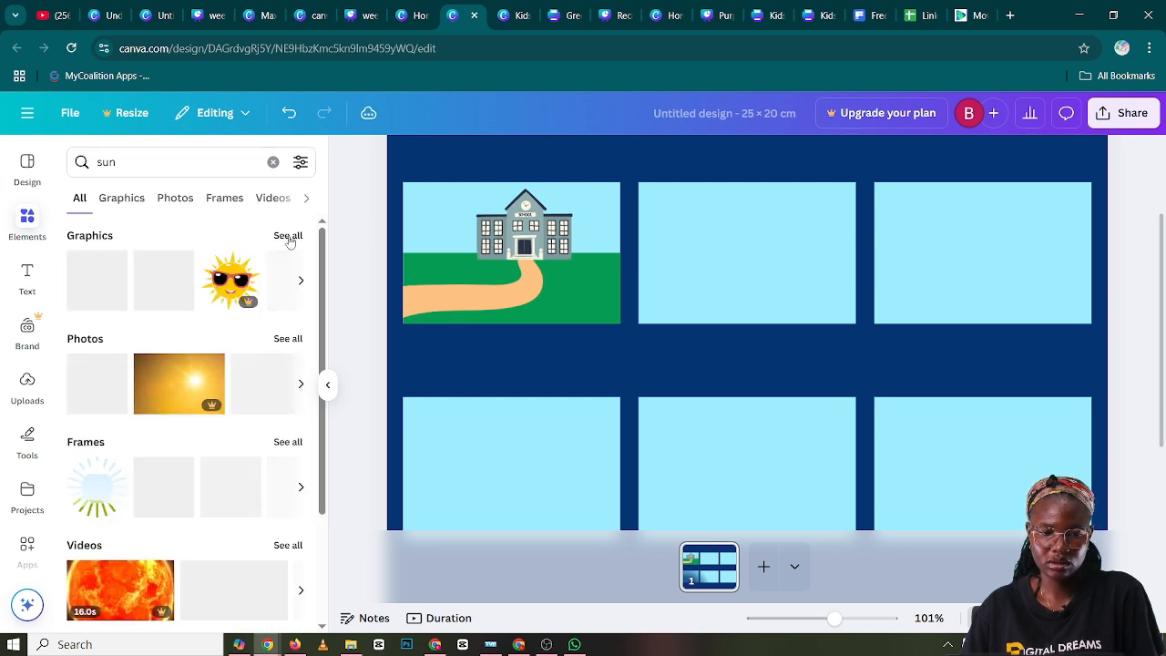
left_click(288, 236)
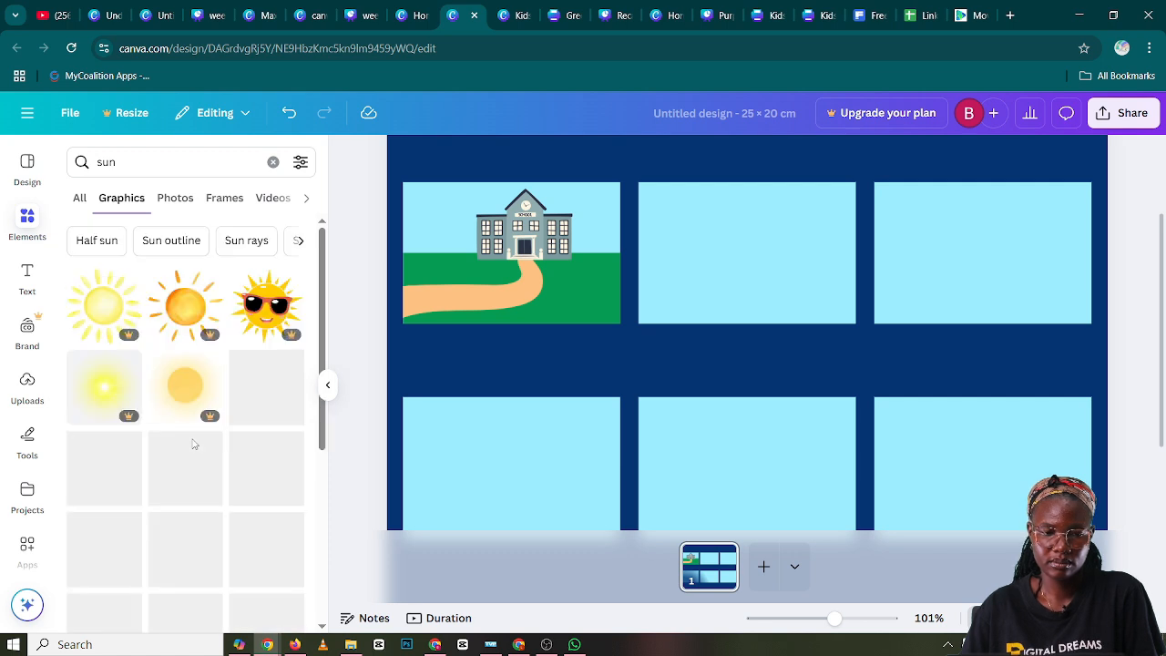
scroll(180, 365, "down", 3)
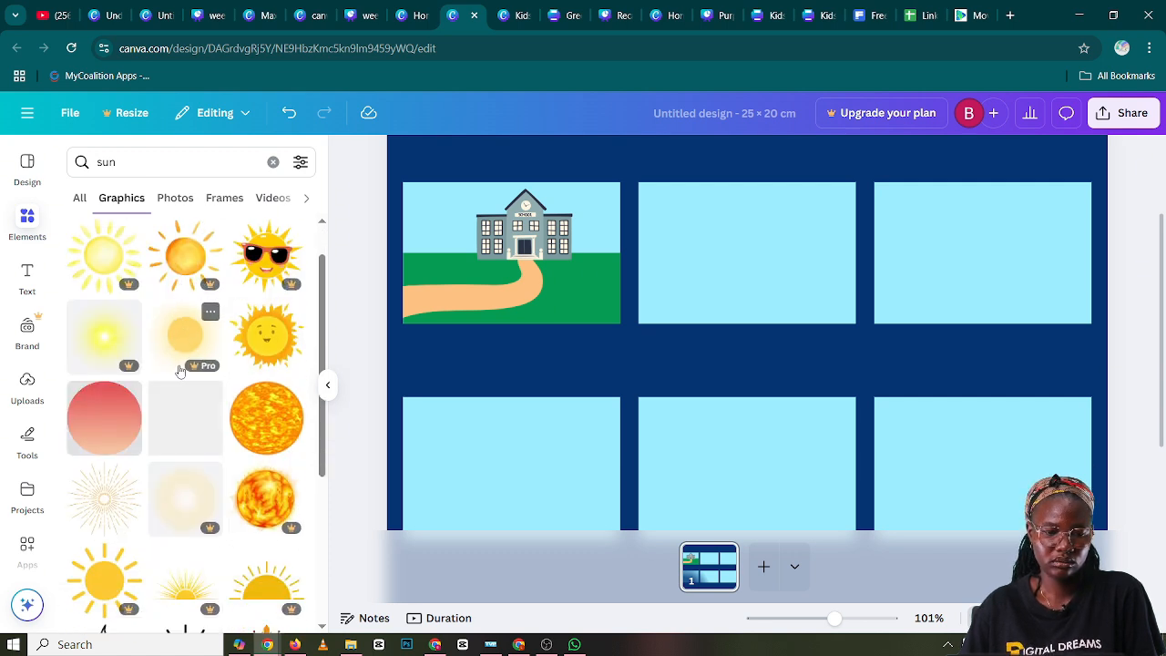
scroll(181, 379, "up", 2)
scroll(181, 379, "up", 1)
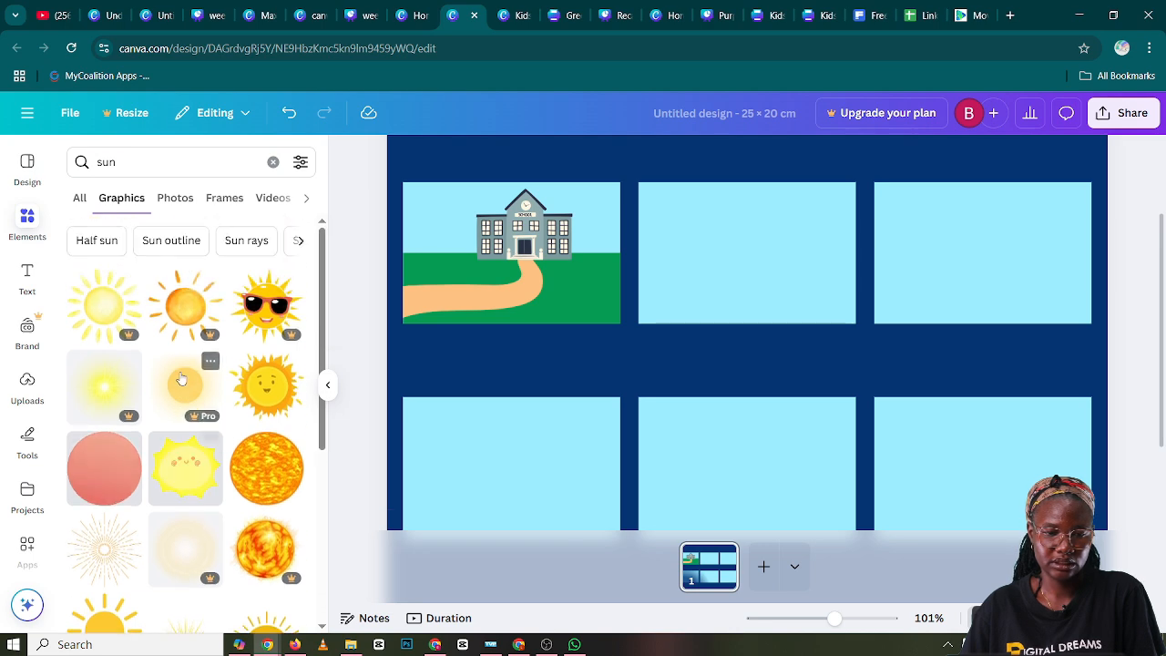
scroll(181, 379, "down", 3)
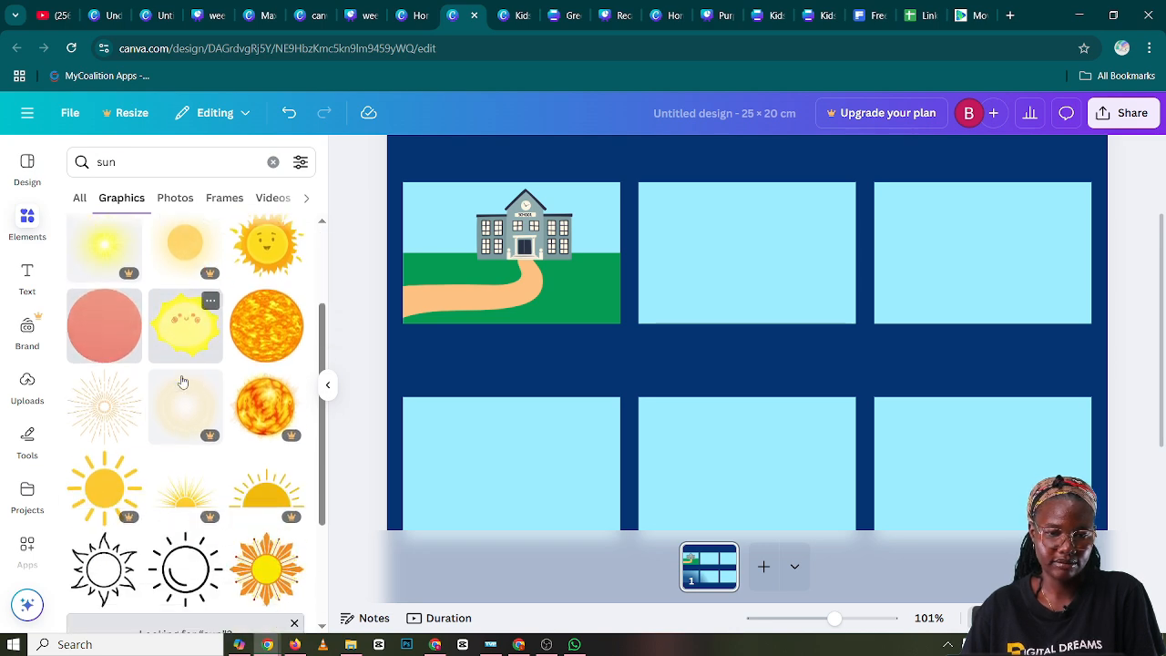
scroll(183, 381, "down", 4)
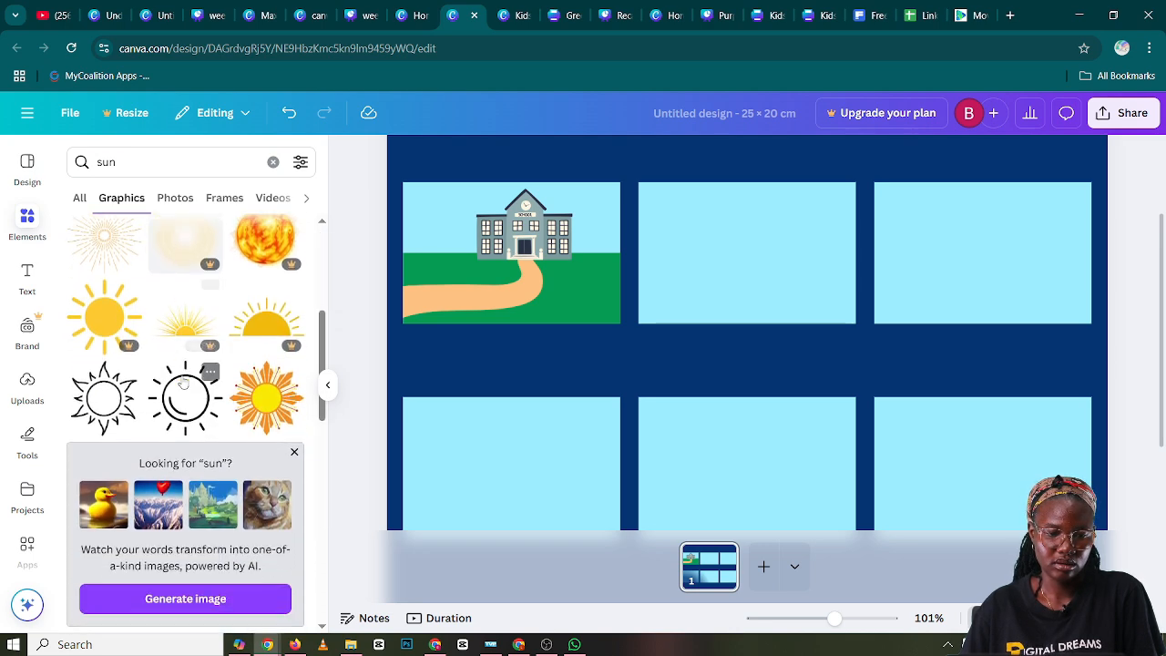
scroll(184, 387, "down", 2)
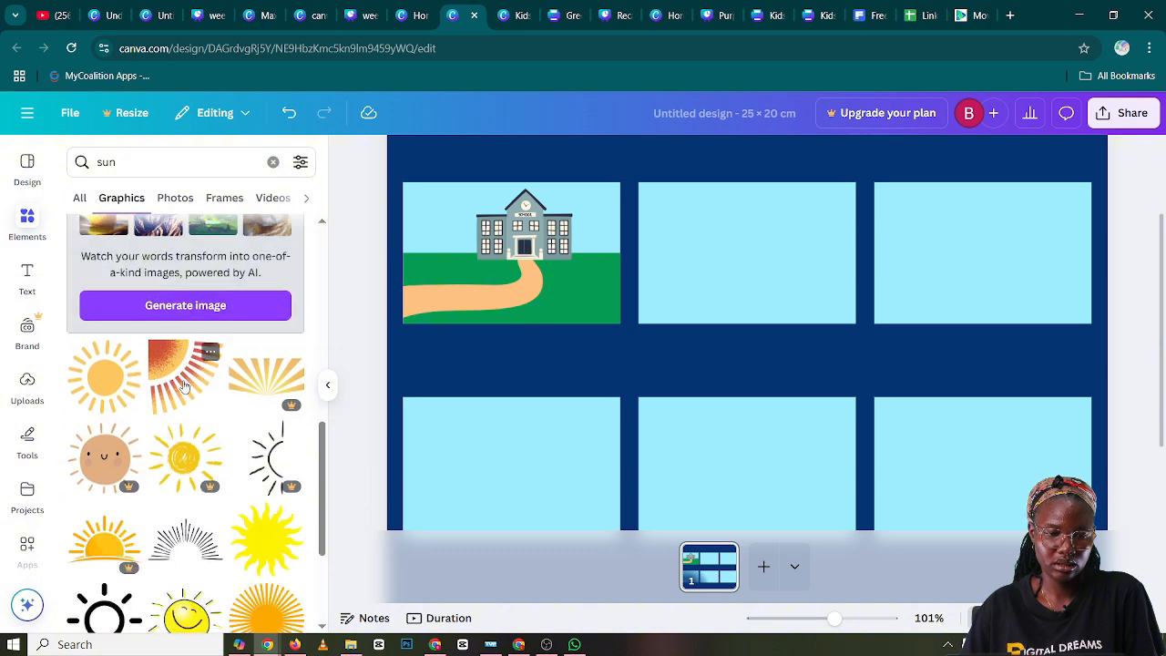
scroll(184, 387, "up", 2)
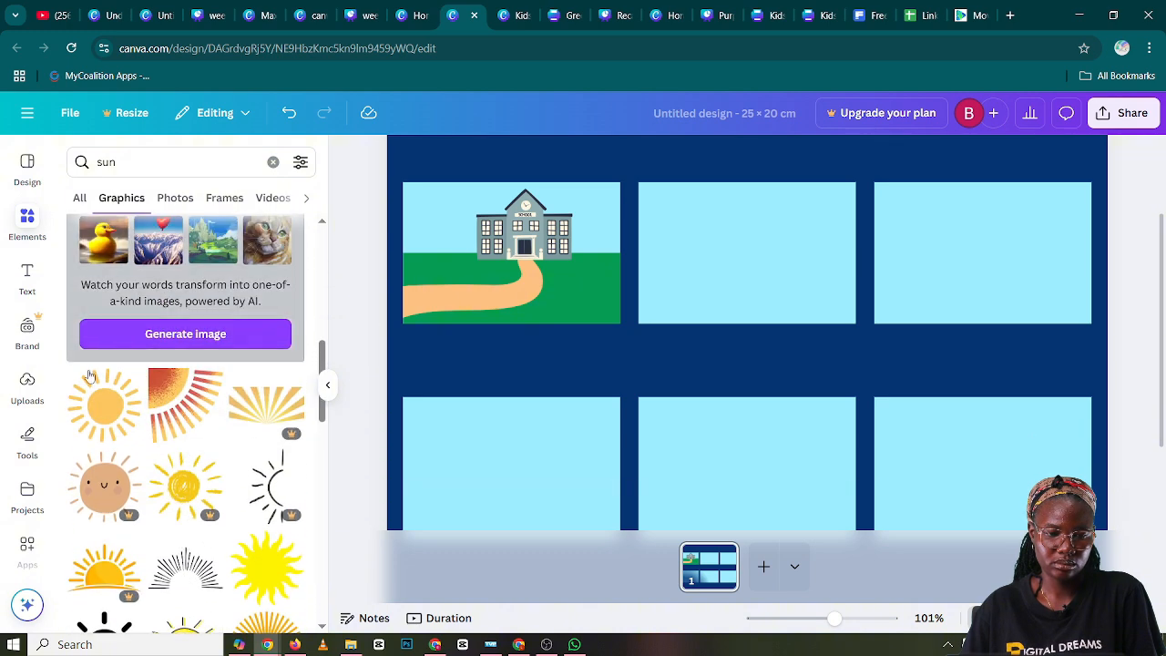
left_click(107, 404)
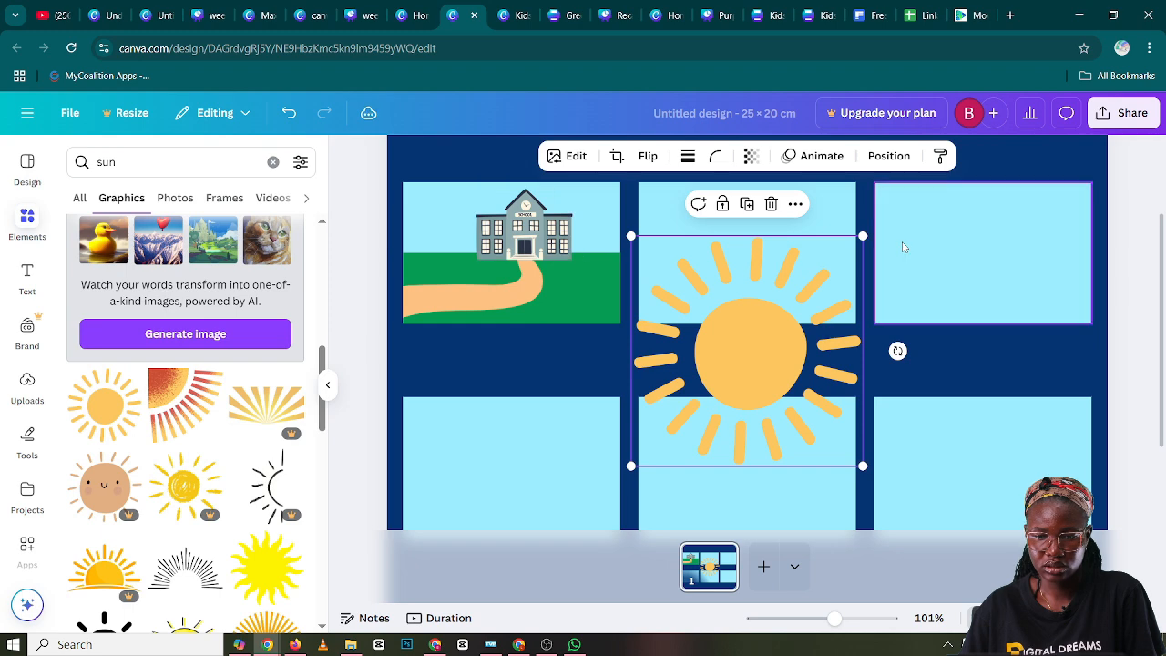
Shrink the sun and place it in the upper-right corner of the first panel's sky
left_click_drag(853, 235, 600, 202)
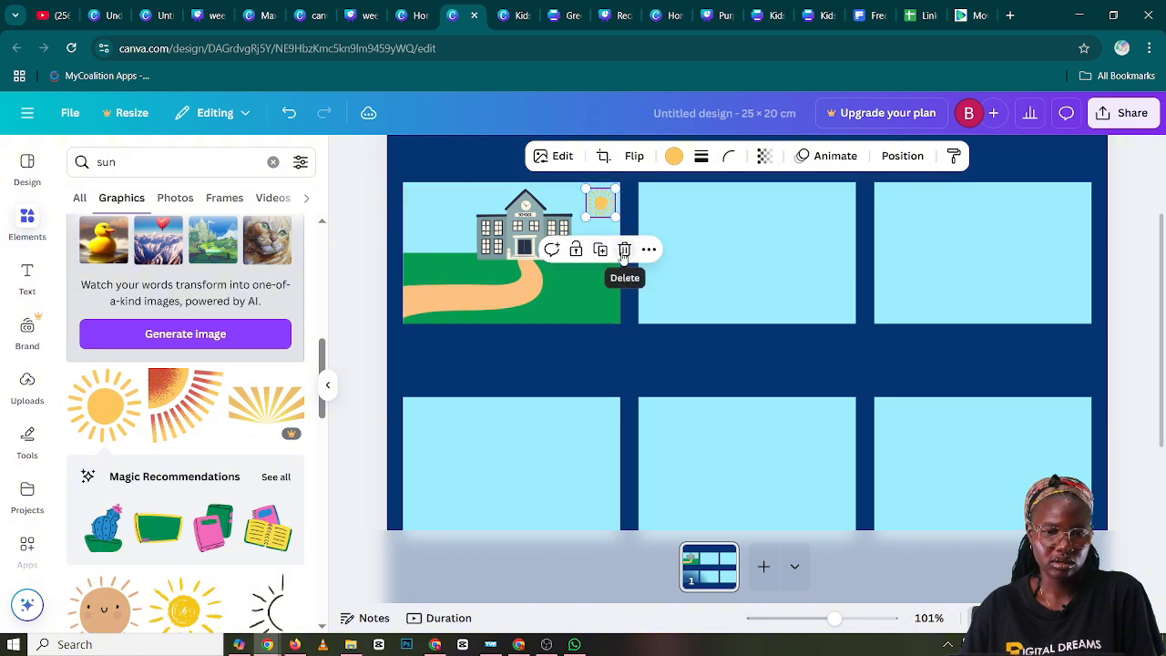
left_click(632, 350)
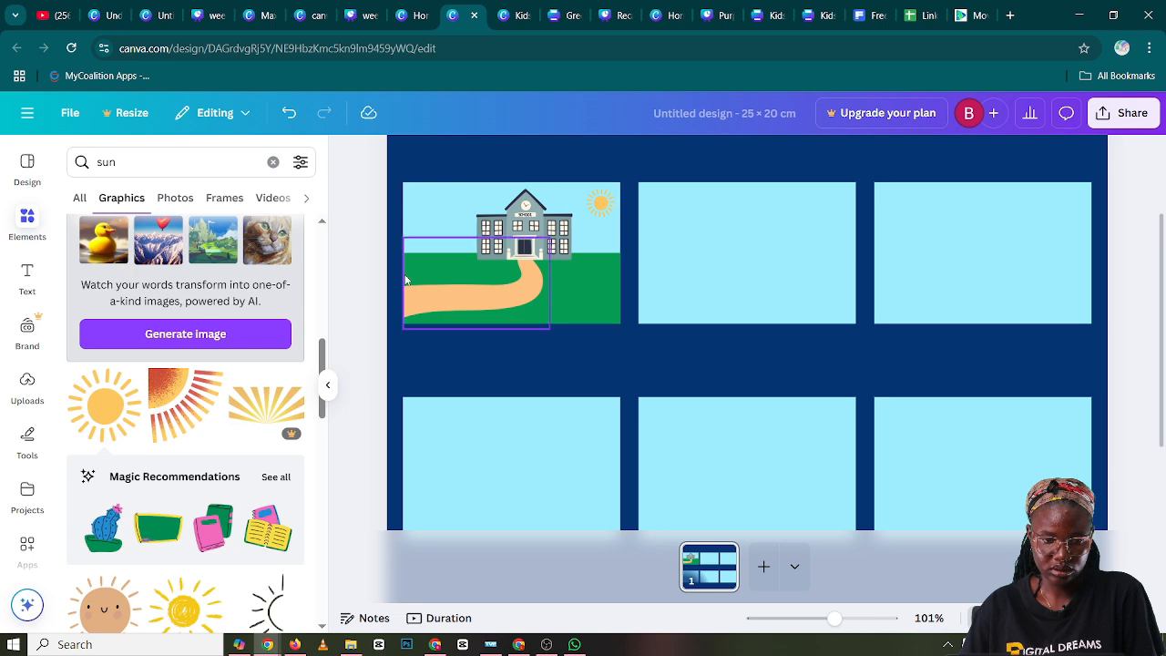
scroll(205, 278, "down", 3)
scroll(205, 278, "down", 3)
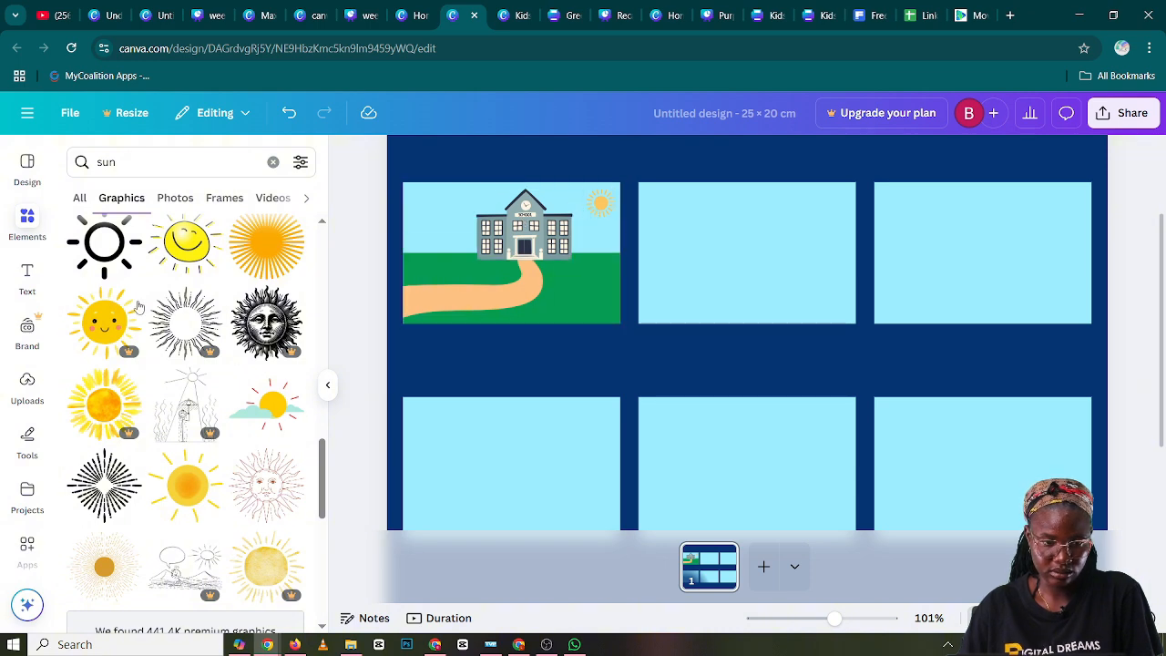
Replace the element search with "education buildable characters", reusing the recent happy-face query without its face terms
left_click(272, 164)
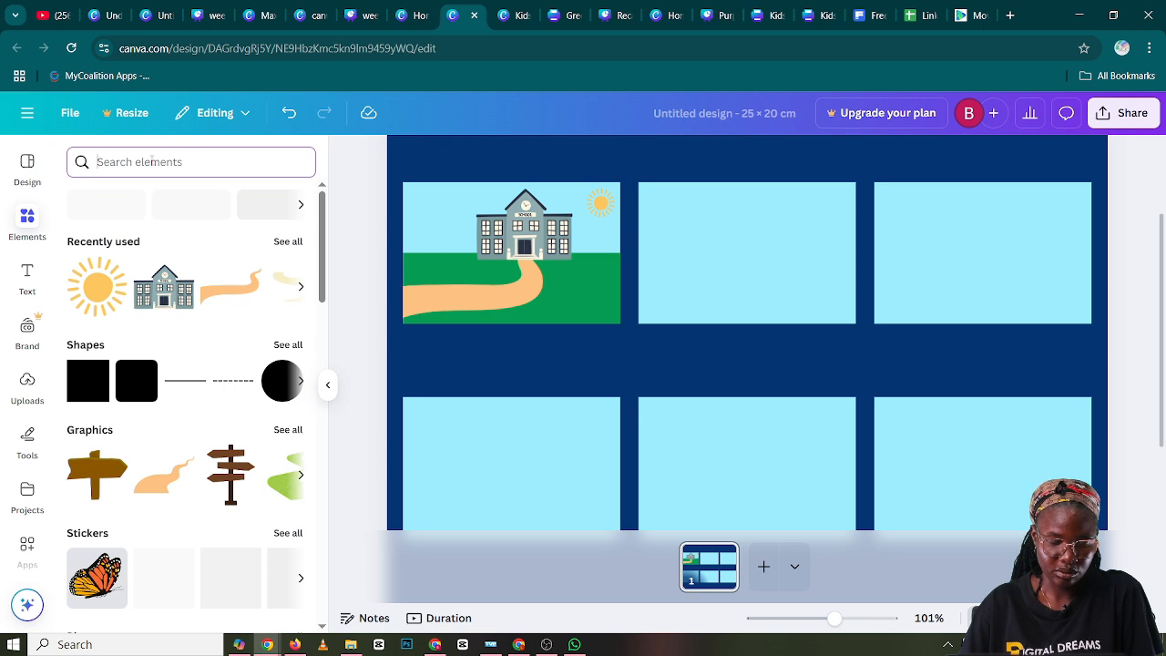
type("e")
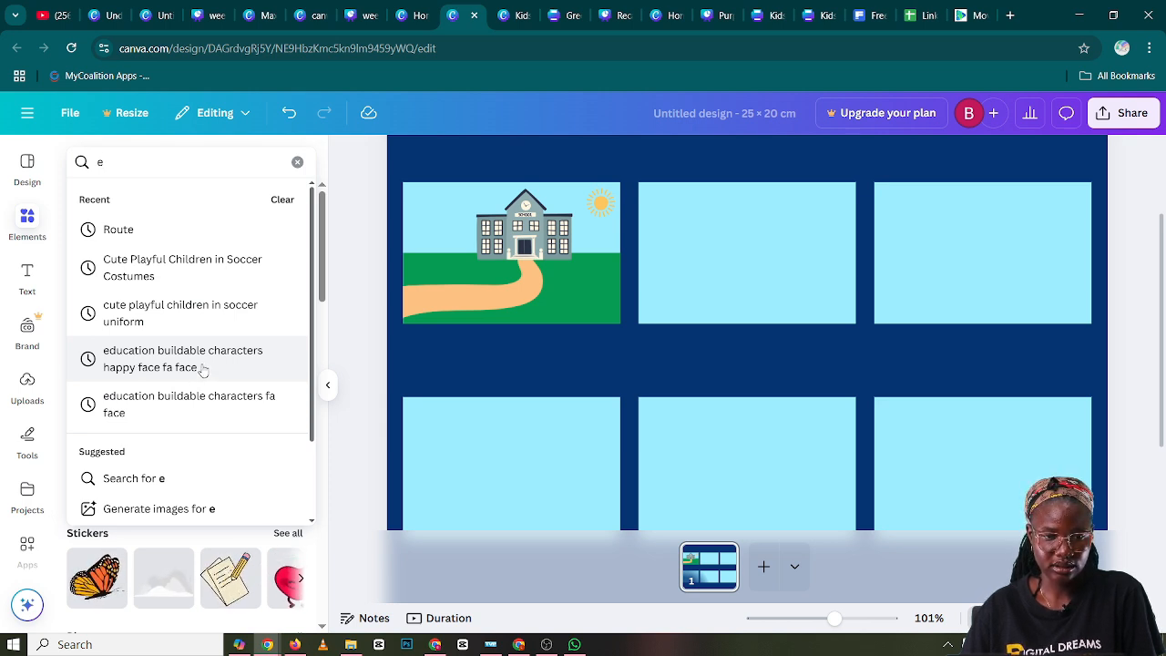
left_click(202, 368)
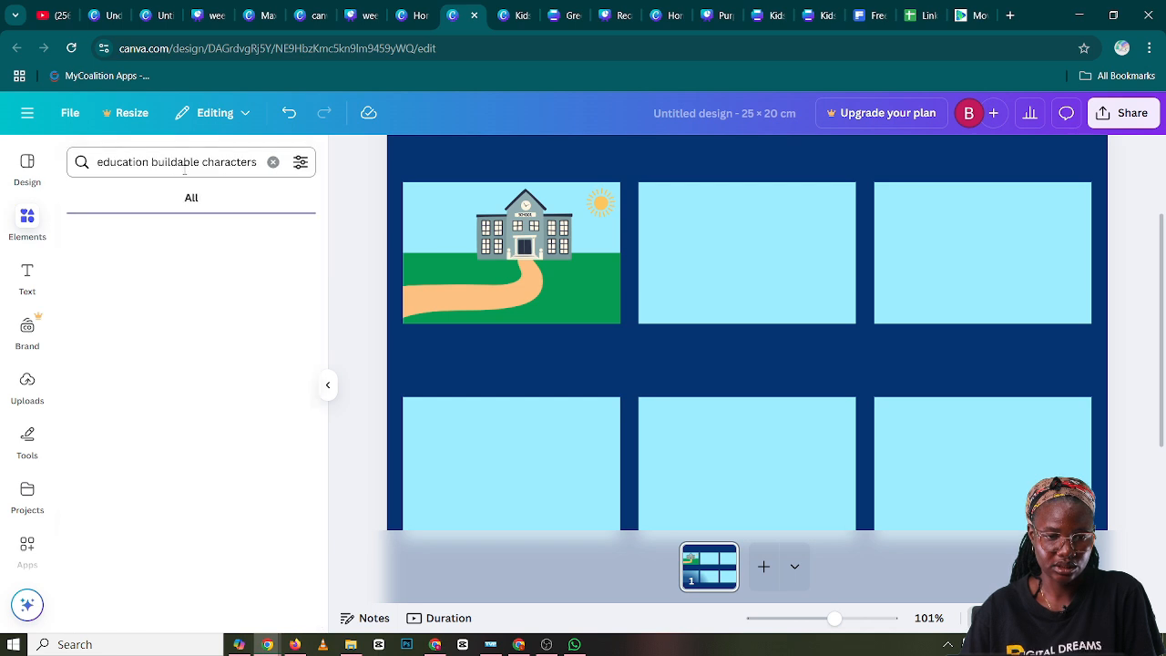
left_click(262, 162)
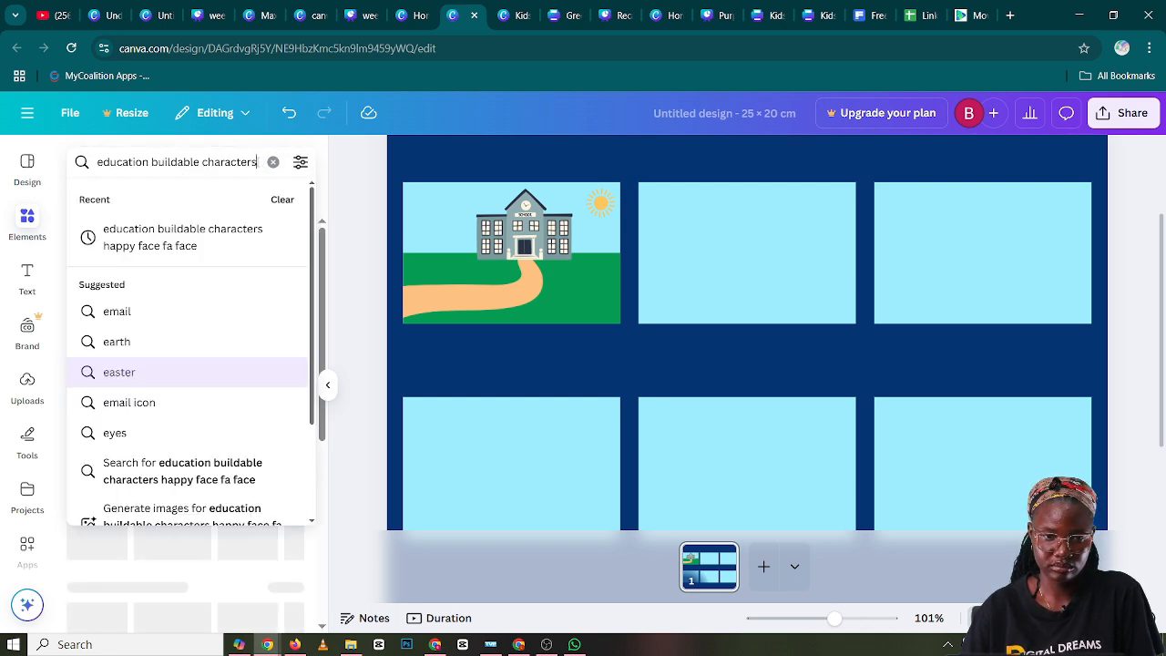
key("Right")
key("Right")
key("Right")
key("Right")
key("Right")
key("Right")
key("Right")
key("Right")
key("Right")
key("Right")
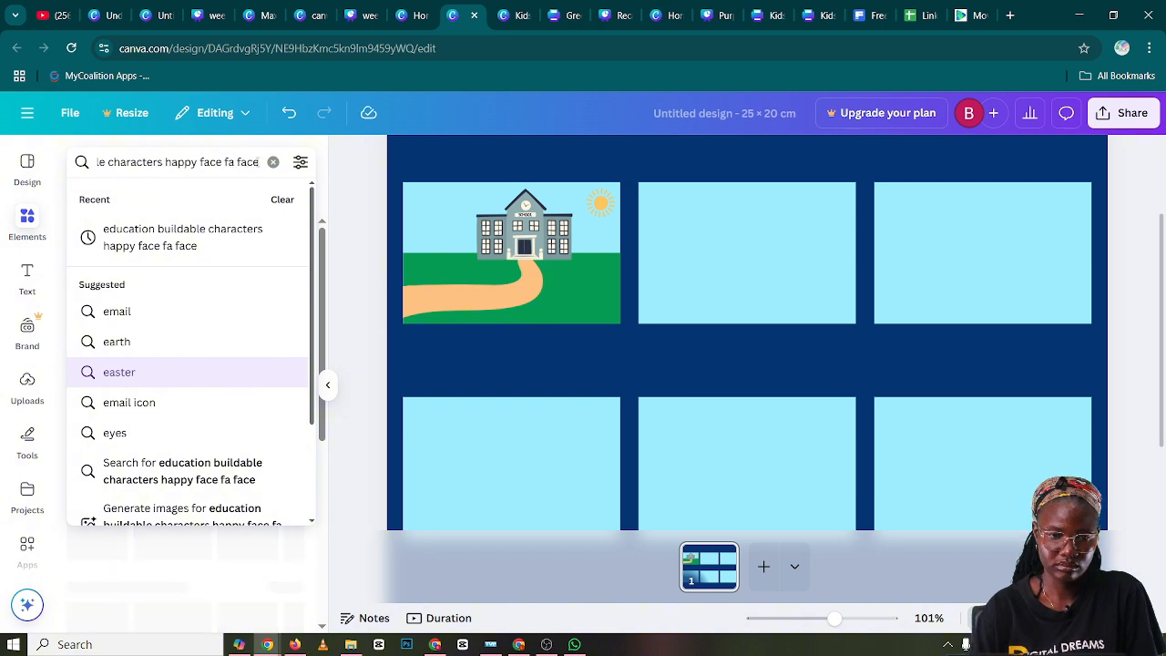
key("BackSpace")
key("BackSpace")
key("BackSpace")
key("BackSpace")
key("BackSpace")
key("BackSpace")
key("BackSpace")
key("BackSpace")
key("BackSpace")
key("BackSpace")
key("BackSpace")
key("BackSpace")
key("BackSpace")
key("BackSpace")
key("BackSpace")
key("BackSpace")
key("BackSpace")
key("BackSpace")
key("BackSpace")
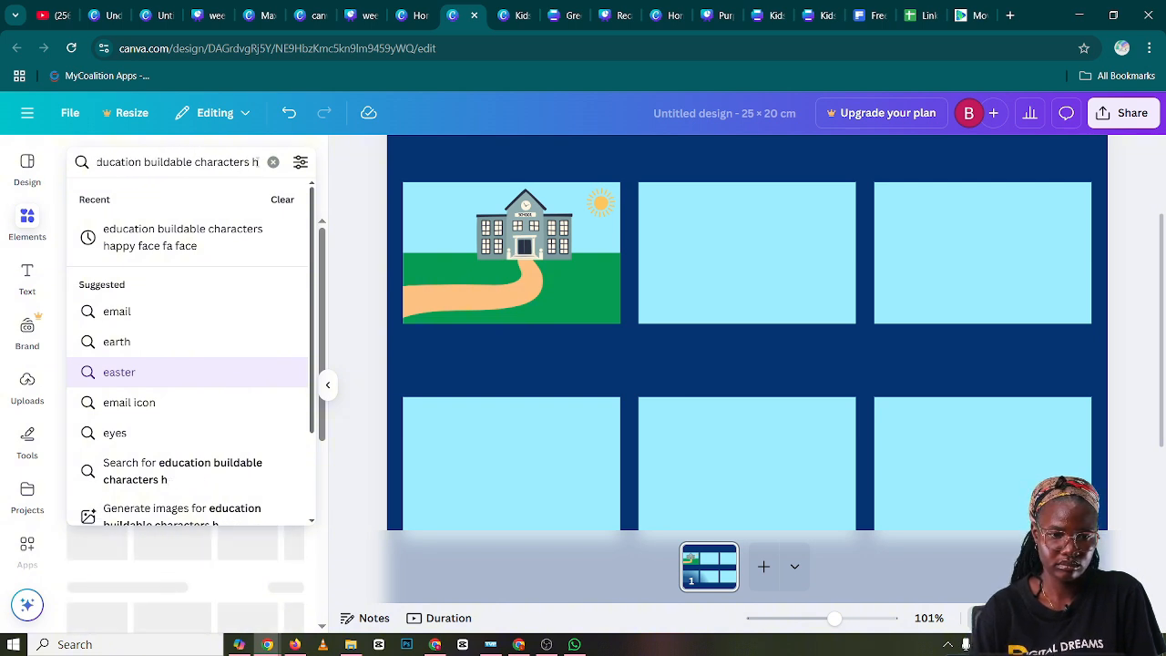
key("Return")
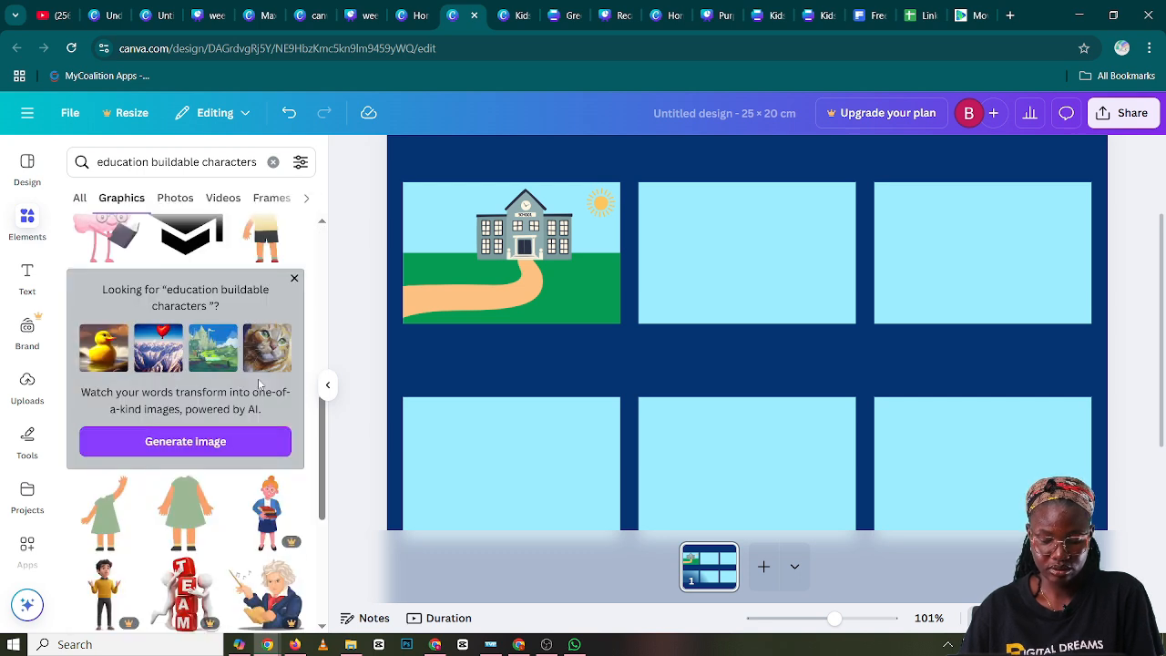
Find the headless standing boy's body with yellow shirt and dark shorts among the graphics and add it to the design
scroll(259, 386, "down", 6)
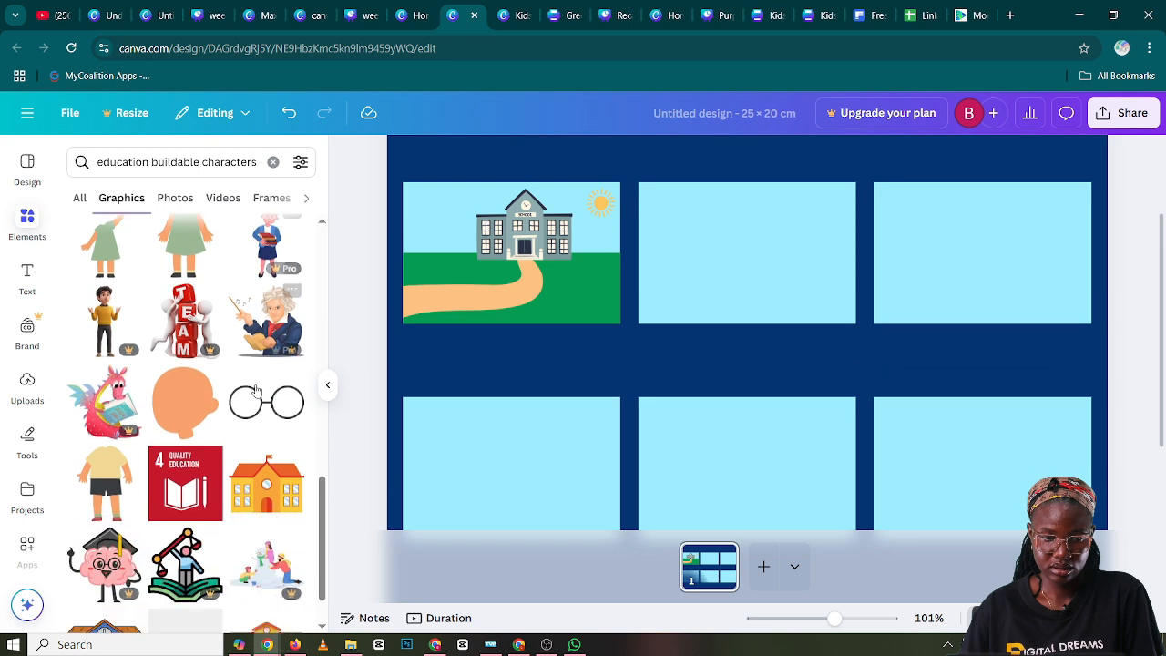
scroll(257, 390, "down", 1)
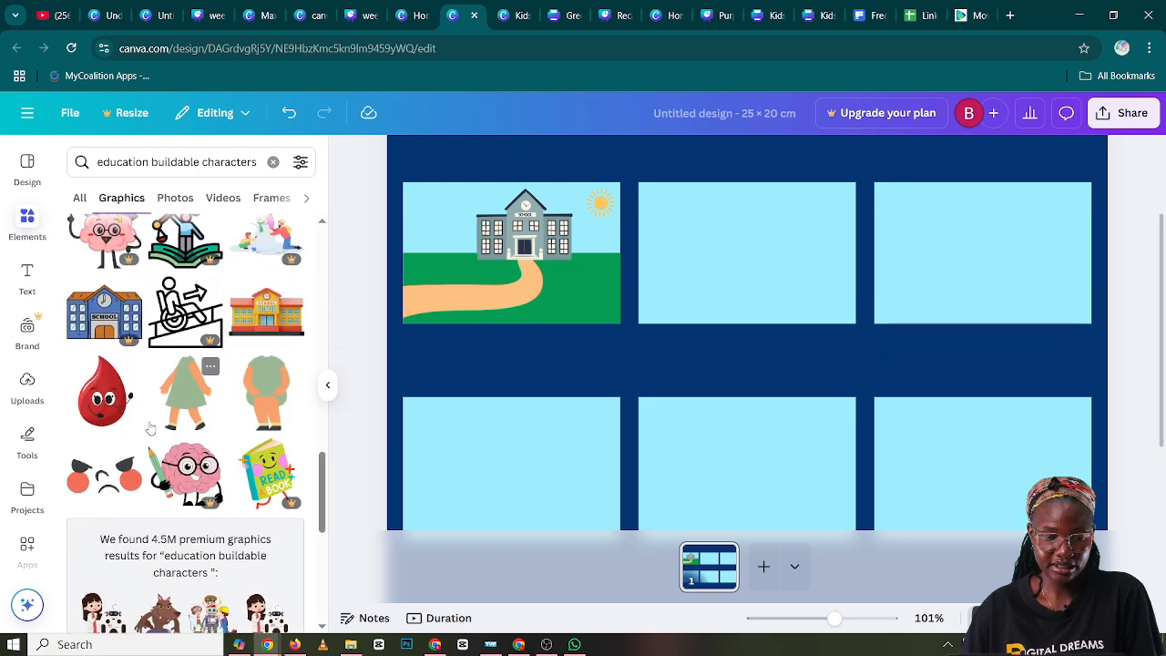
scroll(151, 426, "down", 3)
scroll(150, 426, "down", 4)
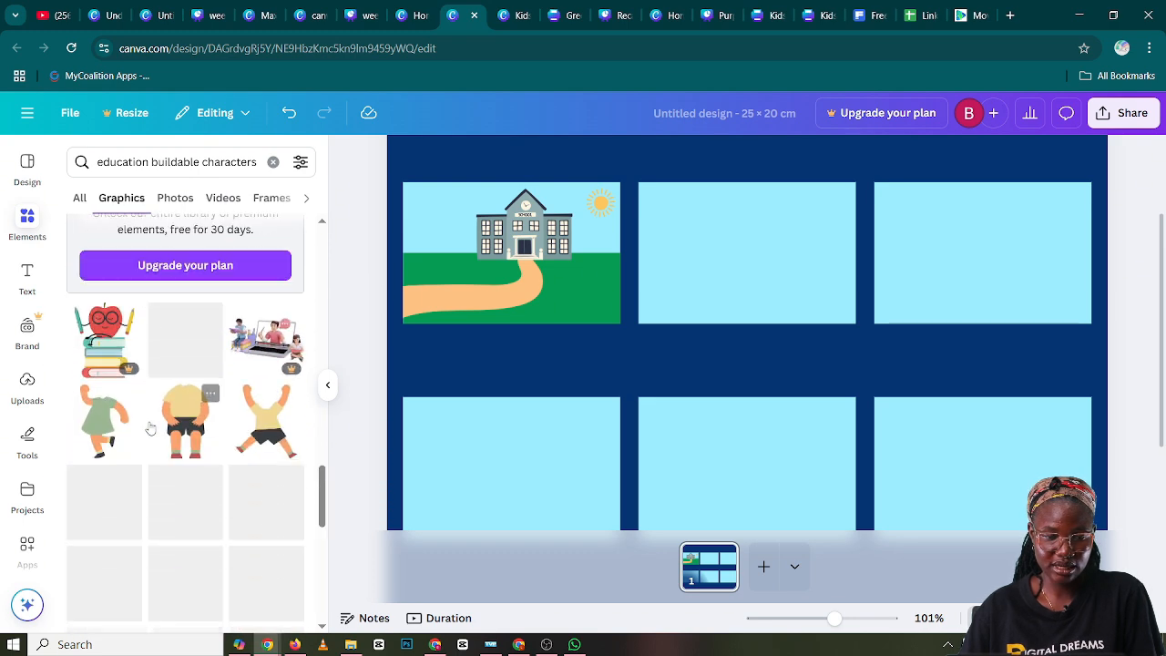
scroll(150, 426, "down", 3)
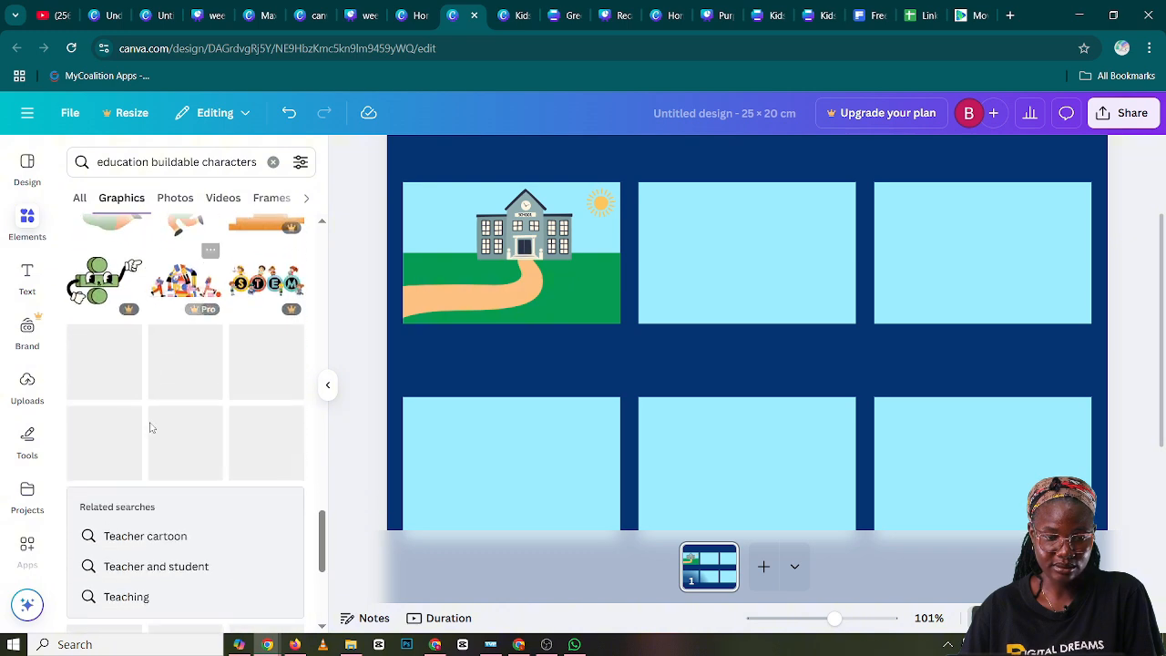
scroll(150, 426, "down", 3)
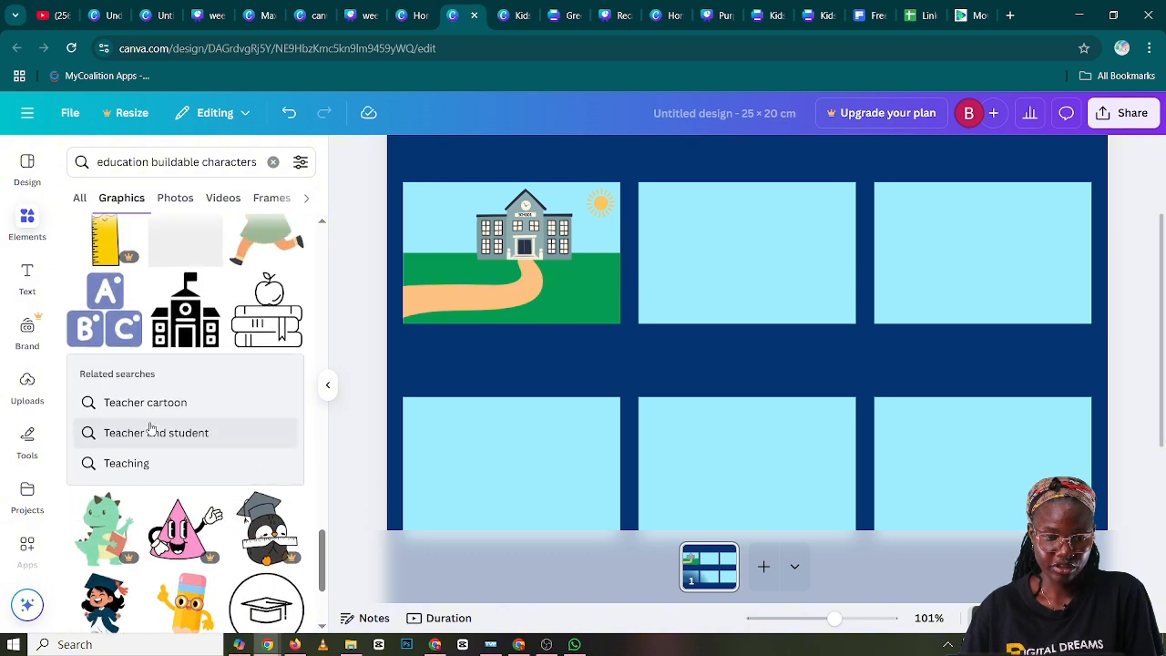
scroll(150, 428, "up", 4)
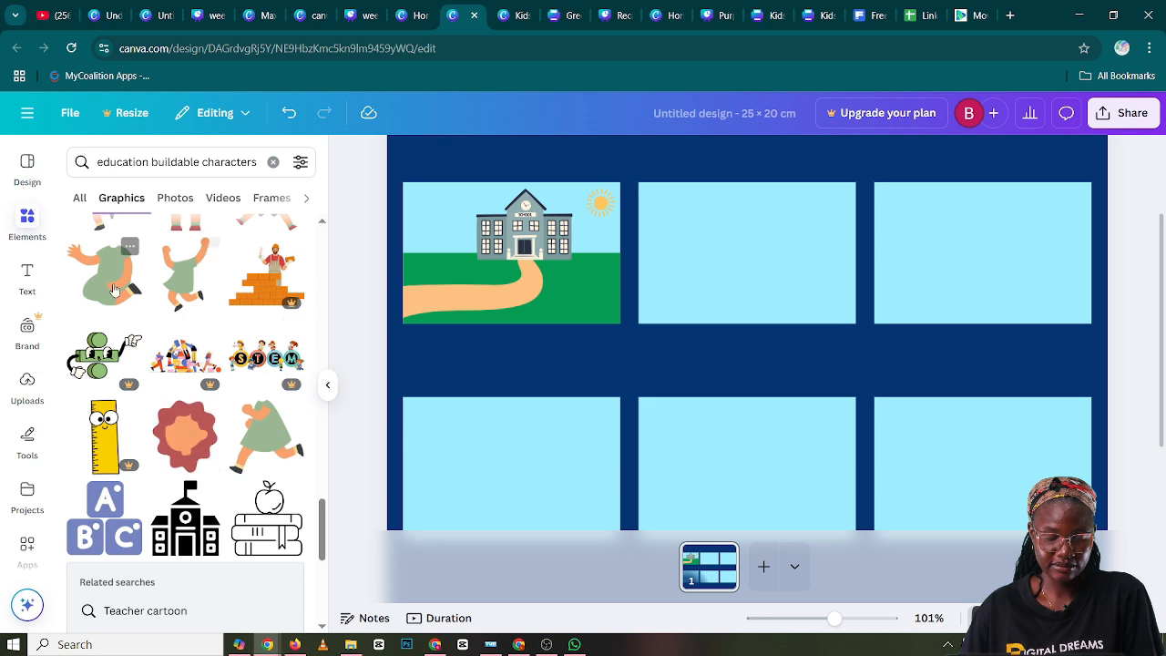
scroll(208, 310, "up", 4)
scroll(189, 316, "up", 3)
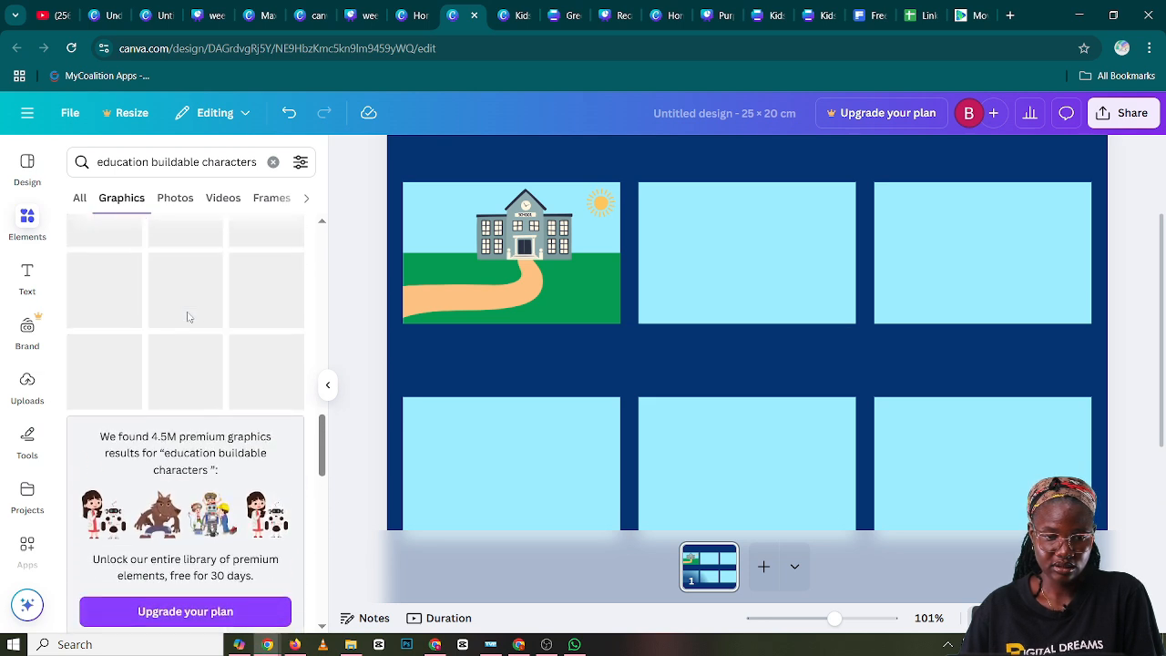
scroll(189, 330, "up", 3)
scroll(189, 342, "up", 2)
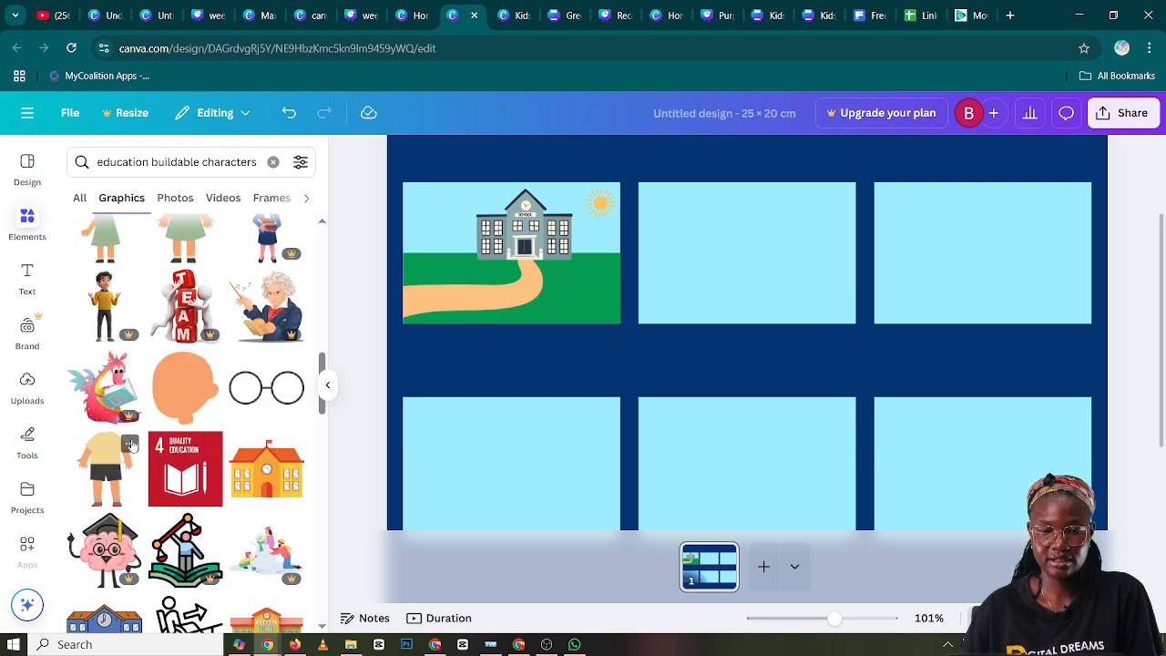
left_click(132, 445)
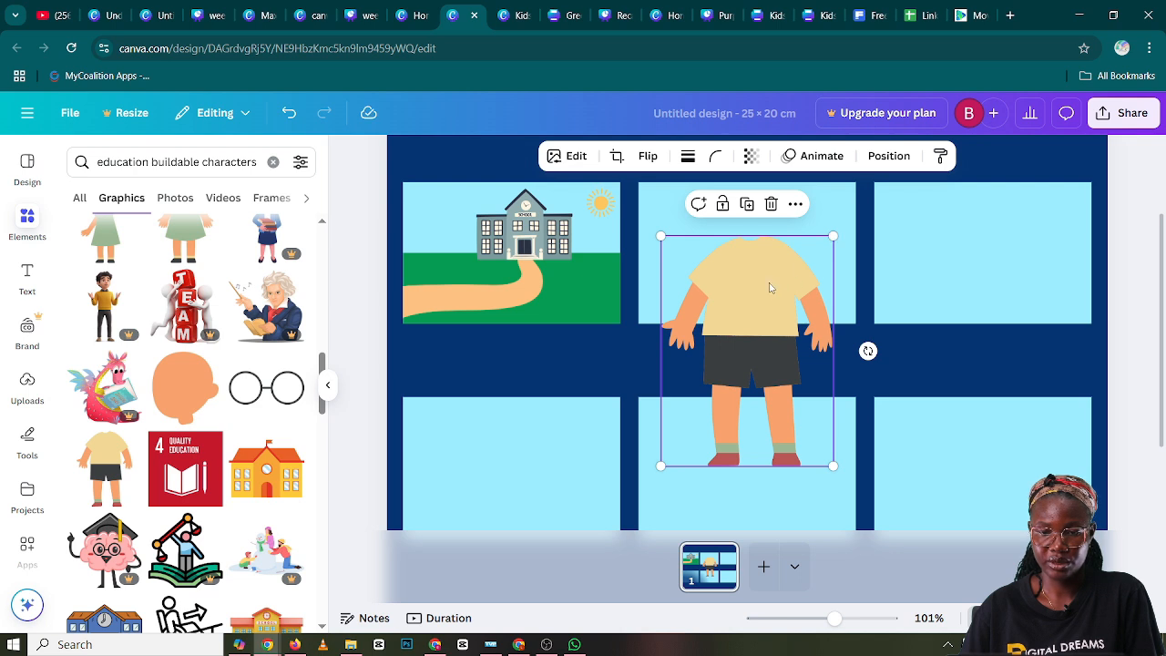
Shrink the boy's body and stand it on the path in the first panel, just left of the school door
left_click_drag(770, 288, 766, 315)
left_click_drag(836, 267, 740, 398)
left_click_drag(695, 433, 459, 244)
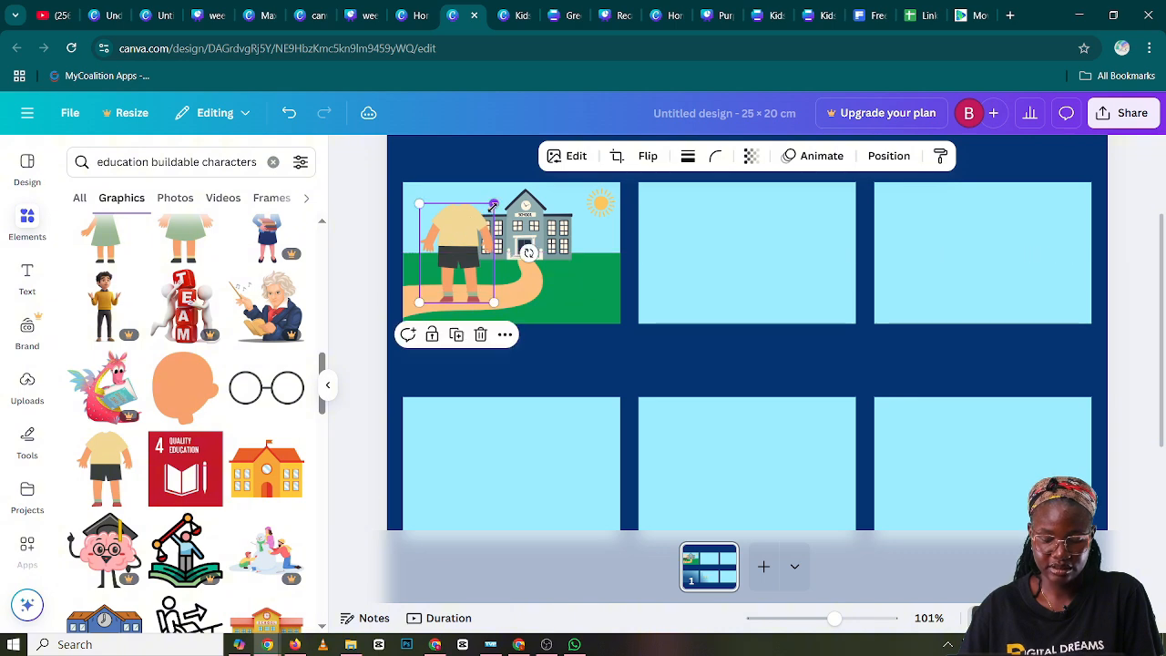
left_click_drag(493, 206, 476, 252)
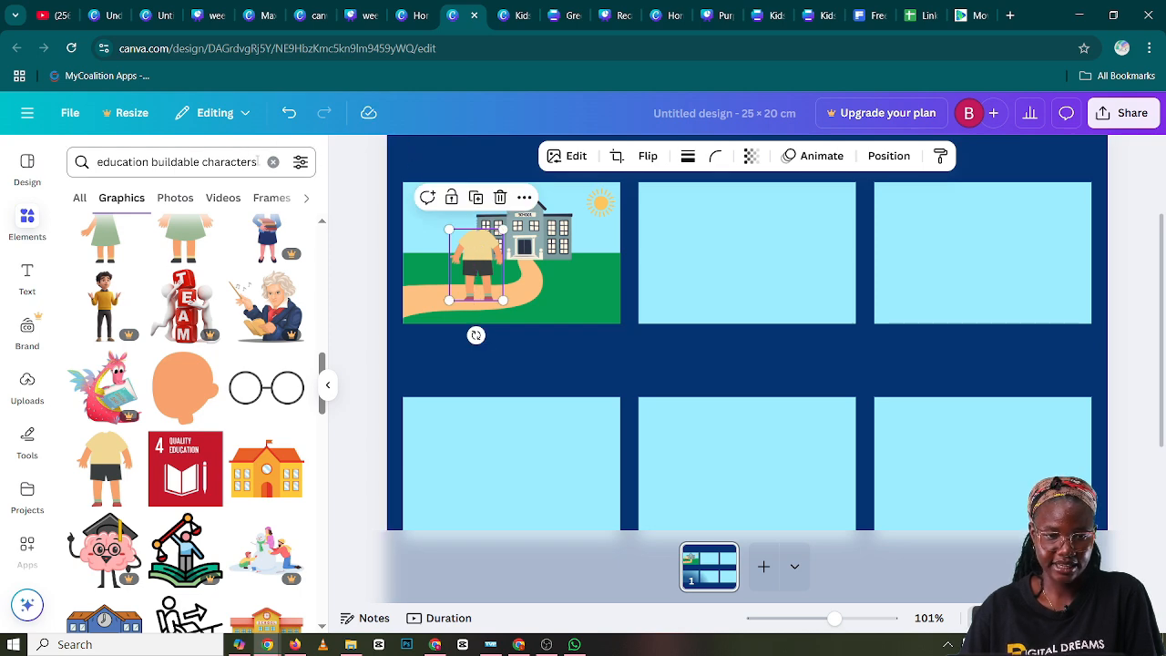
Extend the element search to "education buildable characters head" to look for a matching head
left_click(258, 161)
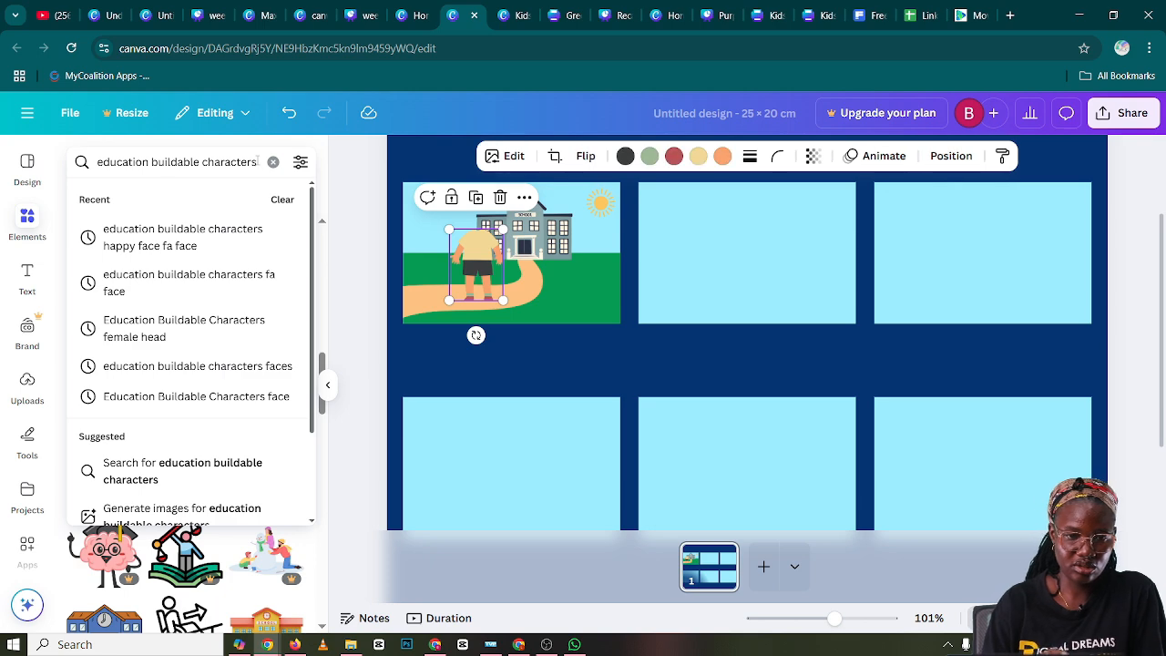
type("h")
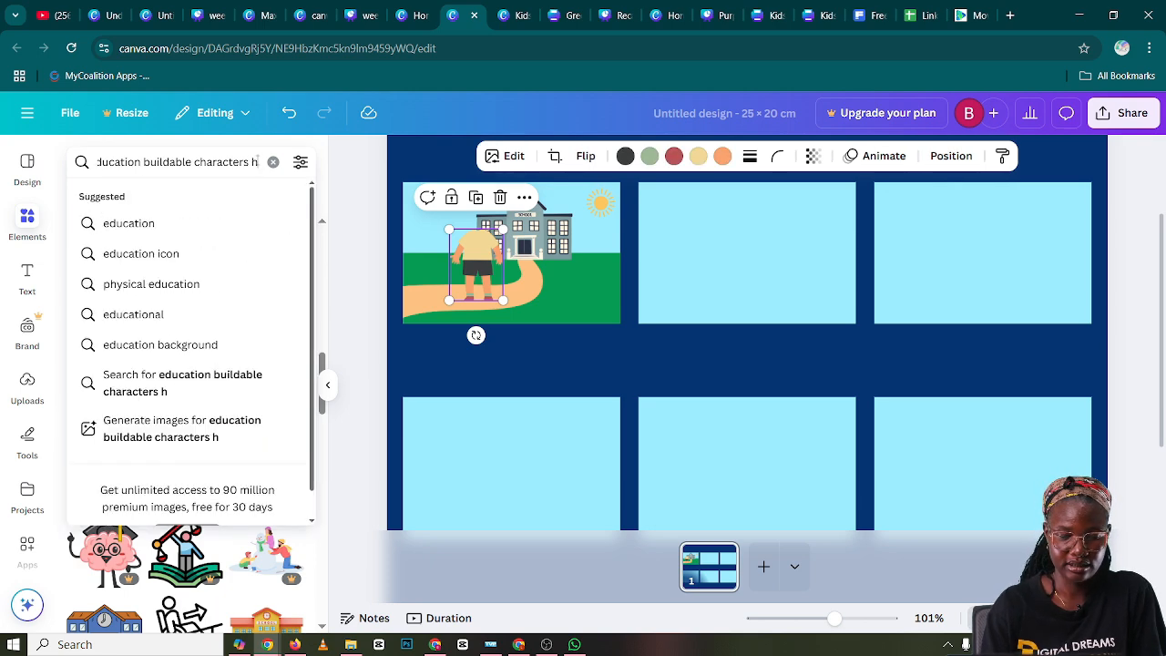
type("ead")
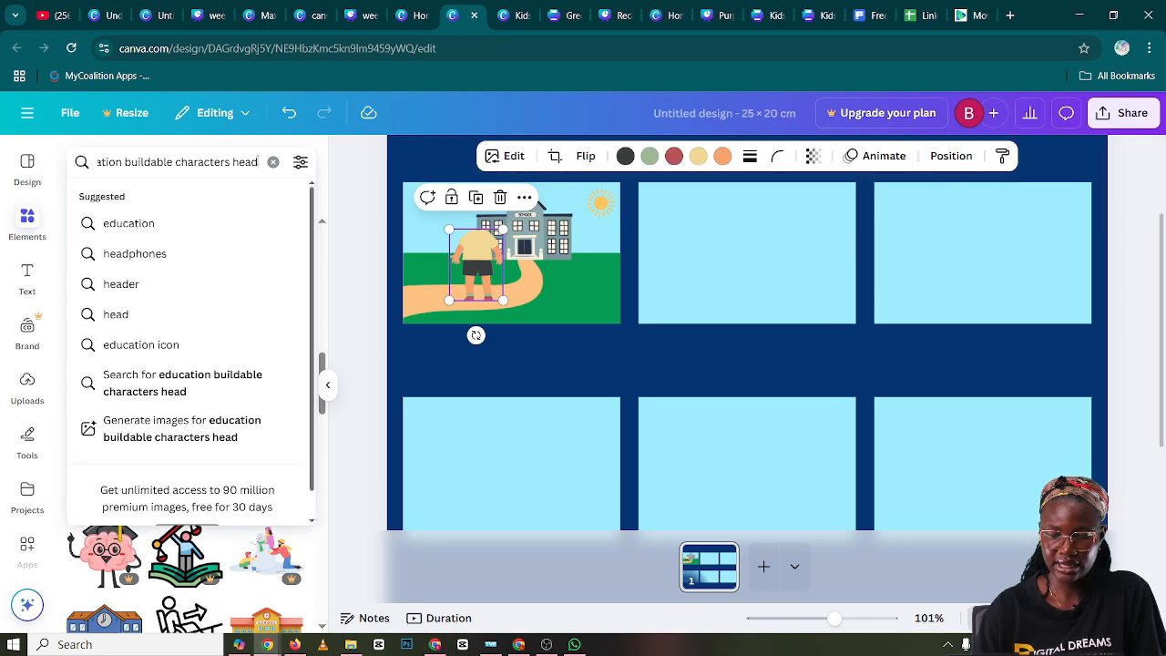
key("Return")
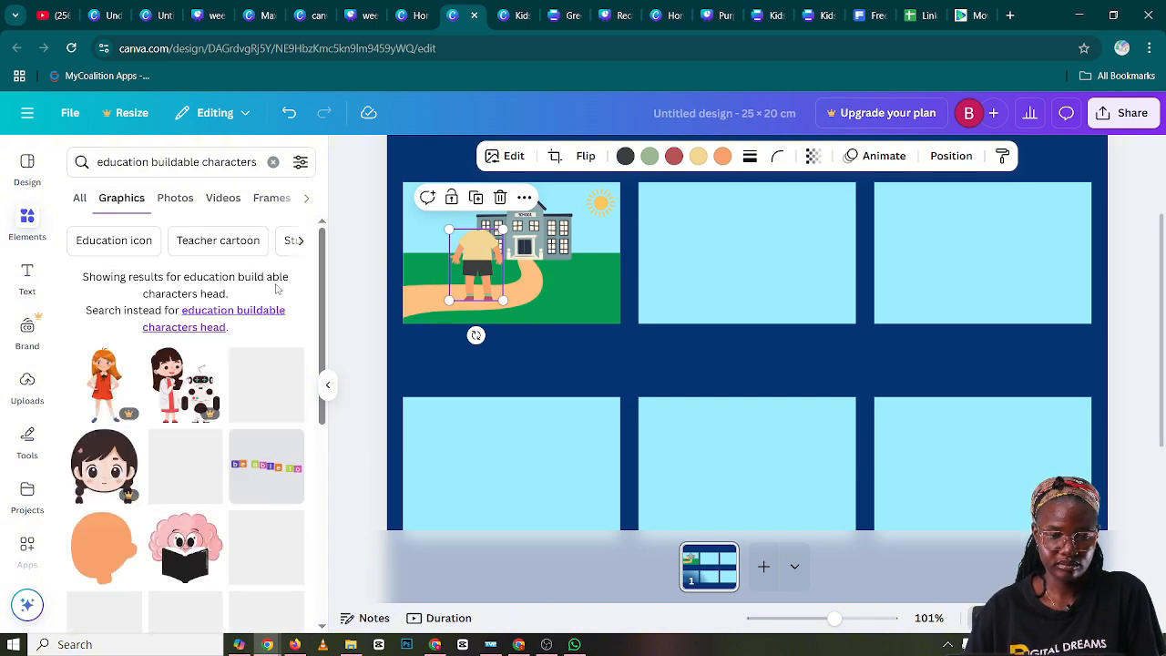
Find the faceless boy's head with short dark hair among the graphics and add it to the design
scroll(232, 517, "down", 3)
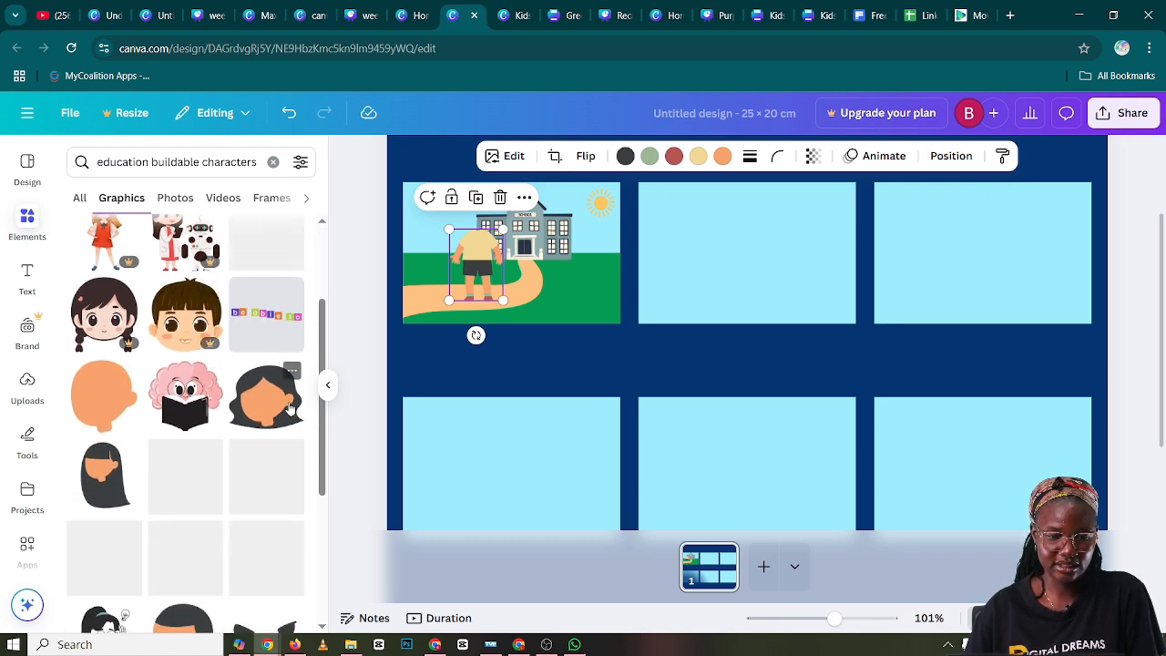
scroll(192, 456, "down", 3)
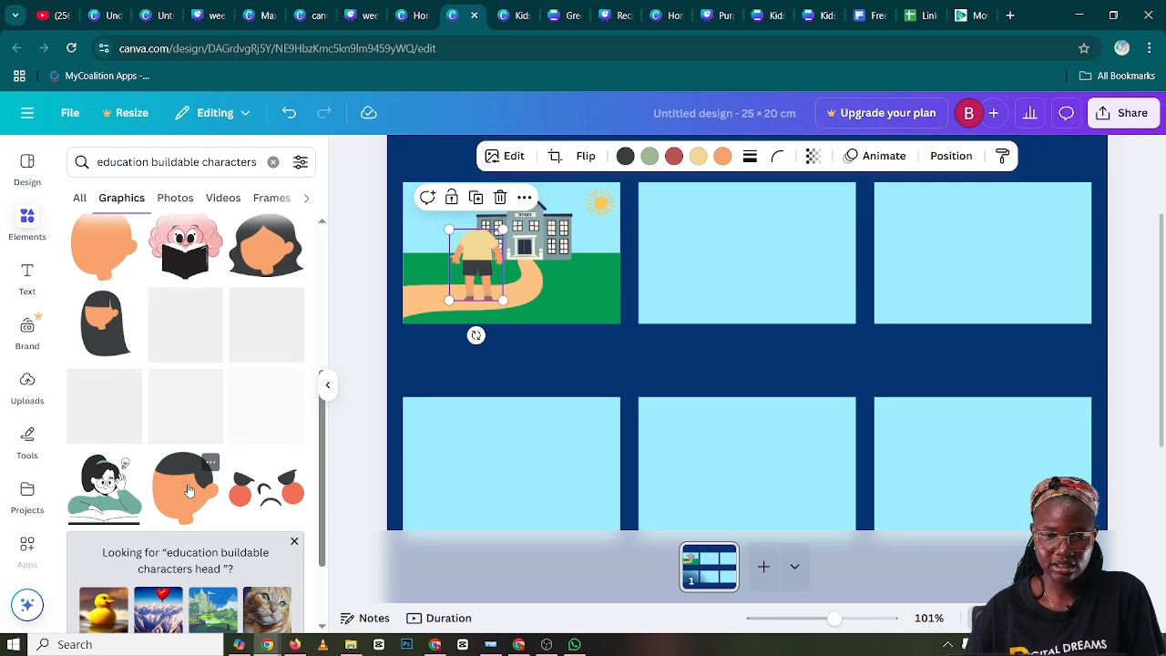
left_click(188, 492)
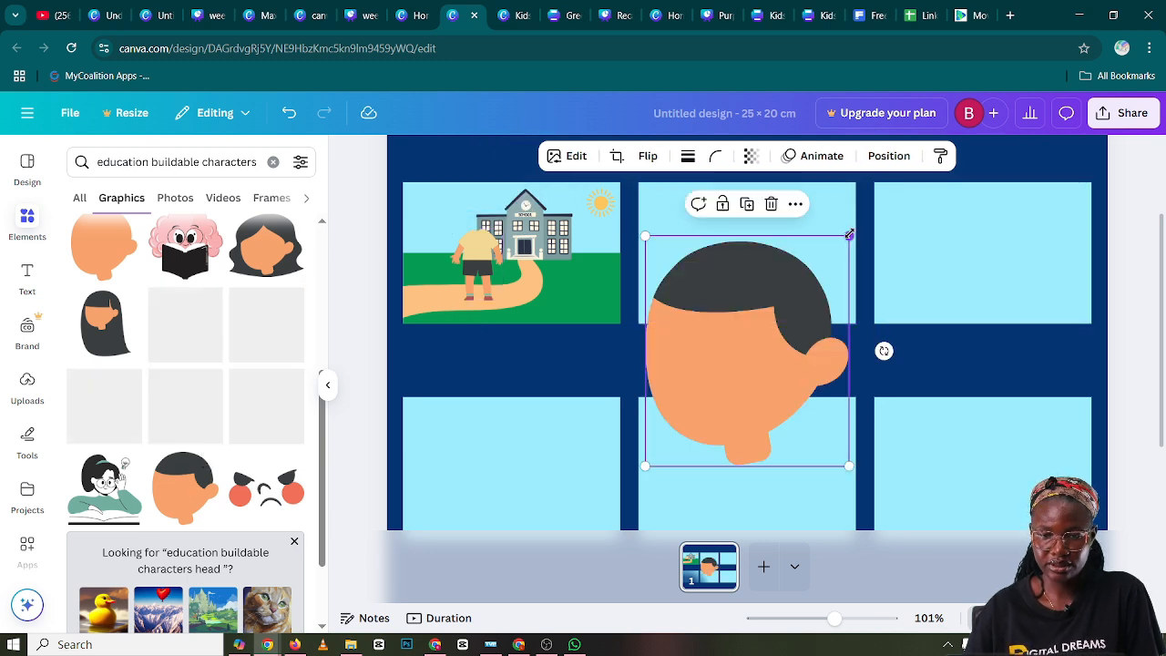
Shrink the boy's head and set it on top of his body in the first panel
left_click_drag(842, 237, 474, 212)
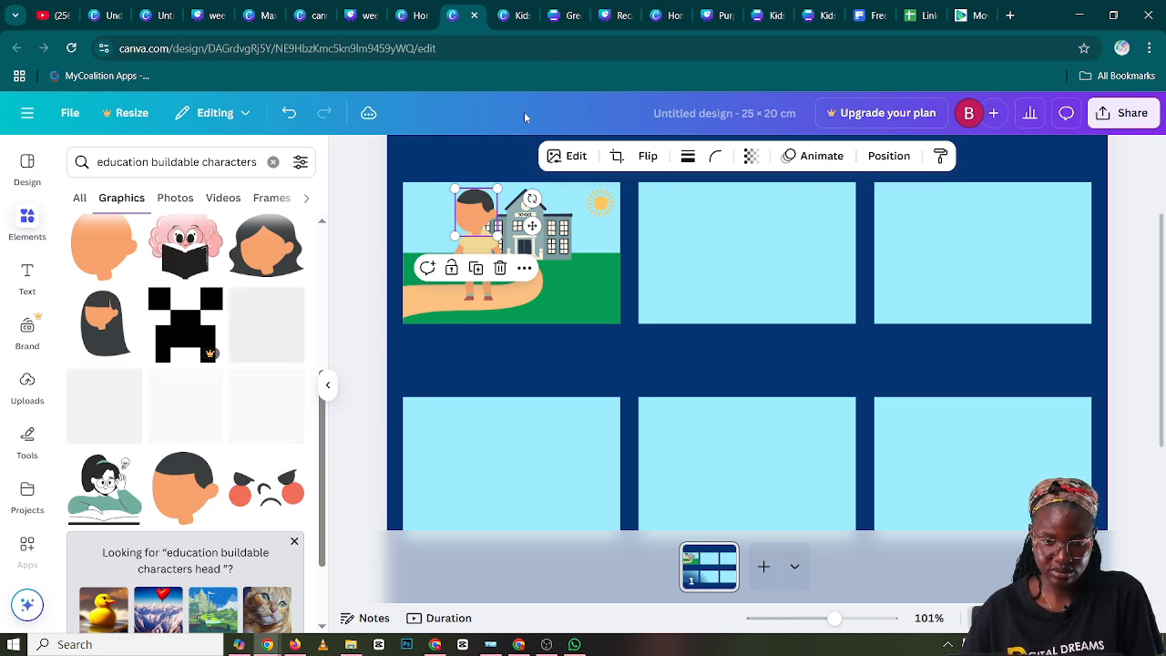
left_click_drag(497, 190, 473, 201)
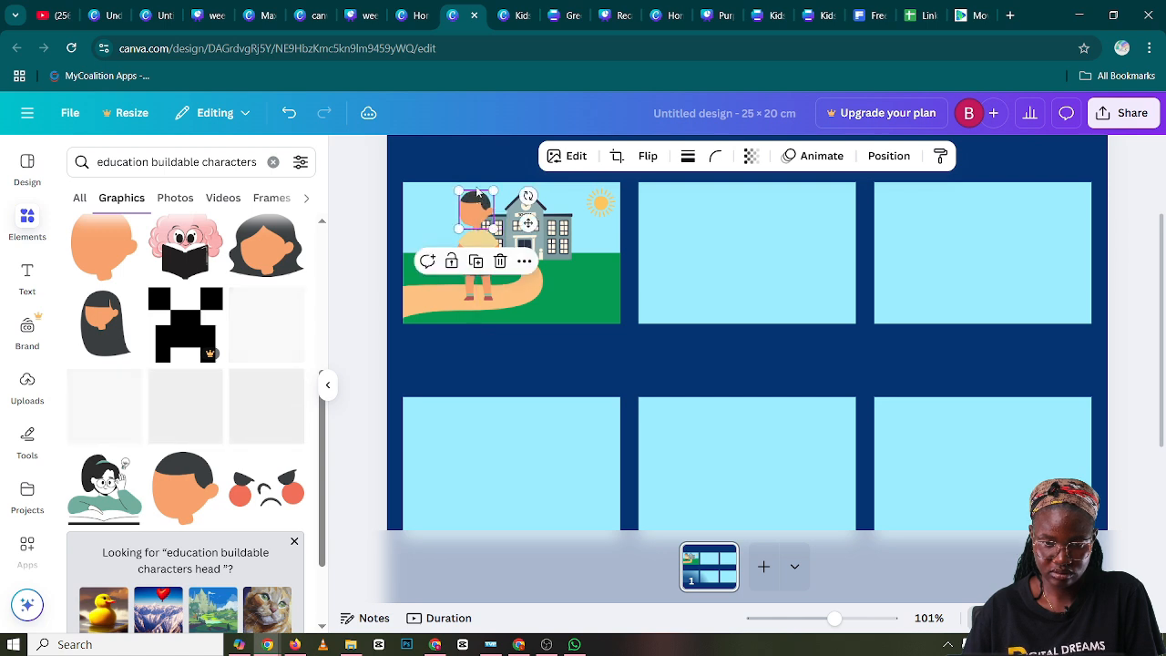
left_click(471, 154)
left_click(476, 208)
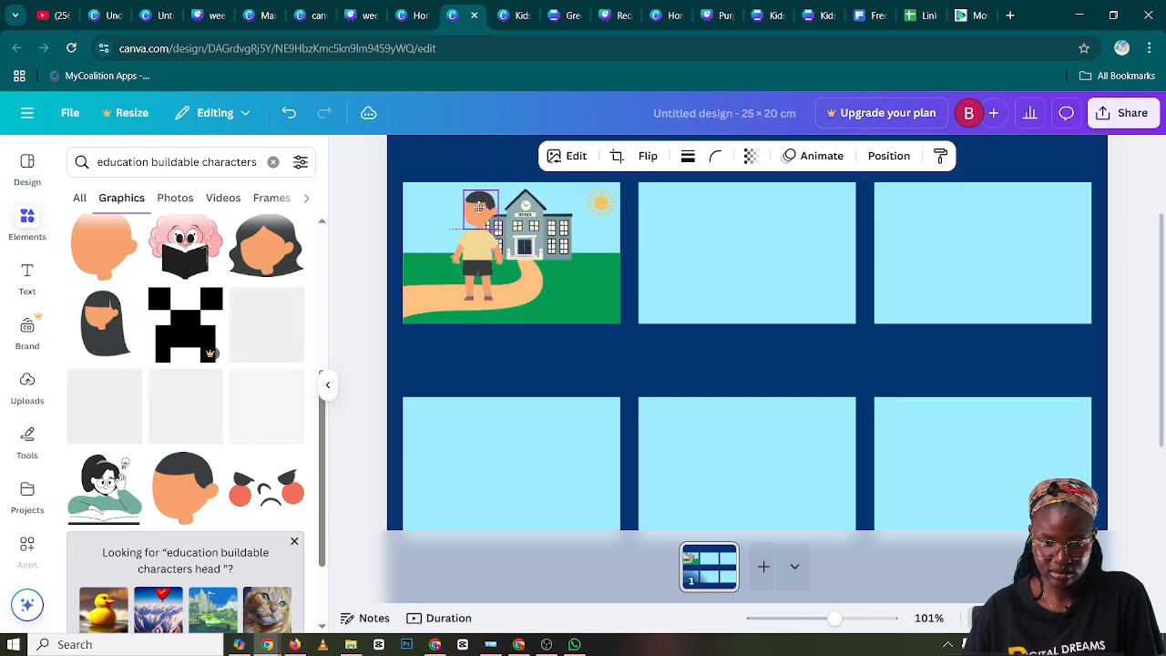
left_click(451, 153)
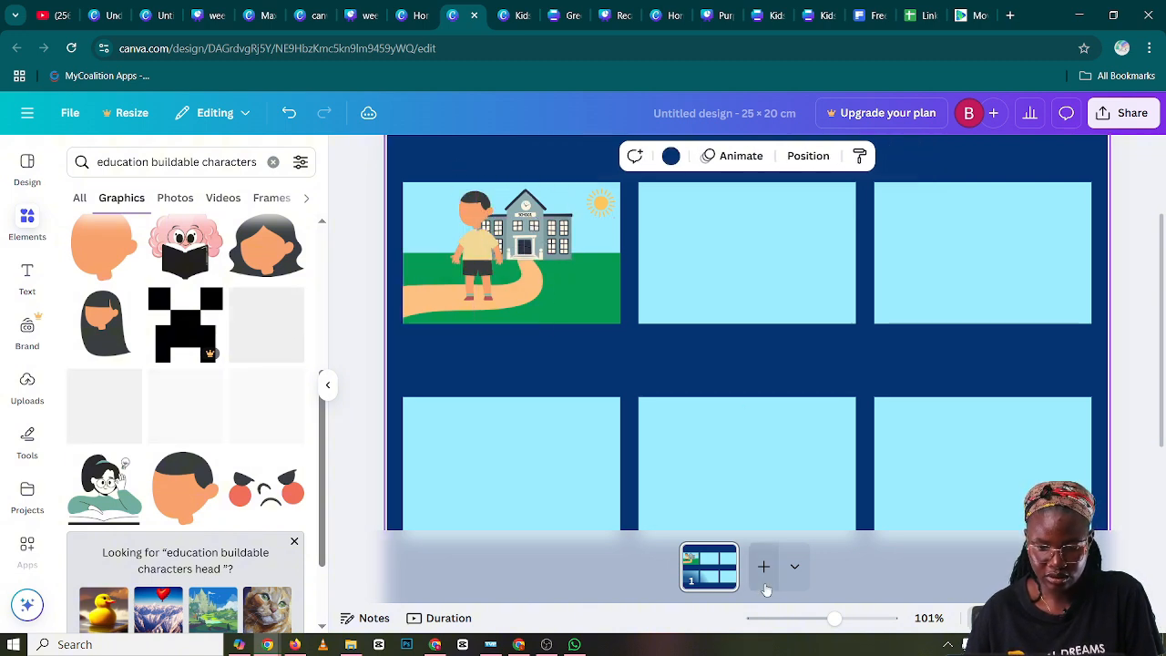
Lower the head slightly onto the body and send it backward so the neck sits behind the shirt collar
left_click_drag(835, 619, 846, 619)
left_click_drag(849, 619, 846, 619)
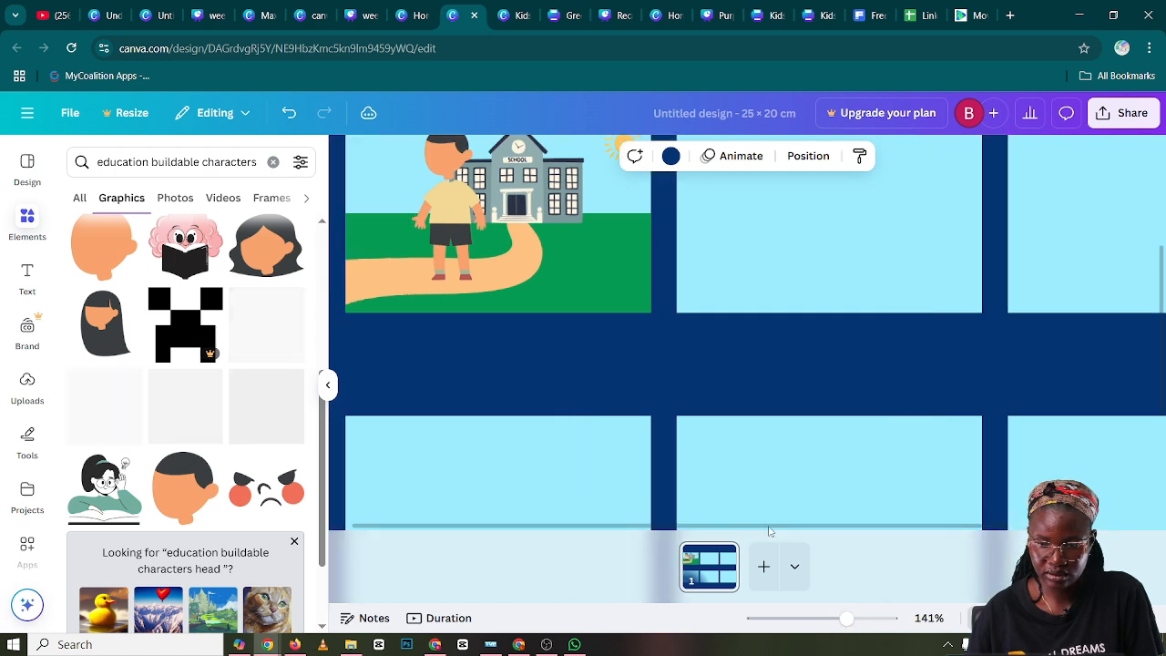
scroll(1162, 285, "up", 1)
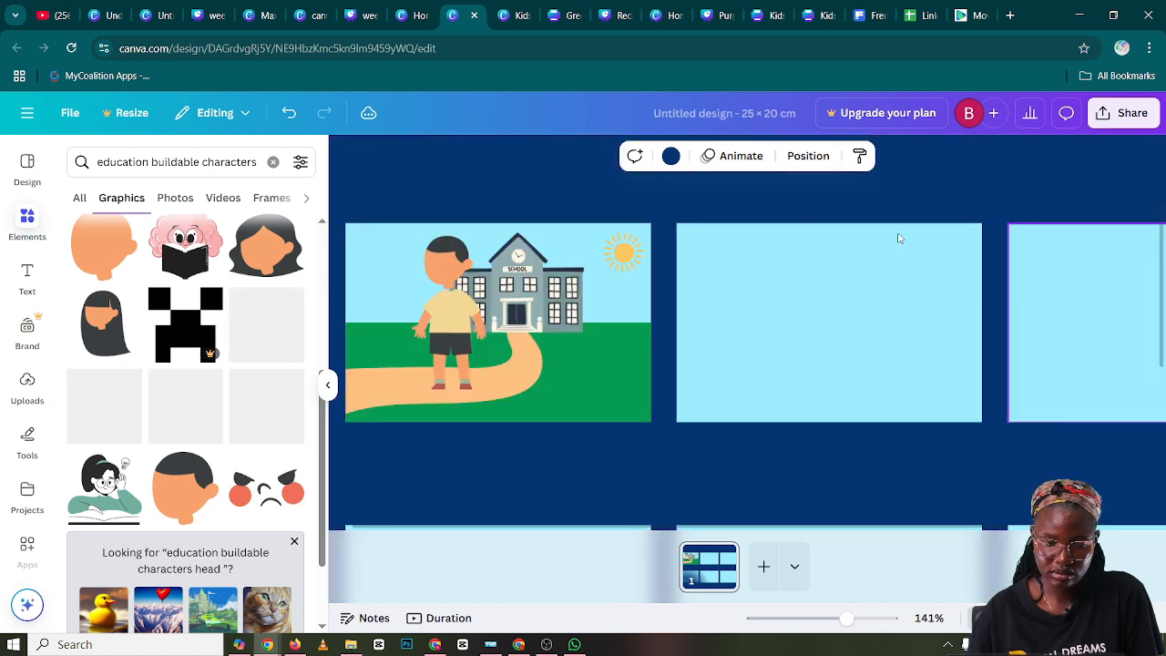
left_click(447, 274)
mouse_move(447, 273)
left_mouse_down()
mouse_move(473, 251)
mouse_move(451, 278)
left_mouse_up()
right_click(451, 278)
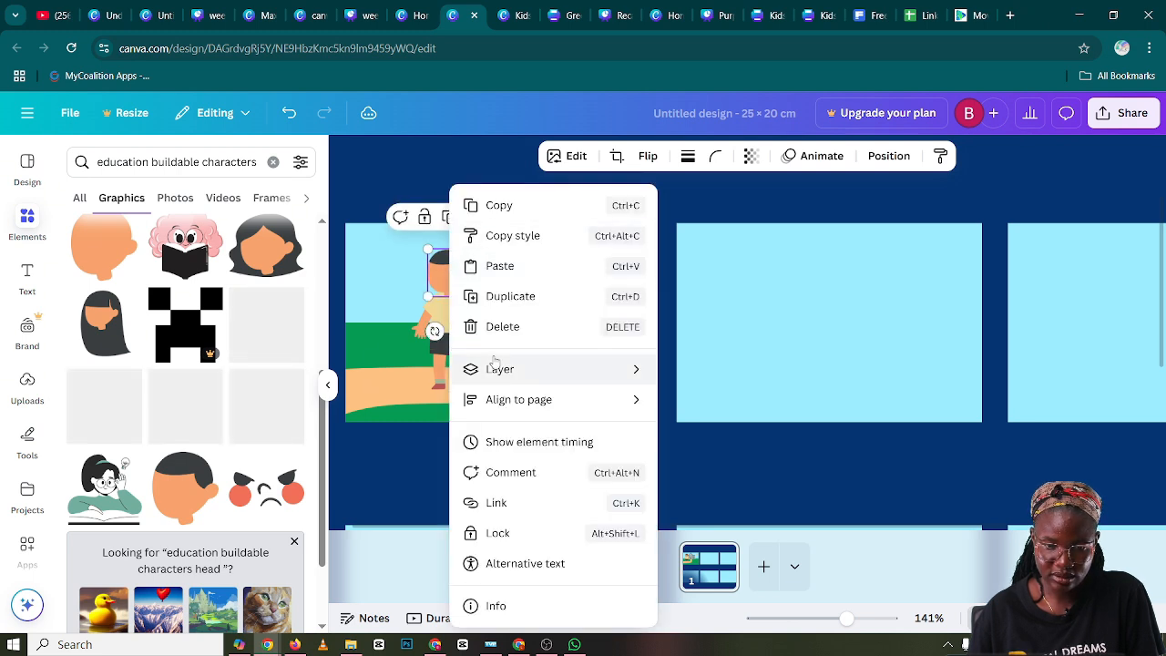
mouse_move(492, 372)
left_click(720, 429)
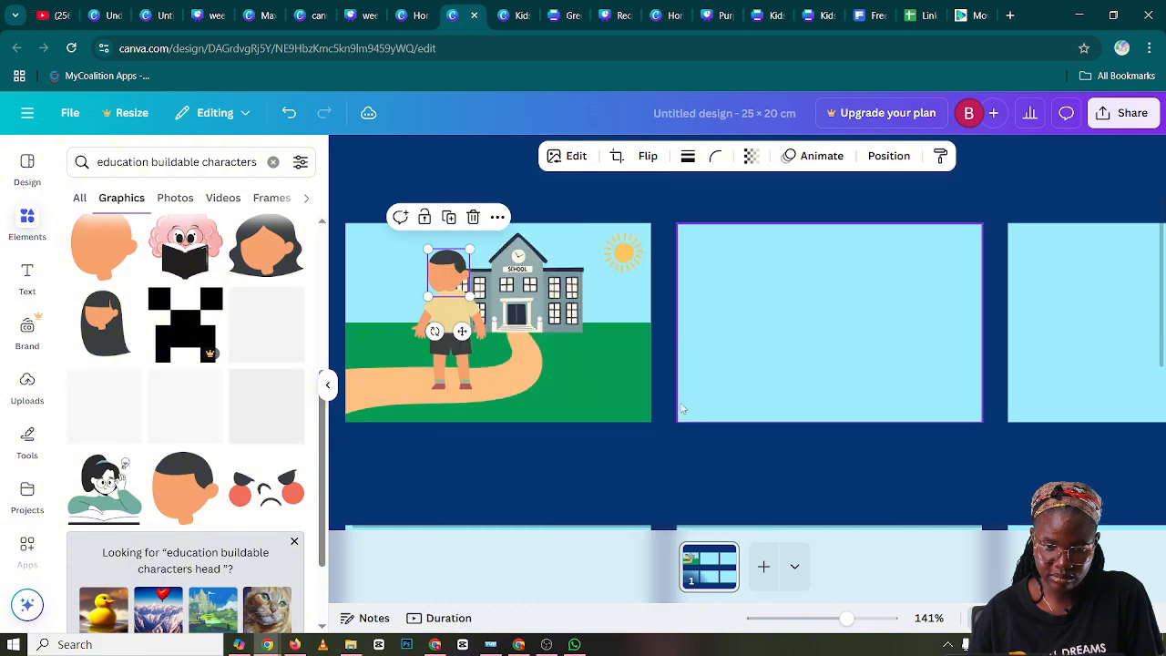
Raise the head slightly over the shirt collar and fine-tune its size to fit the boy's body
left_click_drag(449, 277, 453, 265)
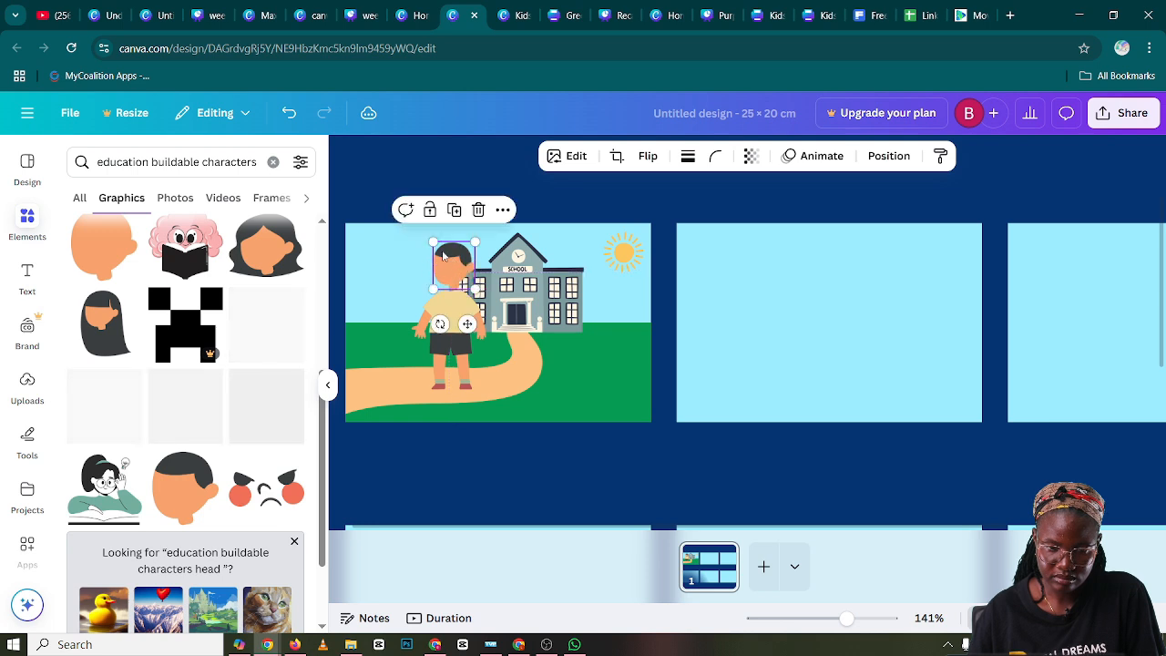
left_click(377, 180)
left_click(456, 265)
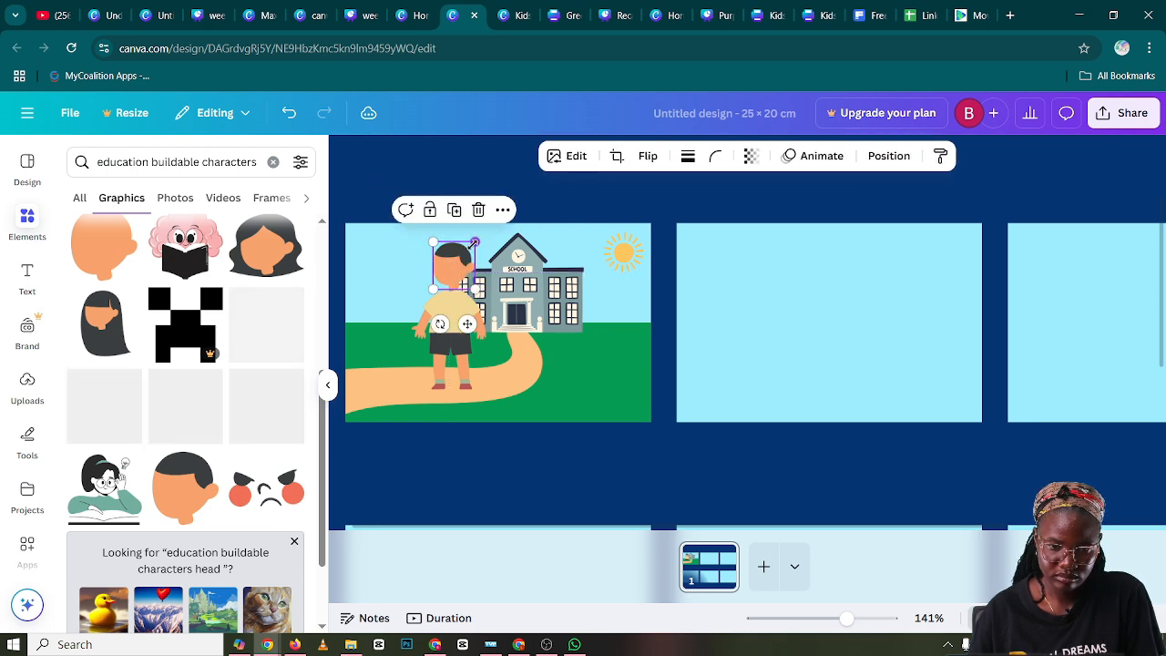
left_click_drag(462, 265, 459, 261)
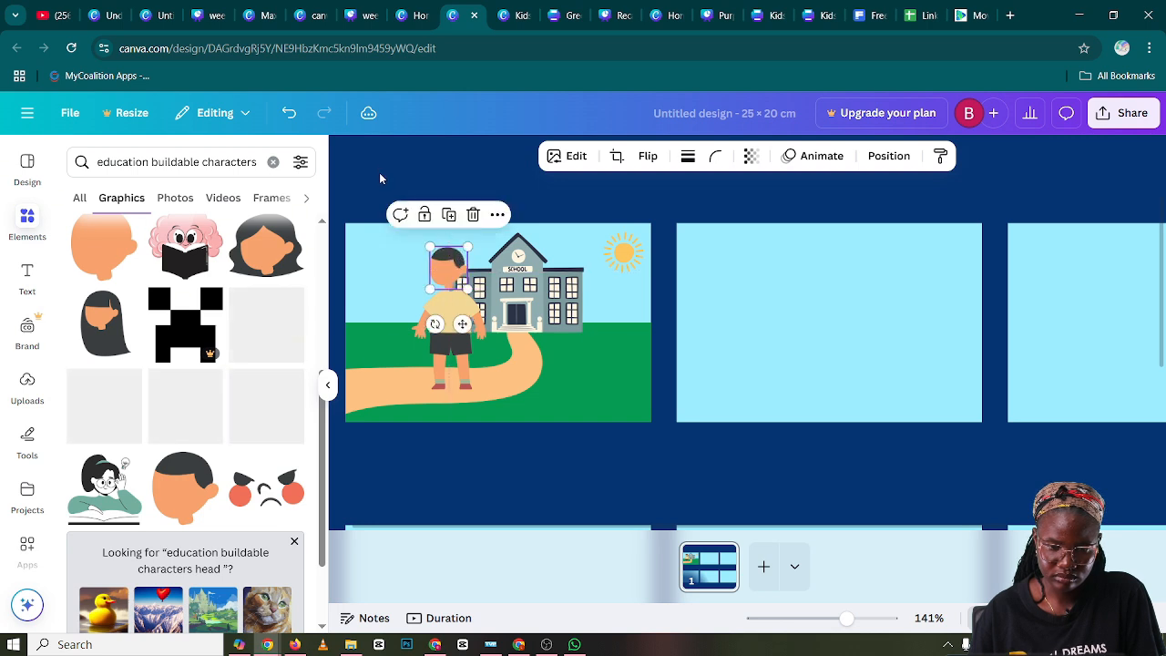
left_click(383, 176)
left_click(469, 307)
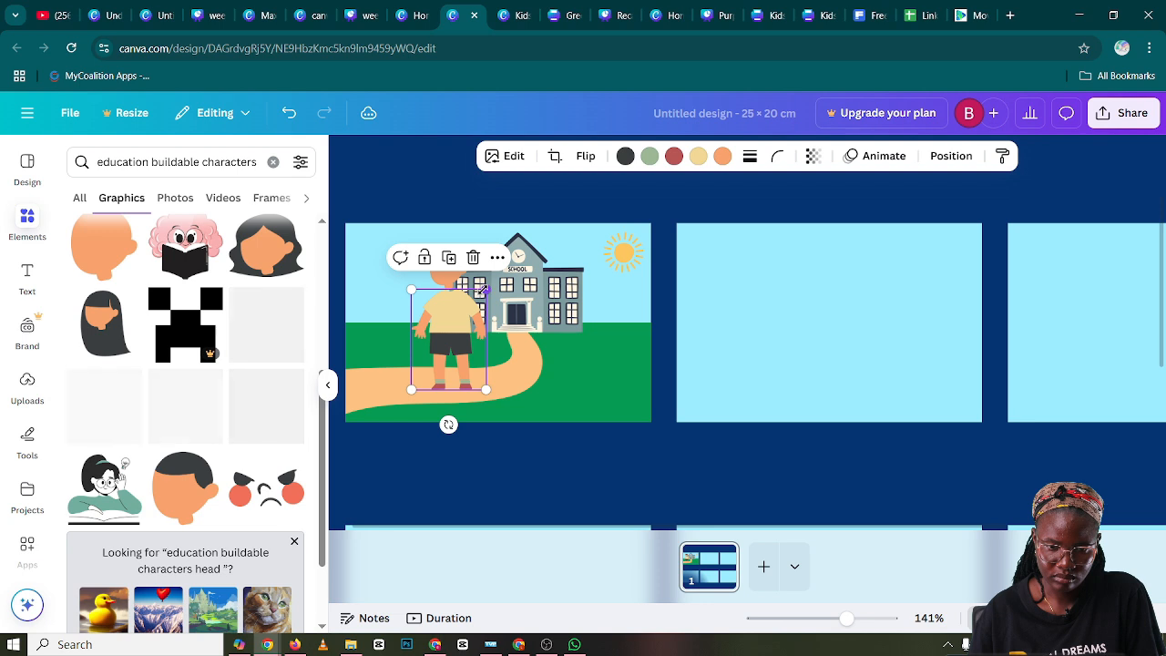
left_click_drag(484, 290, 456, 255)
left_click(461, 259)
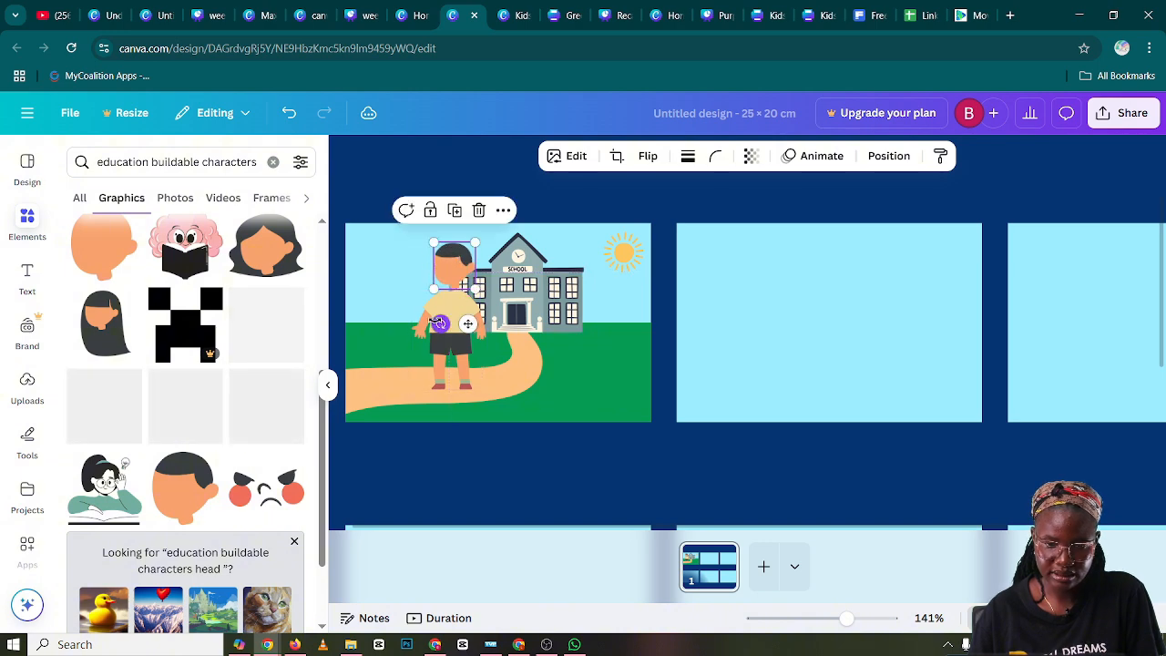
left_click(439, 322)
Move the boy's body and head out of the school scene to the lower left of the second panel
left_click_drag(447, 305, 717, 371)
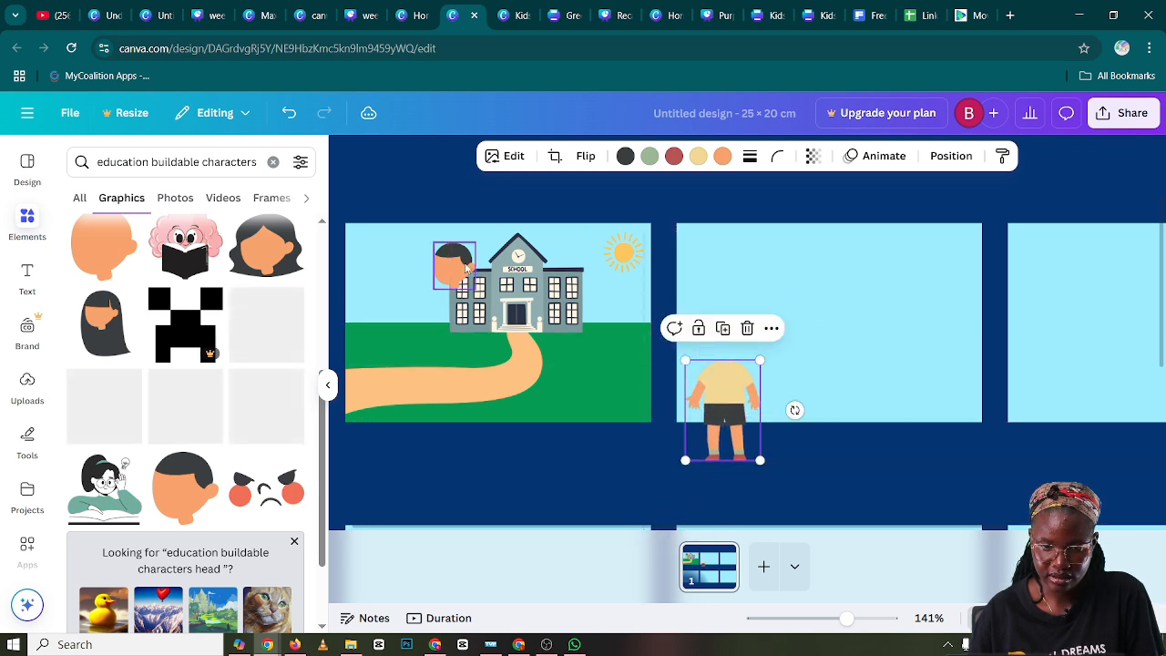
left_click_drag(467, 268, 723, 338)
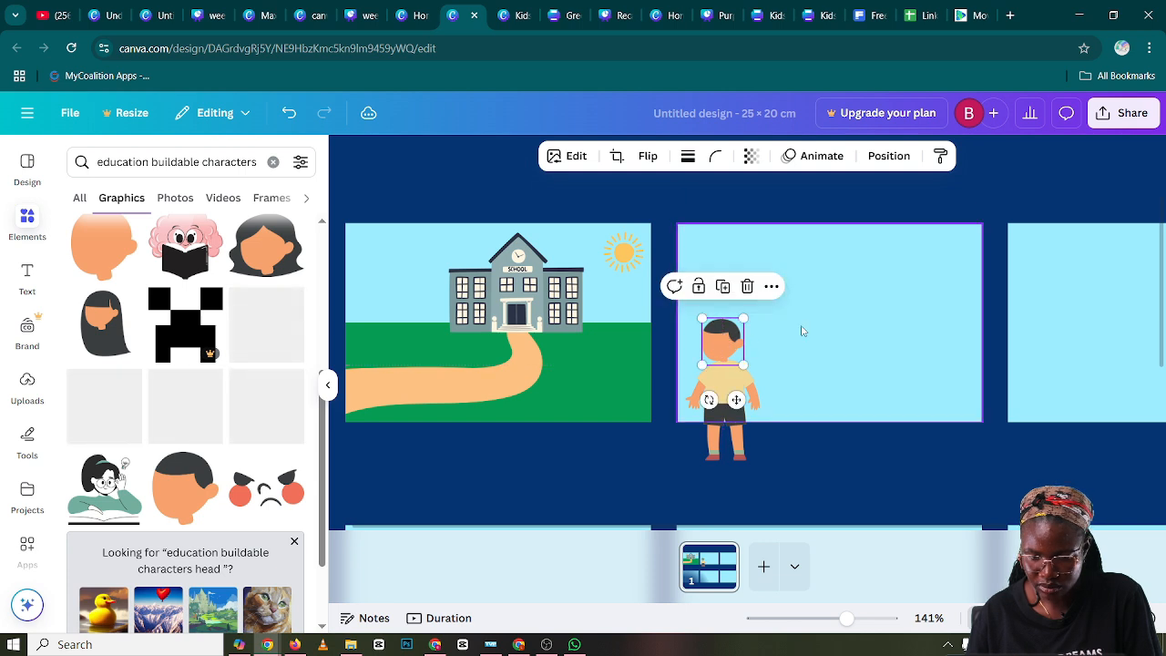
left_click(773, 346)
Tilt the boy's head slightly clockwise and realign it with the neck of the shirt
left_click(734, 346)
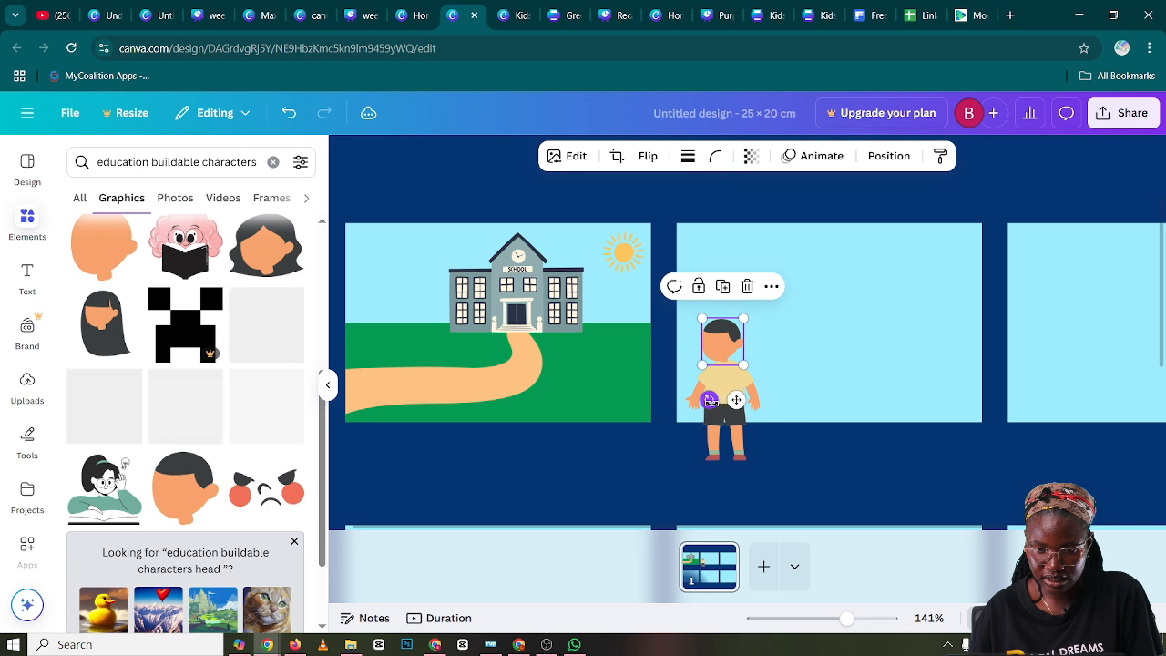
left_click_drag(709, 400, 705, 408)
left_click_drag(731, 337, 731, 331)
left_click(807, 341)
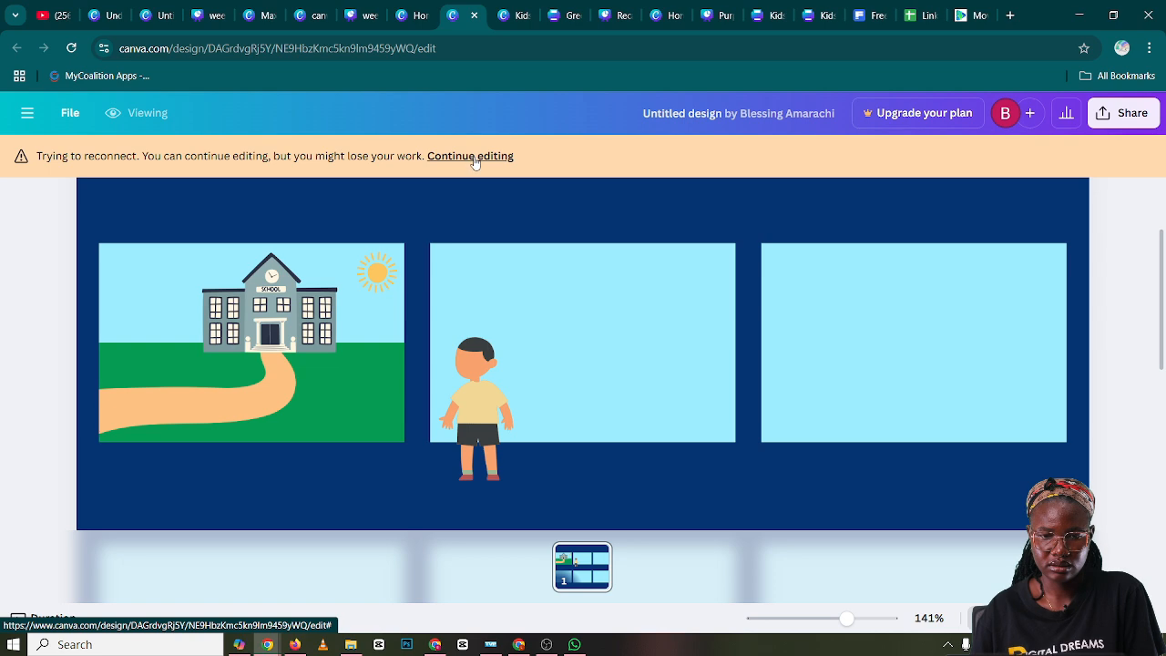
Resume editing the design, select the boy's head and body together, and shift them slightly up in the second panel
left_click(470, 155)
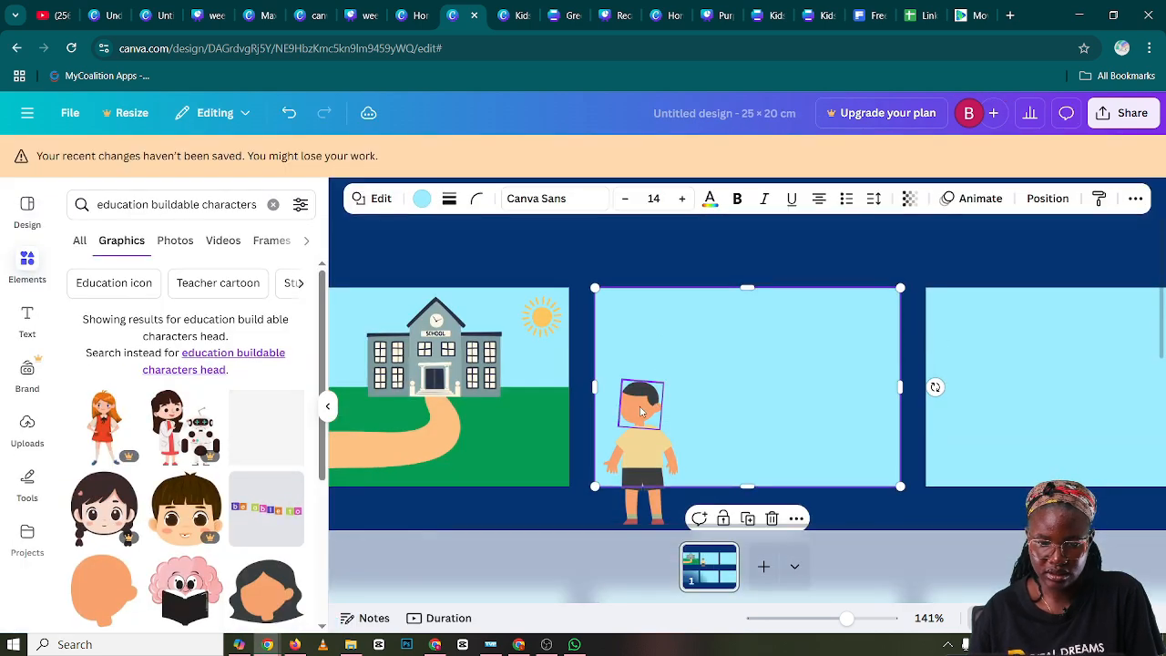
left_click(641, 412)
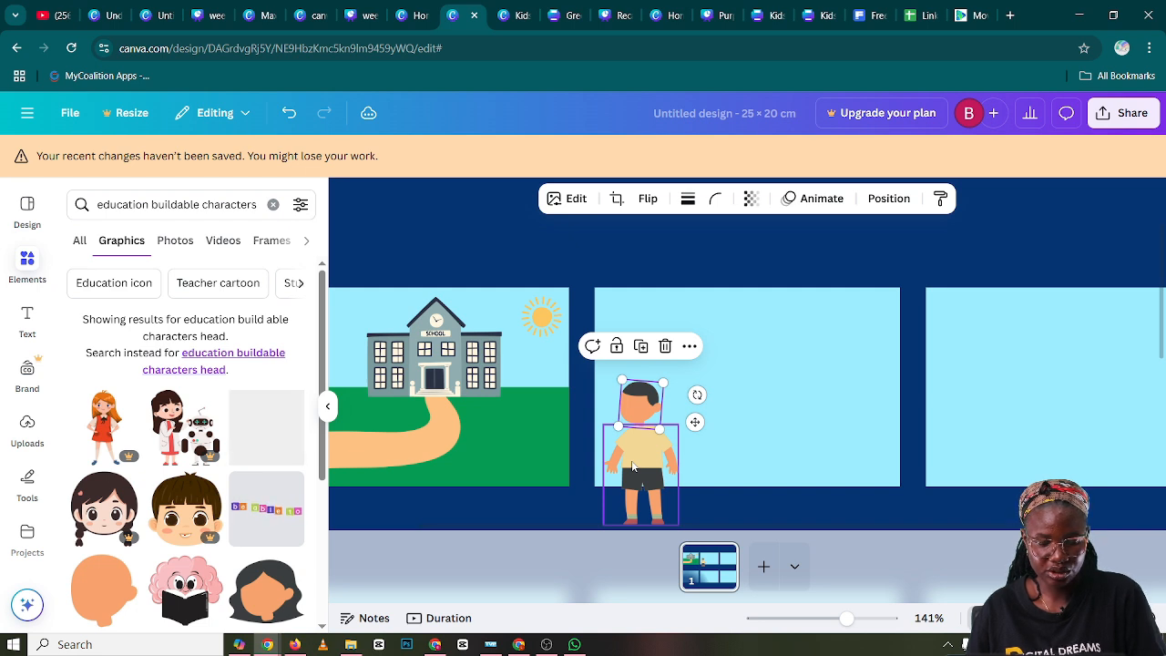
left_click(632, 463, "shift")
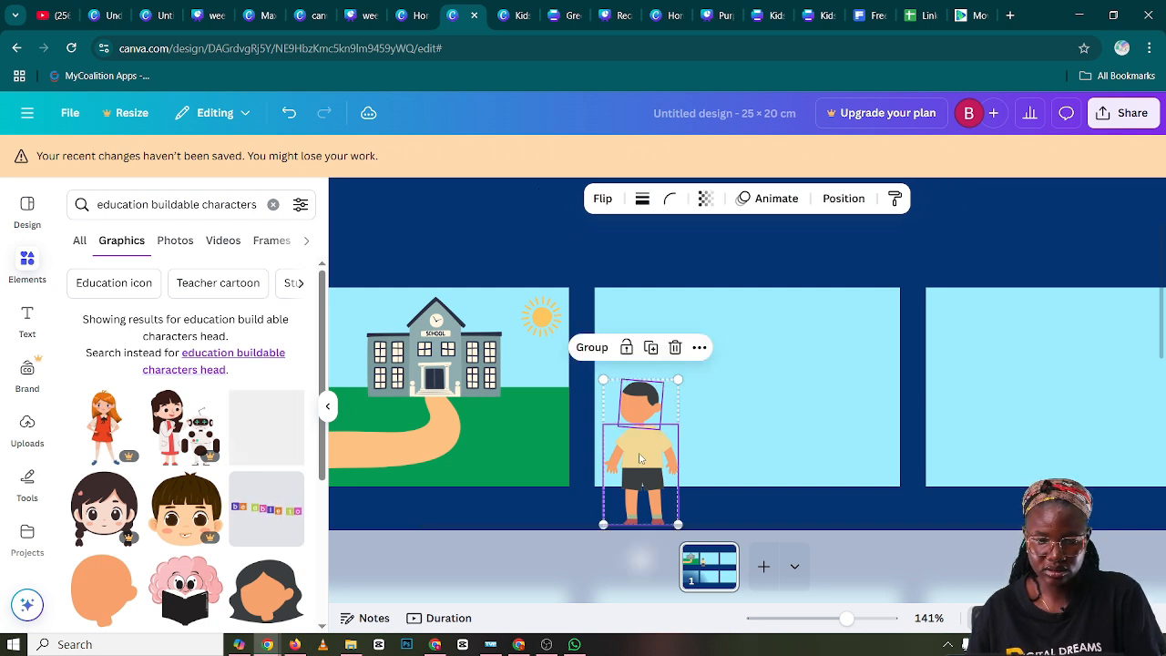
left_click_drag(641, 458, 667, 438)
left_click(760, 385)
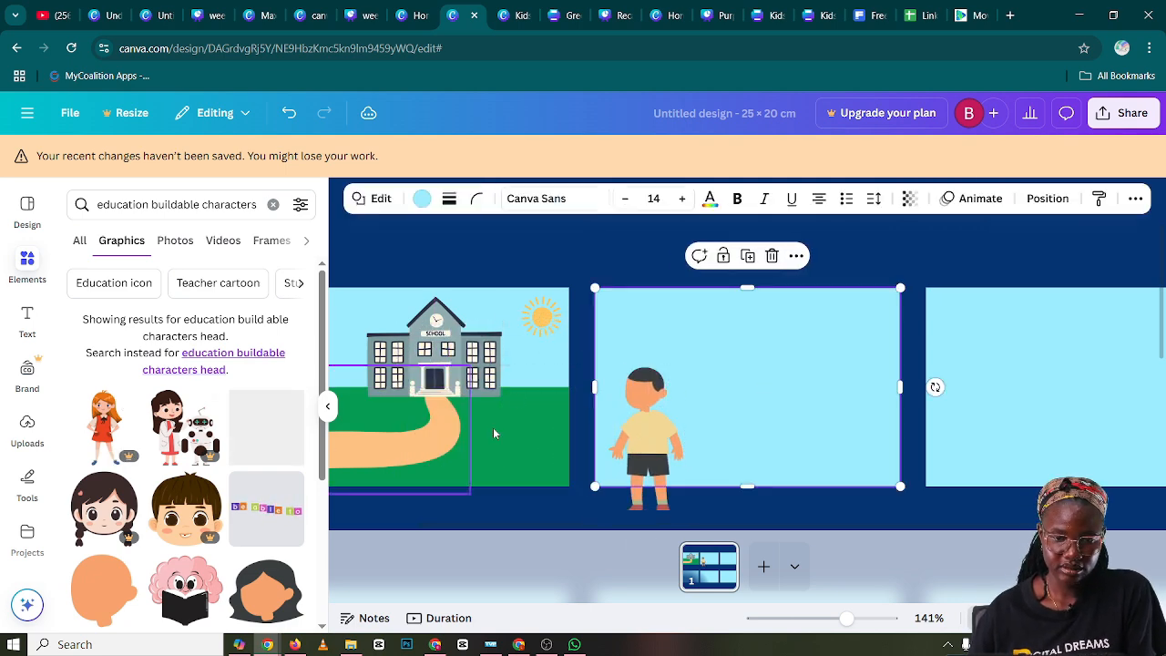
Clear the element search and rerun the recent query "education buildable characters happy face fa face"
scroll(146, 429, "down", 1)
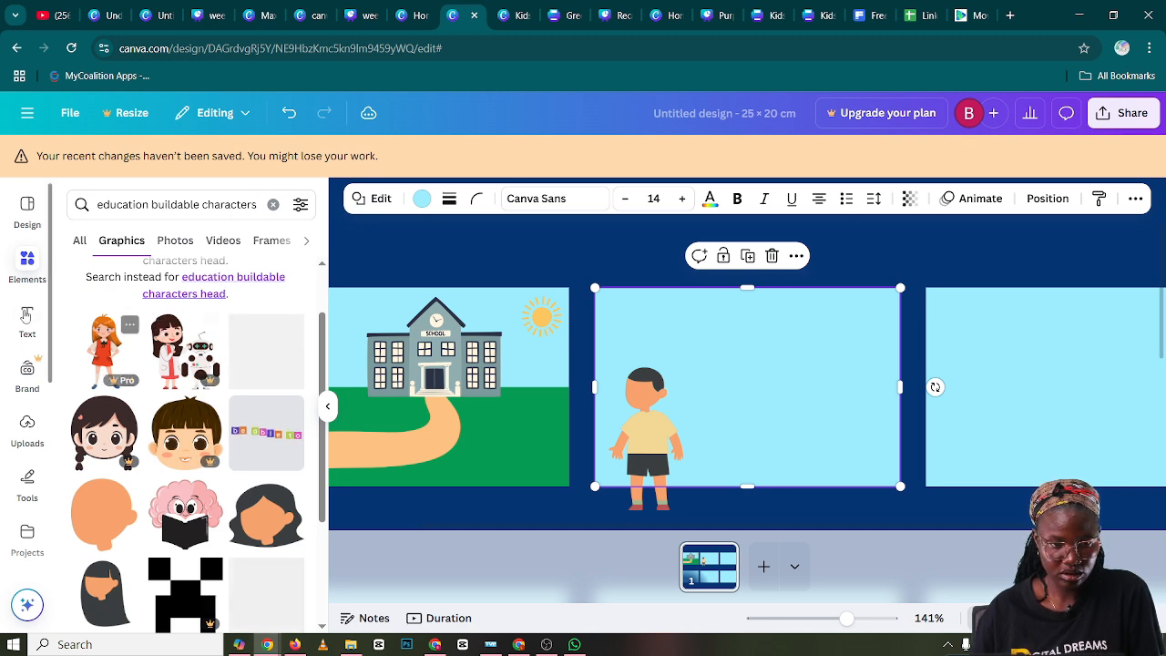
left_click(259, 206)
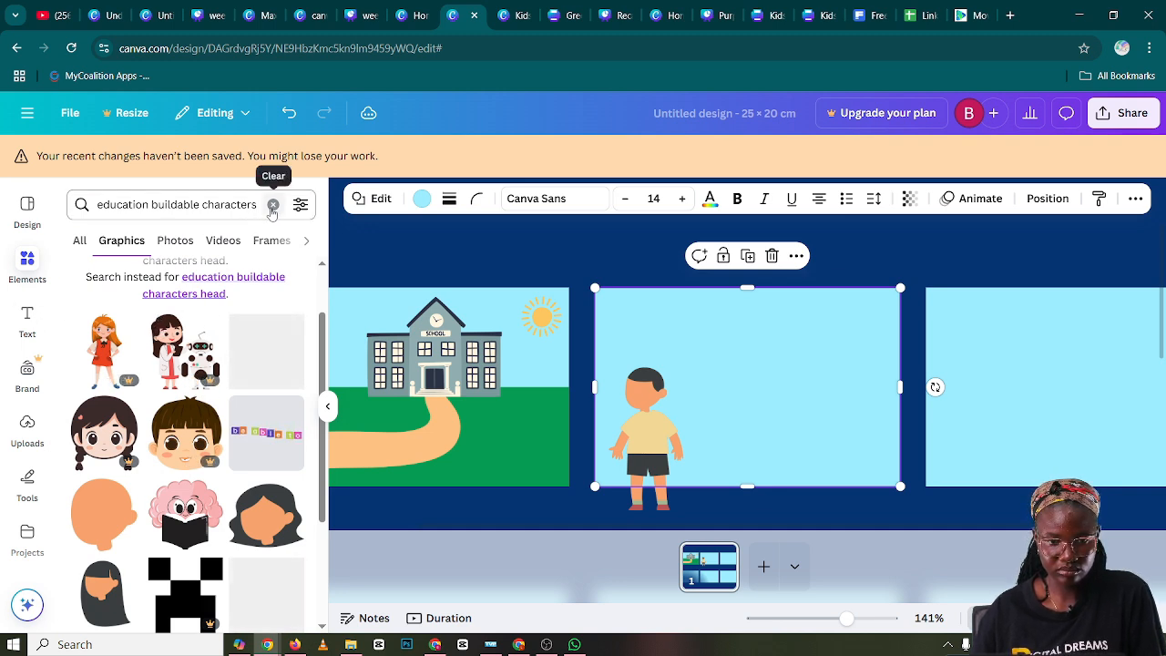
left_click(272, 206)
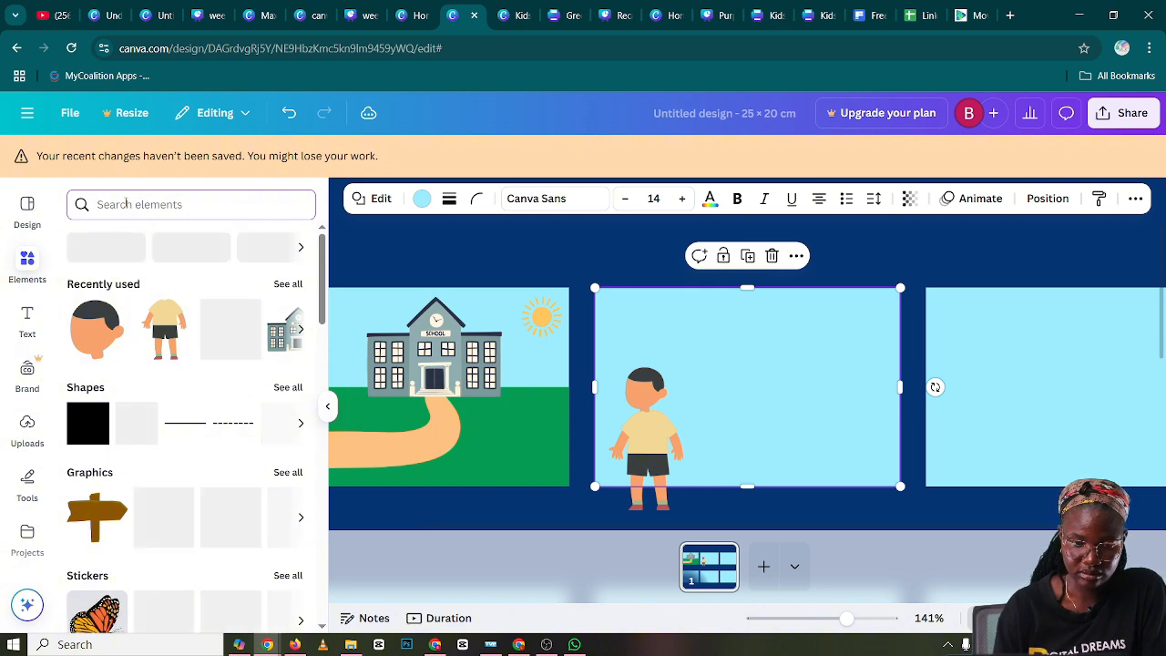
type("e")
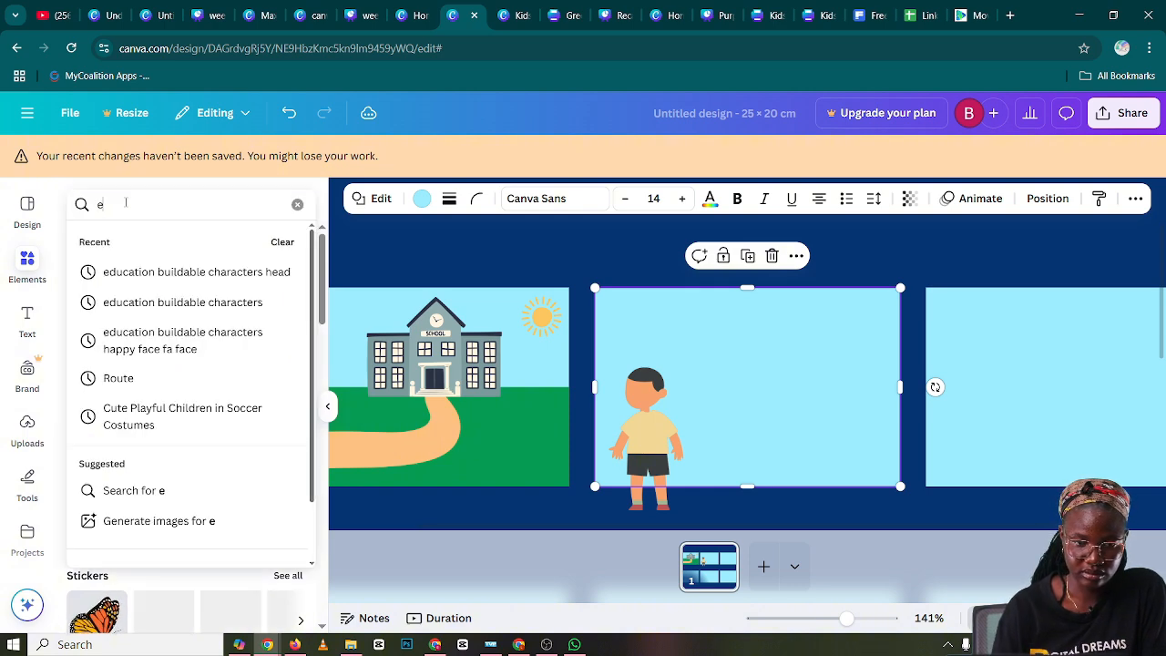
left_click(187, 344)
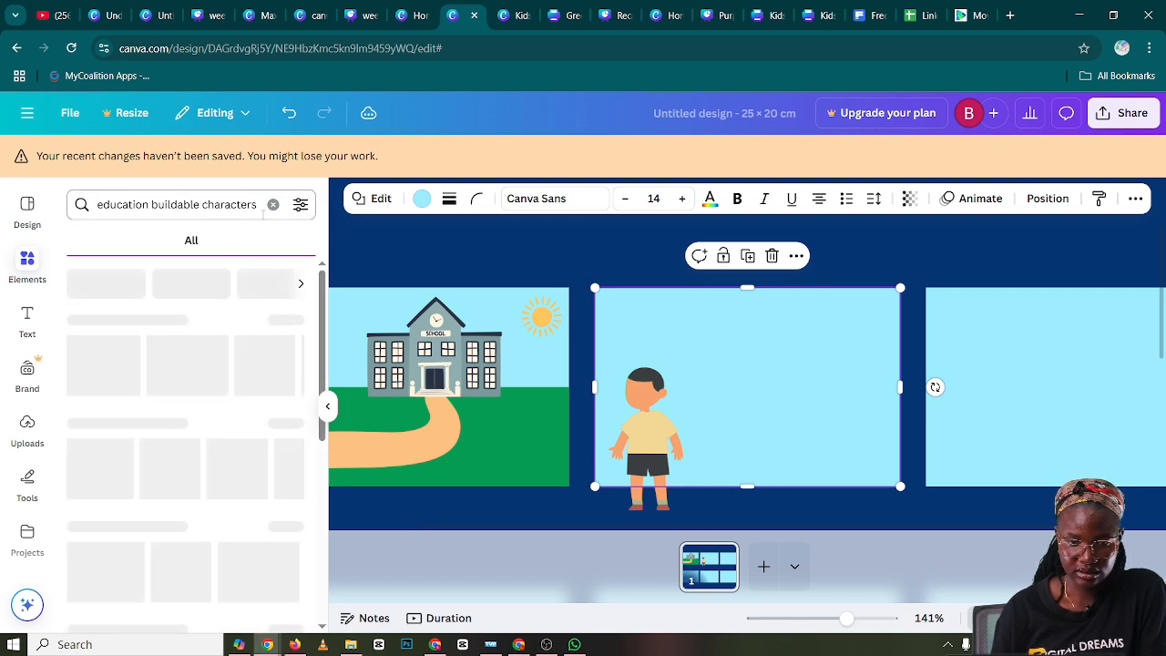
Try to search the elements for "education buildable characters happy face", removing the repeated ending from the query
left_click(252, 205)
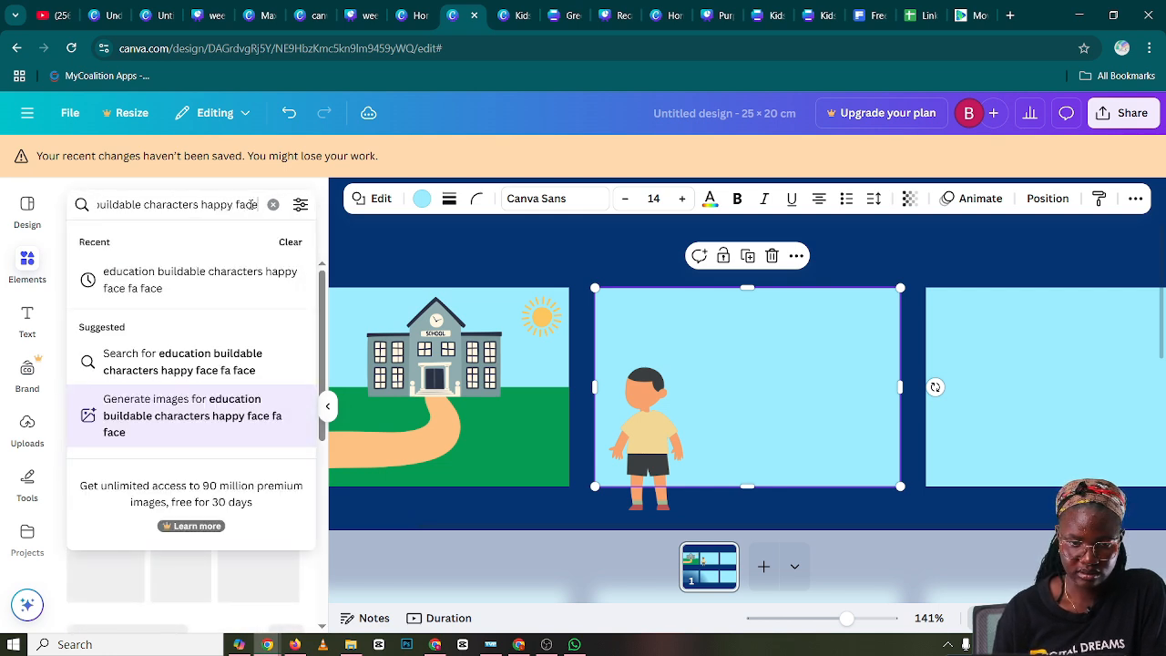
key("Right")
key("Right")
key("Right")
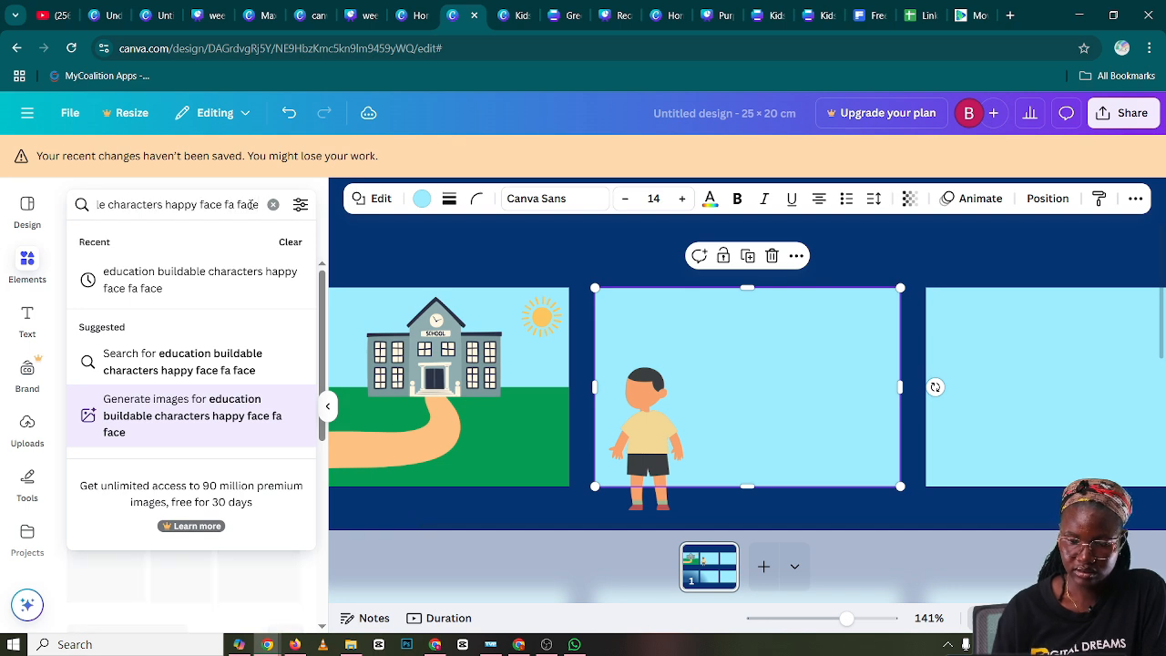
key("BackSpace")
key("BackSpace")
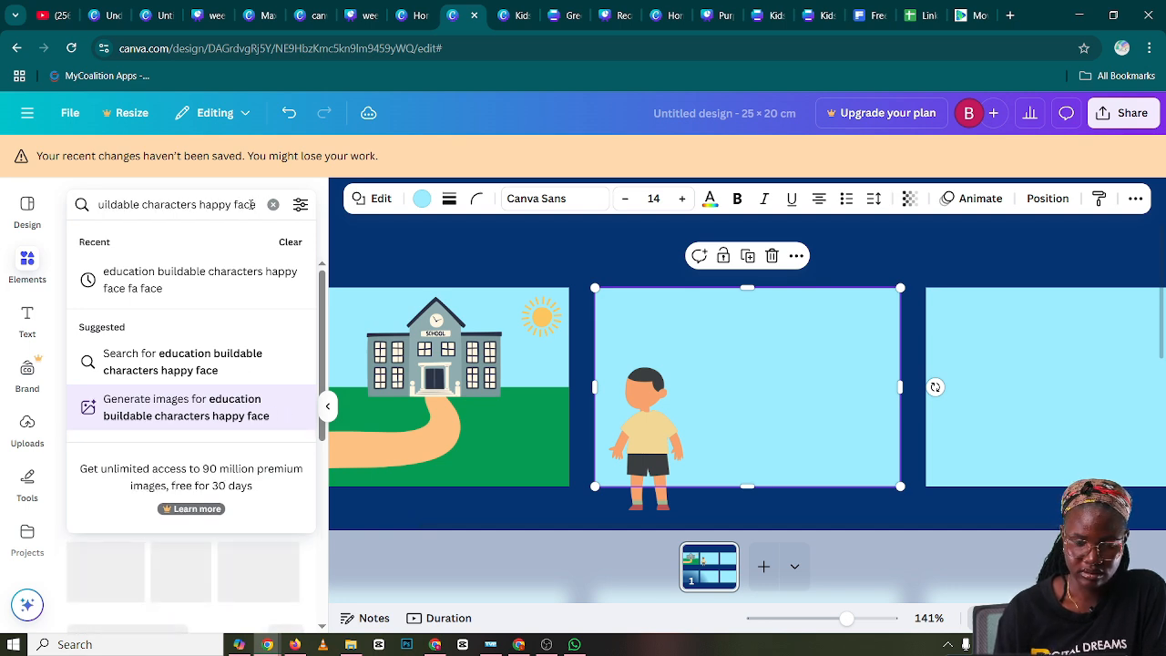
key("Return")
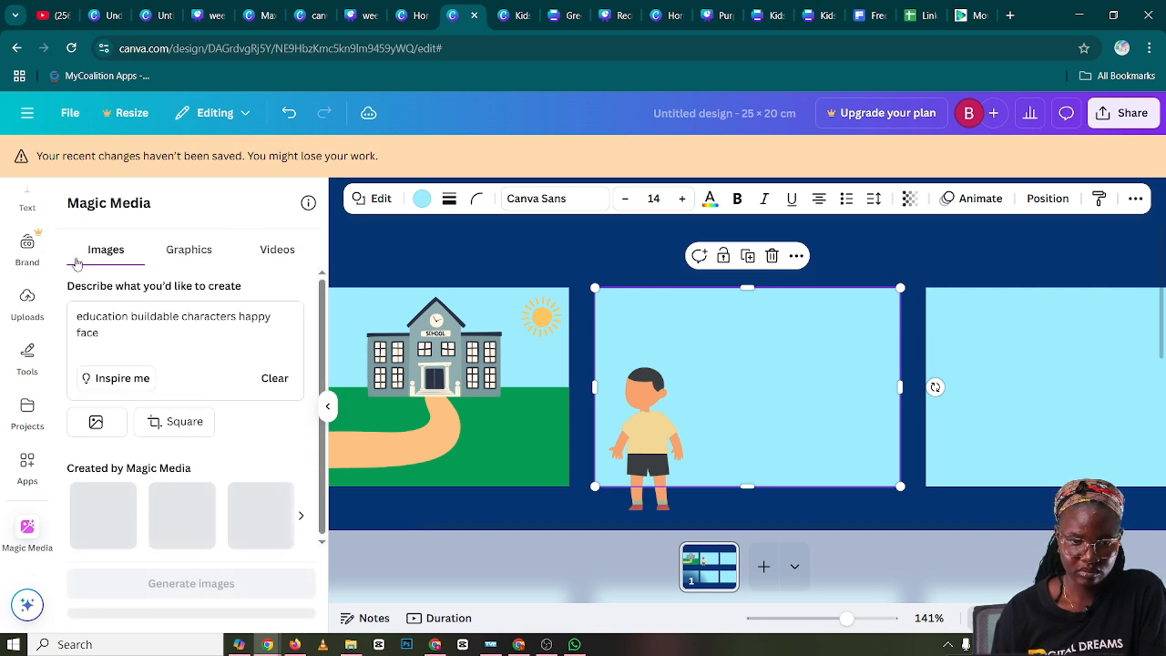
Leave the image generator and search the graphics elements for "education buildable characters happy face fa face"
scroll(29, 248, "up", 2)
left_click(27, 262)
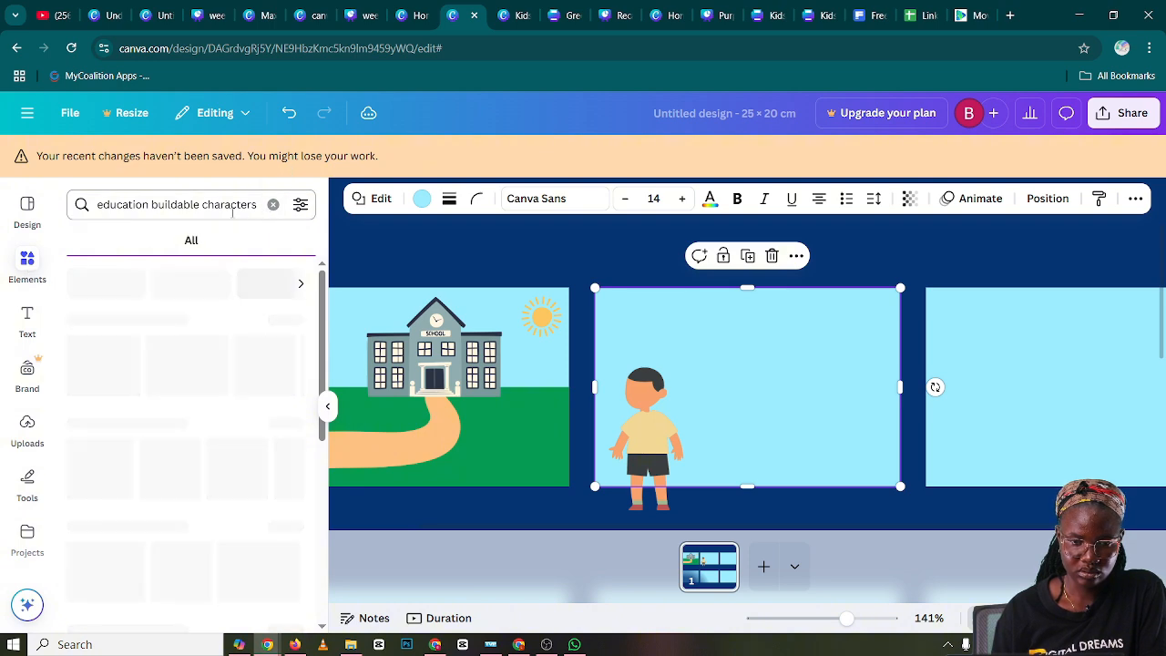
left_click(234, 204)
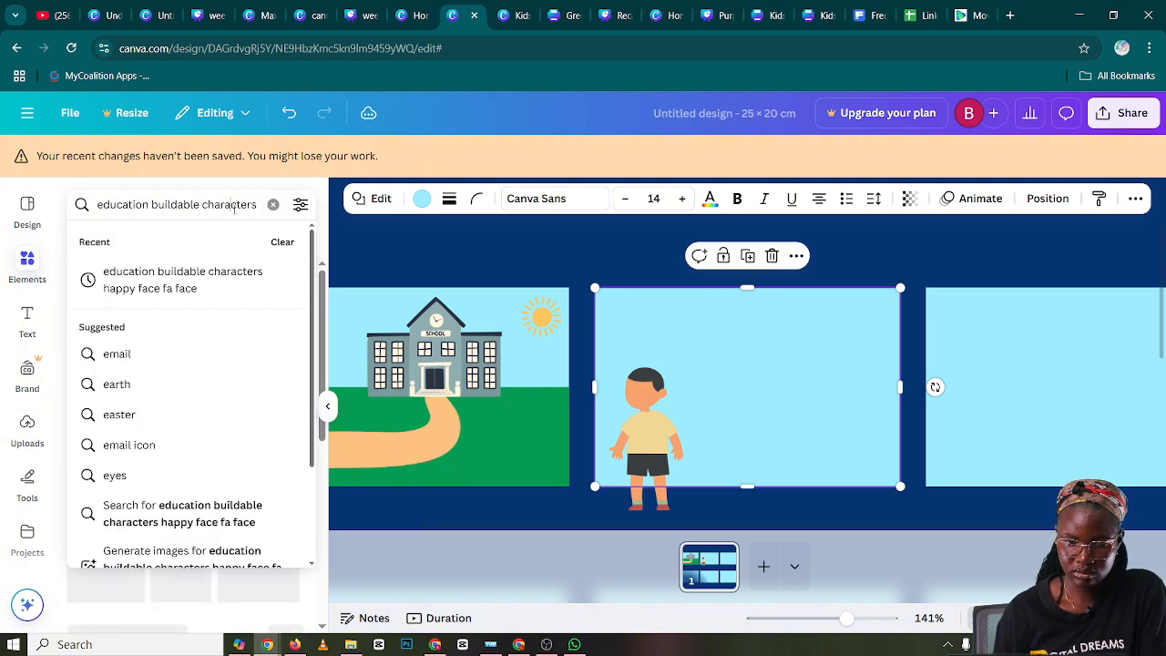
type("happy fa")
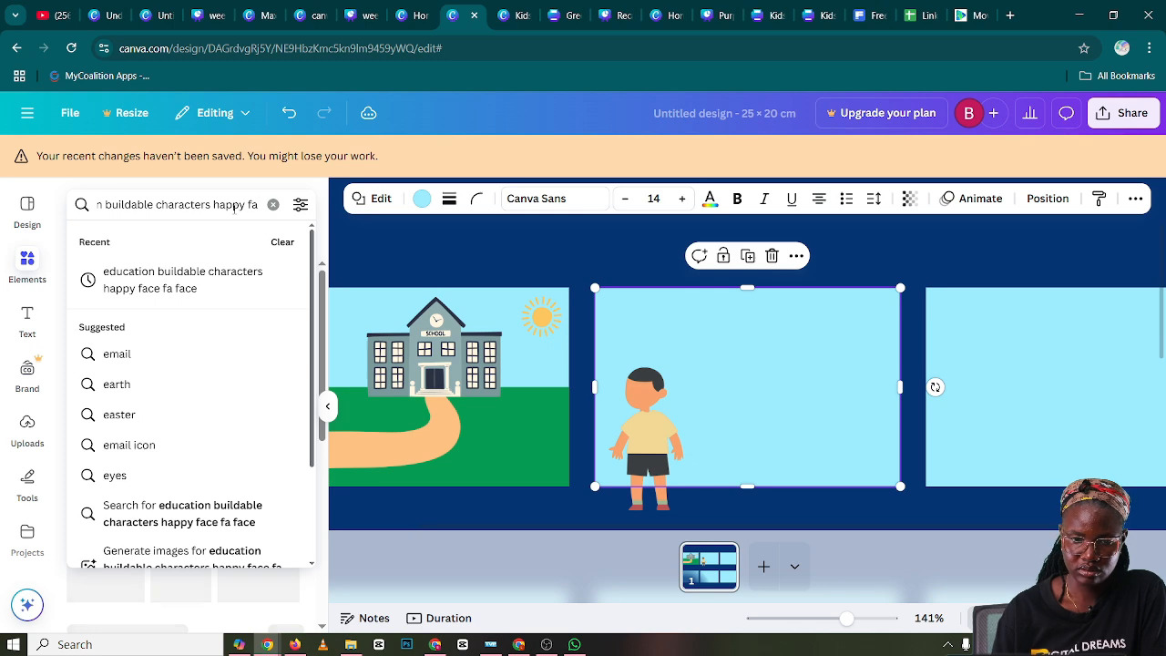
key("BackSpace")
key("BackSpace")
key("BackSpace")
key("BackSpace")
key("BackSpace")
key("BackSpace")
key("BackSpace")
key("BackSpace")
key("BackSpace")
key("Return")
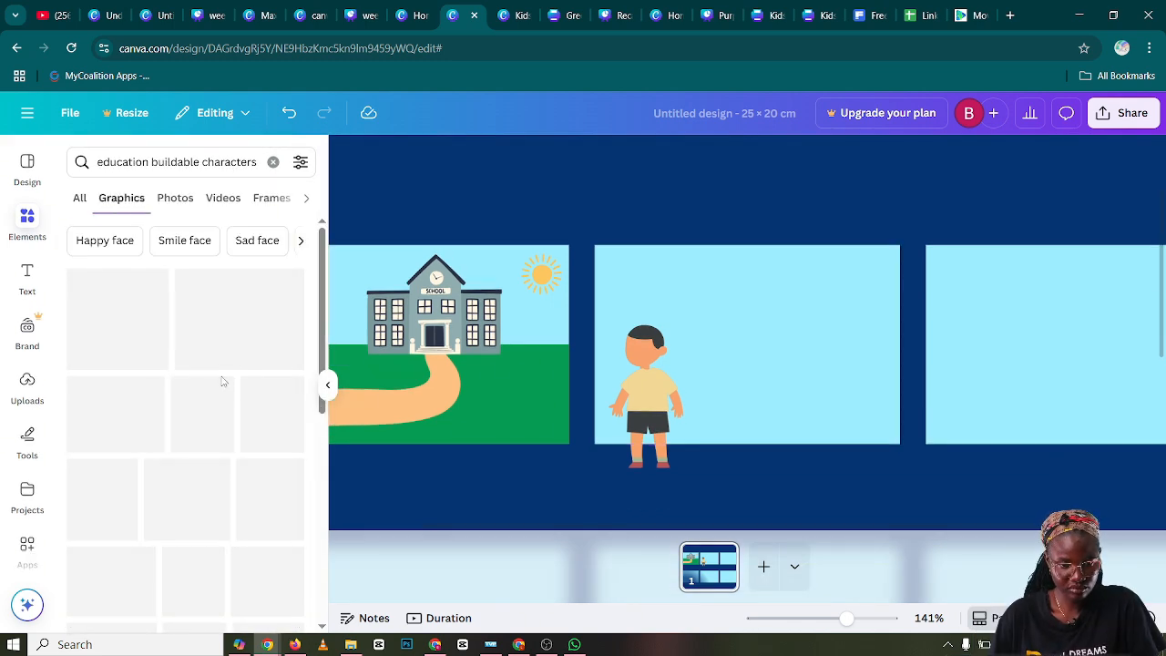
Examine the graphics results for a cartoon happy face that suits the boy's blank head
scroll(221, 382, "down", 3)
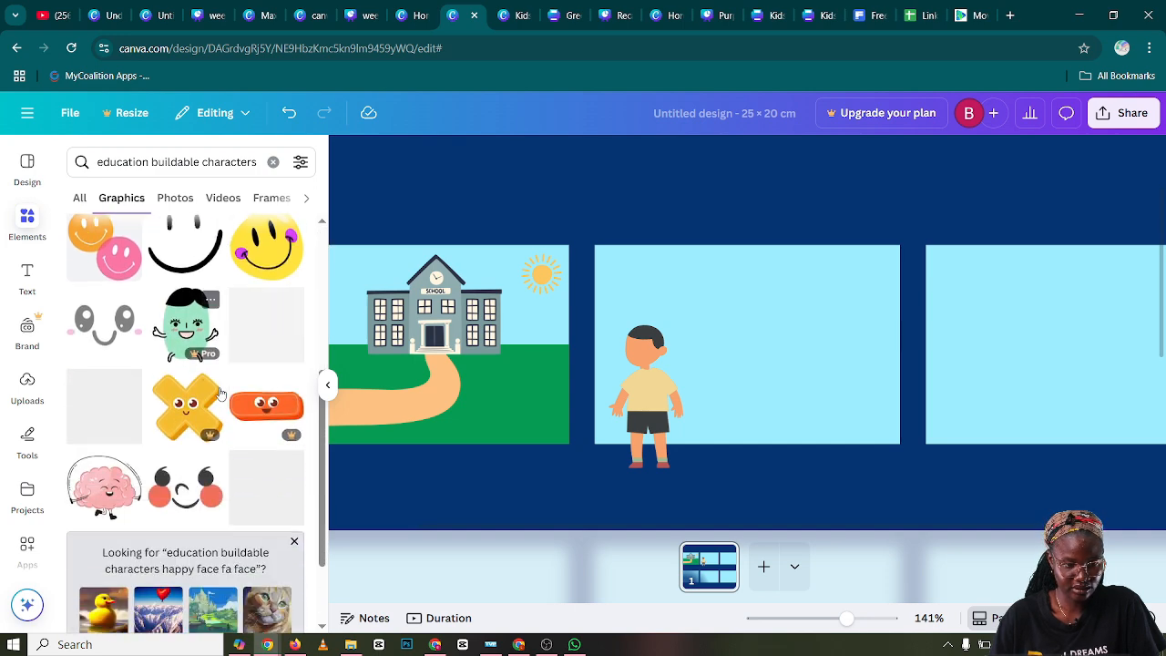
scroll(205, 364, "down", 3)
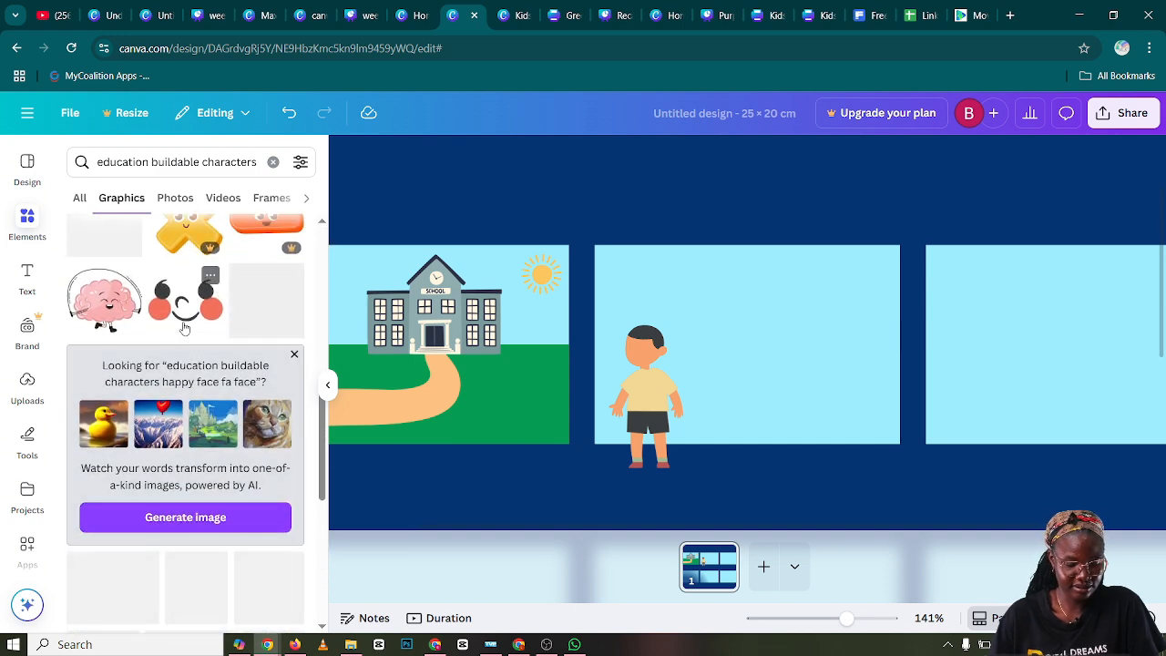
scroll(184, 328, "down", 5)
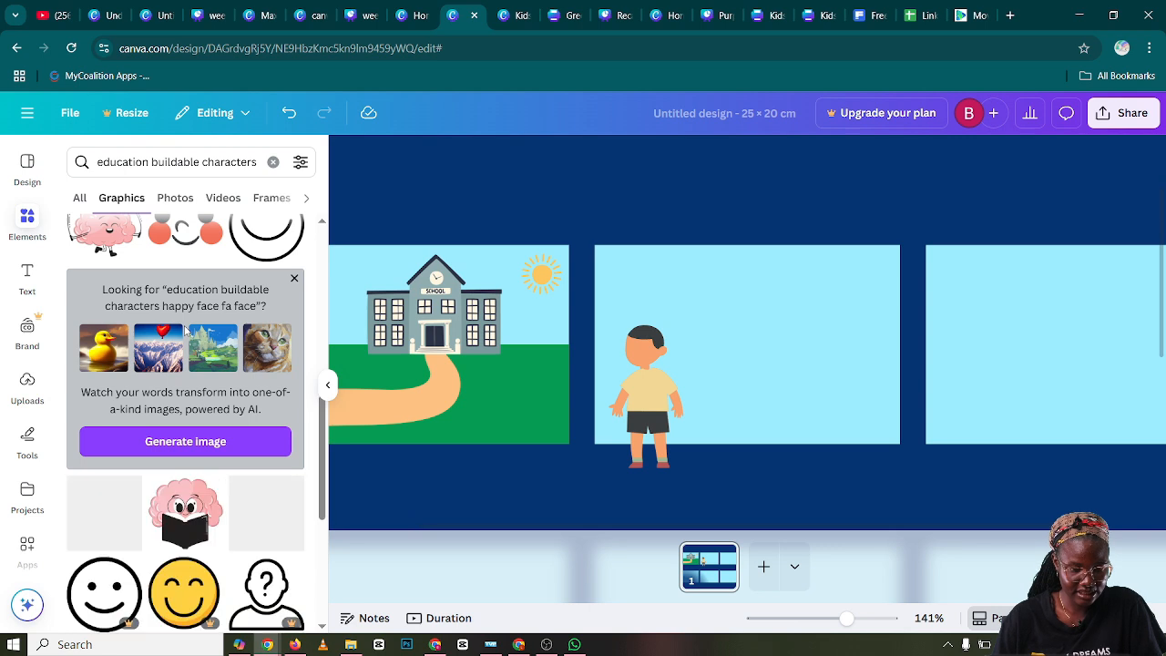
scroll(185, 340, "down", 3)
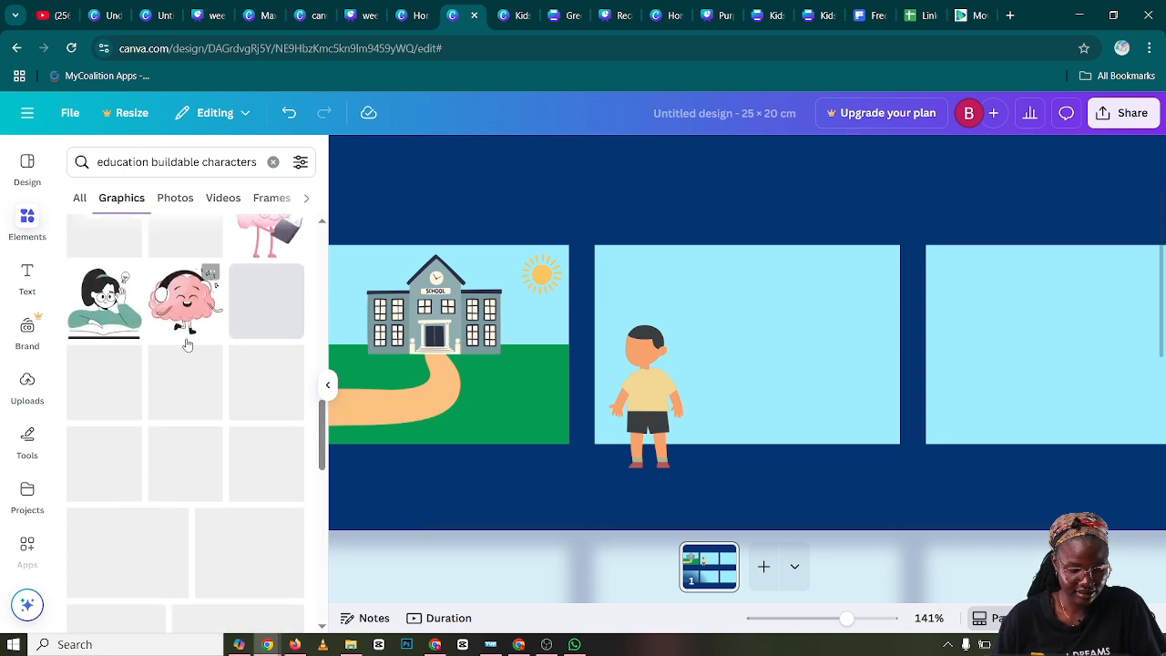
scroll(187, 344, "down", 1)
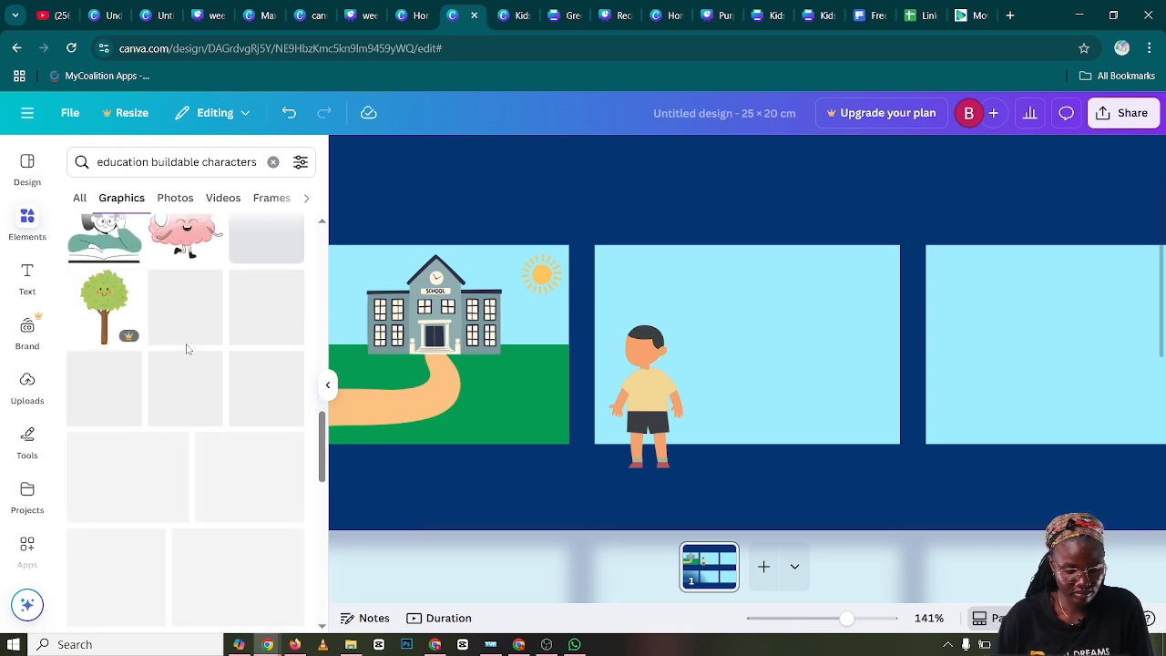
scroll(186, 349, "down", 2)
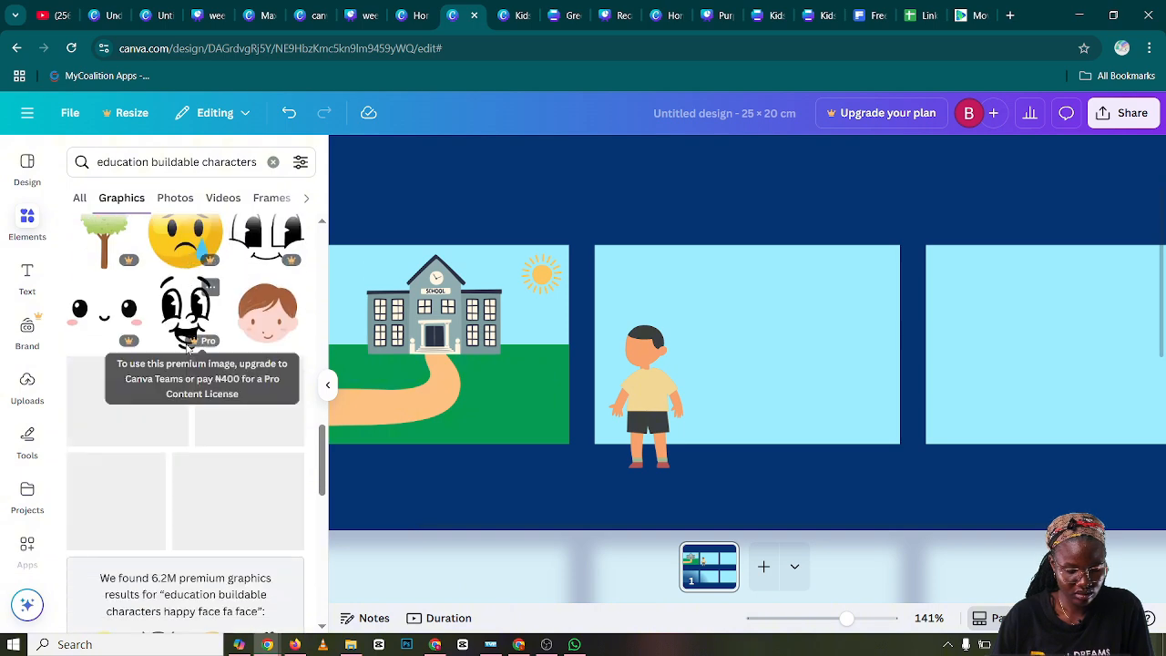
scroll(188, 349, "down", 5)
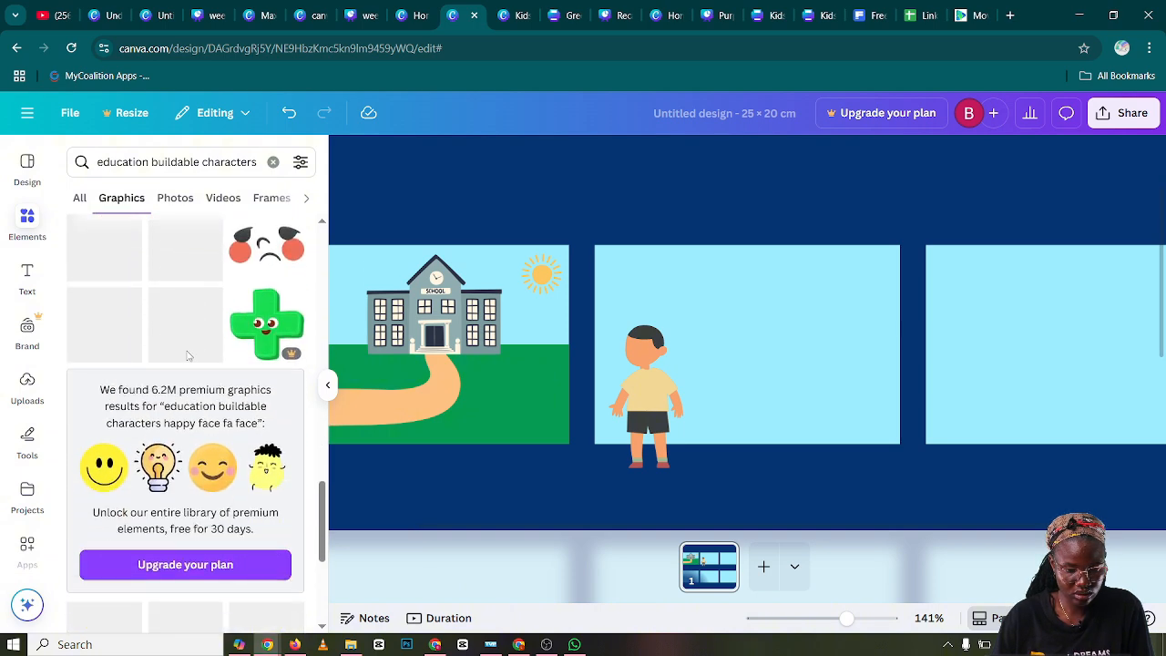
scroll(188, 355, "down", 1)
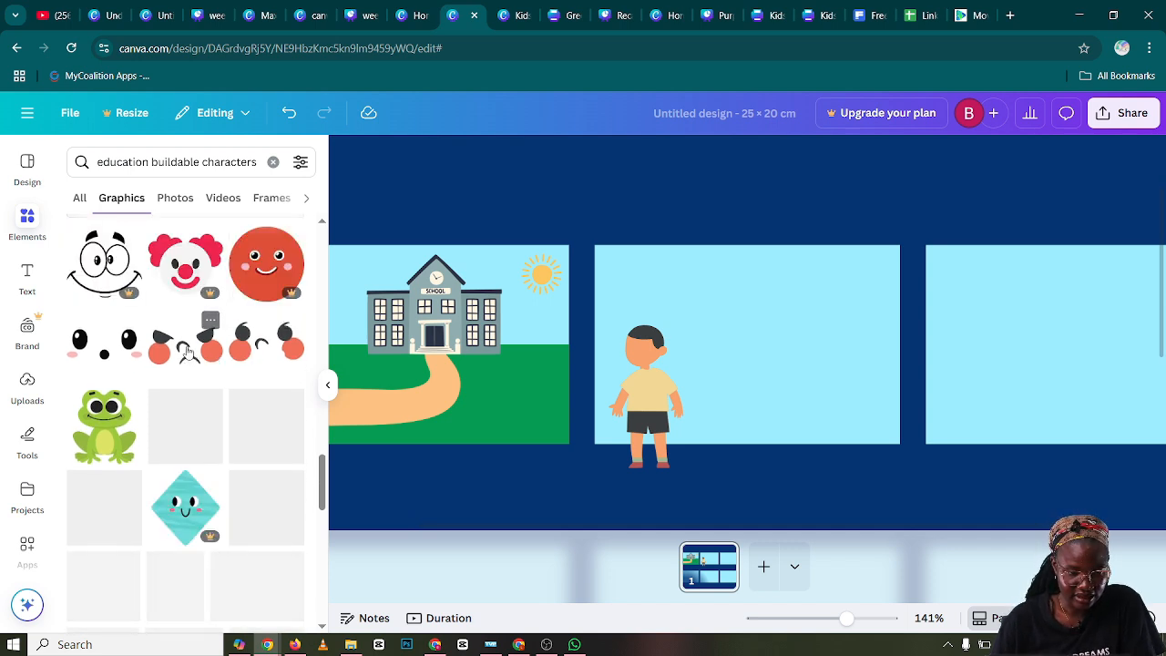
scroll(186, 357, "down", 1)
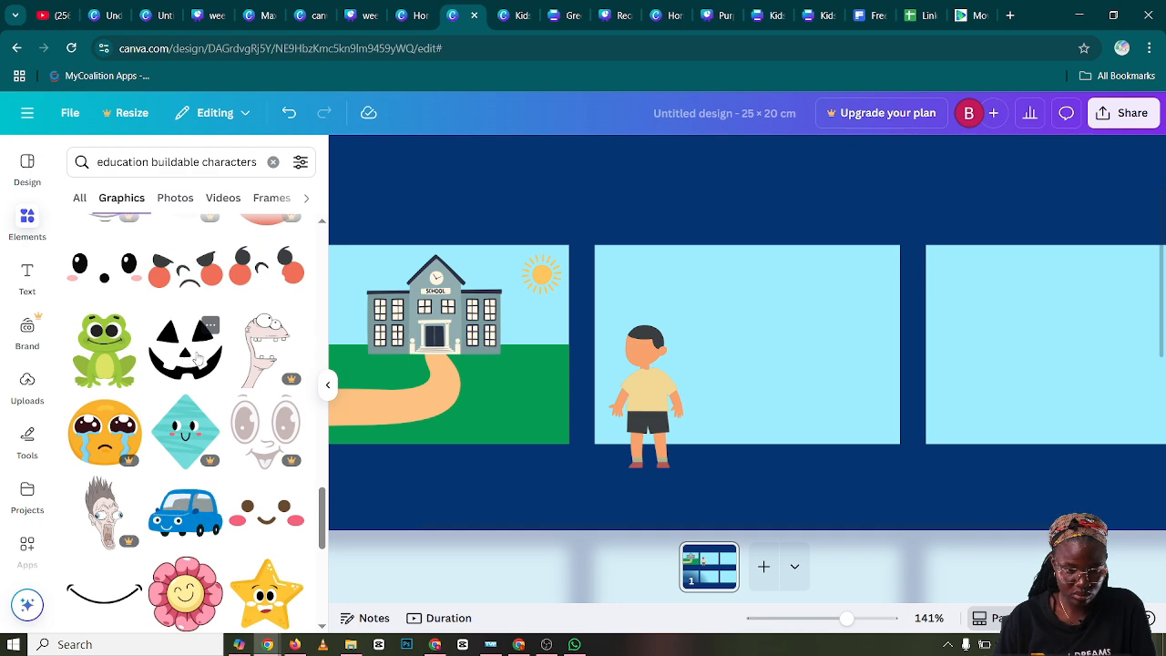
Add the smiling face with dark eyes and red cheeks, shrink it, and place it tilted on the boy's head
scroll(196, 357, "up", 8)
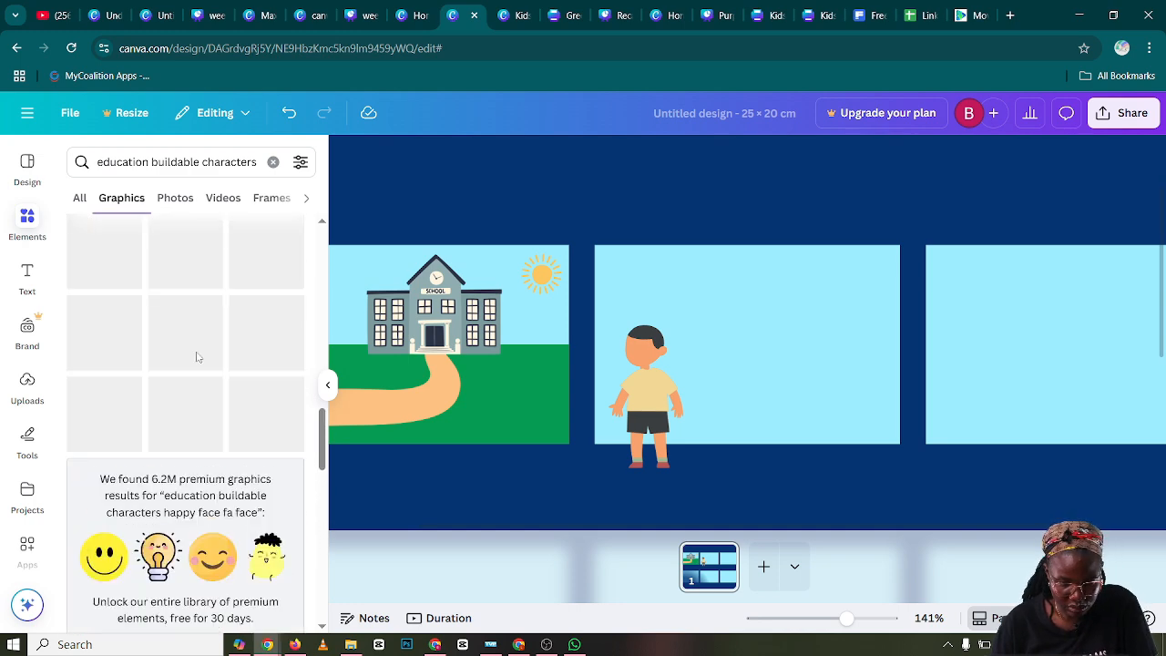
scroll(196, 357, "up", 5)
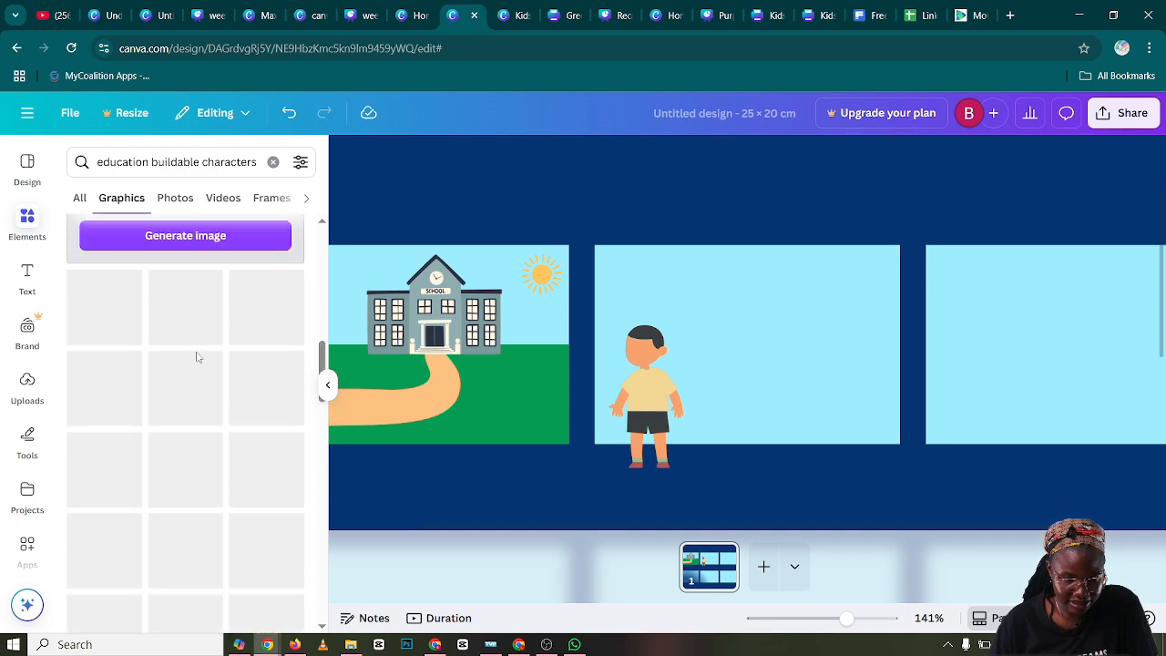
scroll(196, 357, "up", 5)
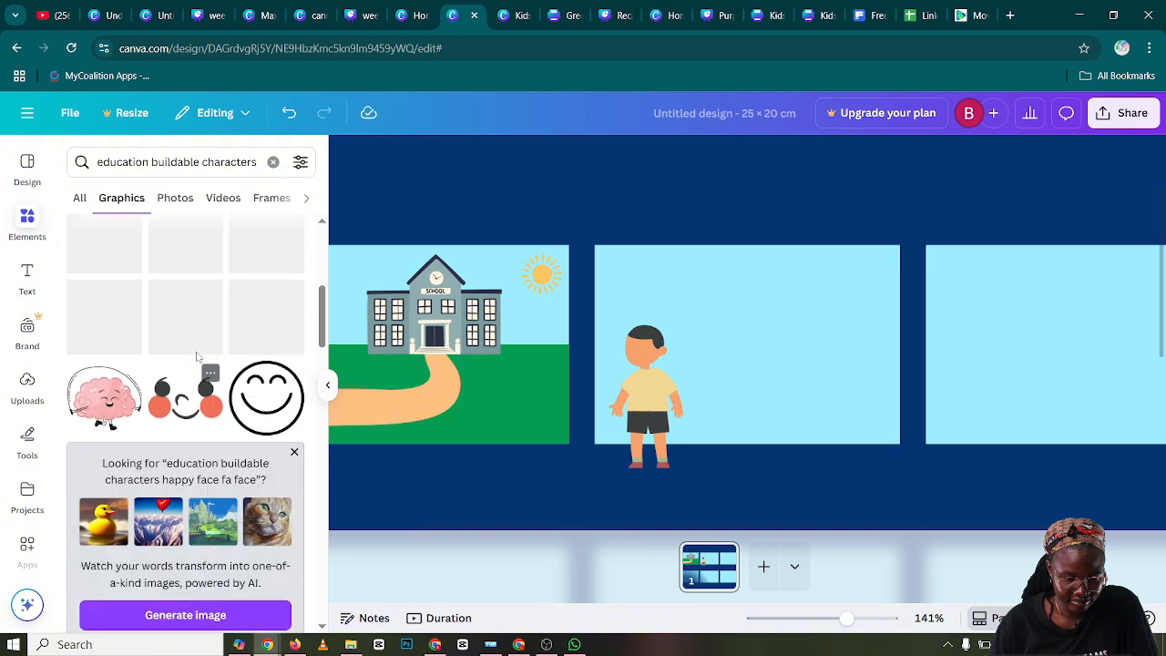
scroll(196, 358, "up", 2)
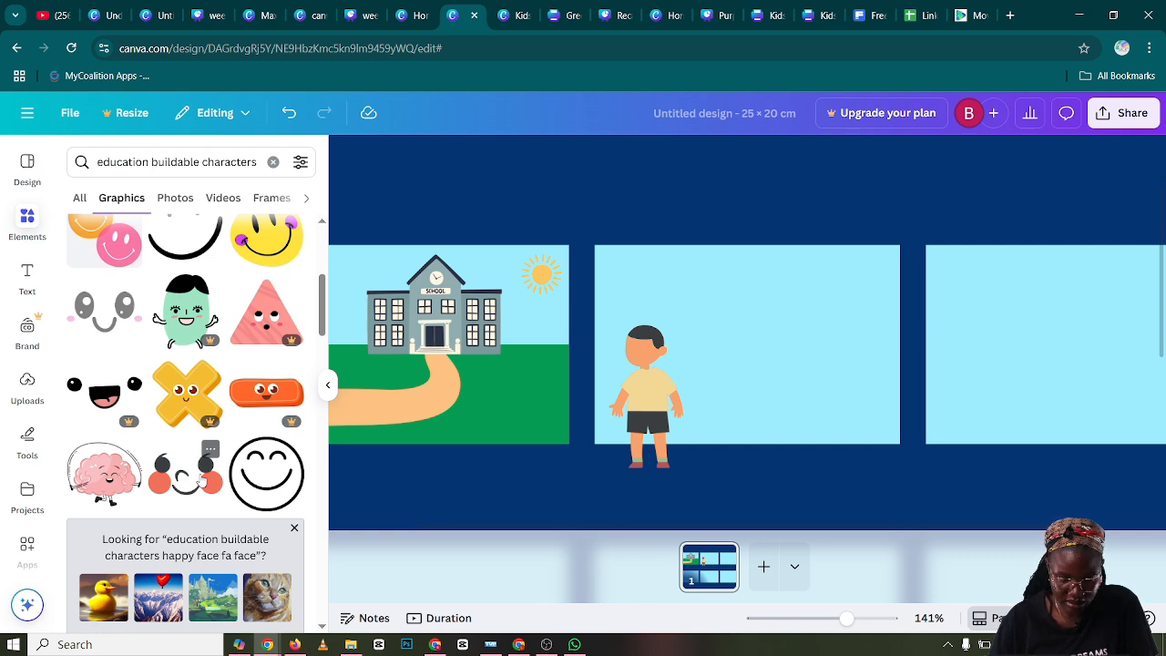
left_click(201, 481)
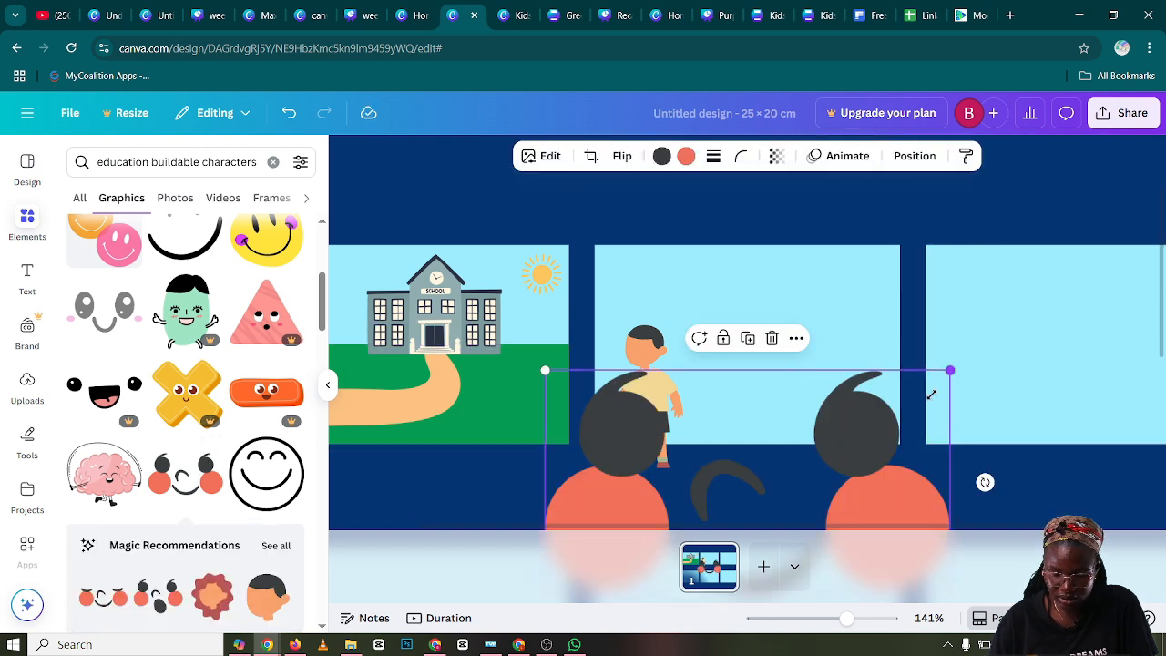
left_click_drag(931, 394, 657, 389)
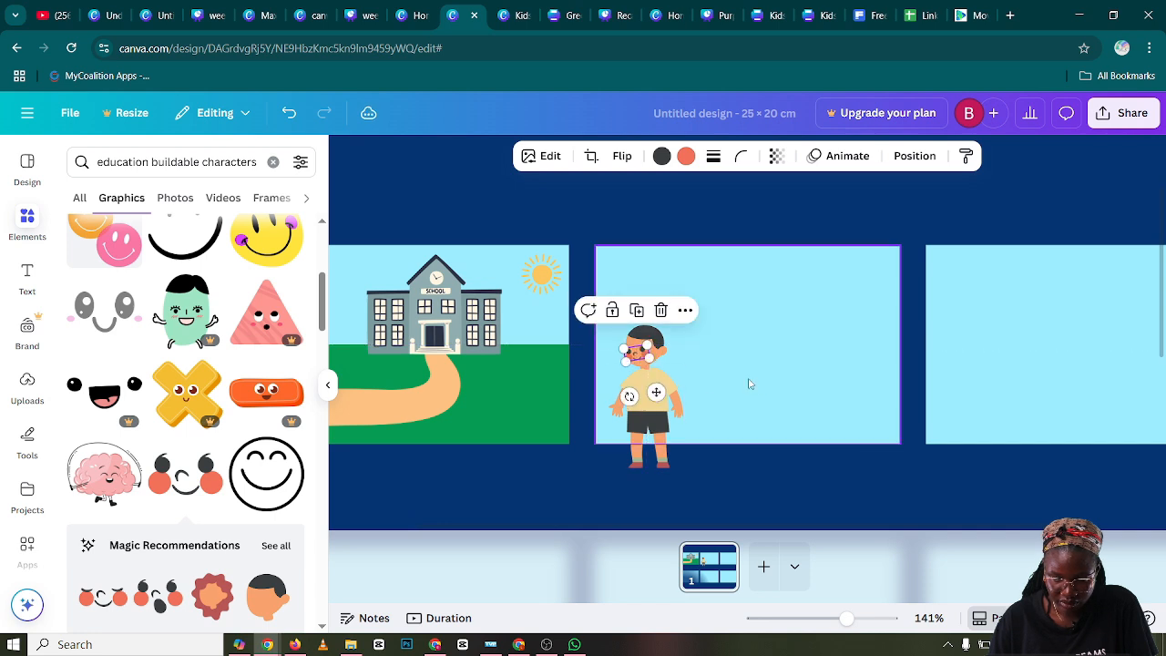
left_click(759, 383)
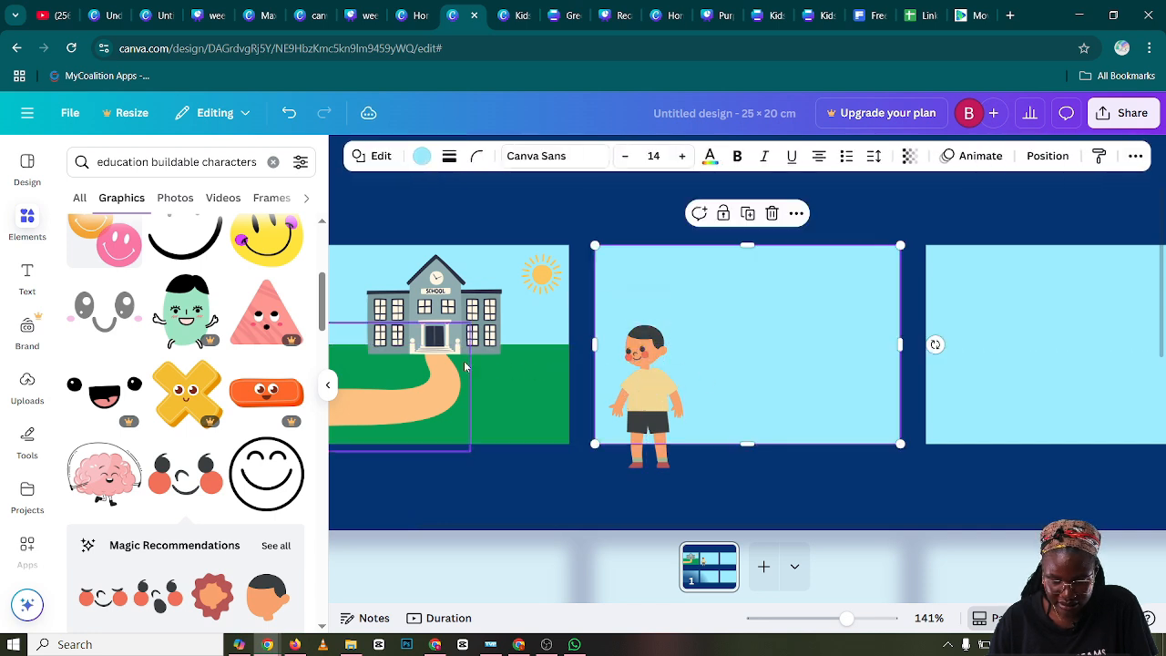
Flip both the boy's head and his happy face horizontally
left_click(650, 341)
left_click(649, 159)
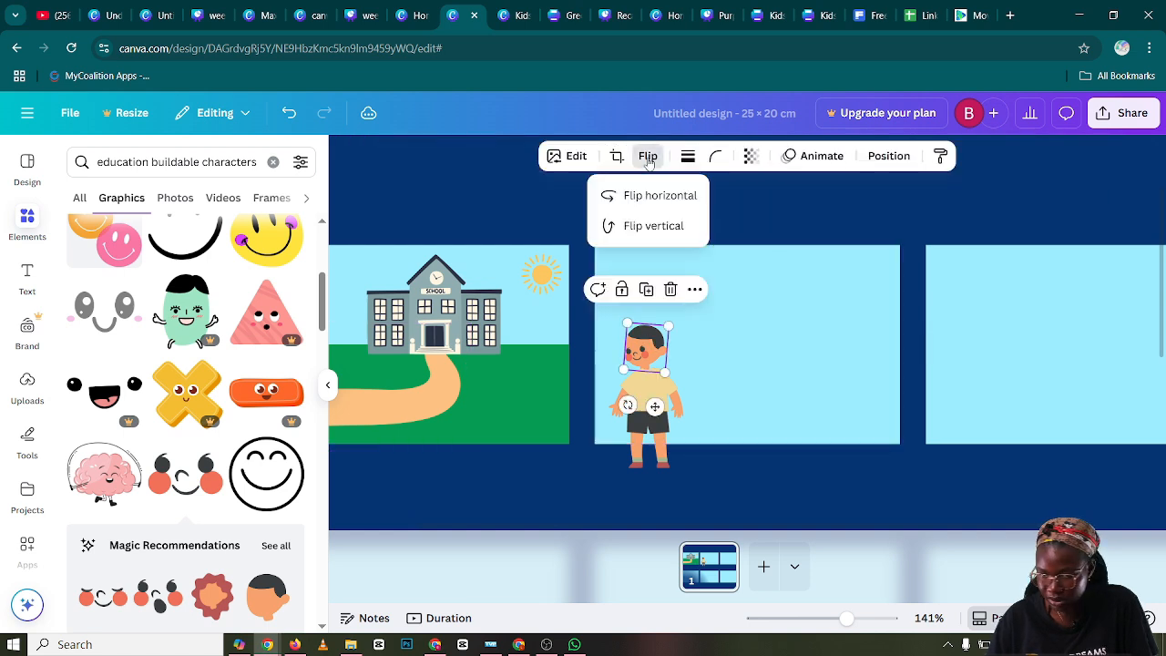
left_click(664, 200)
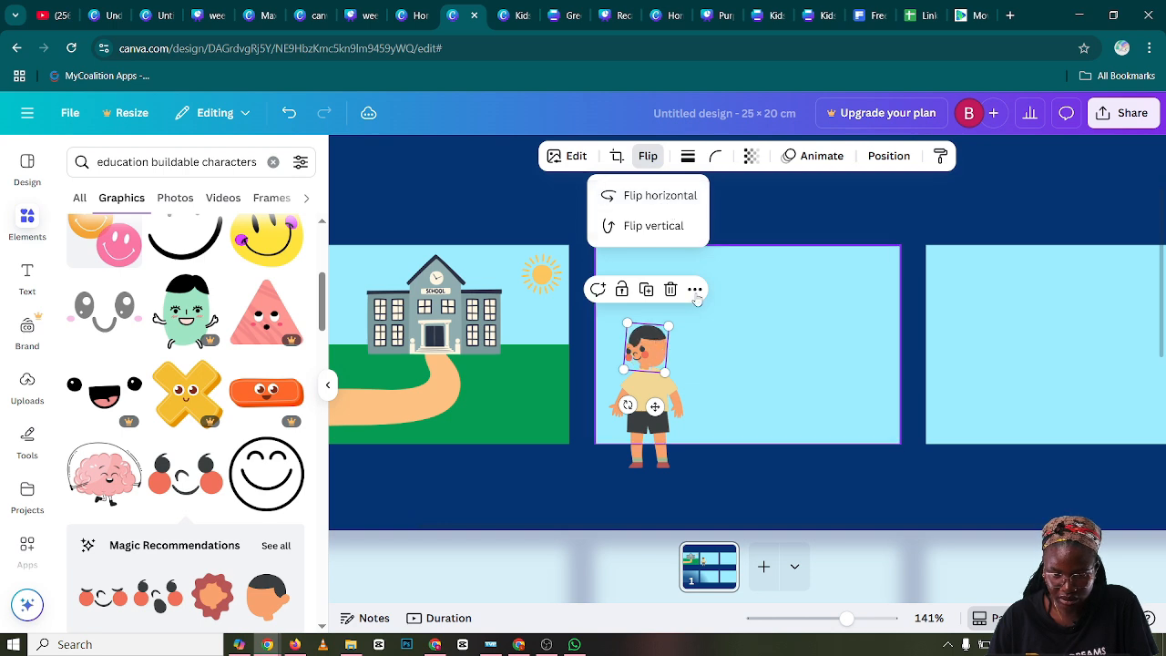
left_click(749, 339)
left_click(641, 363)
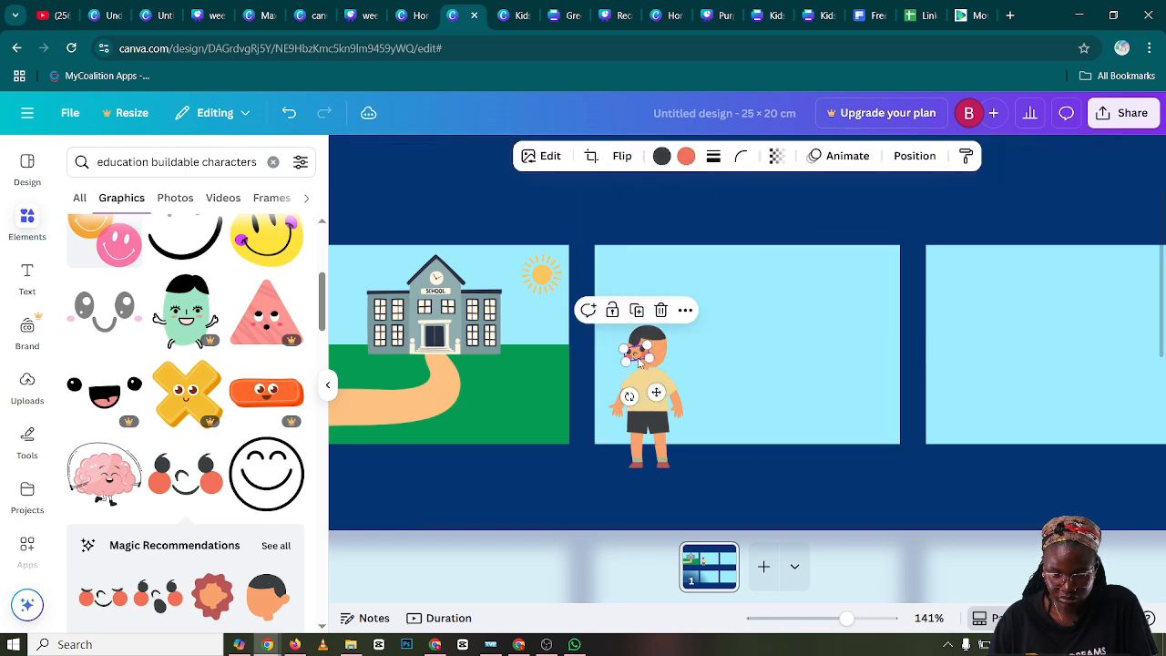
left_click(622, 157)
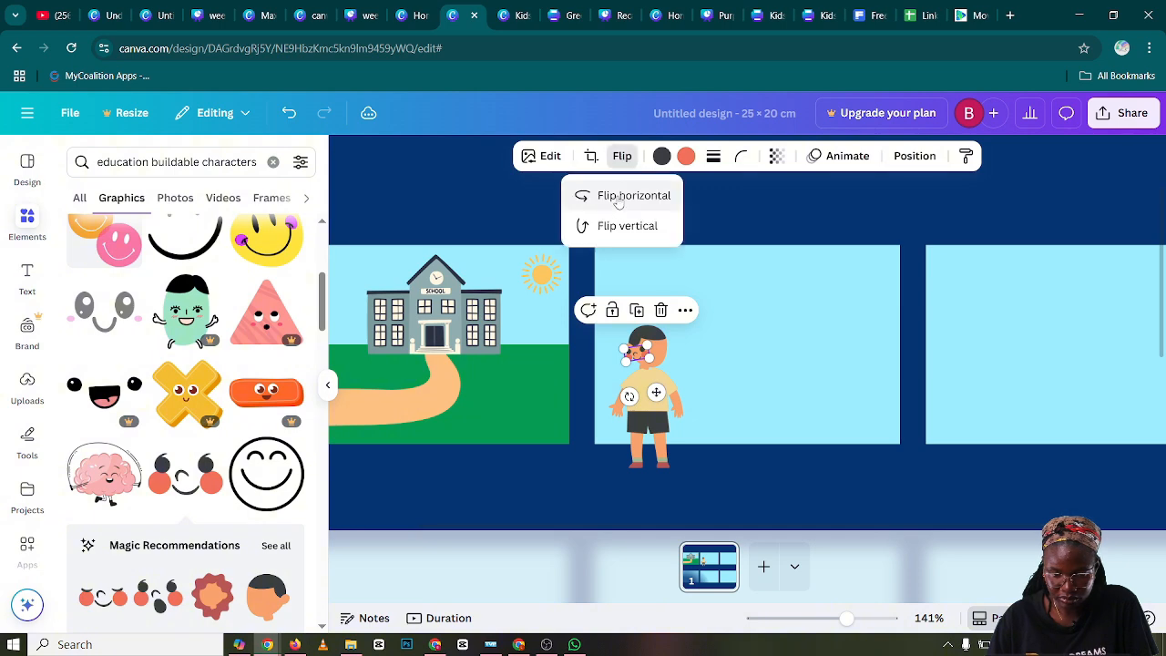
left_click(619, 198)
left_click(755, 323)
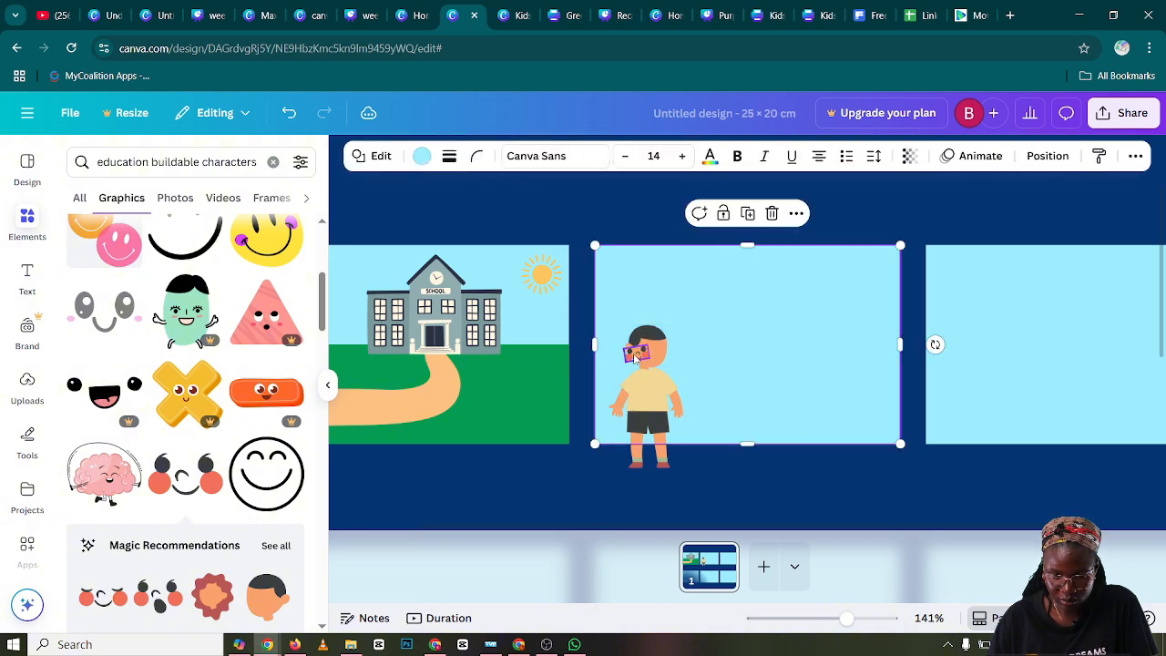
Move the flipped face onto the front of the boy's head and enlarge it slightly to fit
left_click_drag(636, 358, 651, 353)
left_click_drag(652, 353, 647, 350)
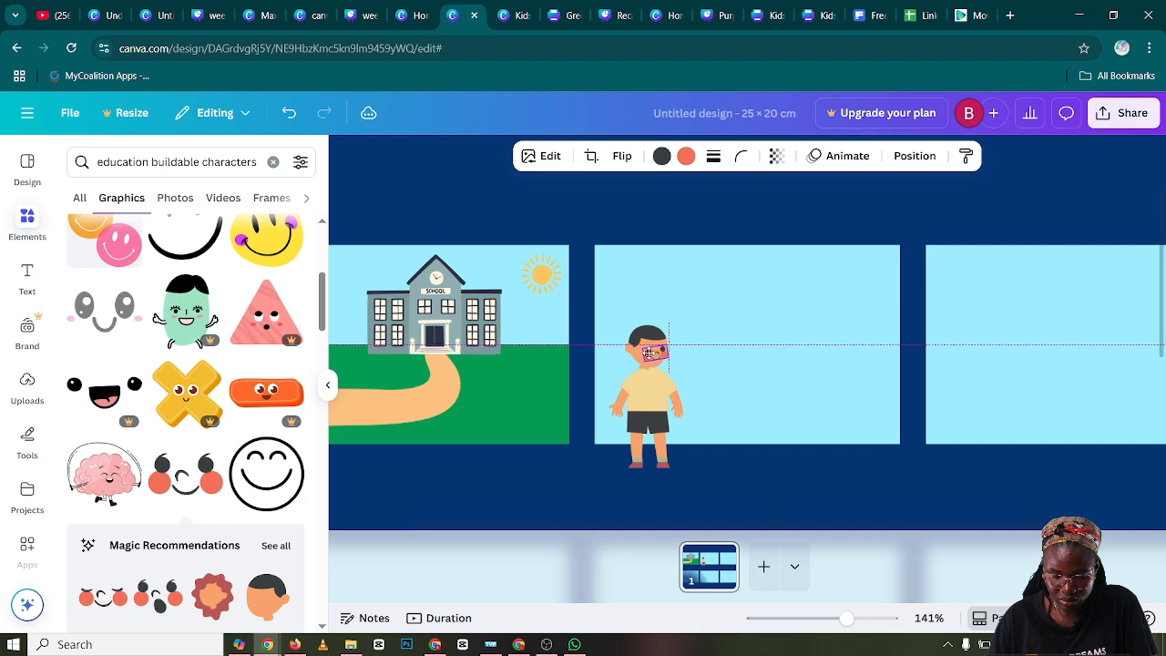
left_click(739, 406)
left_click(659, 360)
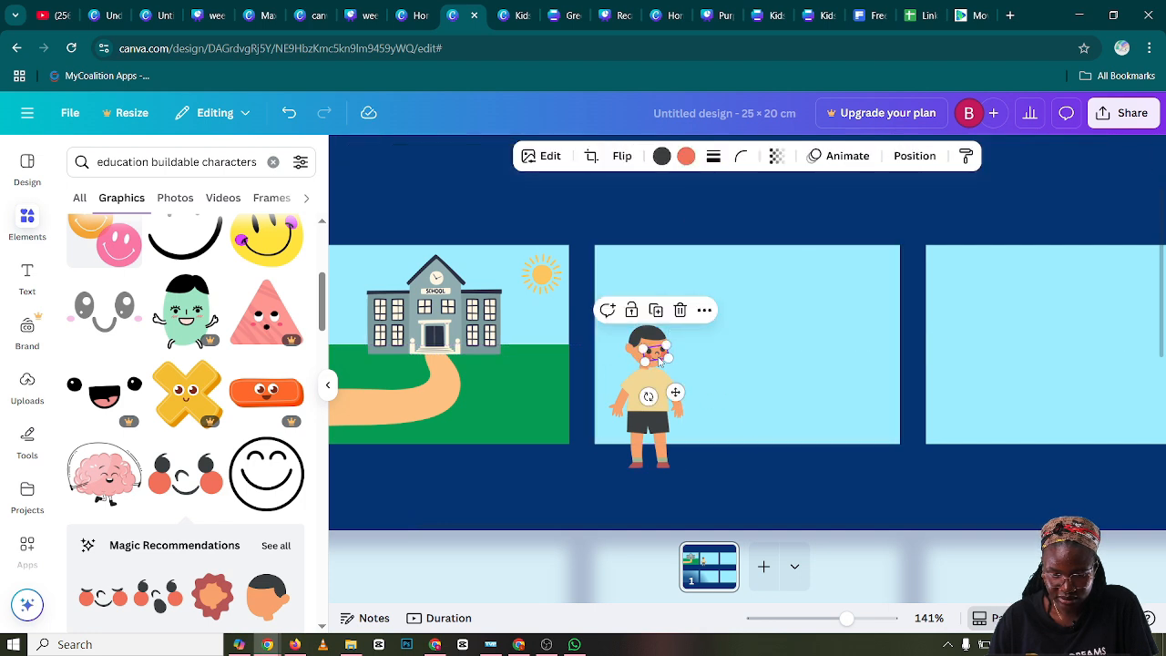
left_click_drag(645, 352, 643, 351)
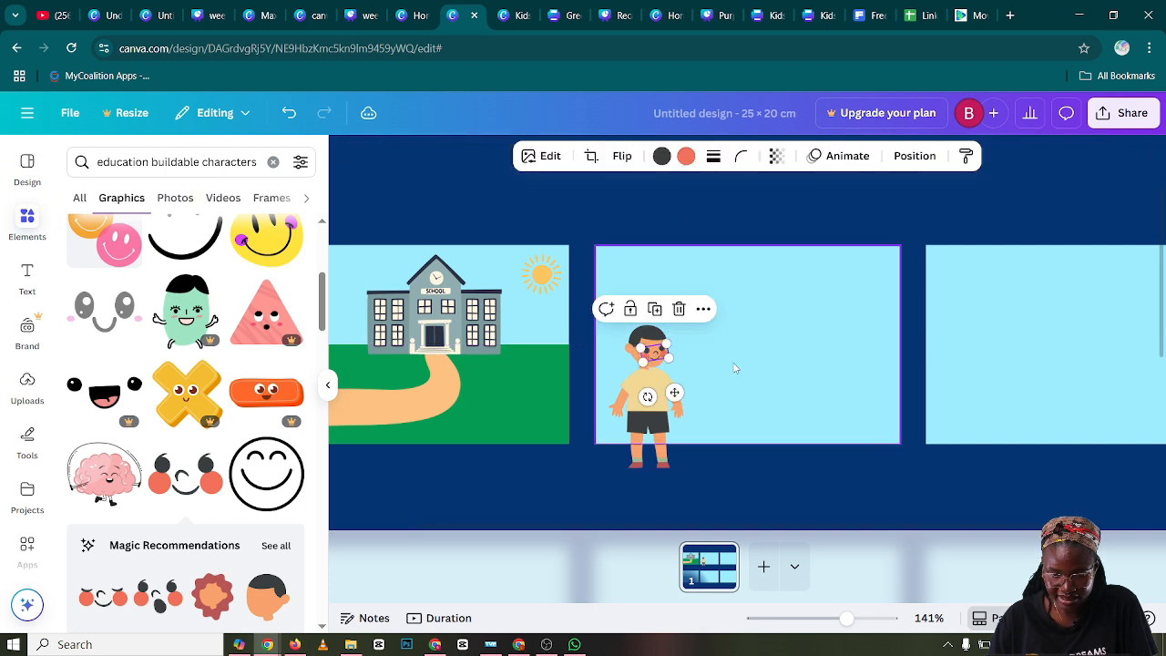
left_click(738, 372)
left_click(644, 351)
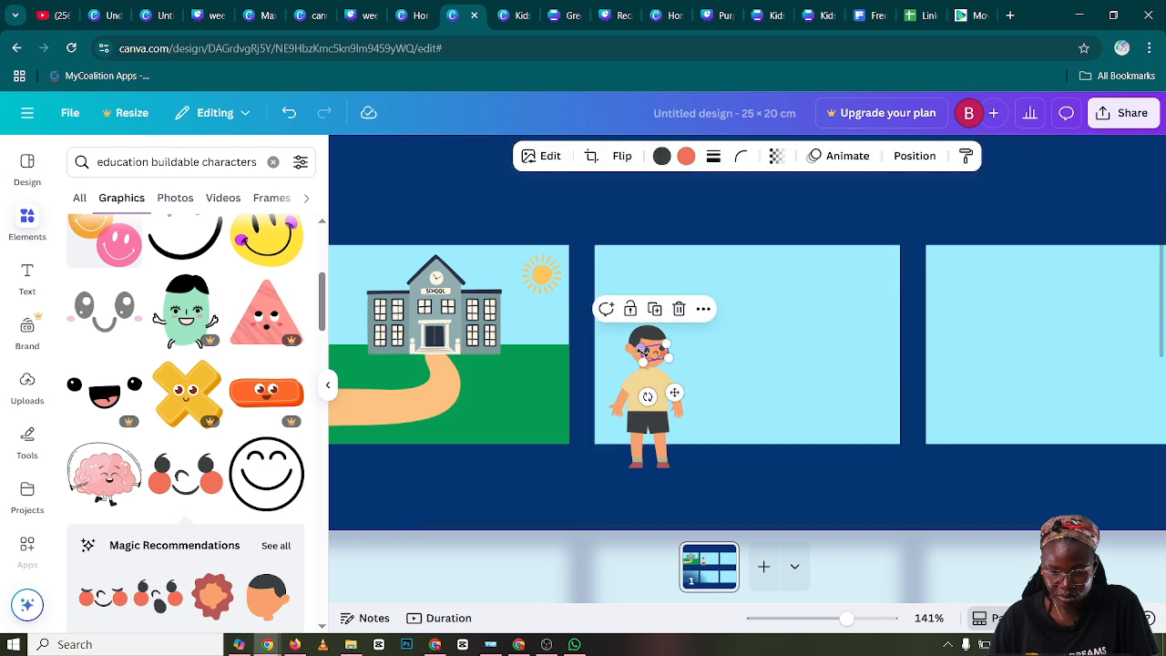
left_click_drag(640, 348, 640, 347)
left_click(707, 358)
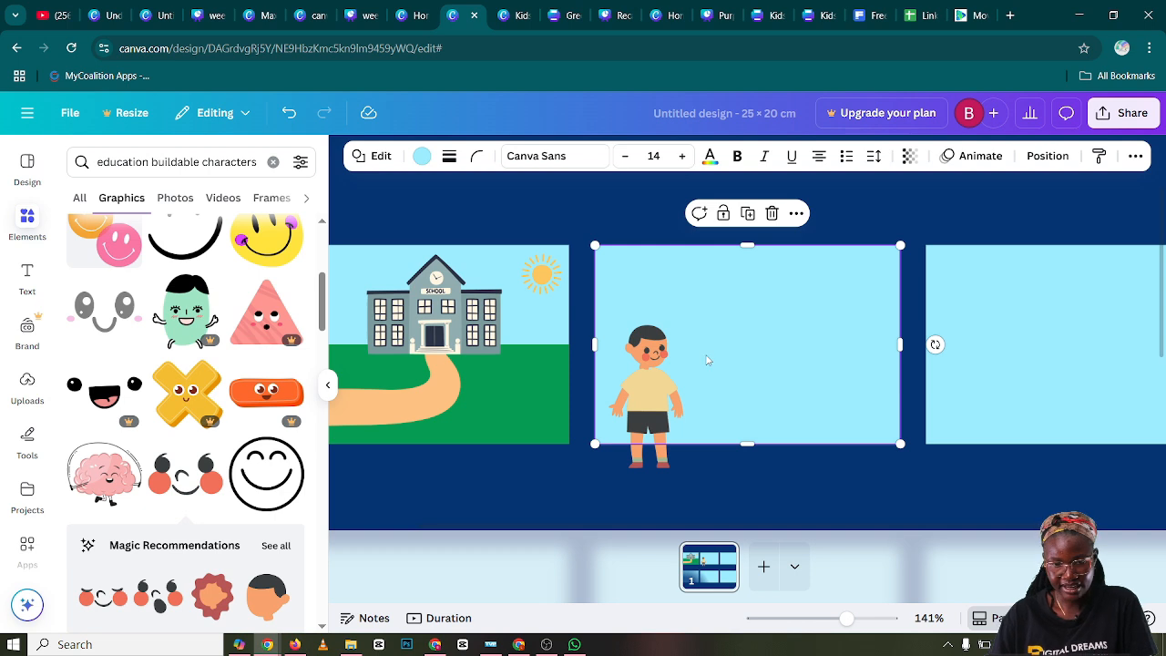
Rotate the boy's head slightly counterclockwise and tilt the happy face to match it
left_click(648, 343)
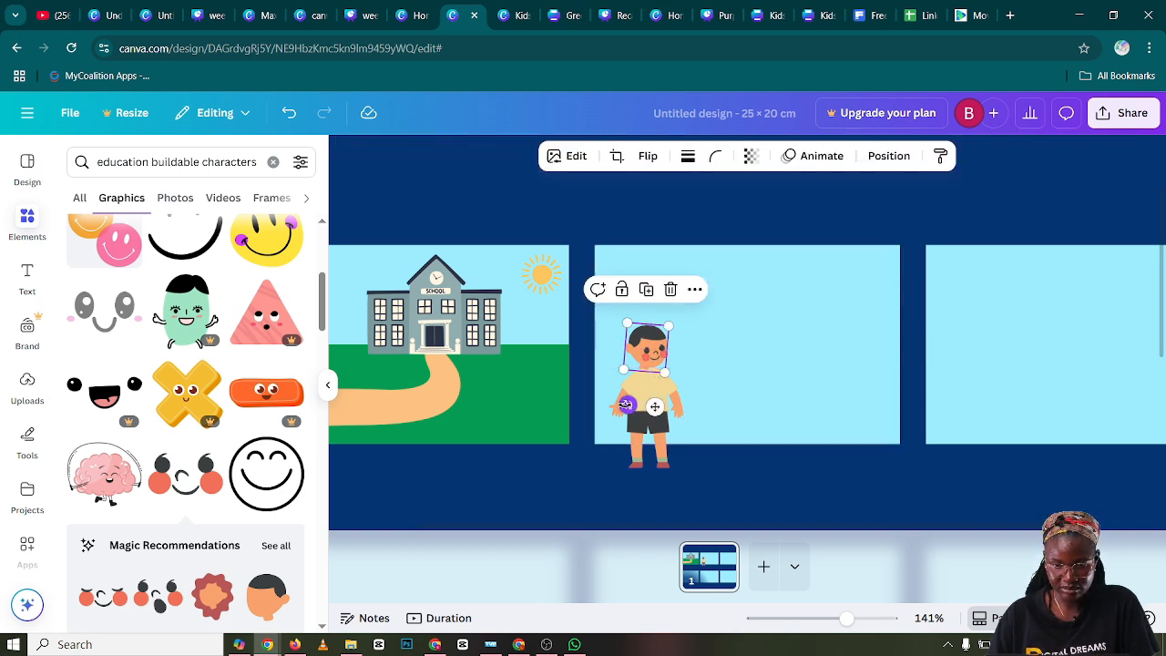
mouse_move(627, 404)
left_mouse_down()
mouse_move(637, 413)
mouse_move(651, 401)
left_mouse_up()
left_click(734, 353)
left_click(660, 358)
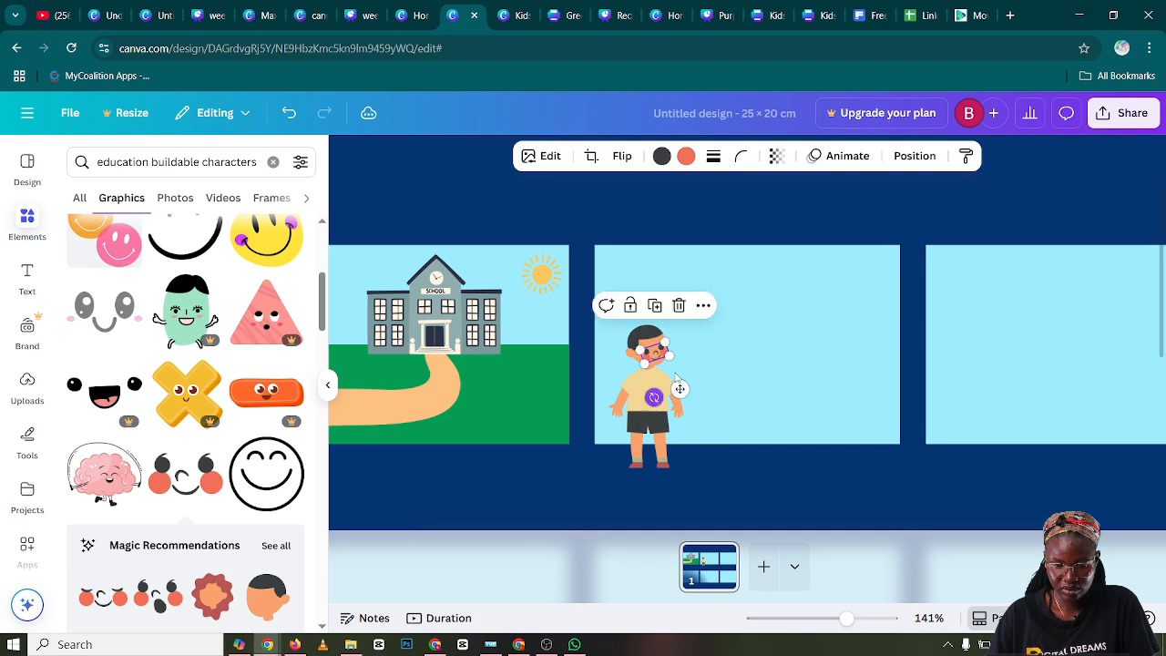
left_click(734, 329)
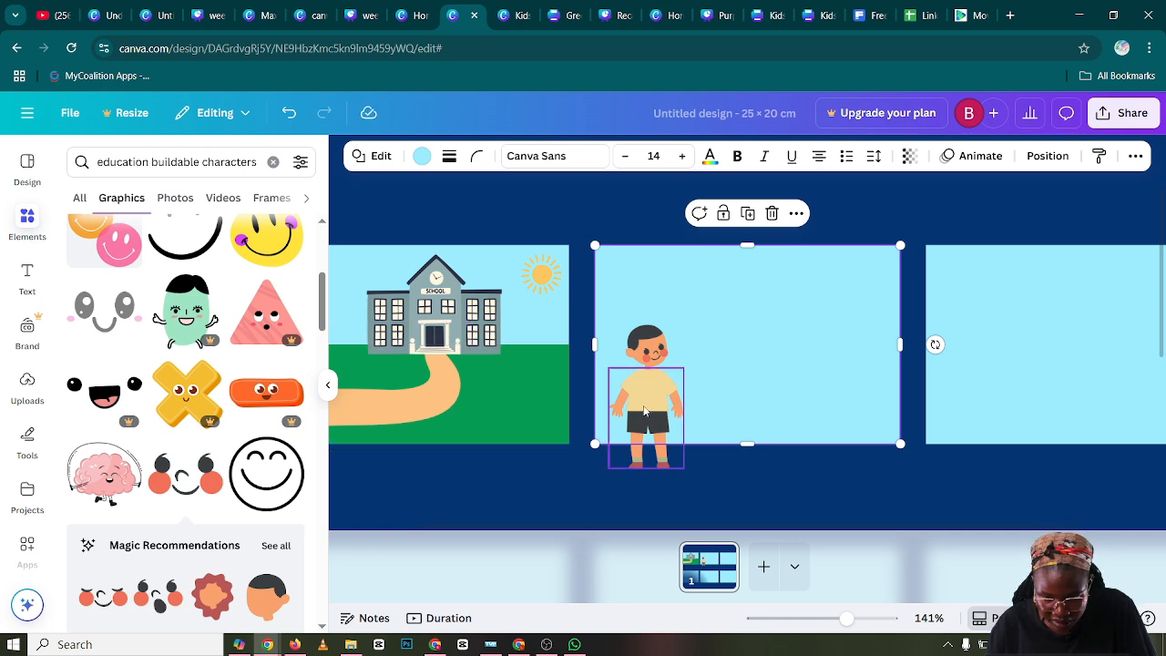
Undo the accidental move of the second panel's light blue background
left_click(758, 383)
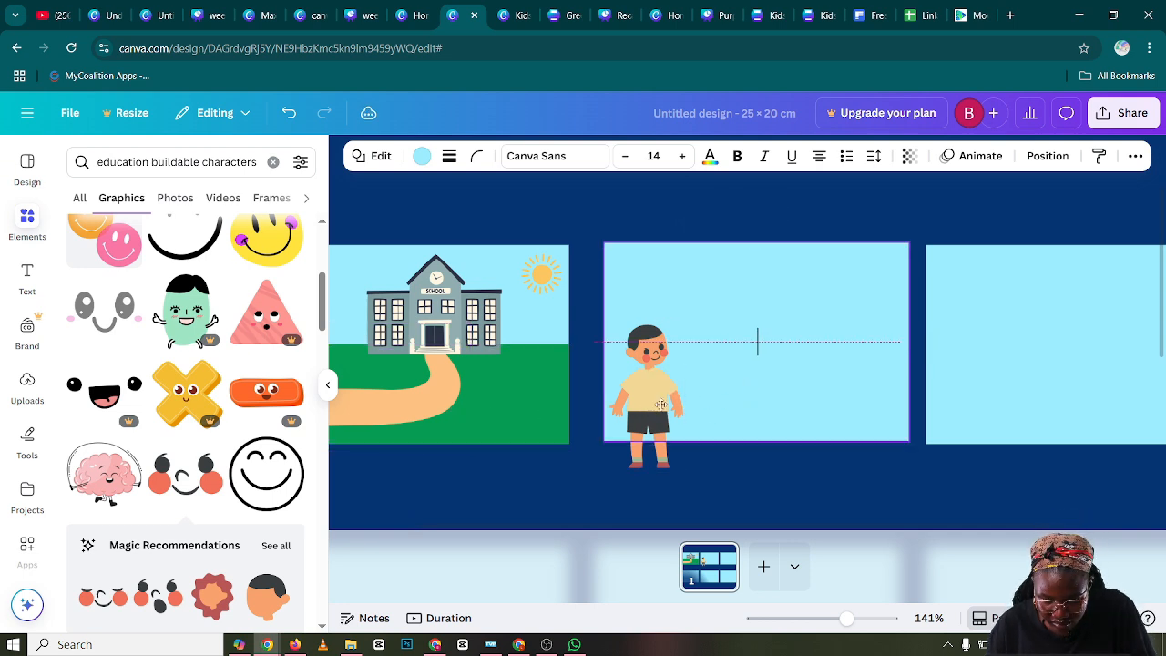
key("ctrl+z")
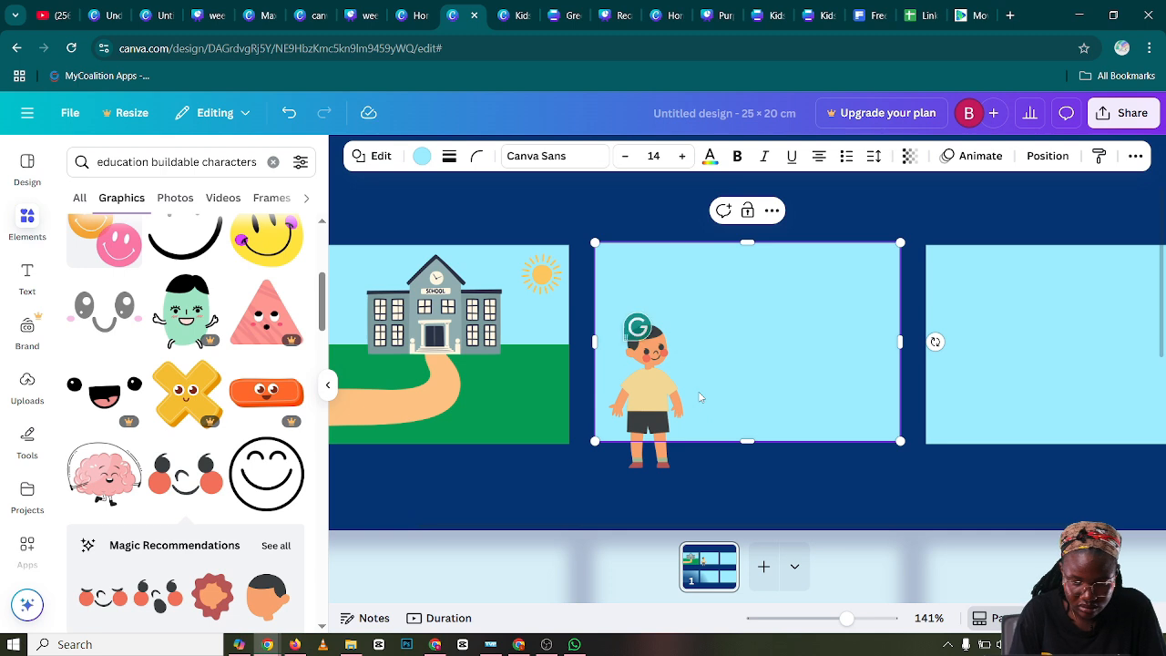
Nudge the boy's body in the second panel closer to the head and enlarge it slightly
left_click(645, 407)
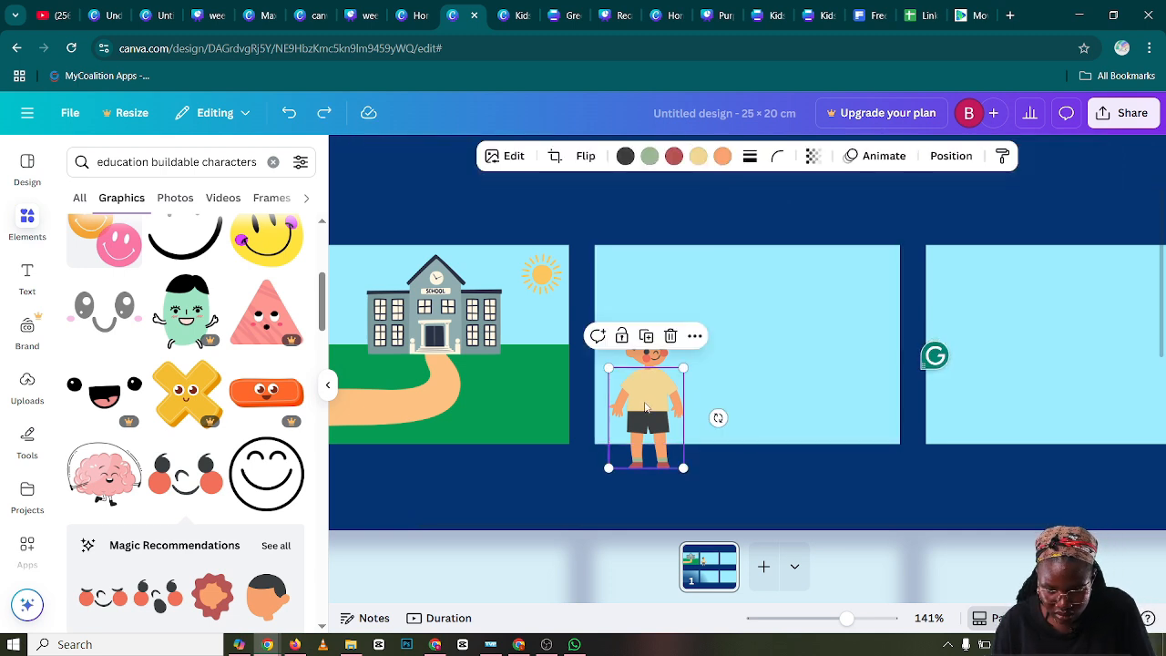
left_click_drag(645, 407, 646, 405)
left_click(763, 393)
left_click(660, 410)
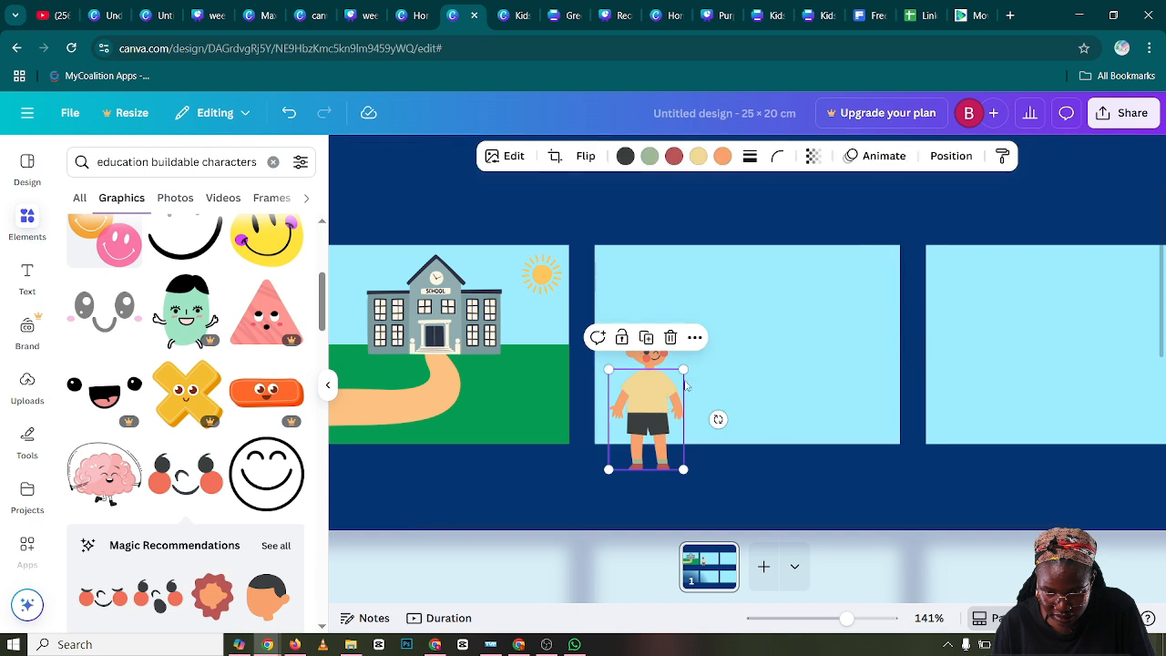
left_click_drag(685, 369, 690, 372)
left_click(752, 394)
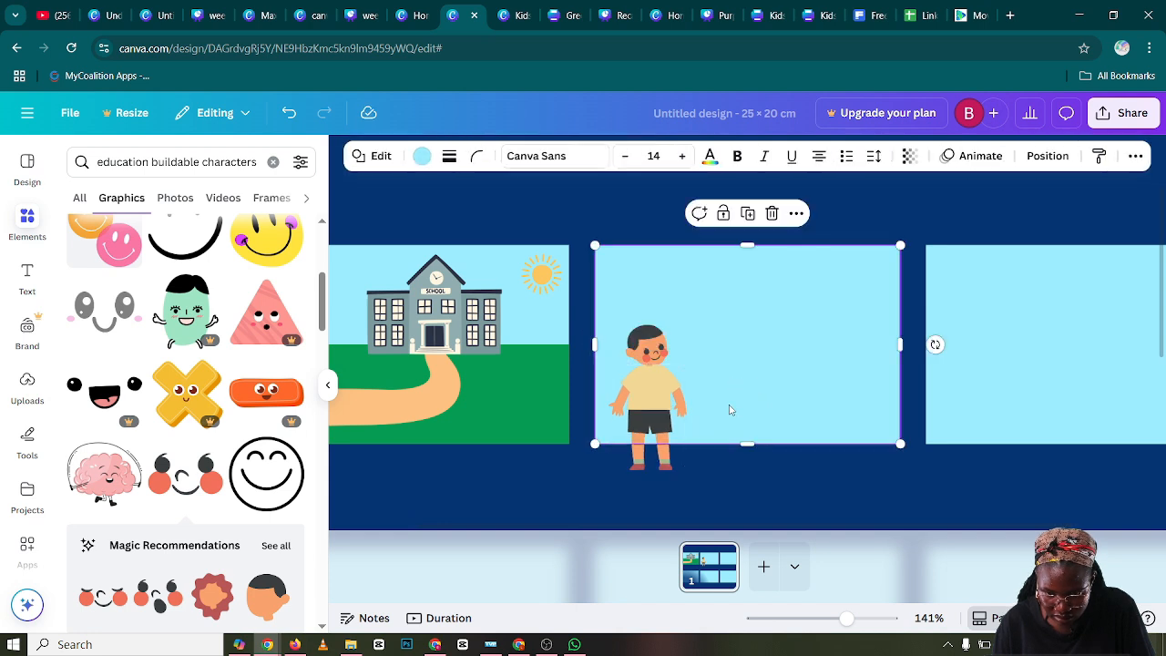
Undo the accidental shift of the second panel's light blue background and lock that background in place
left_click_drag(660, 402, 664, 410)
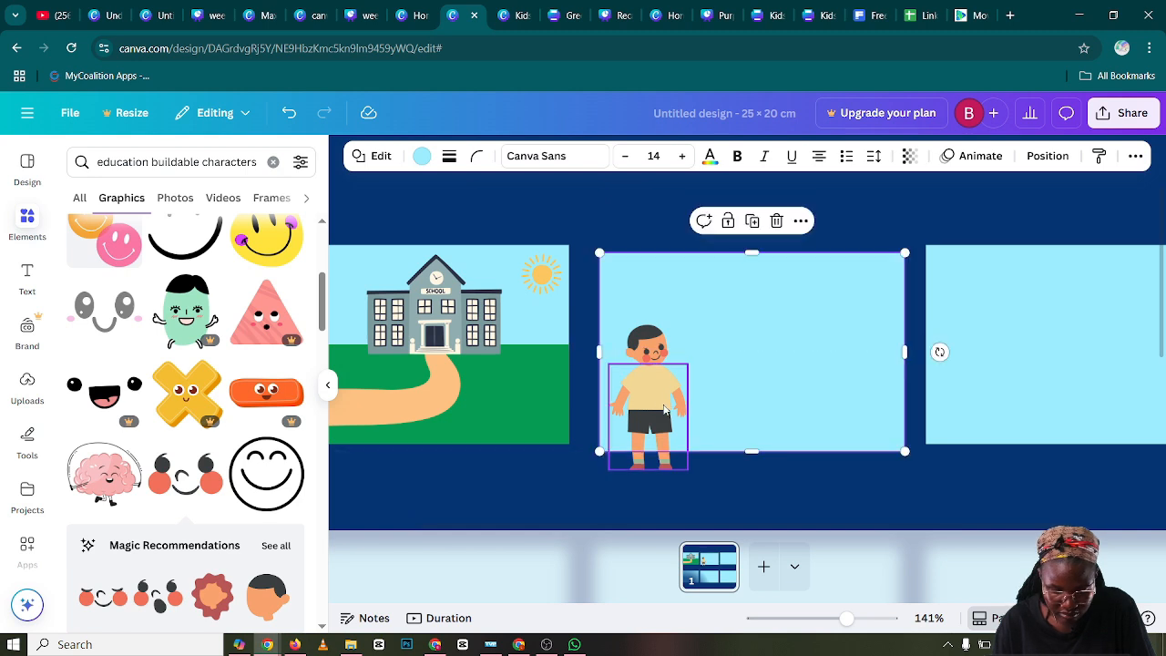
key("ctrl+z")
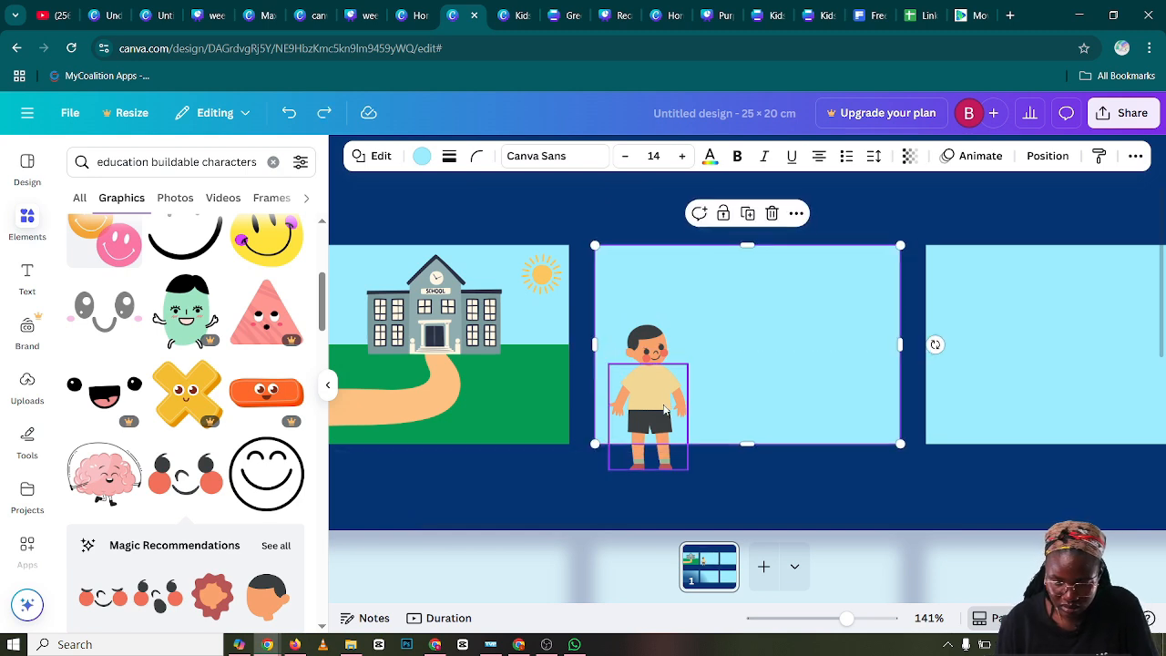
left_click(669, 410)
left_click(763, 377)
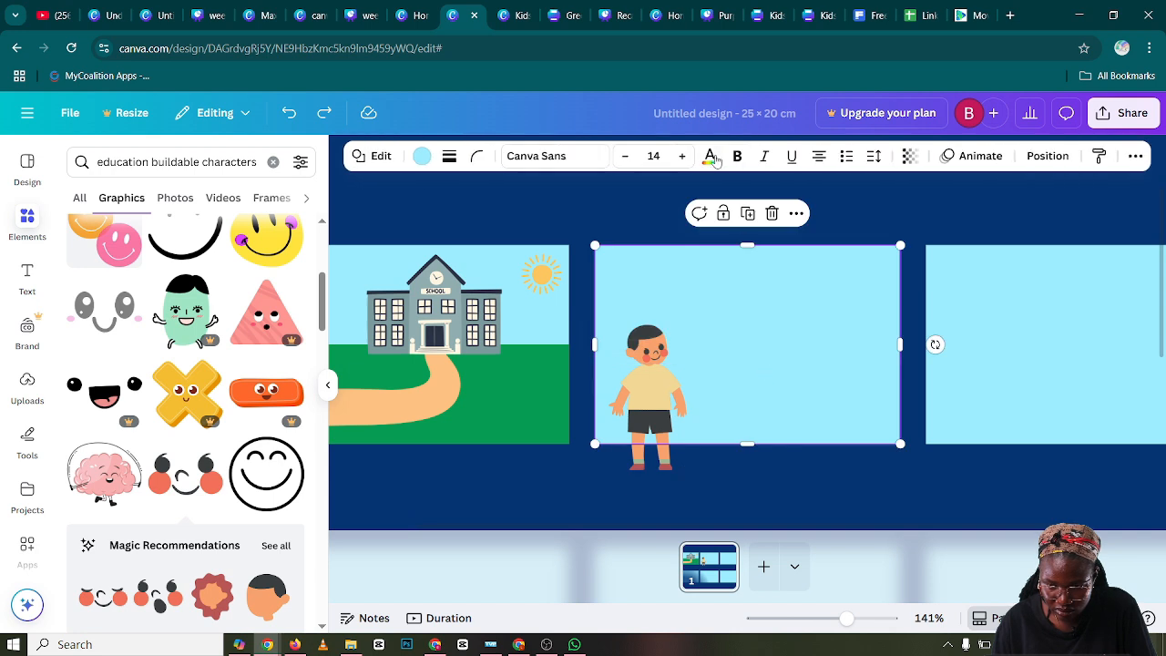
left_click(724, 213)
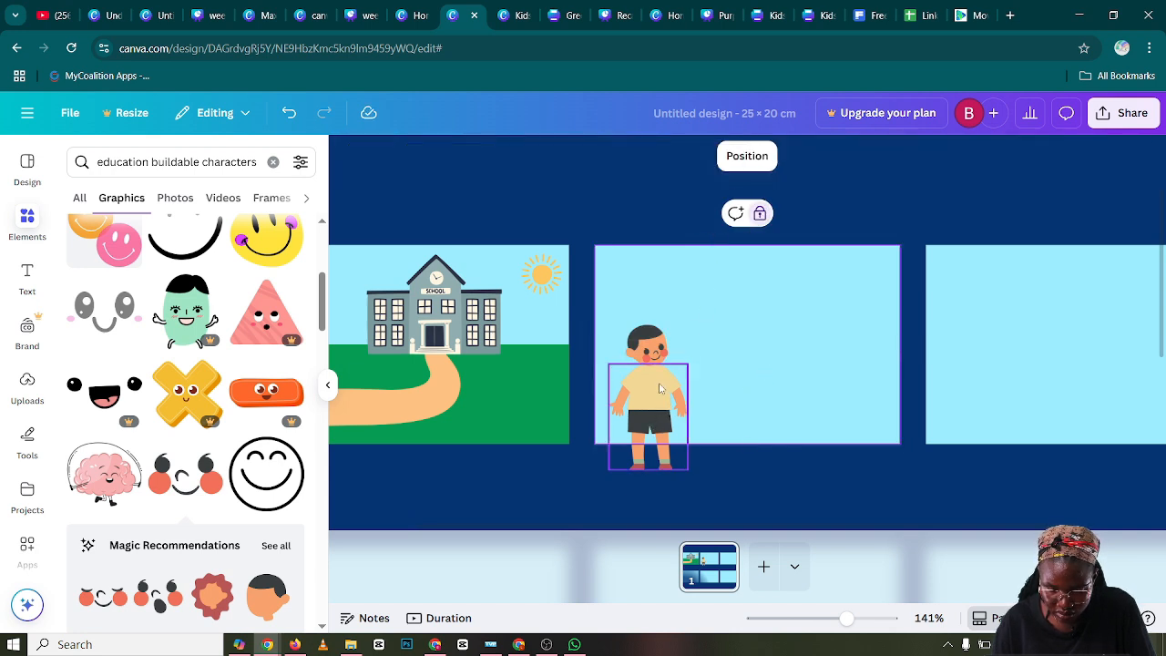
Move the boy's body slightly down so the neck shows above the shirt
left_click(649, 413)
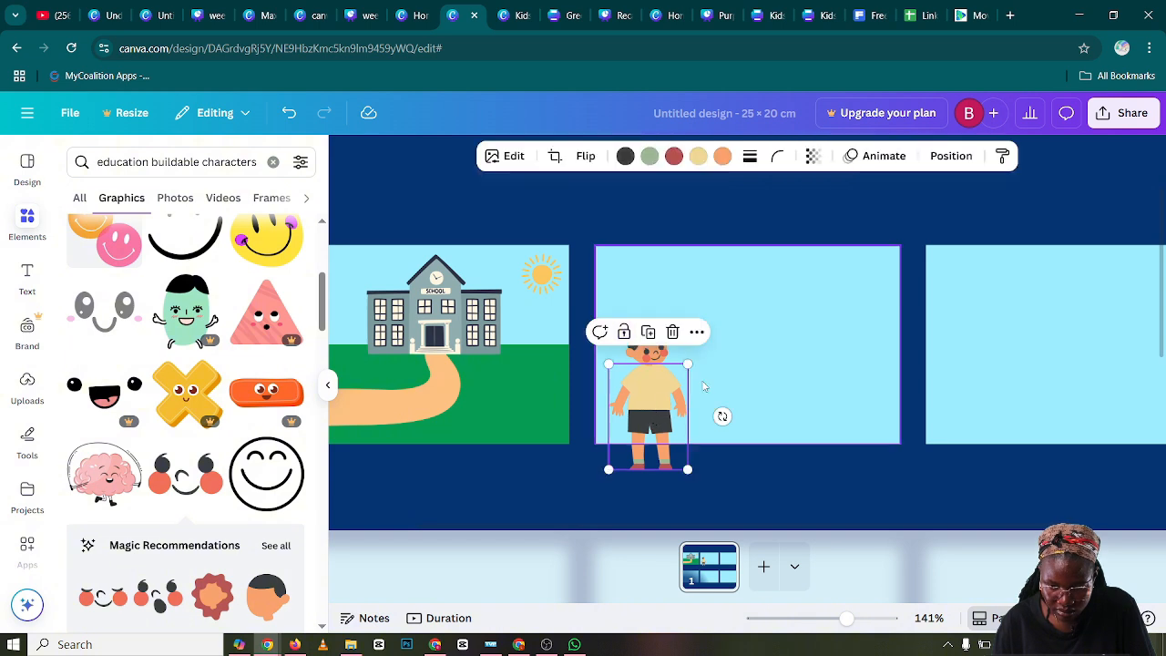
left_click_drag(639, 392, 644, 400)
left_click(753, 410)
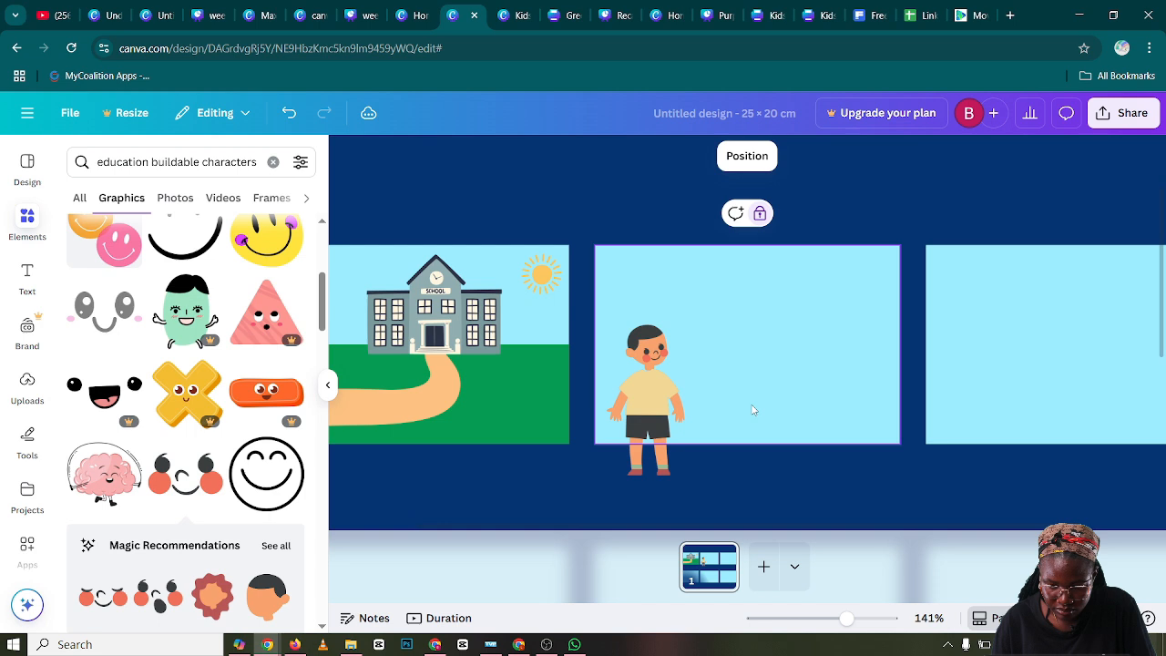
Flip the boy's body horizontally and realign it under the head
left_click(647, 416)
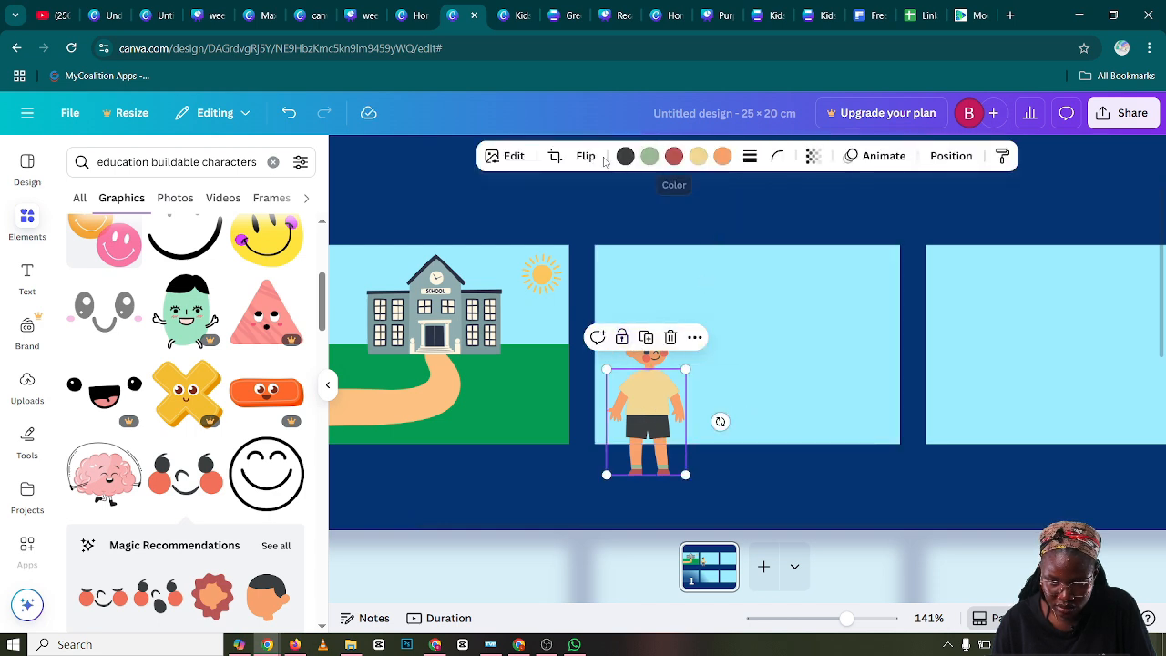
left_click(588, 162)
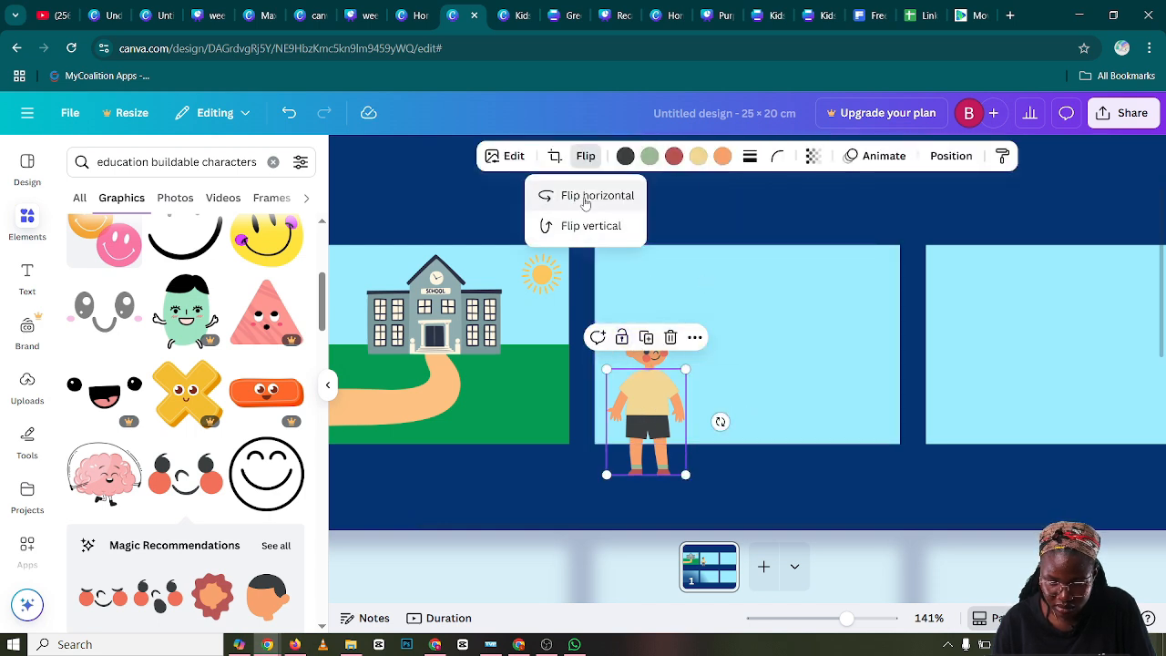
left_click(783, 416)
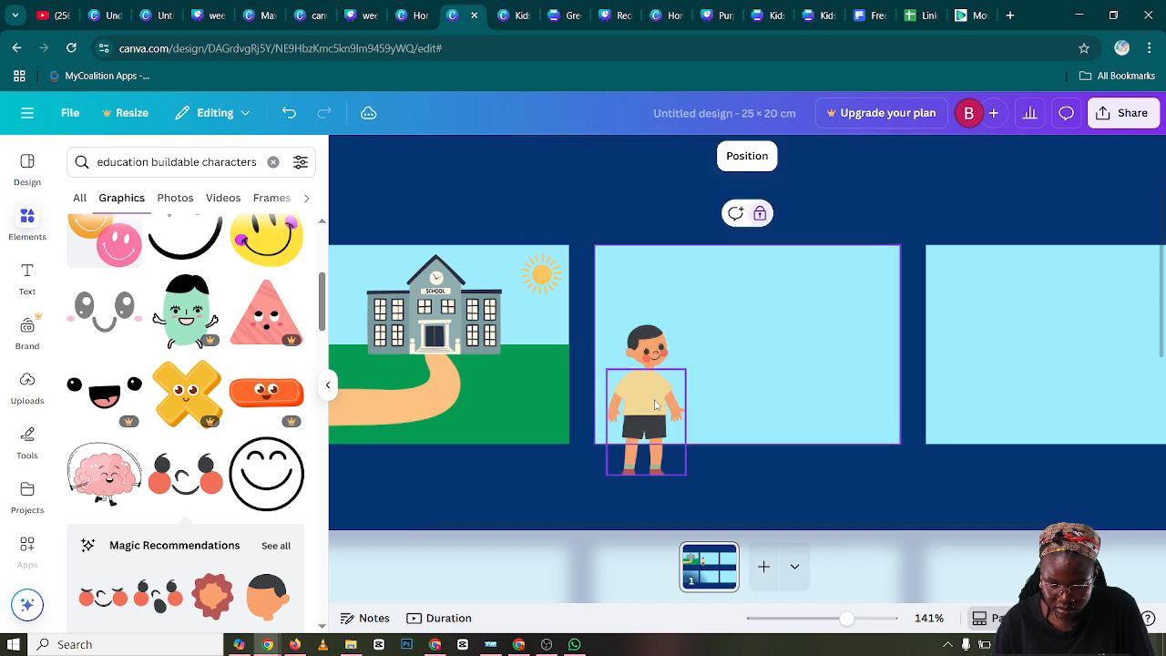
left_click(628, 414)
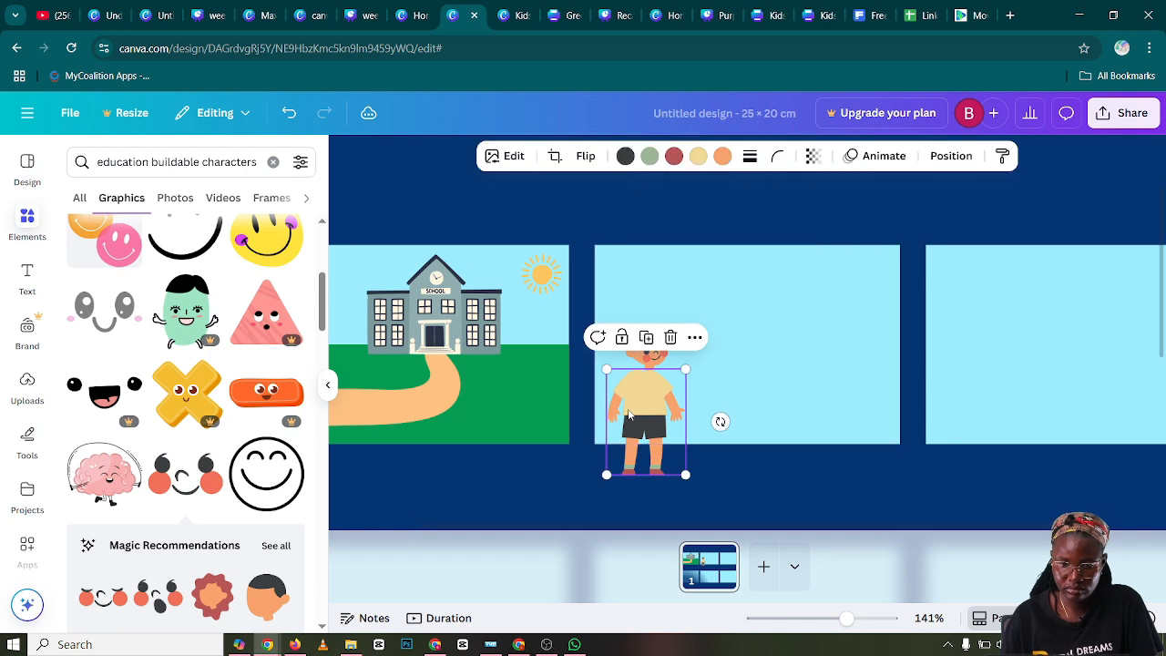
left_click_drag(628, 415, 643, 407)
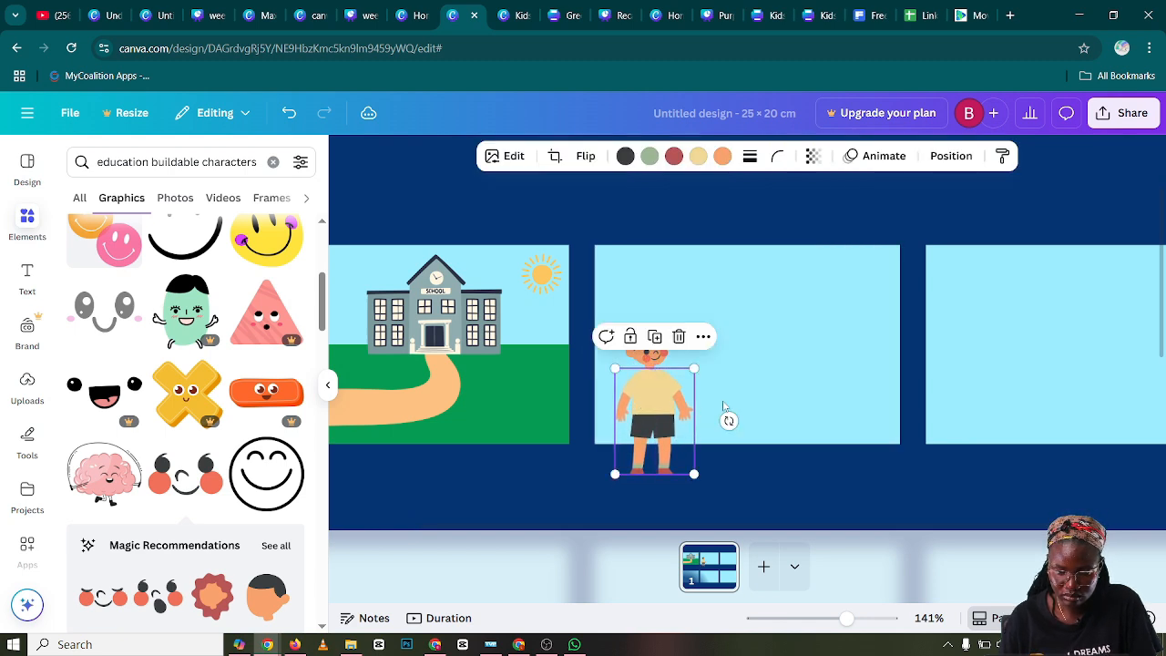
left_click(726, 416)
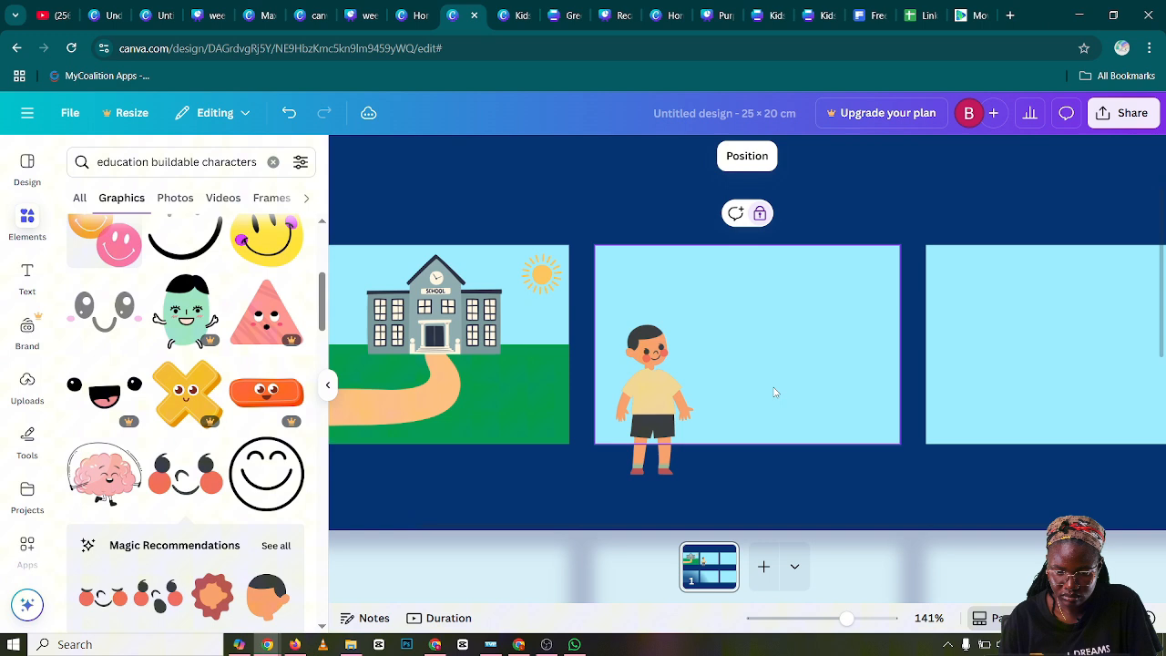
Enlarge the boy's head slightly to suit the body
left_click(643, 346)
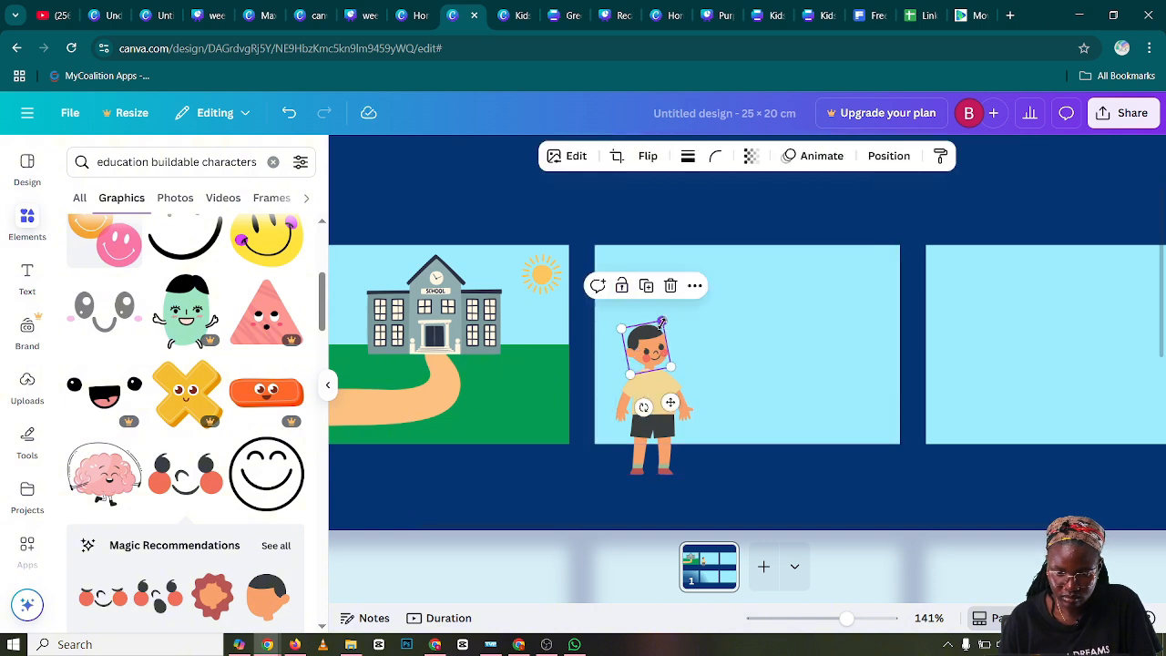
left_click_drag(662, 322, 665, 318)
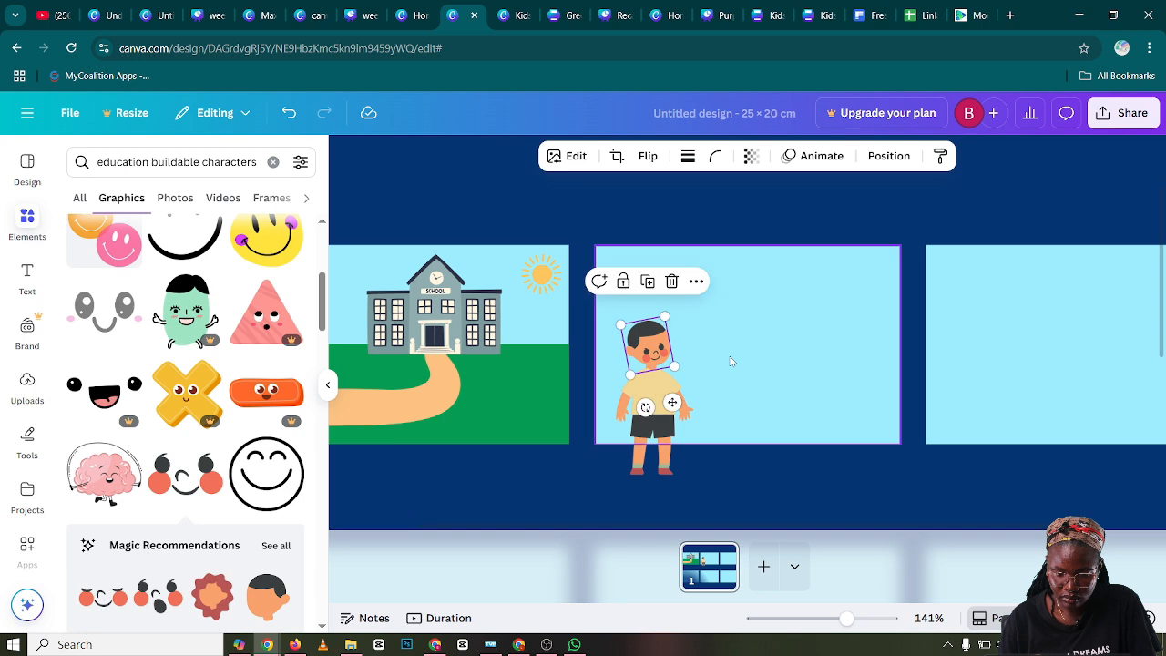
left_click(722, 398)
Reposition the happy face on the front of the boy's head and tilt it to about -11°
left_click(656, 357)
mouse_move(656, 357)
left_mouse_down()
mouse_move(667, 343)
mouse_move(642, 348)
mouse_move(663, 352)
left_mouse_up()
left_click(733, 361)
left_click(672, 361)
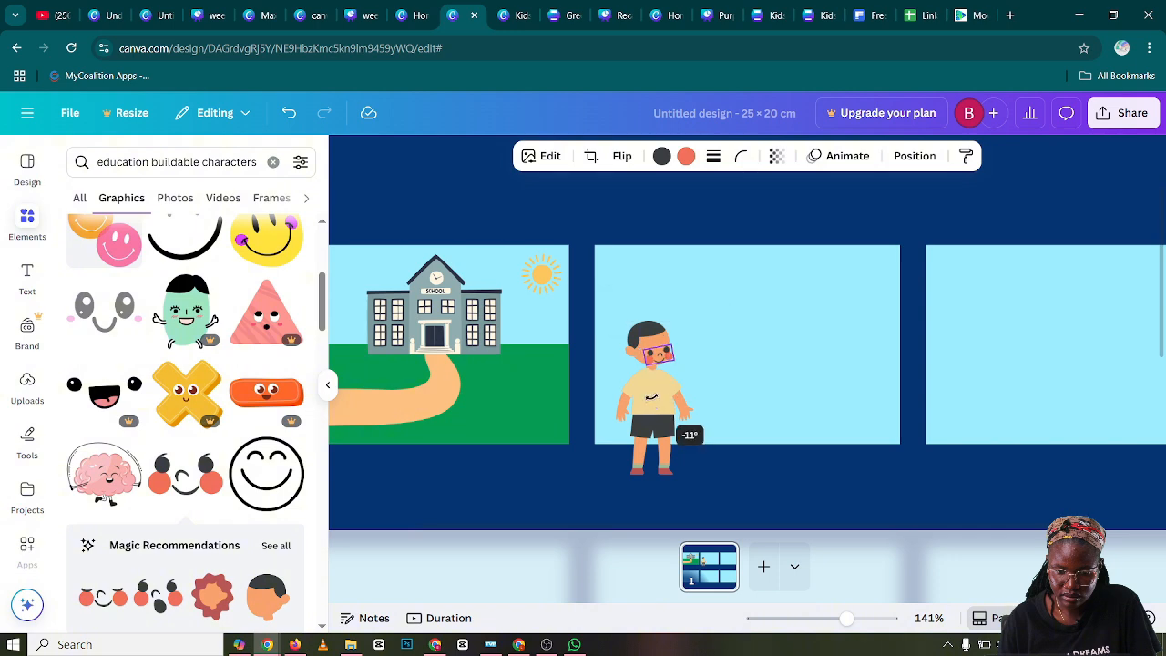
left_click(710, 360)
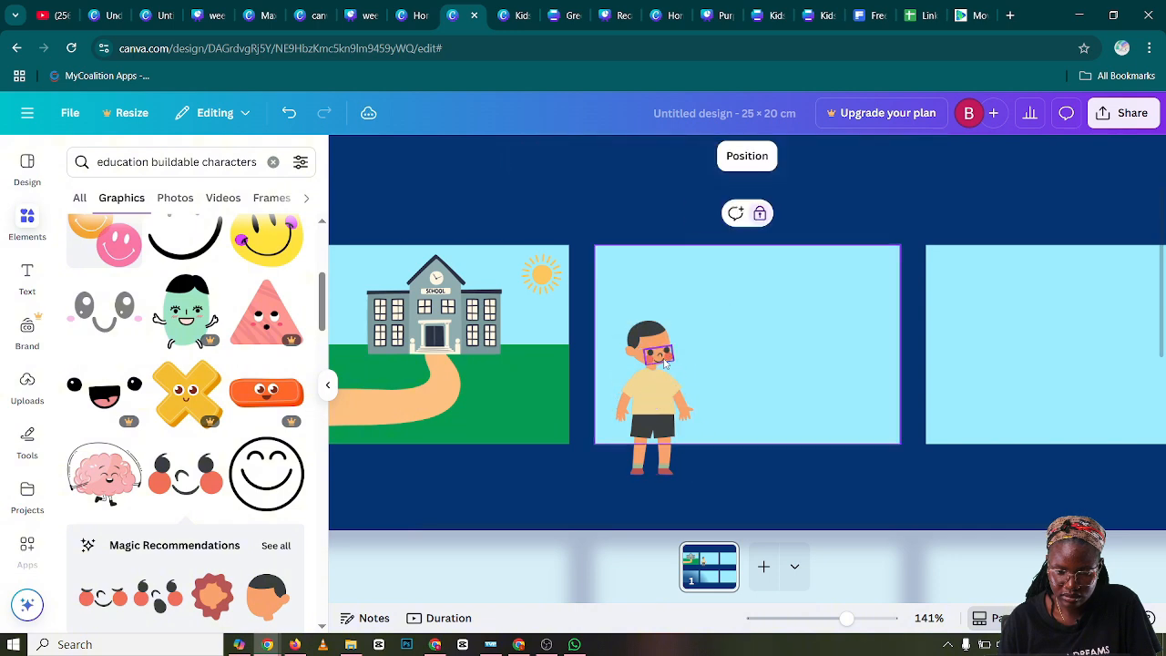
left_click_drag(660, 355, 660, 355)
left_click(720, 369)
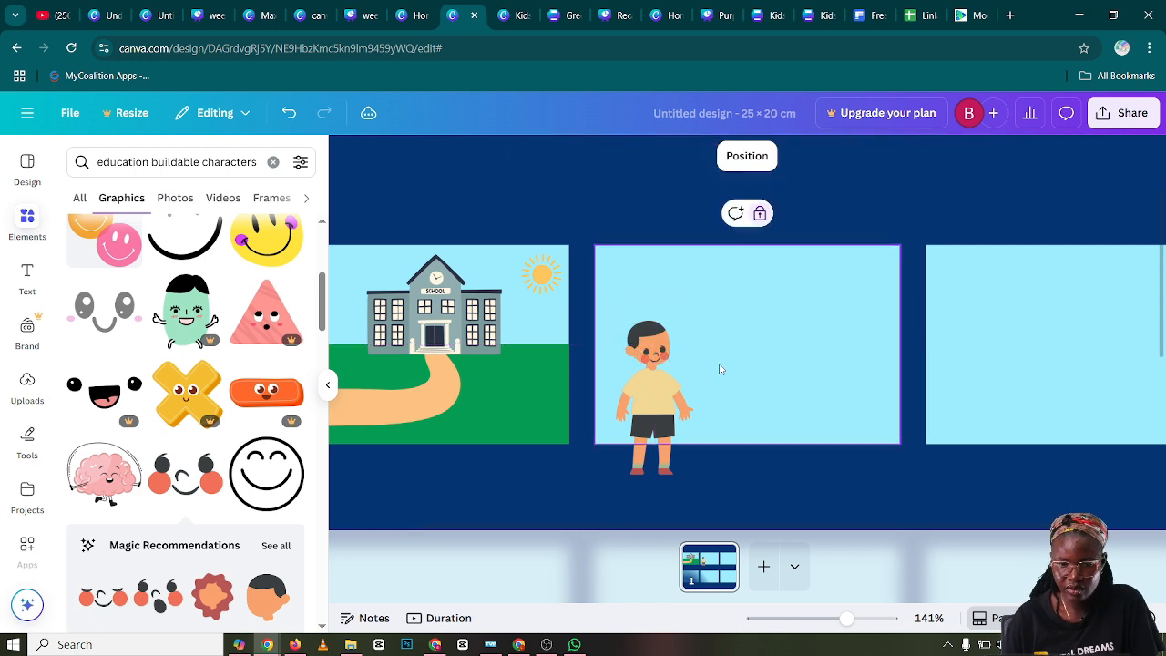
Enlarge the happy face slightly on the boy's head
left_click(669, 359)
left_click_drag(668, 346, 675, 340)
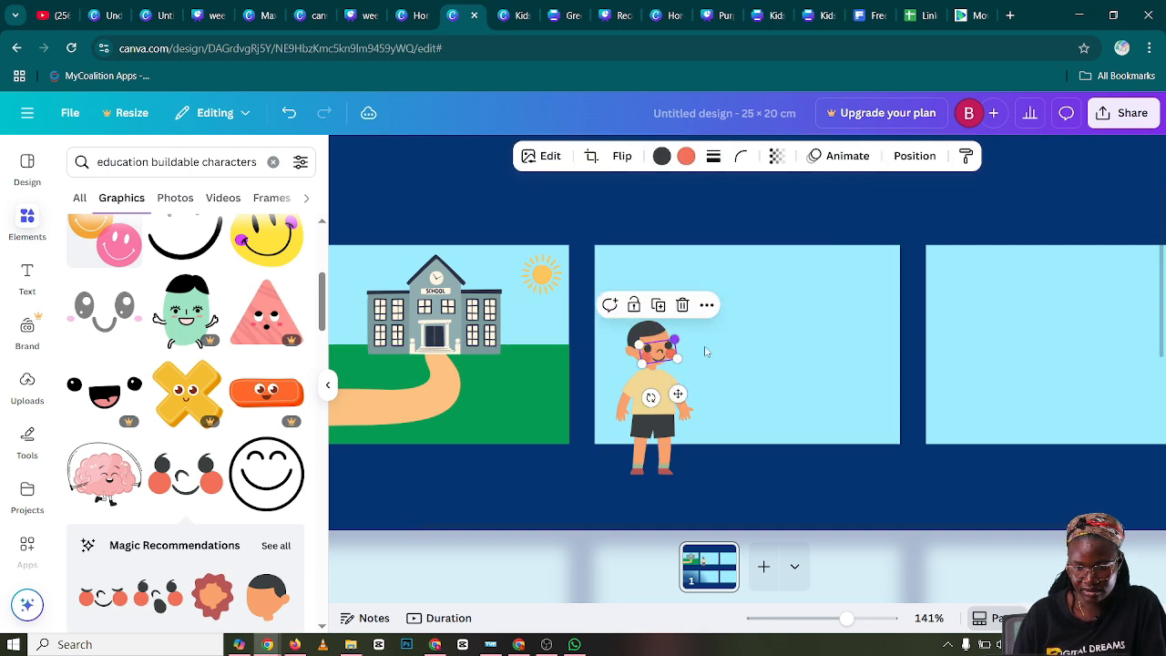
left_click(715, 359)
Enlarge the boy's head a little more and shift the happy face back inside its outline
left_click(649, 338)
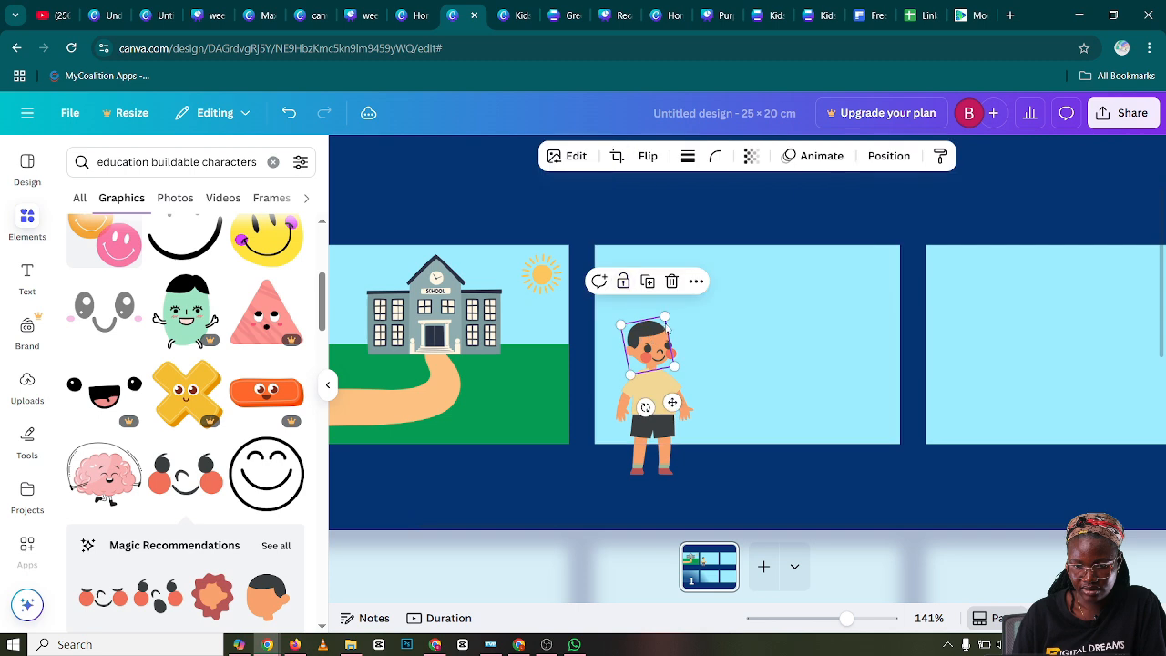
left_click_drag(666, 314, 671, 313)
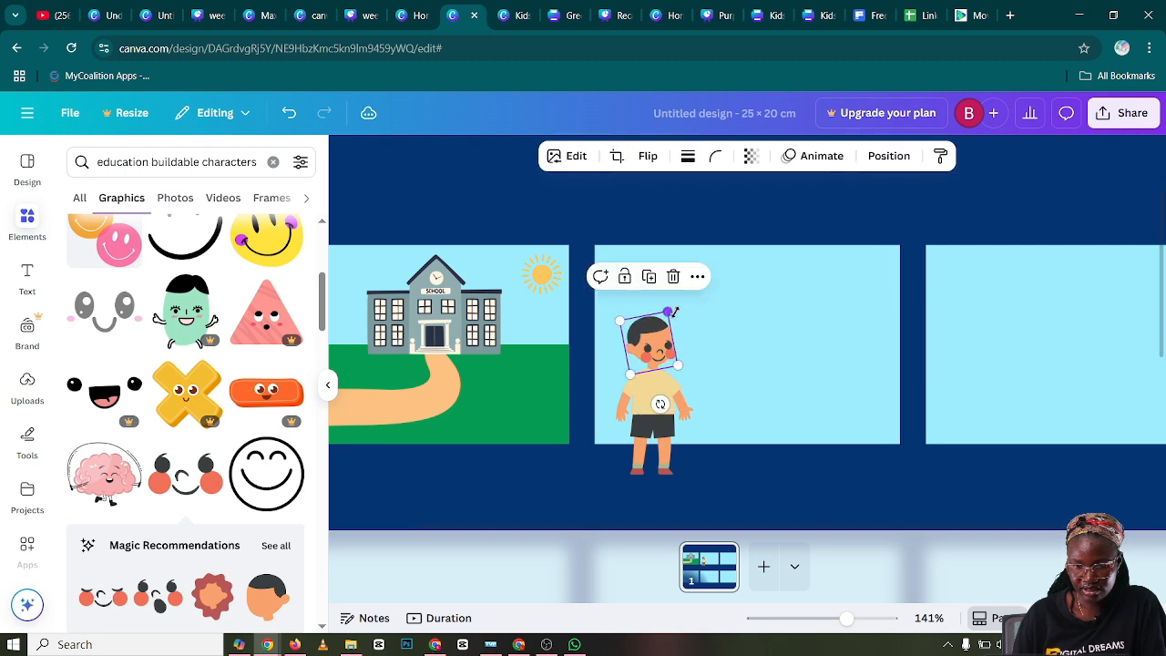
left_click(745, 407)
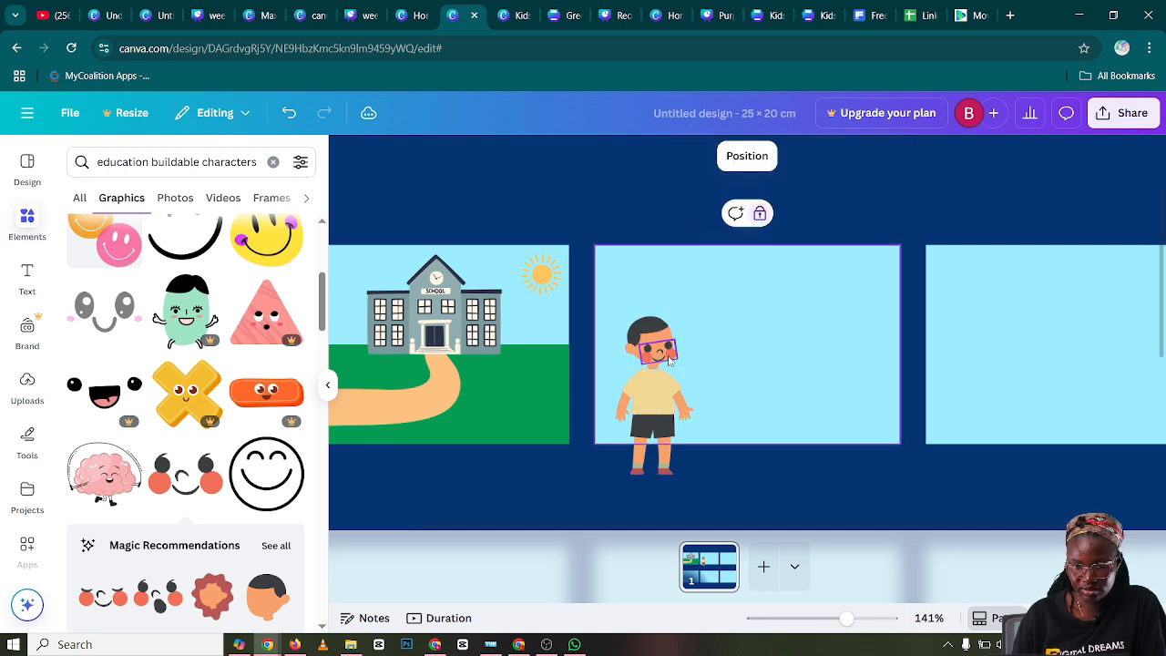
left_click(671, 358)
left_click(743, 391)
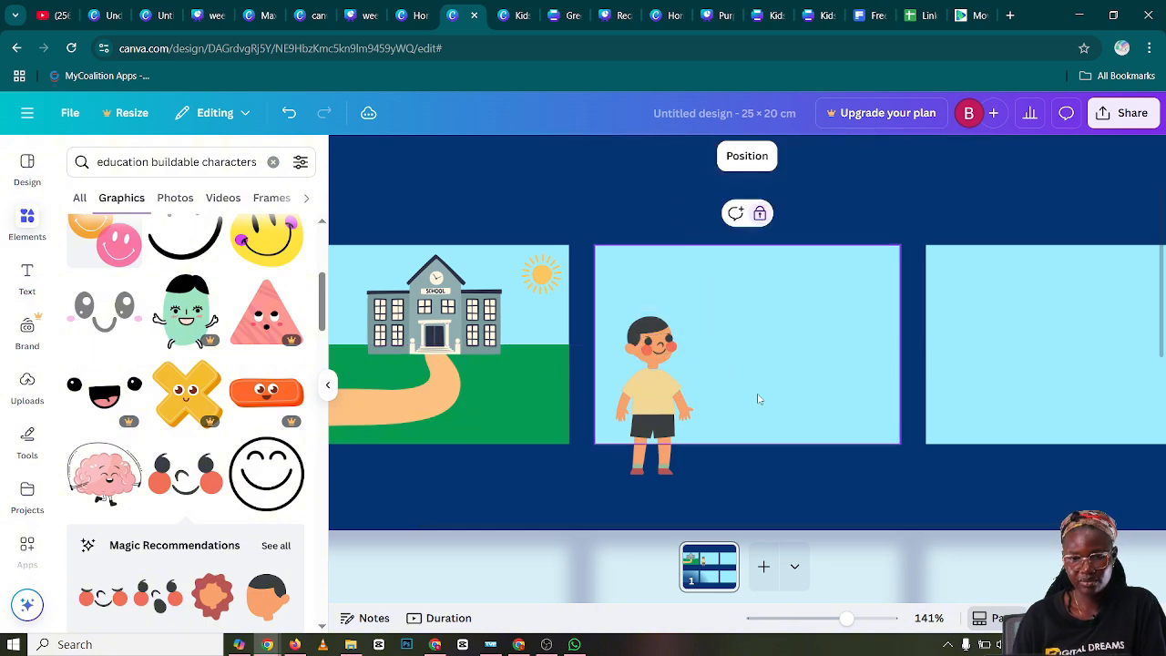
left_click(660, 400)
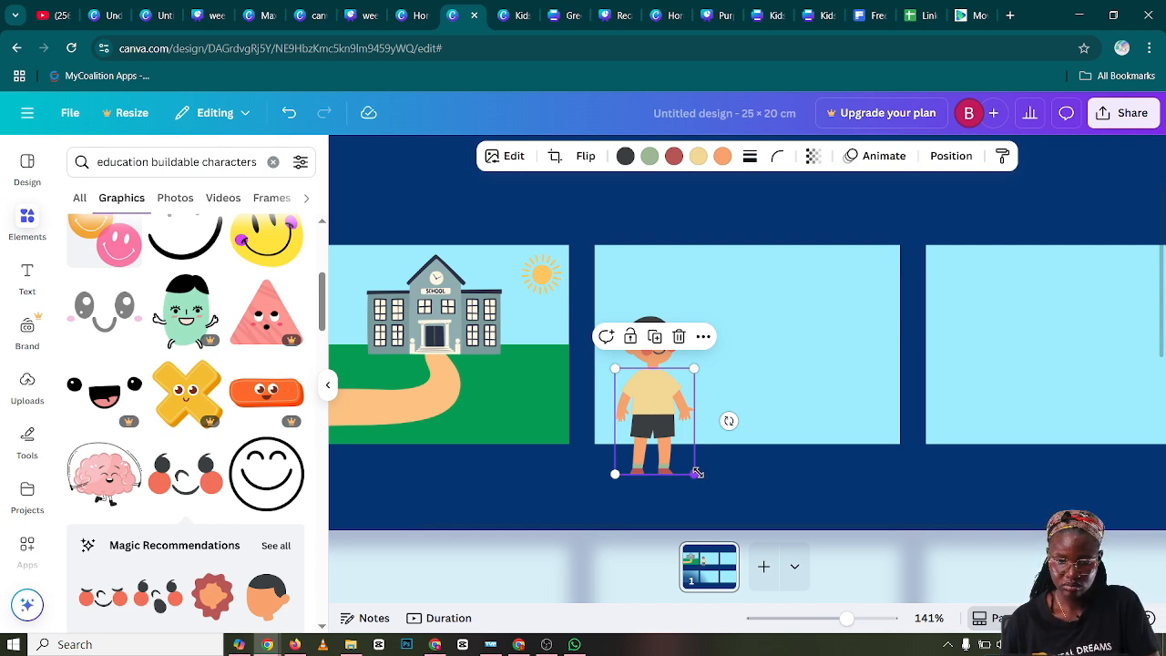
left_click_drag(697, 474, 698, 477)
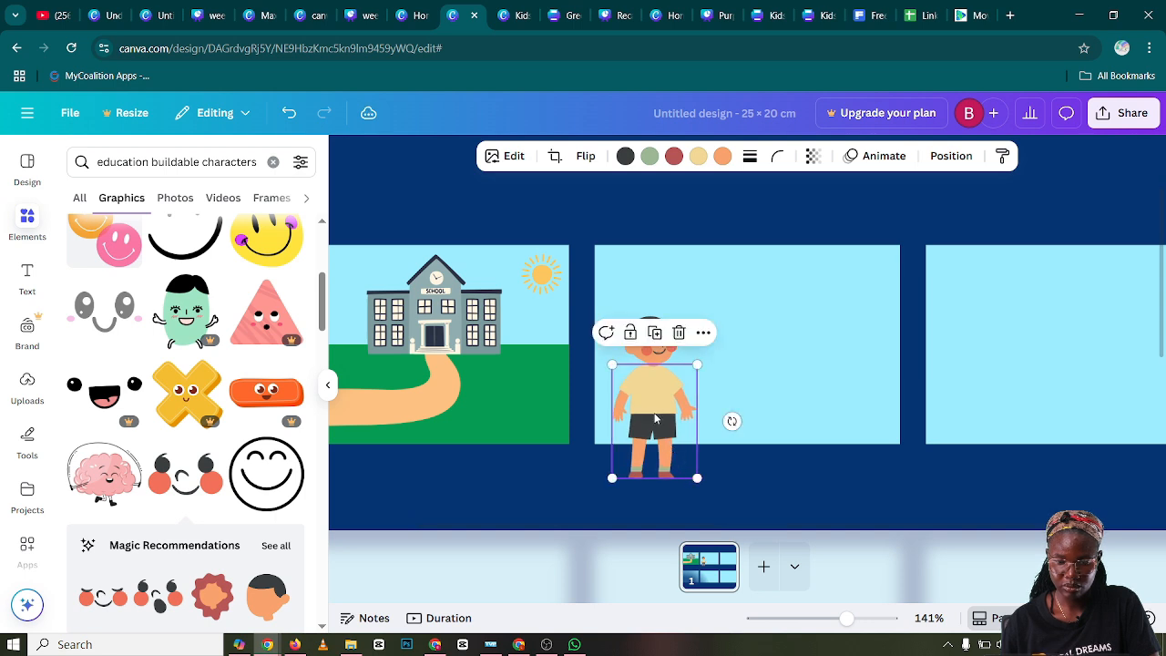
left_click_drag(652, 398, 651, 390)
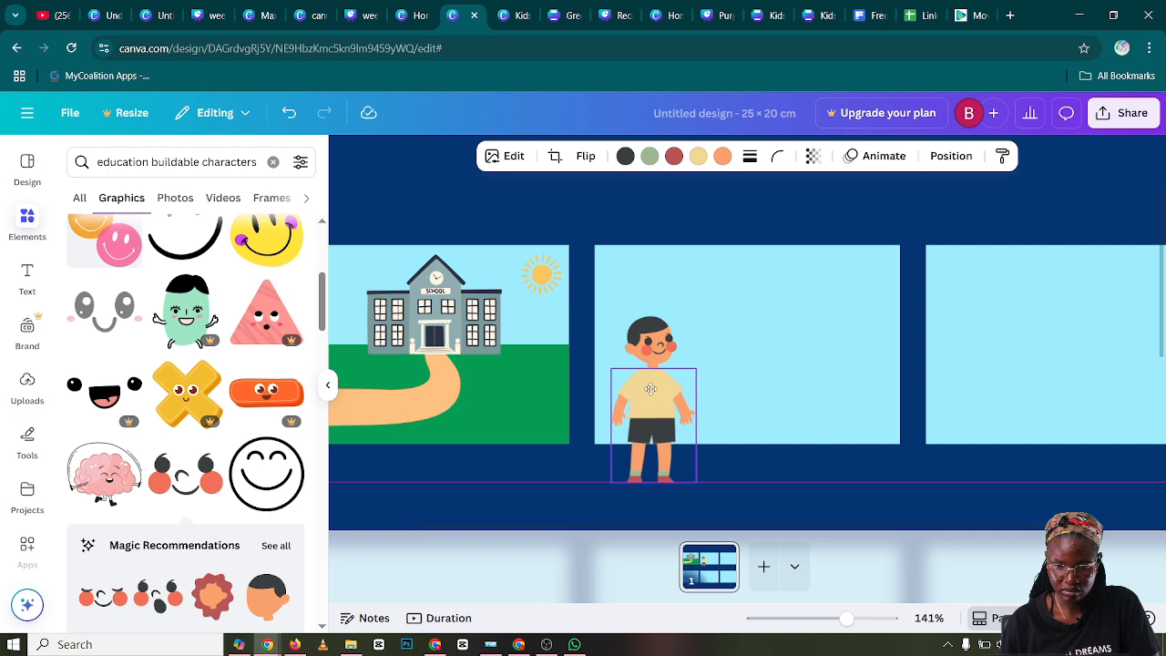
left_click(763, 373)
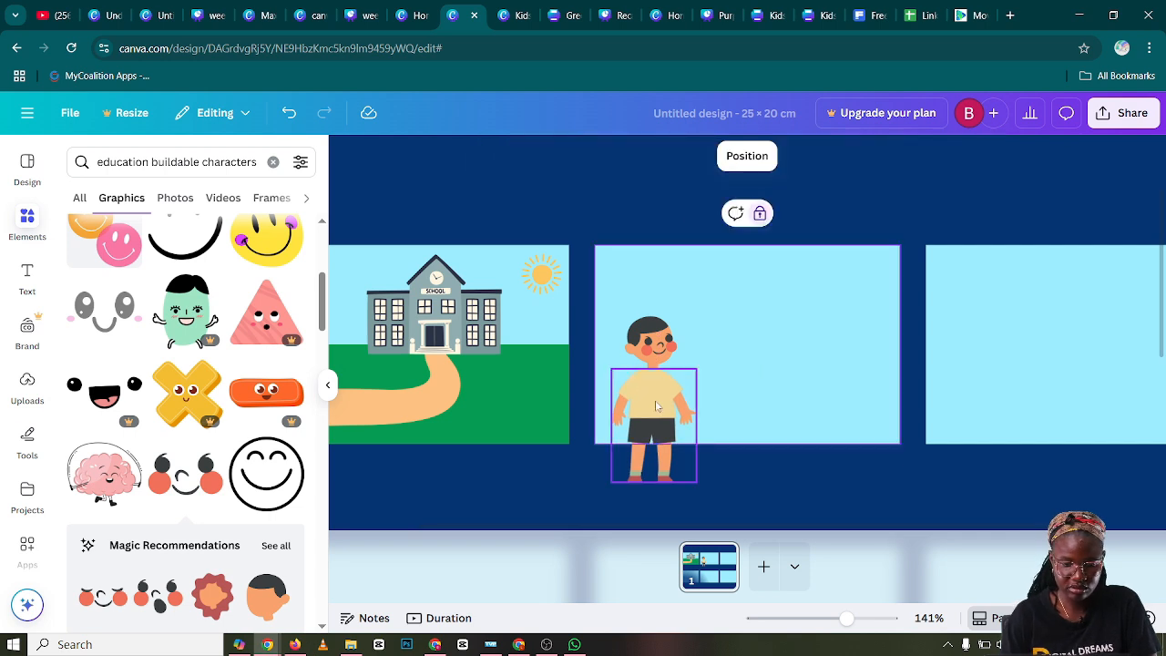
key("ctrl+z")
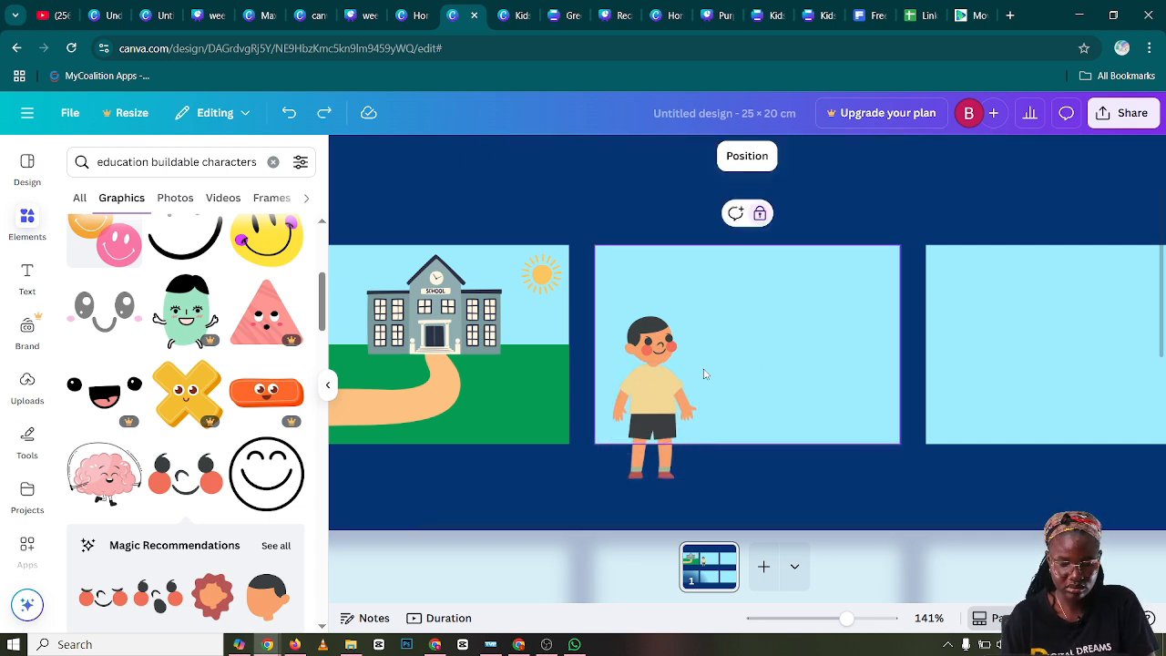
key("ctrl+z")
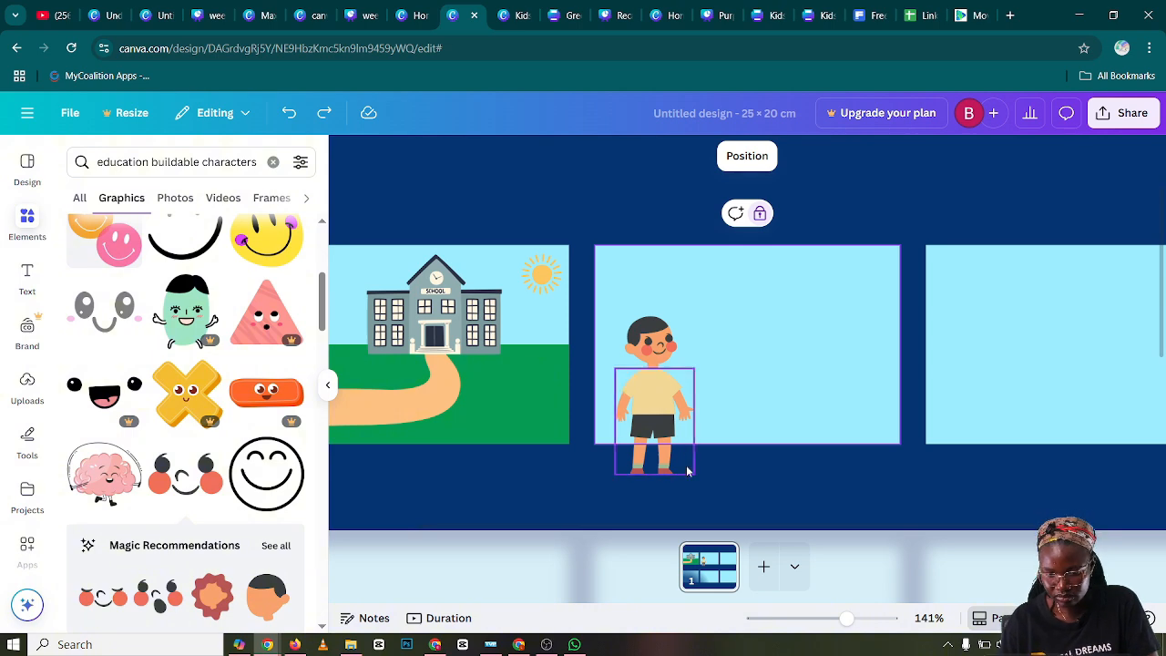
Enlarge the boy's body very slightly while keeping it joined to the neck
left_click(668, 410)
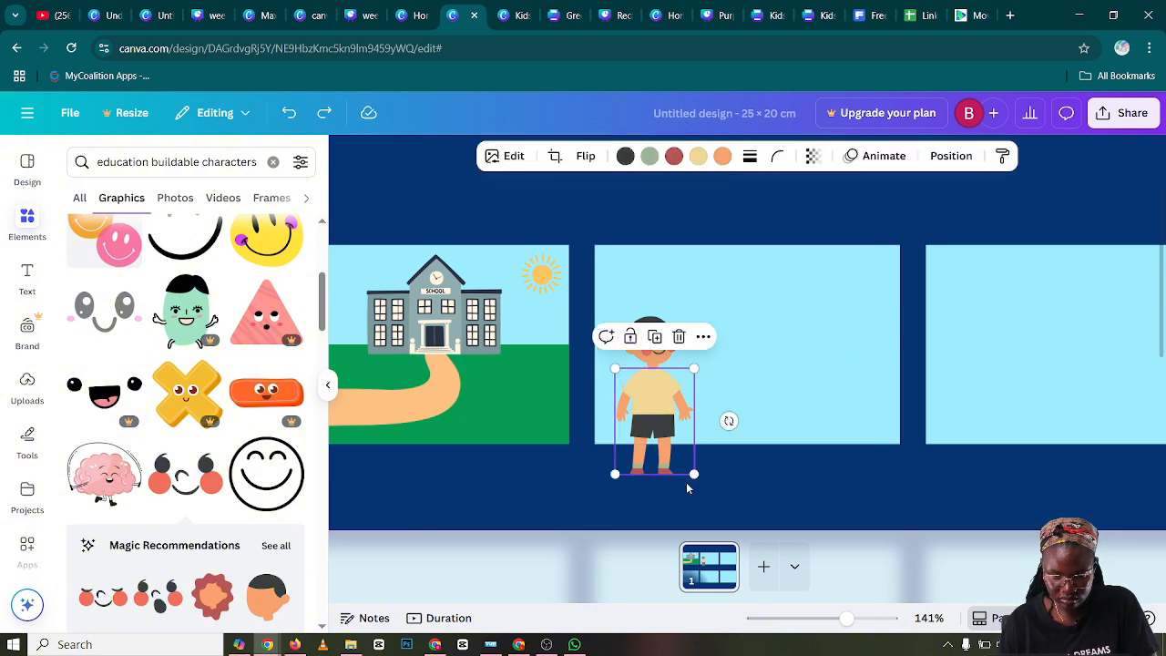
left_click_drag(693, 471, 695, 471)
left_click(741, 402)
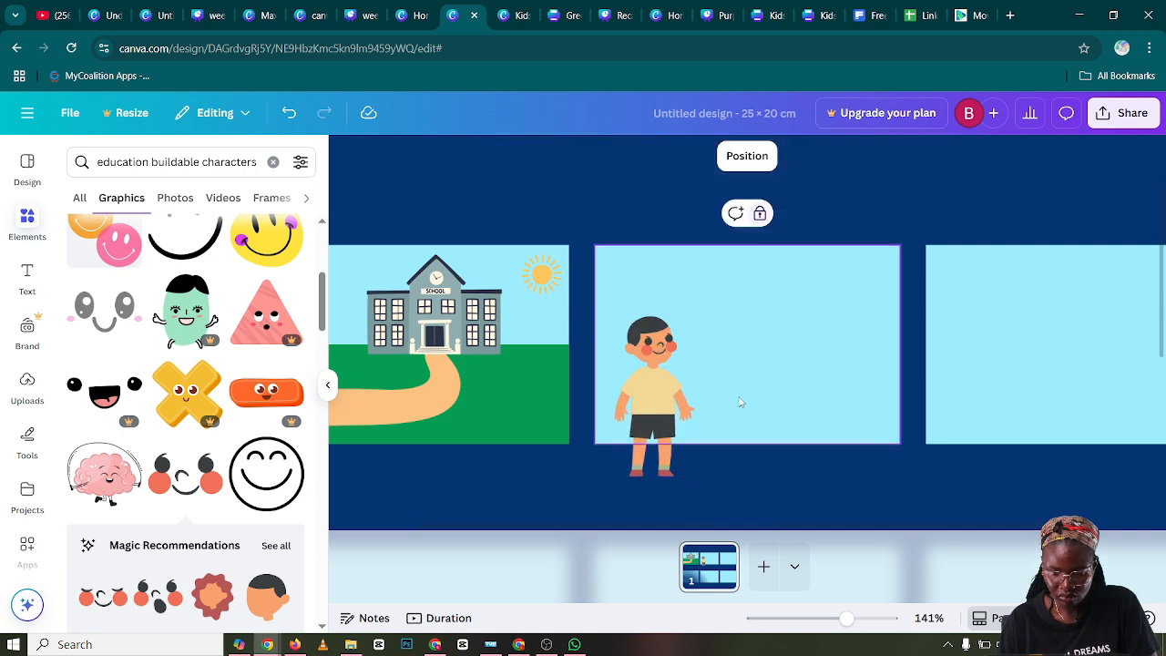
Recolor the boy's shirt to the default dark blue #004AAD
left_click(647, 401)
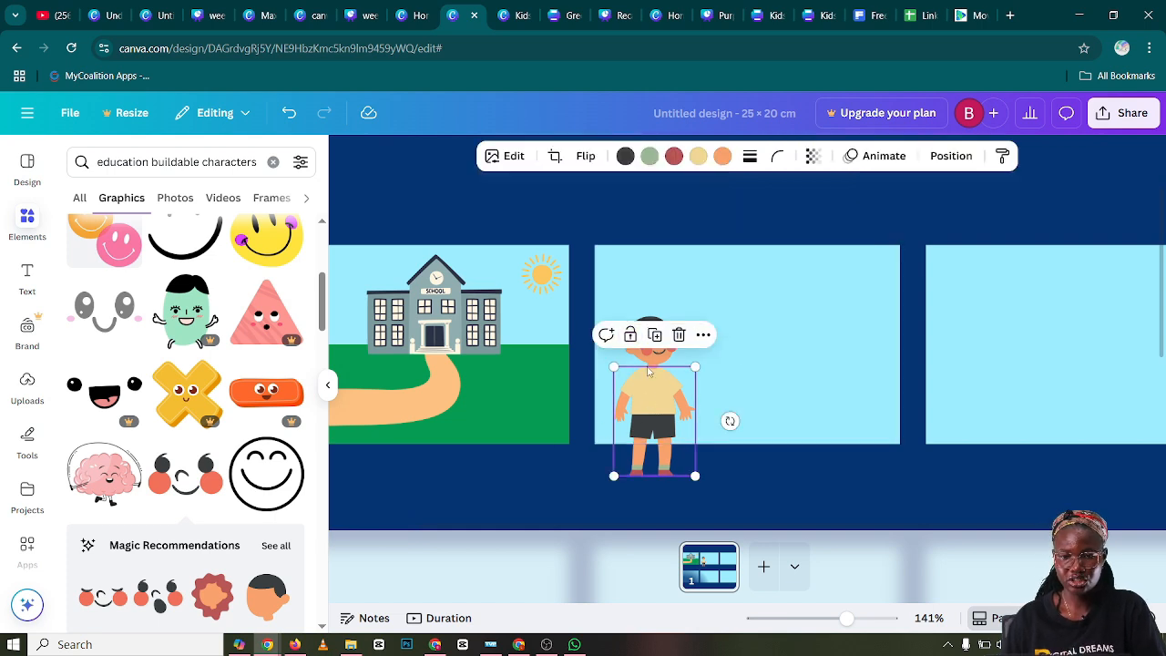
left_click(697, 158)
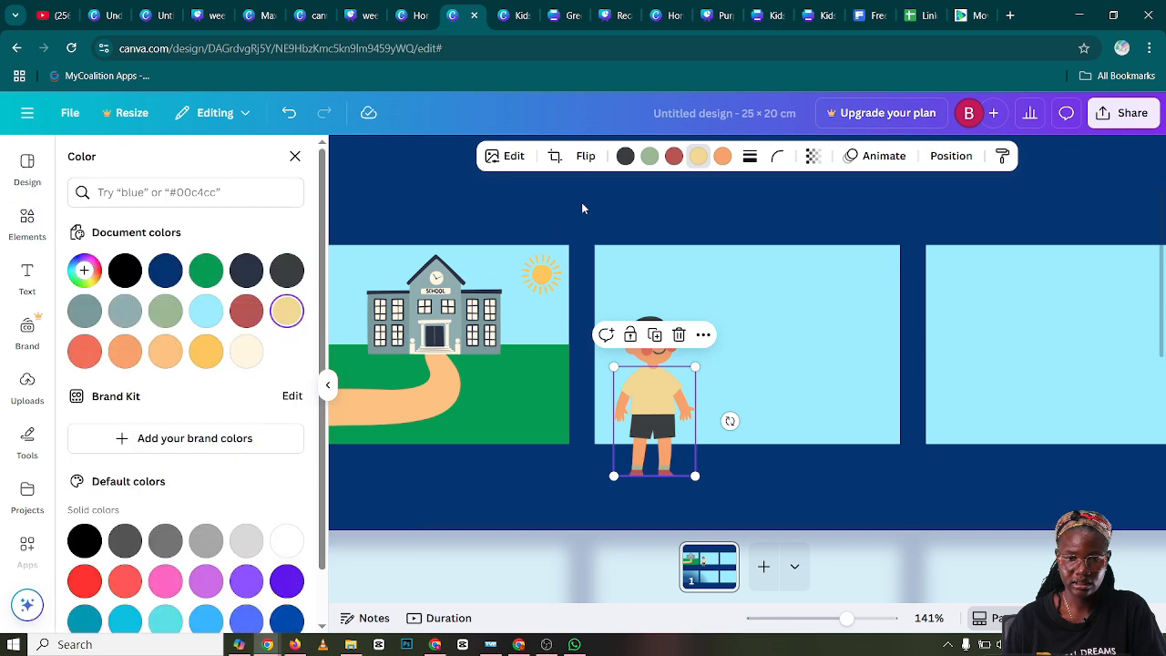
scroll(240, 364, "down", 1)
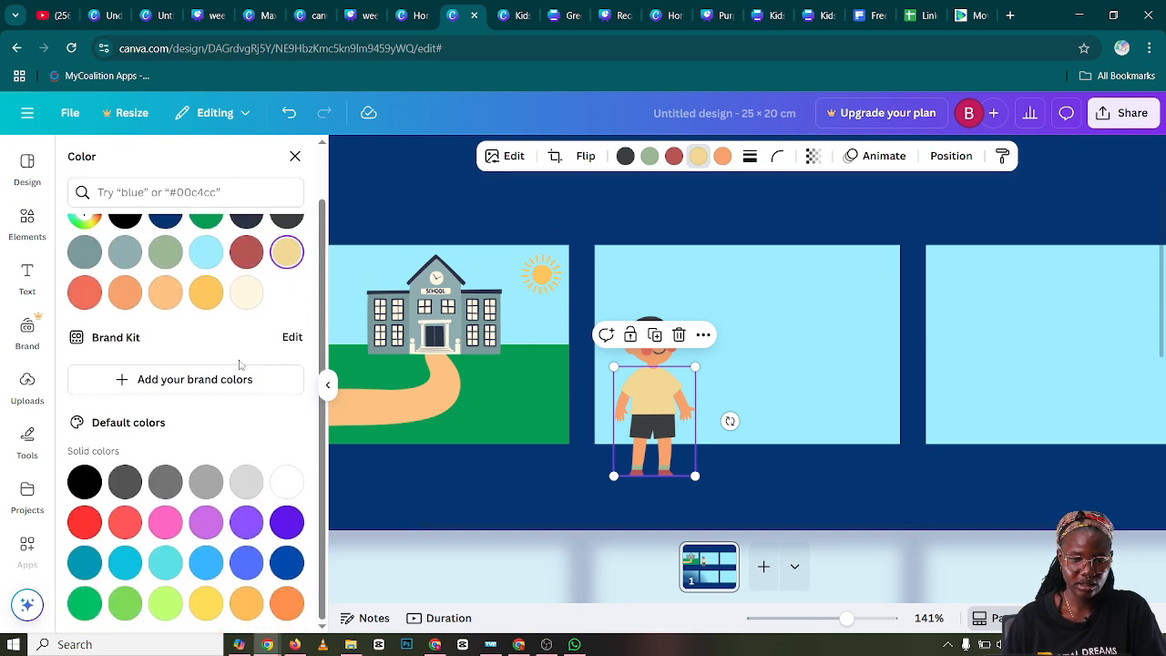
left_click(279, 565)
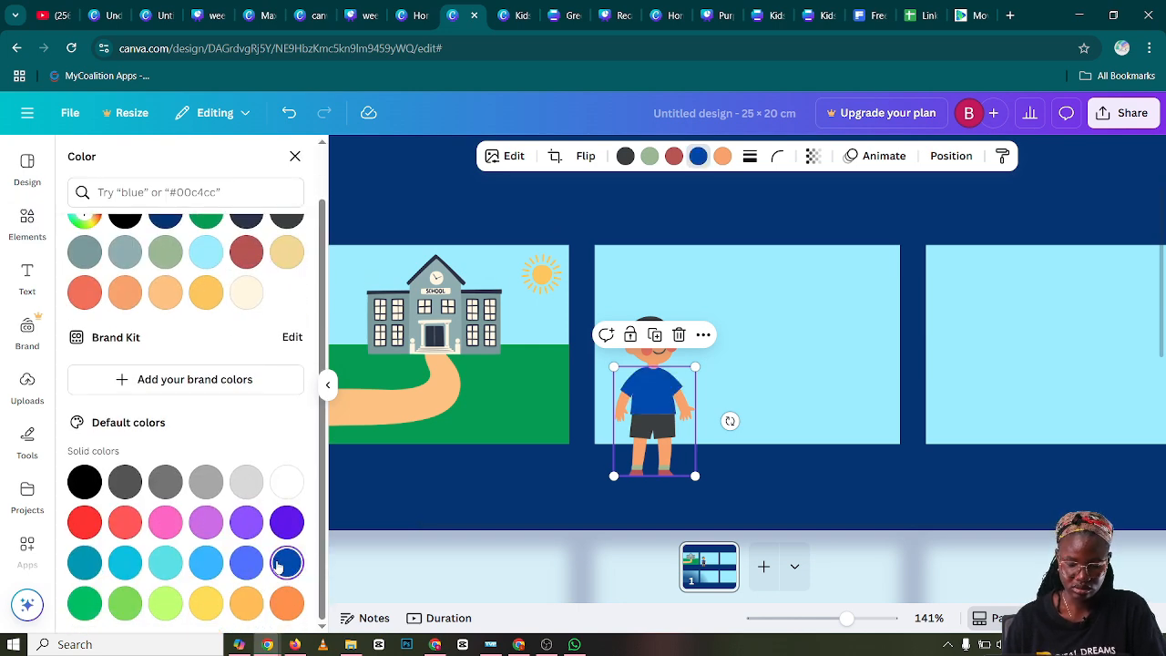
left_click(247, 565)
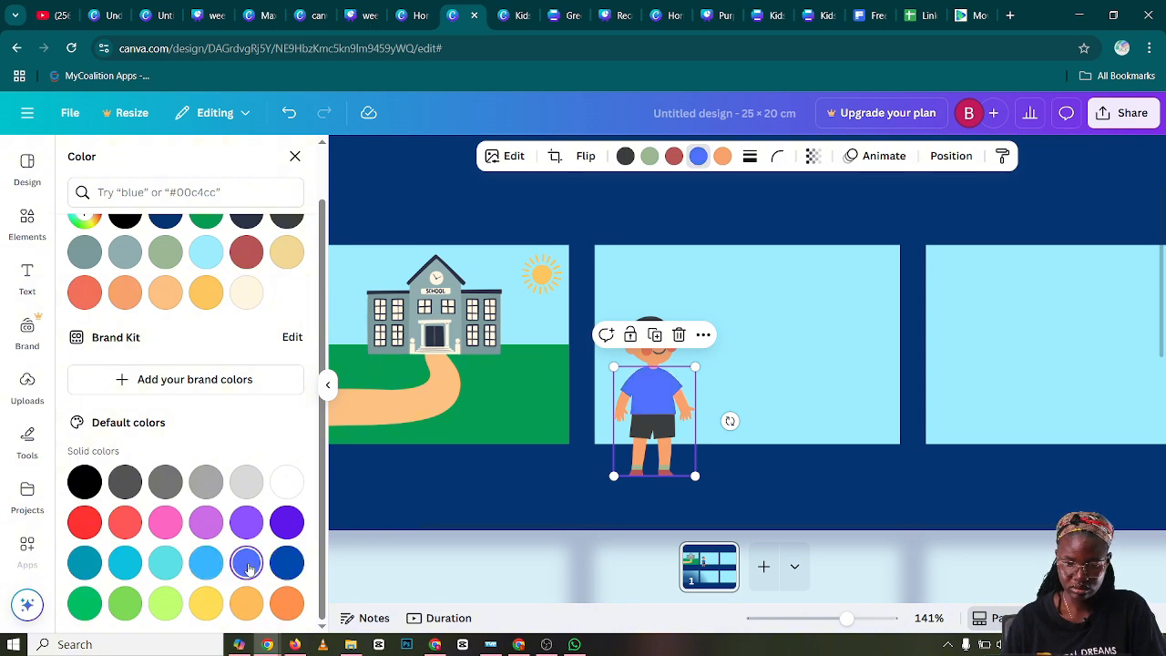
left_click(286, 563)
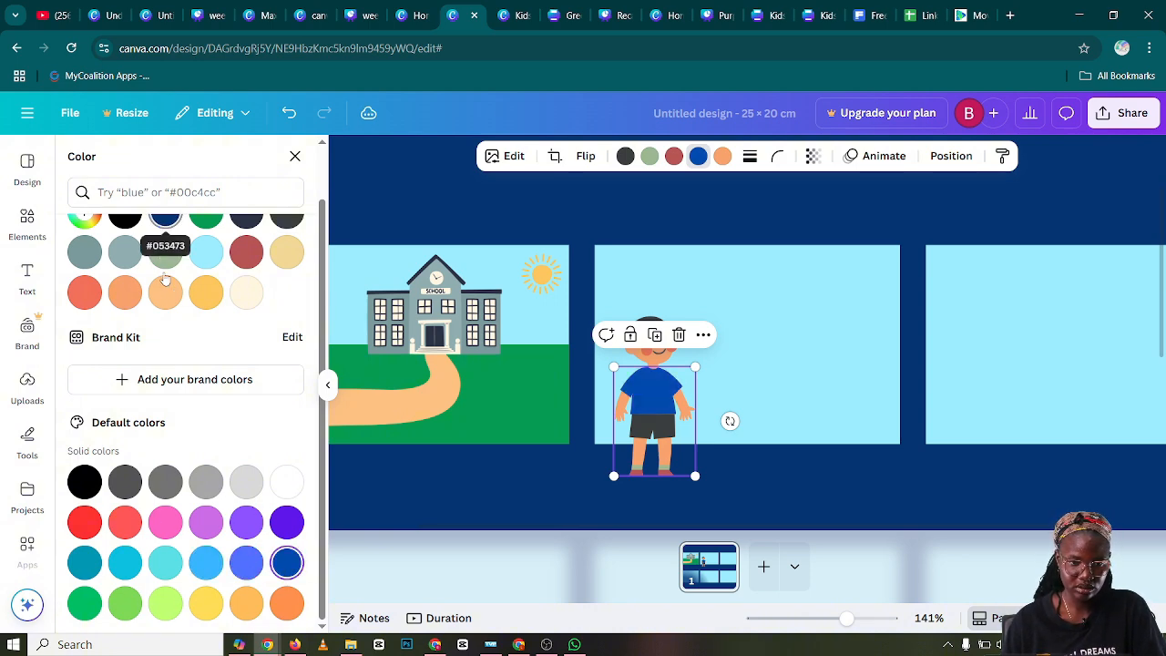
Lighten the shirt's blue to the custom color #347AD7
scroll(176, 282, "up", 1)
left_click(84, 269)
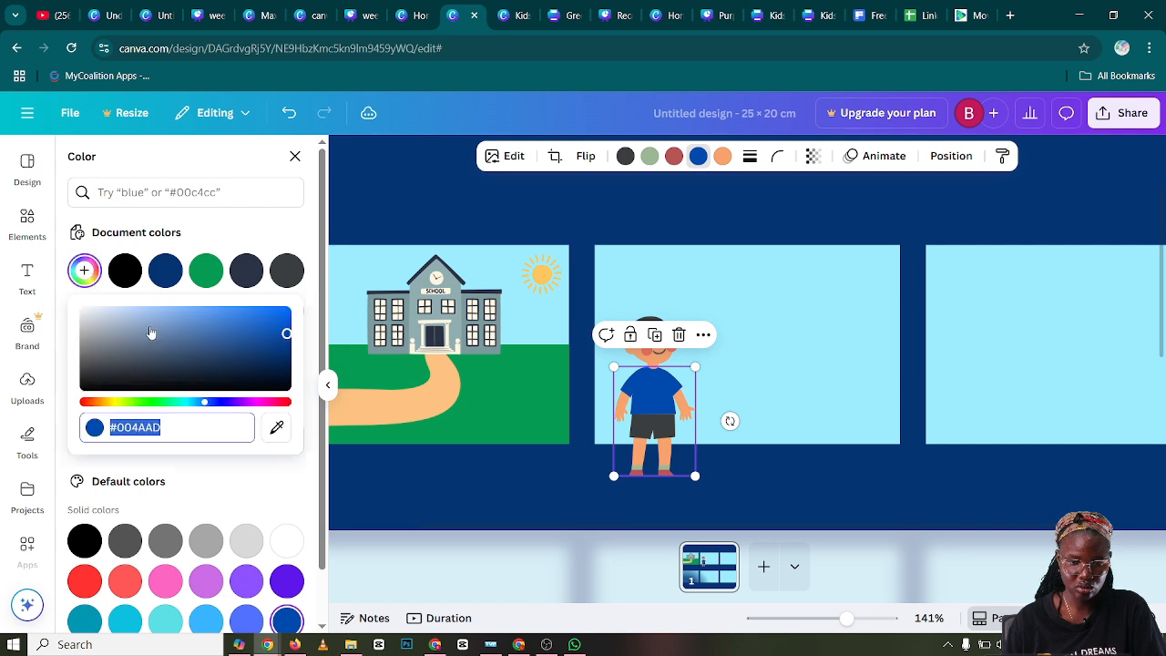
left_click_drag(286, 336, 266, 328)
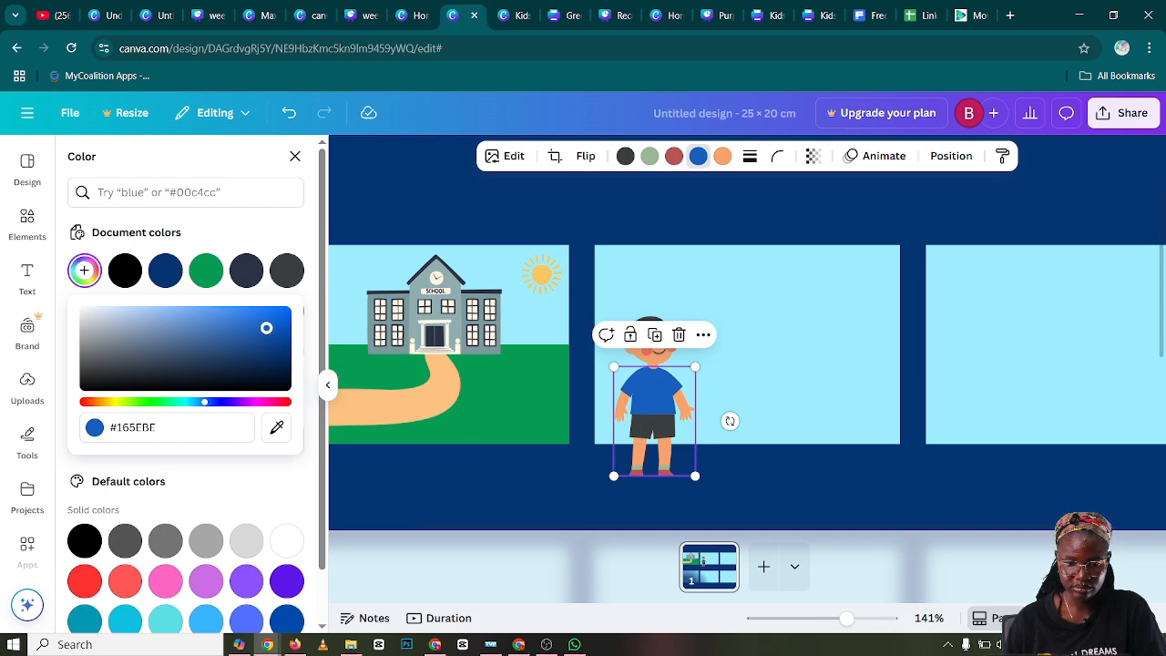
left_click_drag(267, 328, 266, 325)
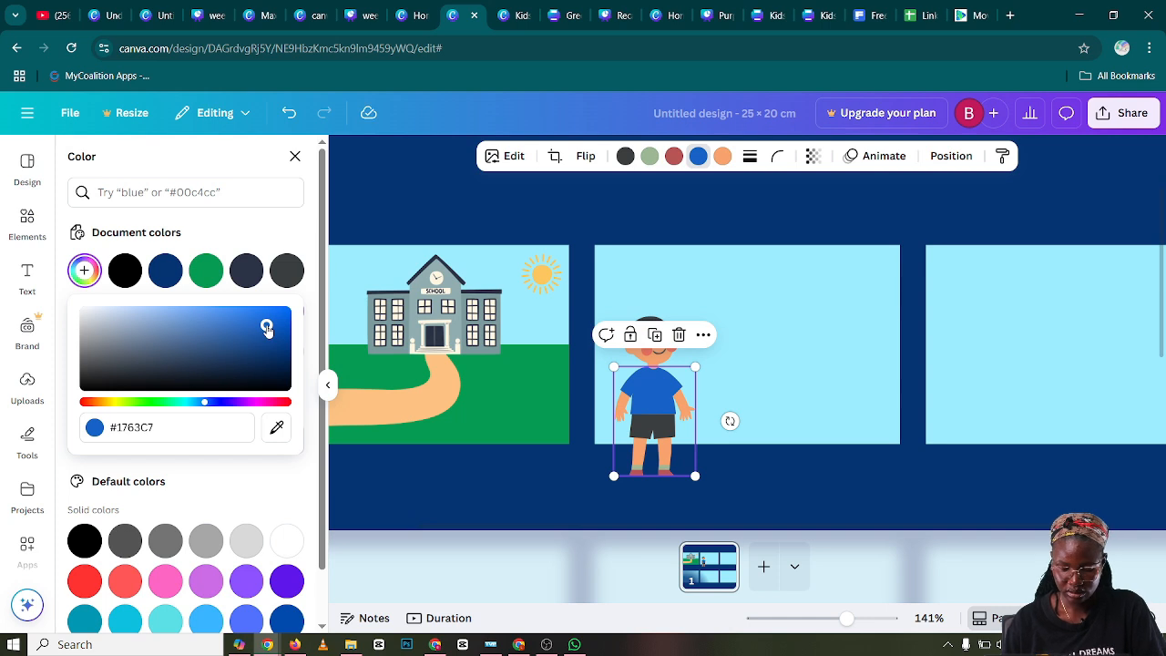
left_click_drag(266, 324, 240, 319)
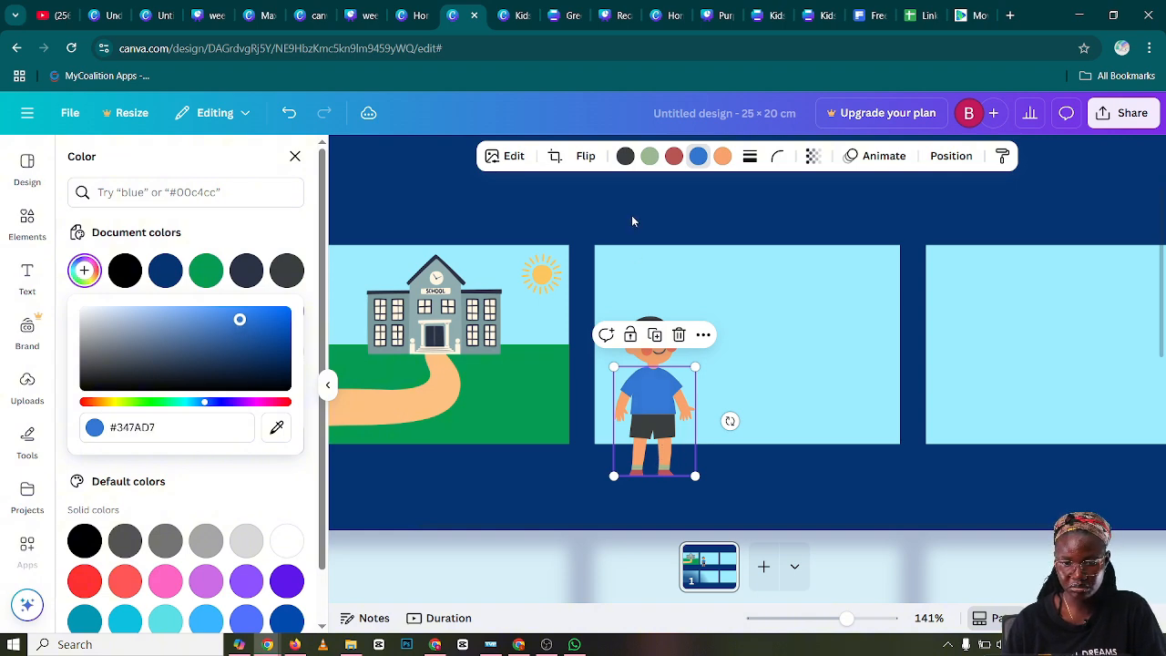
Recolor the boy's socks white and his shoes dark navy #2b3244
left_click(649, 157)
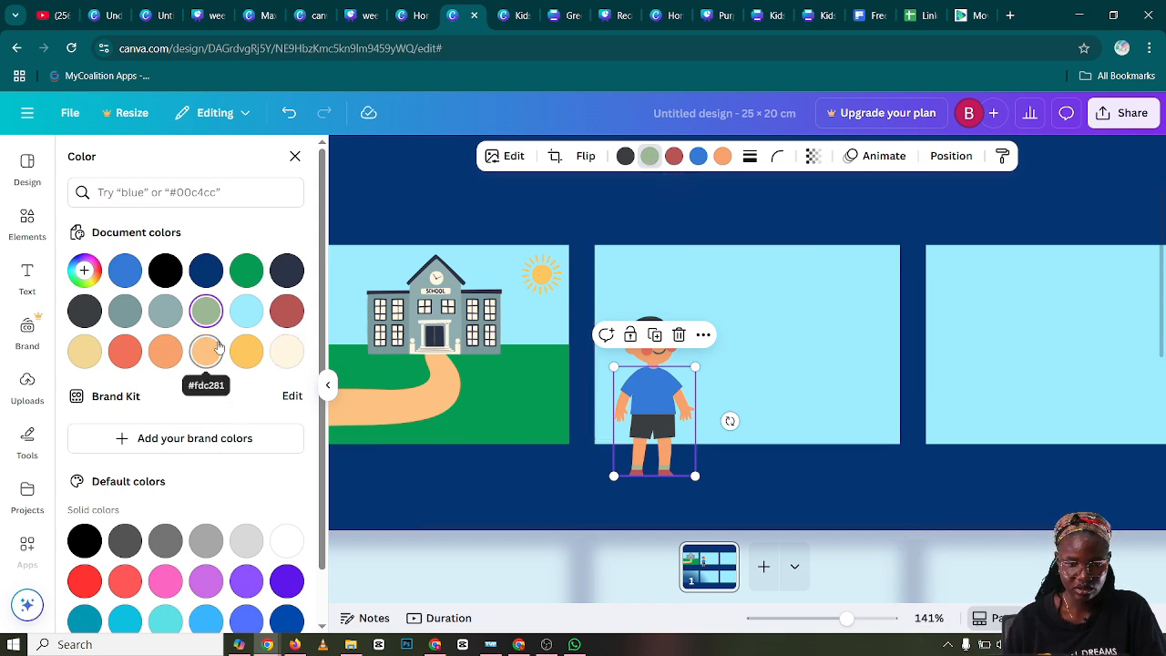
left_click(286, 541)
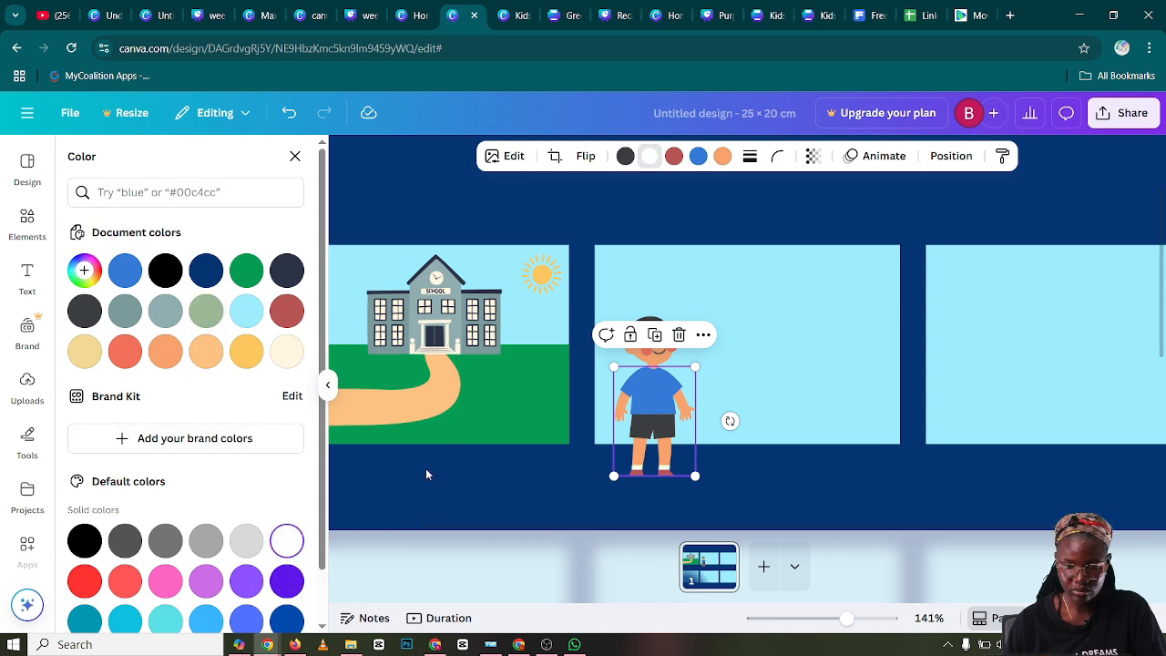
left_click(674, 156)
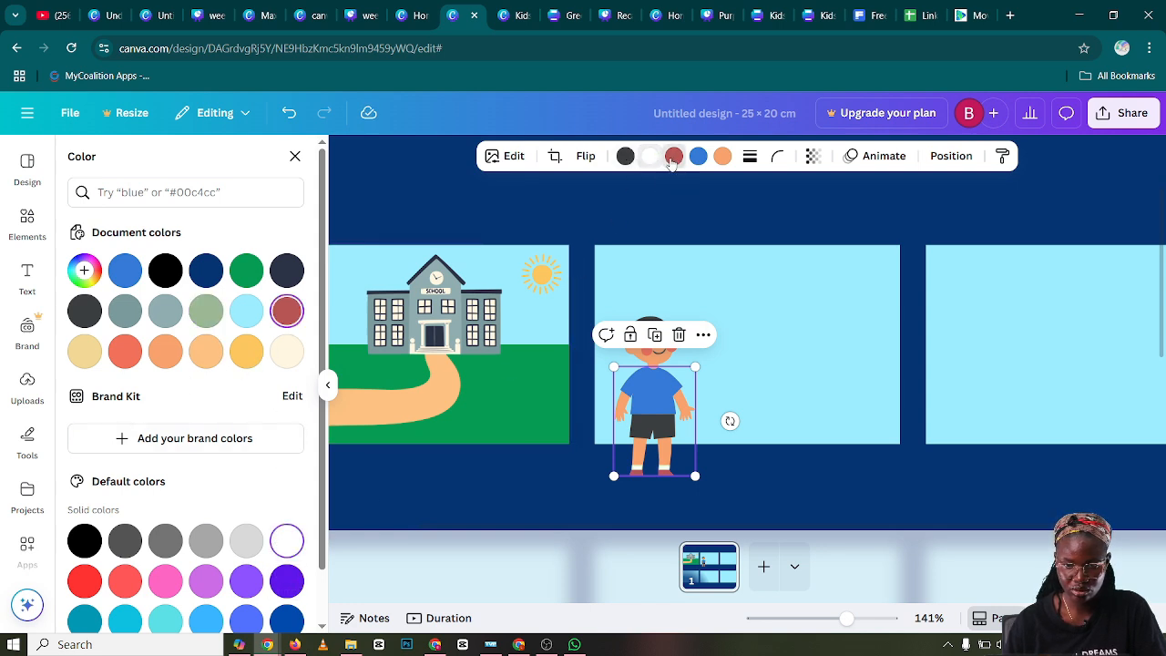
left_click(286, 271)
left_click(759, 332)
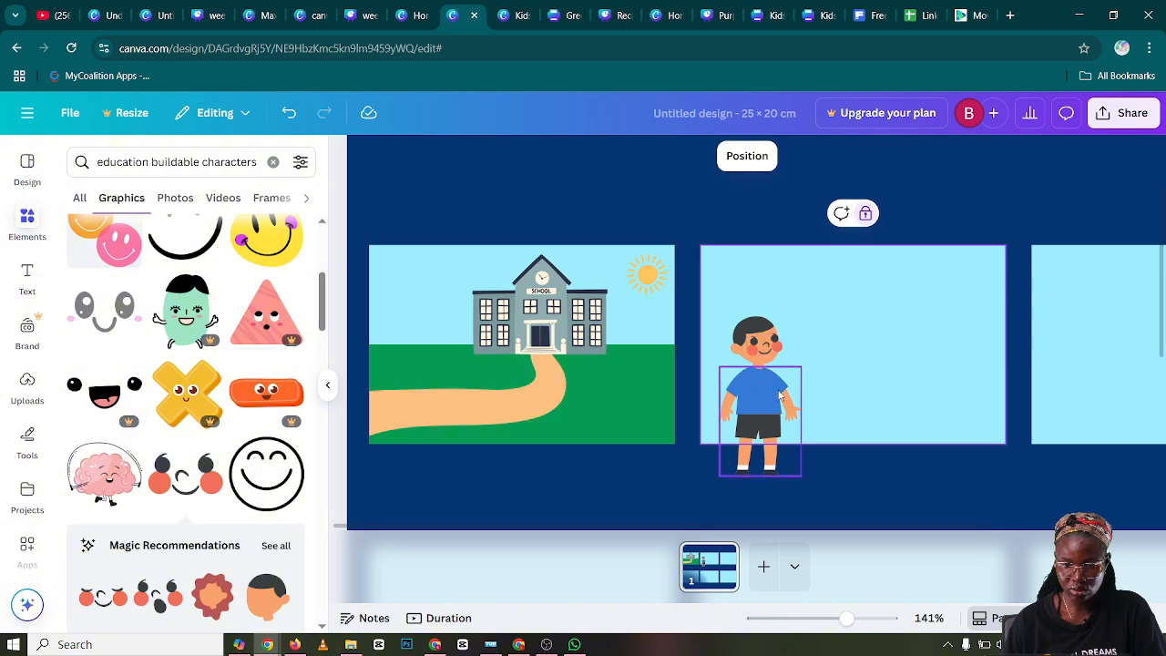
Move the whole boy onto the path in the first panel and shrink him so he stands in front of the school
left_click(781, 395)
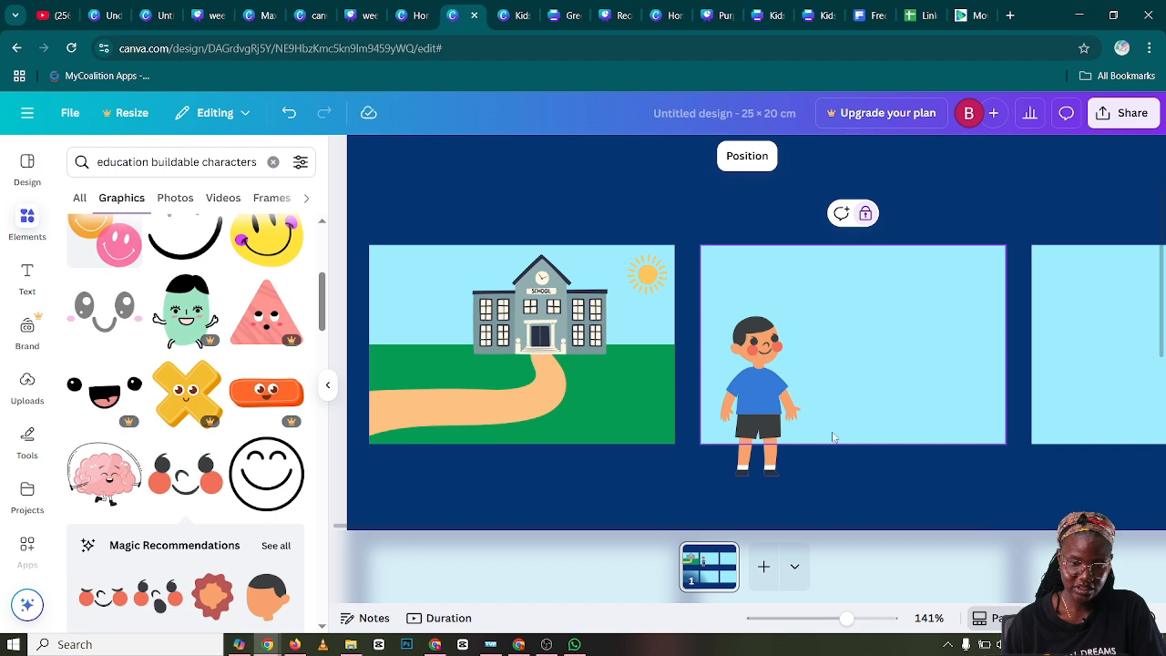
left_click_drag(810, 485, 720, 310)
left_click_drag(744, 395, 446, 336)
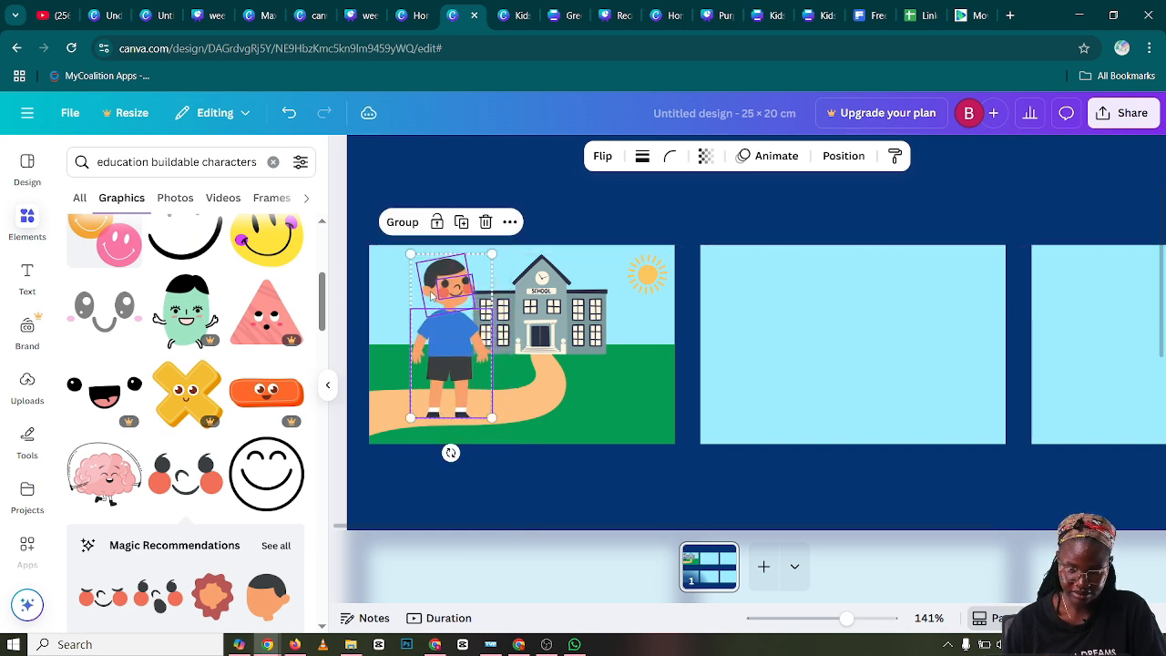
left_click_drag(411, 255, 424, 283)
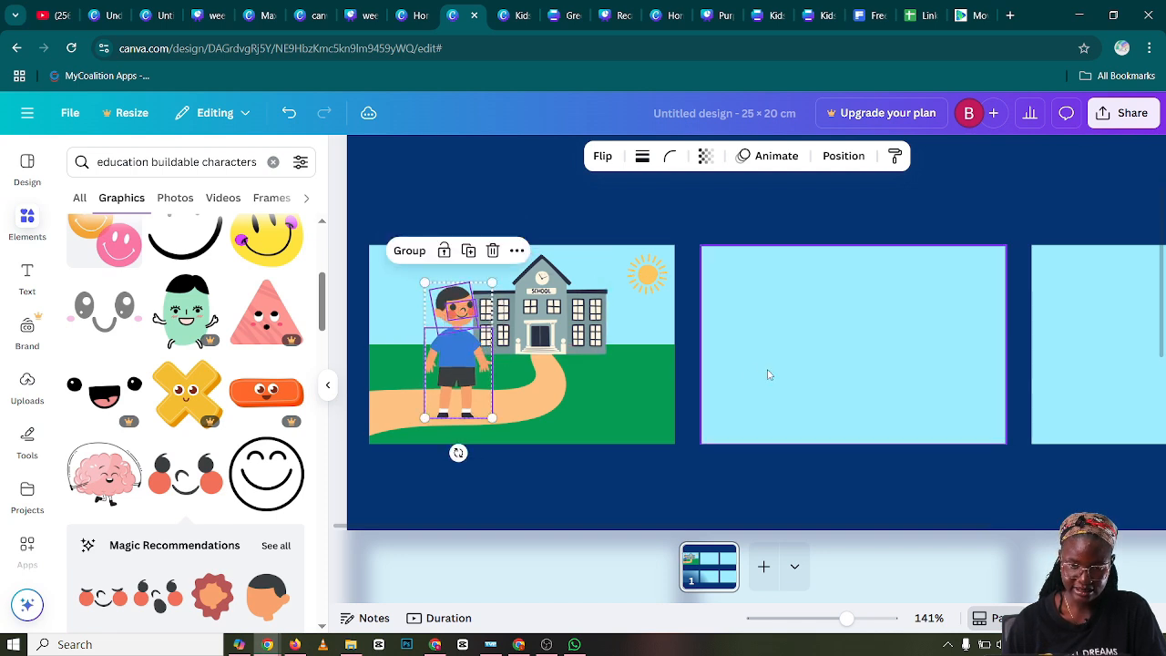
left_click_drag(465, 376, 469, 375)
left_click(775, 398)
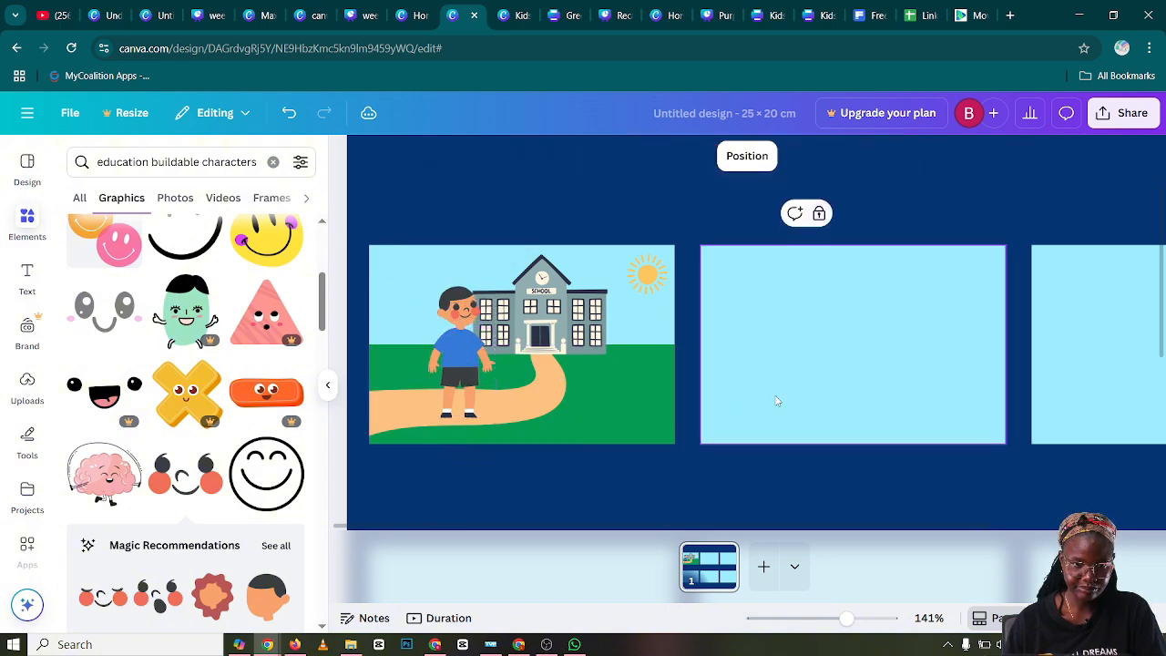
Search the graphics for "school bag" and "bag" and look through the results for a suitable backpack
left_click(272, 162)
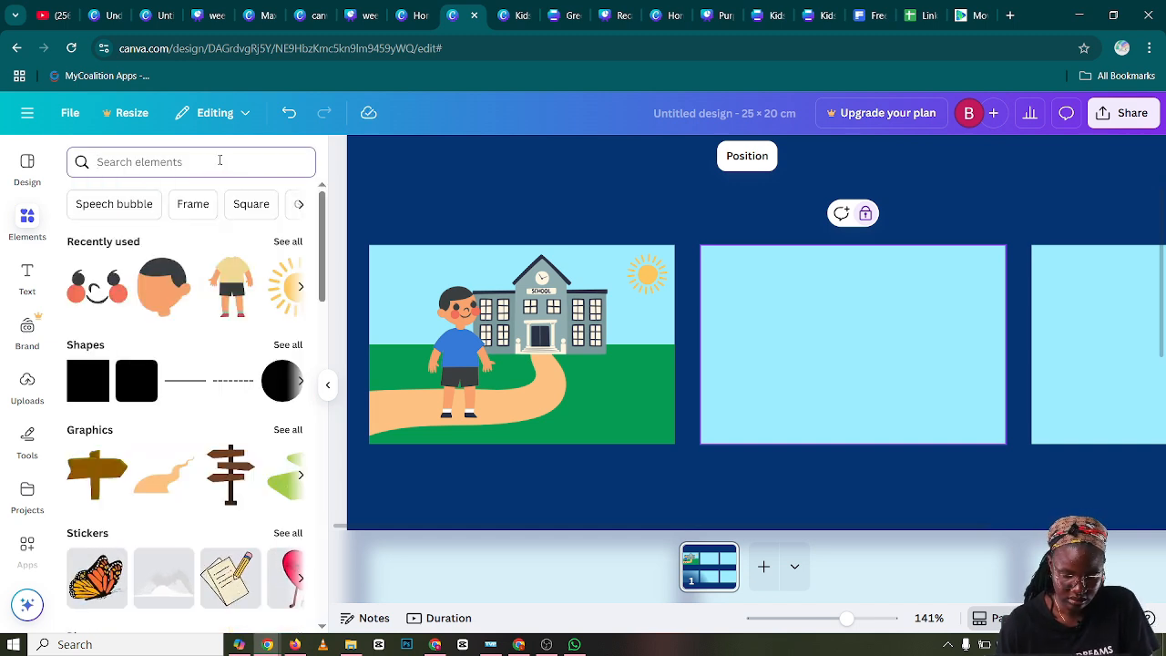
type("sc")
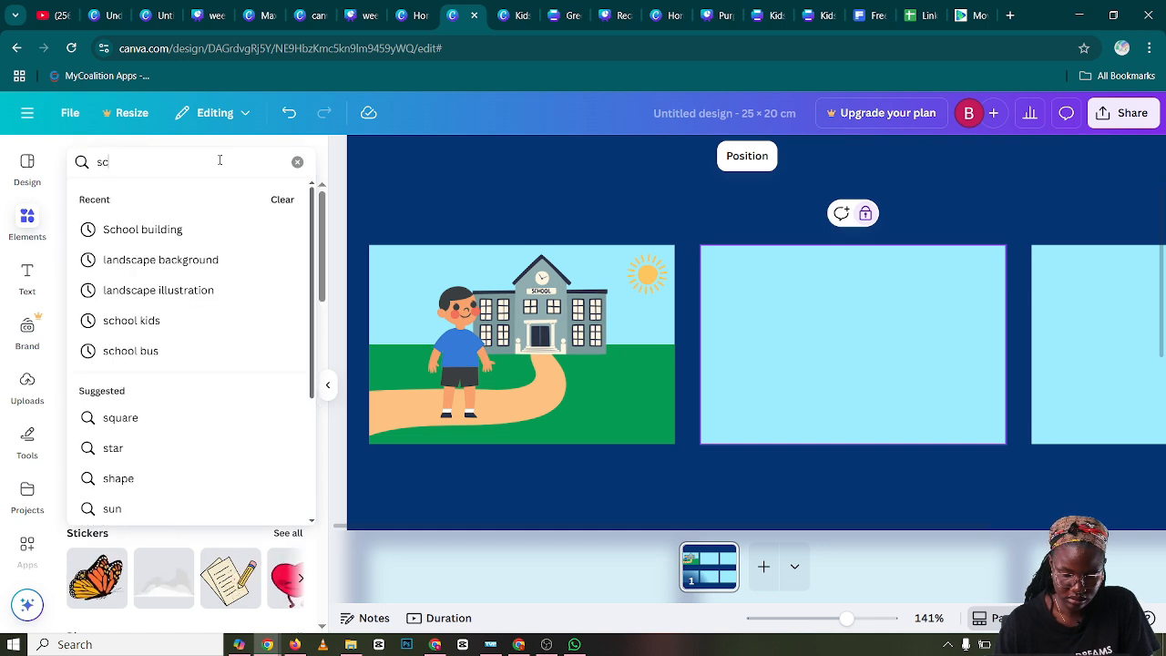
type("hool")
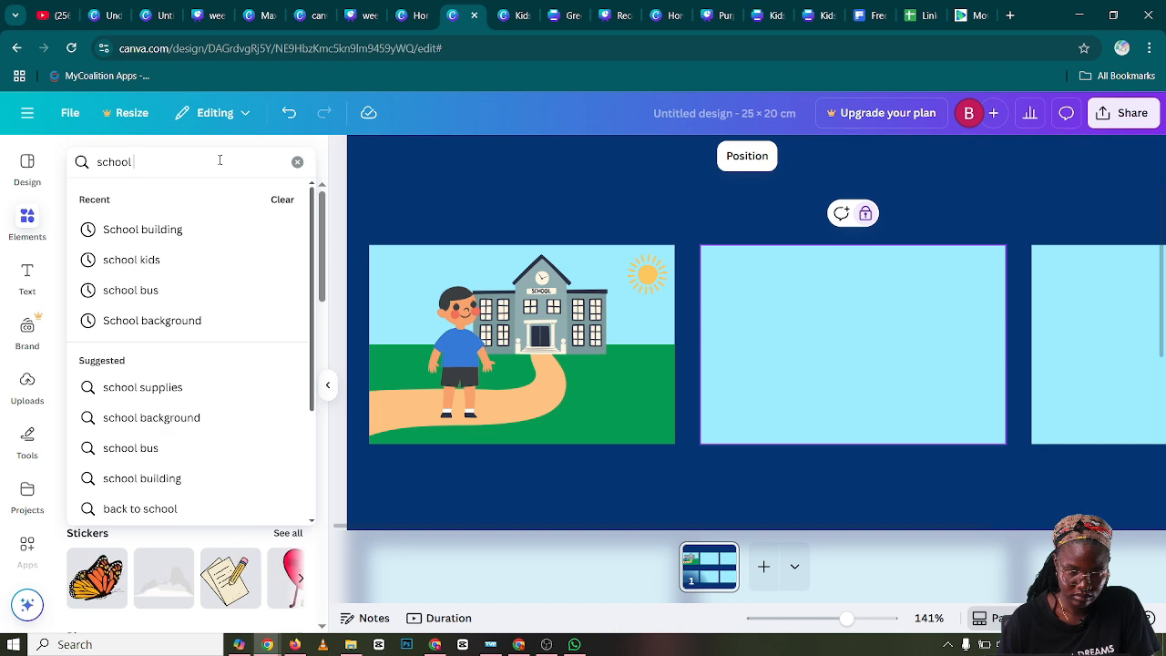
type(" bag")
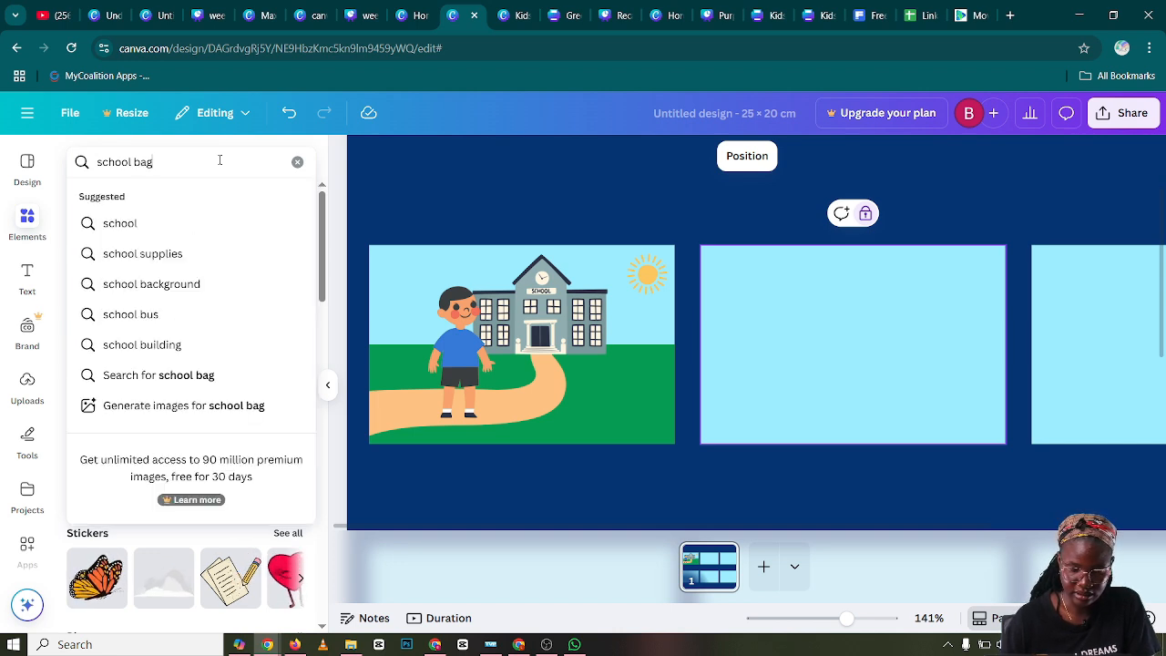
key("Return")
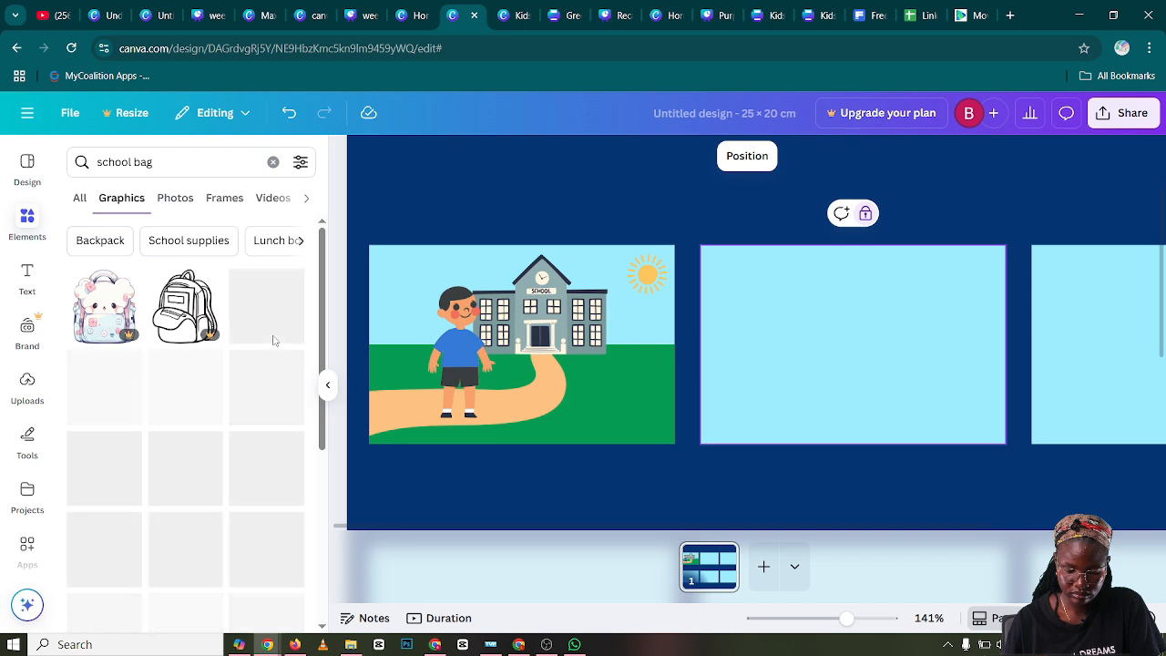
scroll(199, 415, "down", 1)
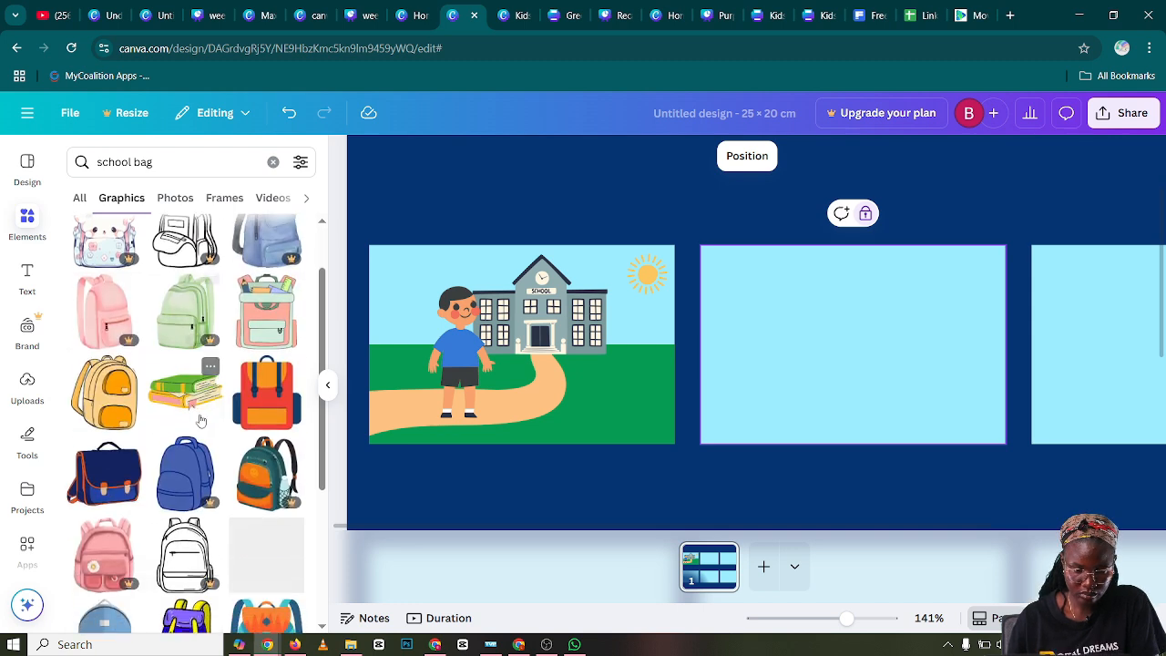
scroll(200, 422, "down", 1)
scroll(201, 421, "up", 2)
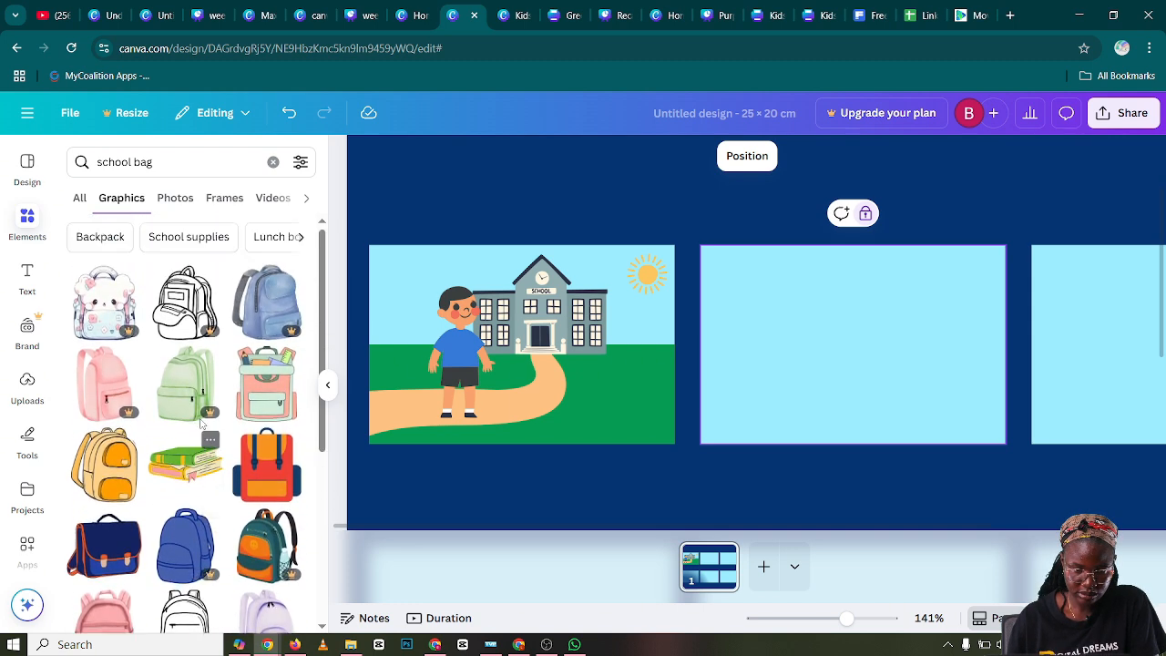
mouse_move(201, 422)
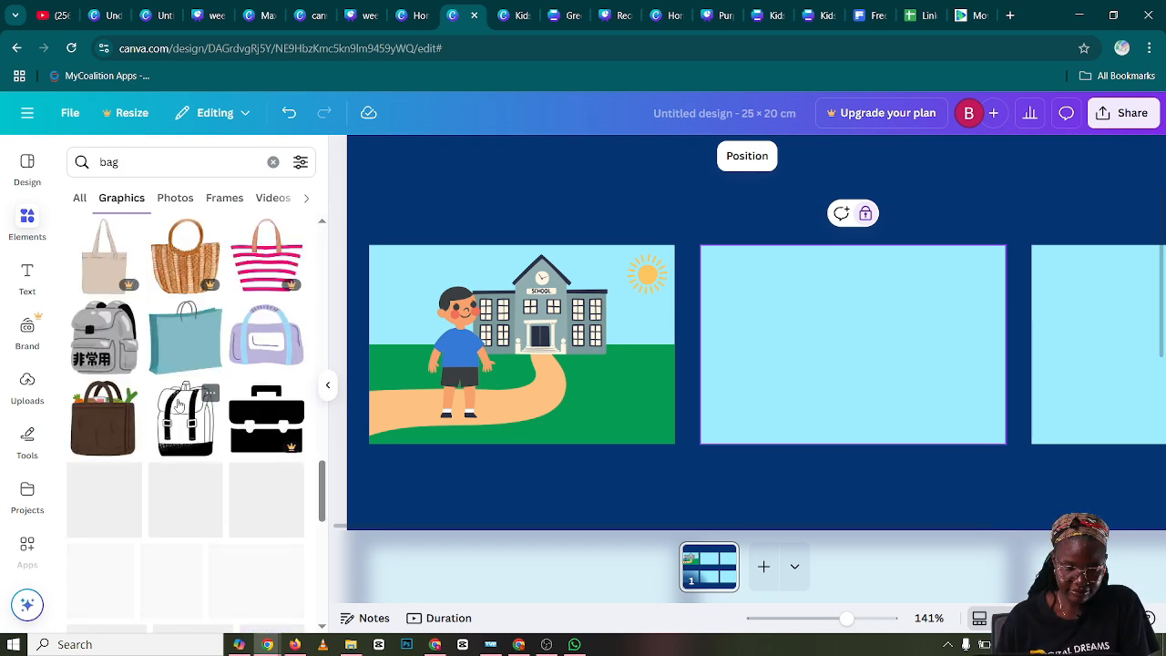
scroll(180, 405, "down", 3)
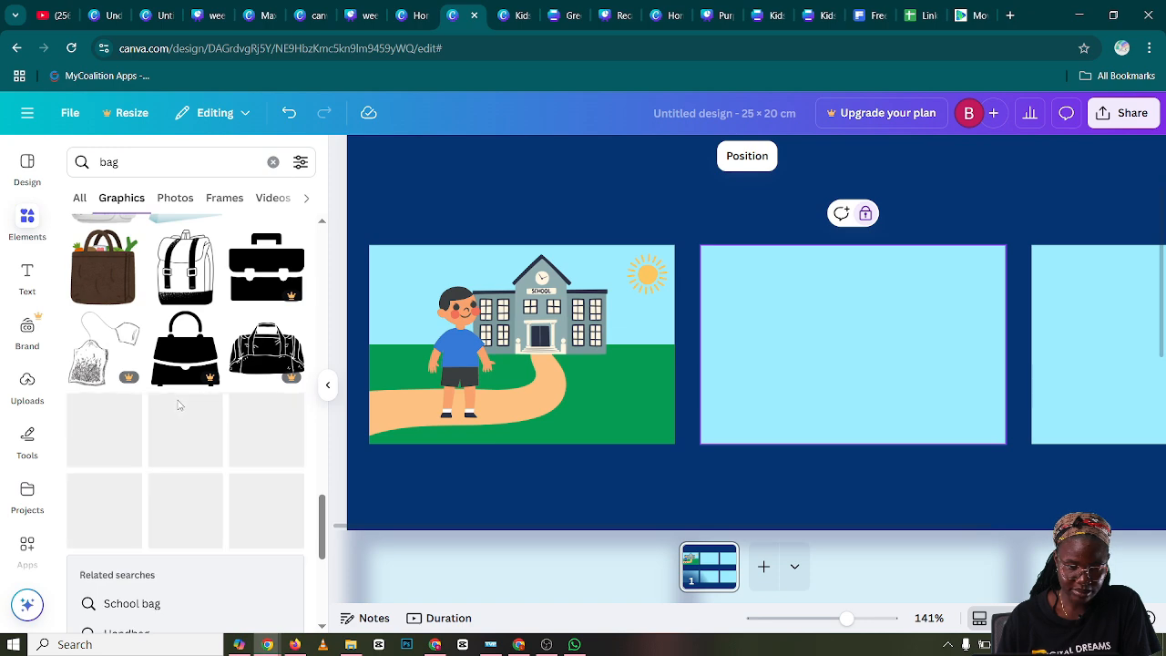
scroll(179, 405, "up", 9)
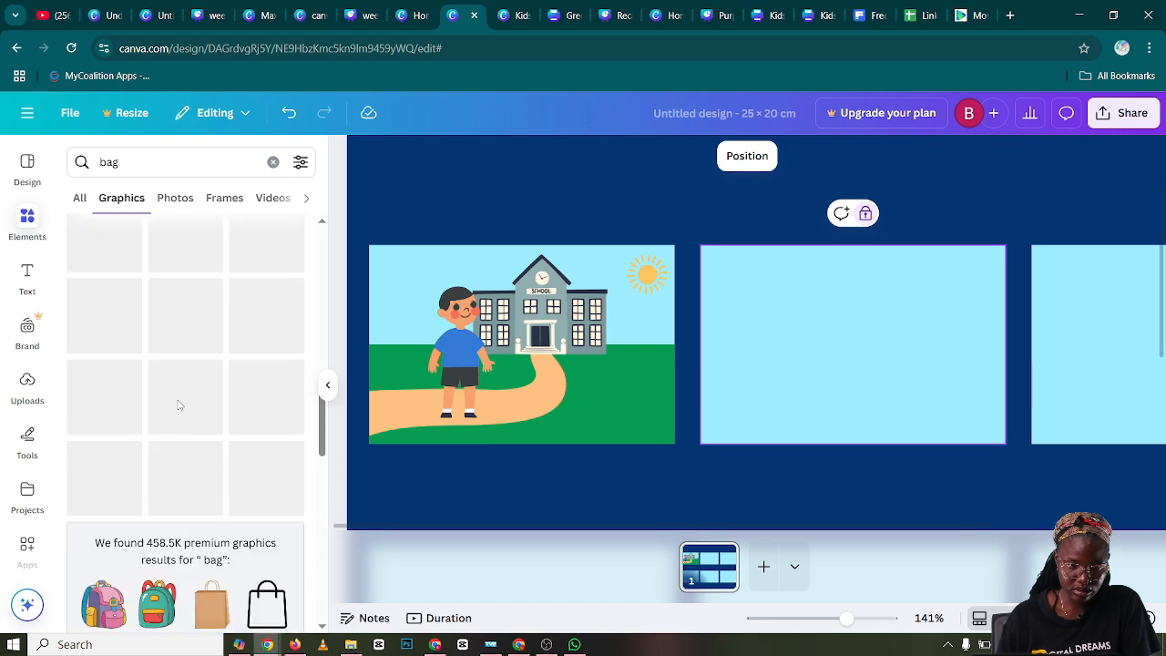
Add the orange and blue backpack from the recently used elements to the page
left_click(272, 162)
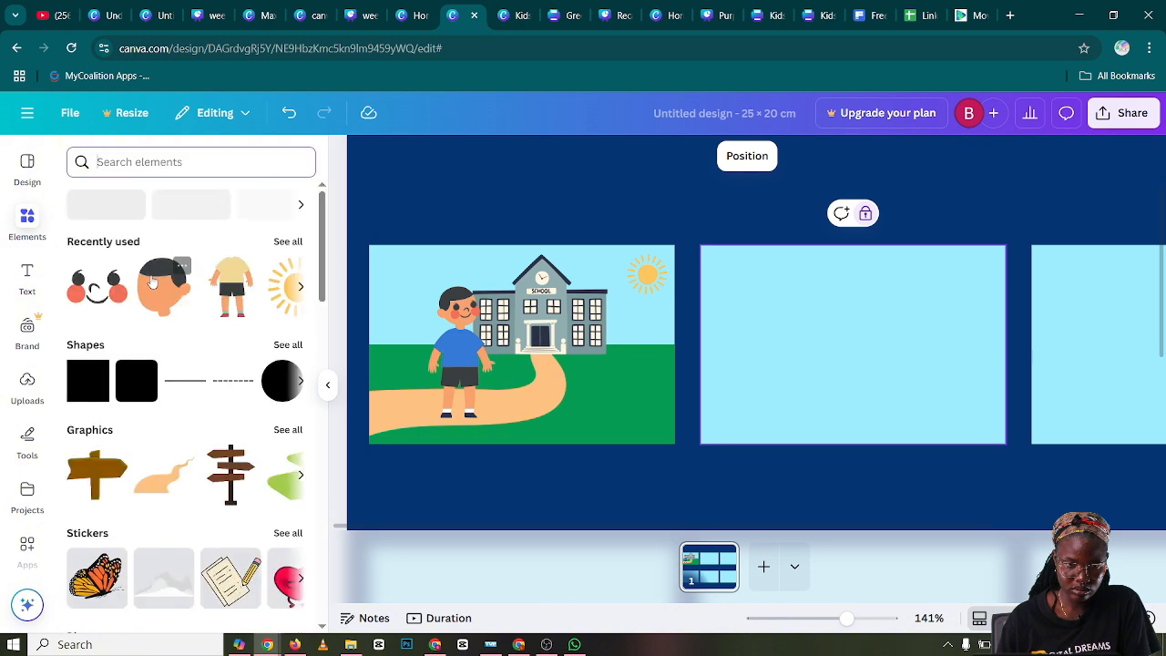
left_click(288, 242)
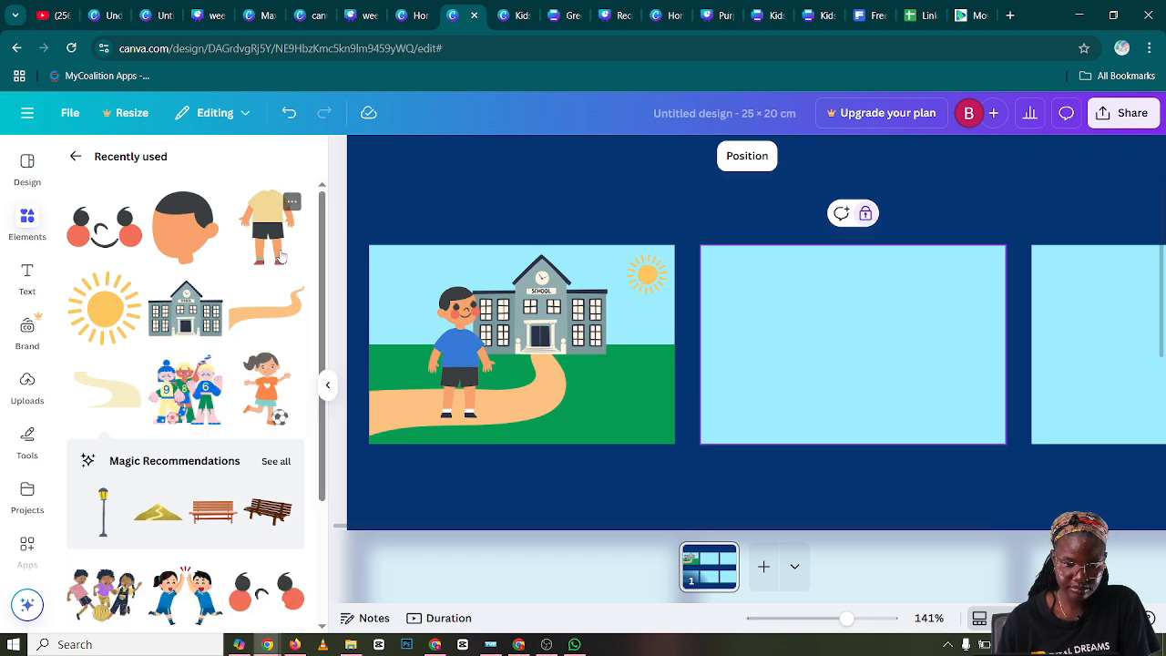
scroll(274, 286, "down", 2)
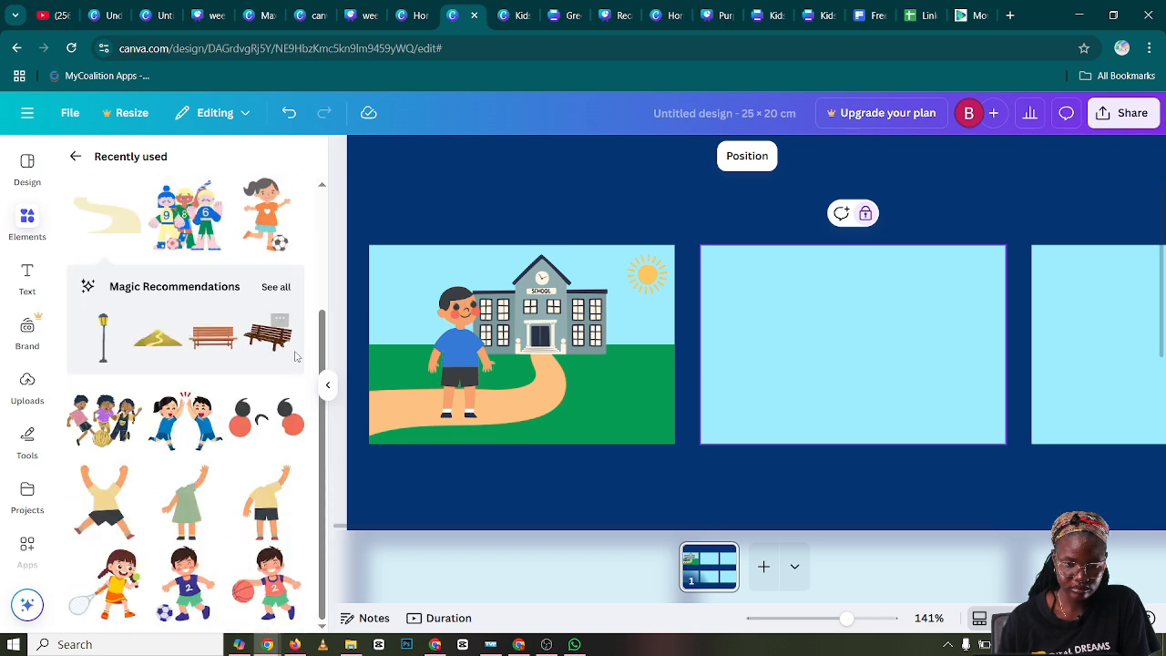
left_click_drag(321, 344, 320, 560)
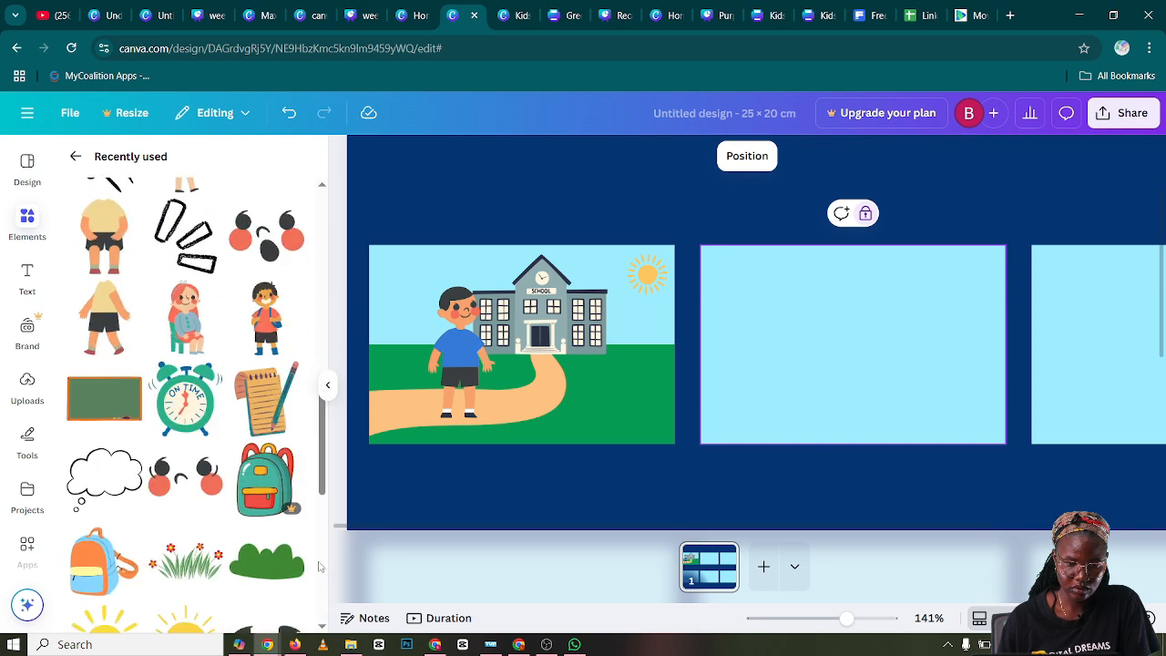
left_click(95, 570)
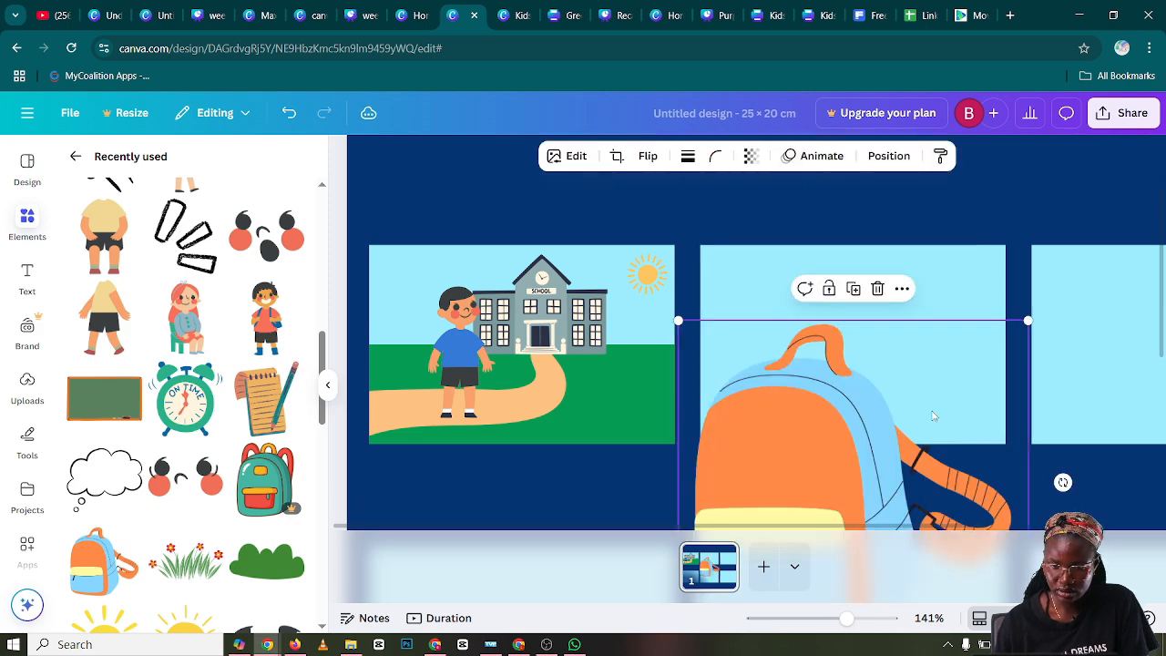
Shrink the backpack and place it on the path beside the boy's legs in the first panel
left_click_drag(933, 416, 852, 327)
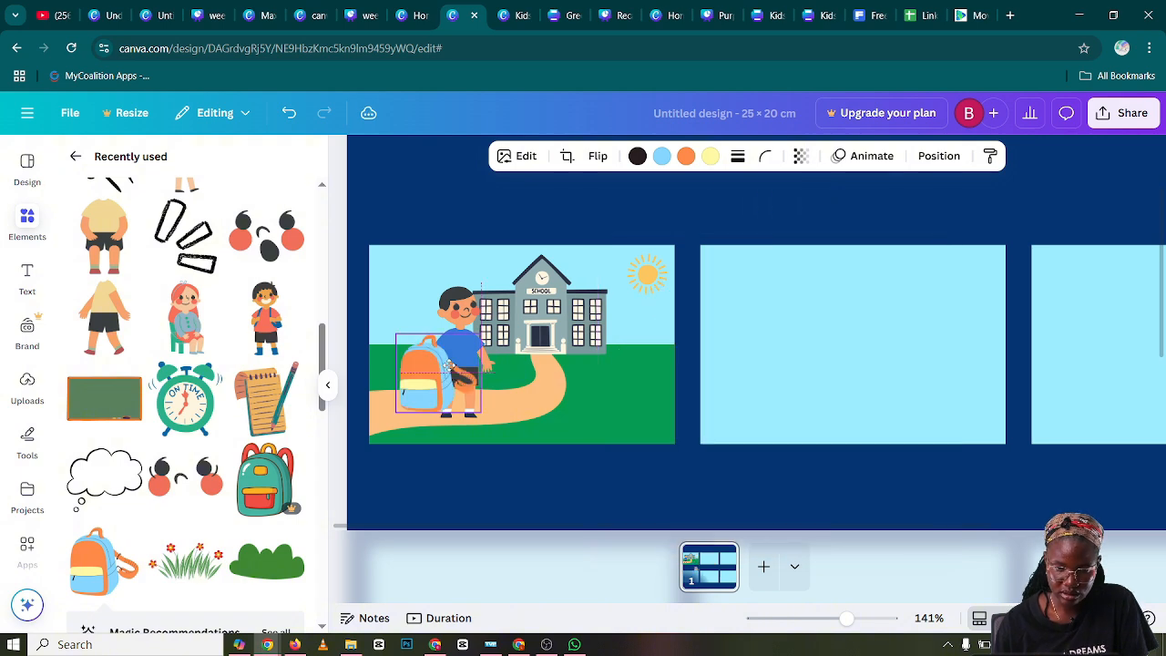
left_click_drag(450, 365, 444, 397)
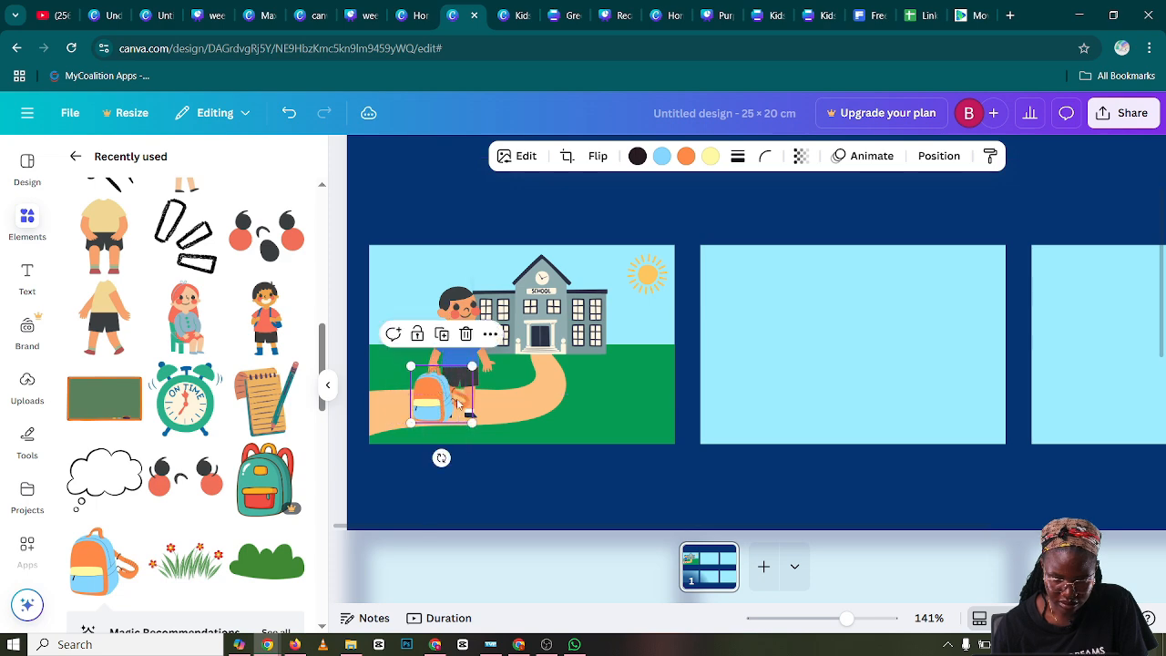
left_click(446, 400)
left_click(440, 401)
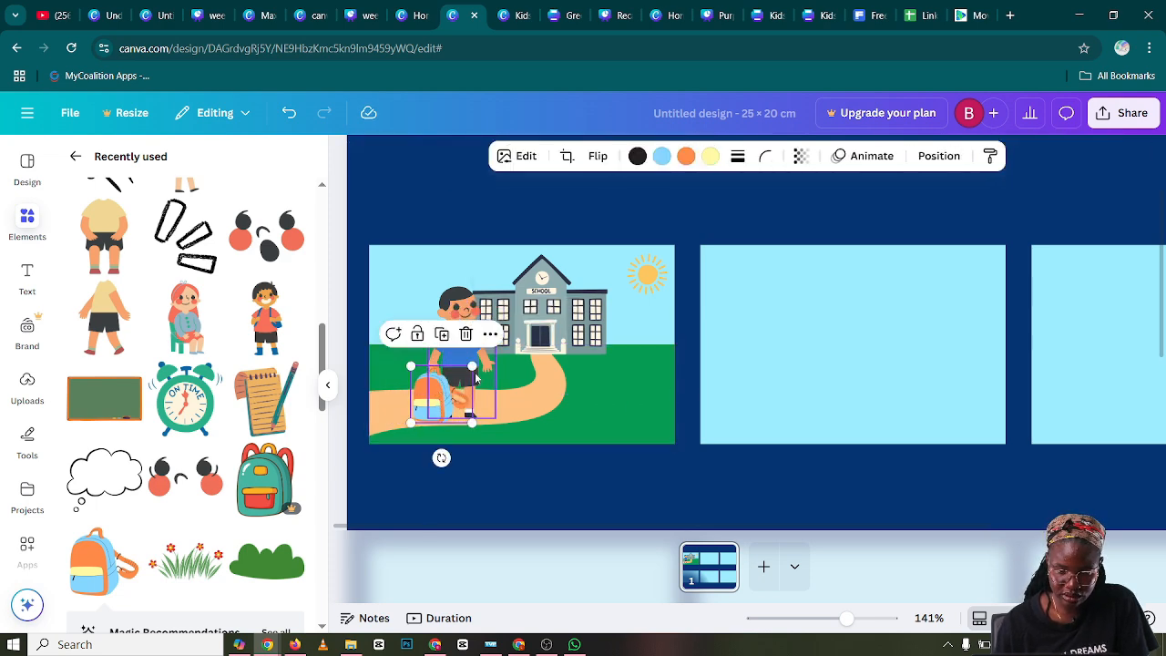
left_click_drag(440, 401, 437, 395)
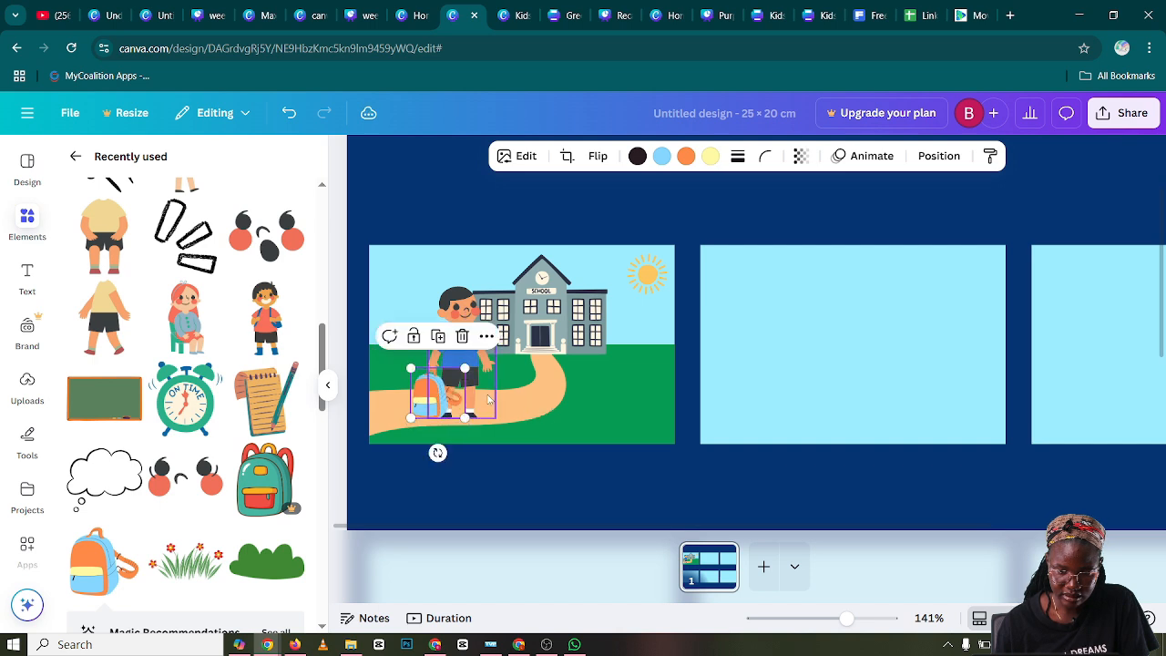
Leave the recently used elements and start a new element search
left_click(643, 400)
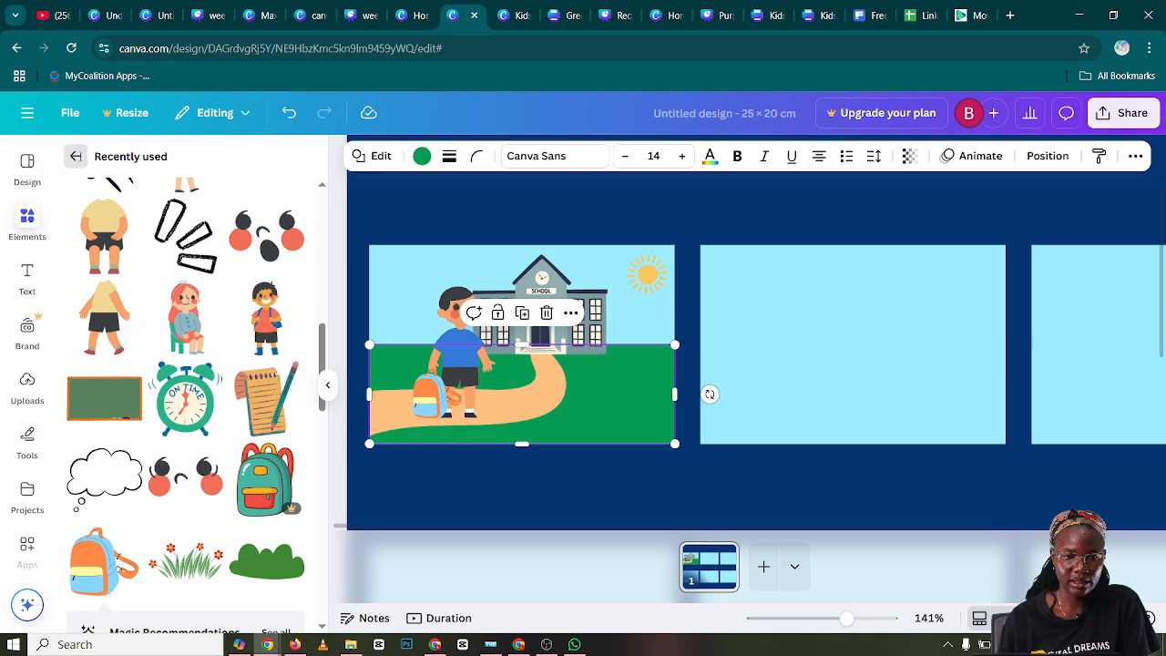
left_click(77, 157)
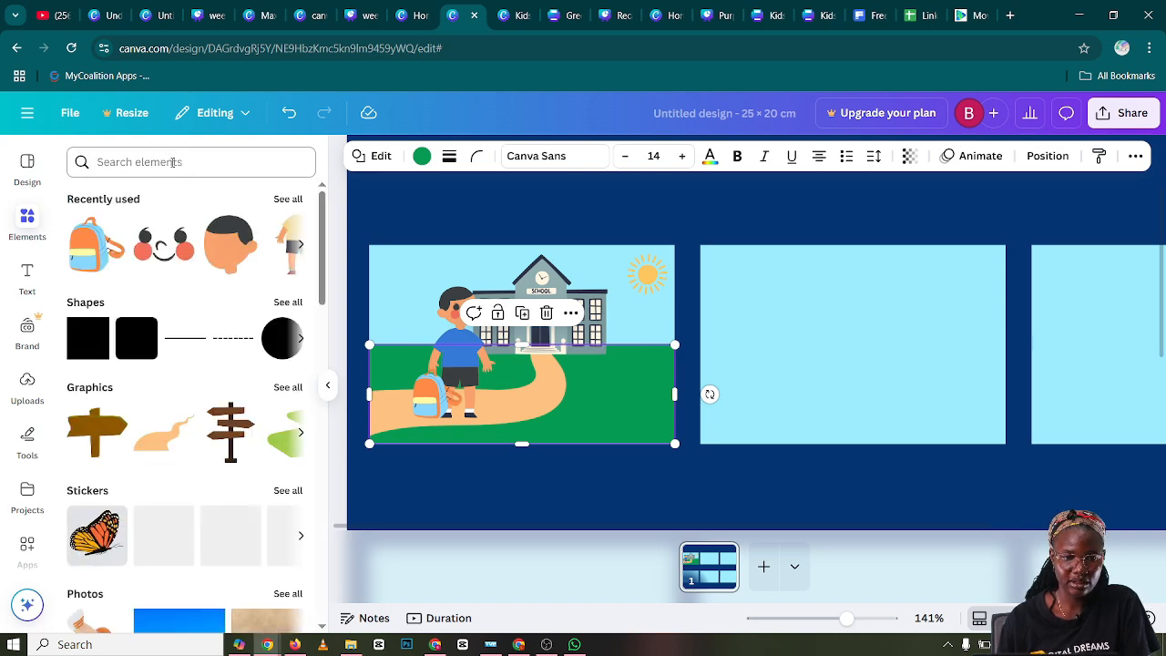
left_click(172, 161)
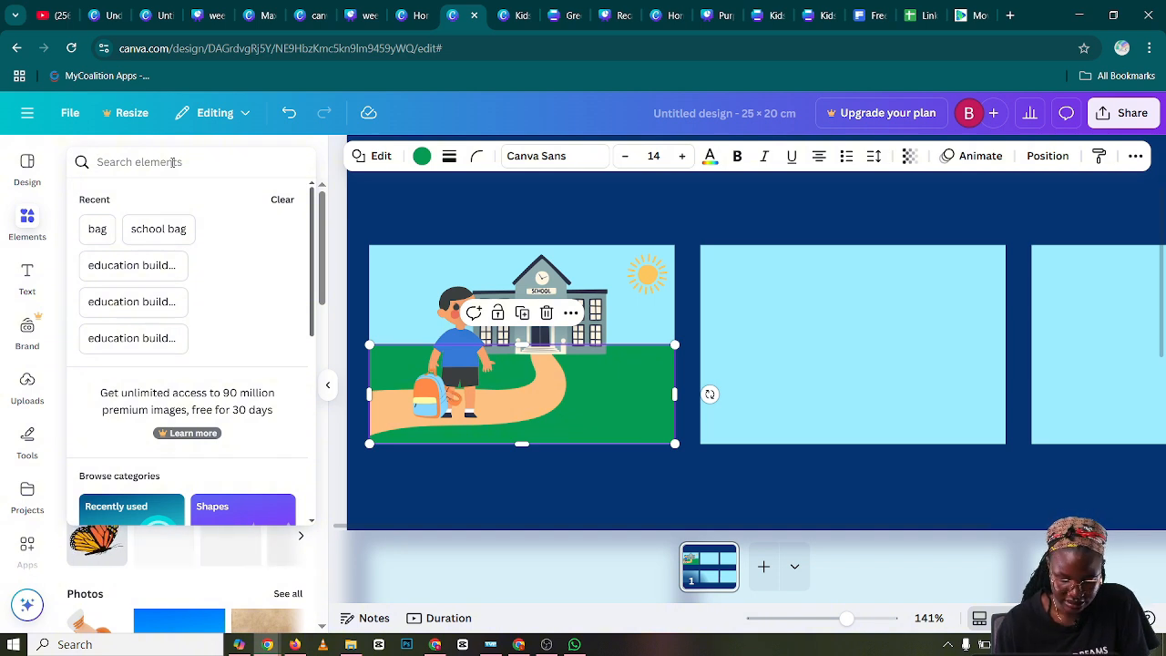
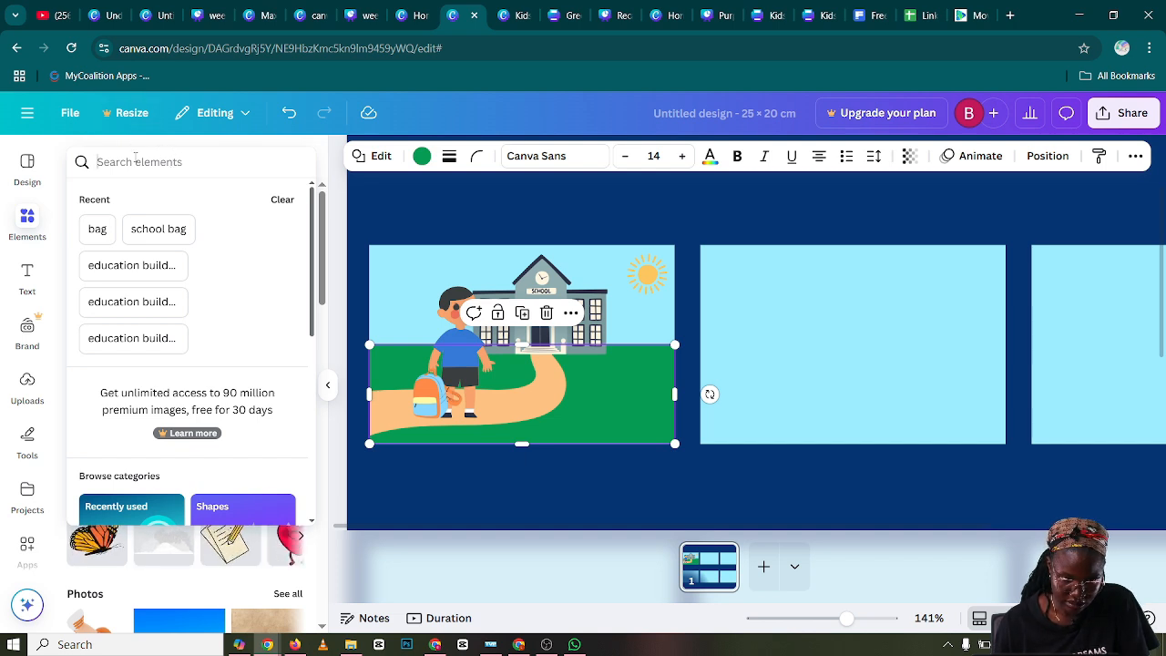
Search the graphics for "grass" and look through the results for a suitable clump
left_click(138, 162)
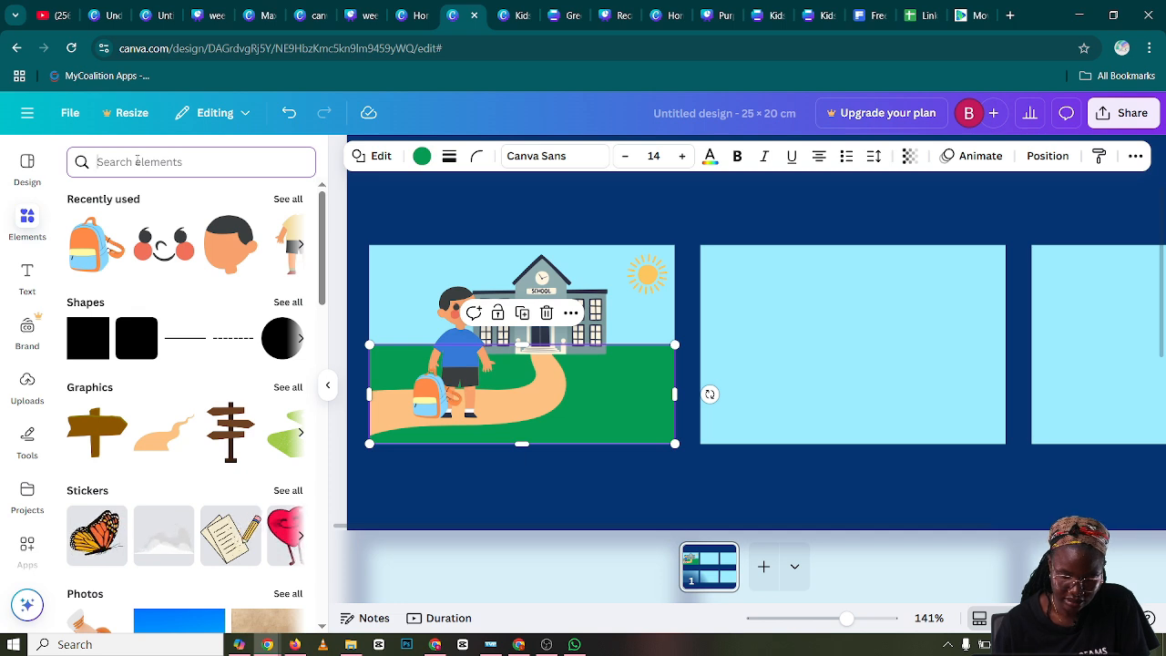
type("gr")
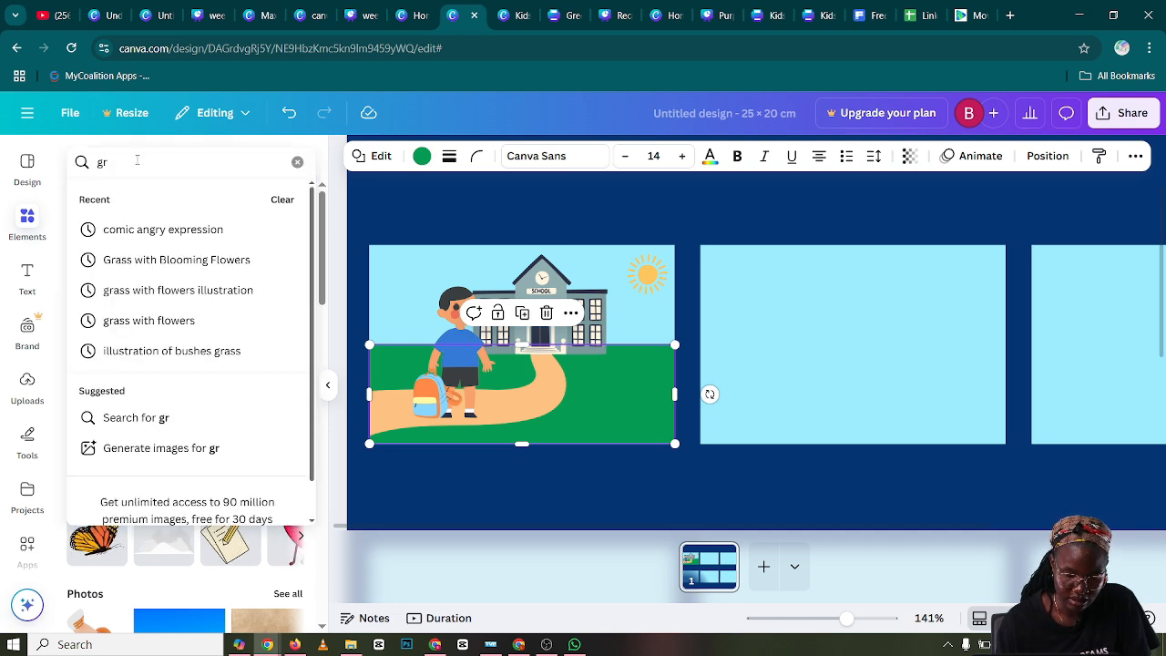
type("ass")
key("Return")
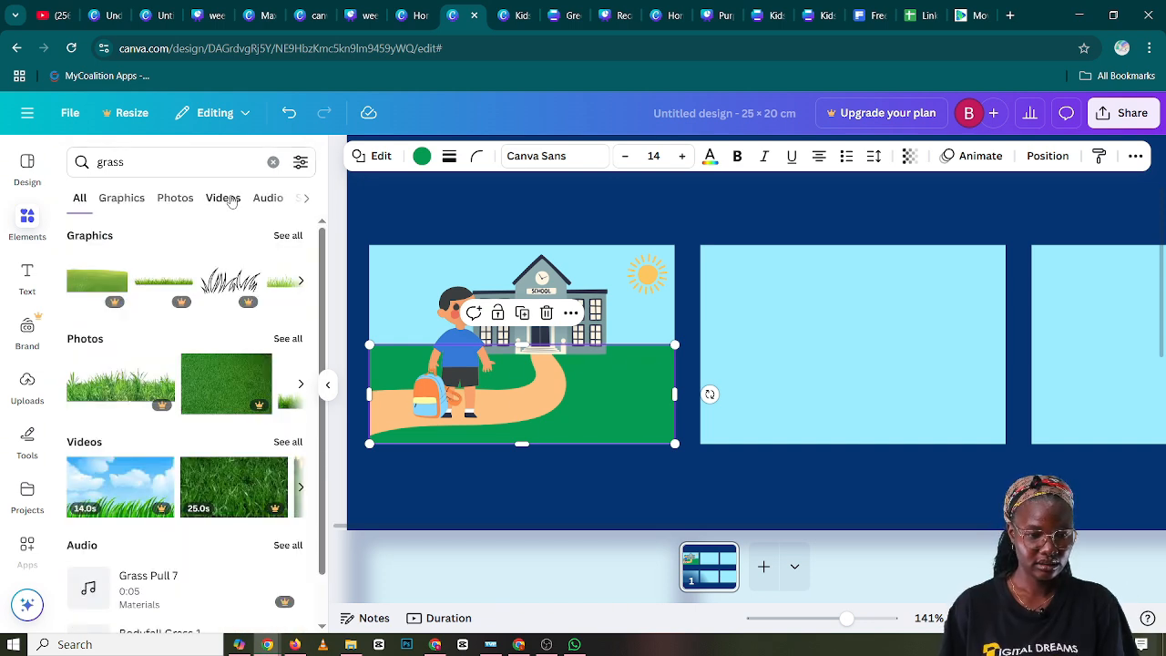
left_click(286, 237)
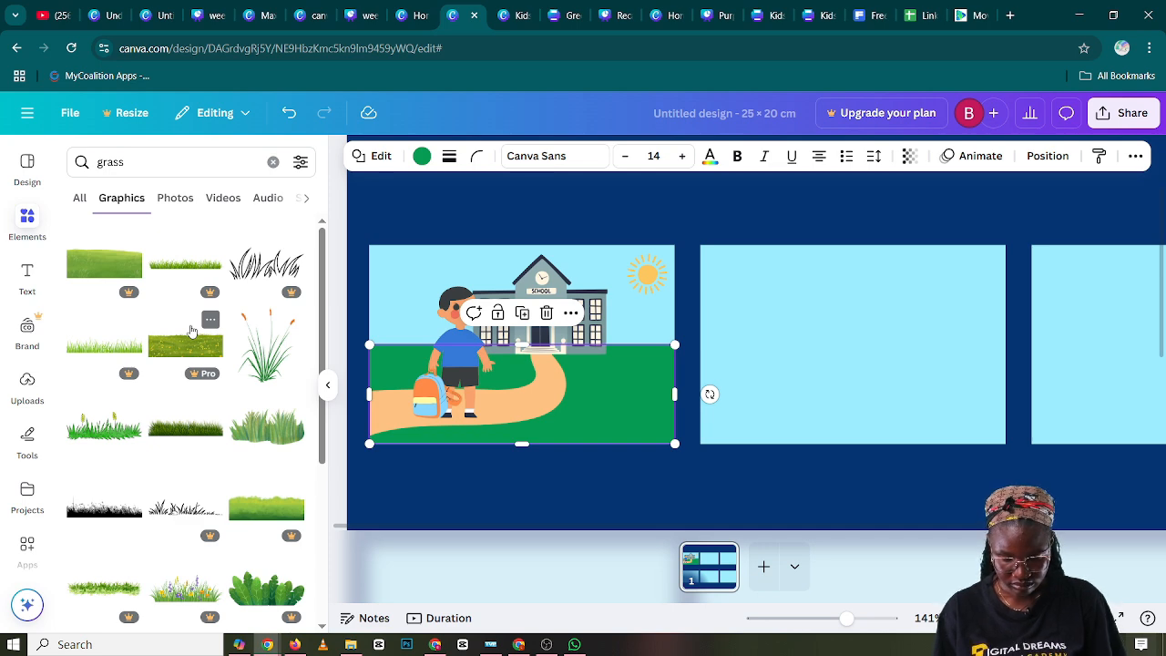
scroll(175, 332, "down", 1)
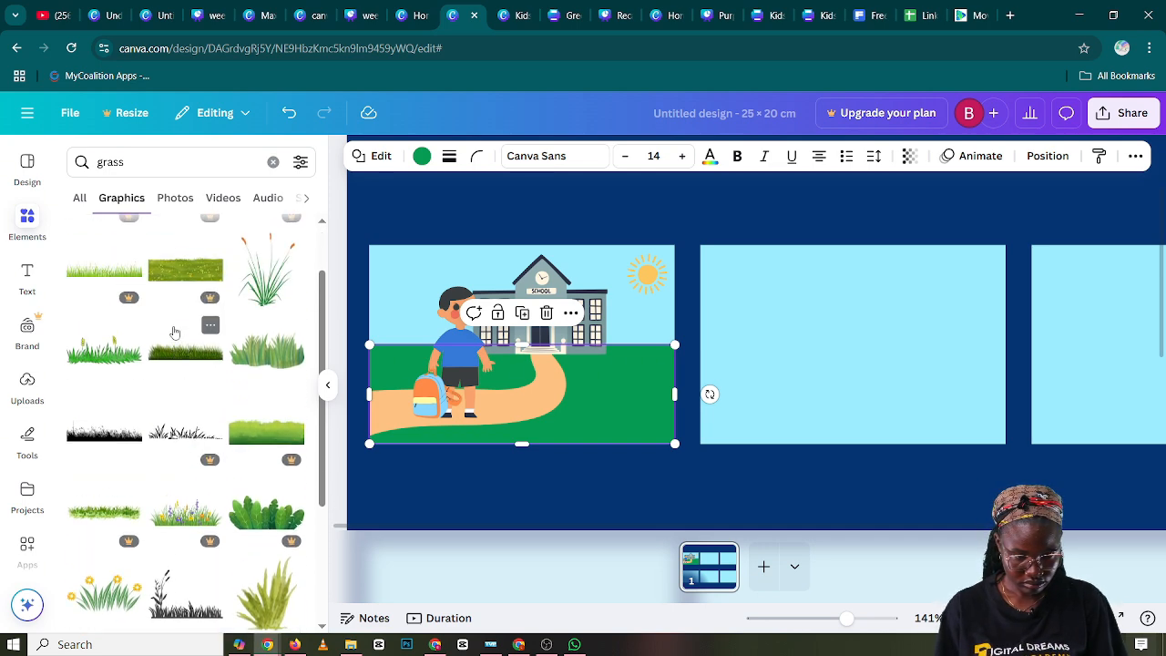
scroll(175, 332, "down", 2)
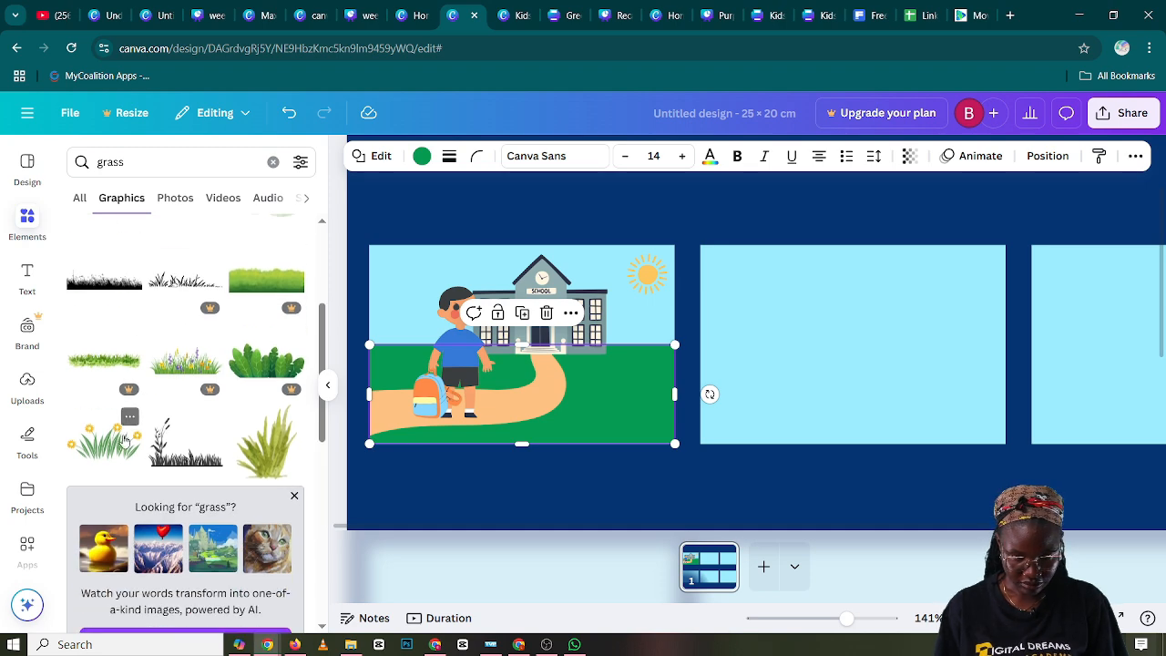
Add the grass clump with yellow flowers, shrink it and place it on the lawn to the right of the path in the first panel
left_click_drag(126, 438, 789, 426)
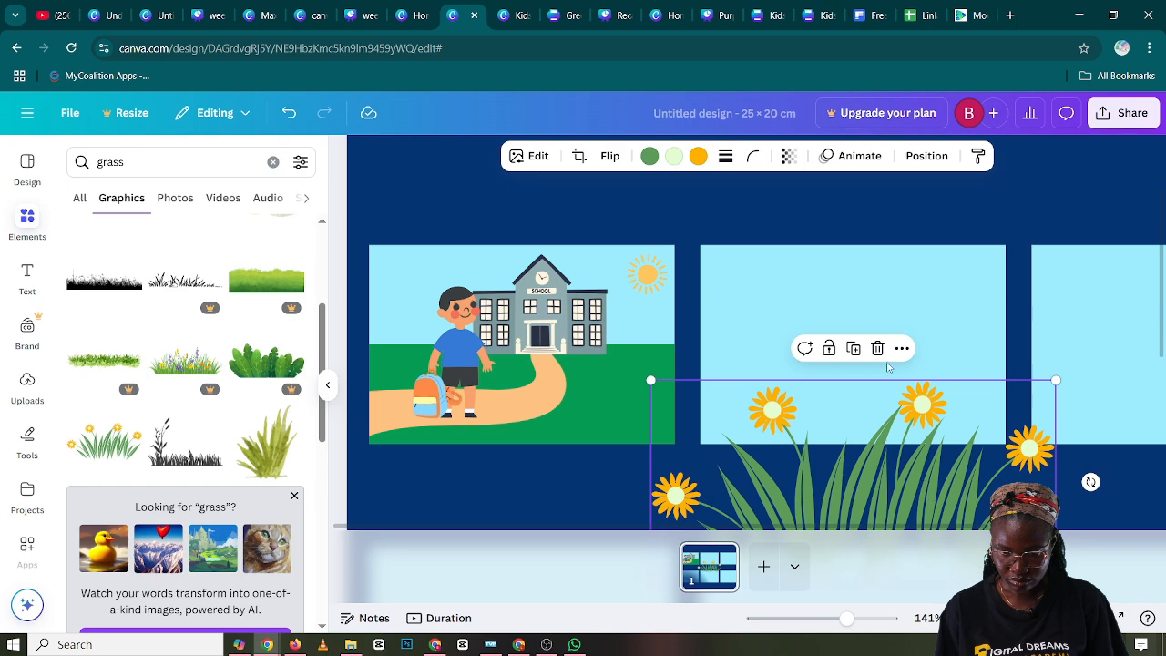
left_click_drag(924, 508, 881, 336)
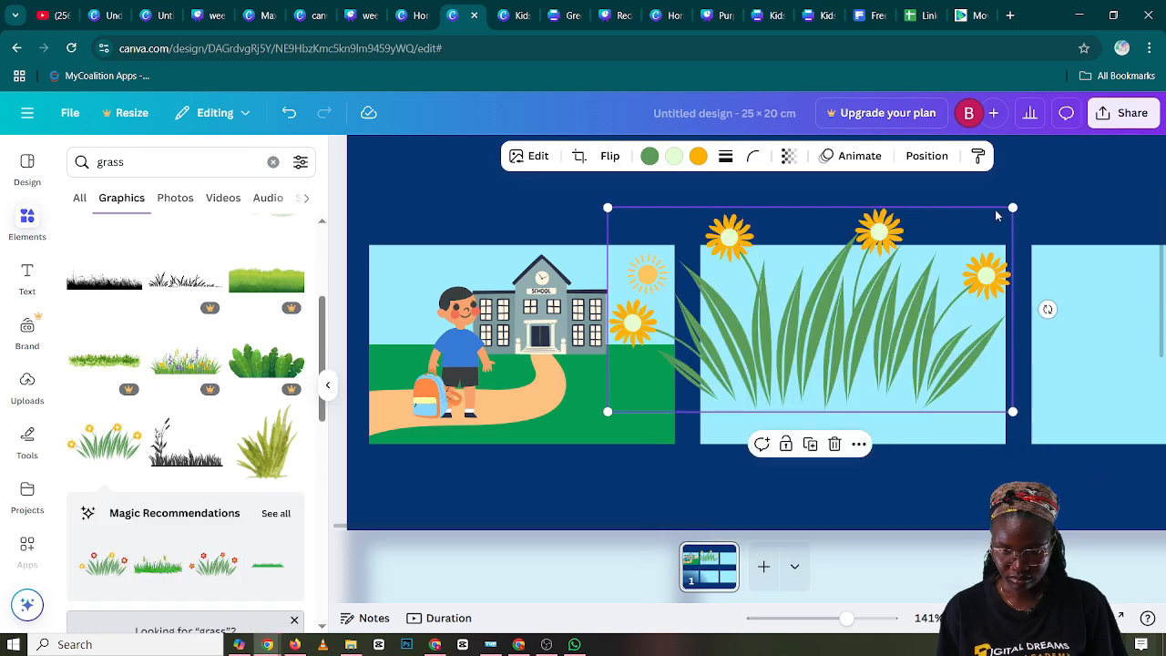
left_click_drag(992, 234, 644, 375)
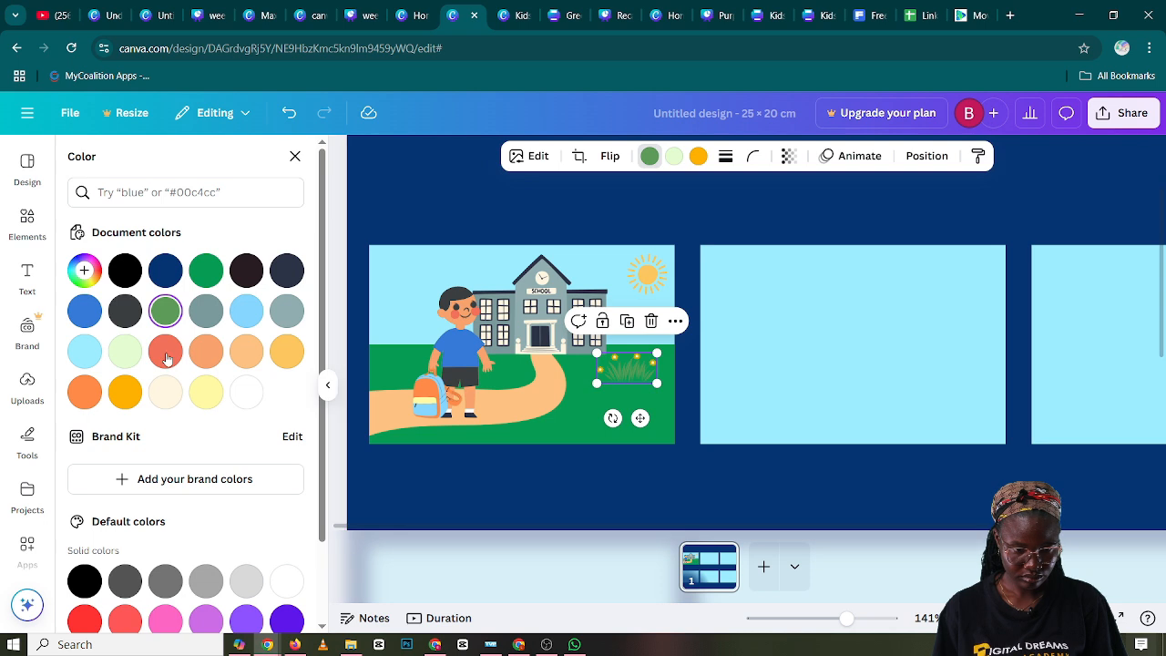
Recolor the flowered grass's leaves to the custom green #0FB063 and shrink the clump slightly
left_click(207, 273)
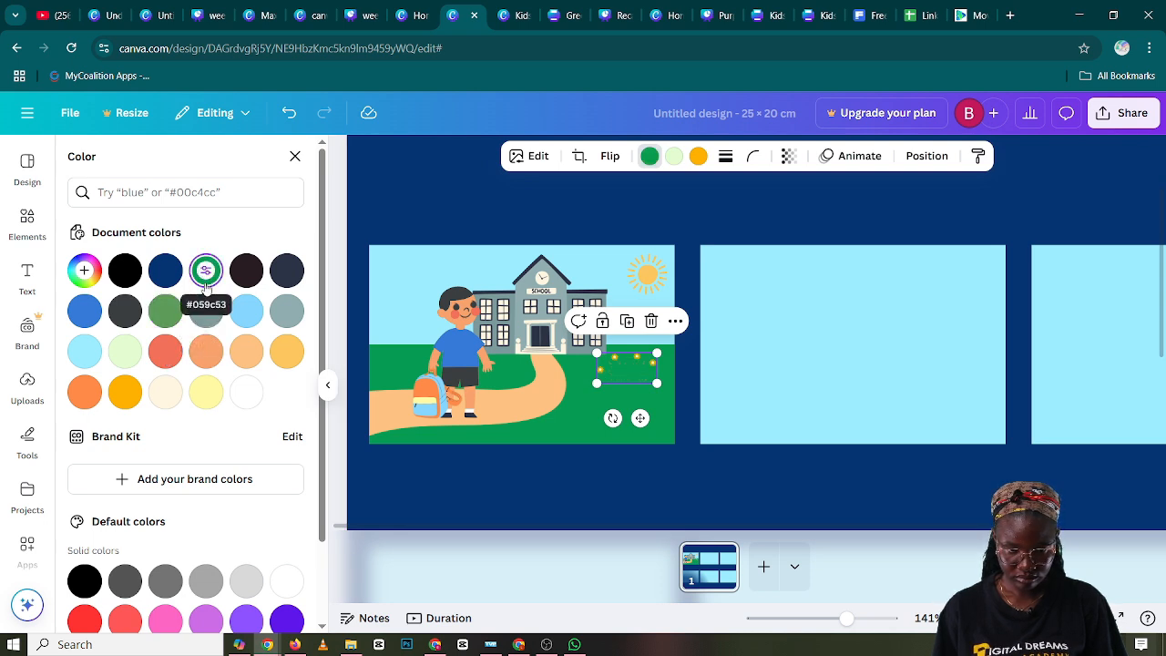
left_click(167, 314)
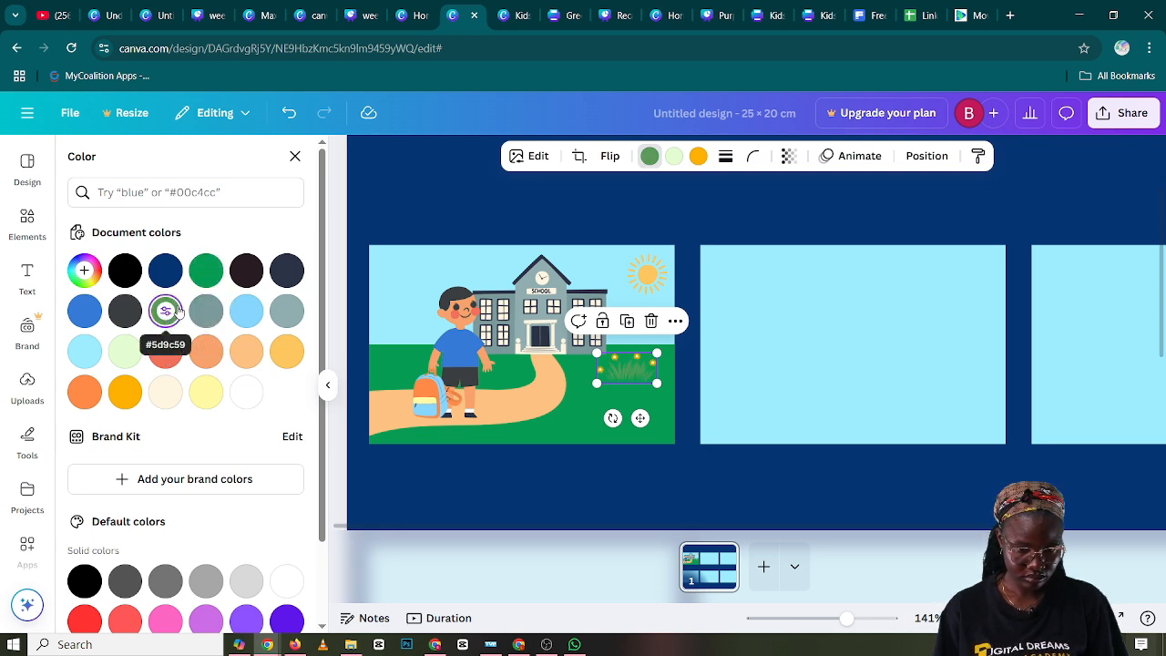
scroll(179, 309, "down", 1)
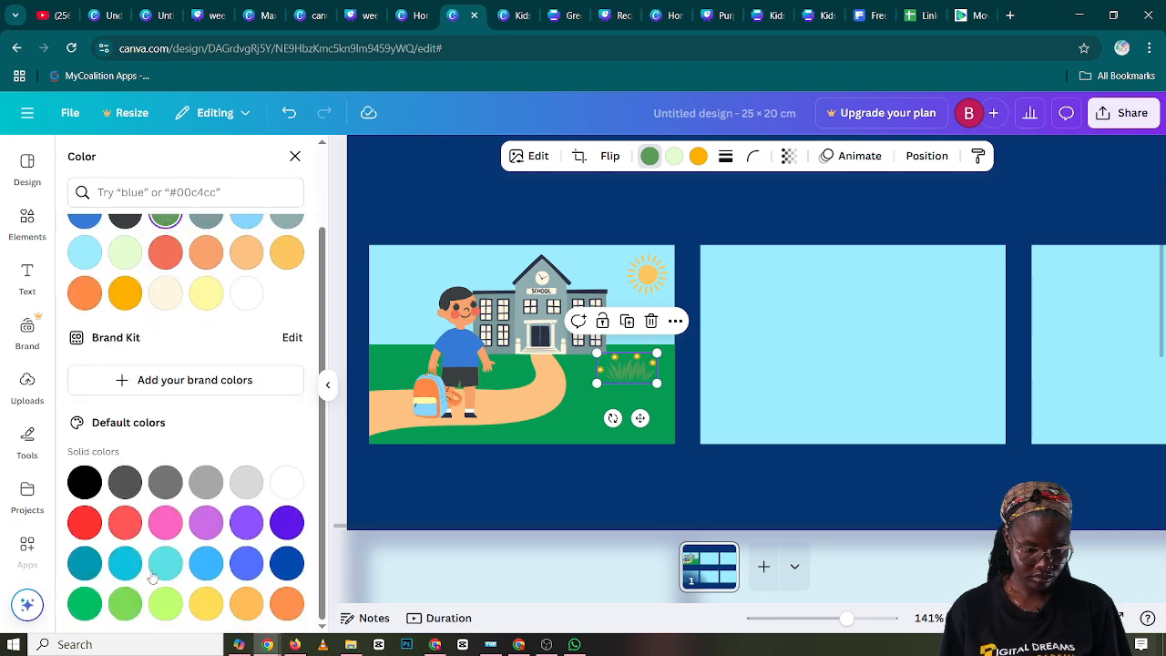
left_click(83, 601)
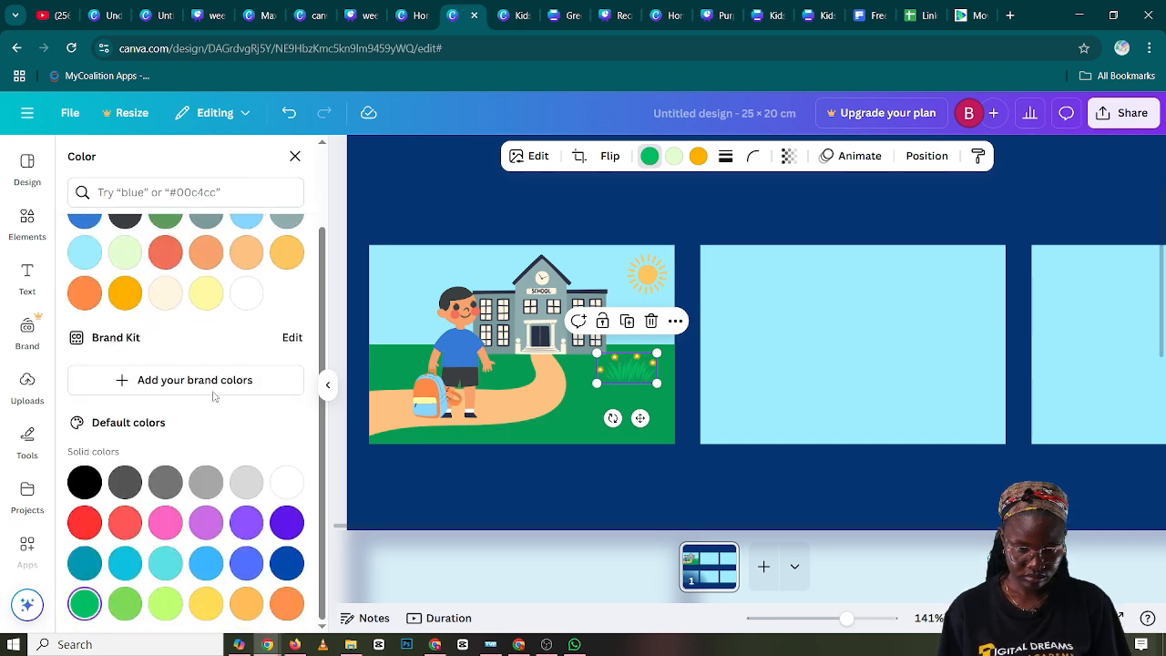
scroll(85, 264, "up", 1)
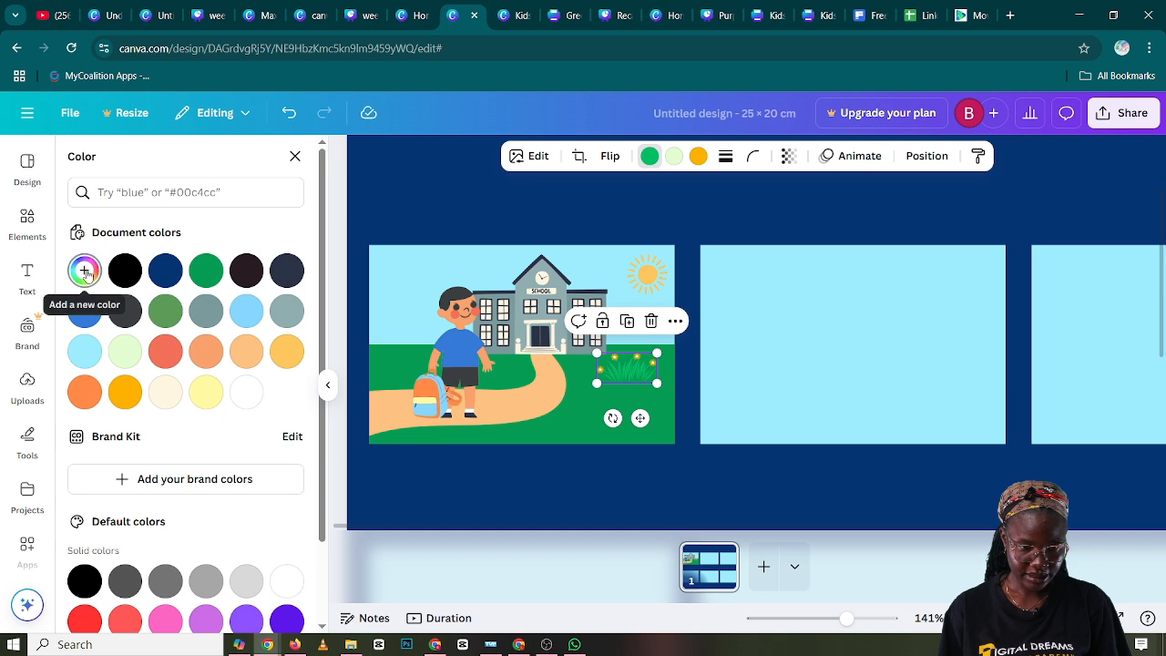
left_click(85, 272)
left_click(284, 336)
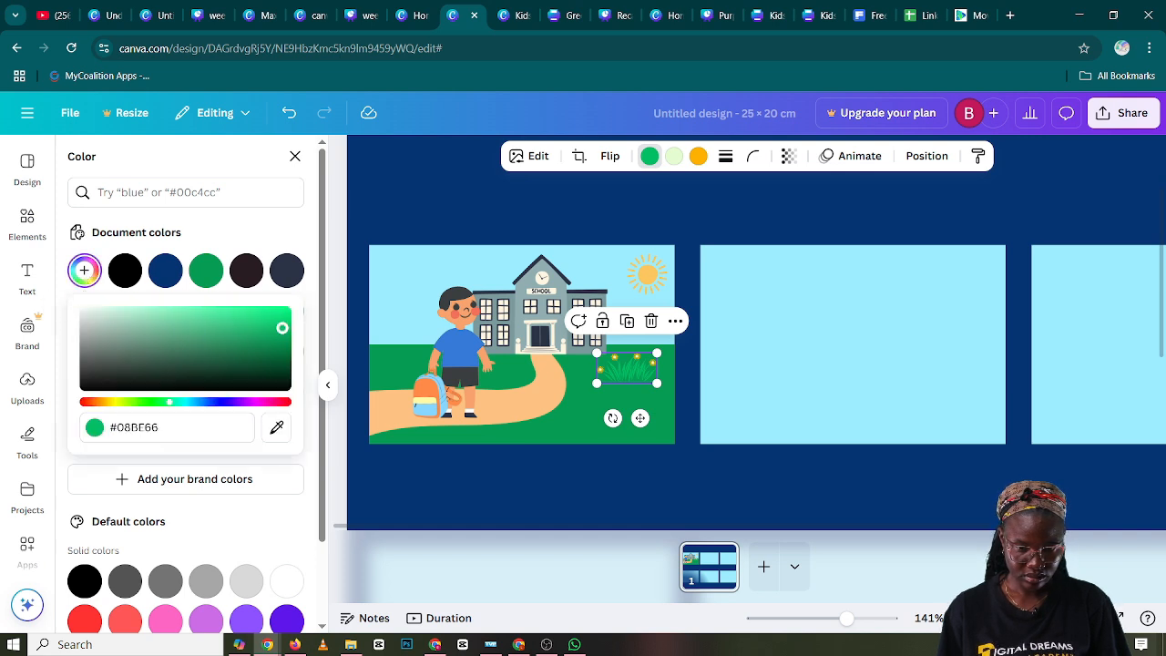
left_click_drag(284, 335, 273, 331)
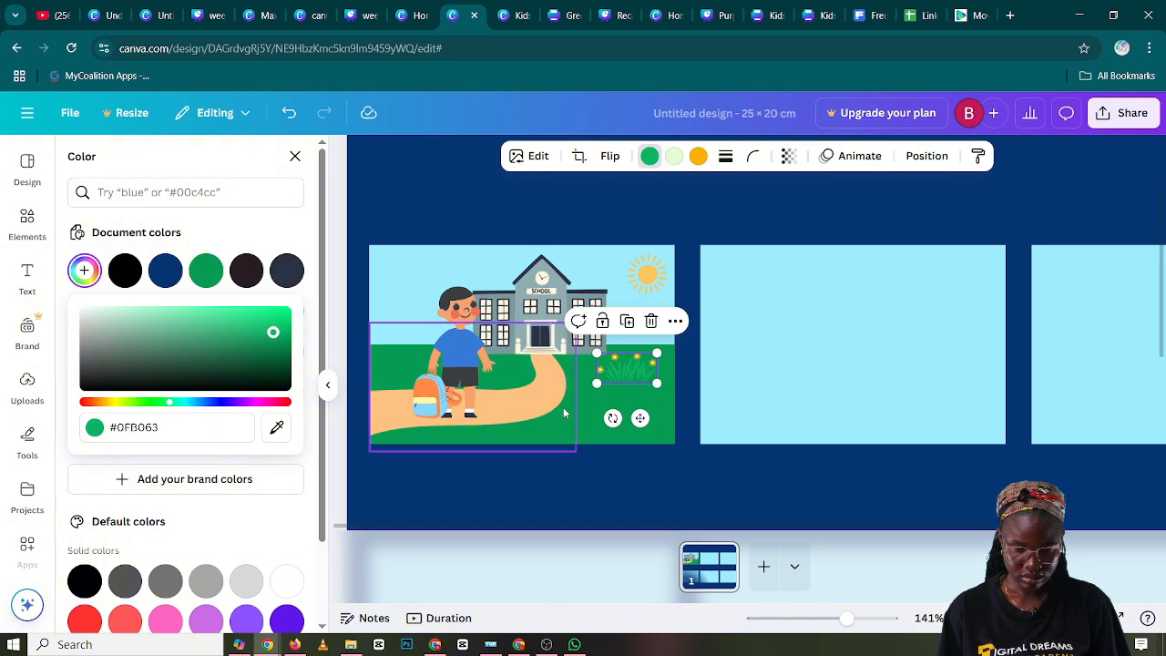
left_click(692, 222)
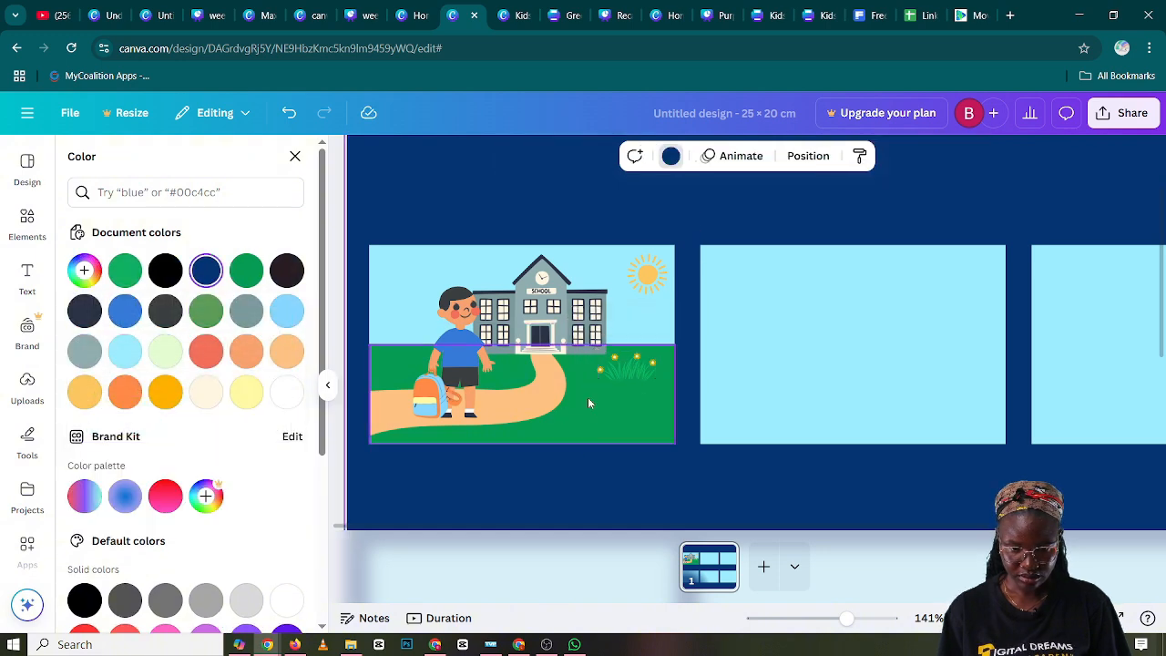
left_click(643, 368)
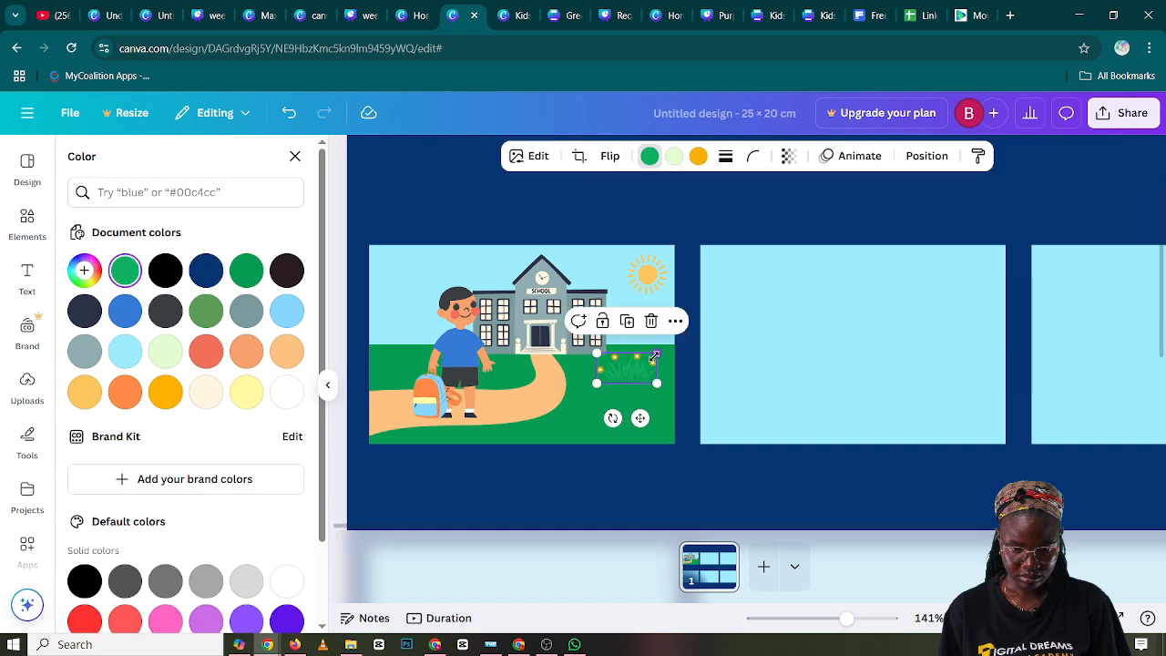
left_click_drag(635, 370, 637, 369)
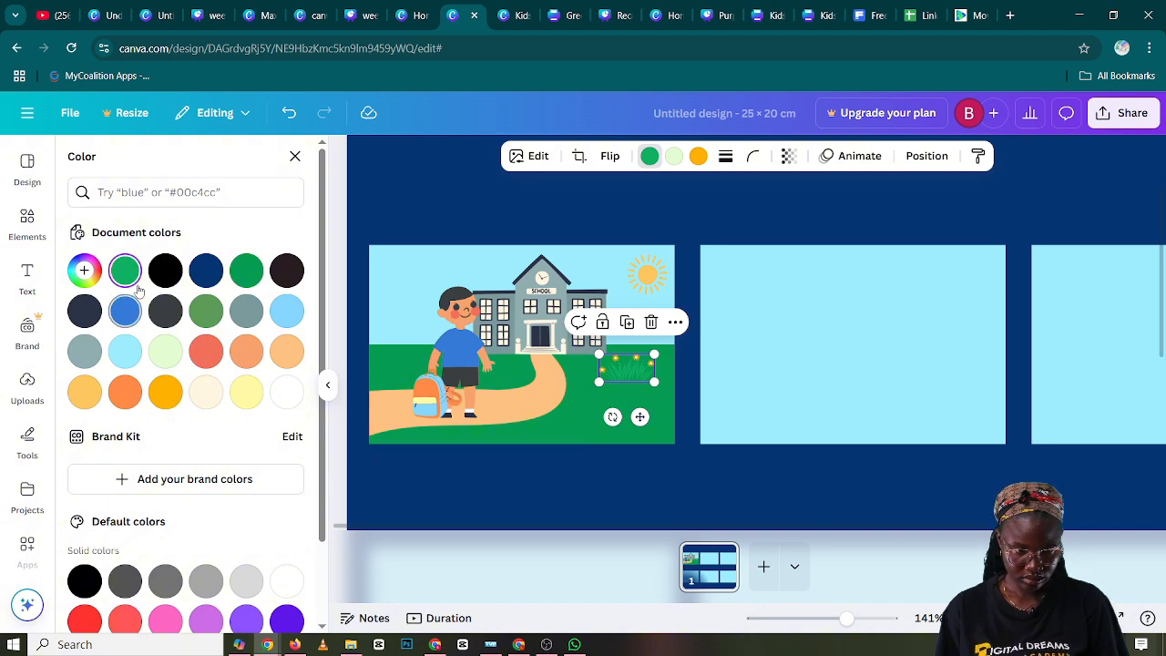
Add the green bush from the recently used elements and move it over the first panel
left_click(20, 230)
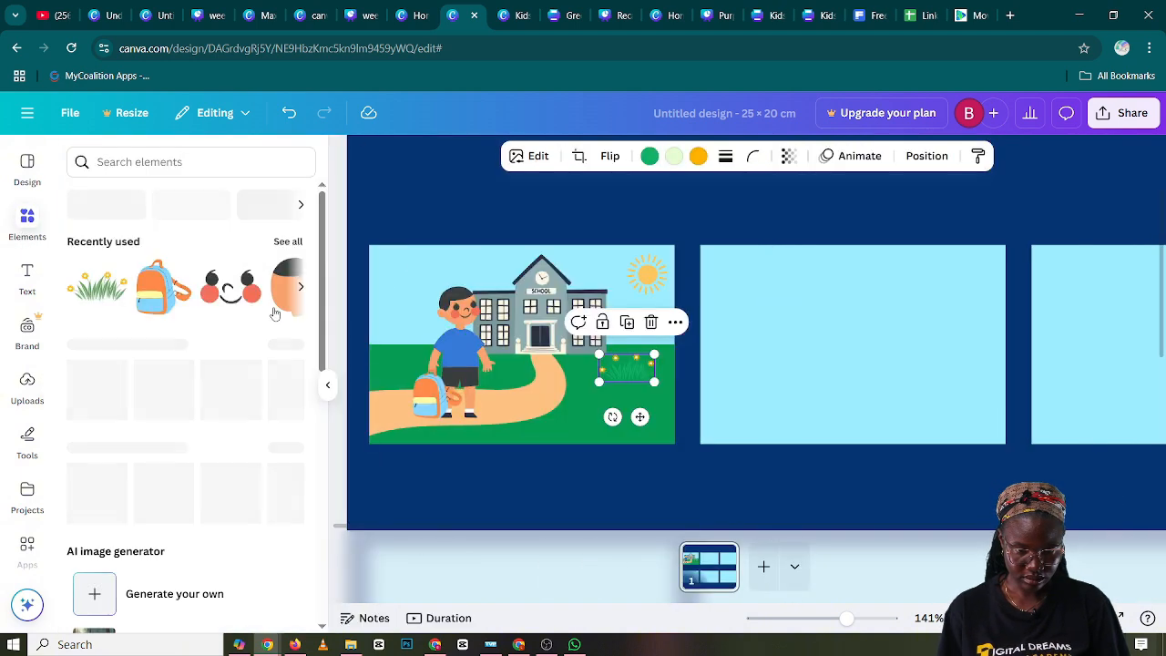
left_click(288, 241)
scroll(274, 365, "down", 5)
scroll(274, 367, "down", 10)
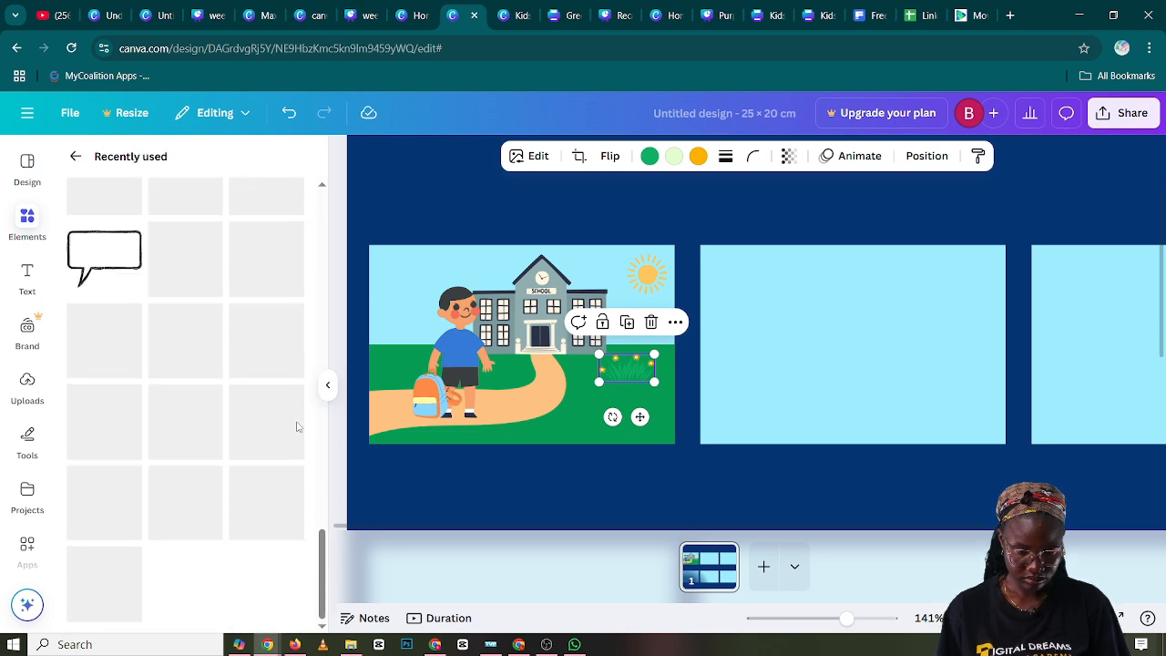
scroll(296, 427, "up", 5)
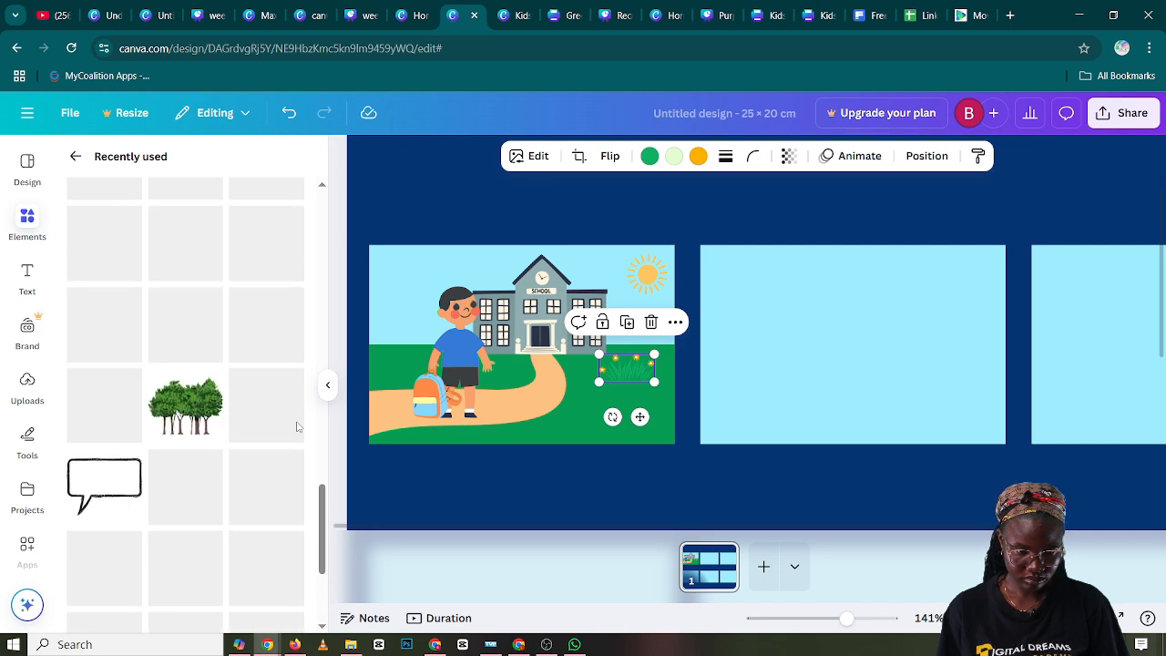
scroll(296, 426, "up", 2)
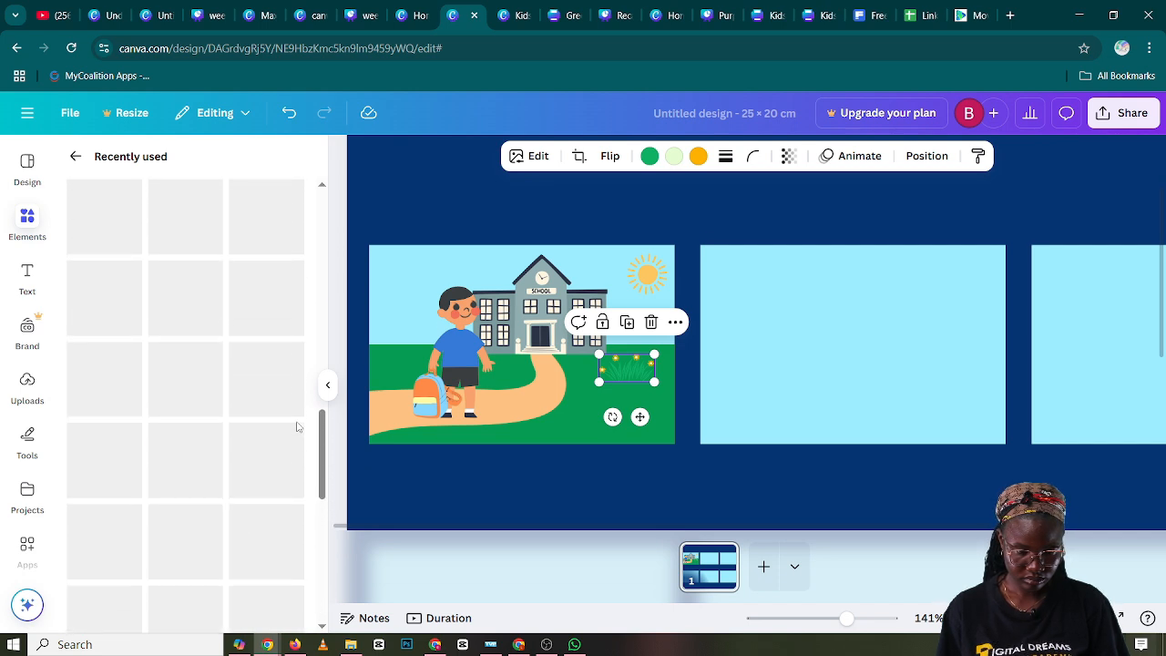
scroll(296, 426, "up", 3)
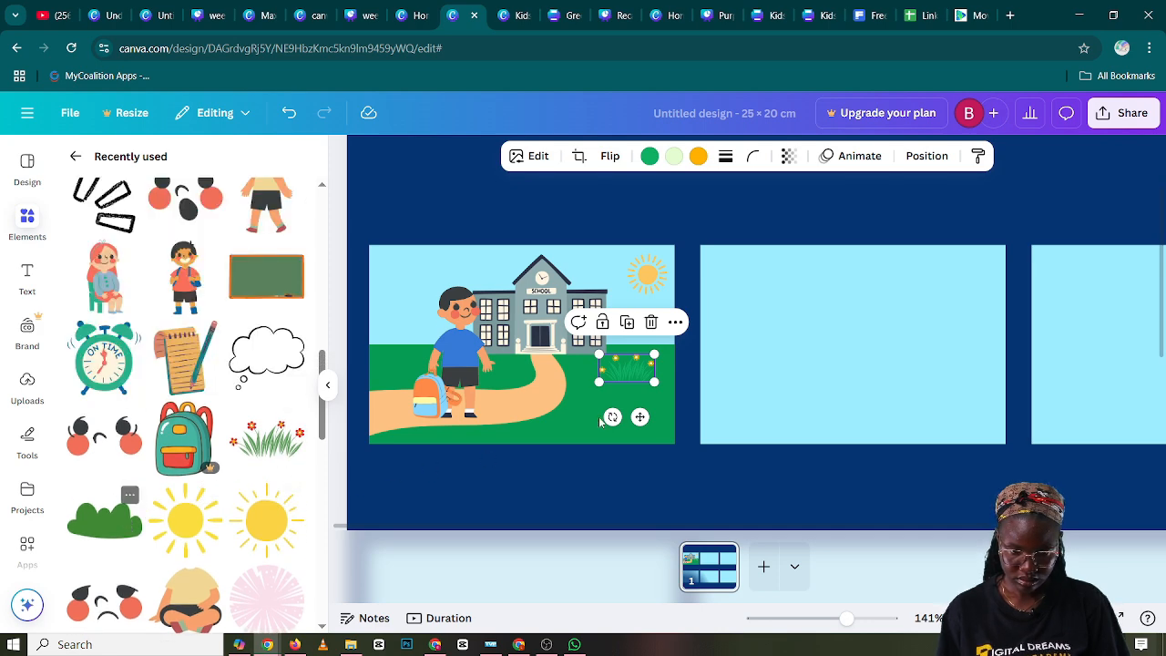
left_click_drag(599, 420, 769, 443)
left_click_drag(729, 404, 668, 383)
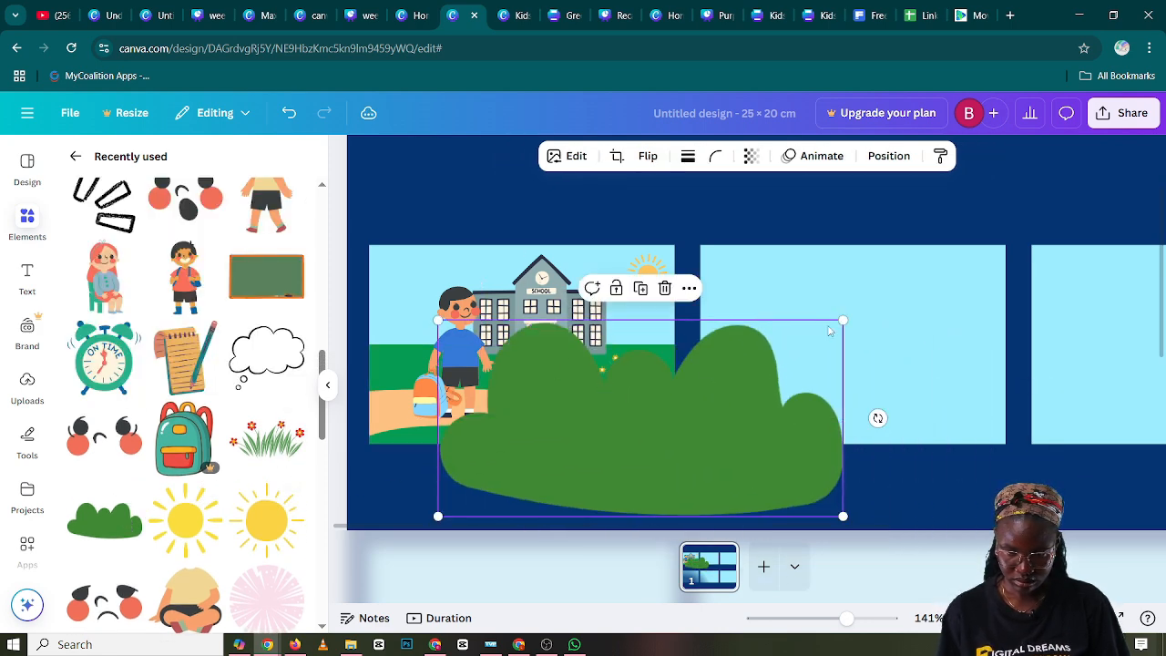
Shrink the bush and place it beside the path's bend, with the flowered grass moved nearer the first panel's right edge
left_click_drag(842, 321, 618, 390)
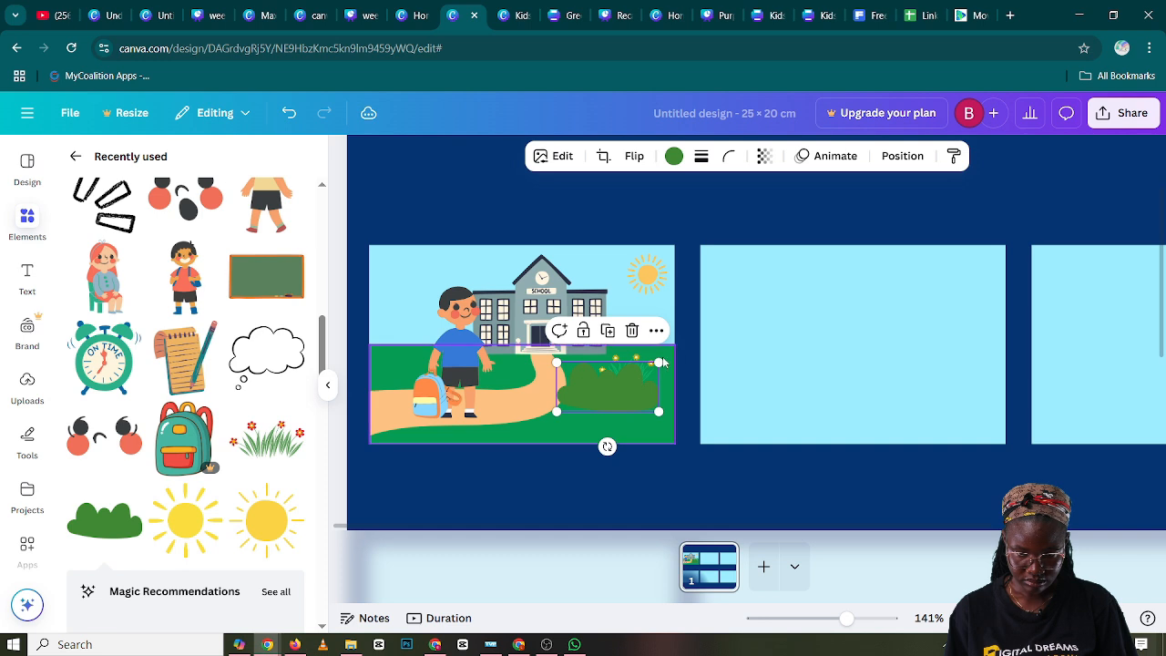
left_click_drag(659, 363, 617, 392)
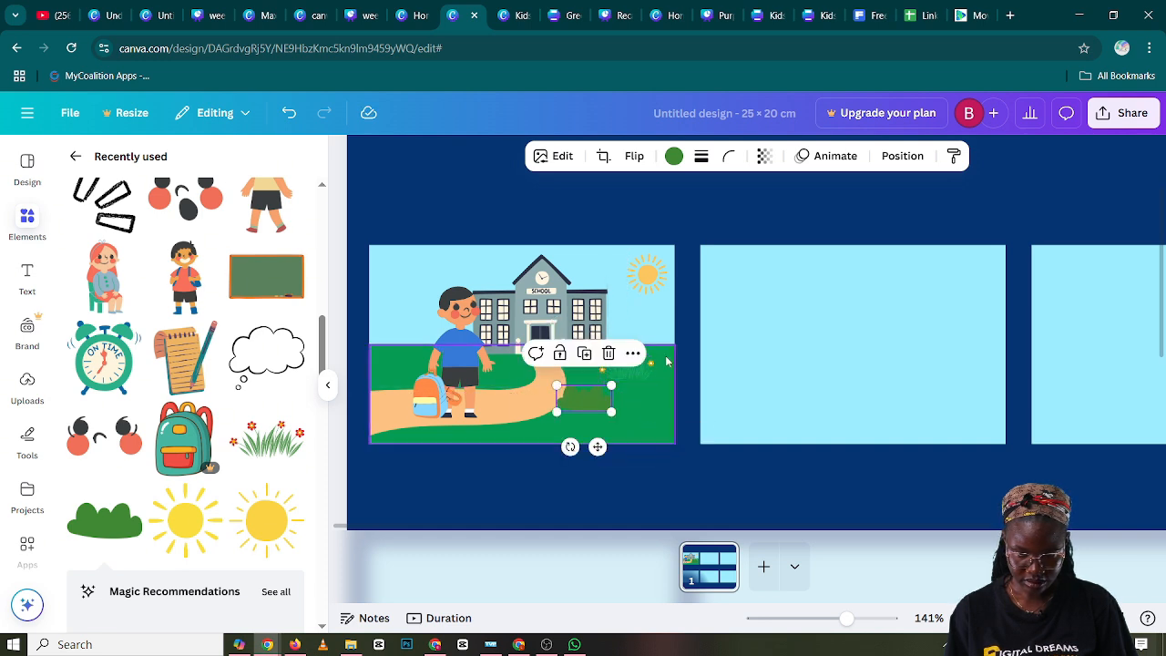
left_click_drag(656, 371, 603, 393)
left_click(595, 397)
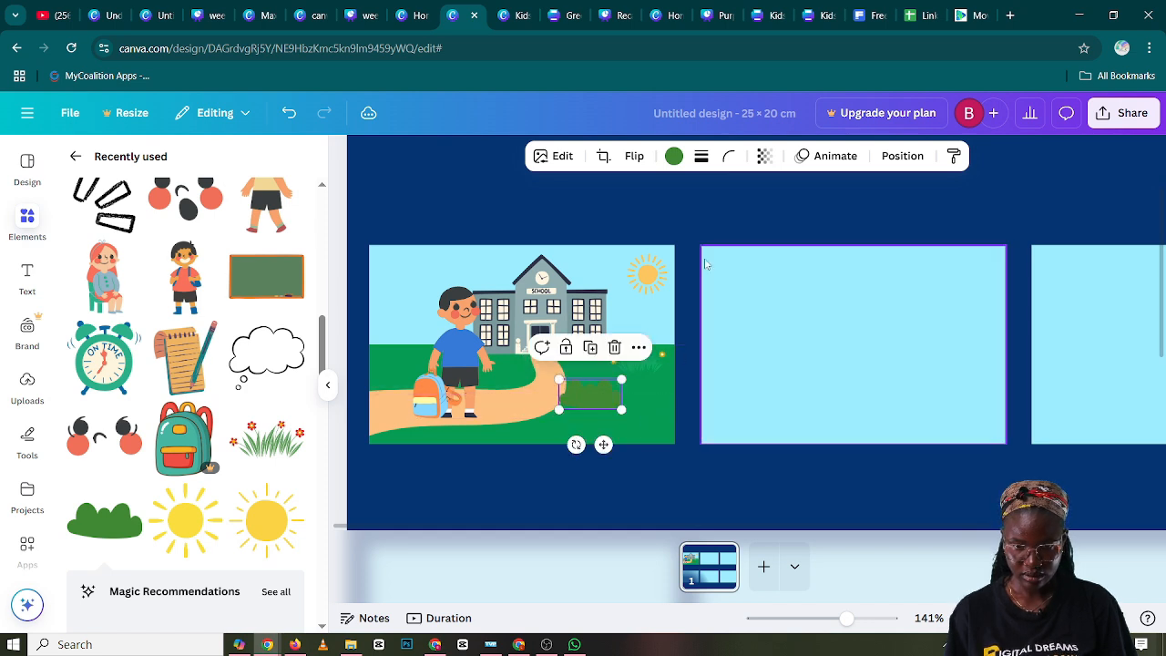
left_click(668, 203)
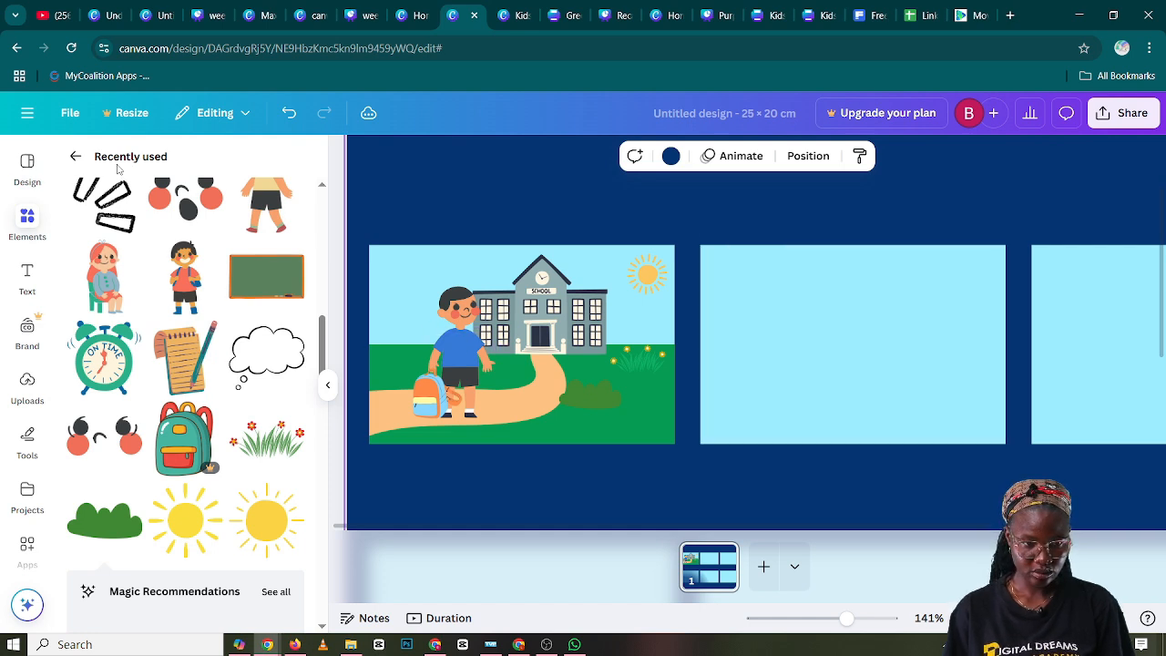
Search the graphics for "education buildable characters" and add the seated headless boy's body with yellow shirt and black shorts
left_click(75, 156)
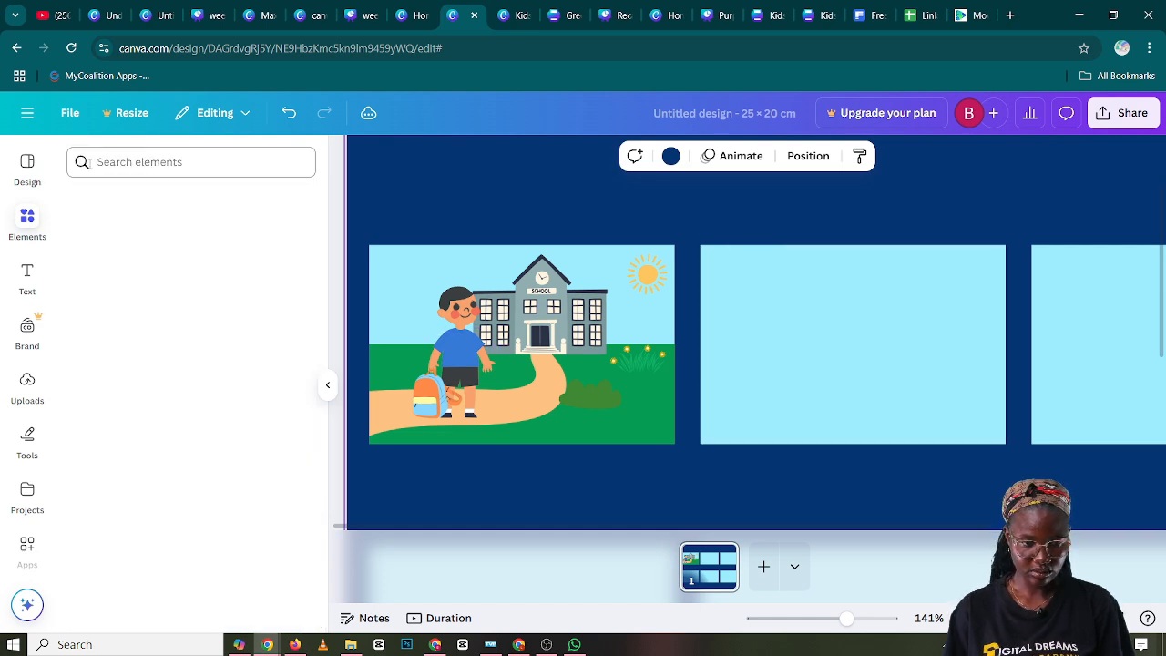
left_click(105, 161)
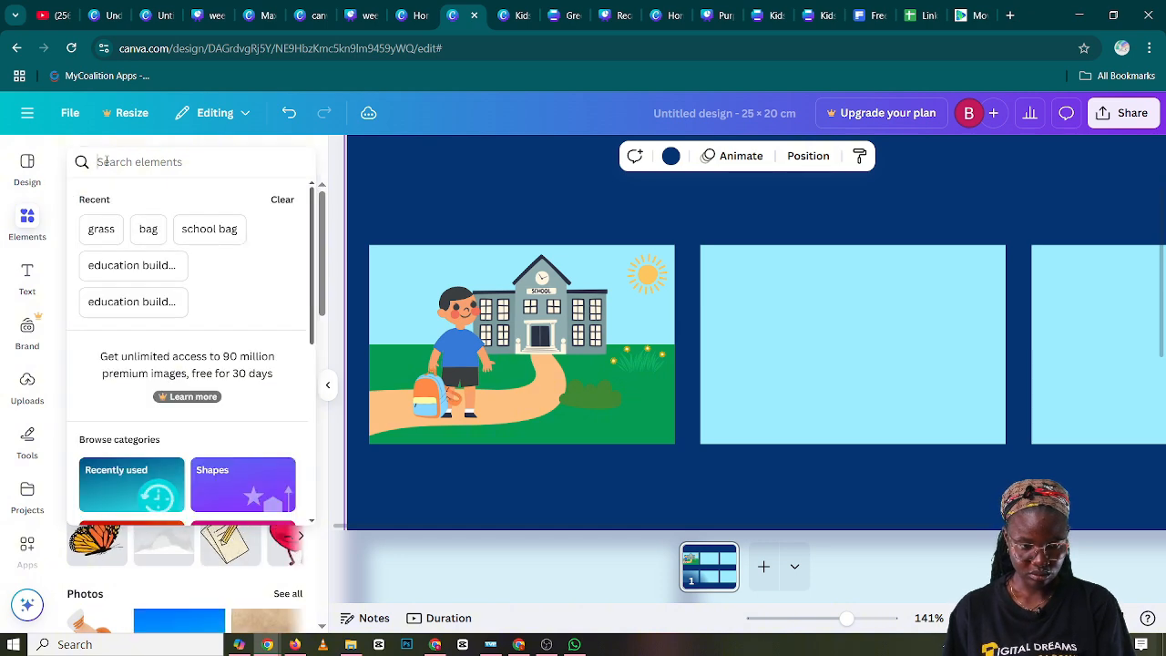
type("e")
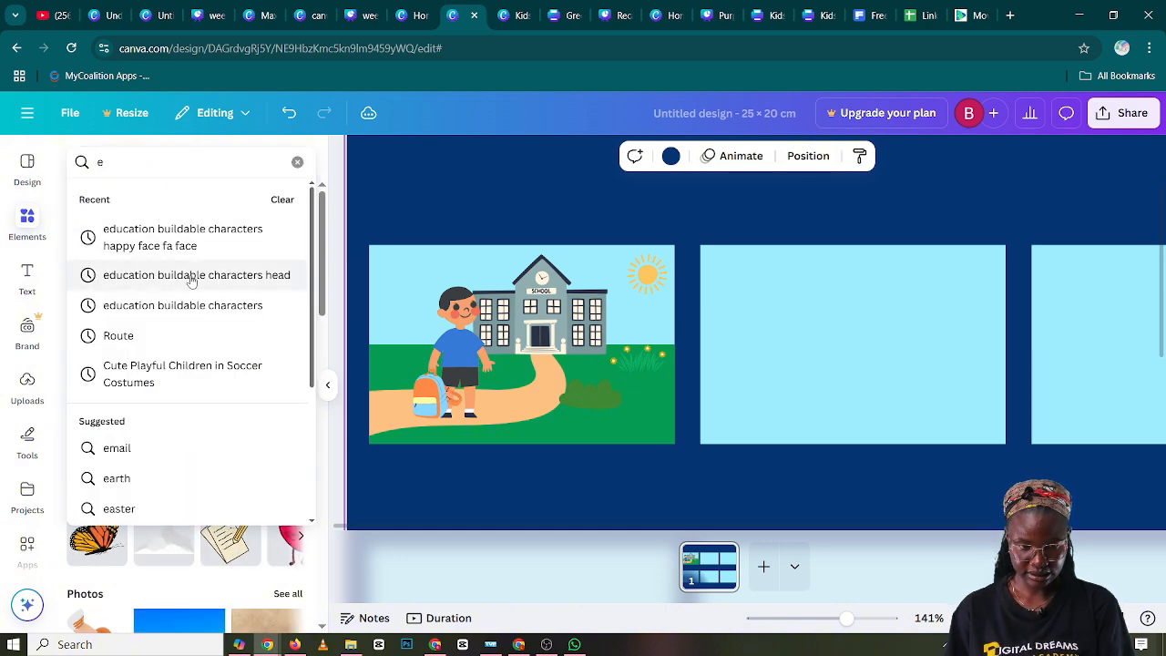
left_click(197, 309)
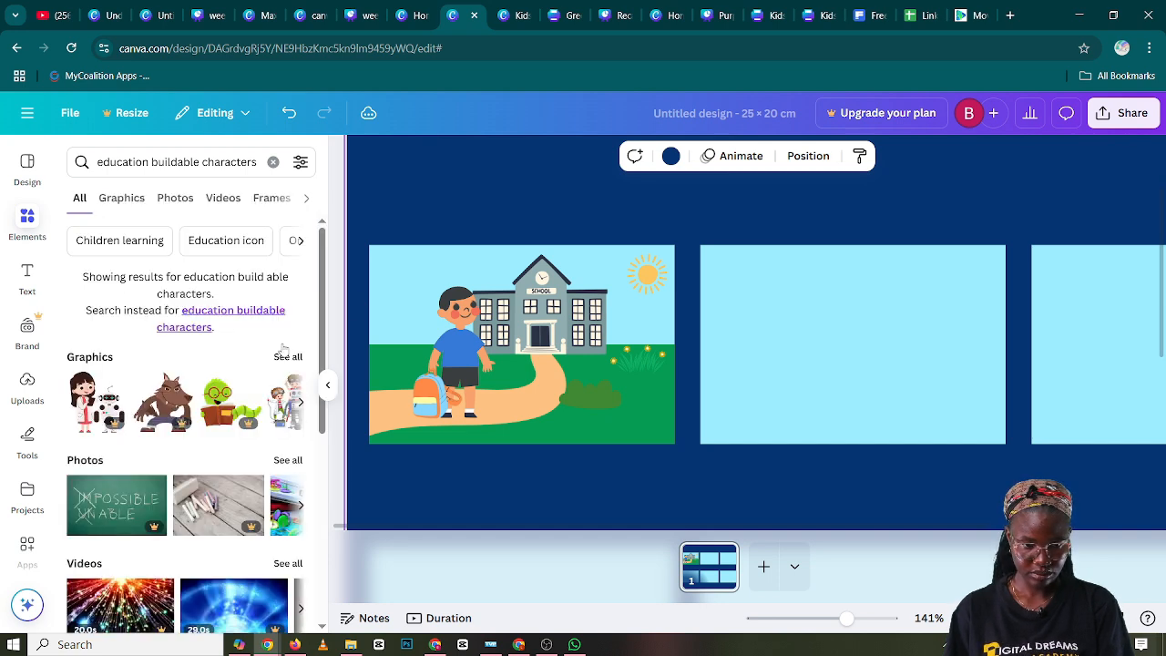
left_click(288, 357)
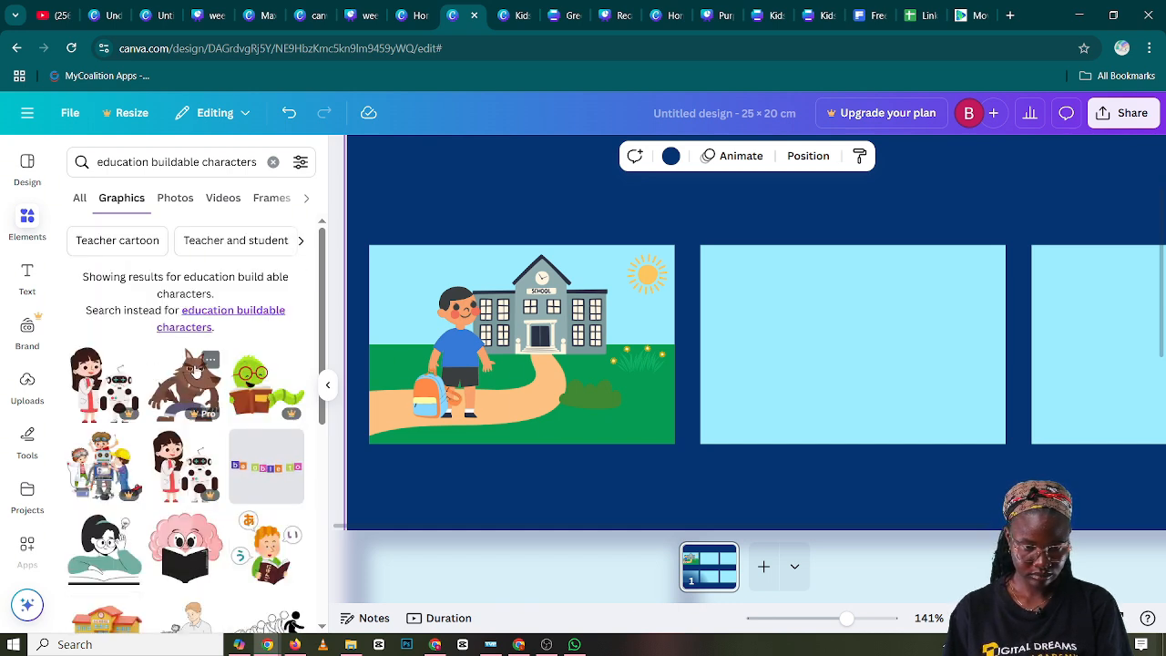
scroll(142, 381, "down", 2)
scroll(141, 382, "down", 5)
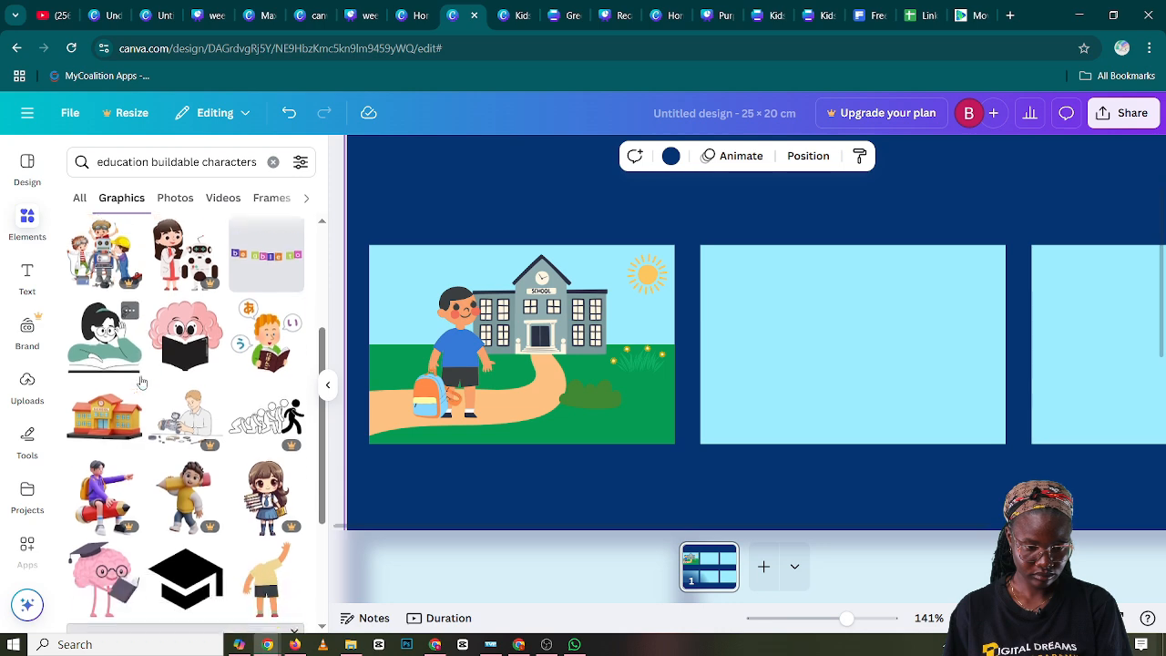
scroll(141, 393, "down", 4)
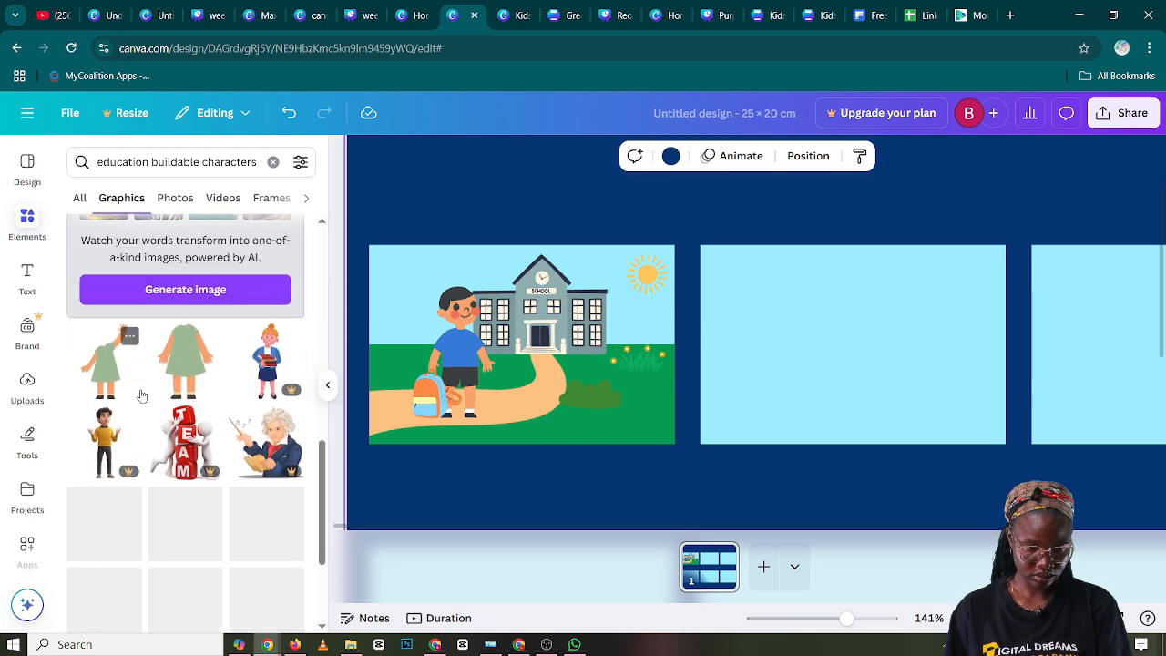
scroll(141, 398, "down", 6)
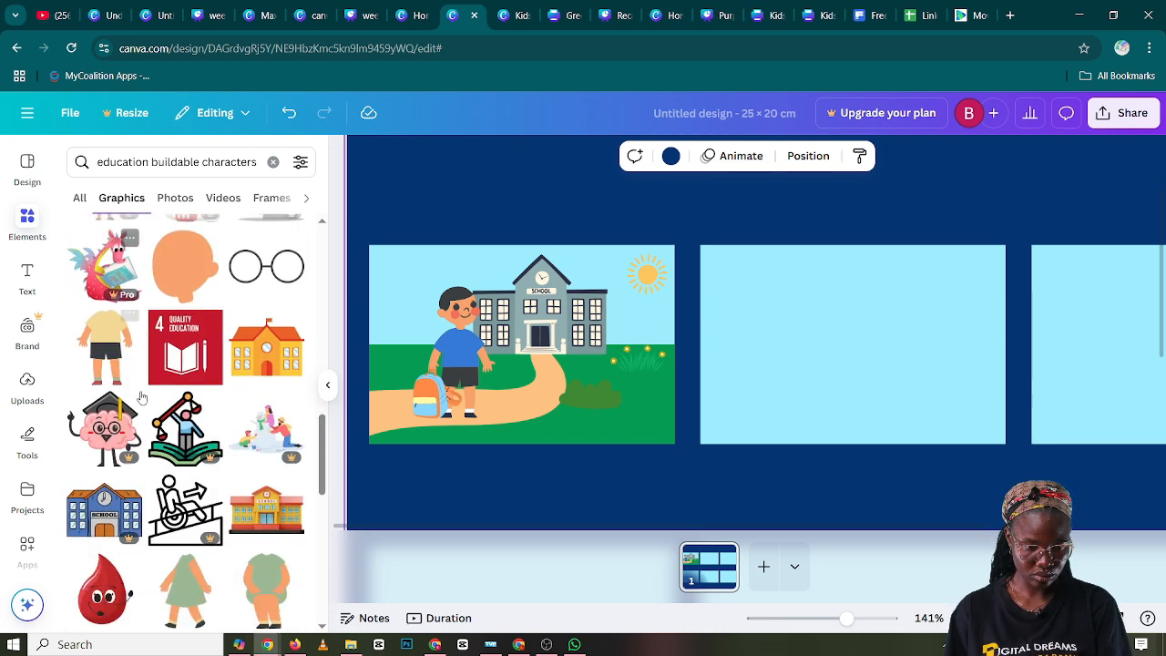
scroll(150, 407, "down", 5)
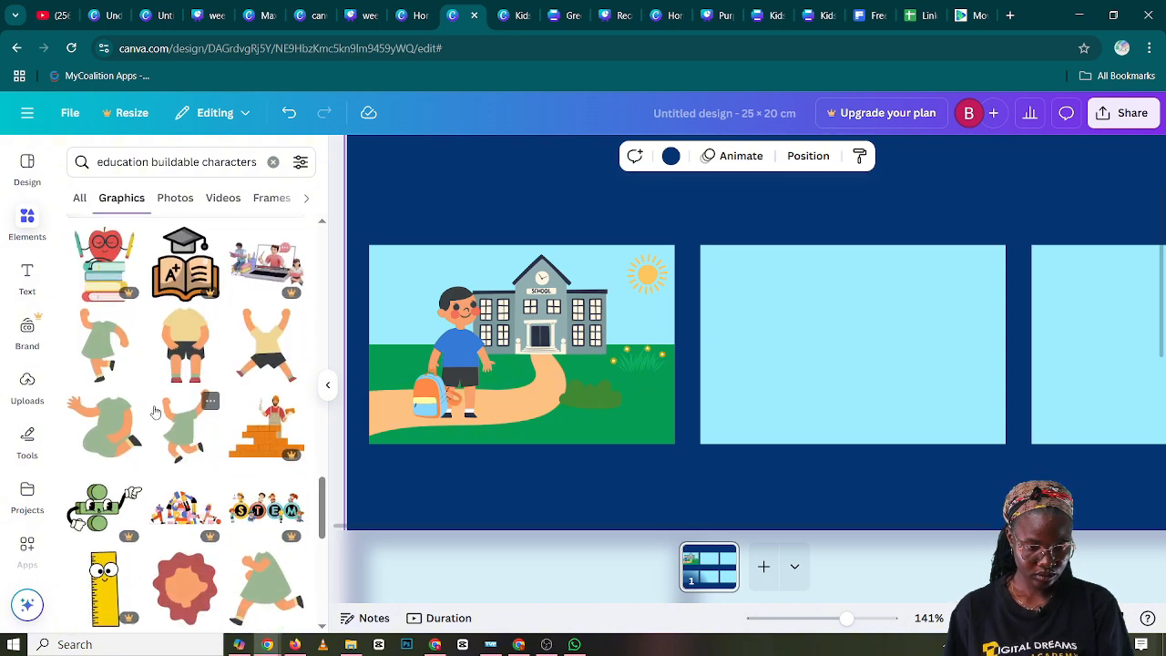
left_click(175, 349)
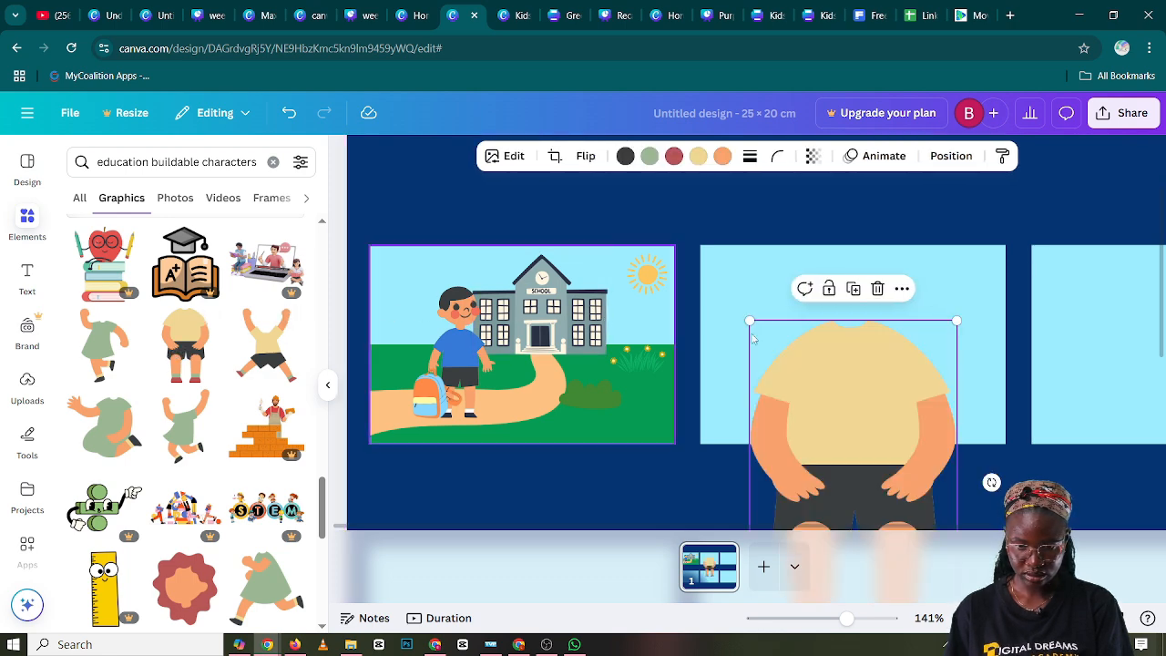
Shrink the seated body and place it over the second panel with its shoulders inside the panel
left_click_drag(807, 377, 785, 325)
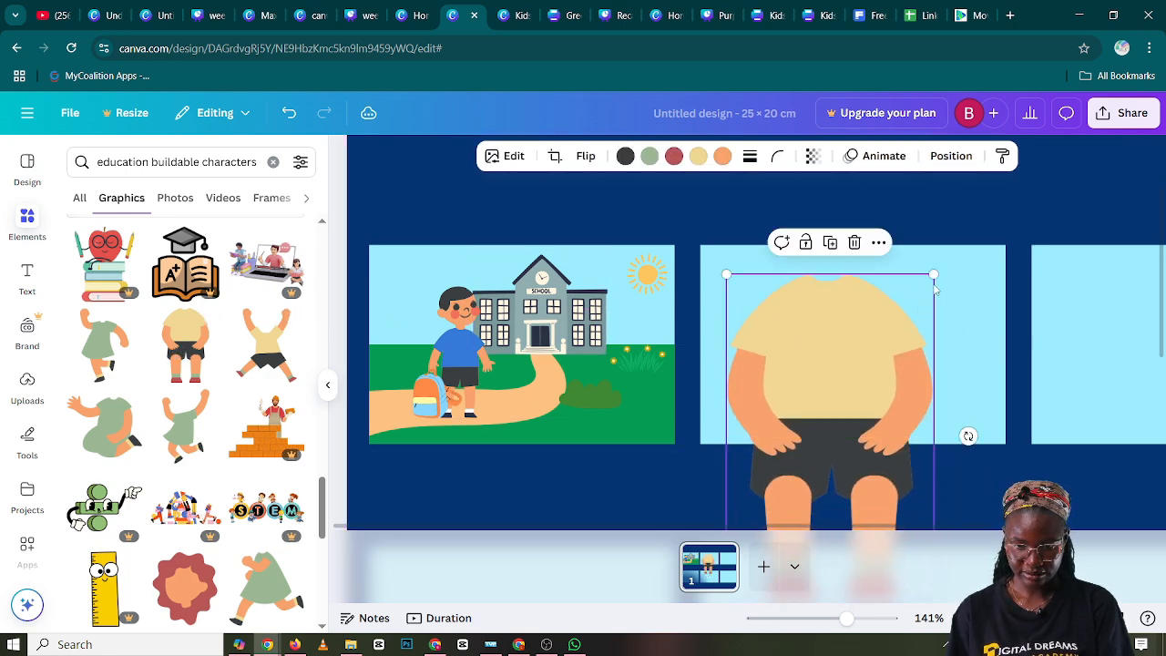
left_click_drag(933, 273, 870, 401)
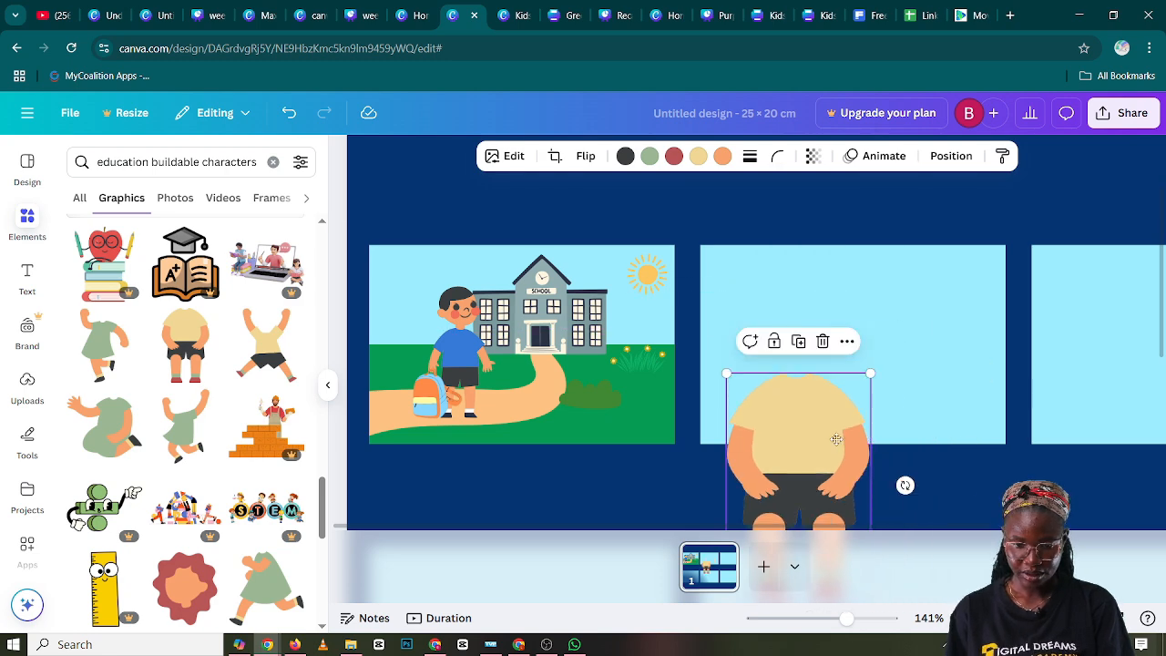
left_click_drag(837, 439, 836, 340)
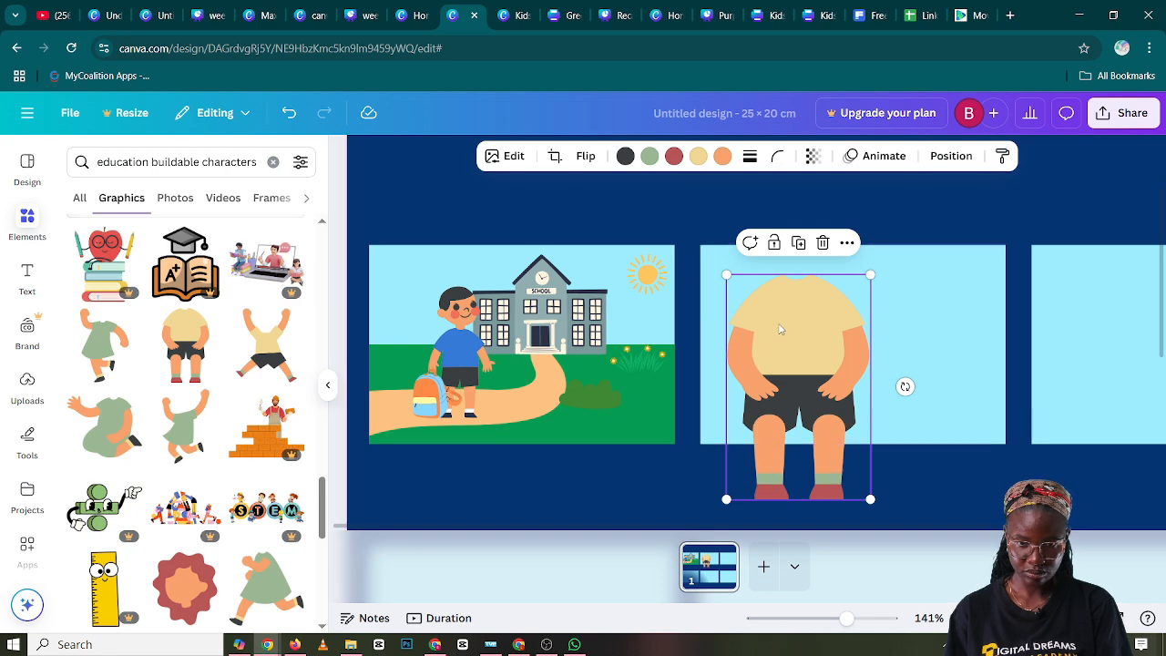
Crop the seated body to its shoulders and upper sleeves, and move it down to the second panel's lower edge
left_click(556, 157)
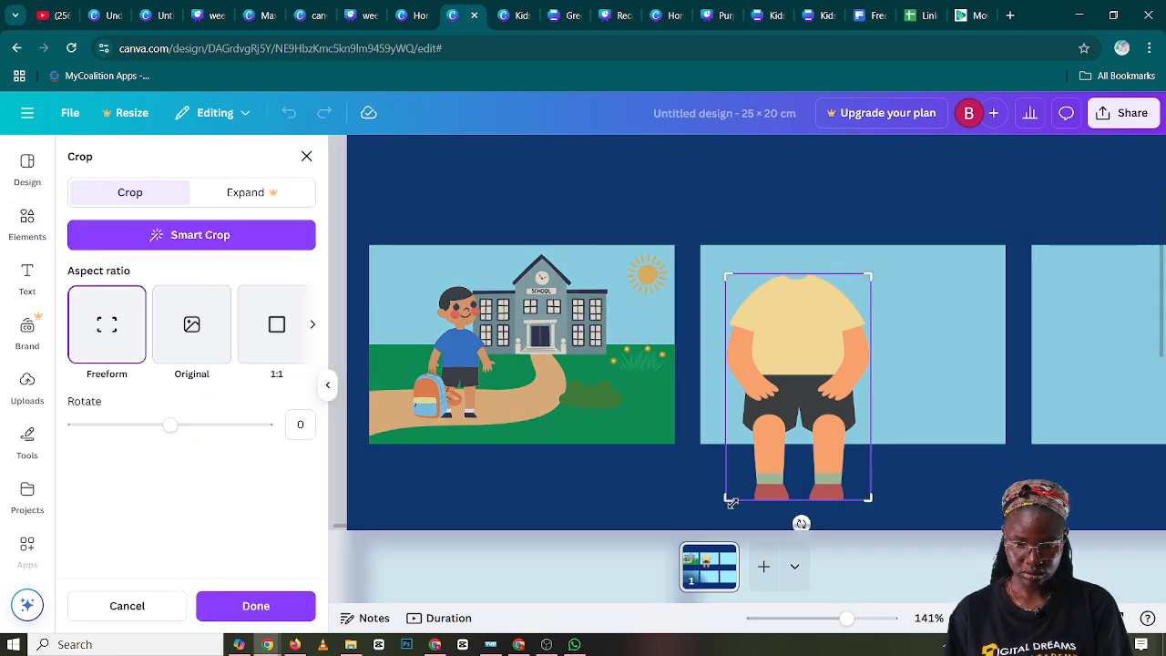
left_click_drag(727, 497, 714, 342)
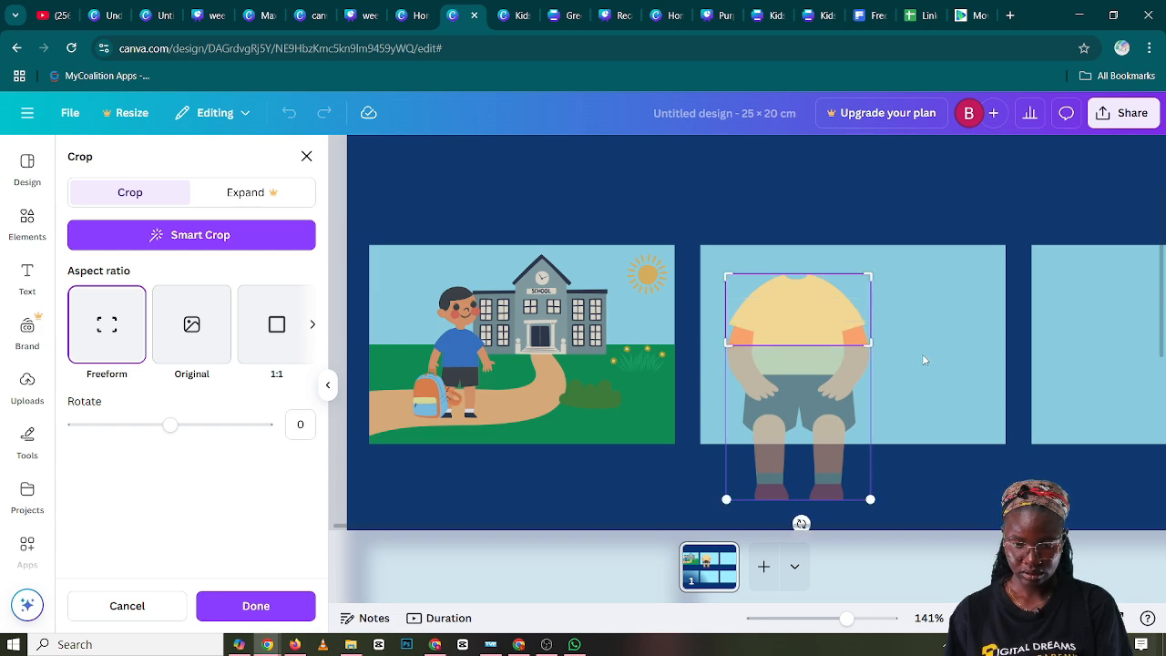
key("Return")
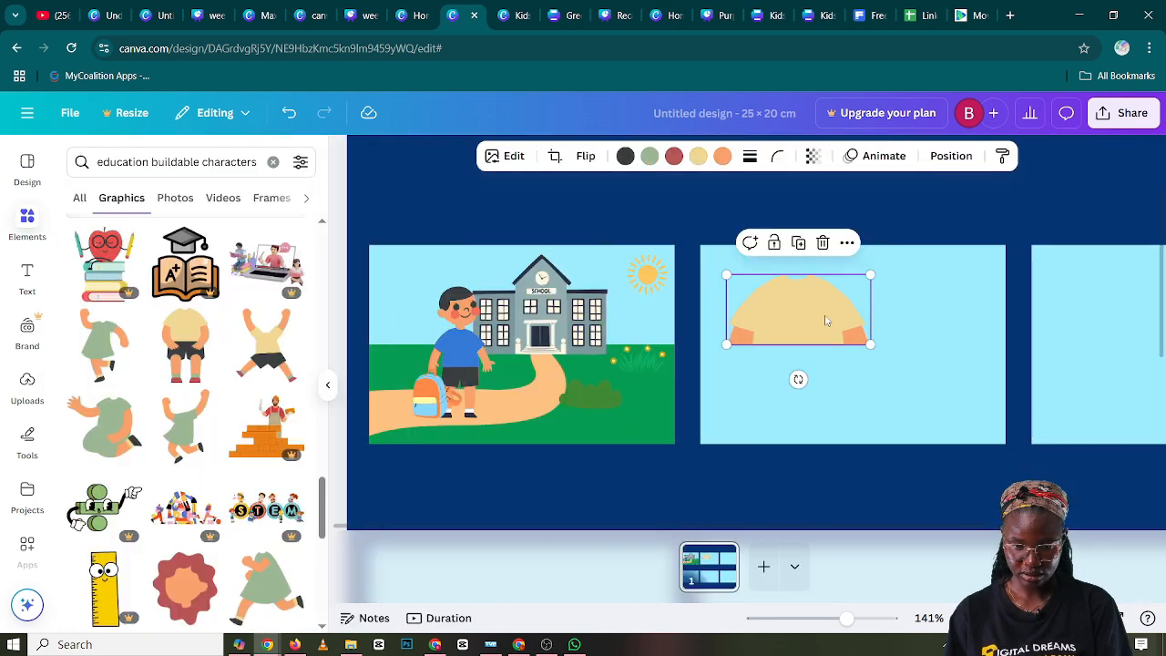
left_click_drag(827, 321, 828, 411)
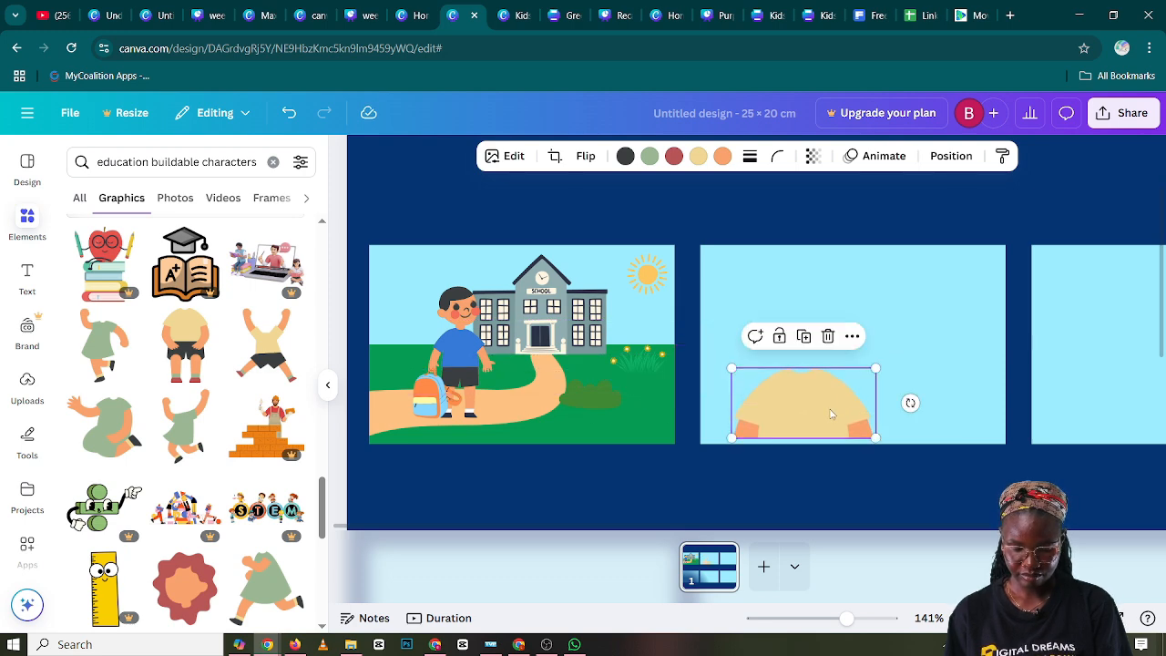
Recolor the cropped body's yellow shirt with the document blue used for the boy's shirt in the first panel
left_click(698, 159)
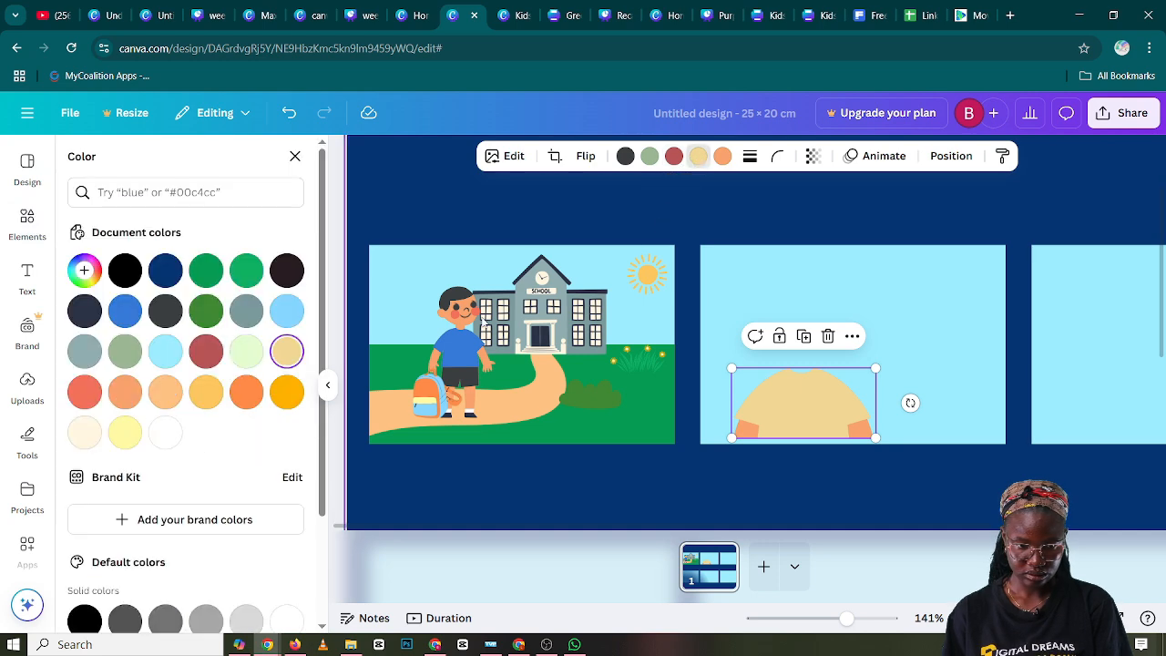
left_click(125, 311)
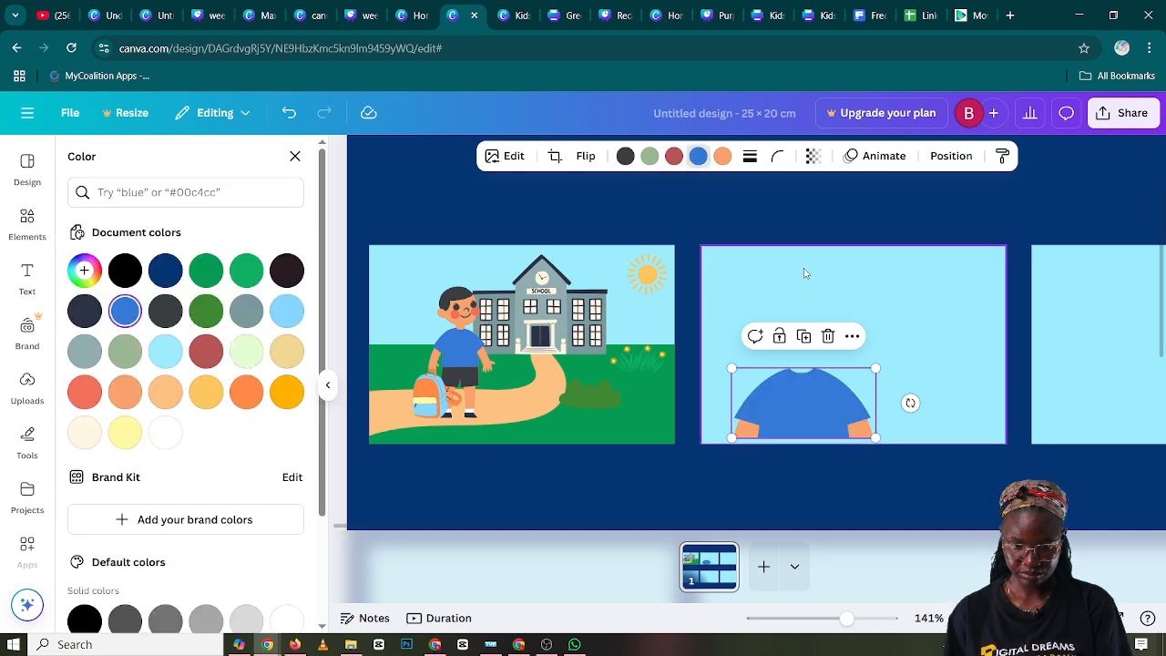
left_click(822, 308)
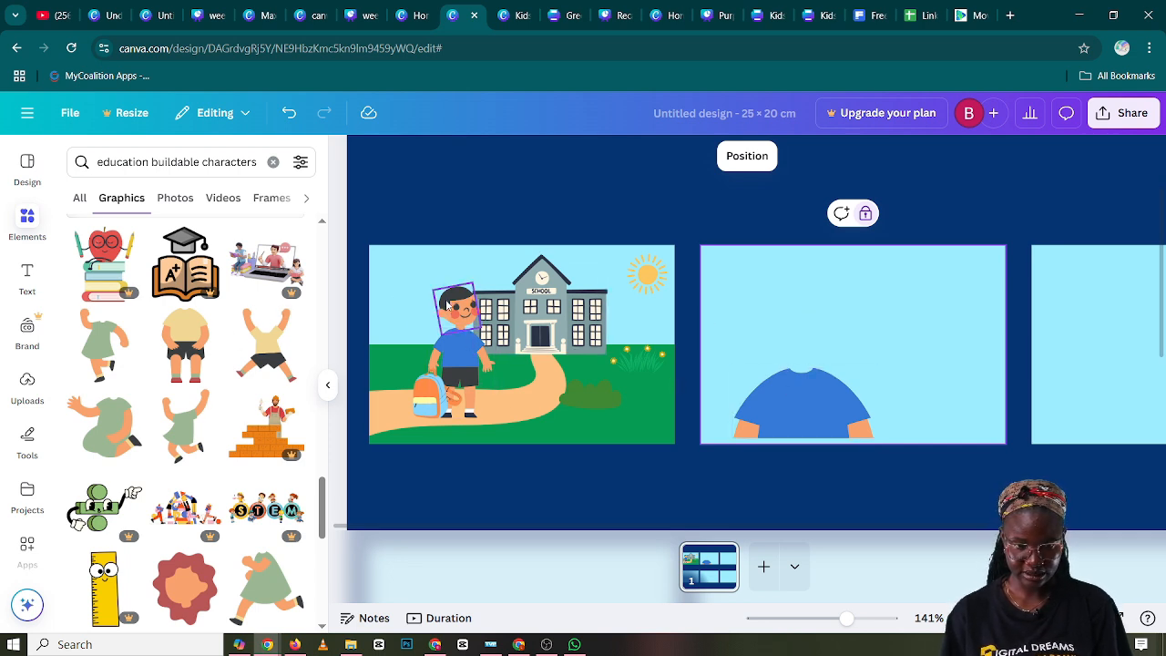
Duplicate the boy's head from the first panel, enlarge the copy and place it over the blue shirt in the second panel
left_click(448, 304)
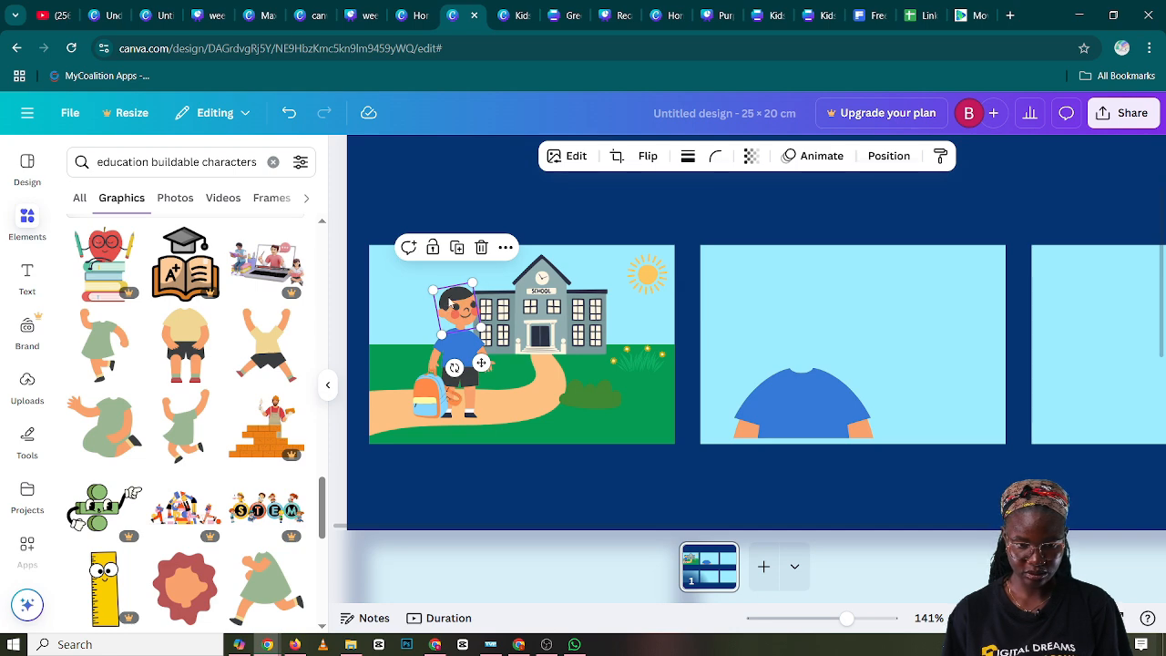
left_click(459, 256)
left_click_drag(473, 319, 742, 305)
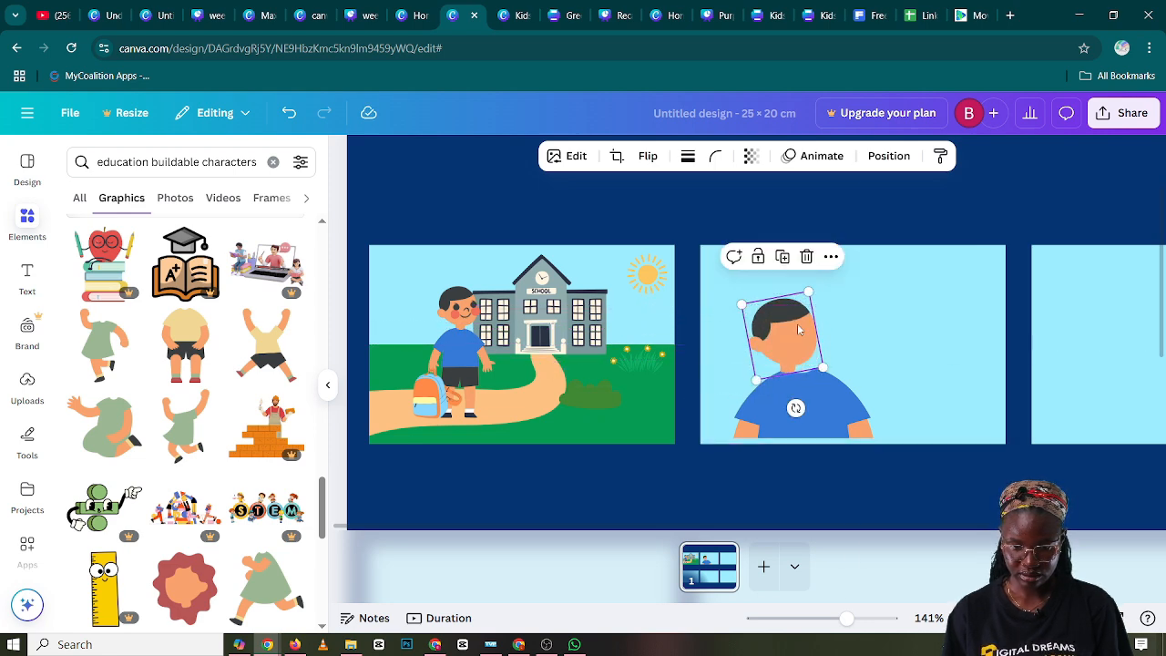
left_click_drag(800, 330, 804, 337)
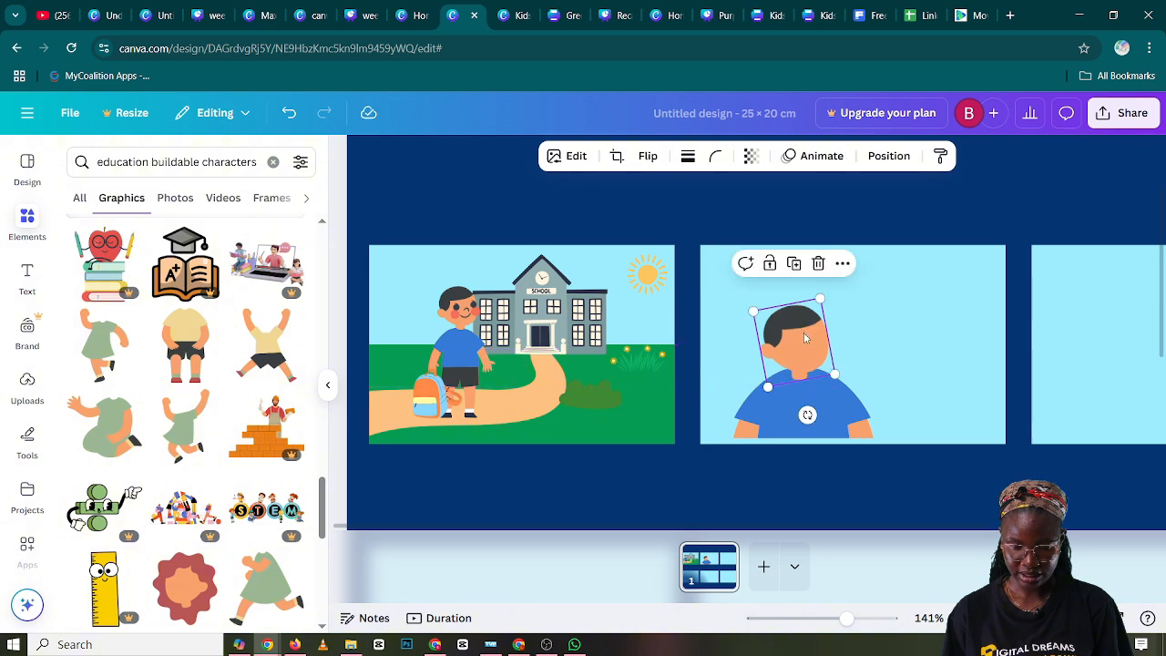
Send the copied head one layer backward, behind the blue shirt, nudge it up and enlarge it slightly
right_click(806, 339)
mouse_move(829, 379)
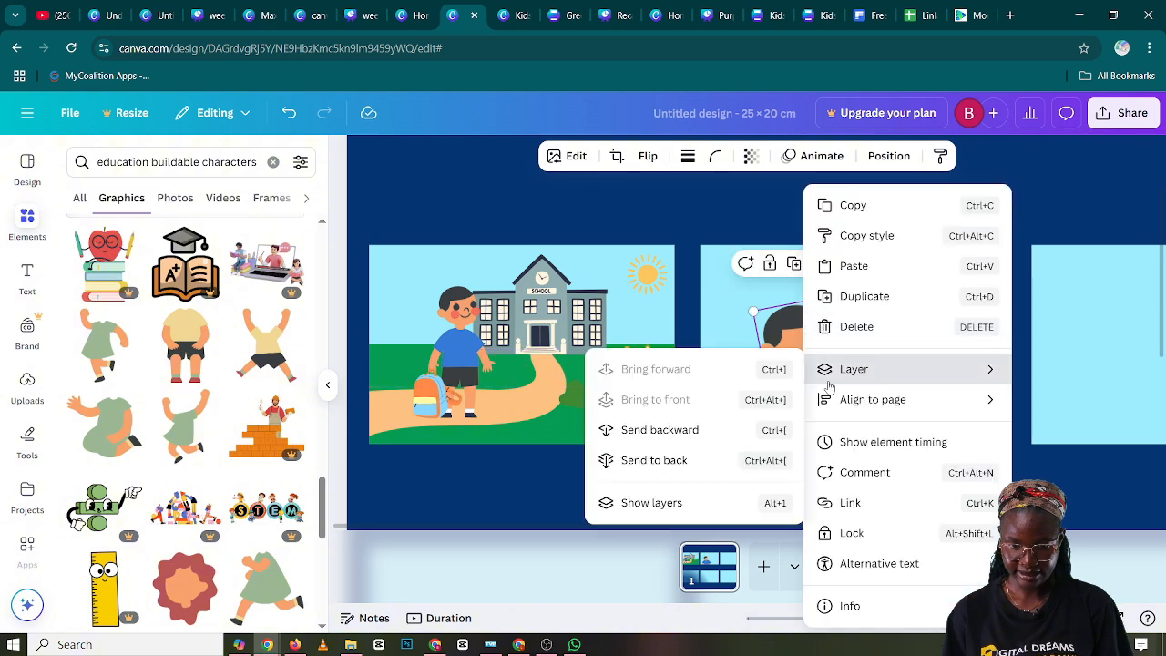
left_click(704, 428)
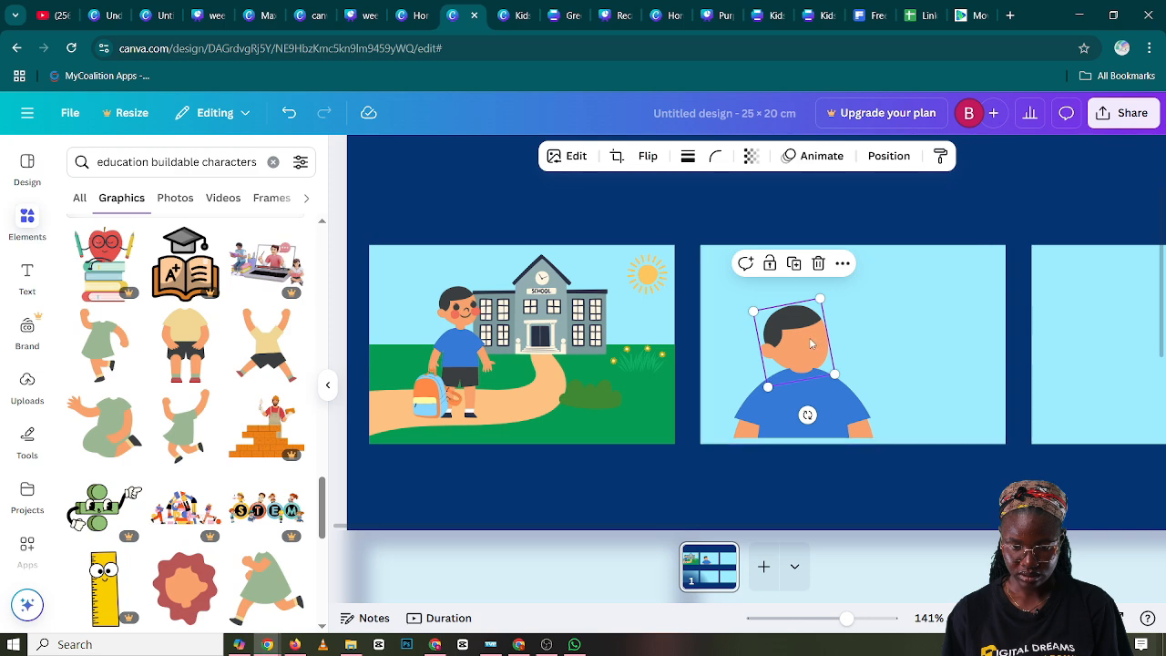
left_click_drag(813, 343, 811, 338)
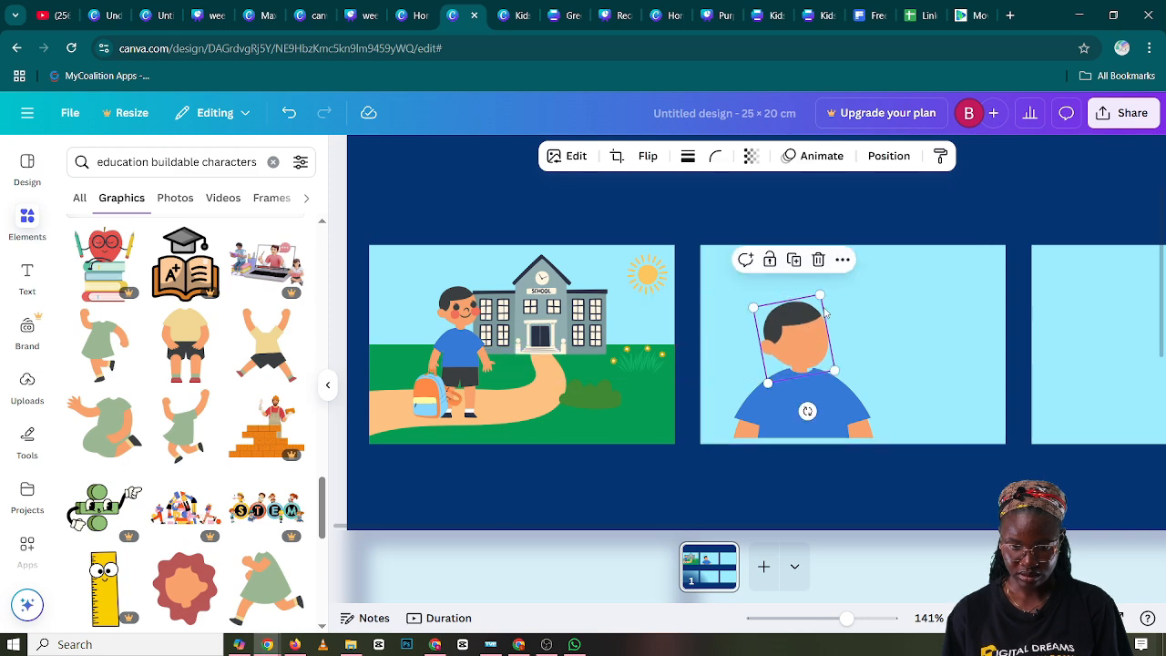
mouse_move(821, 295)
left_mouse_down()
mouse_move(833, 272)
mouse_move(814, 306)
left_mouse_up()
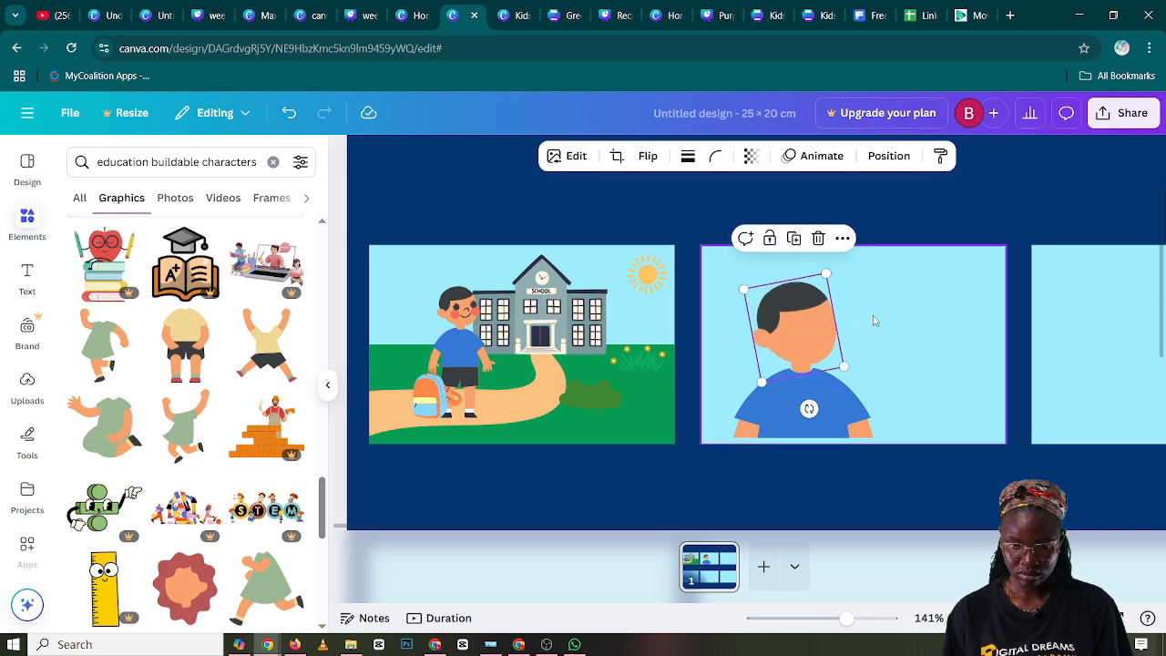
Shrink the head and shirt together slightly and set them against the second panel's lower edge
left_click(921, 374)
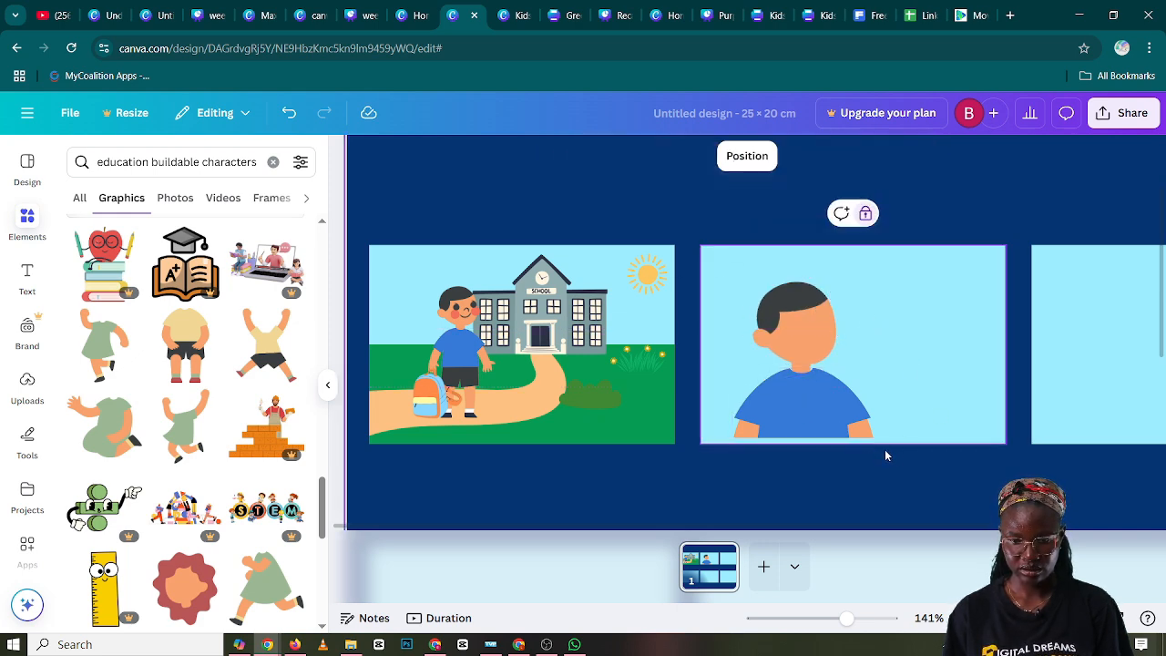
left_click_drag(886, 450, 789, 348)
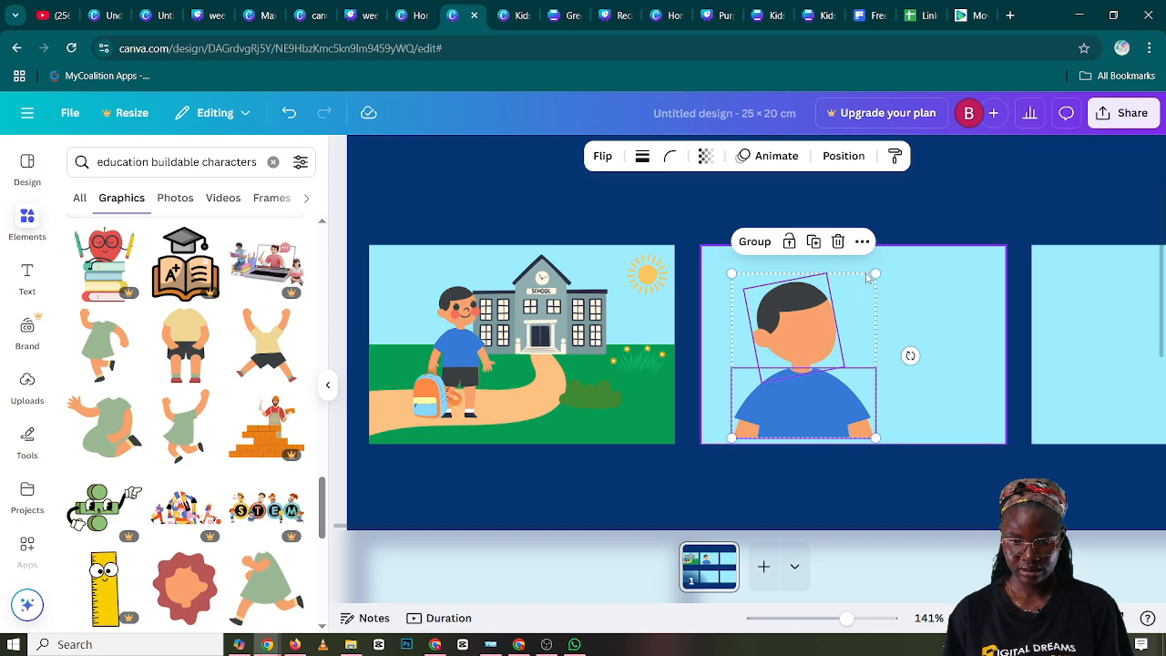
left_click_drag(877, 273, 863, 288)
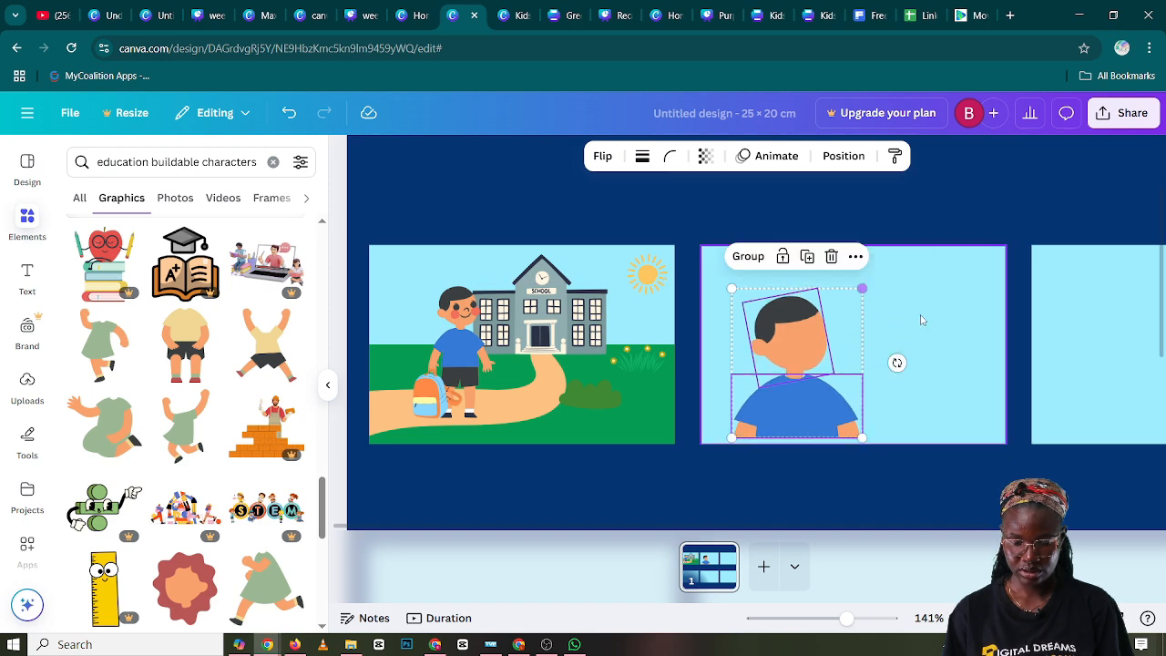
left_click(915, 323)
left_click_drag(897, 459, 781, 341)
left_click(933, 364)
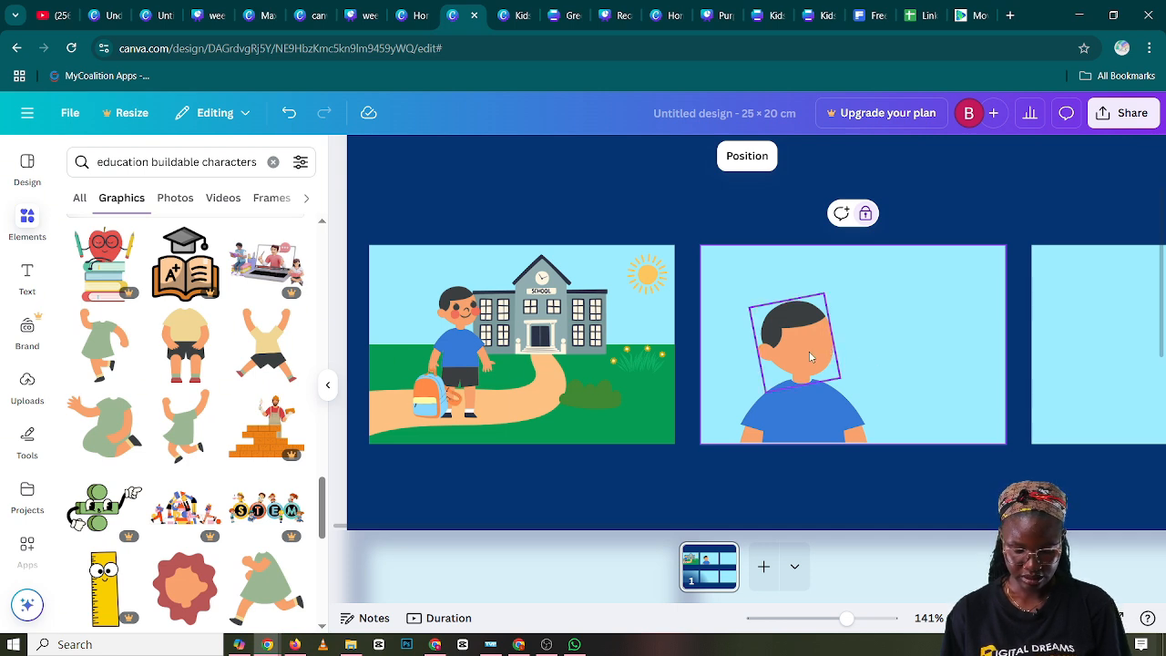
Search the elements for "education buildable characters happy face fa face" and show all matching graphics
left_click(273, 161)
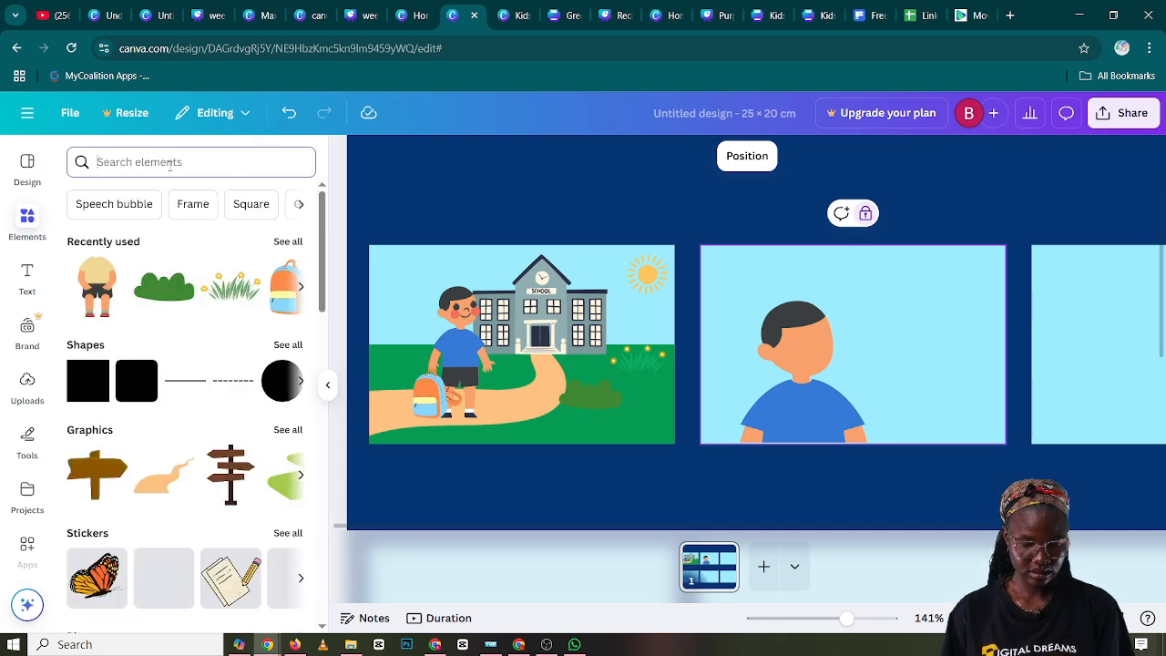
left_click(170, 162)
type("e")
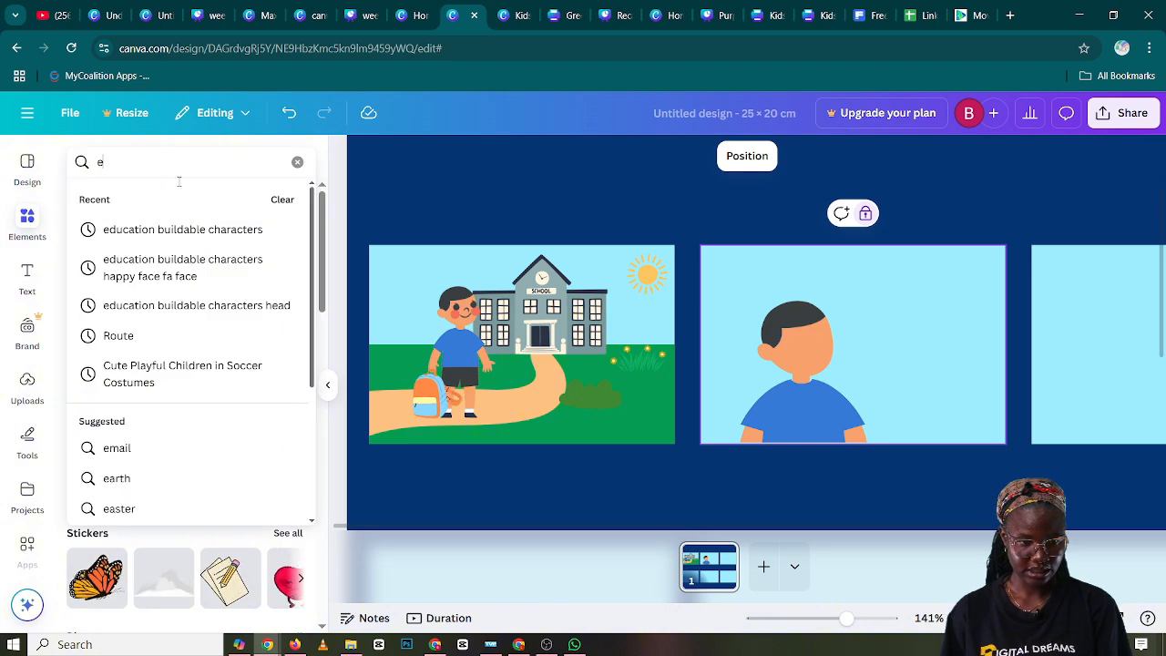
left_click(196, 275)
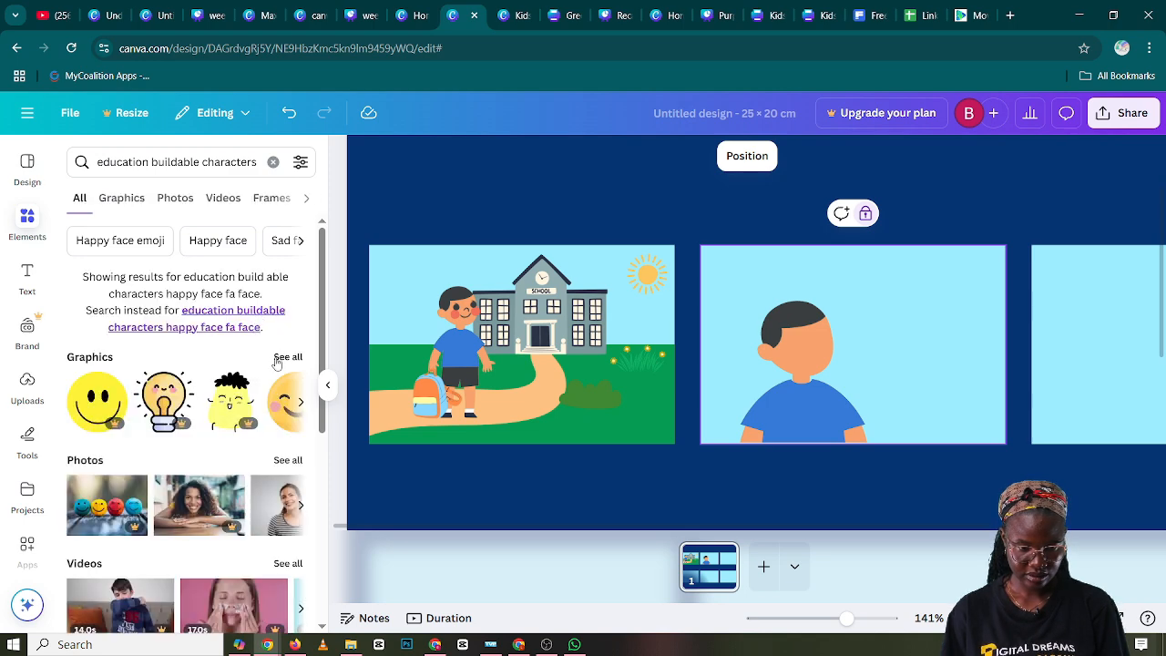
left_click(285, 358)
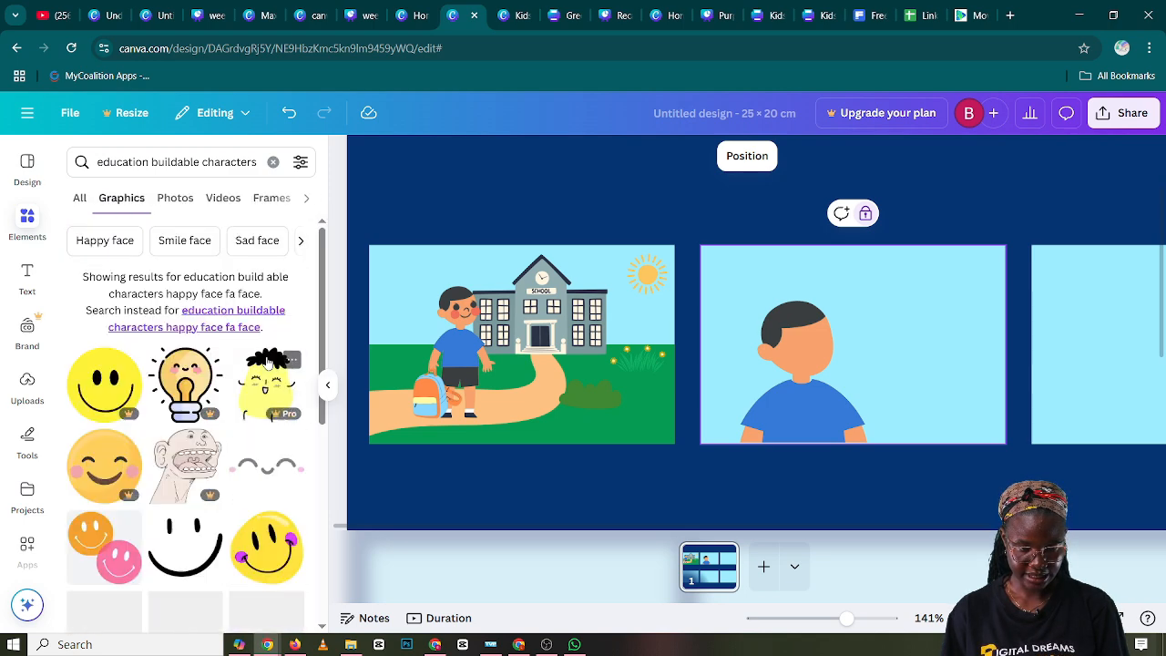
Look through the face graphics in the search results for an expression matching the boy's character style
scroll(266, 364, "down", 8)
scroll(265, 368, "down", 5)
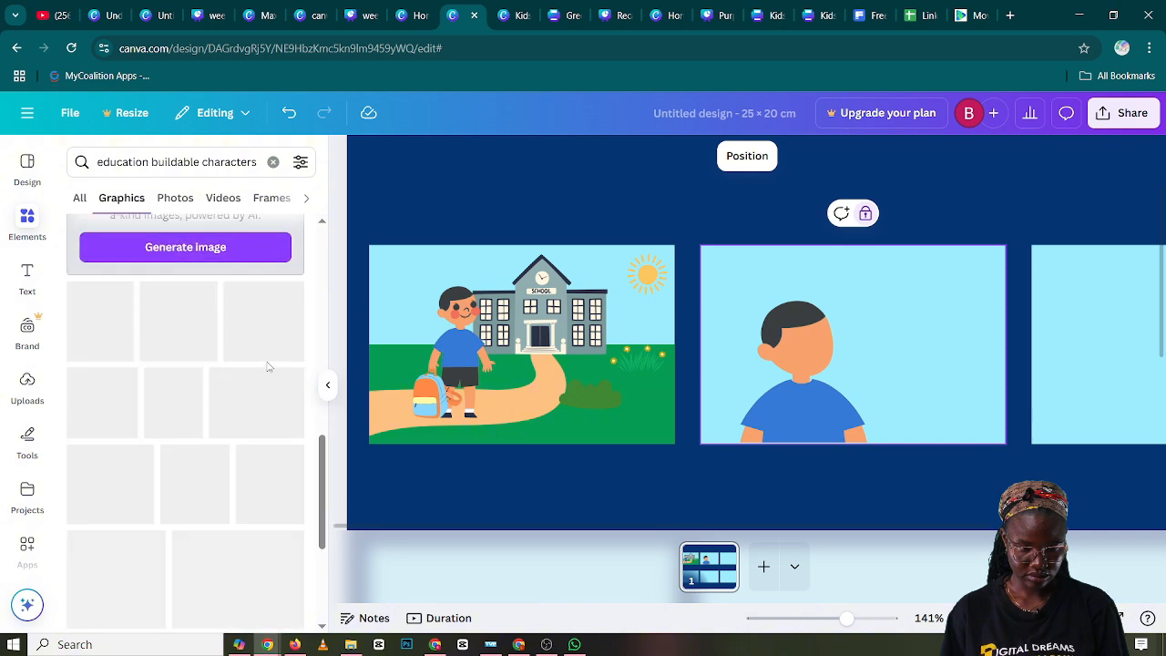
scroll(269, 369, "down", 10)
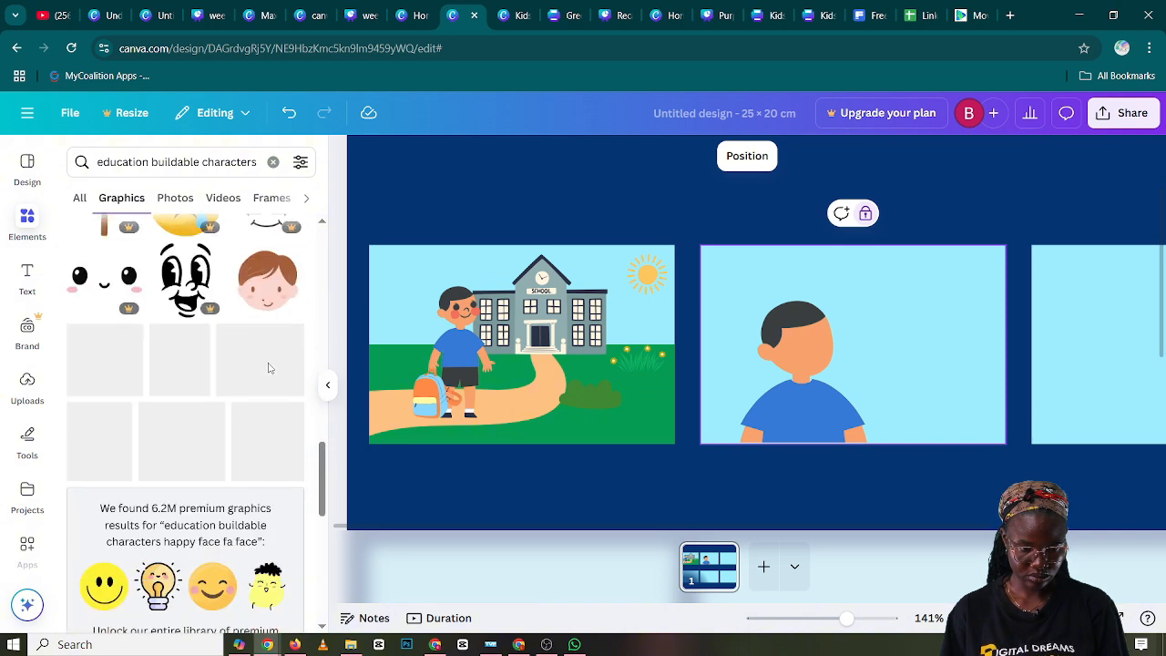
scroll(269, 369, "down", 3)
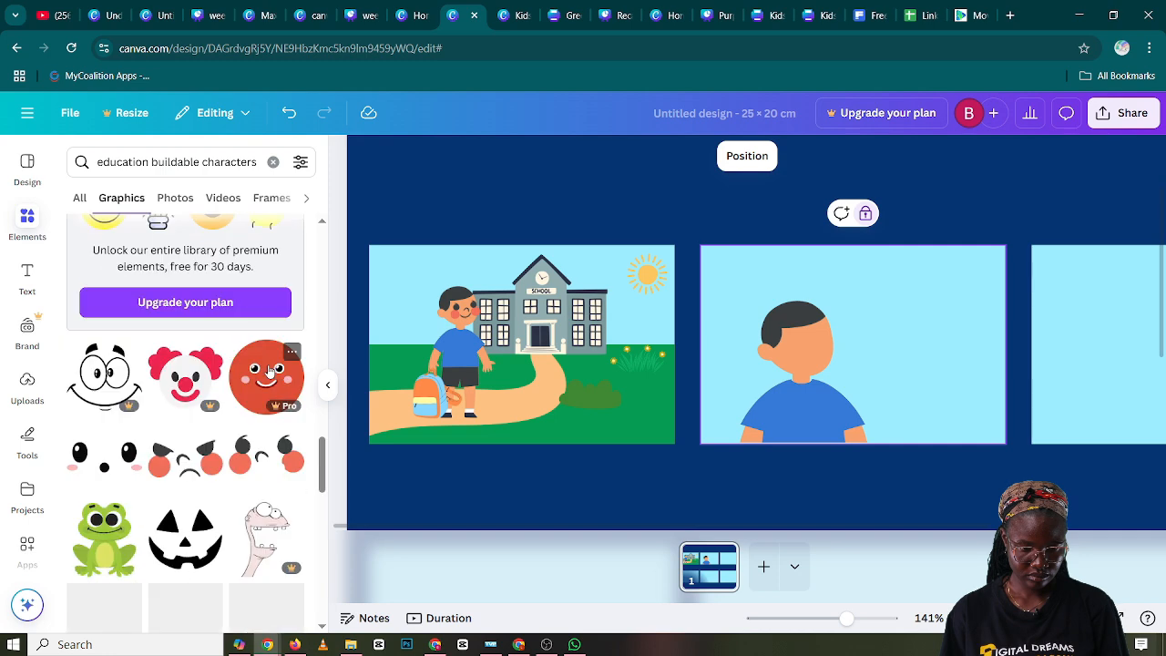
scroll(269, 373, "up", 4)
scroll(270, 379, "down", 4)
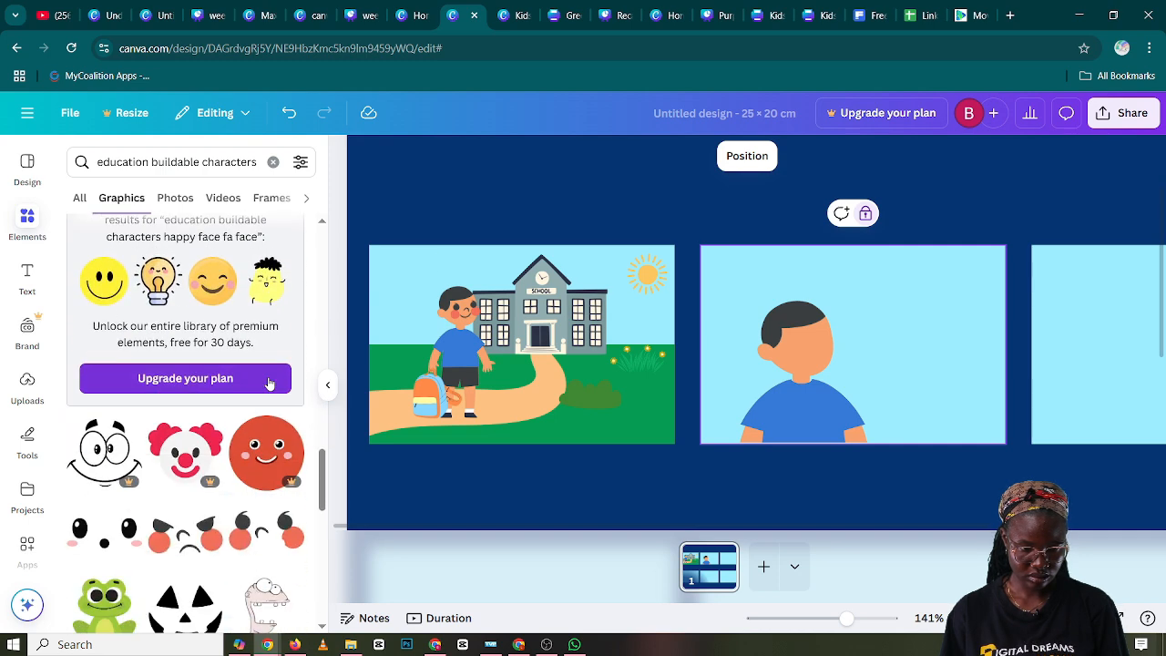
scroll(269, 382, "down", 1)
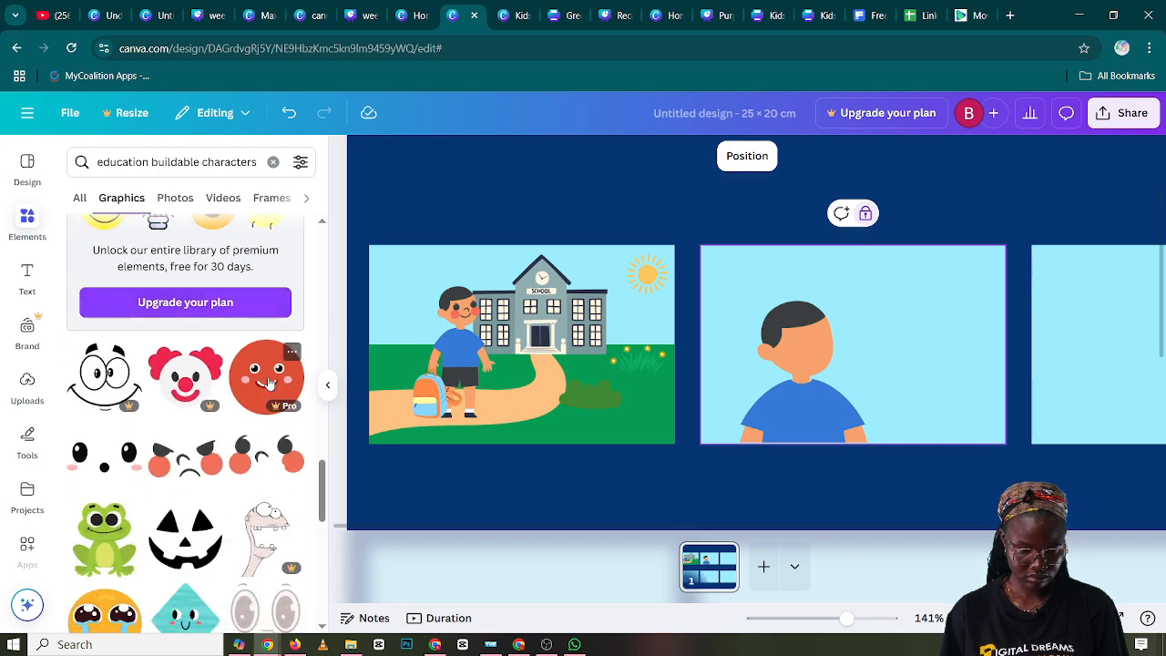
scroll(269, 382, "down", 2)
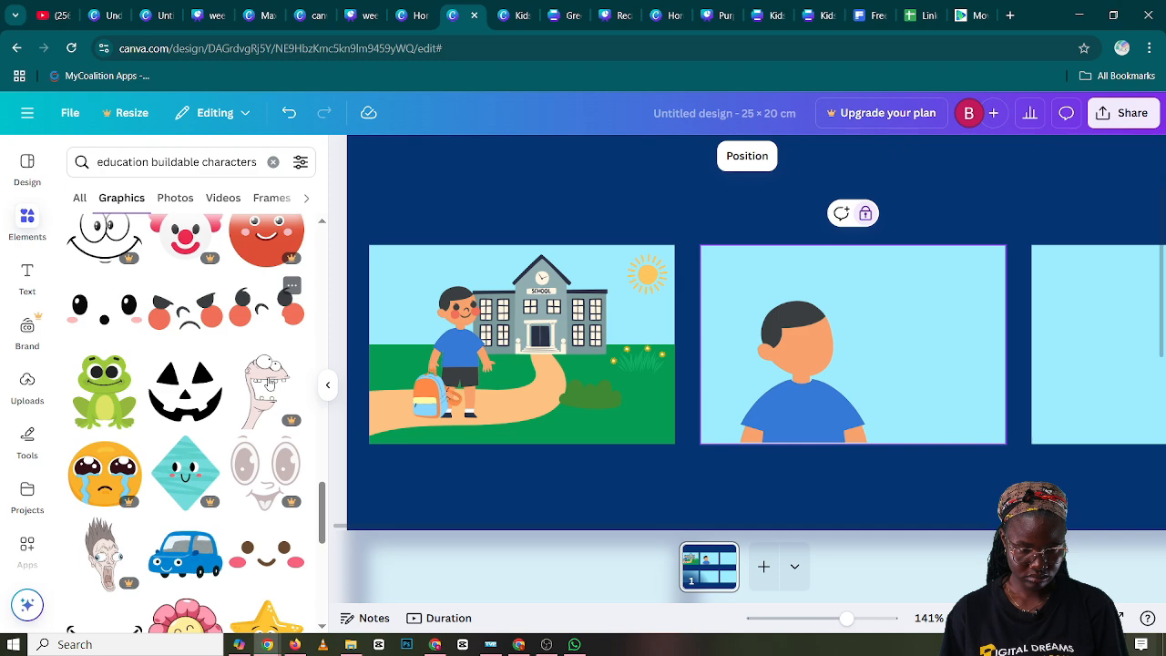
Try the angry face with round red cheeks on the boy in the second panel, shrink it, and delete it
left_click(202, 319)
left_click_drag(694, 439, 914, 287)
left_click_drag(978, 254, 981, 255)
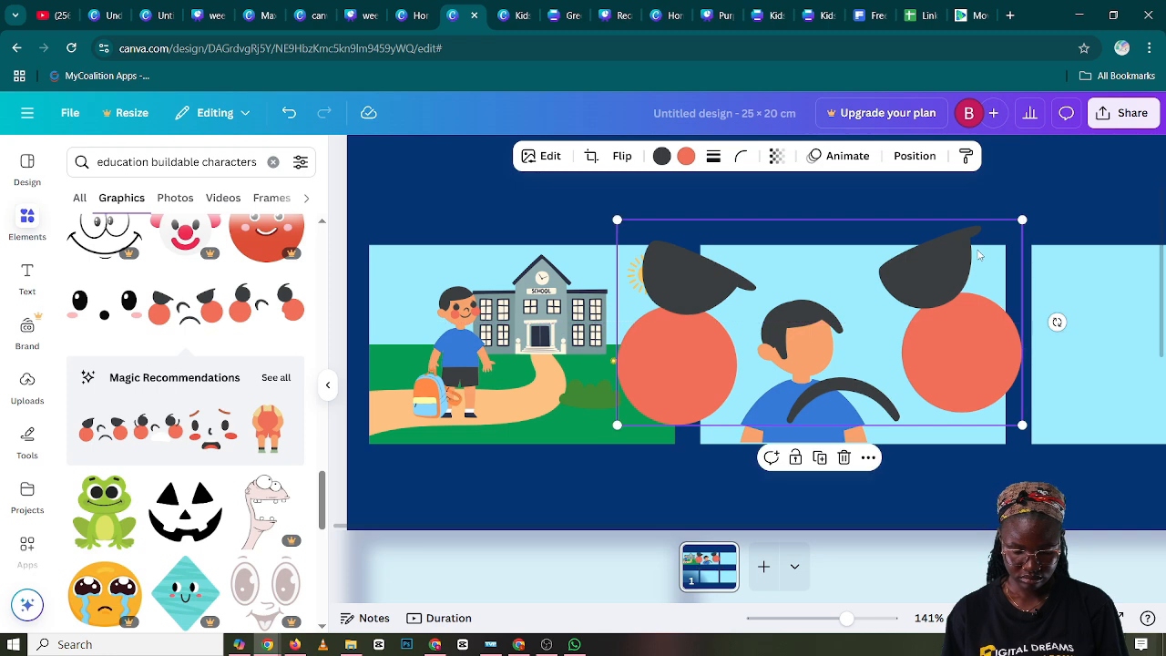
left_click_drag(1022, 219, 883, 357)
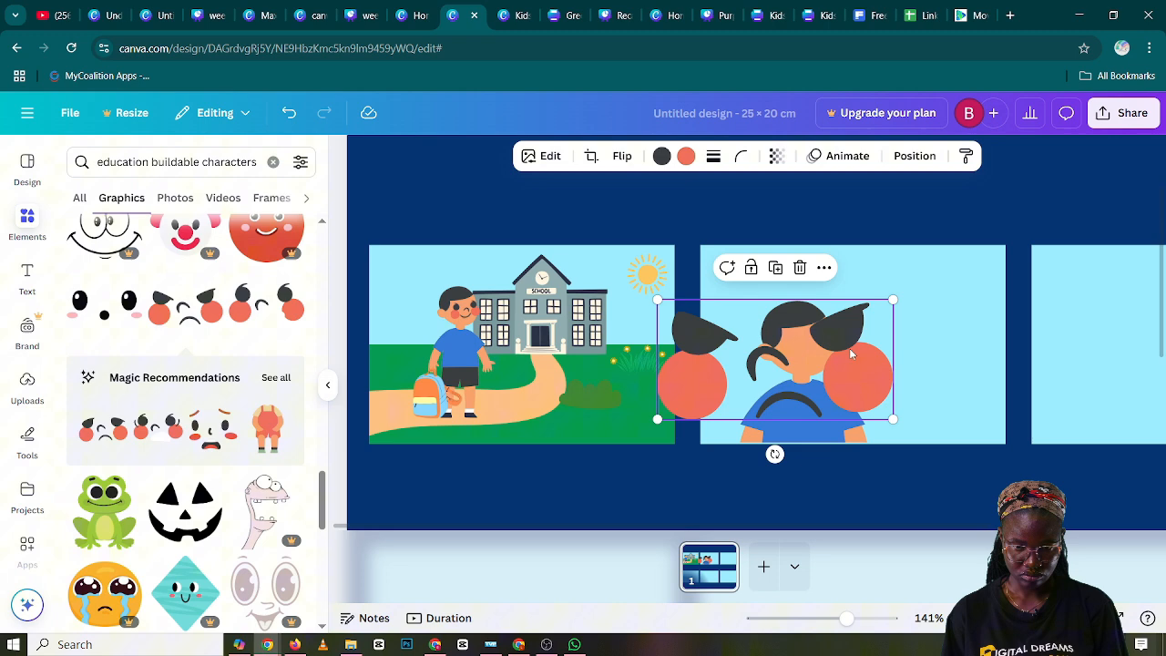
left_click(798, 268)
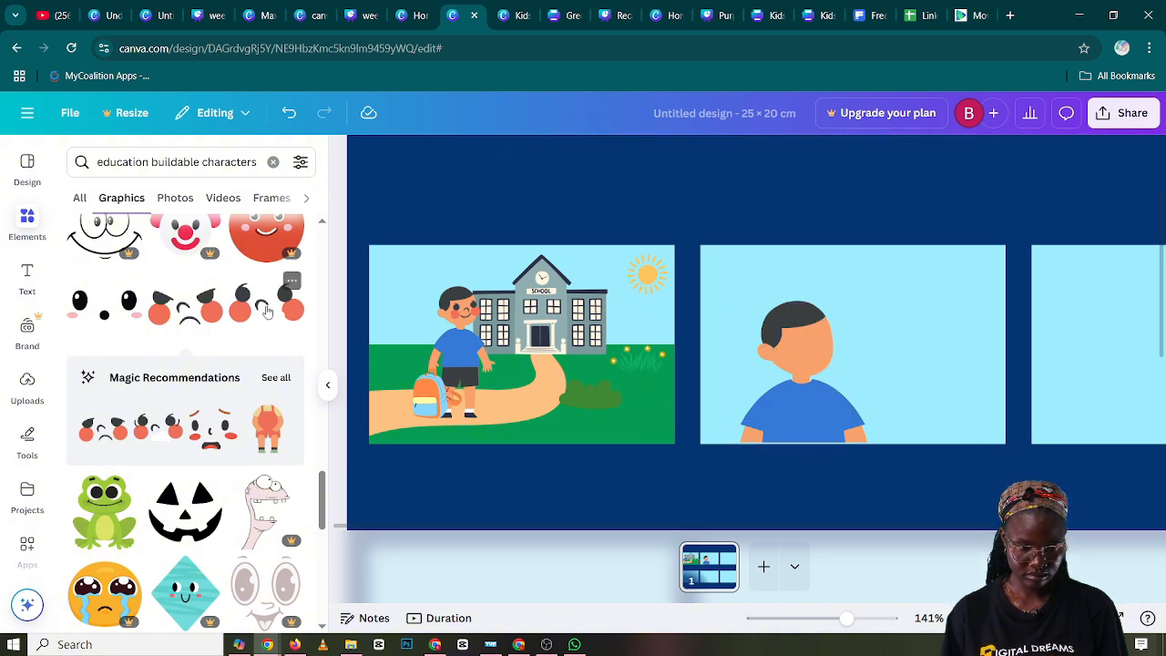
Try the open-mouthed face beside the angry one in the second panel, shrink it slightly, and delete it
left_click_drag(613, 358, 775, 390)
left_click_drag(775, 328, 772, 238)
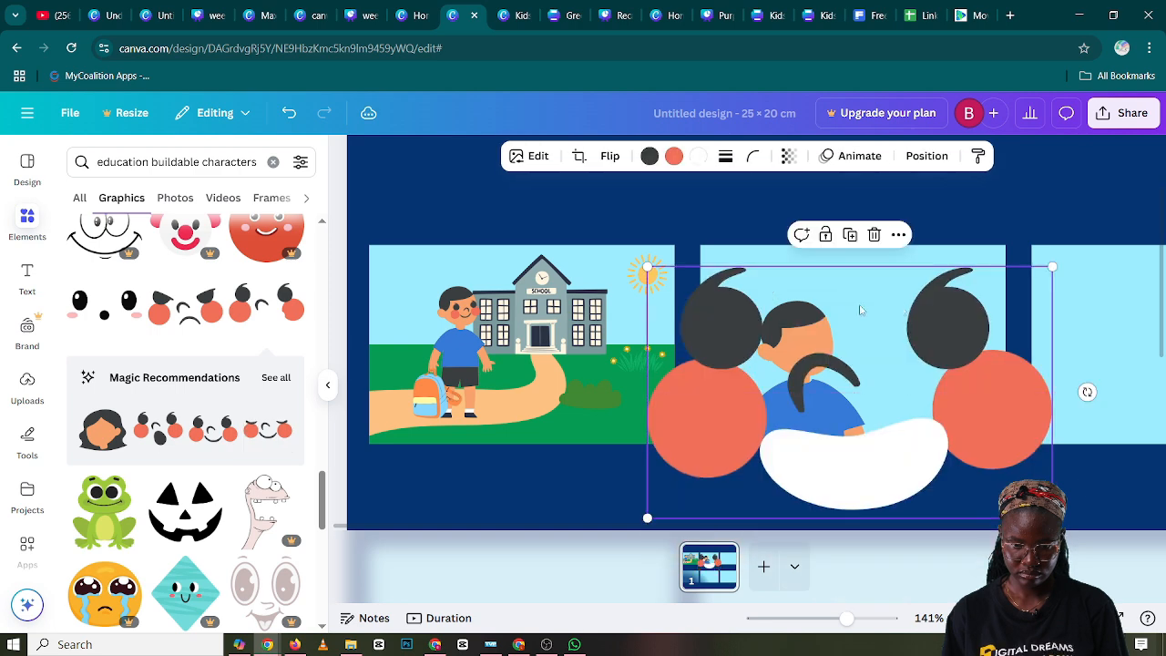
left_click_drag(1052, 267, 1020, 287)
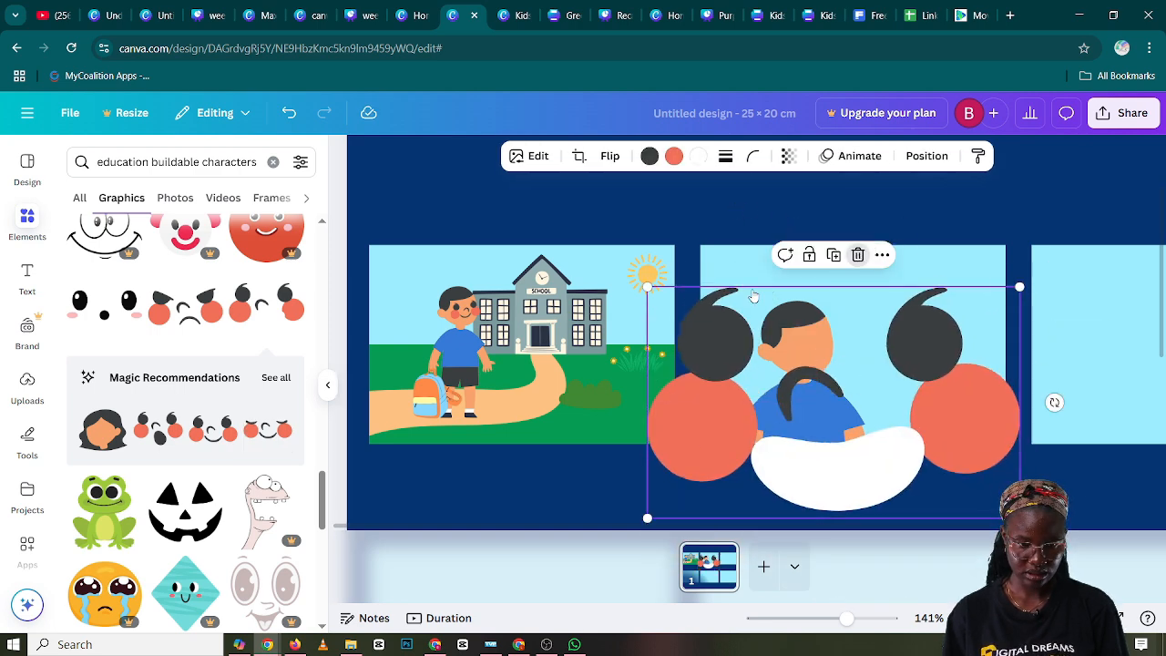
left_click(857, 256)
Find the Education Buildable Characters Set 1 Scared Face graphic, add it to the page and shrink it to under half its size
scroll(141, 428, "down", 1)
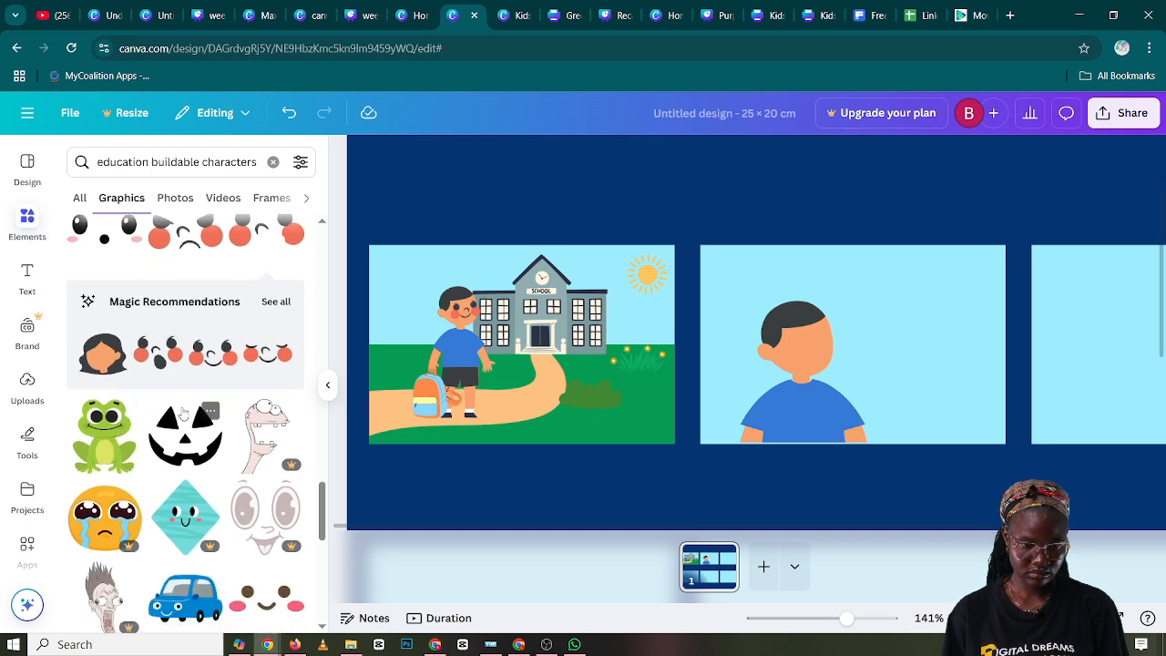
scroll(185, 413, "down", 6)
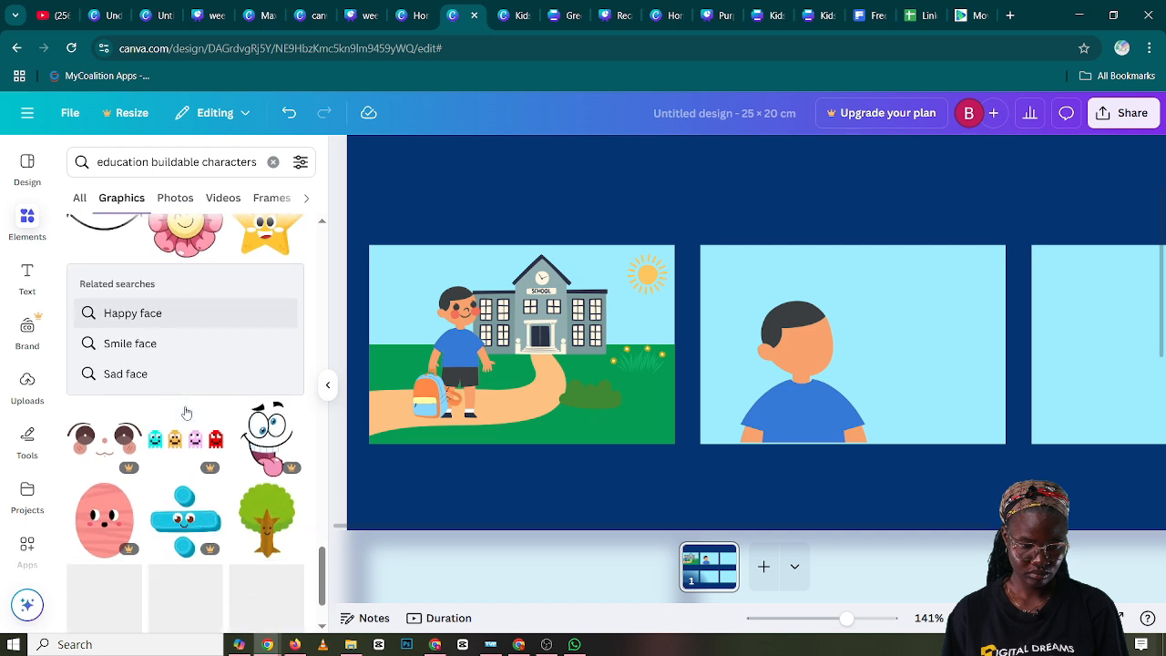
scroll(185, 412, "down", 5)
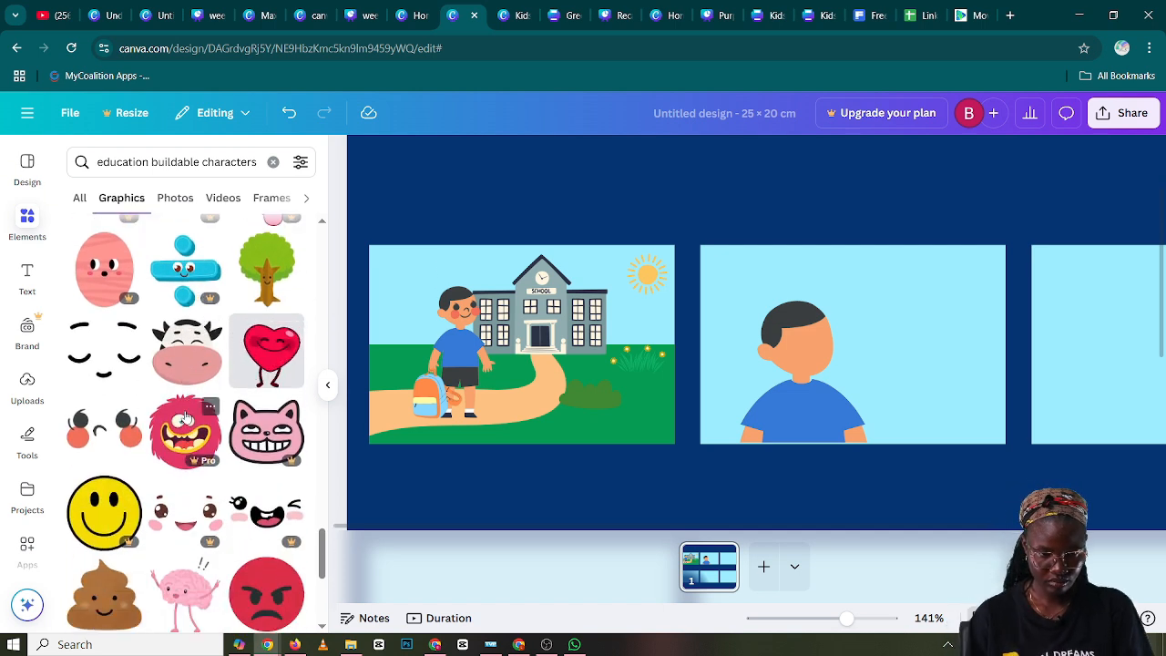
left_click(127, 440)
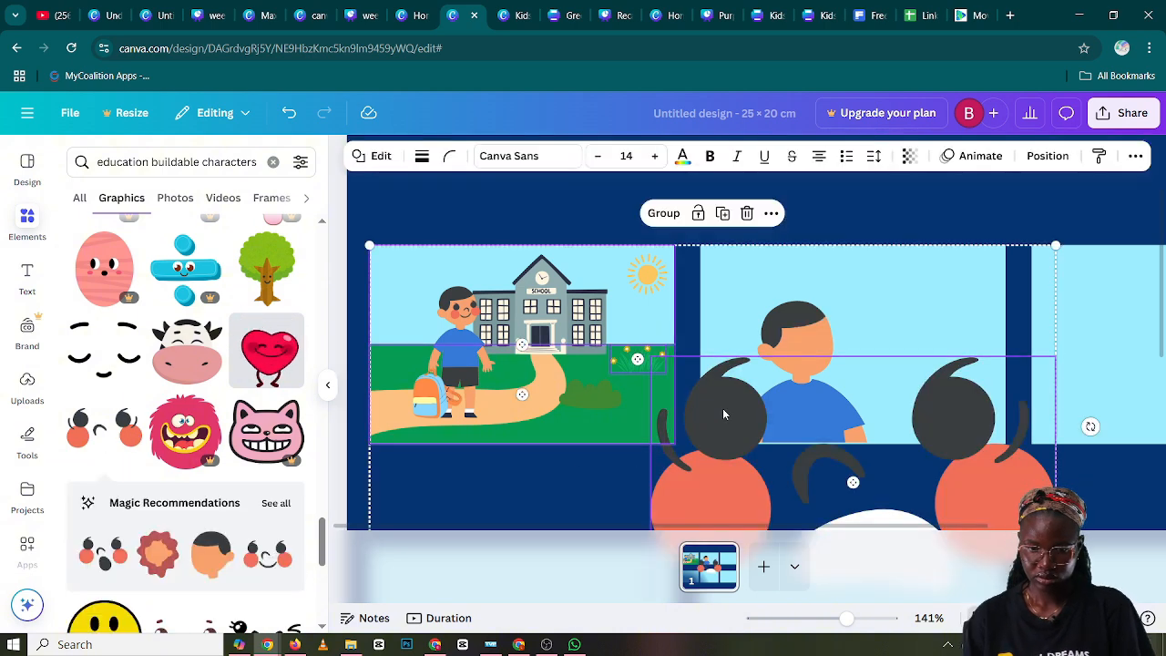
left_click_drag(757, 419, 675, 308)
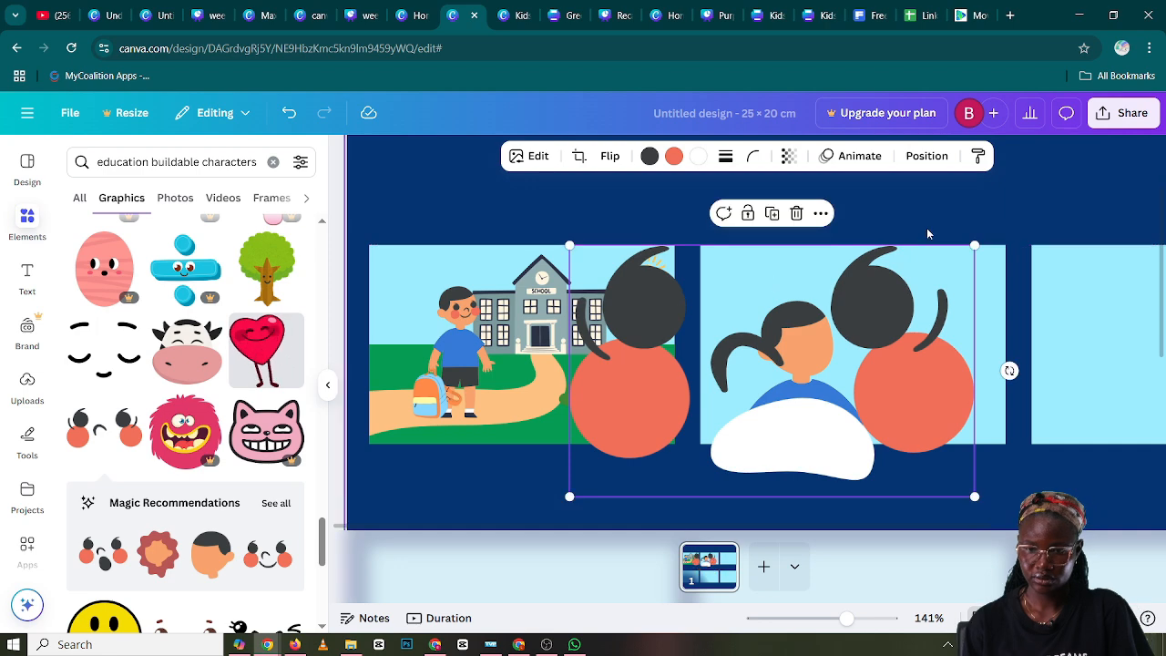
left_click_drag(974, 244, 749, 386)
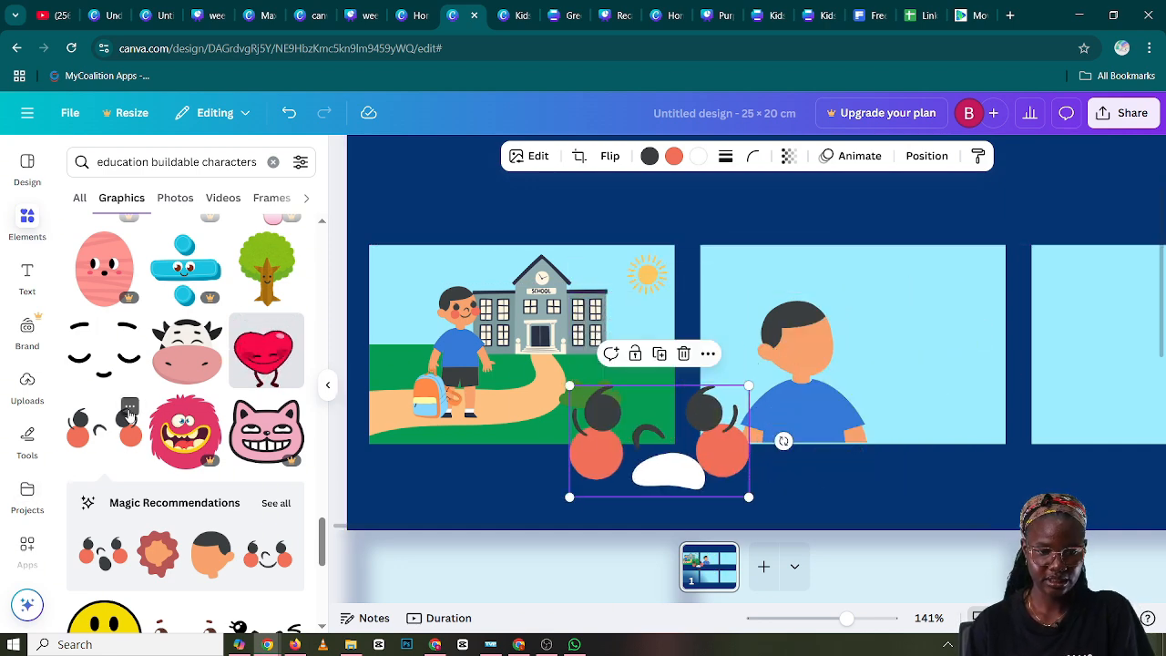
left_click(129, 406)
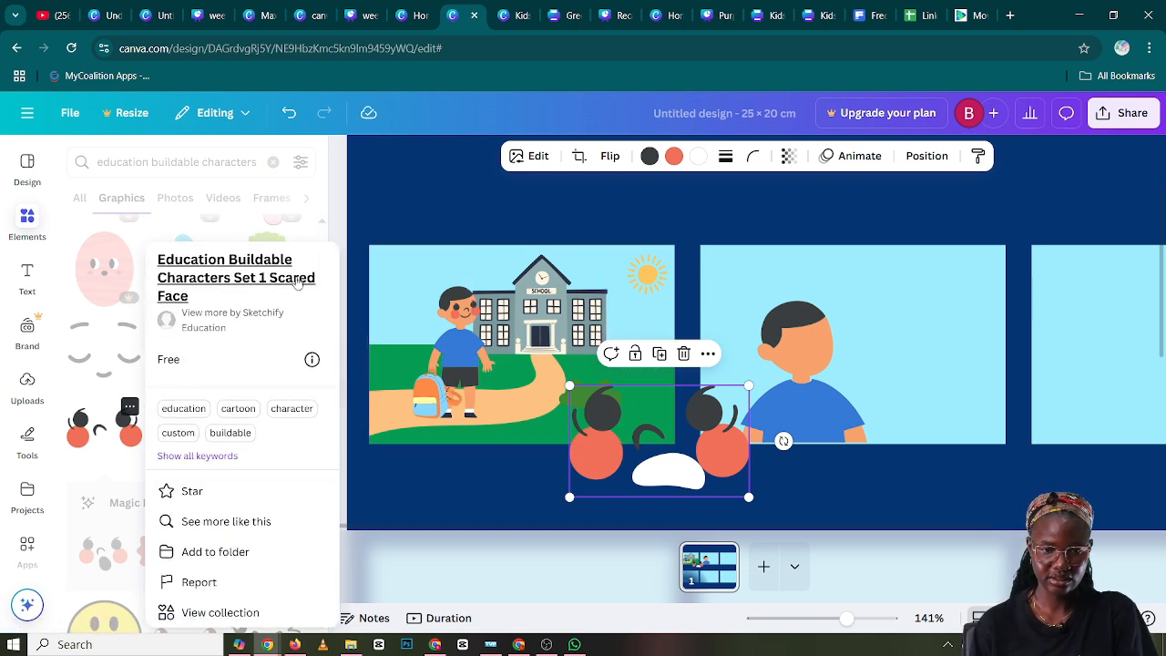
left_click(663, 420)
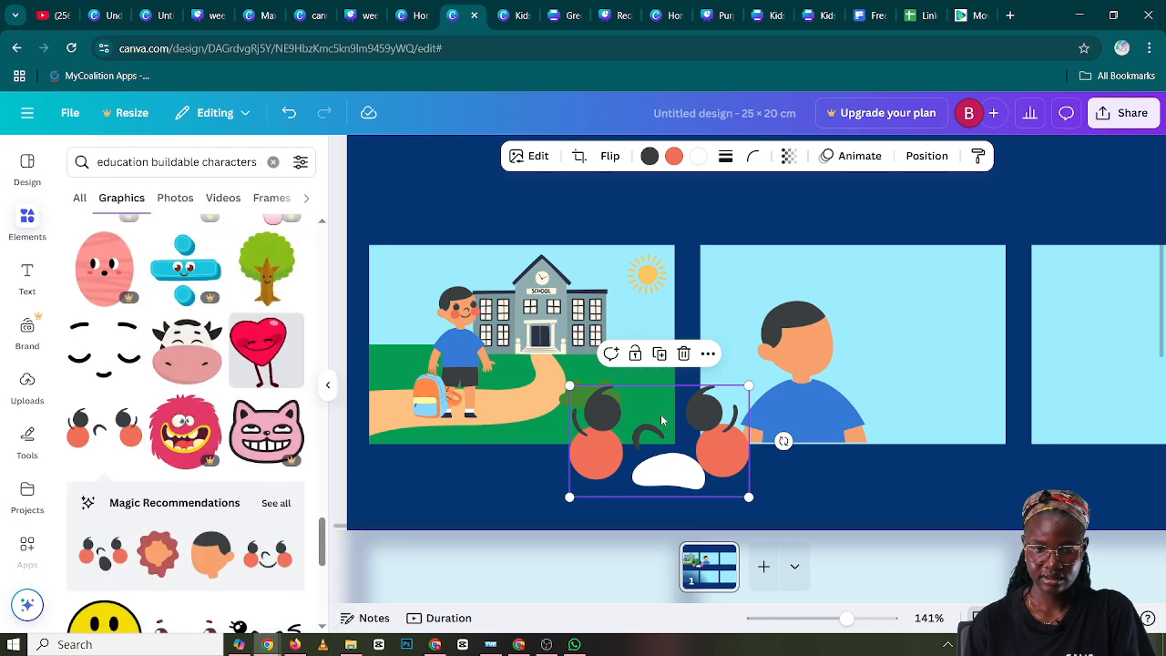
Flip the scared face horizontally, scale it down to fit the boy's head in the second panel and place it there
left_click_drag(748, 385, 789, 345)
left_click(609, 157)
left_click(621, 196)
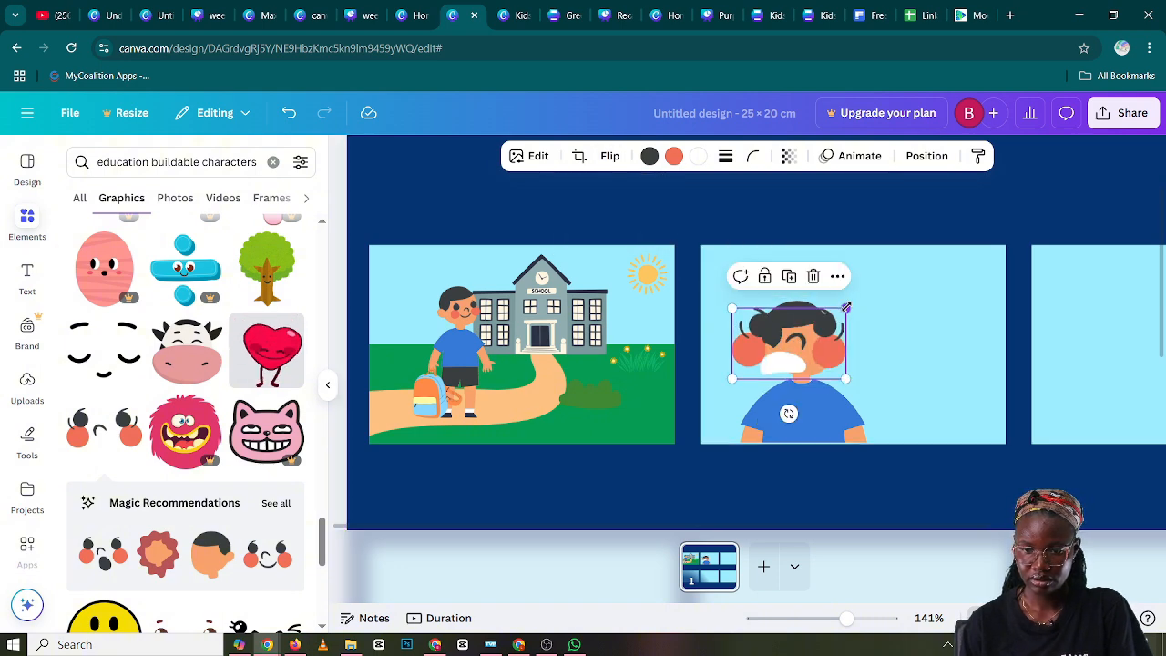
left_click_drag(846, 308, 796, 338)
left_click_drag(783, 364, 823, 351)
left_click(867, 339)
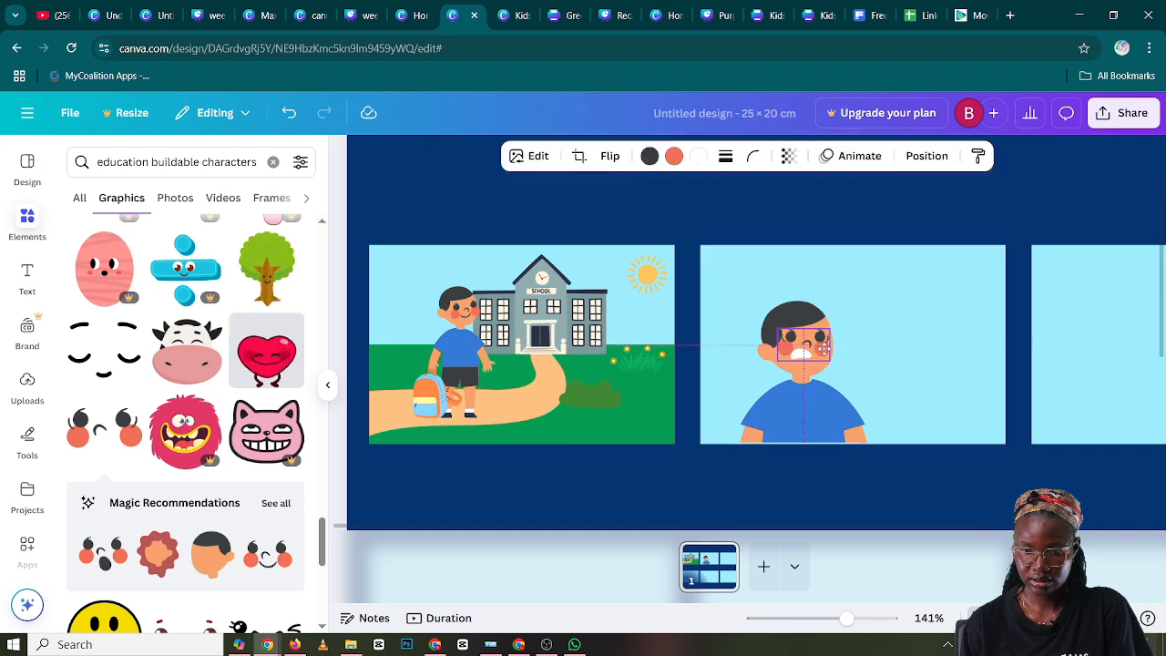
Tilt the scared face slightly counterclockwise to match the angle of the boy's head in the second panel
left_click_drag(790, 396, 837, 426)
left_click_drag(804, 347, 806, 344)
left_click(897, 351)
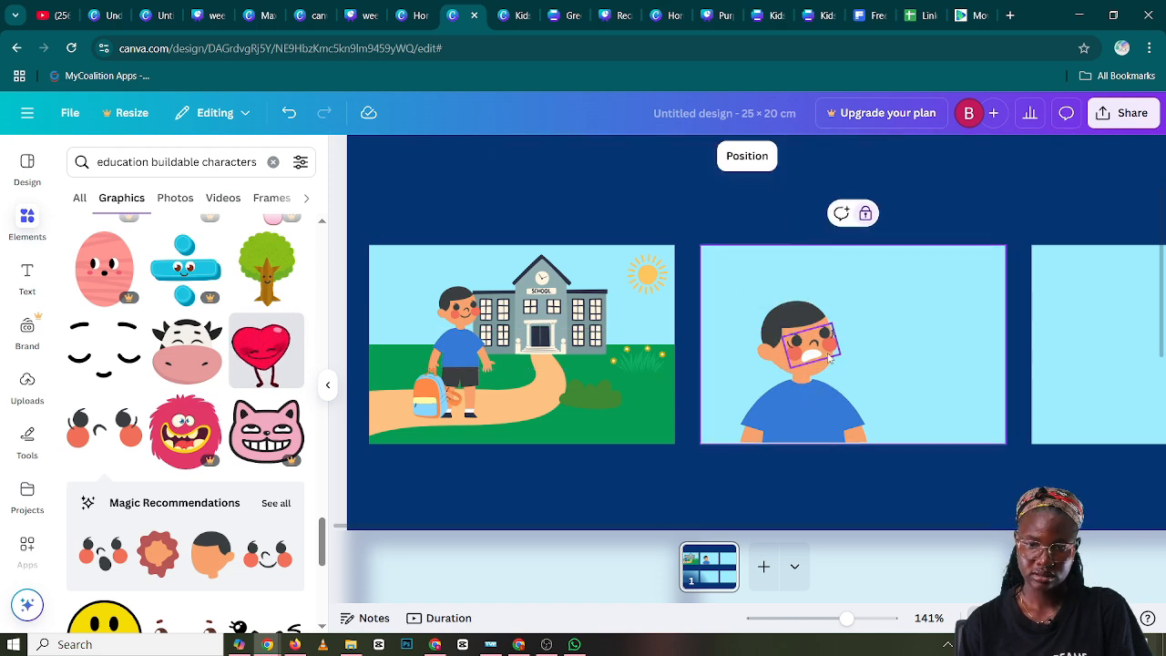
left_click(825, 356)
left_click_drag(813, 399, 809, 399)
left_click(912, 334)
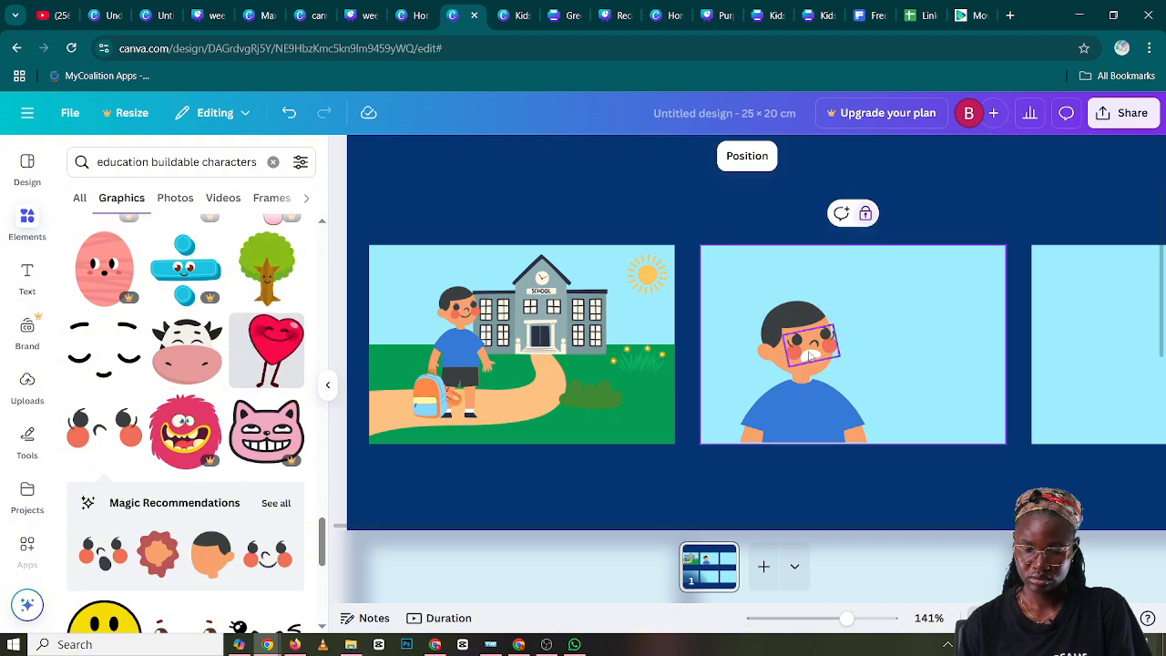
Nudge the tilted scared face until its eyes, cheeks and mouth sit properly on the boy's head
left_click_drag(810, 355, 806, 354)
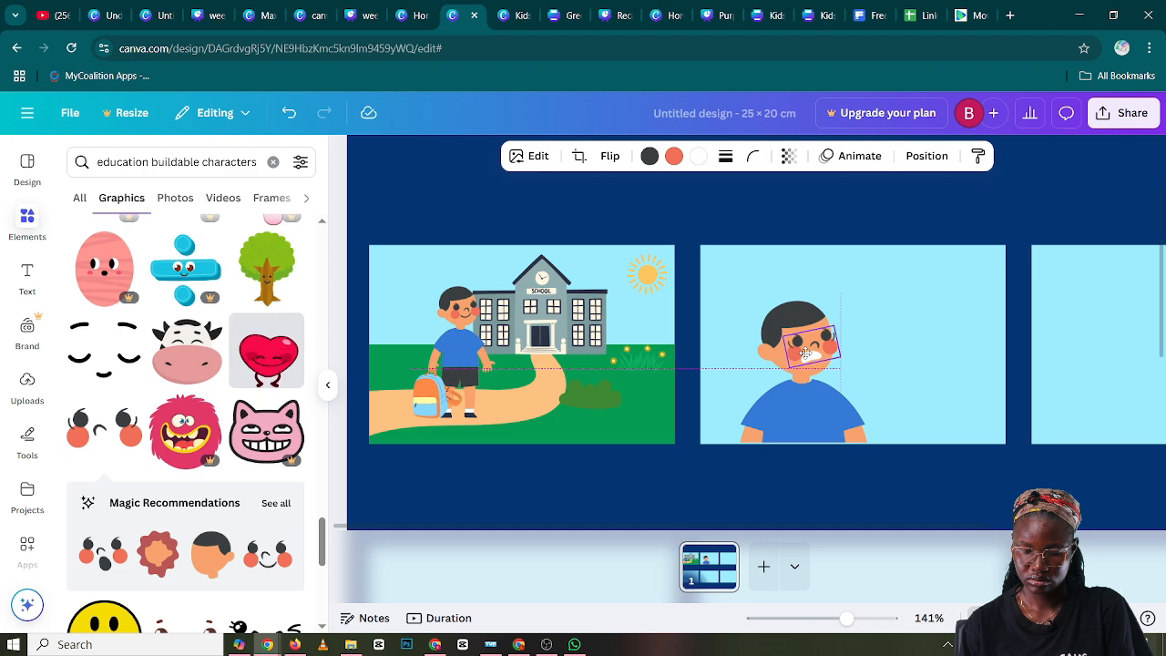
left_click_drag(806, 353, 805, 354)
left_click(879, 346)
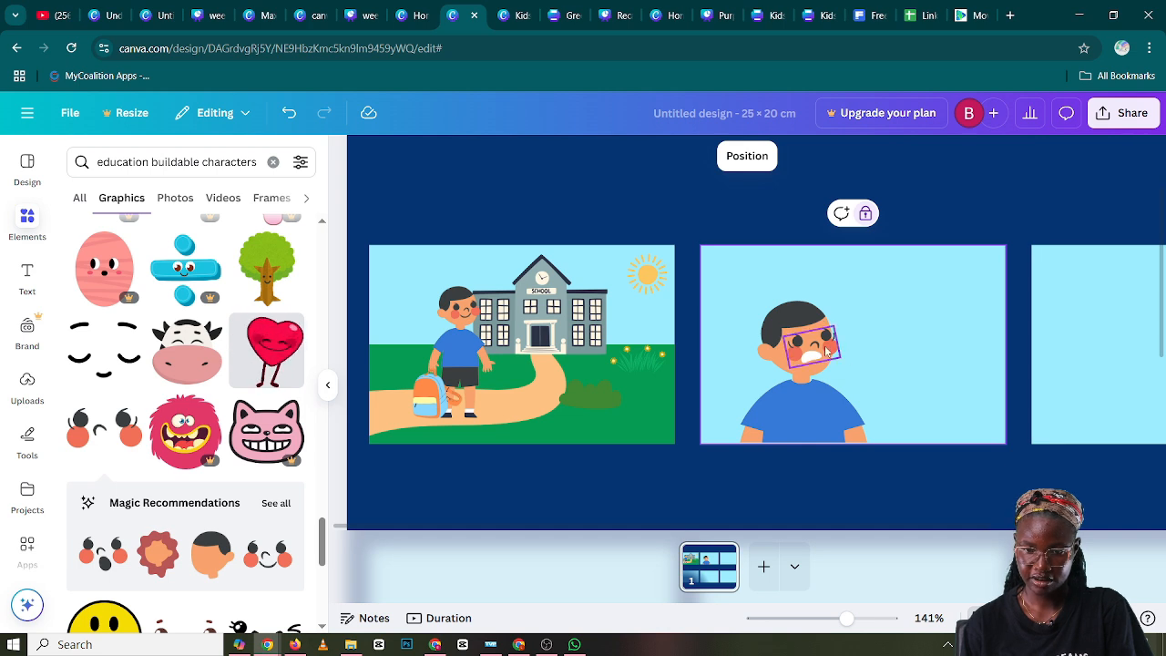
left_click_drag(820, 348, 824, 349)
left_click(890, 358)
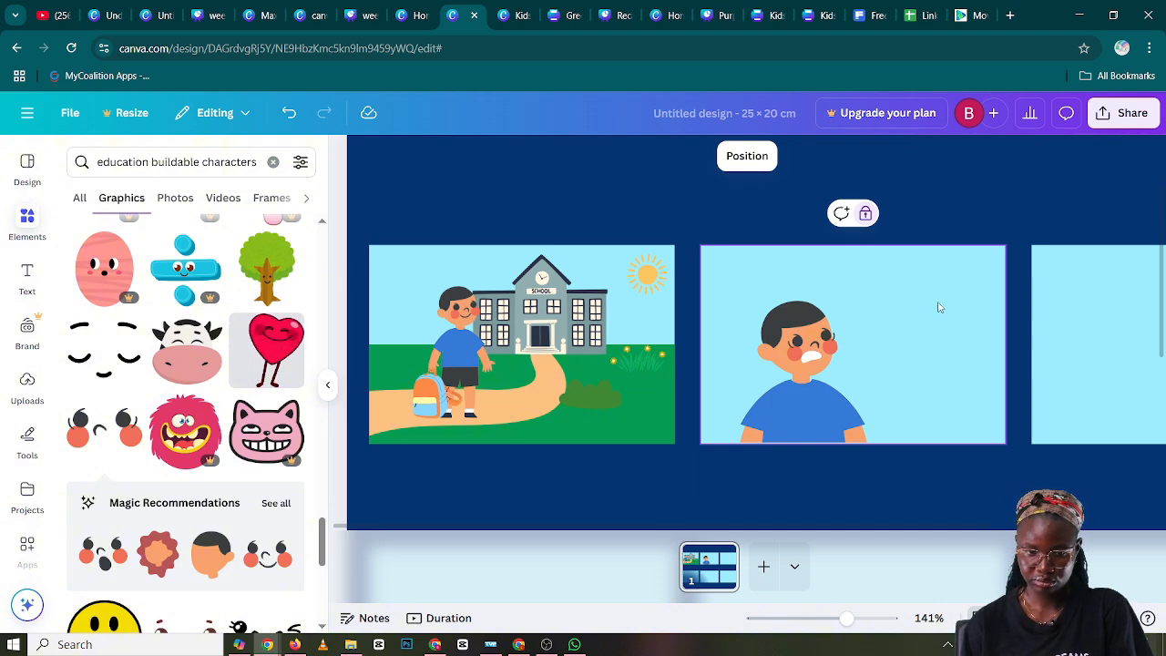
Search the elements for "speech bubble" and show all matching graphics
left_click(272, 162)
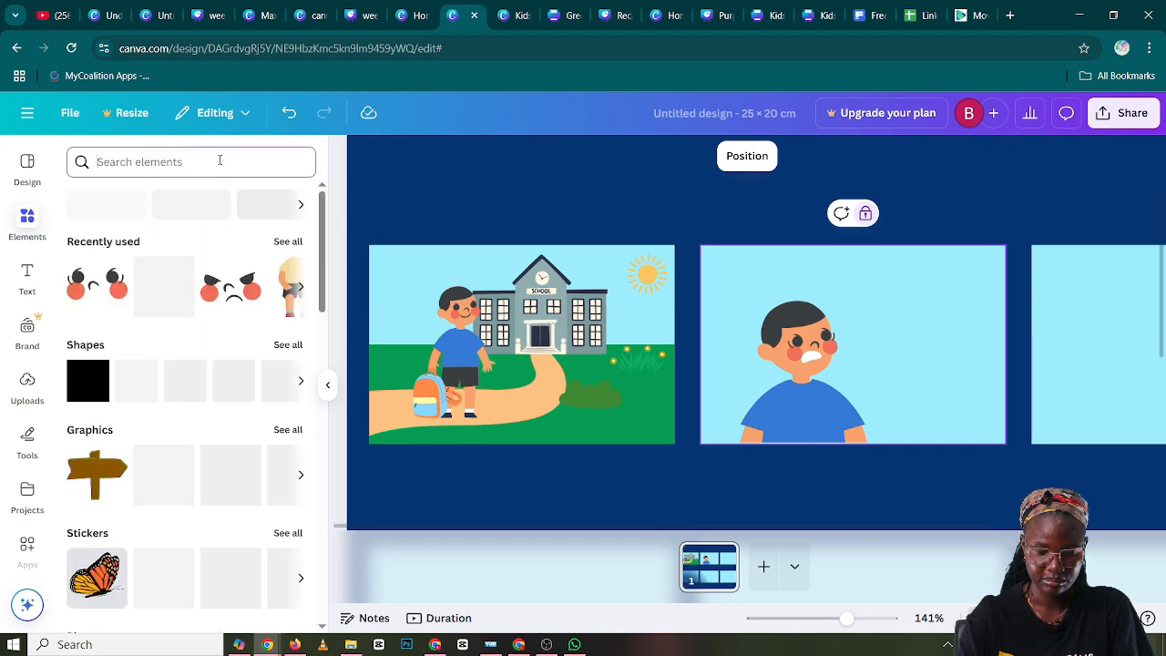
type("speec")
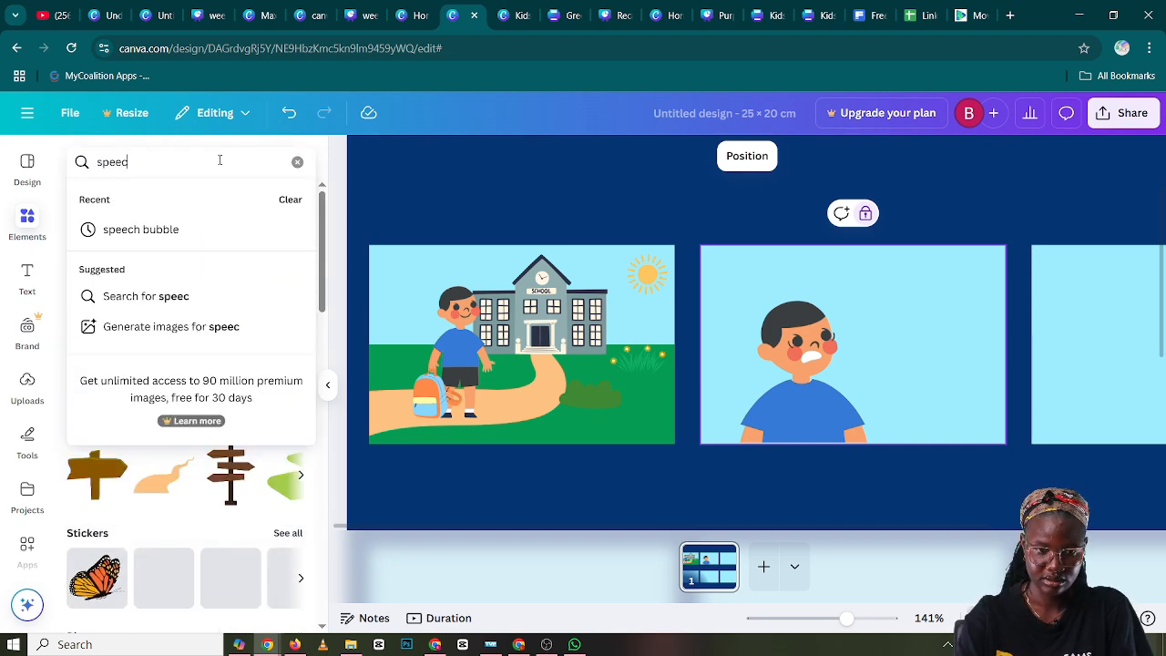
left_click(220, 235)
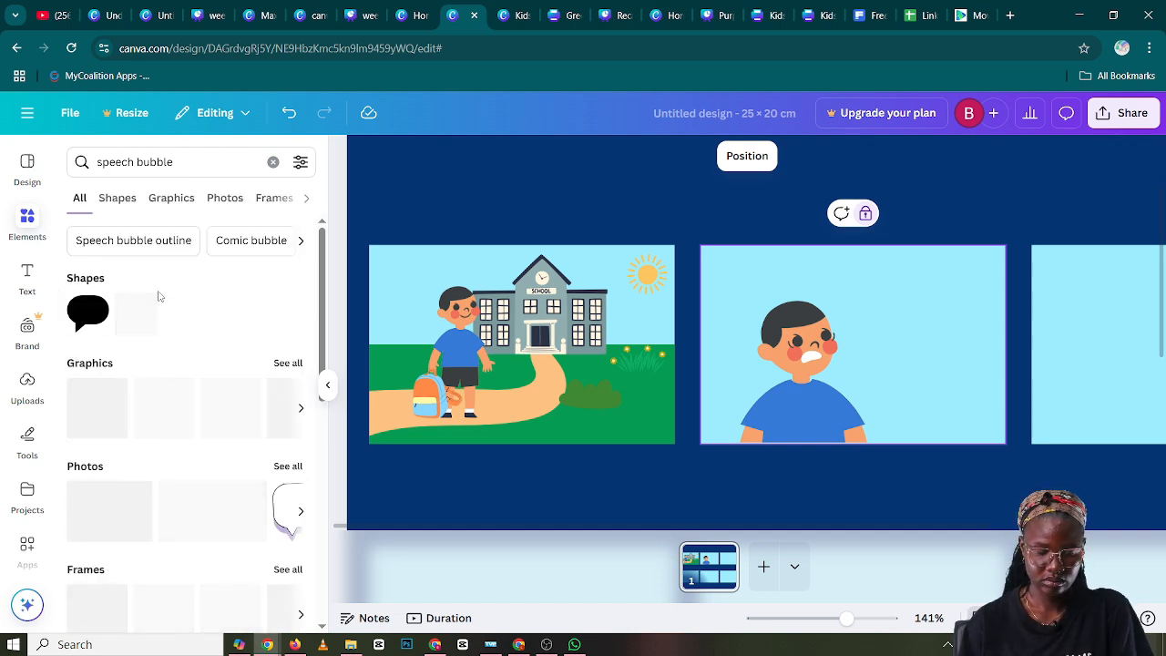
left_click(288, 364)
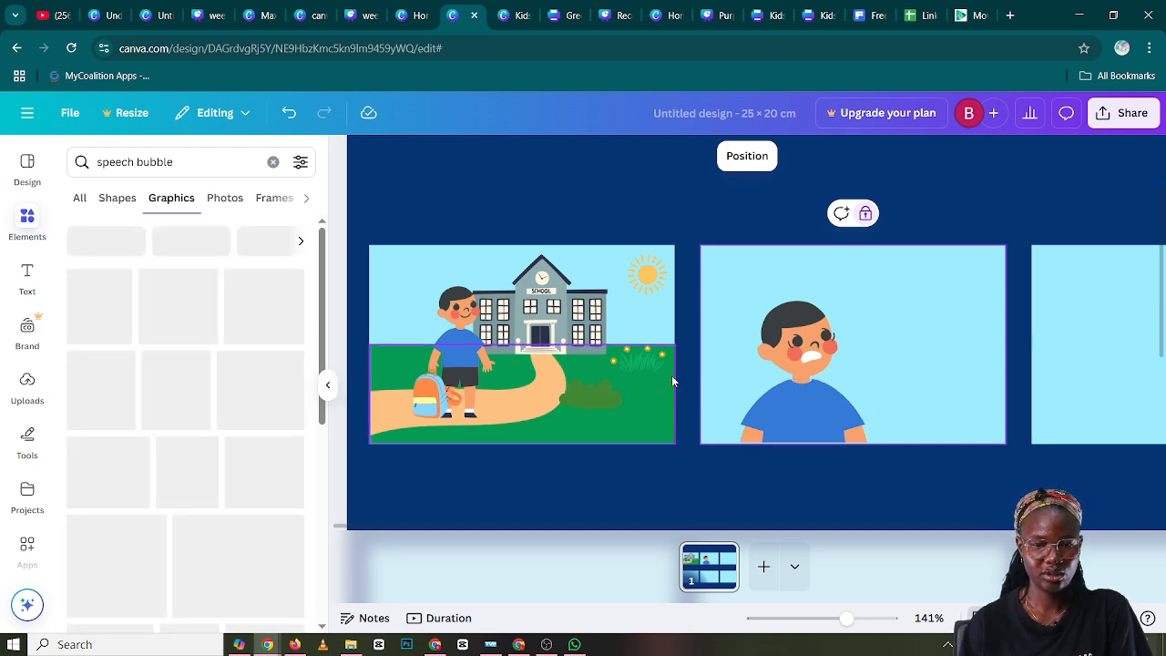
scroll(256, 331, "down", 1)
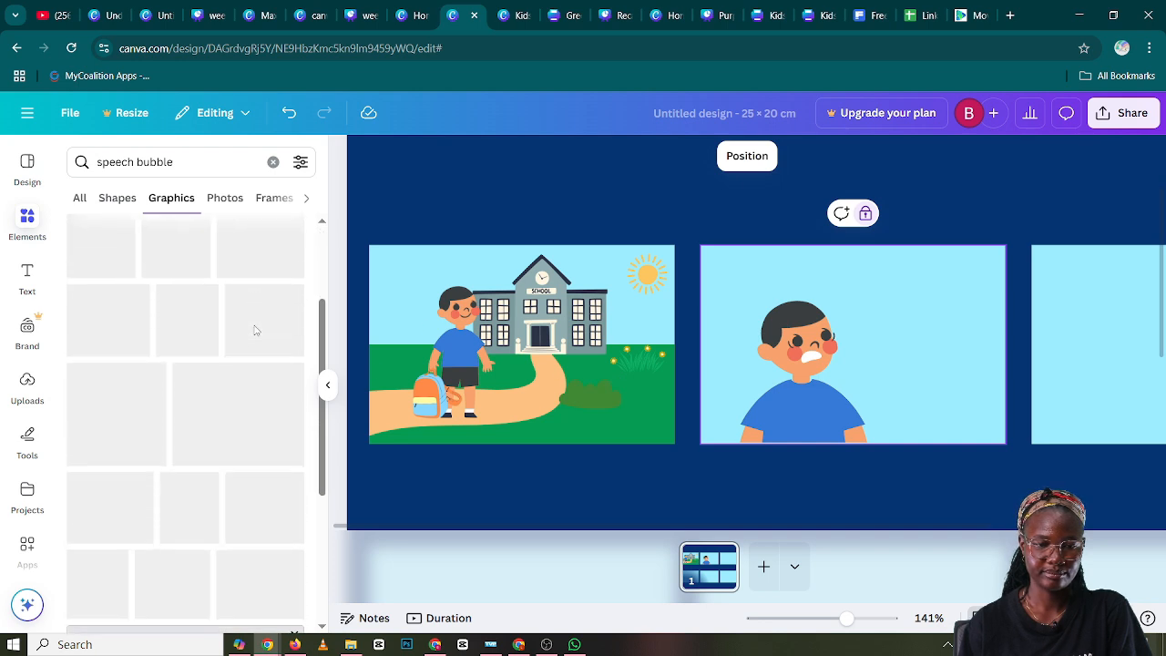
Clear the speech bubble search and add the cloud-shaped thought bubble from the full set of recently used elements
left_click(272, 161)
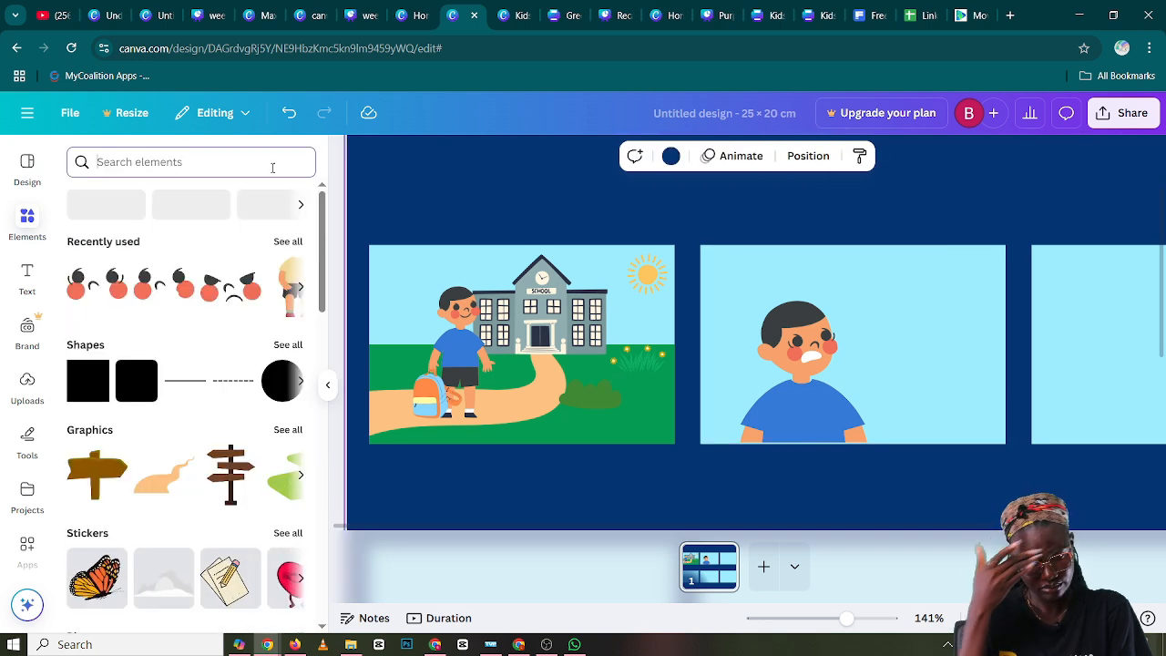
left_click(288, 241)
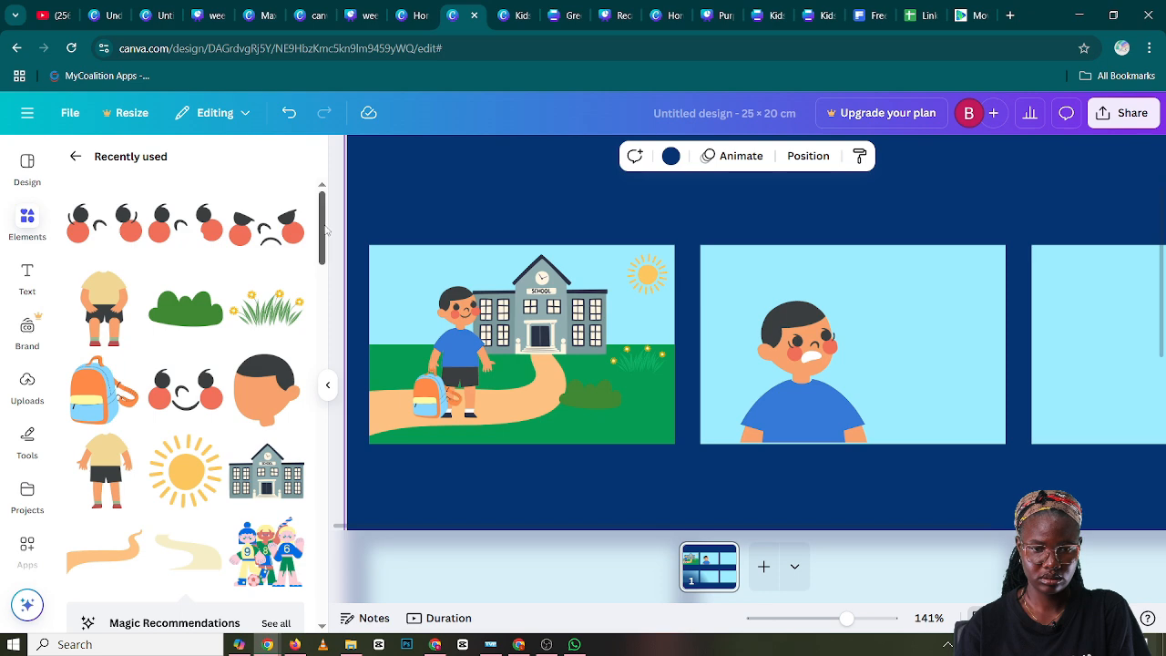
left_click_drag(325, 230, 323, 392)
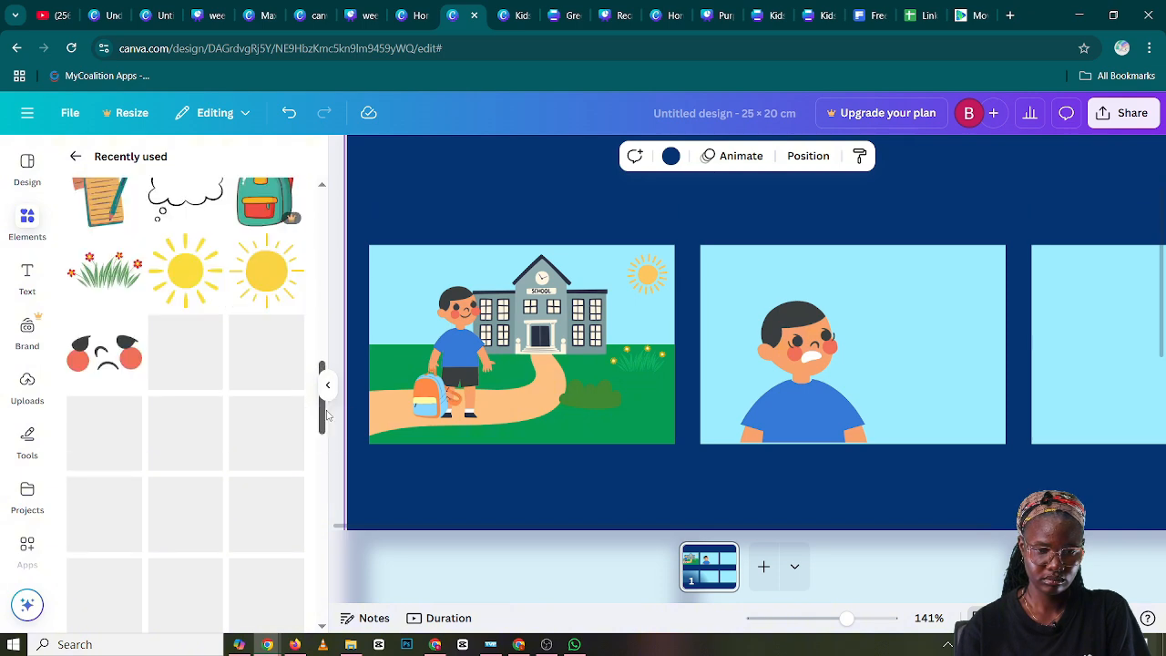
scroll(226, 260, "up", 1)
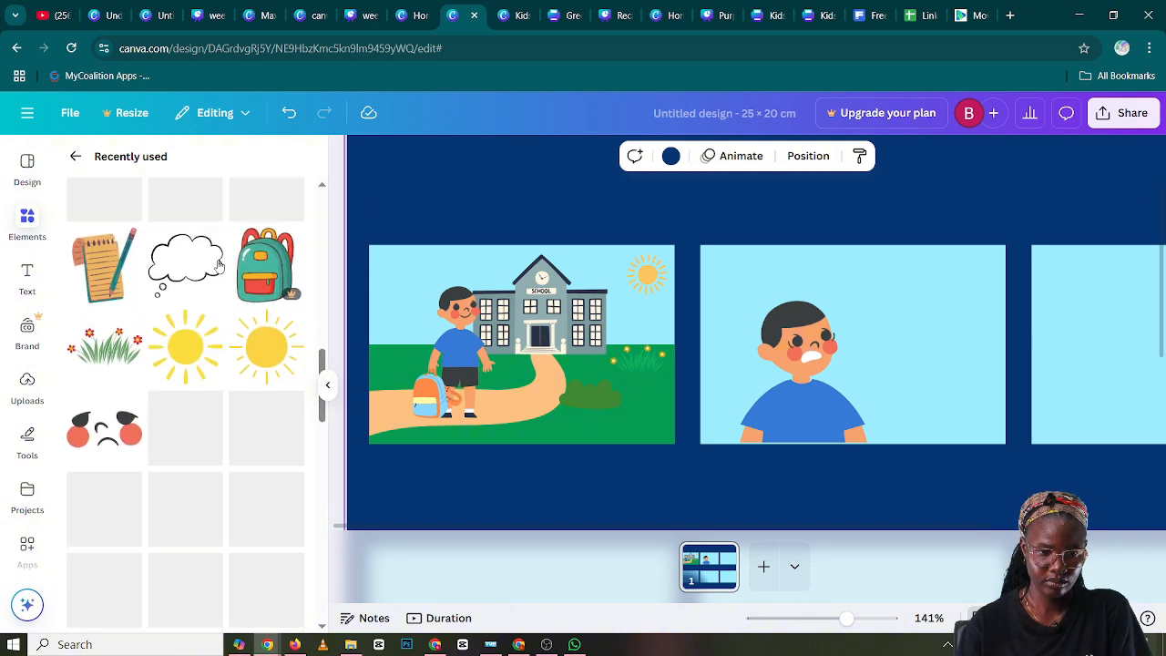
left_click(215, 264)
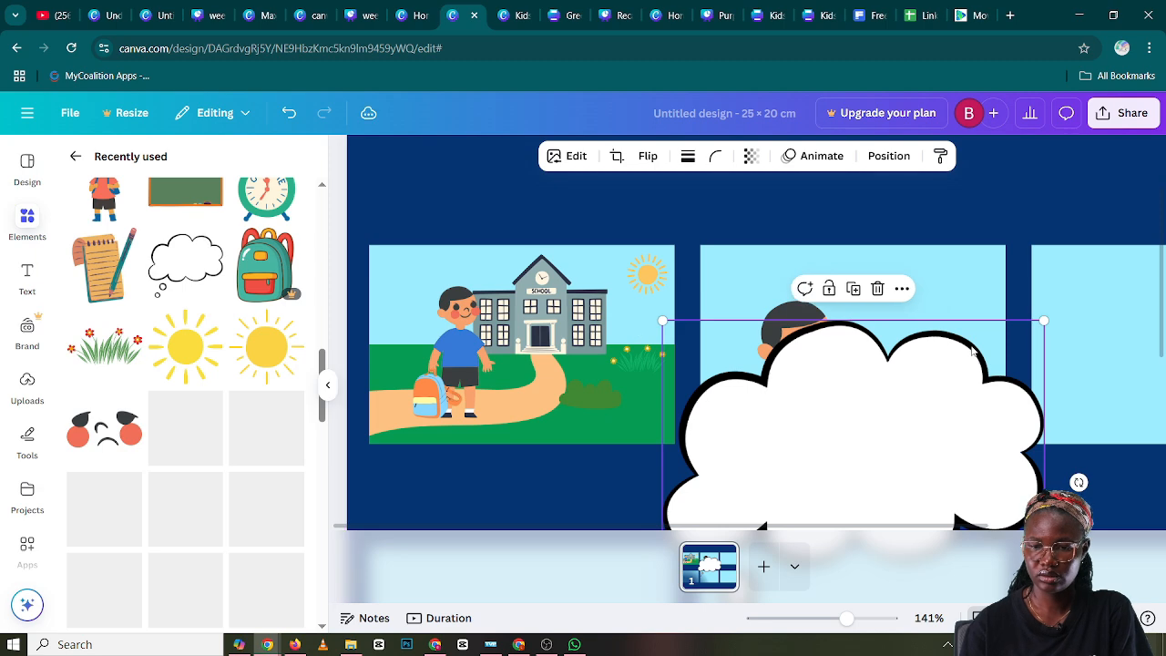
Scale the thought bubble down and place it beside the boy's head, over the upper part of the second panel's sky
left_click_drag(907, 416, 821, 343)
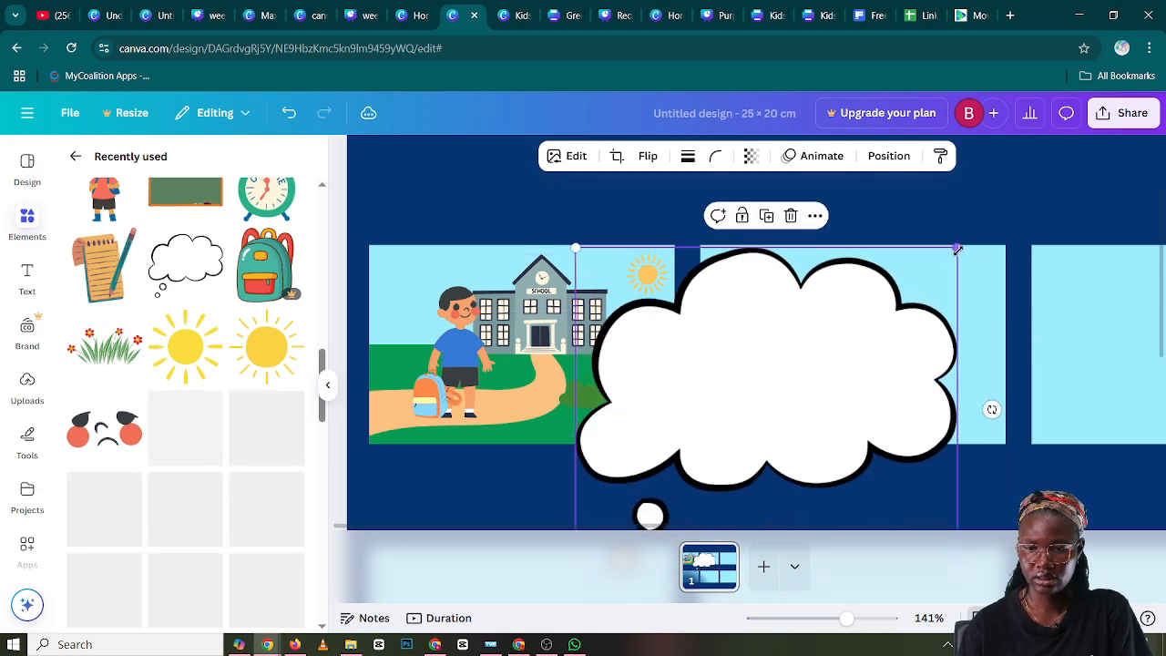
left_click_drag(883, 337, 937, 295)
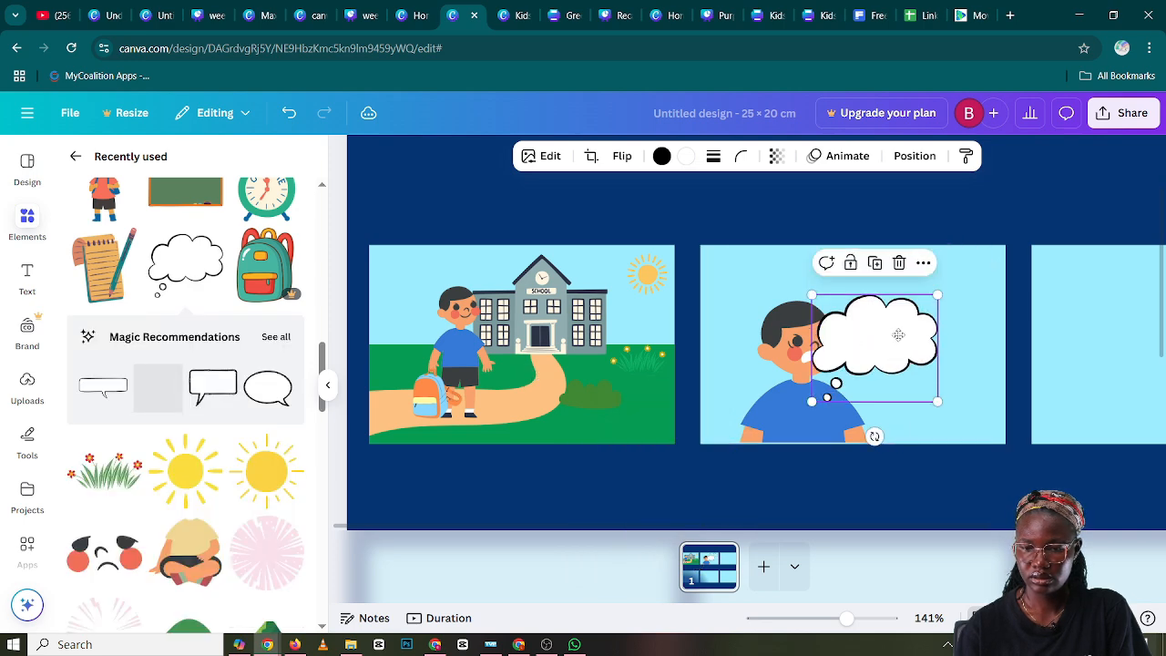
left_click_drag(898, 335, 940, 292)
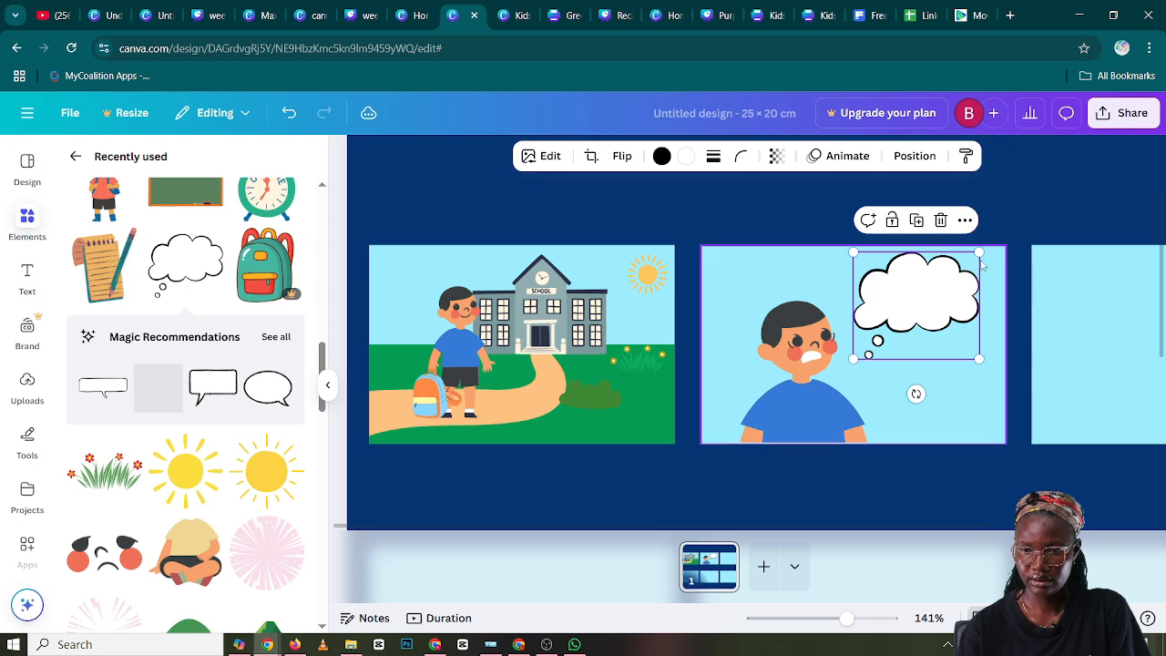
left_click_drag(979, 252, 954, 269)
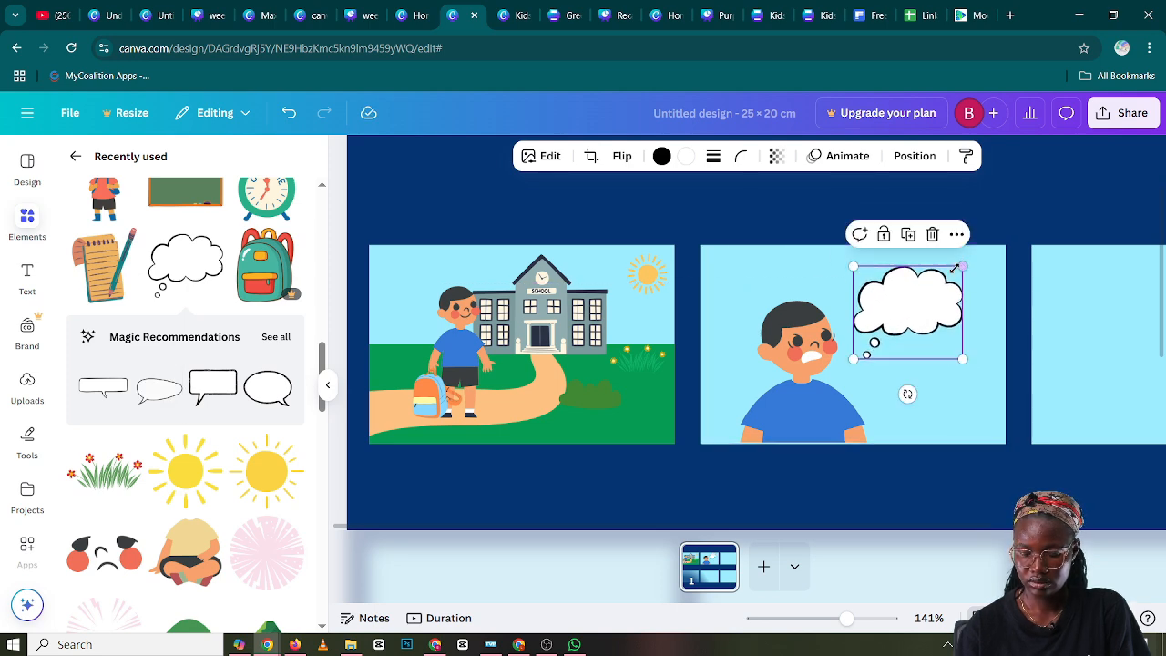
left_click_drag(930, 311, 932, 306)
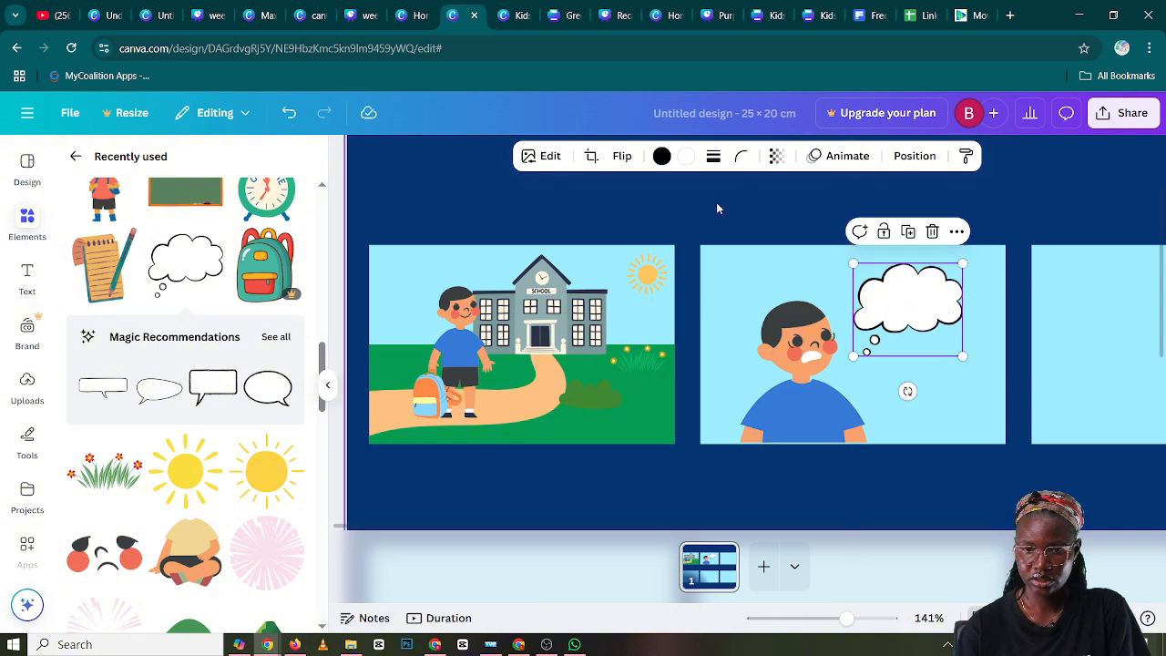
Change the thought bubble's black outline to white (#ffffff)
left_click(661, 155)
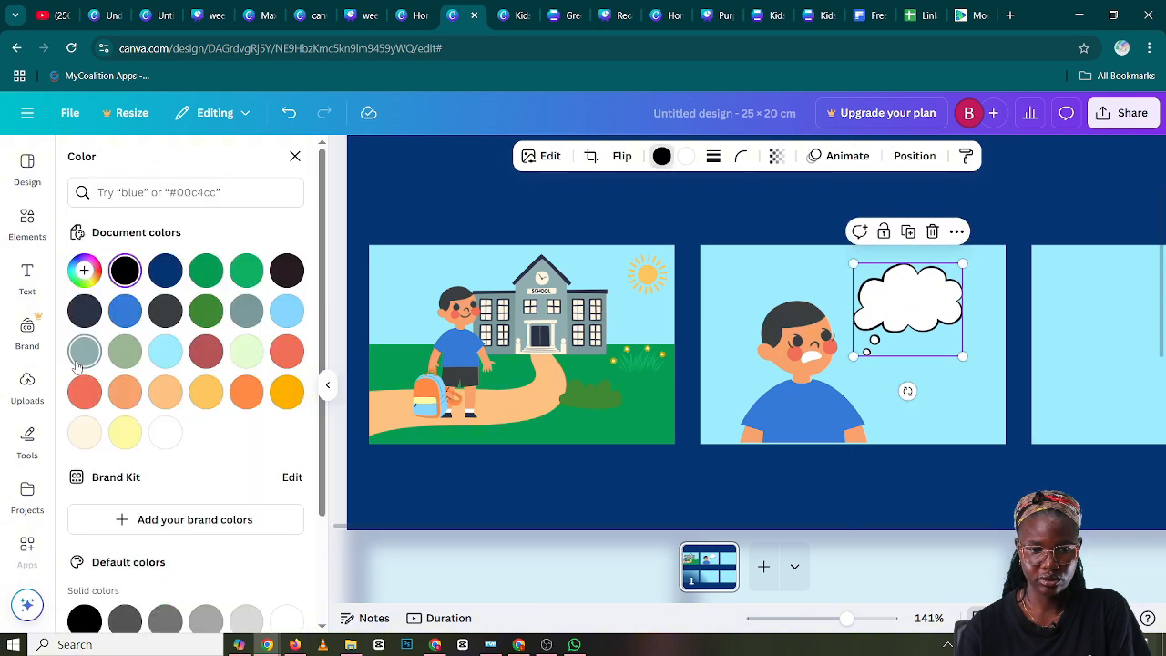
left_click(166, 433)
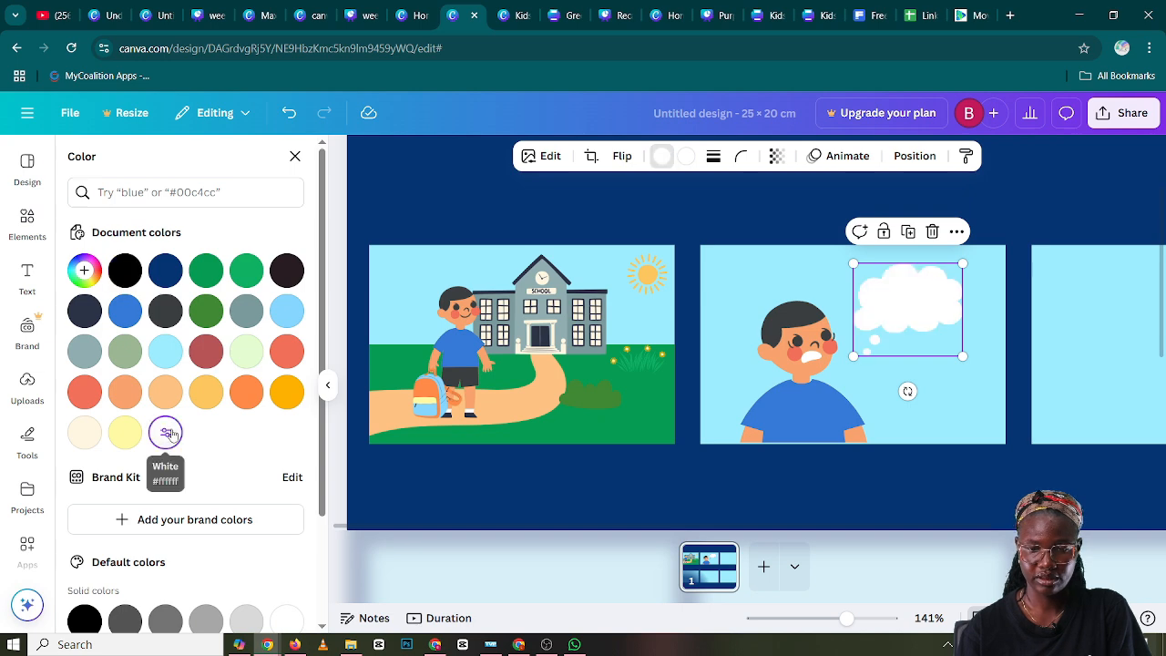
left_click(396, 210)
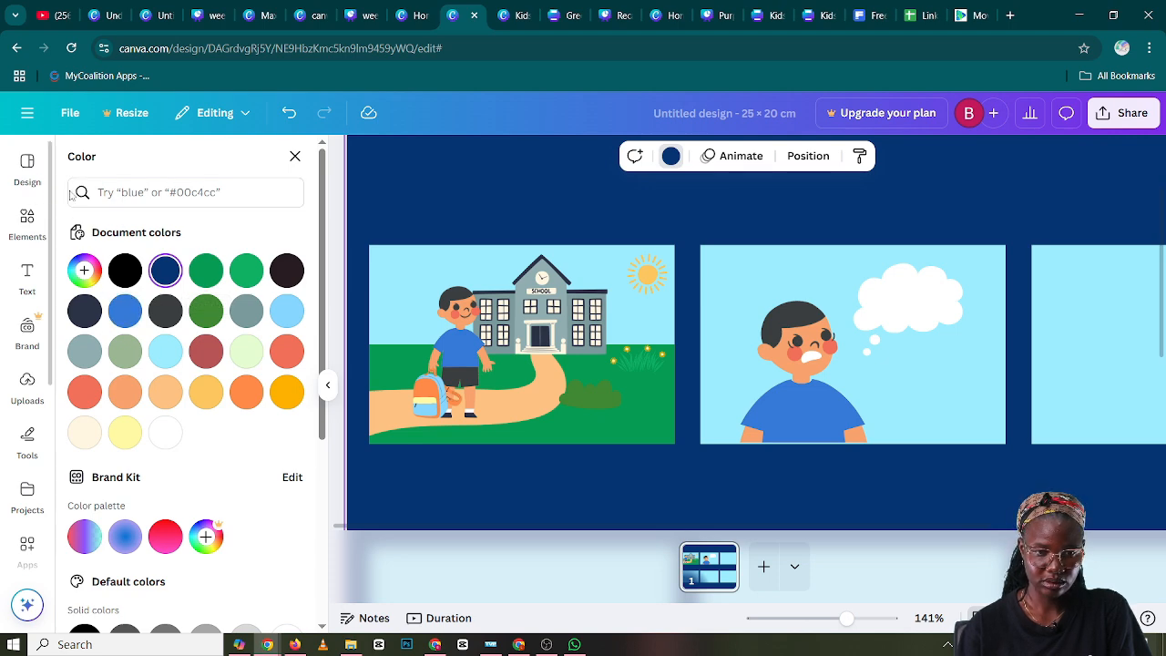
Search the elements for "notepad" and show all matching graphics
left_click(29, 220)
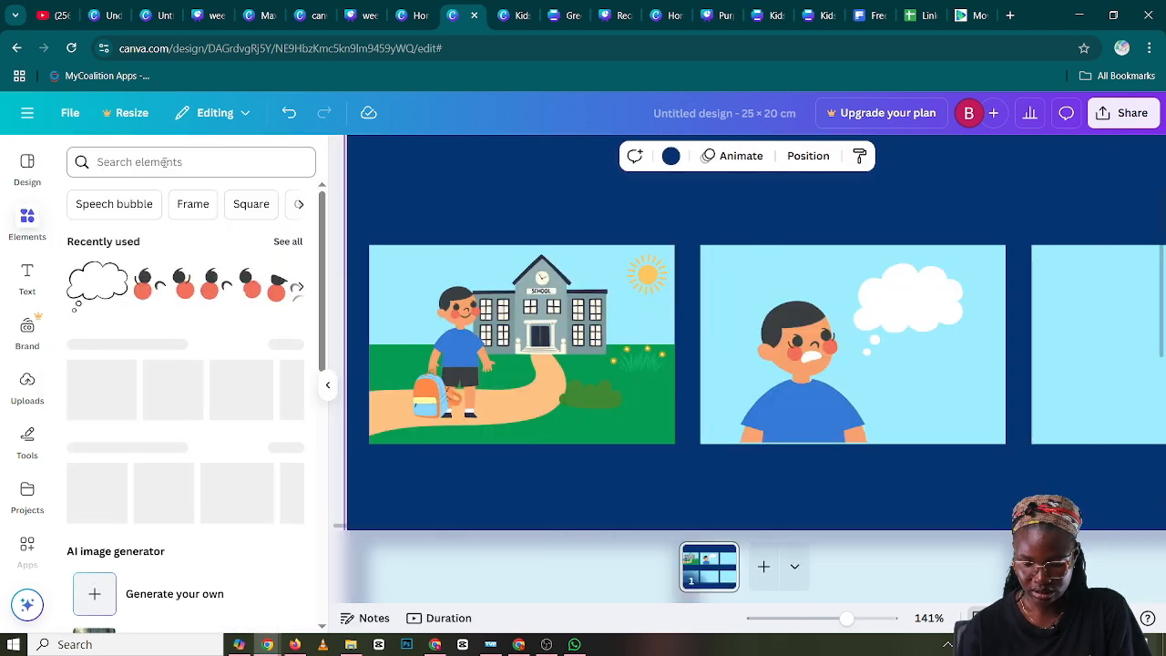
left_click(164, 162)
type("note")
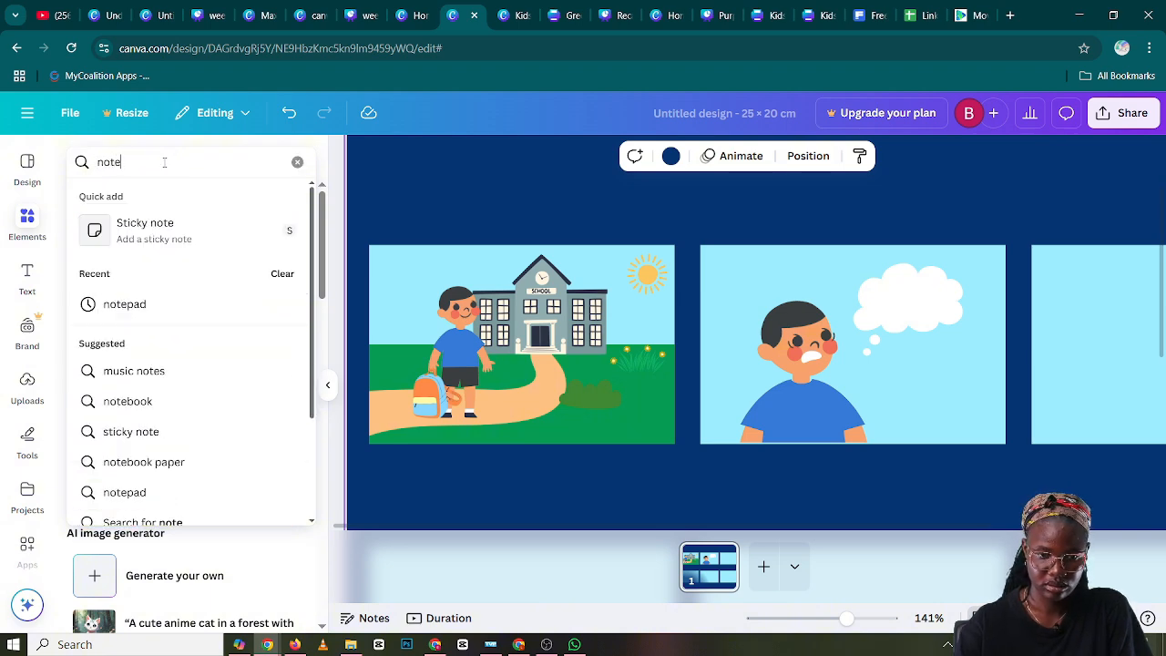
type("pad")
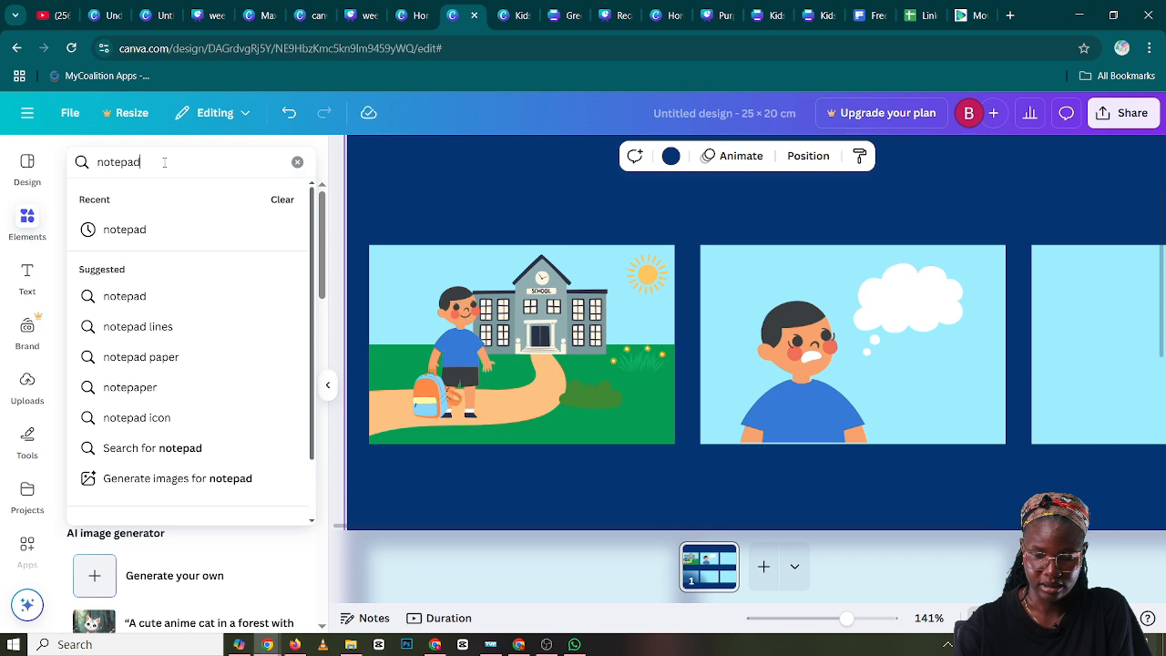
key("Return")
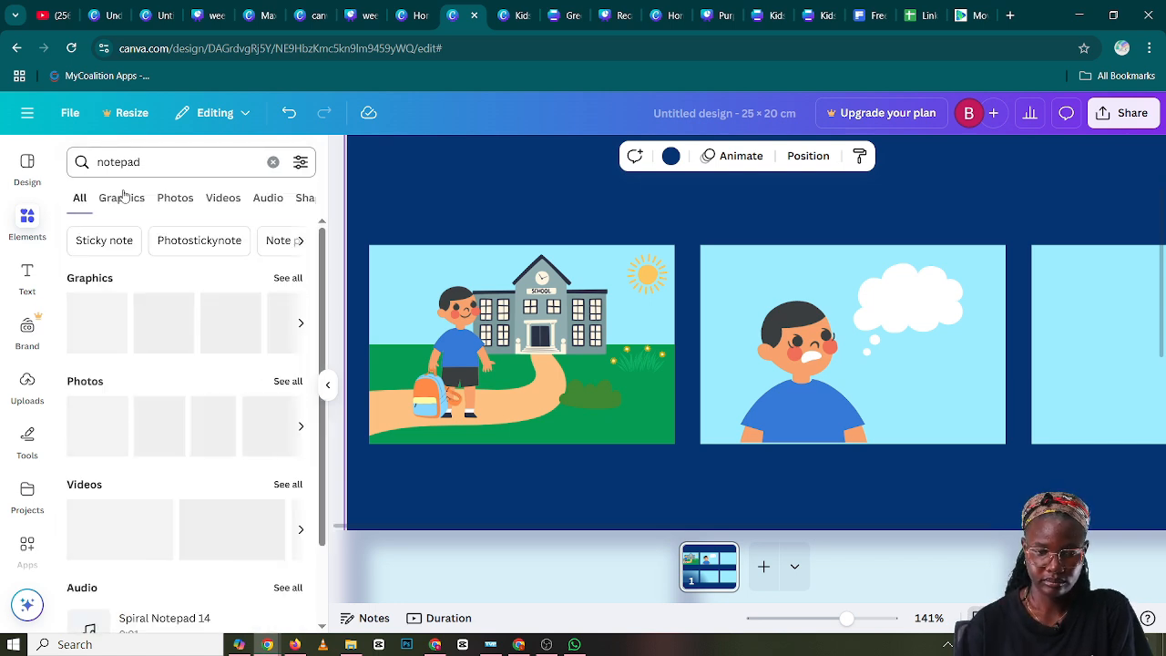
left_click(288, 278)
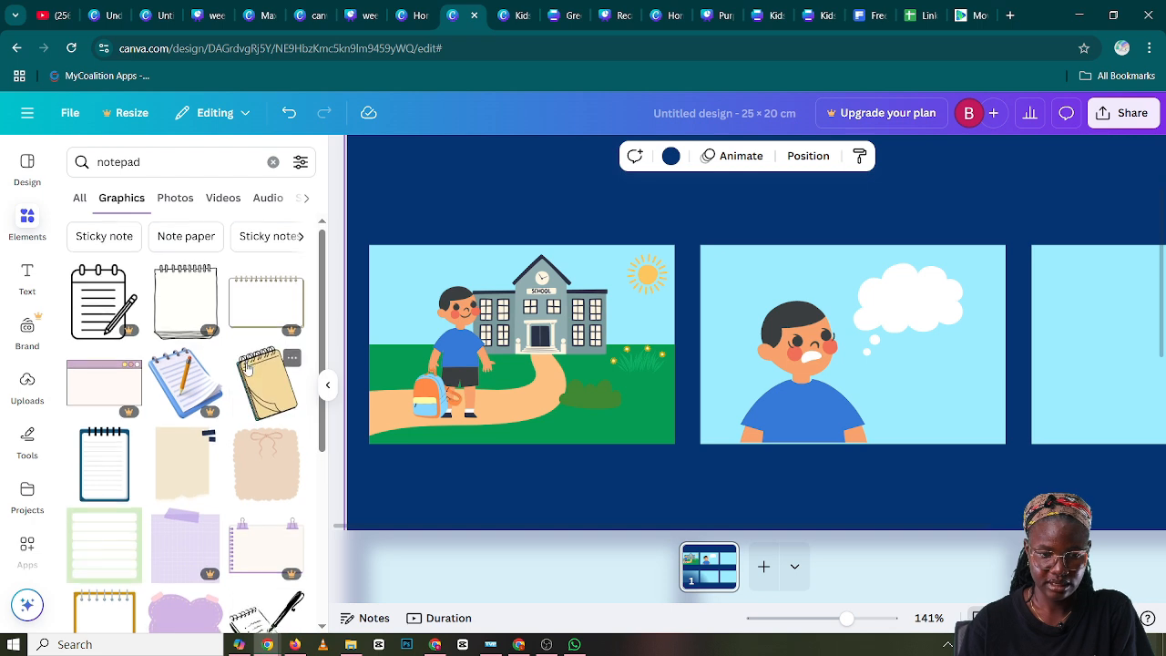
Find the yellow ring-bound notepad with the purple pencil among the graphics and add it to the page
scroll(227, 369, "down", 1)
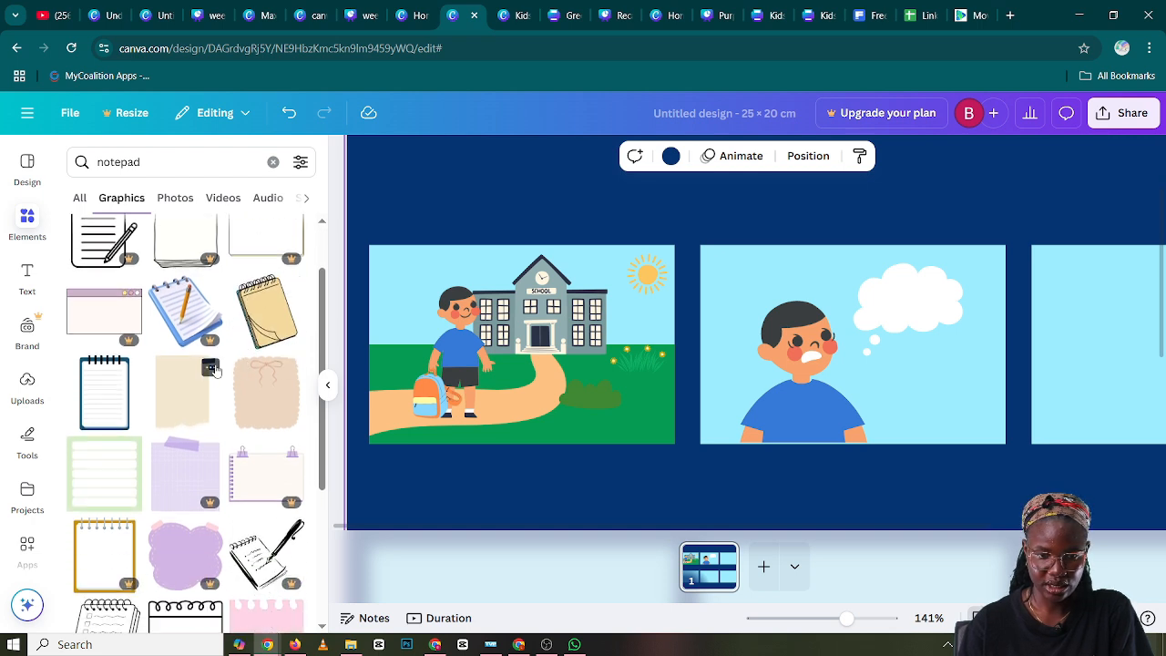
scroll(215, 370, "down", 1)
scroll(215, 370, "up", 1)
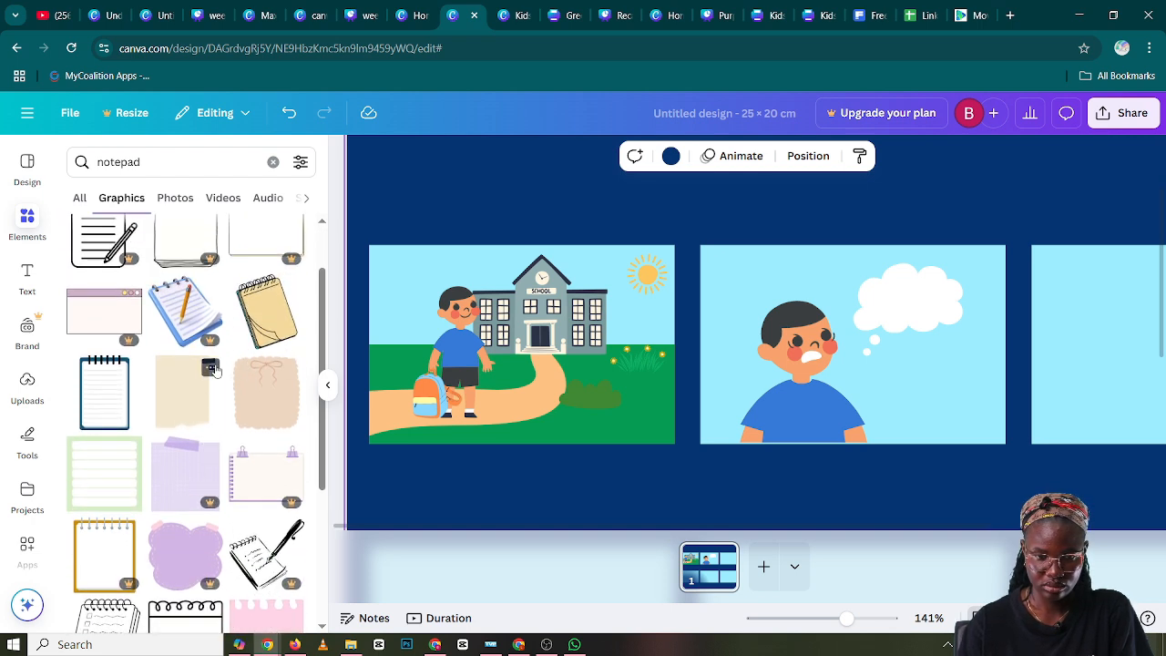
scroll(213, 369, "down", 5)
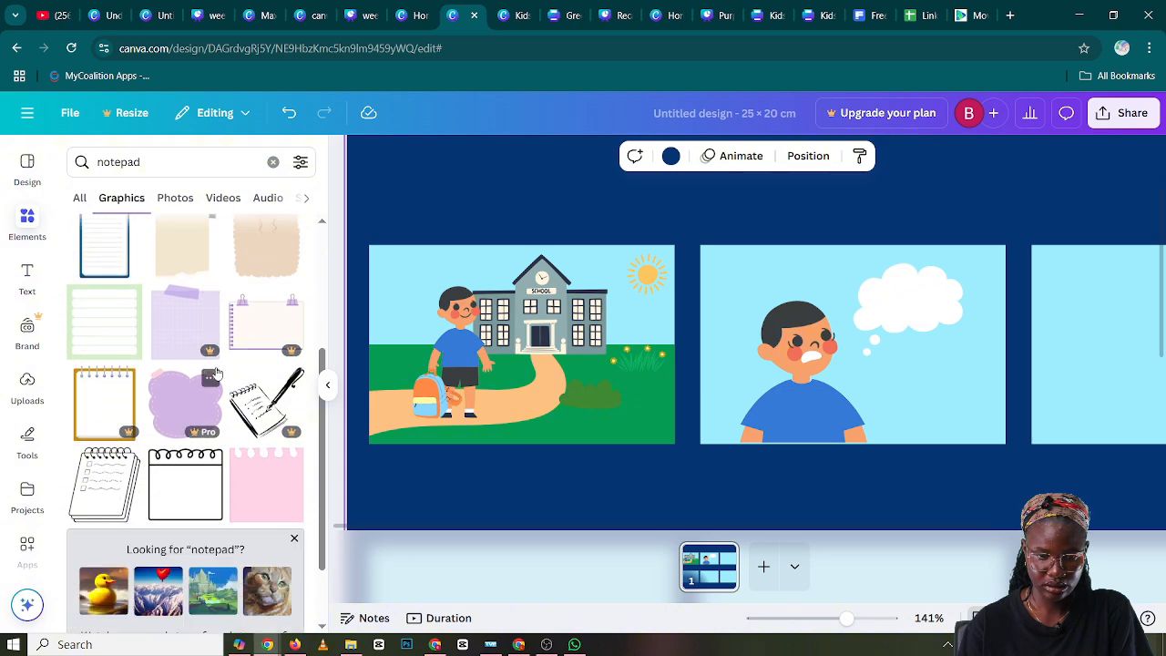
scroll(217, 377, "down", 2)
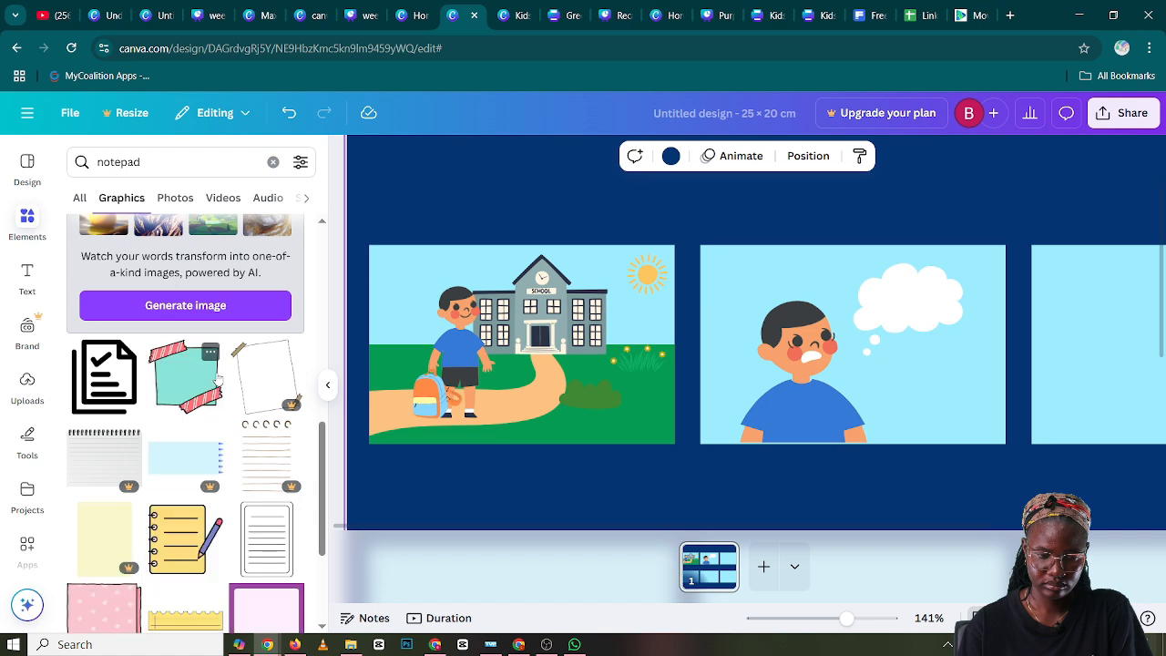
scroll(216, 377, "down", 2)
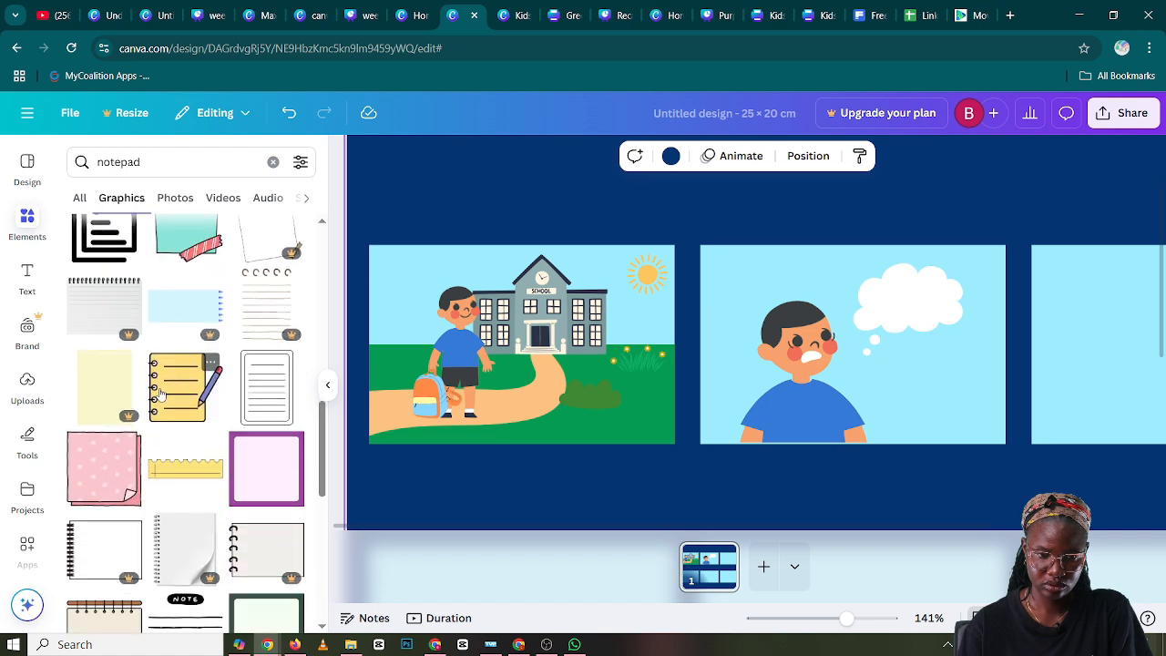
left_click(183, 391)
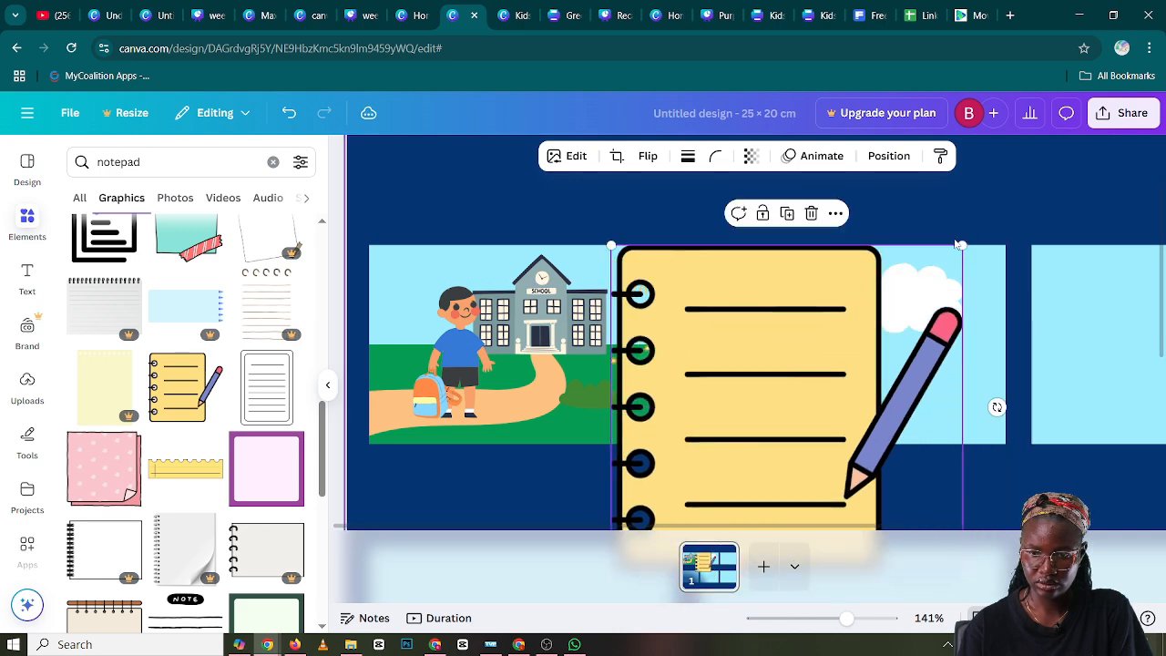
Scale the yellow notepad down to fit the thought bubble and place it inside the bubble in the second panel
left_click_drag(961, 246, 716, 435)
left_click_drag(665, 492, 744, 383)
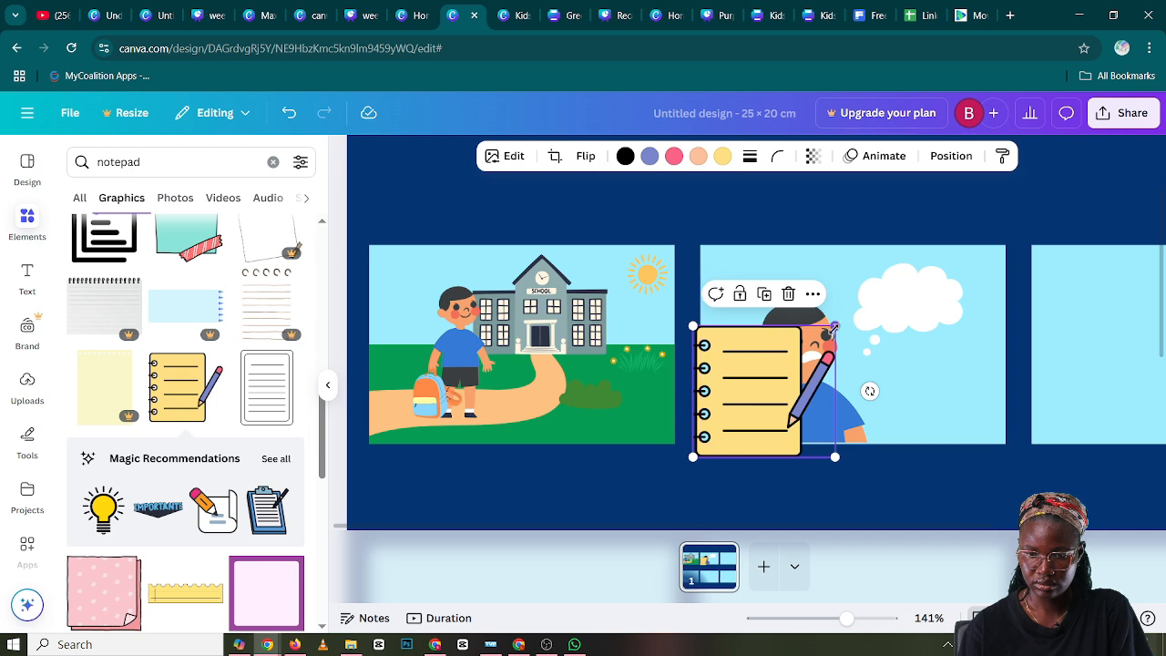
left_click_drag(835, 328, 911, 314)
left_click(940, 384)
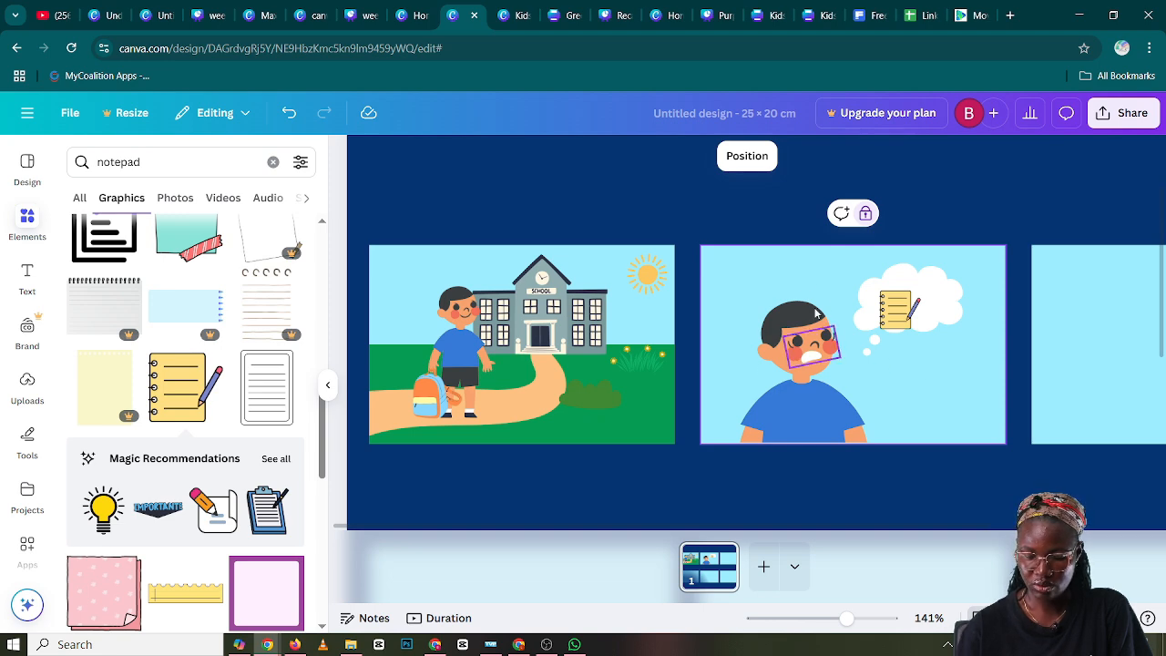
Clear the "notepad" search and search the elements for "on time clock illustion"
left_click(273, 162)
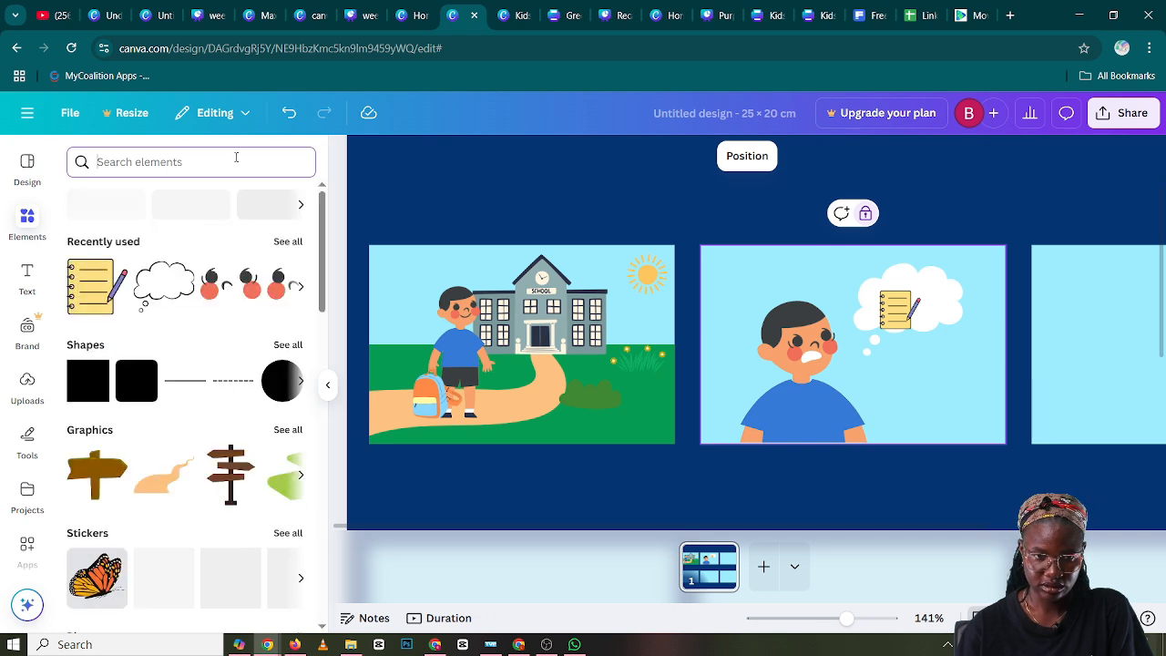
left_click(154, 162)
type("on t")
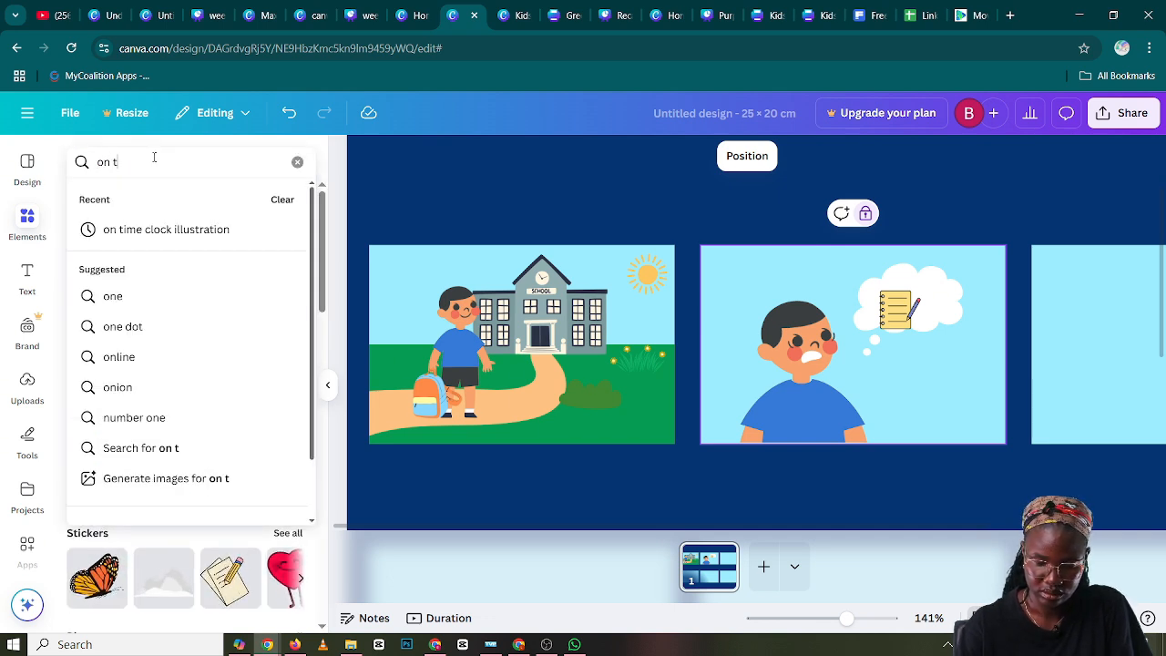
type("ime")
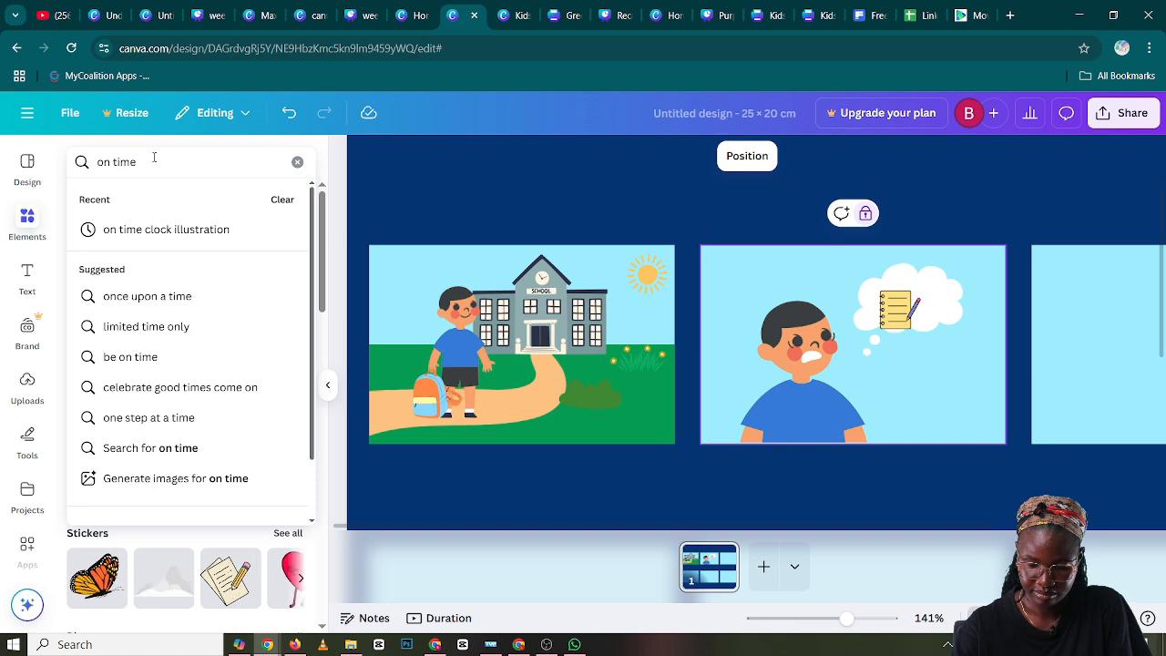
type(" cl")
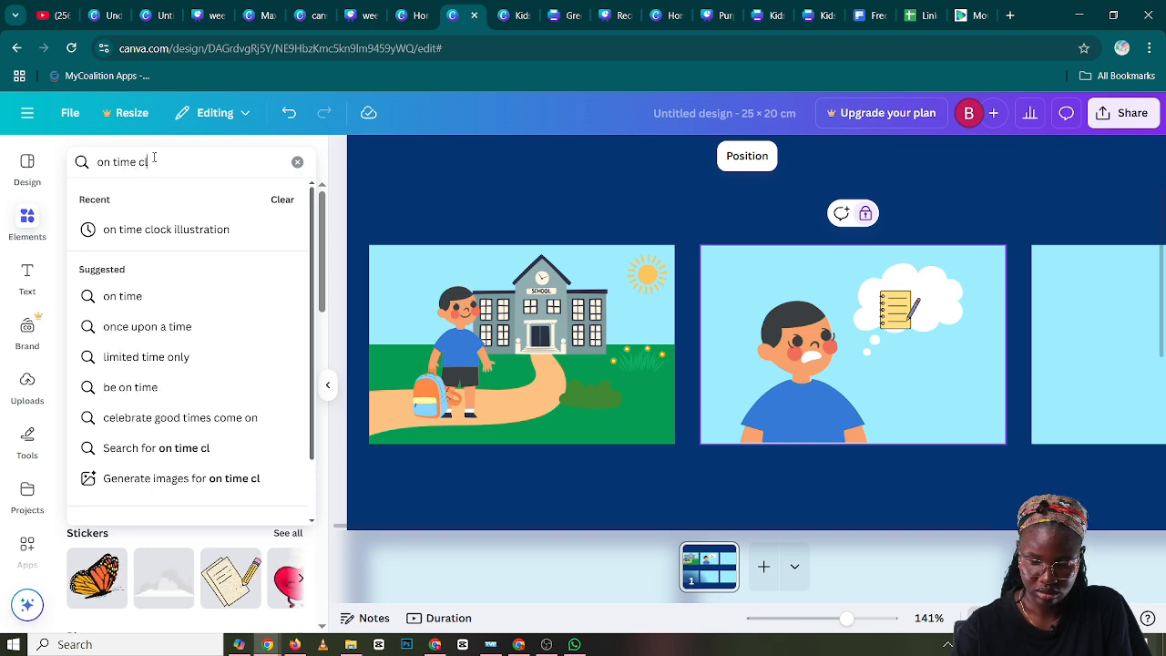
type("ock illu")
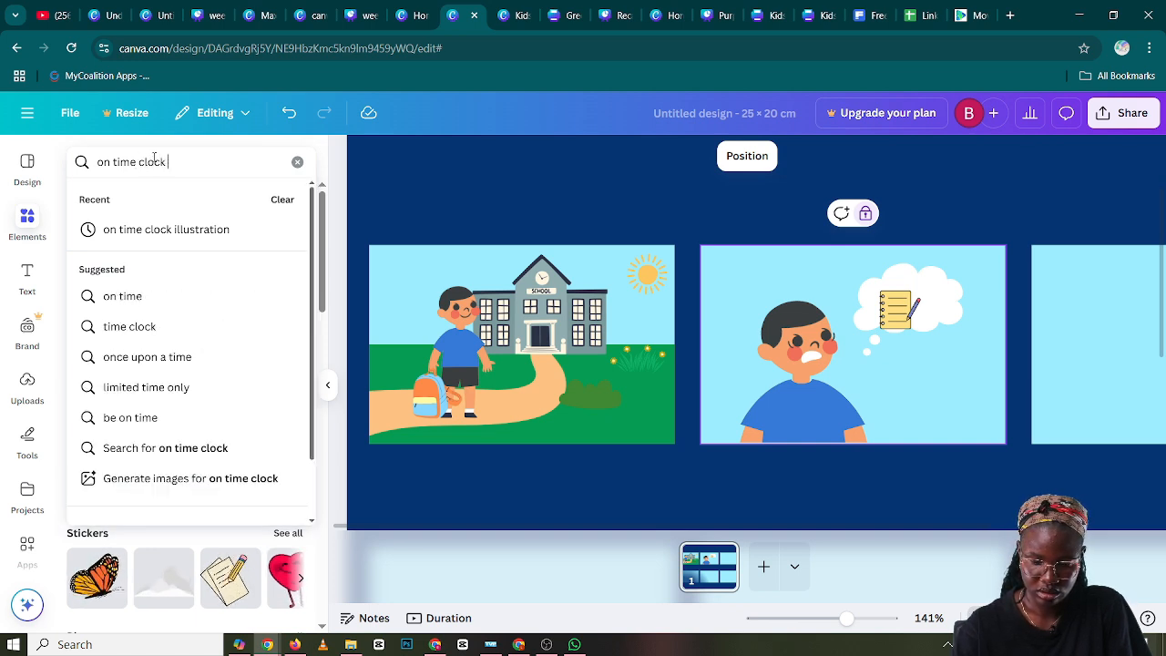
type("stion")
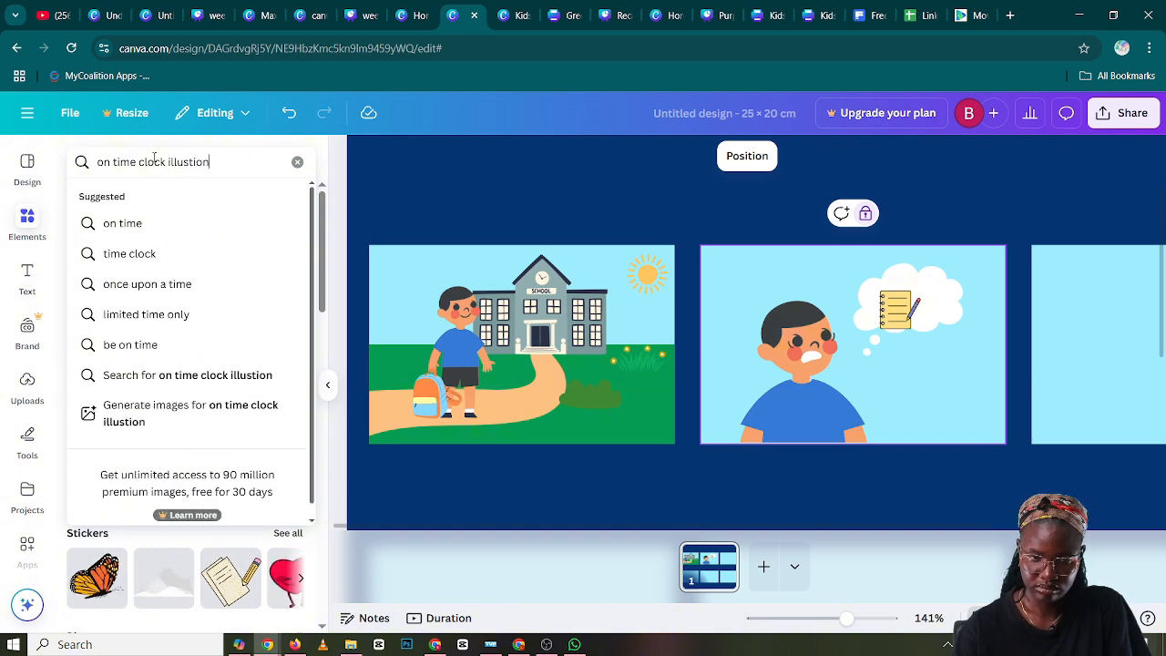
key("Return")
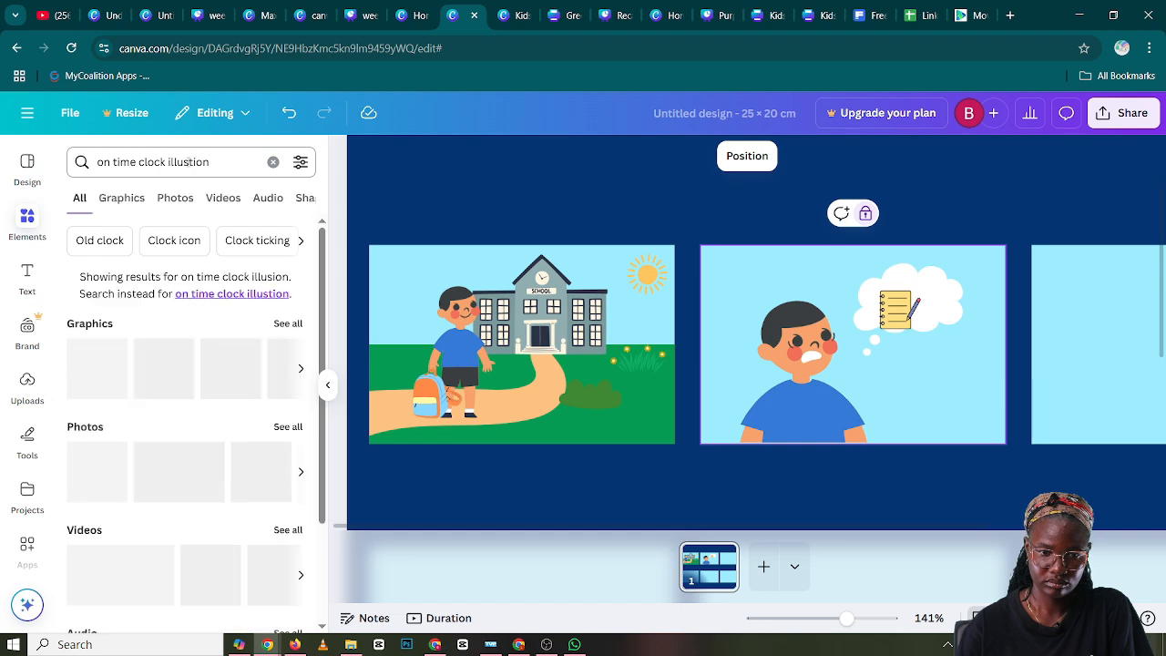
Correct the search text to "on time clock illustration" and show only the matching graphics
left_click(189, 161)
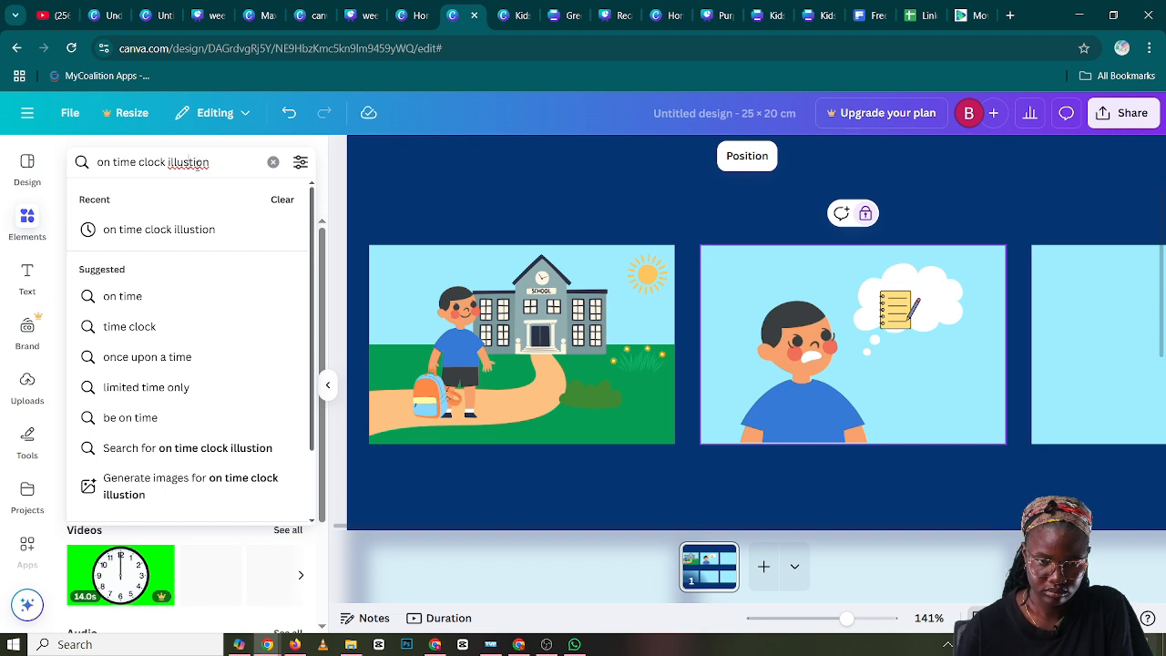
key("Return")
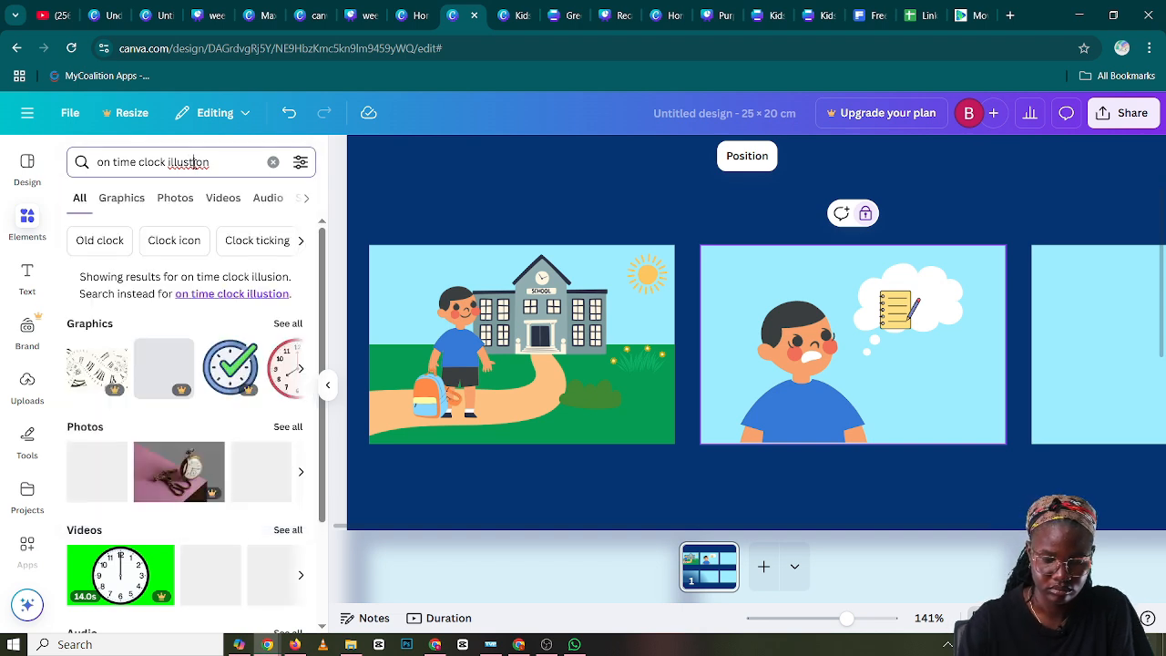
left_click(194, 162)
type("rat")
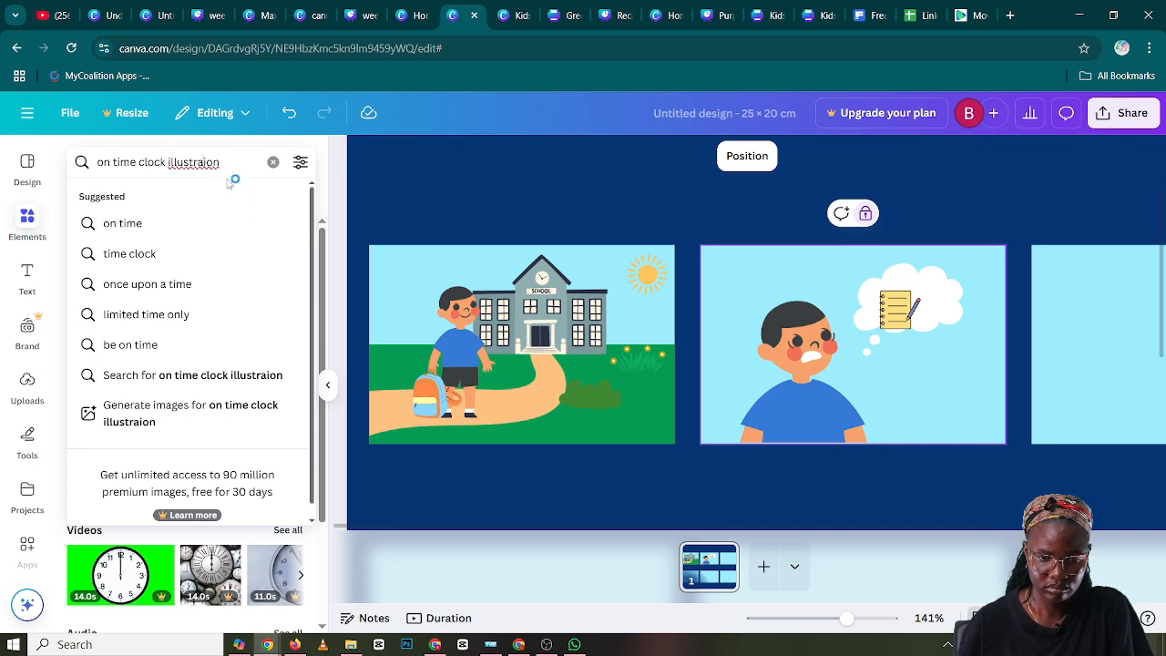
left_click_drag(219, 161, 170, 164)
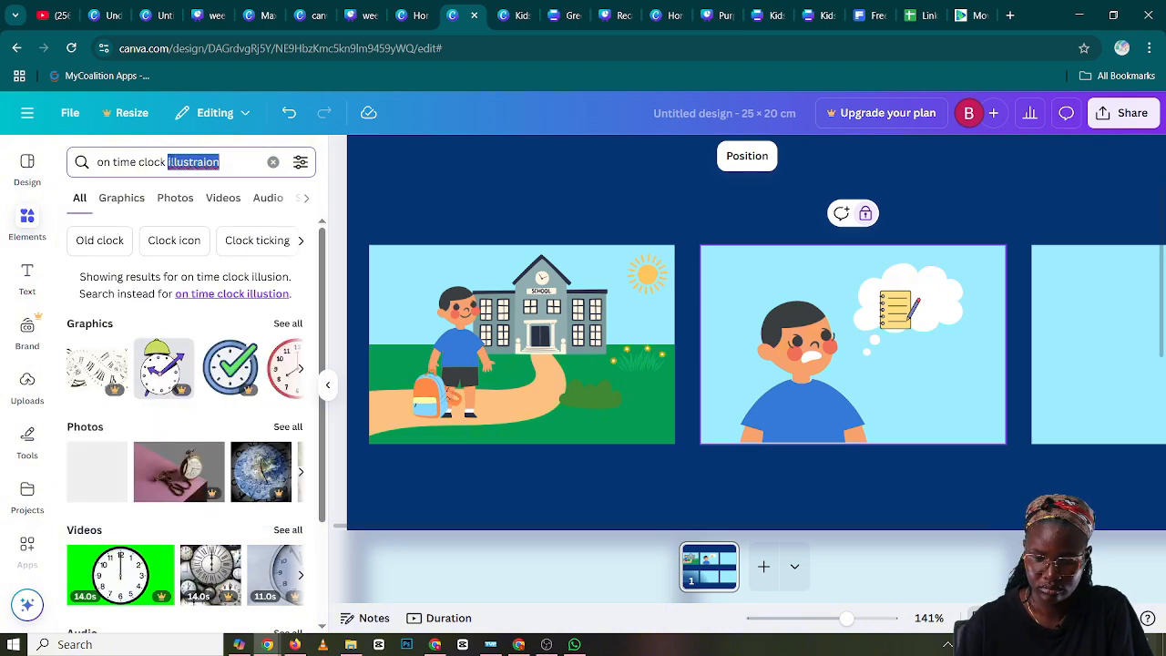
type("illust")
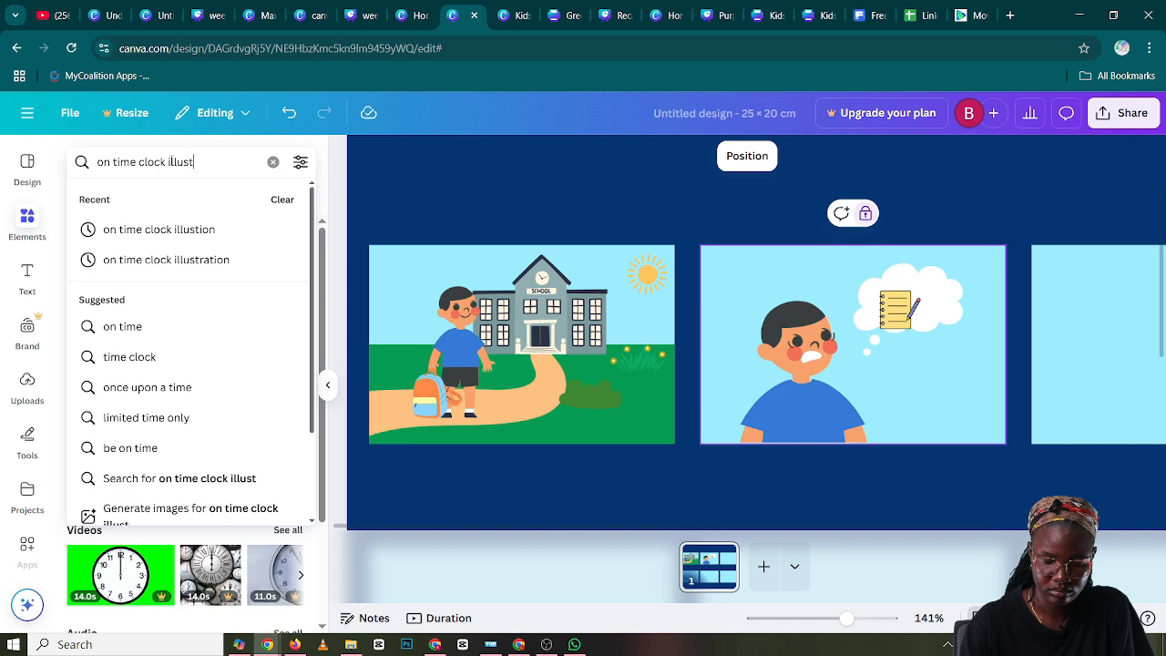
type("raton")
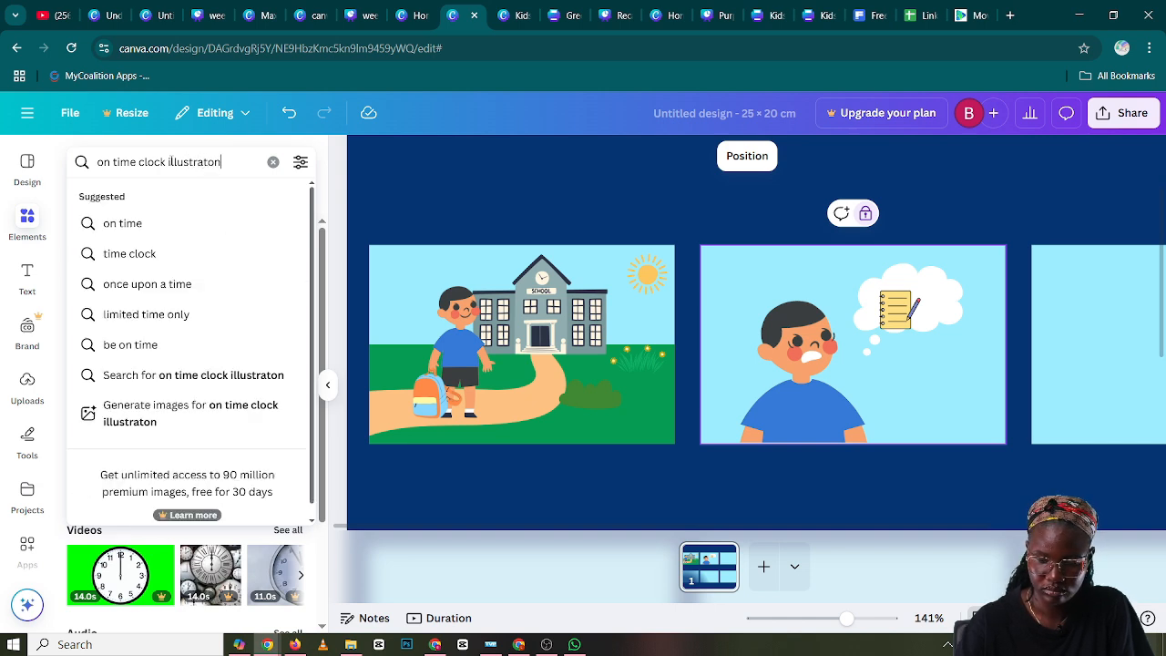
key("Return")
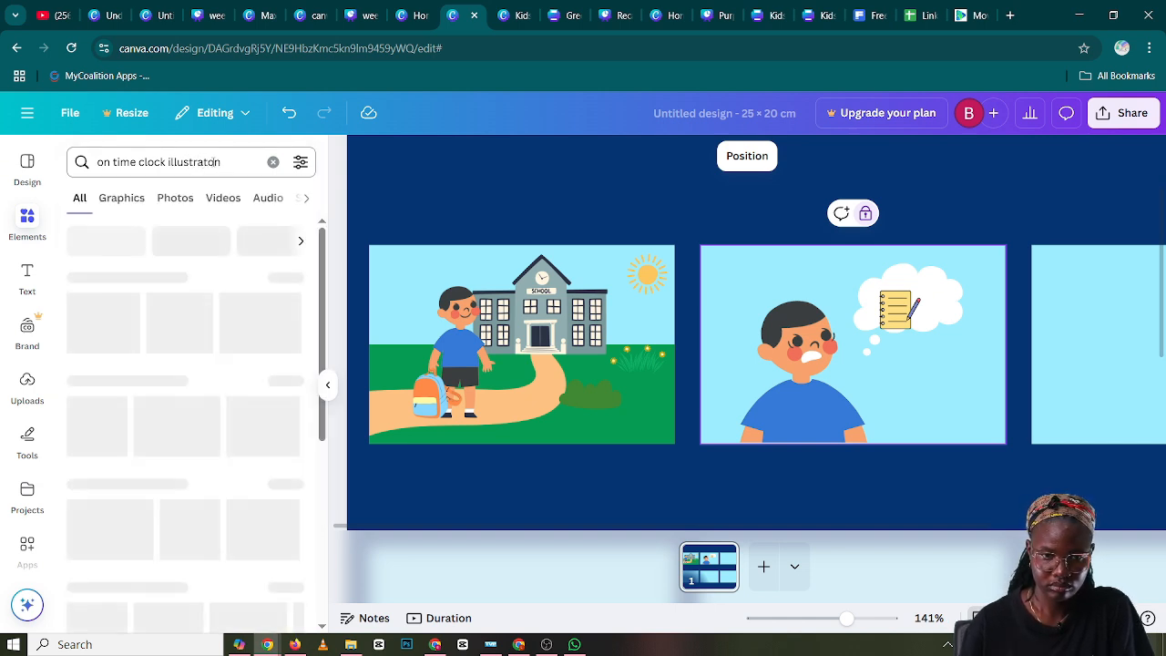
left_click(208, 161)
type("i")
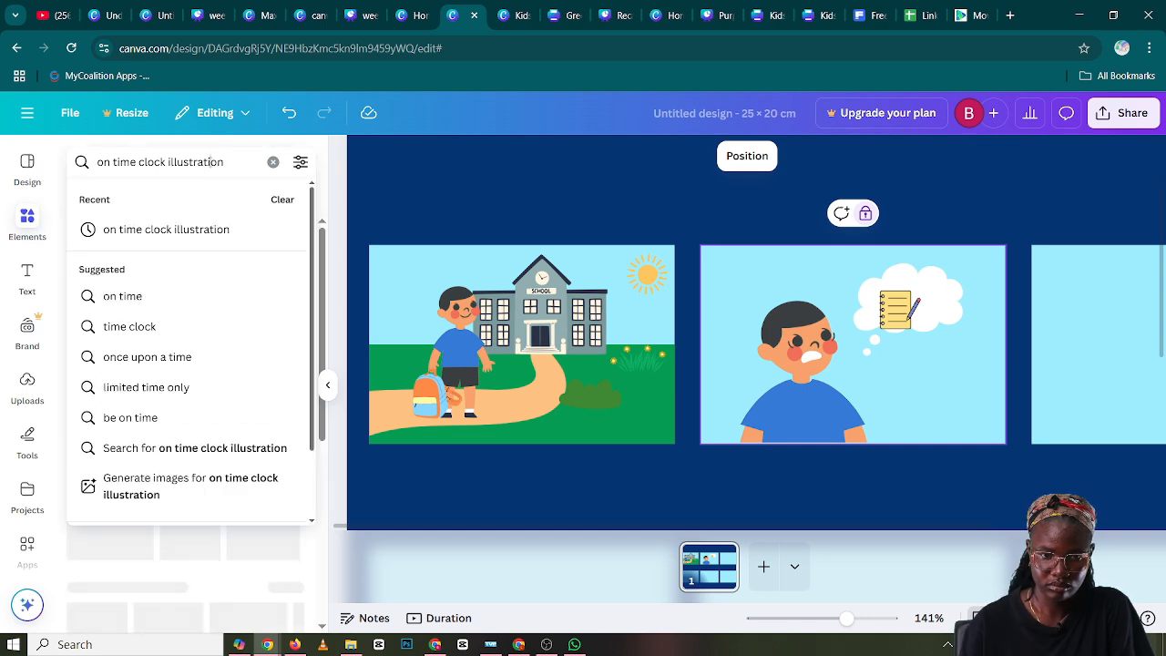
left_click(239, 229)
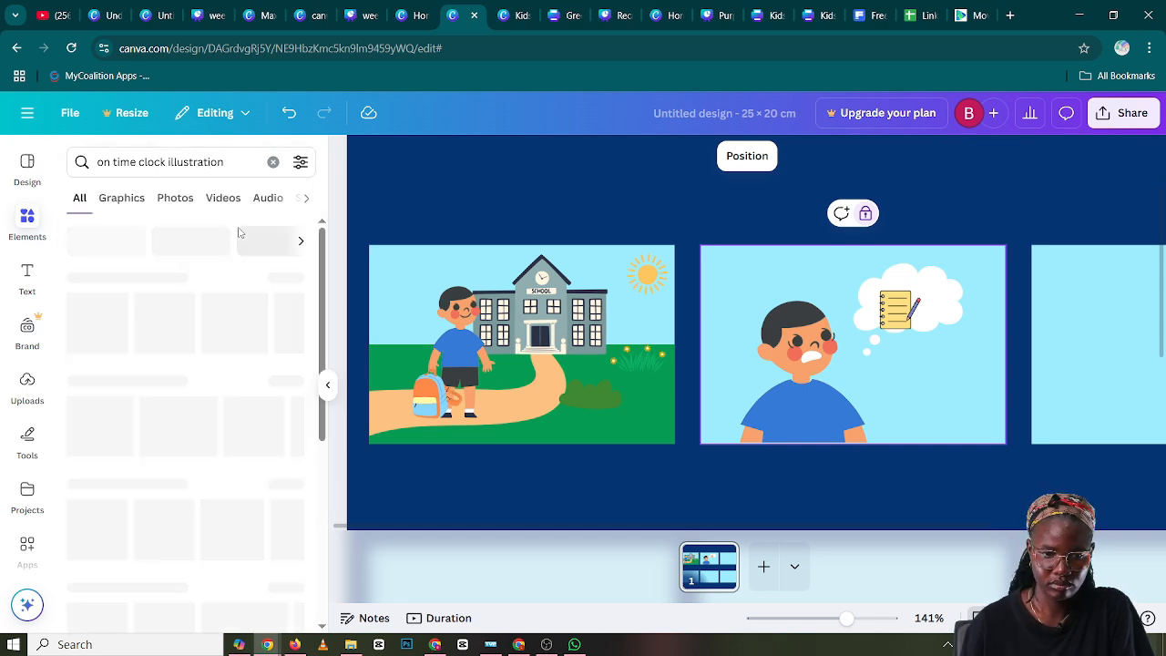
left_click(127, 200)
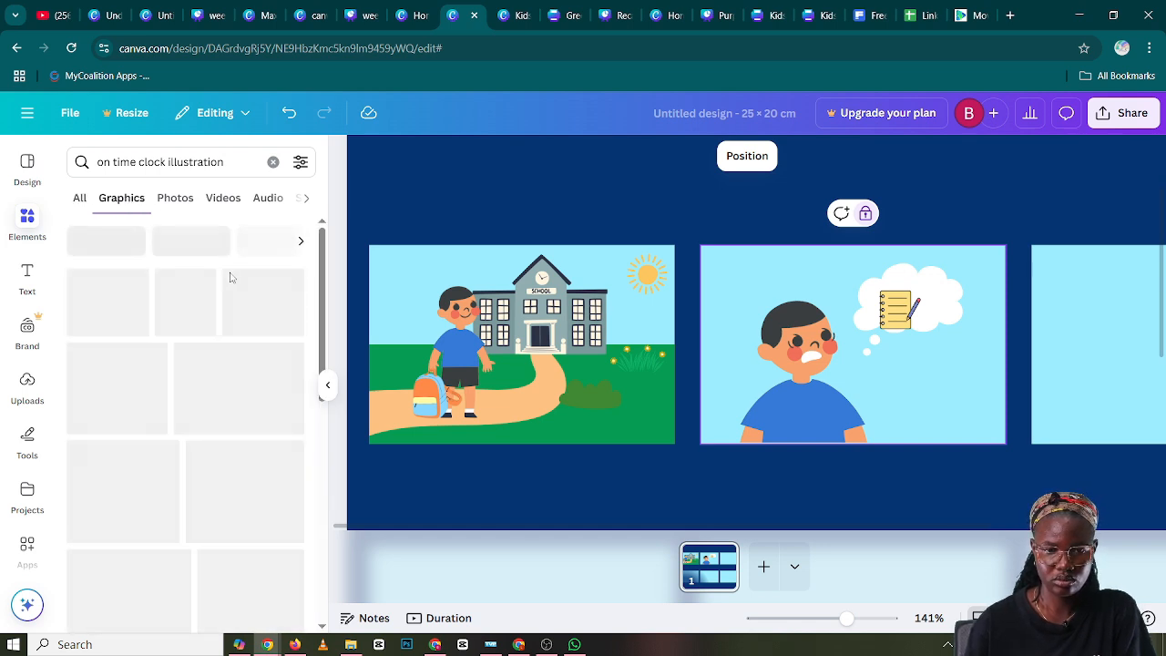
Find the green alarm clock with "ON TIME" on its face among the graphics and add it to the page
scroll(230, 282, "down", 3)
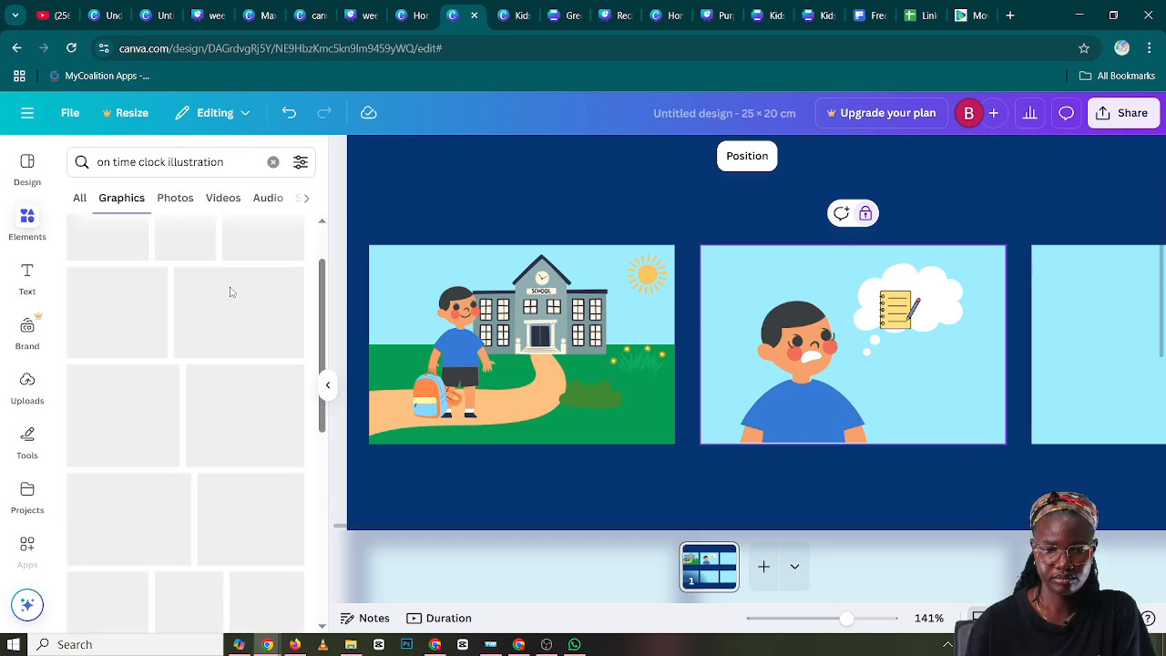
scroll(231, 291, "up", 3)
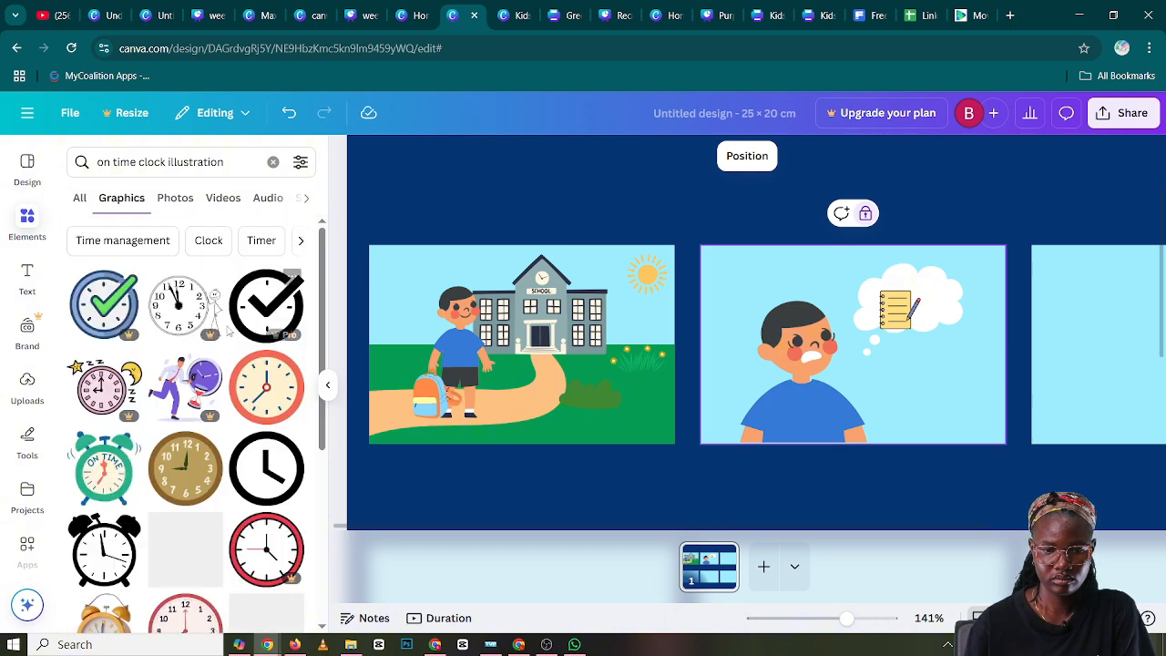
scroll(218, 319, "down", 3)
scroll(228, 342, "down", 2)
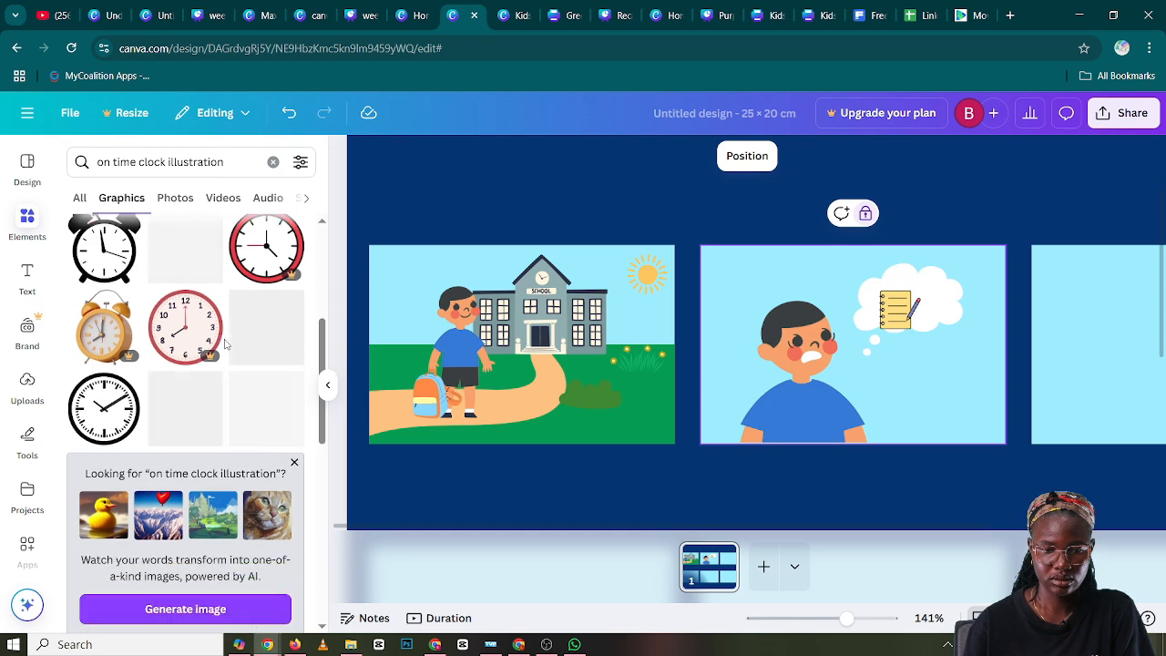
scroll(227, 344, "up", 3)
scroll(227, 344, "up", 3)
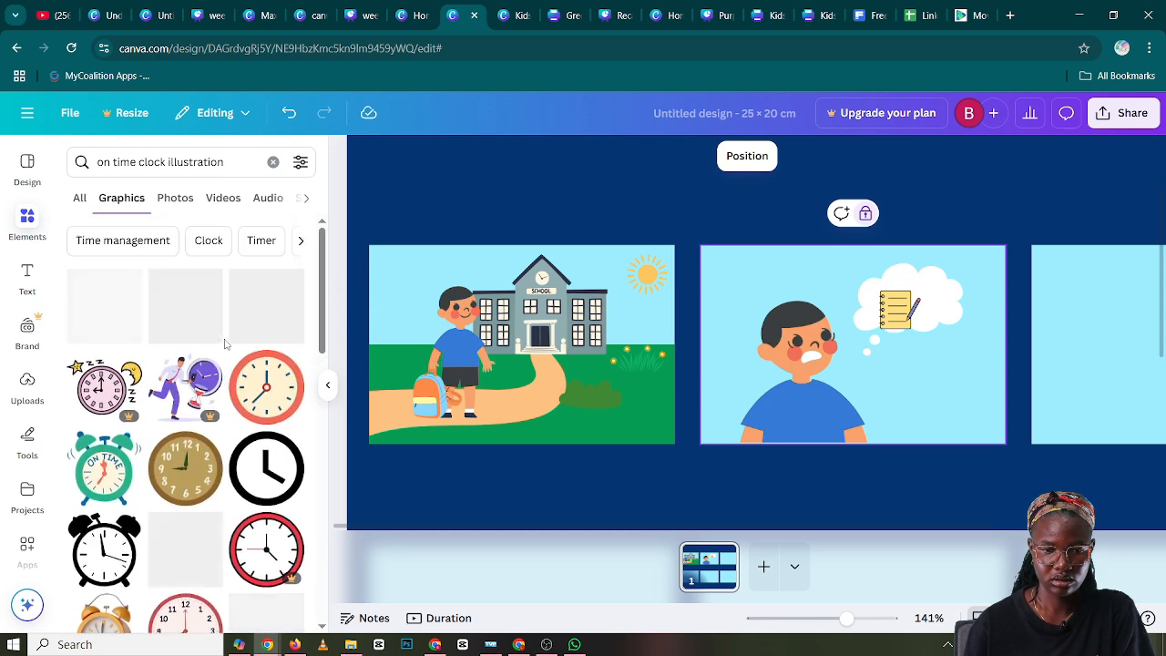
scroll(226, 343, "down", 3)
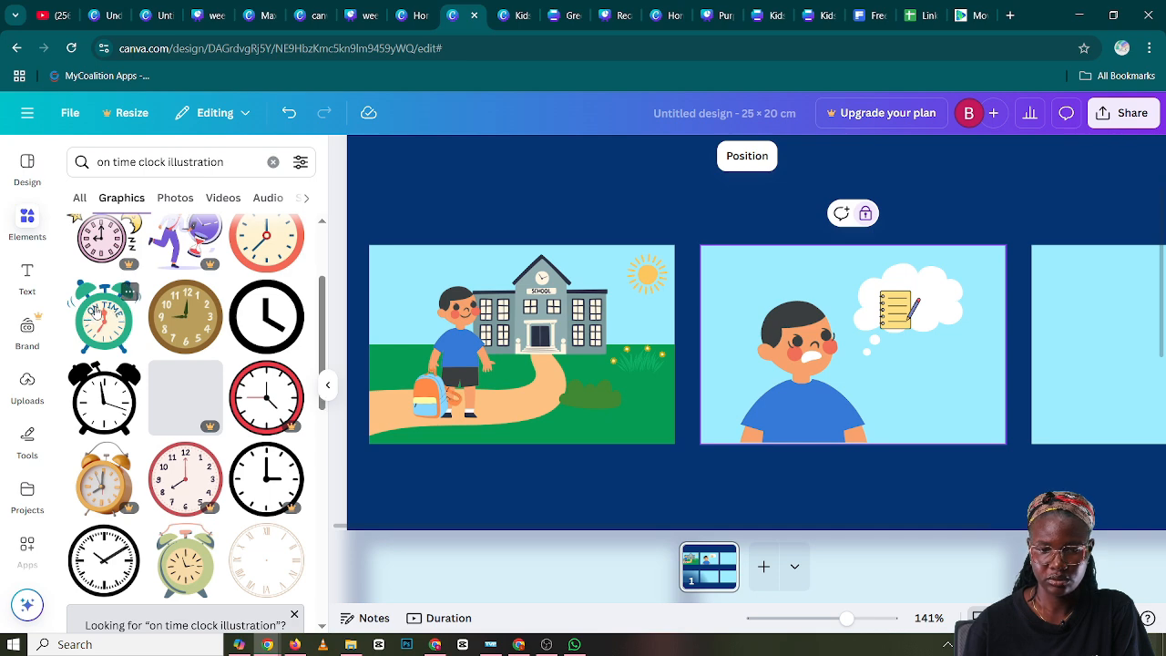
left_click_drag(94, 310, 893, 438)
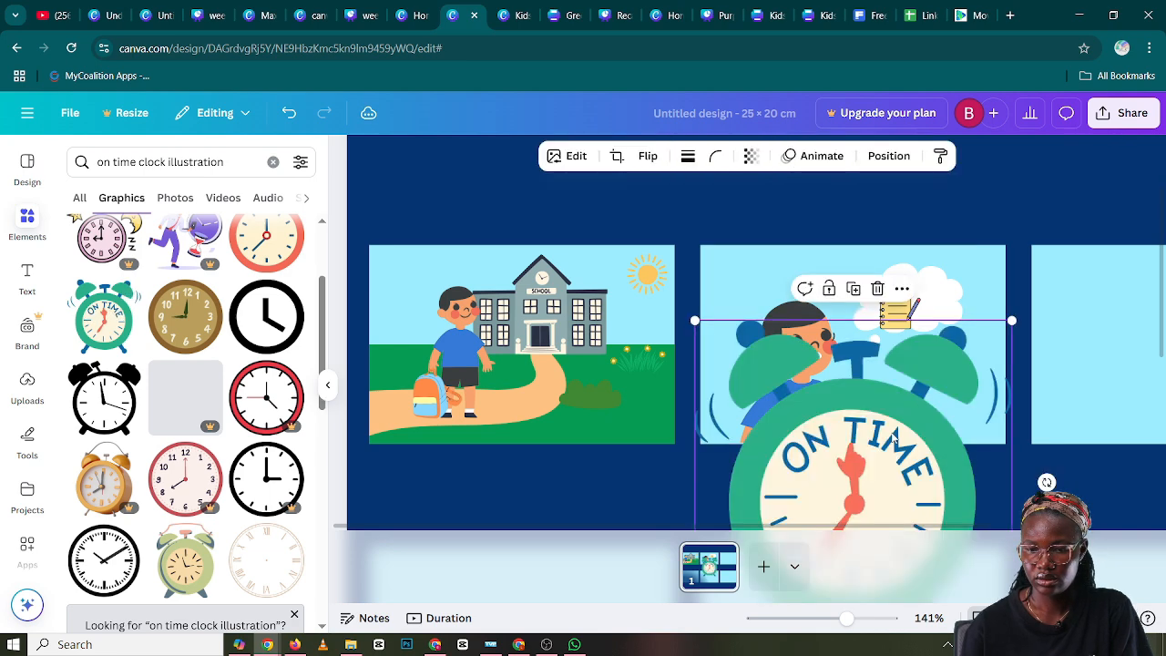
Scale the alarm clock down, tilt it slightly and place it beside the notepad in the second panel's thought bubble
left_click_drag(1012, 316, 880, 455)
left_click_drag(825, 496, 946, 303)
left_click_drag(930, 349, 977, 392)
left_click_drag(963, 265, 949, 295)
left_click(957, 334)
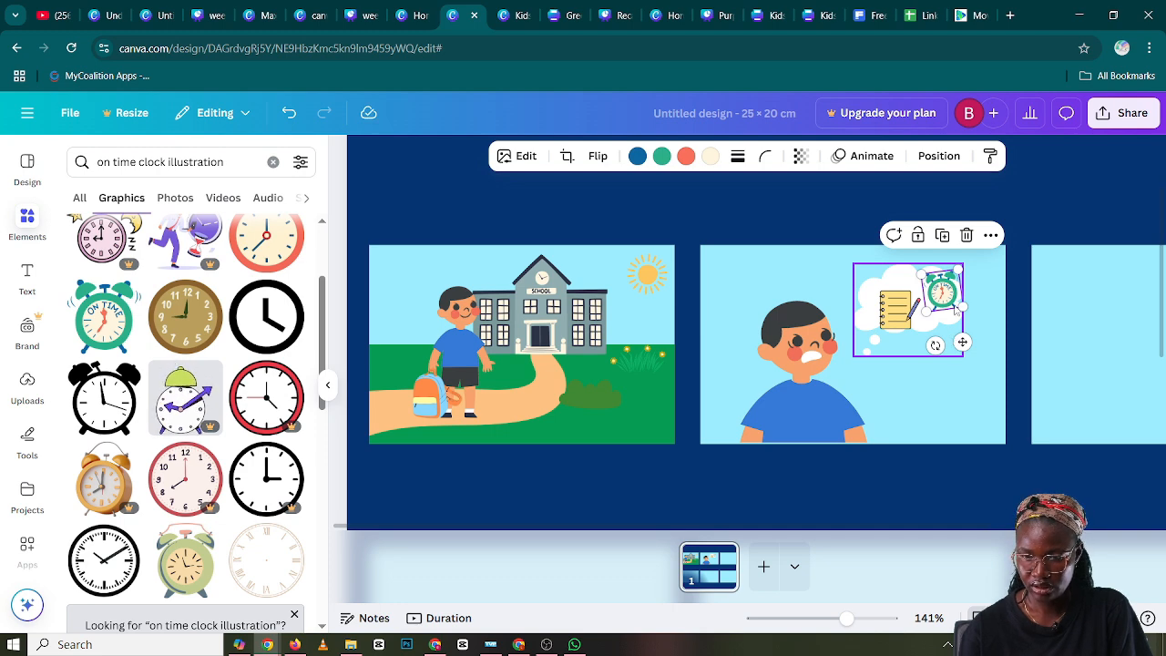
Change the alarm clock's green parts to the bright orange from the document colors
left_click(953, 306)
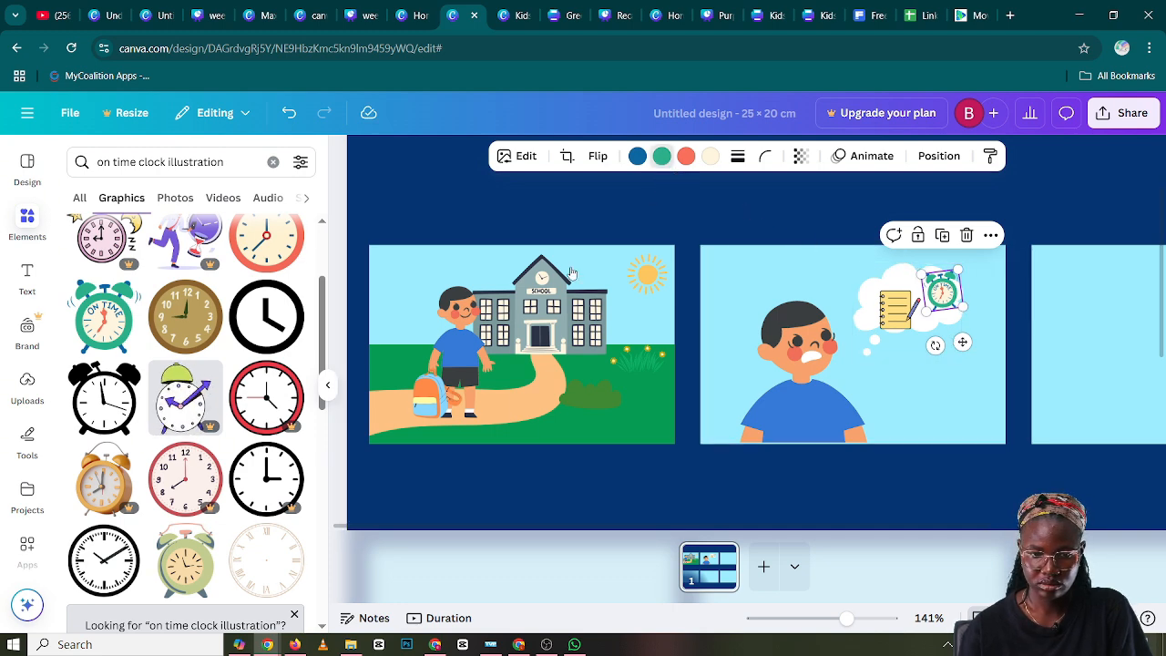
left_click(662, 156)
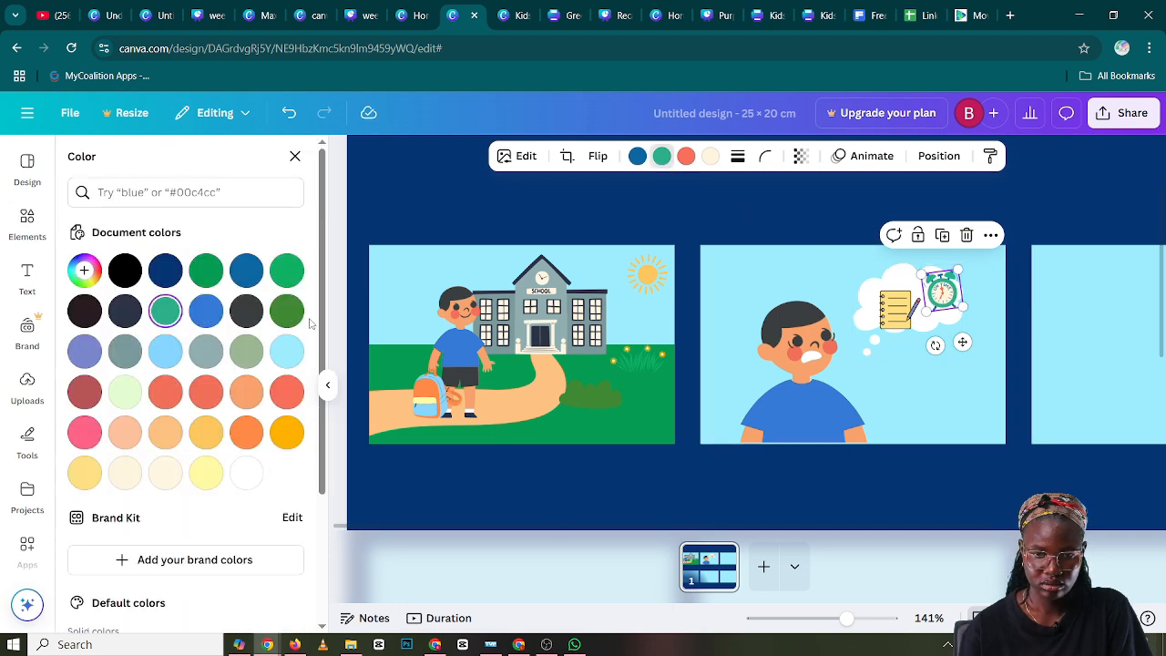
left_click(663, 159)
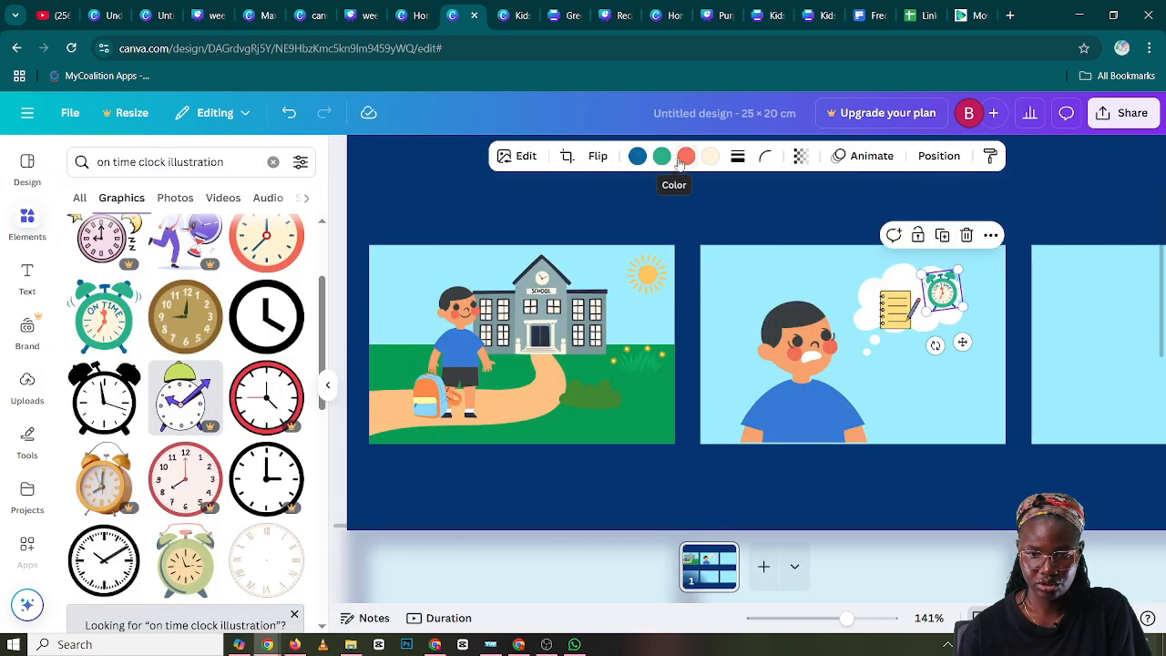
left_click(662, 156)
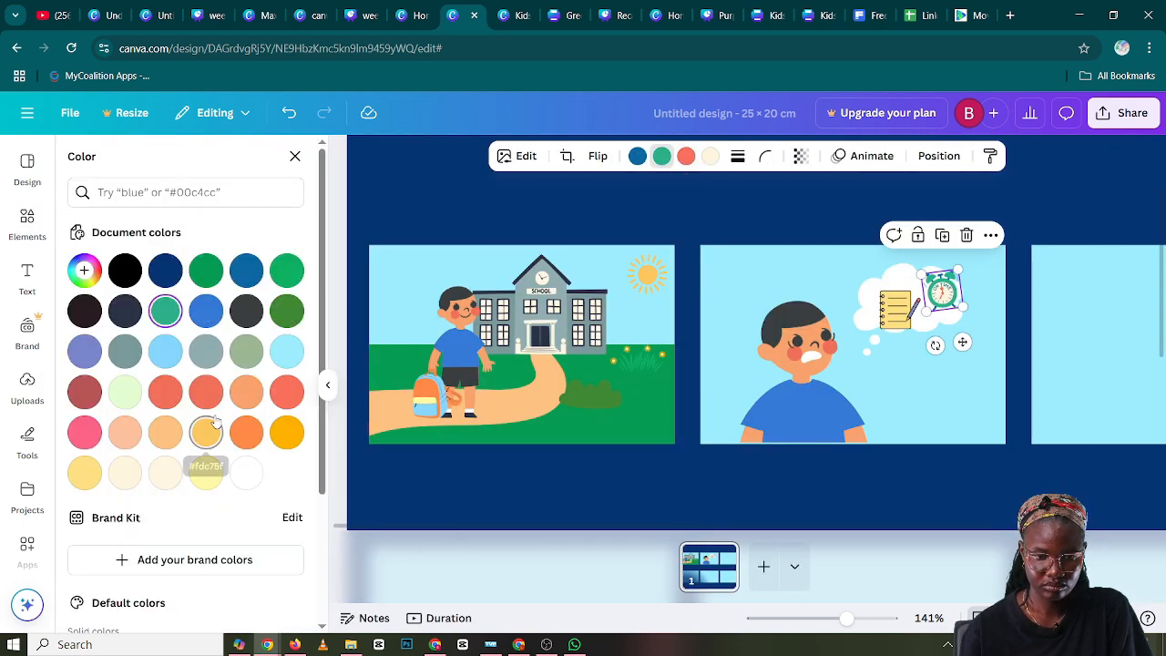
left_click(207, 433)
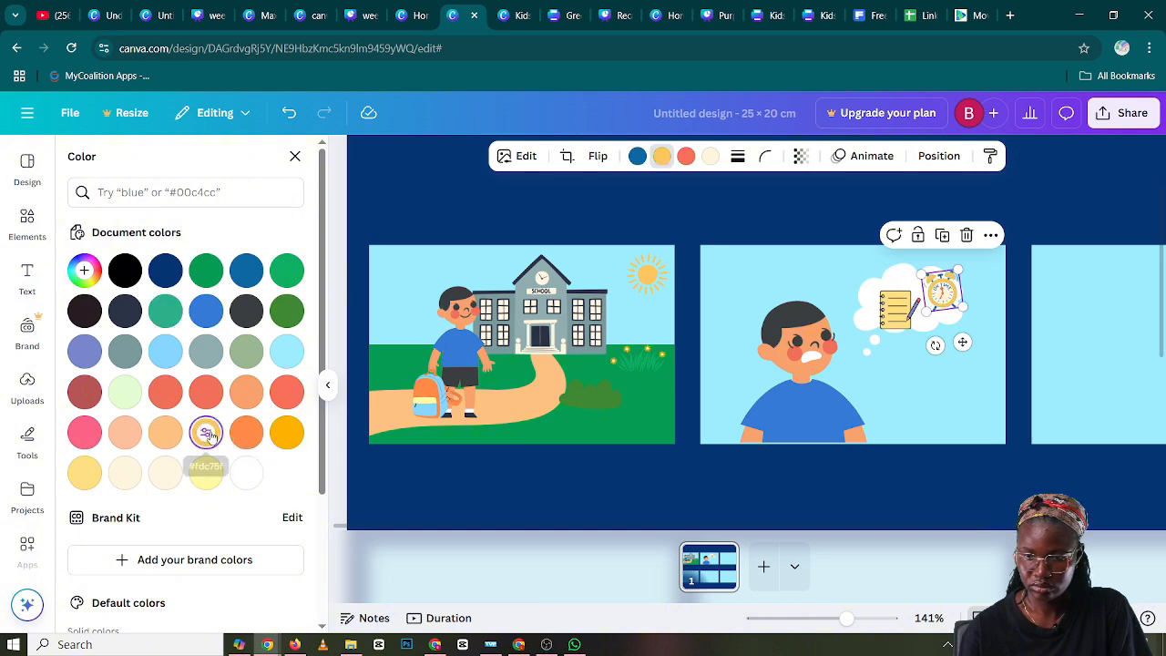
left_click(247, 435)
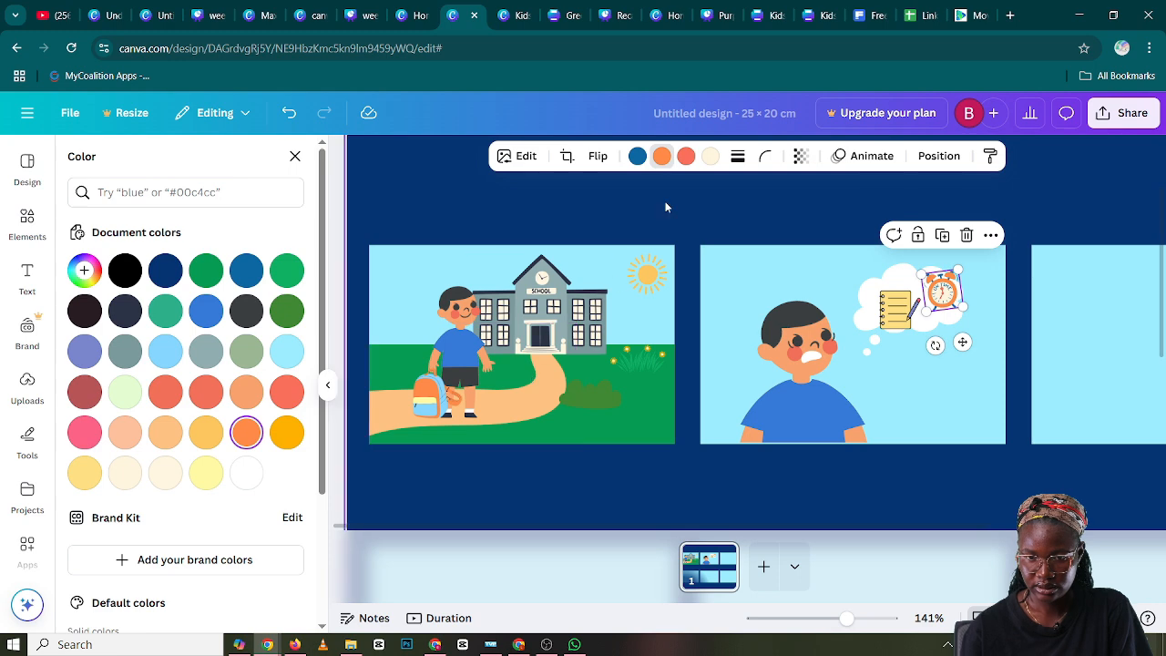
left_click(478, 195)
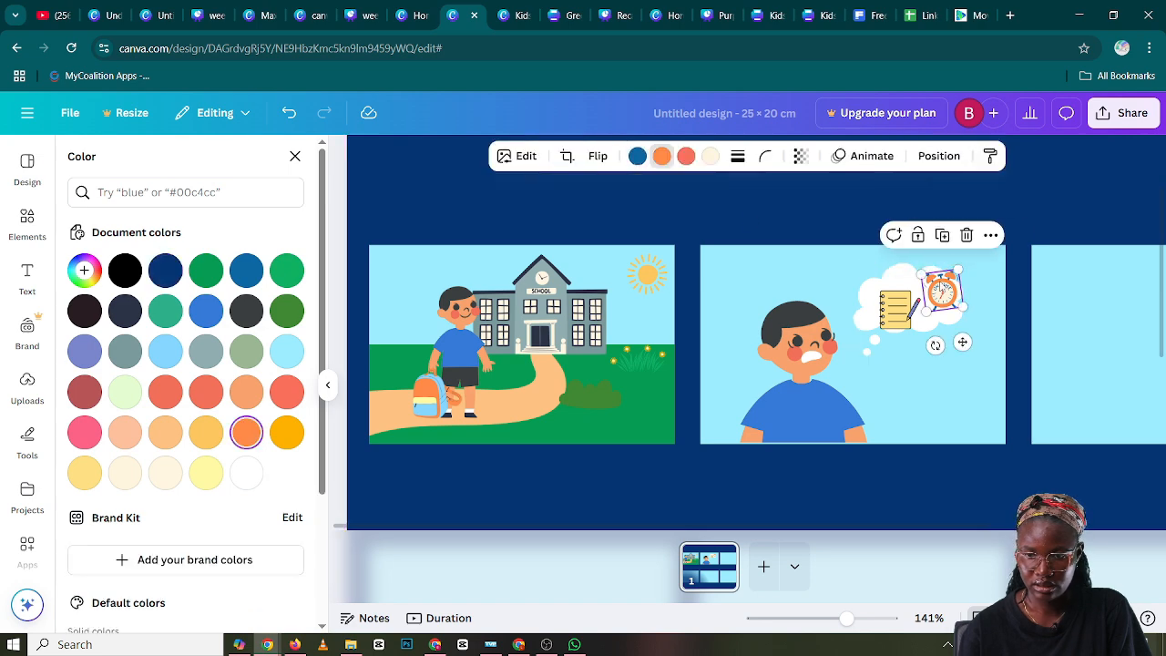
Change the alarm clock's blue details to black and deselect the clock
left_click(944, 290)
left_click(638, 157)
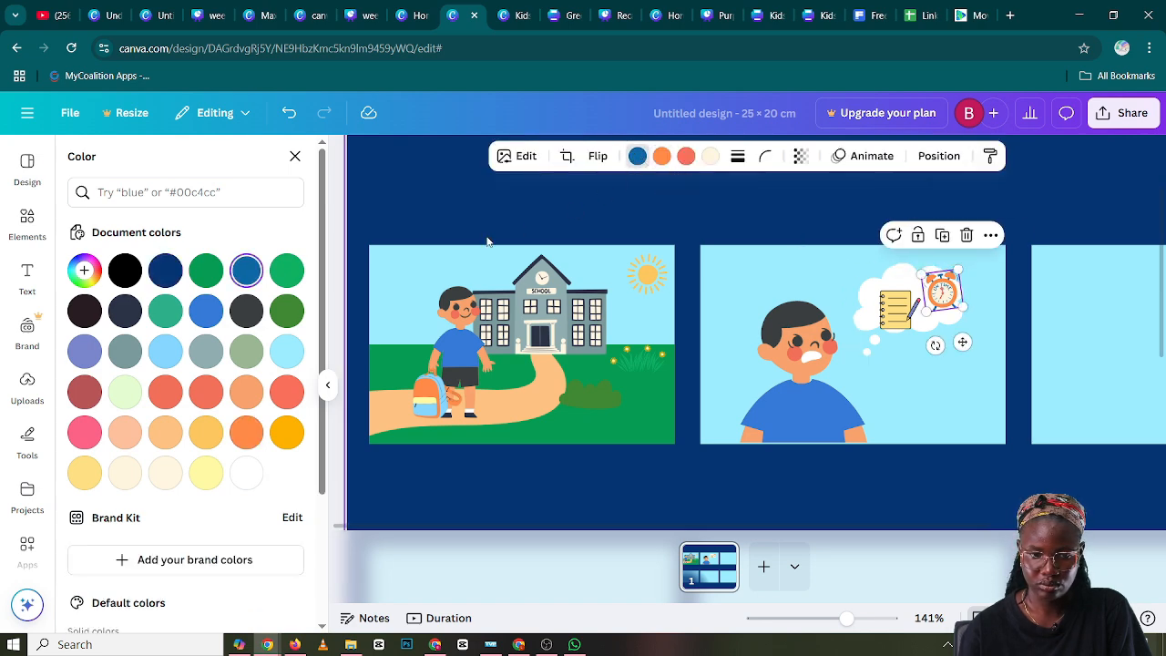
left_click(127, 270)
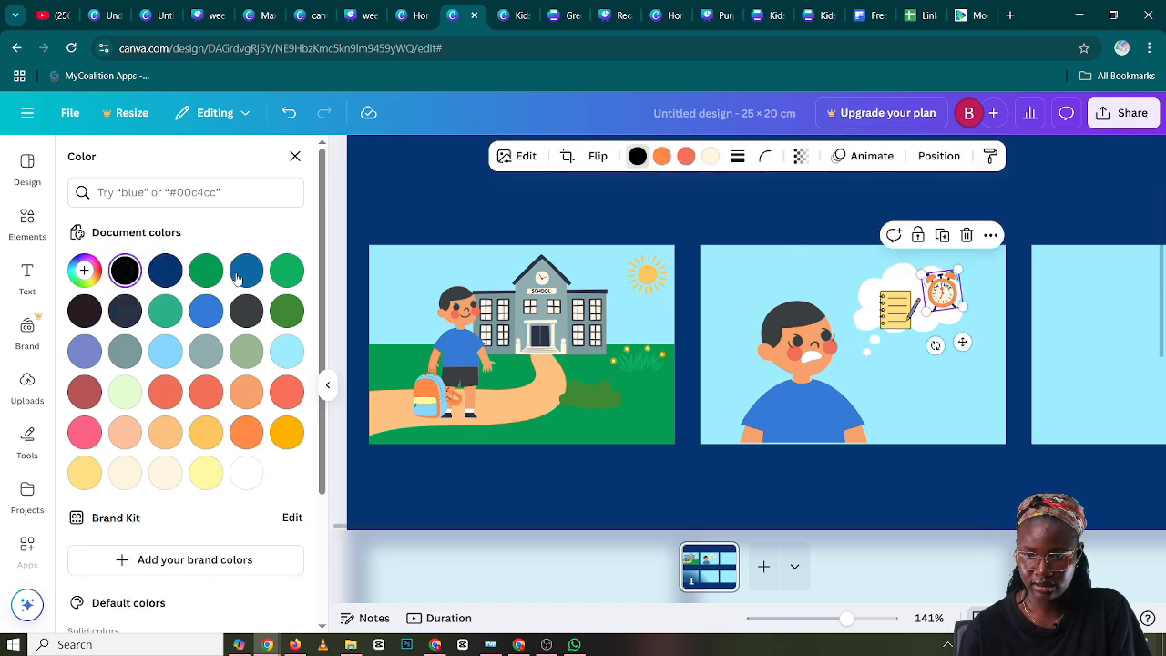
left_click(474, 213)
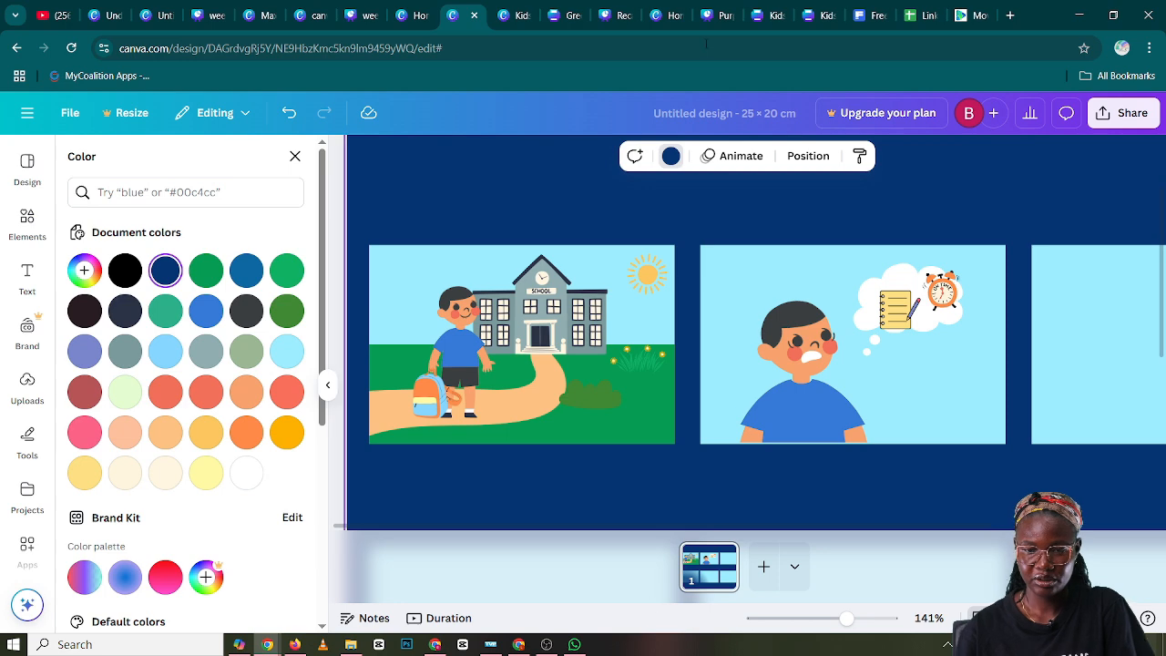
left_click_drag(826, 532, 985, 492)
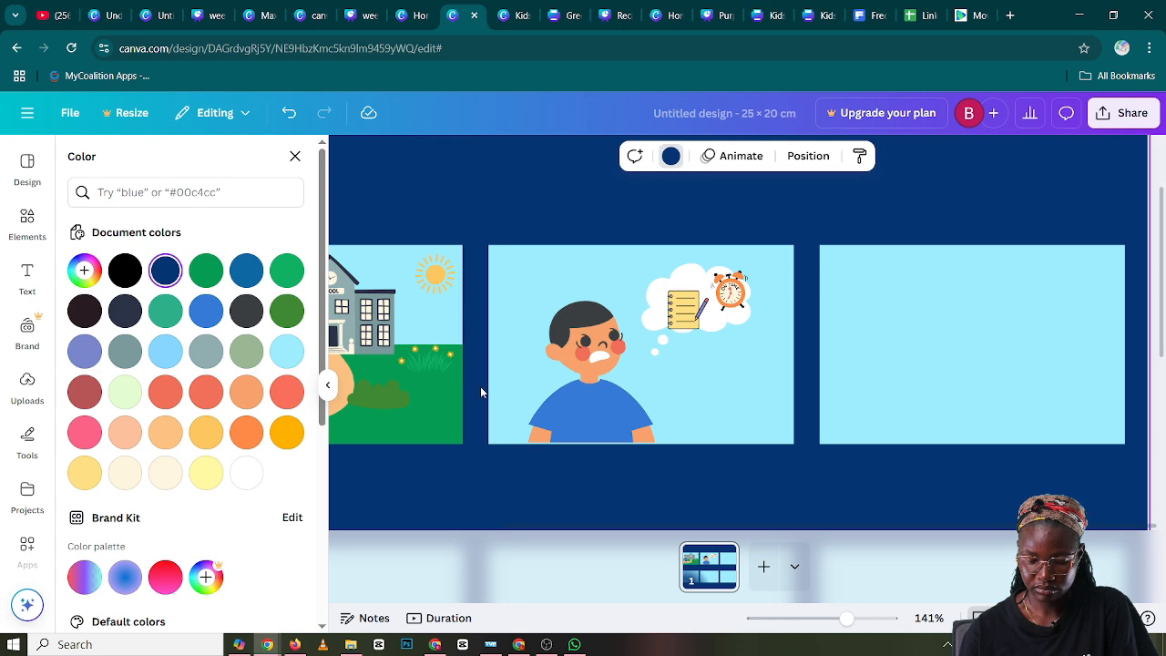
Change the third comic panel's background to the light cream from the document colors and deselect it
left_click(866, 365)
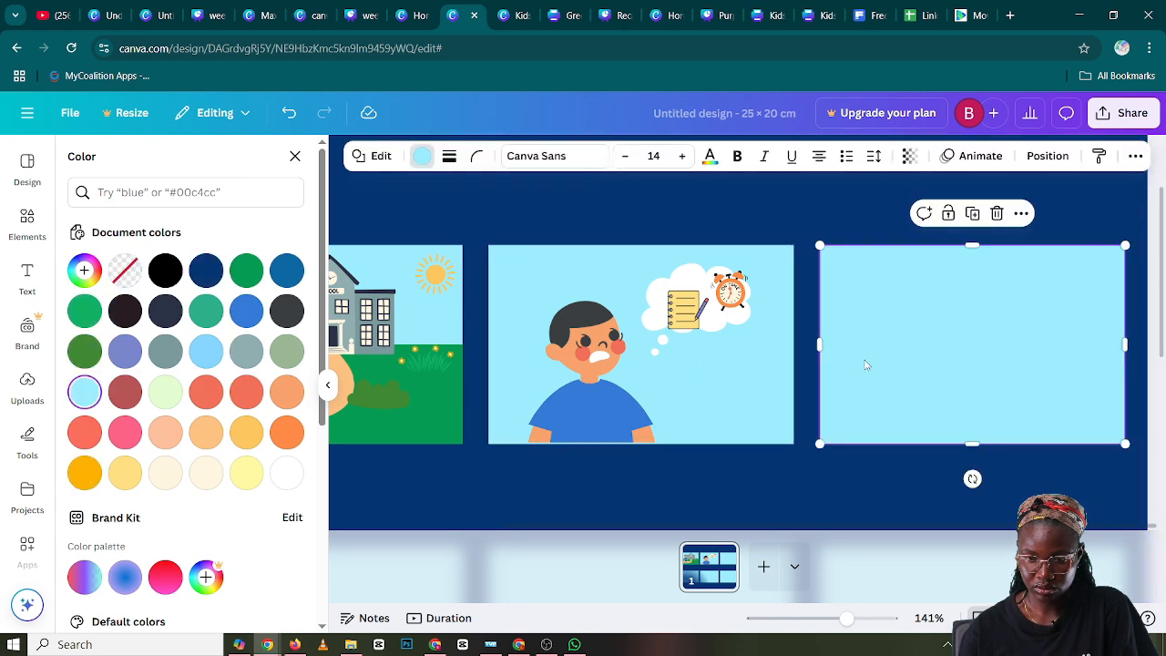
left_click(420, 159)
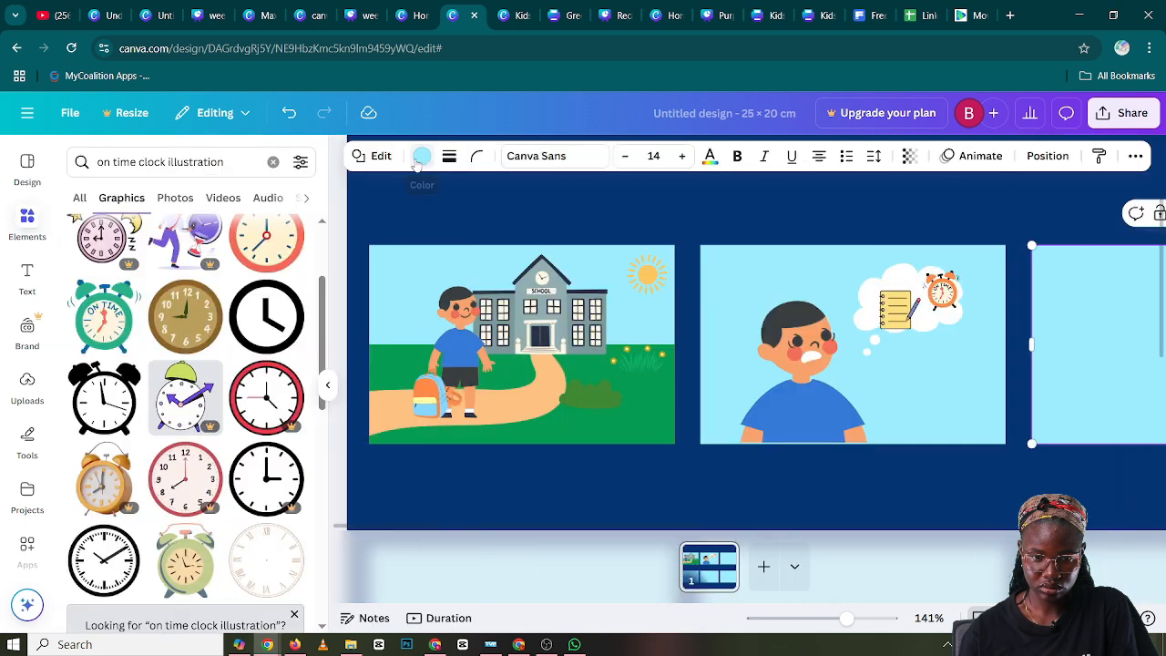
left_click(420, 159)
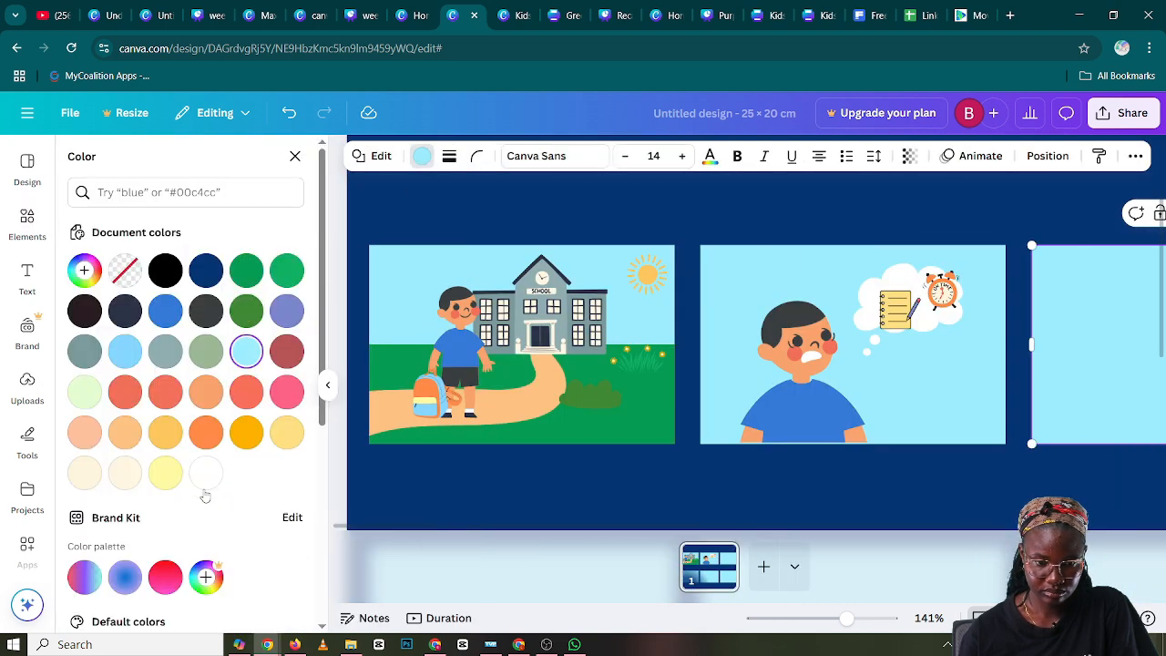
left_click(84, 472)
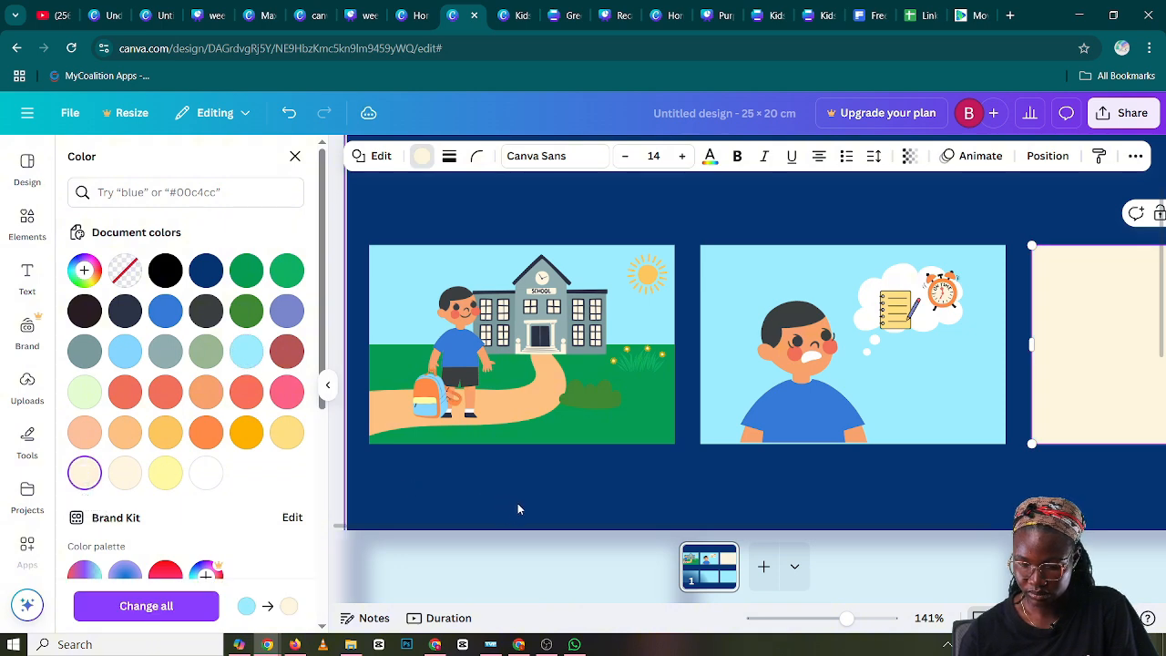
left_click(688, 500)
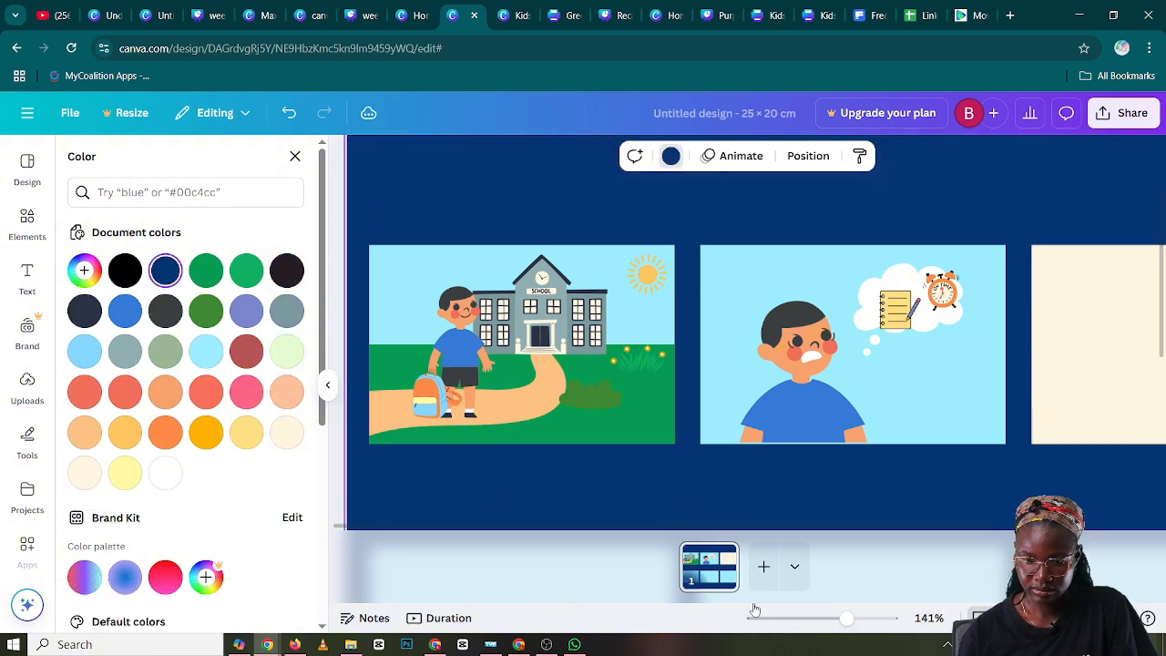
Add a rectangle shape, shrink it and fit it across the full width of the third comic panel's lower part as the floor
scroll(802, 521, "right", 2)
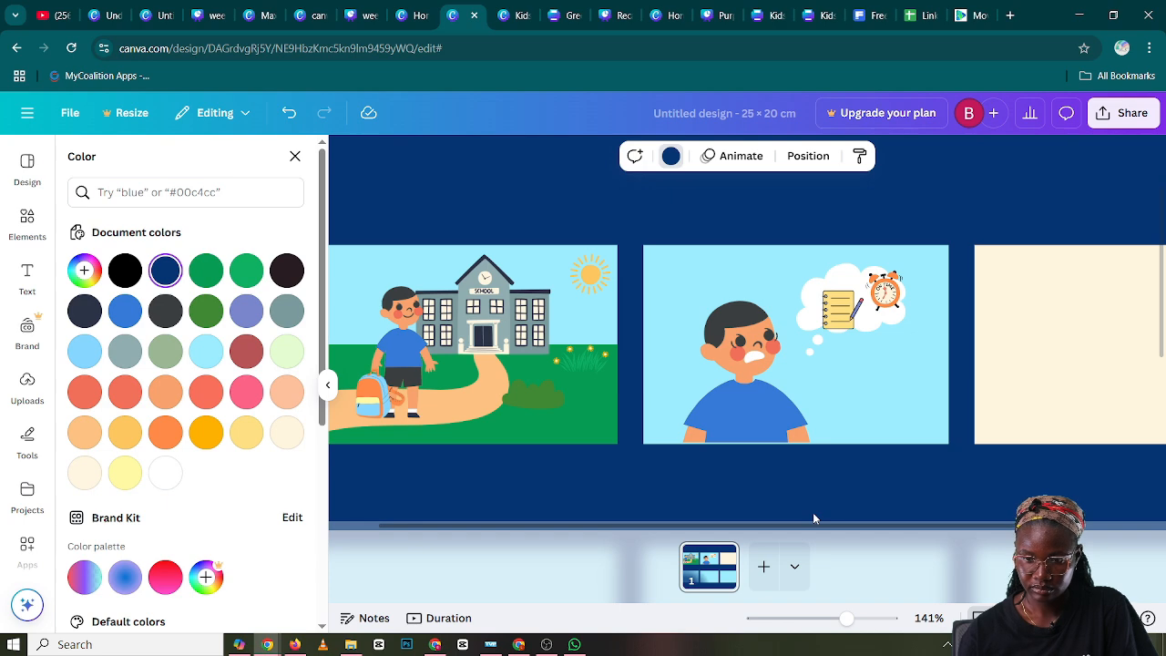
scroll(814, 517, "right", 5)
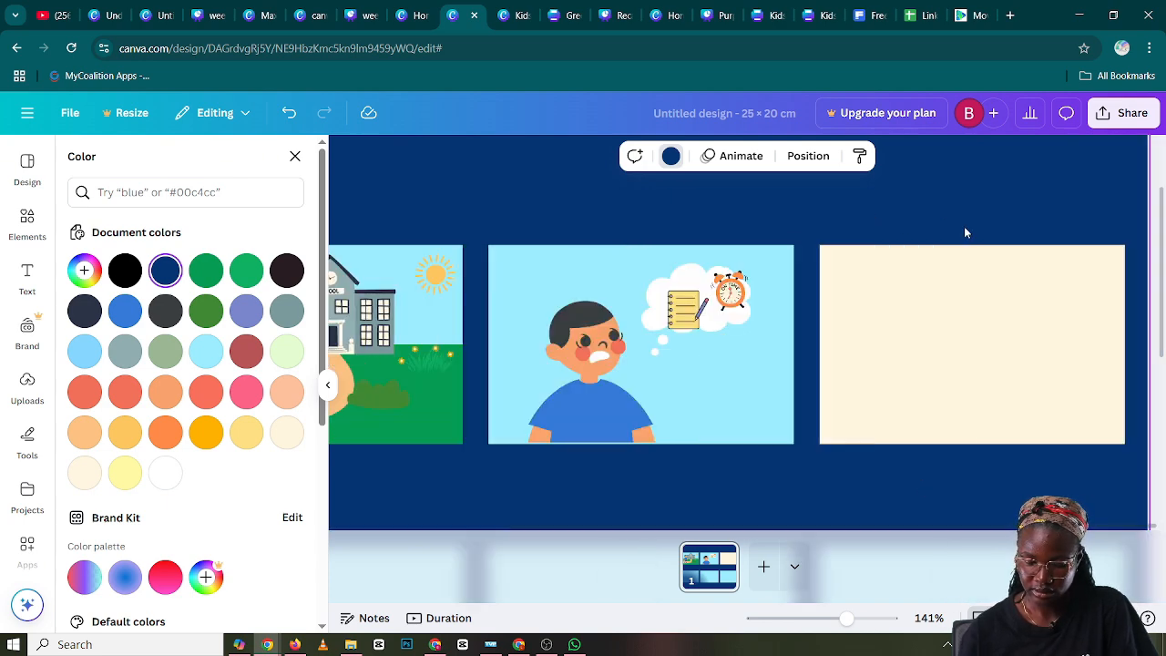
left_click(43, 445)
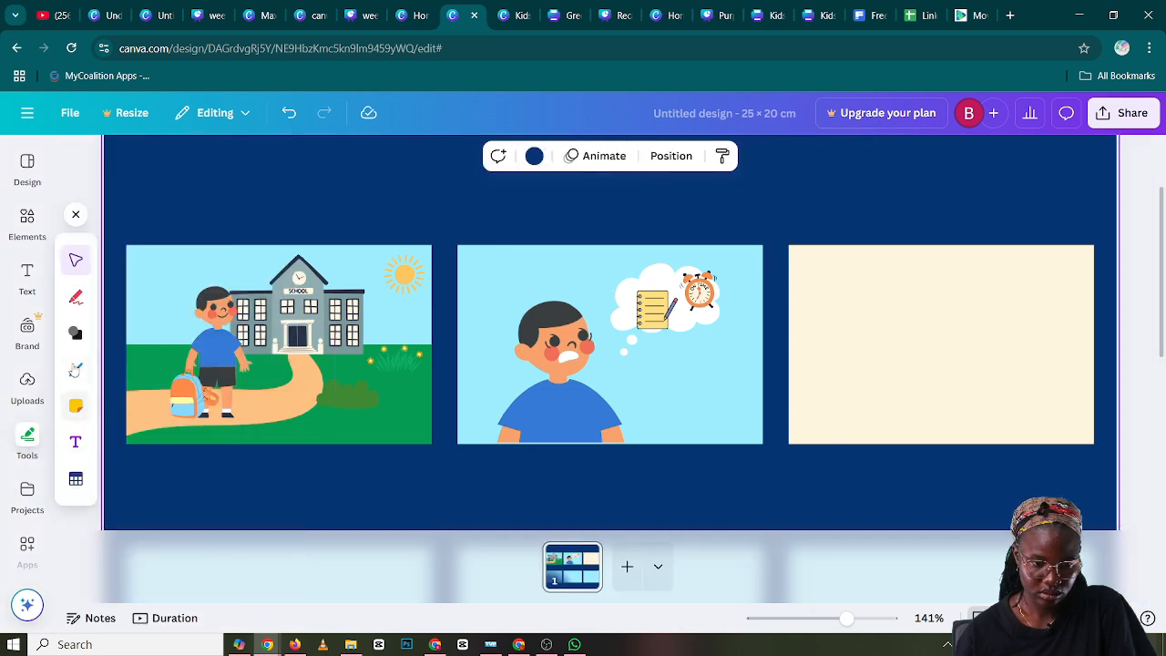
left_click(76, 335)
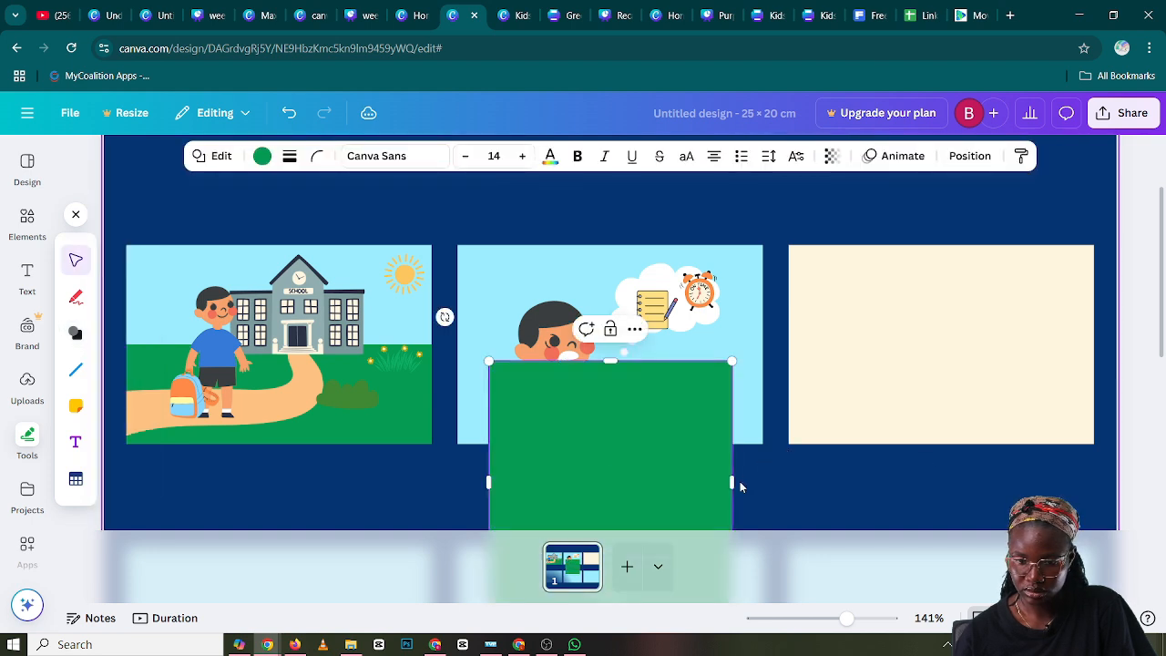
left_click_drag(732, 482, 941, 436)
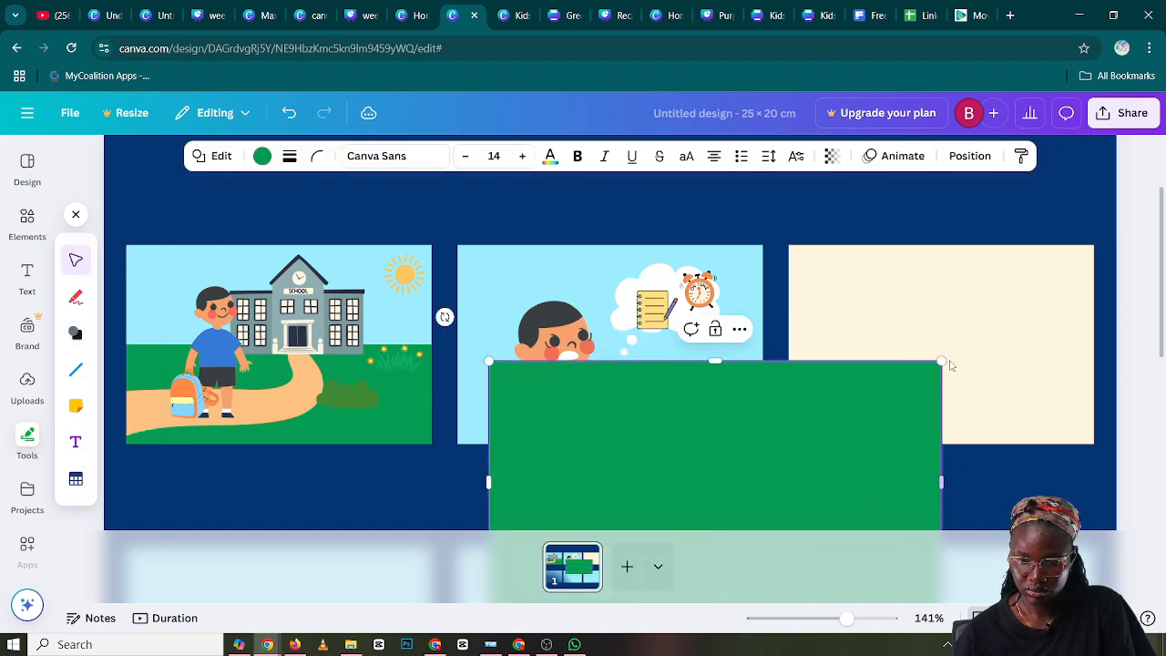
left_click_drag(942, 362, 841, 337)
left_click_drag(867, 380, 698, 401)
left_click_drag(698, 313, 665, 368)
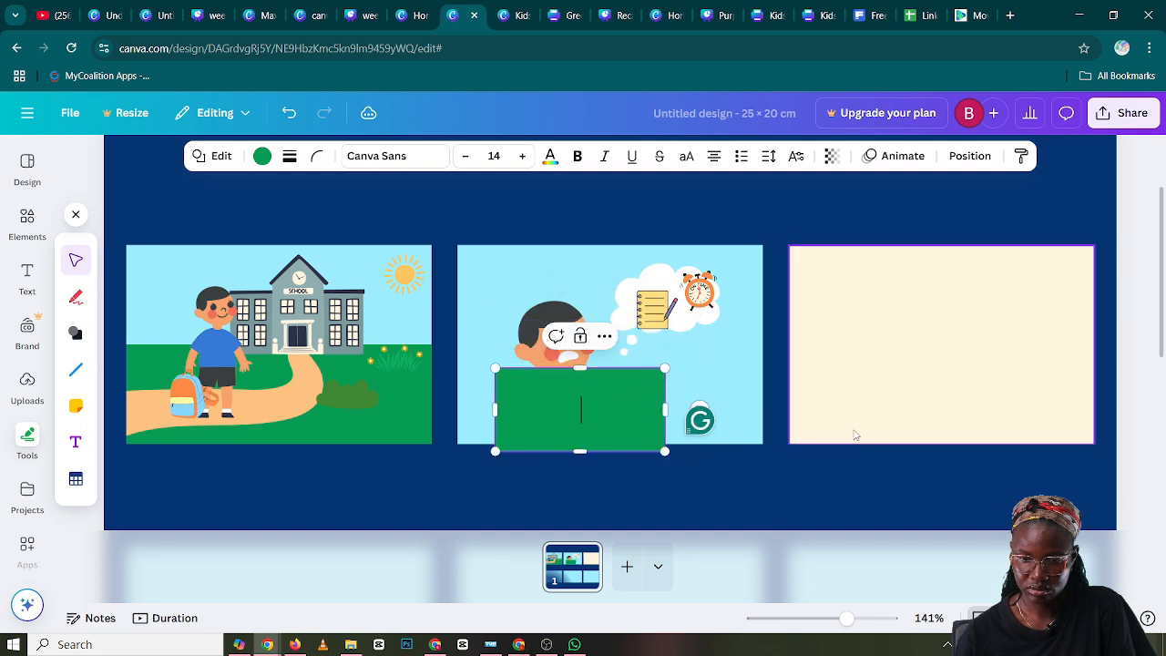
left_click_drag(607, 440, 897, 424)
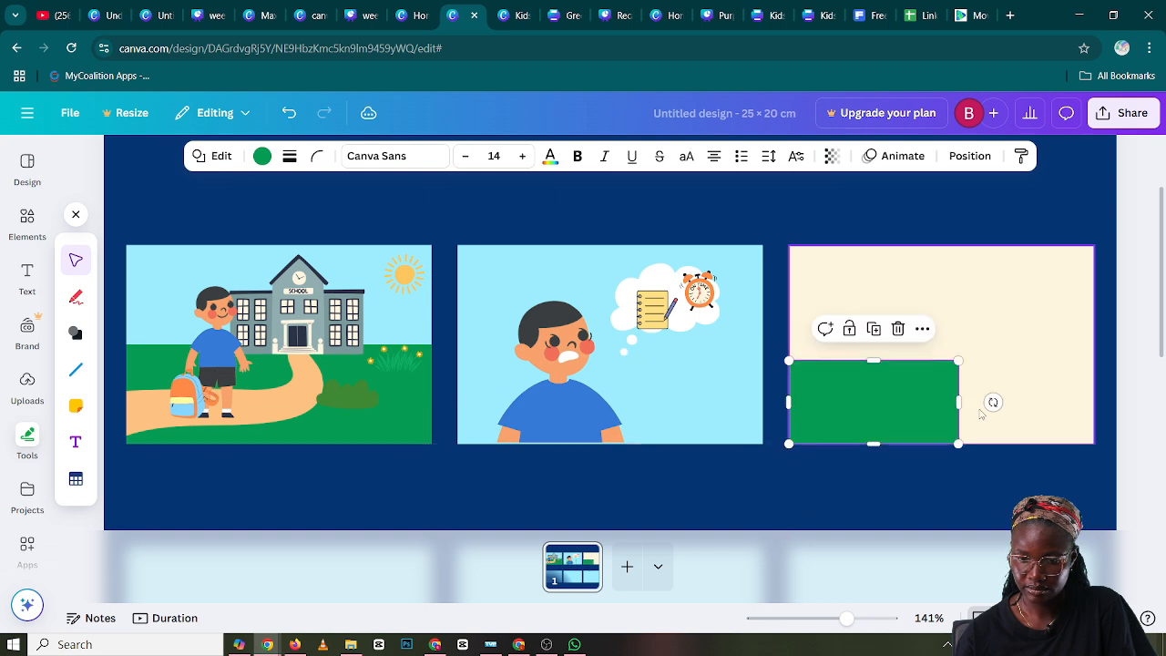
left_click_drag(959, 402, 1096, 409)
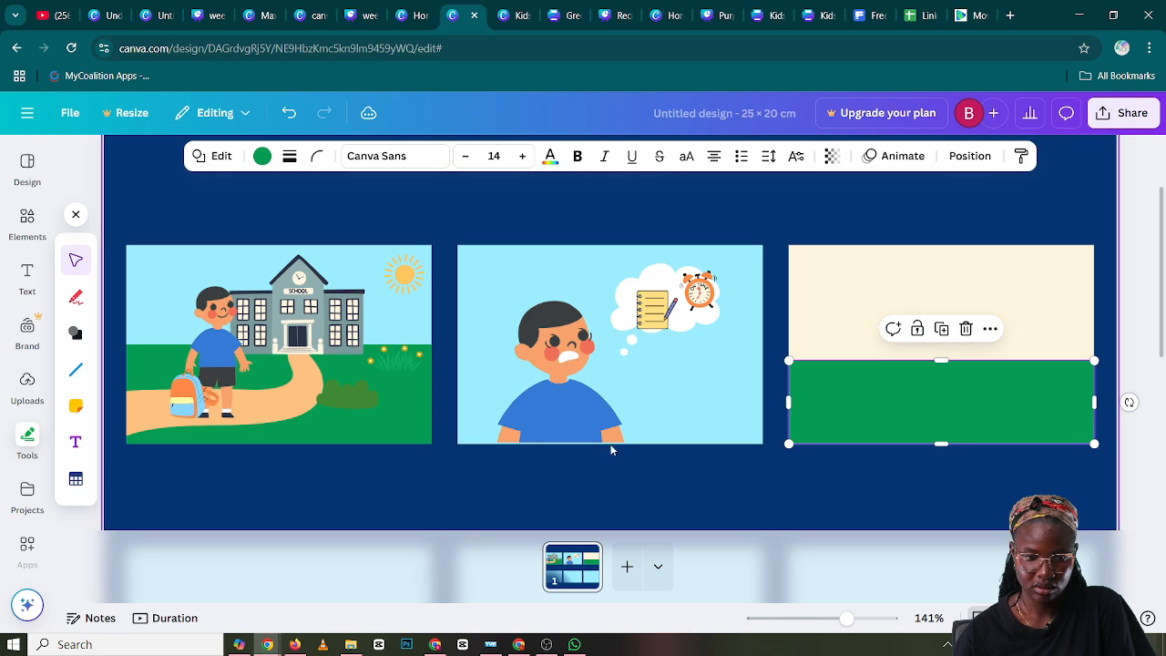
Recolor the third comic panel's floor rectangle to the grey-teal document color #7b9a9b and deselect it
left_click(262, 157)
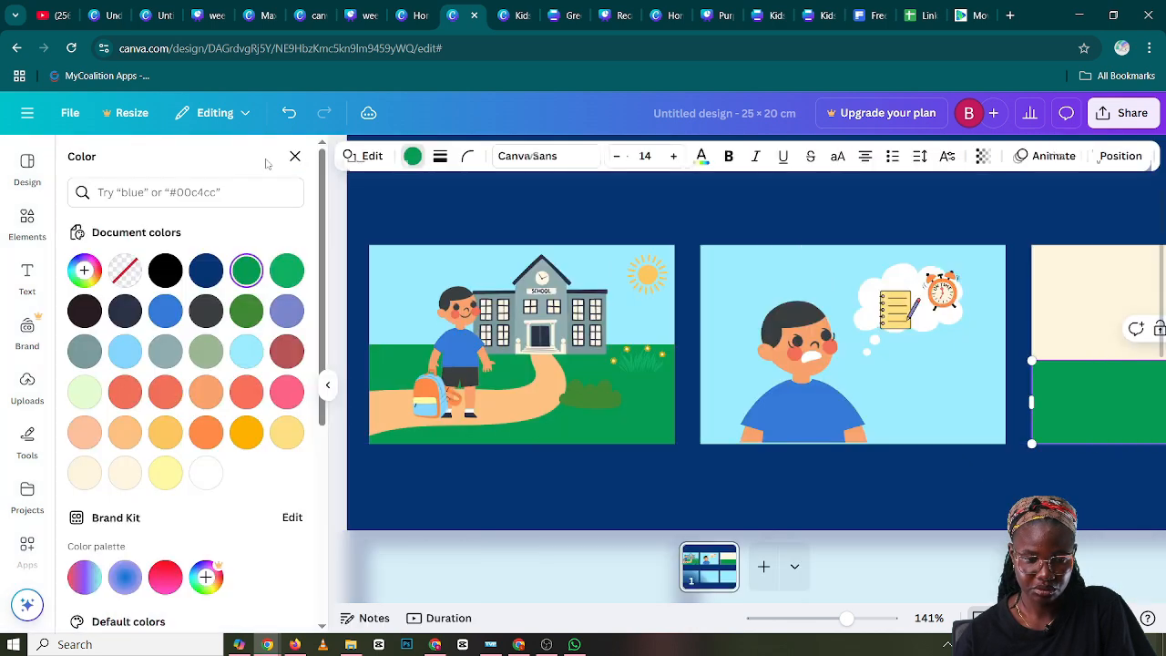
left_click(84, 354)
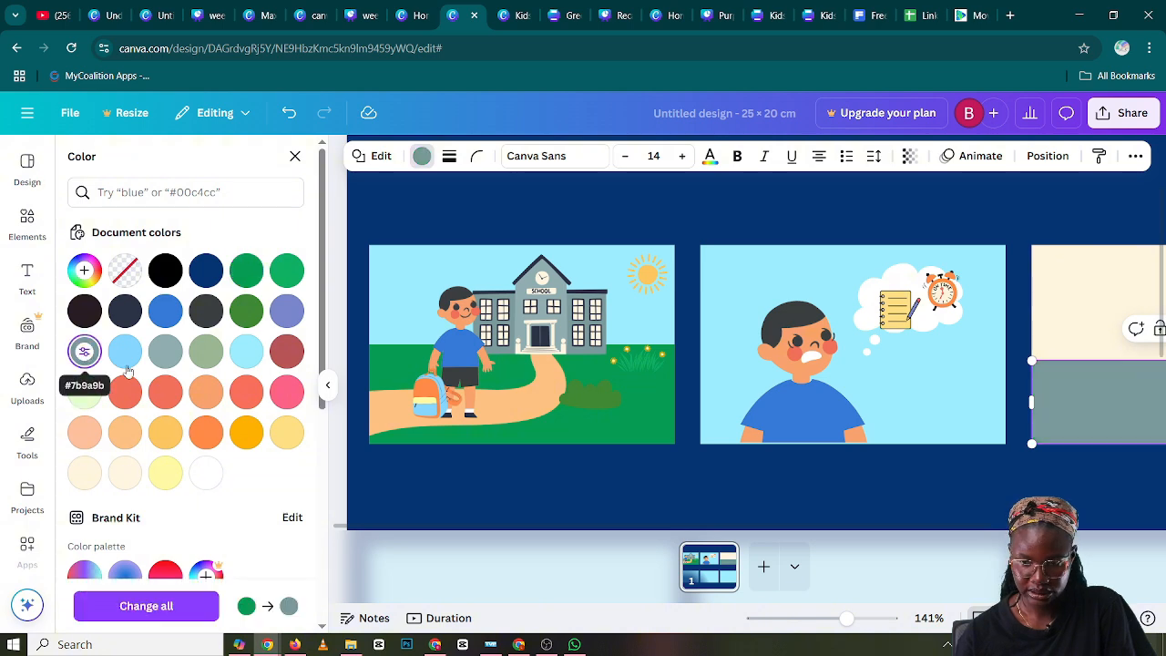
left_click(769, 492)
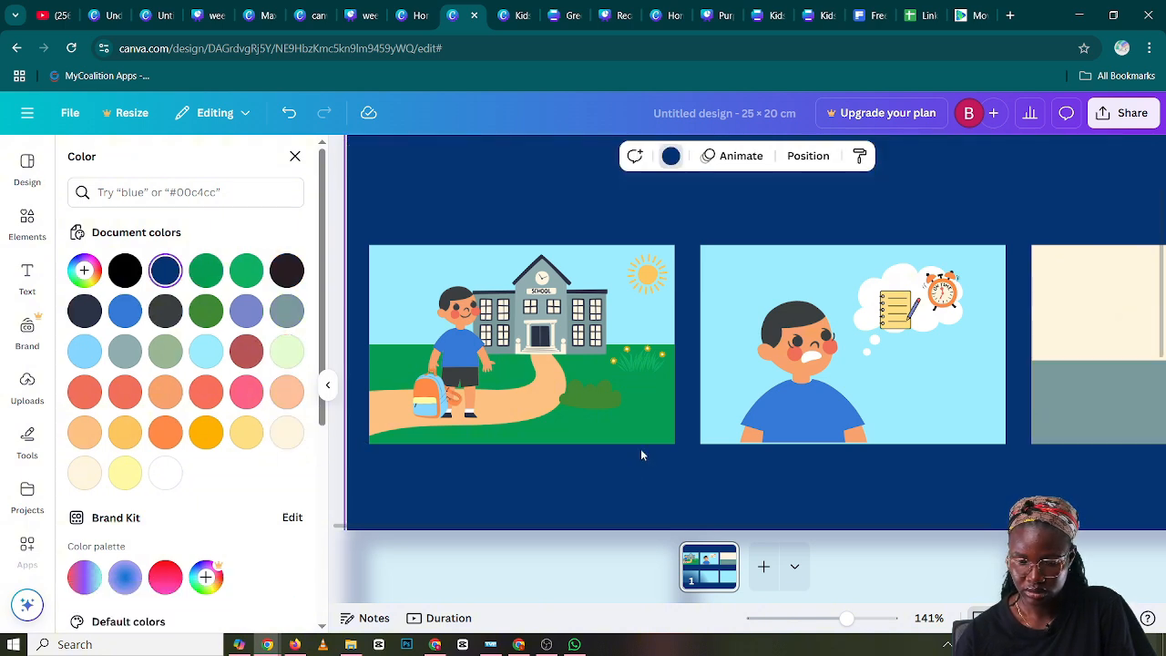
left_click_drag(776, 526, 966, 508)
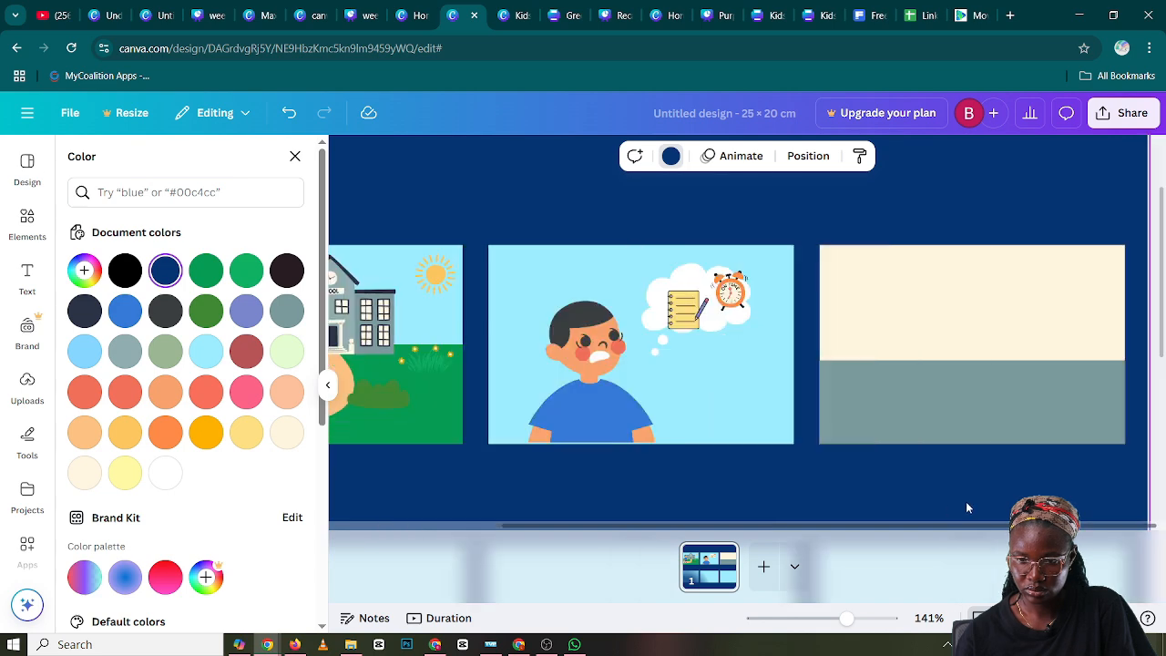
left_click(572, 337)
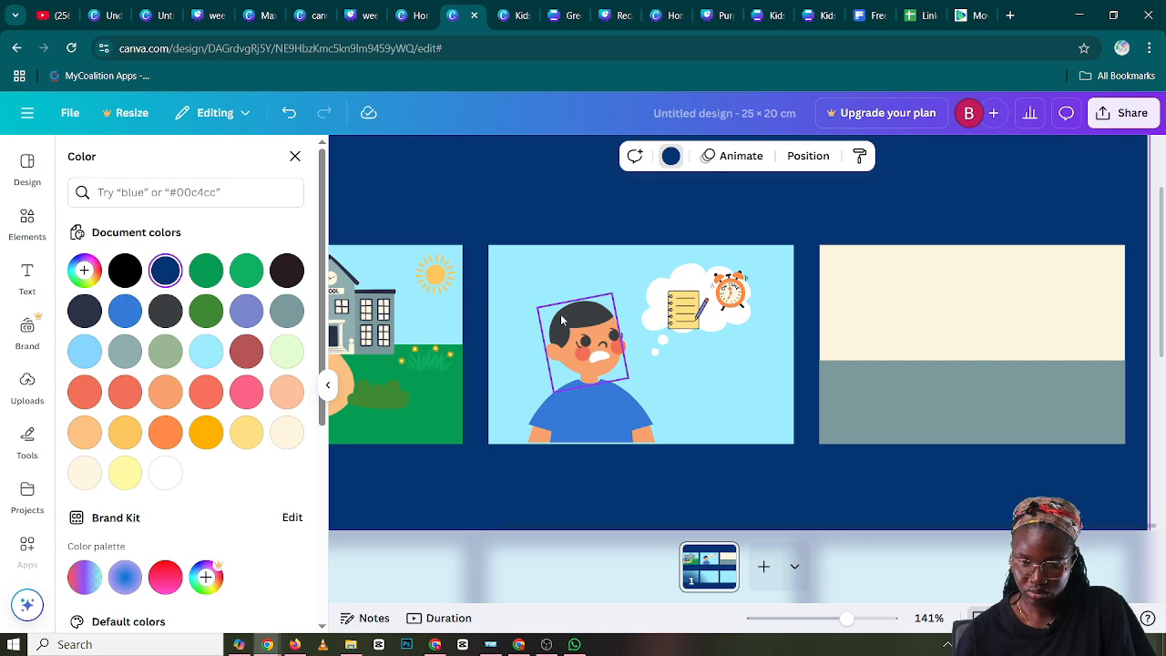
left_click(614, 219)
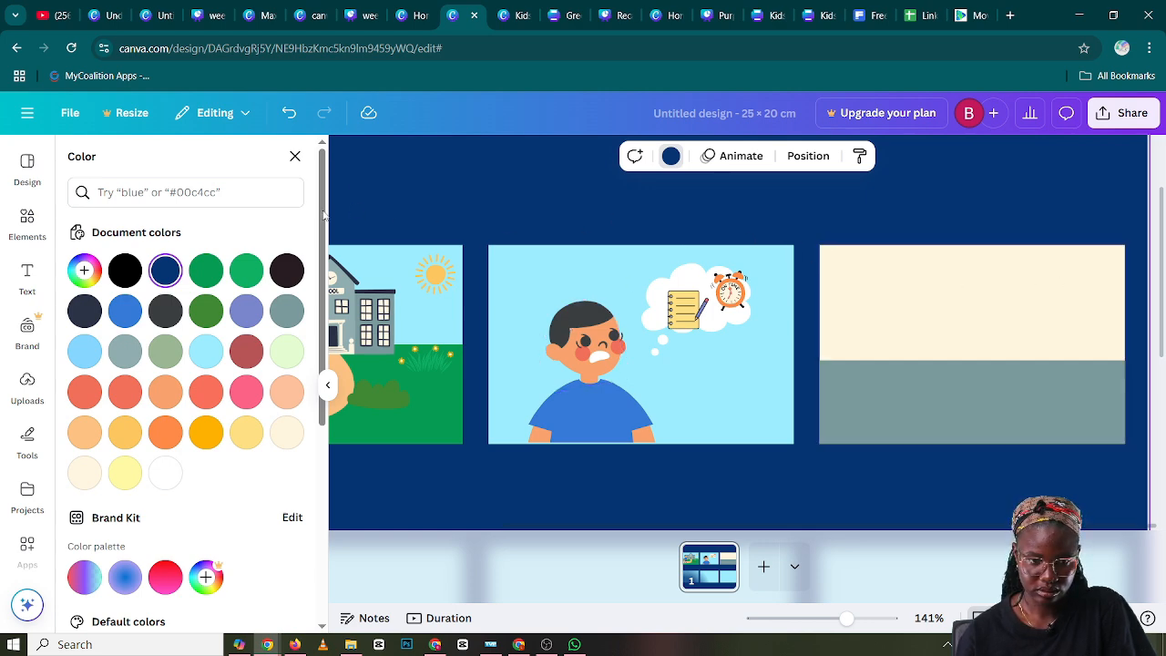
Search the elements for "blackboard" and show all matching graphics
left_click(36, 217)
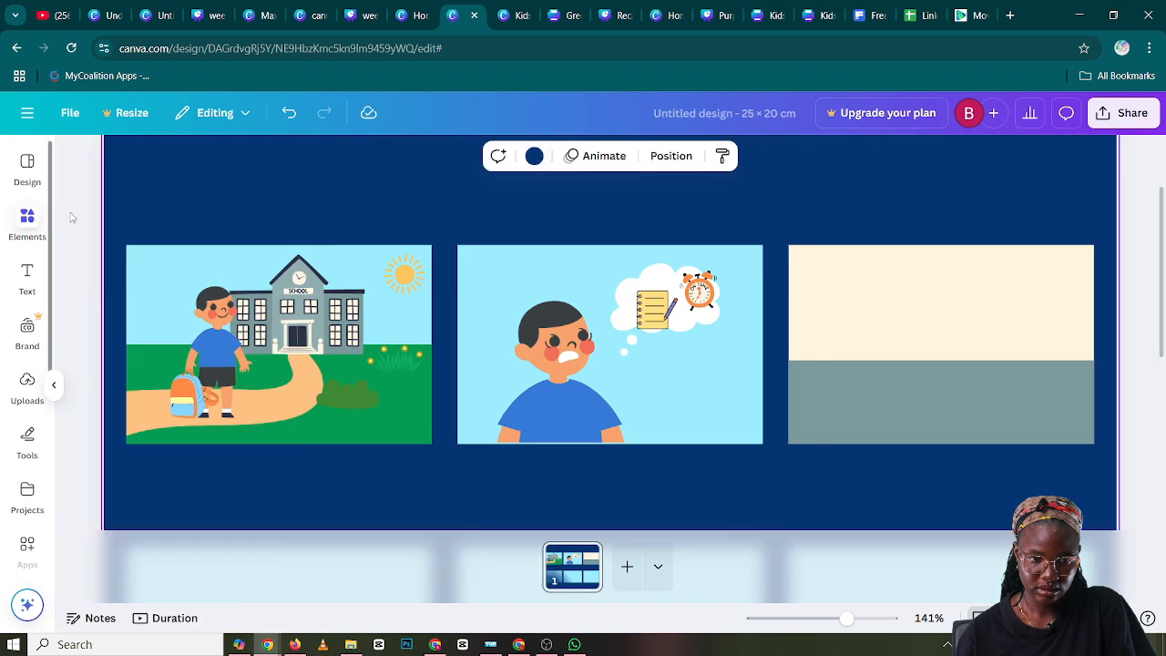
left_click(36, 216)
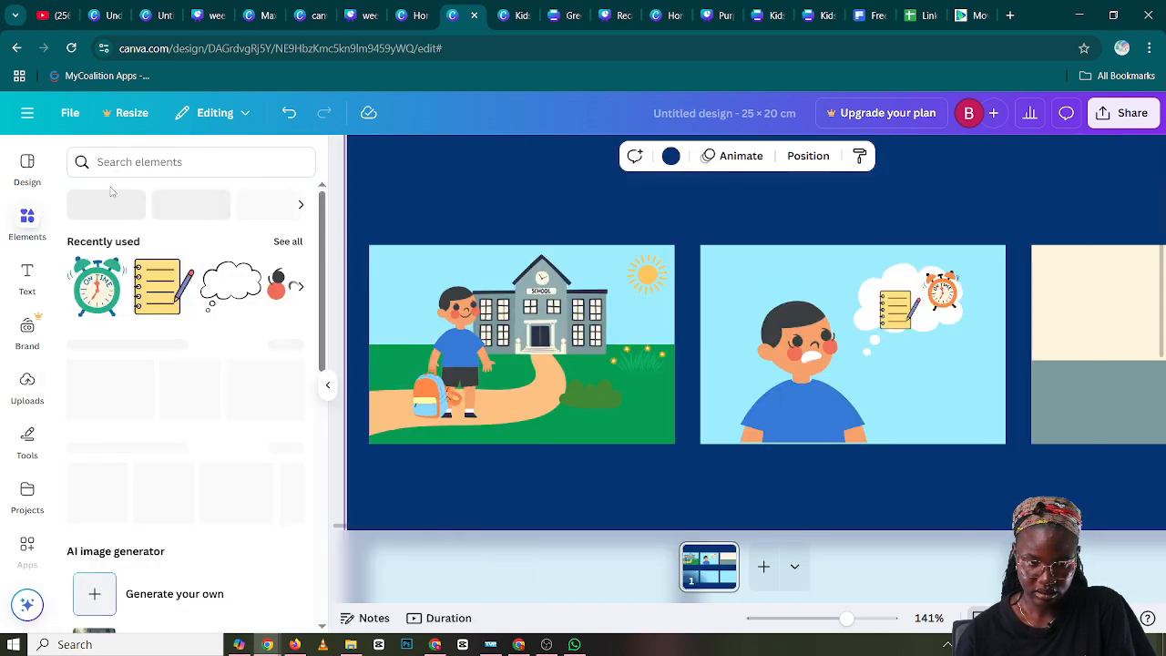
left_click(123, 162)
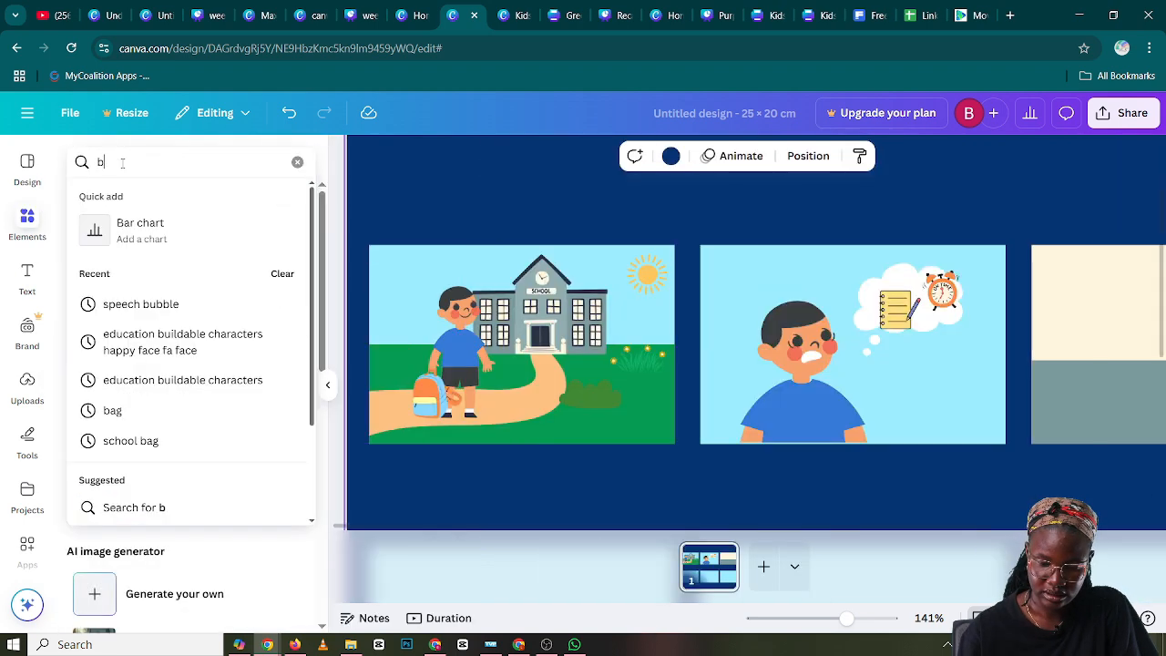
type("black")
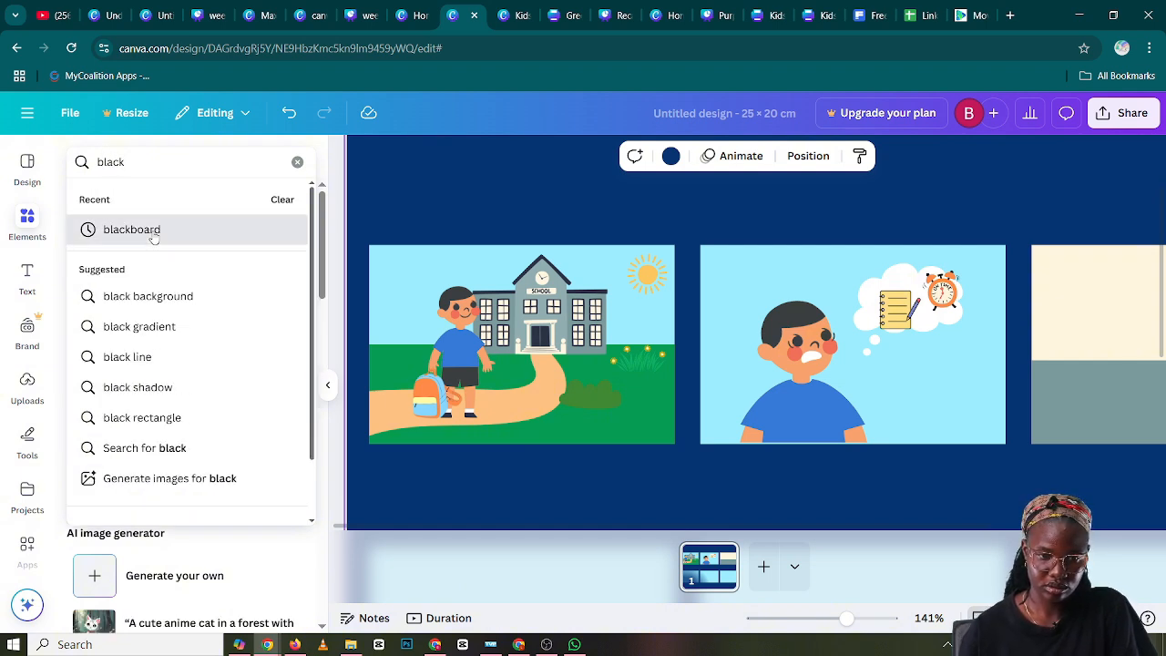
left_click(151, 230)
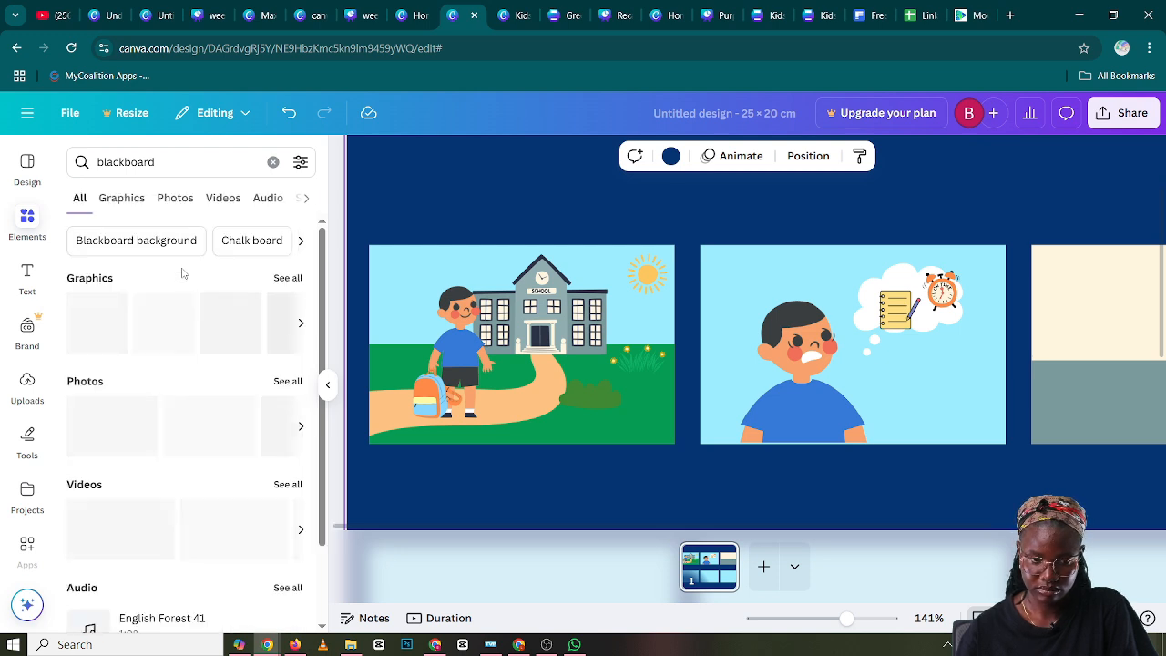
left_click(284, 278)
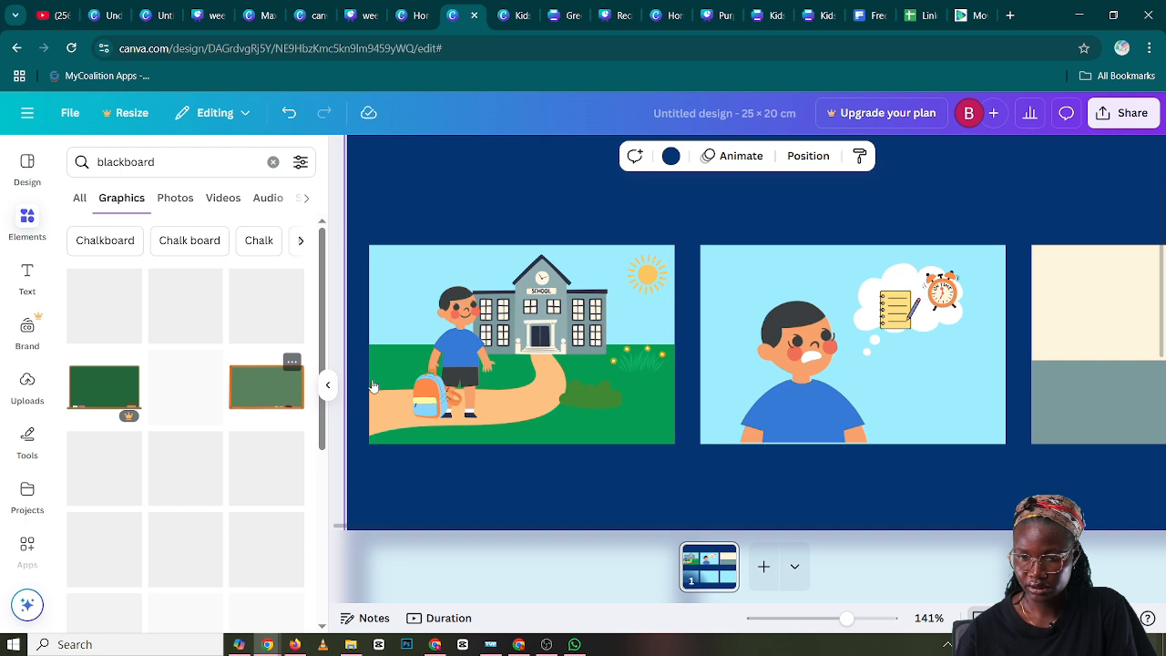
Add the green blackboard with the orange frame, scale it down and place it on the right of the third comic panel's cream wall
left_click_drag(372, 386, 677, 424)
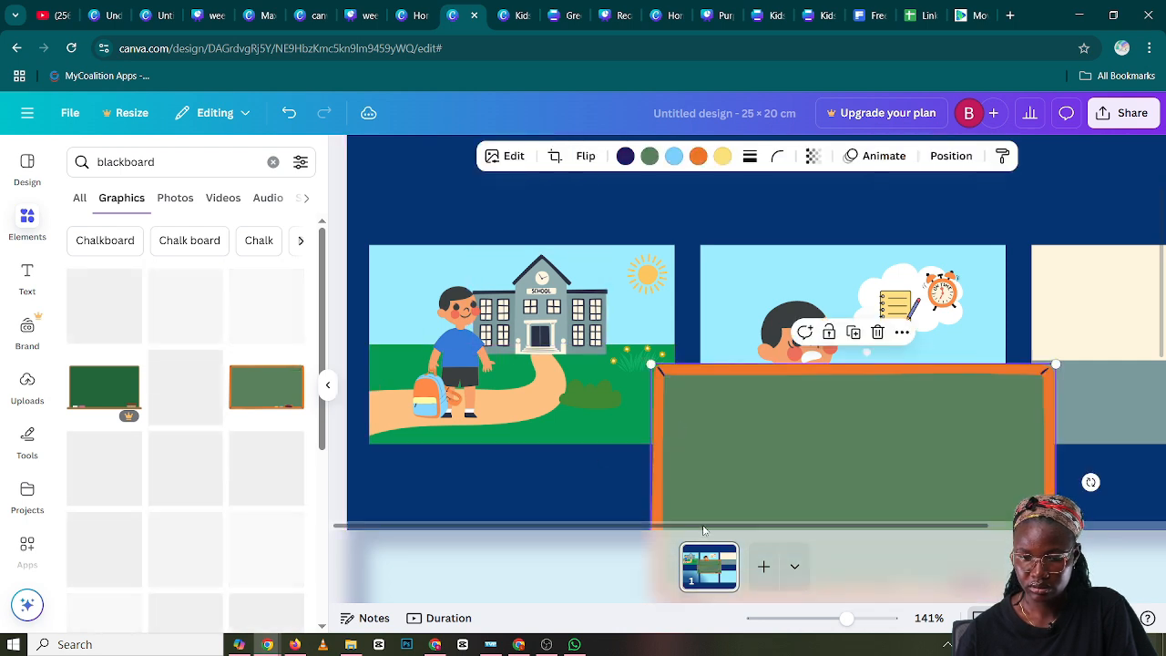
scroll(689, 457, "right", 3)
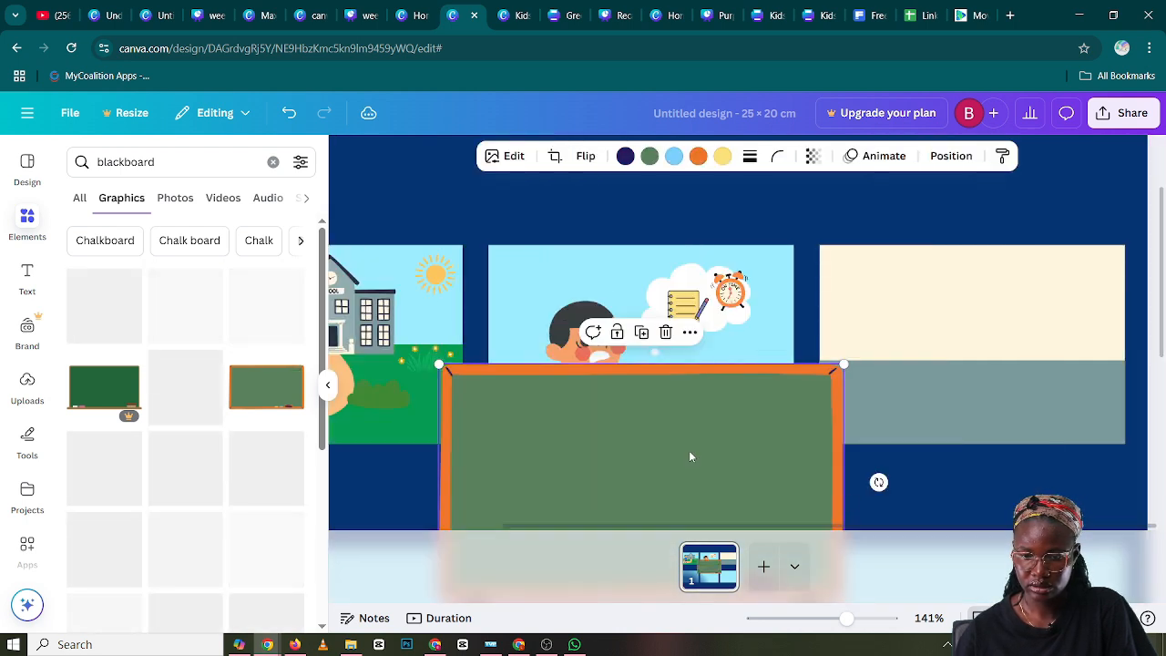
left_click_drag(690, 456, 721, 356)
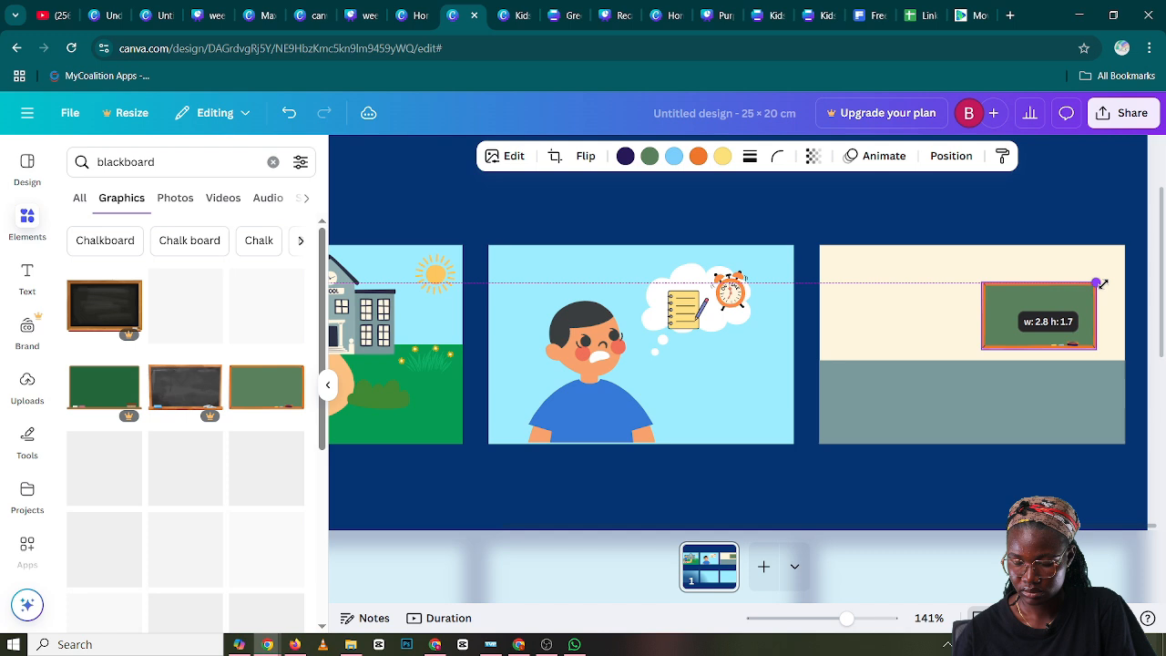
left_click_drag(1078, 287, 1079, 313)
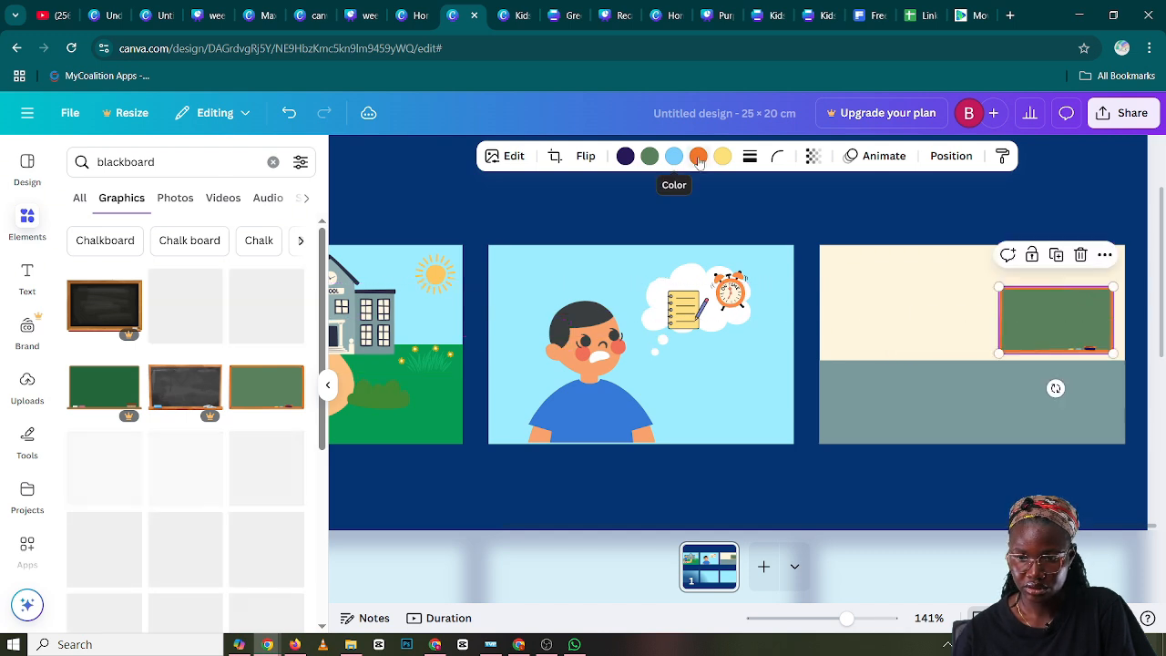
Try to change the blackboard's orange frame to the yellow document color #fdc75f, and undo the change
left_click(699, 157)
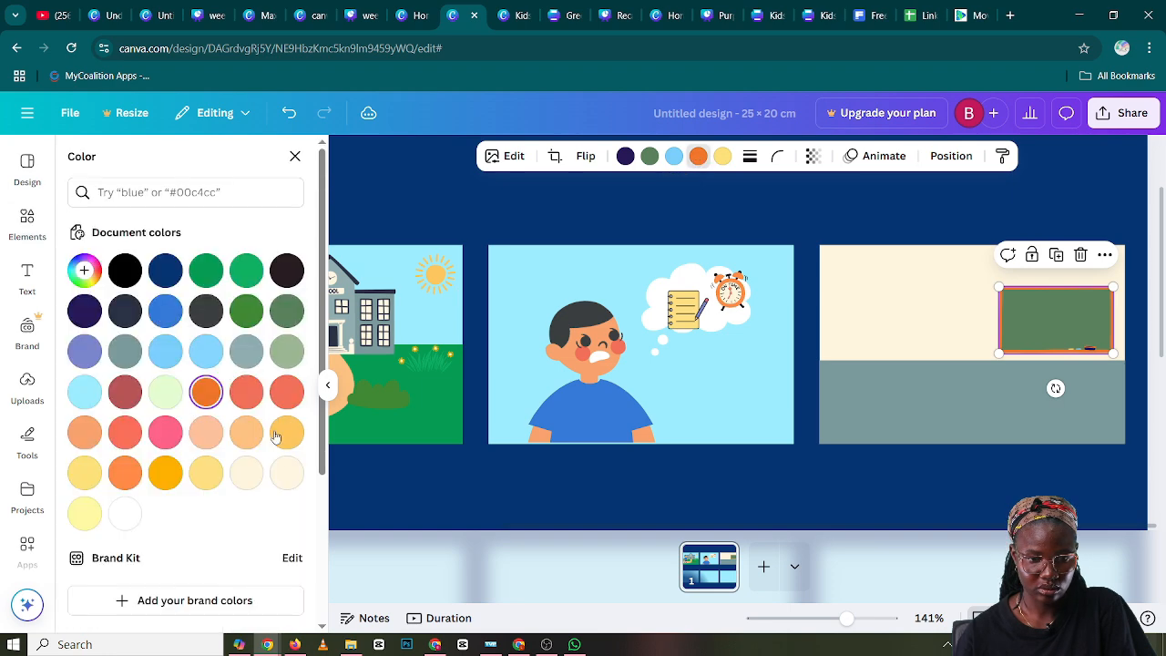
left_click(286, 432)
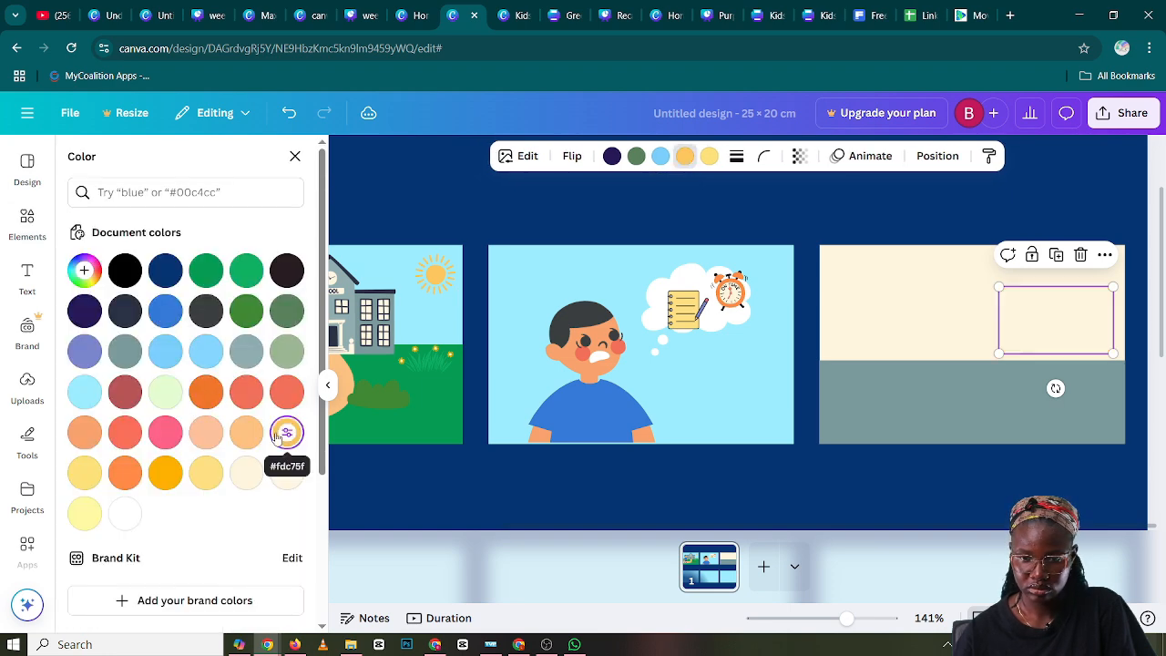
key("ctrl+z")
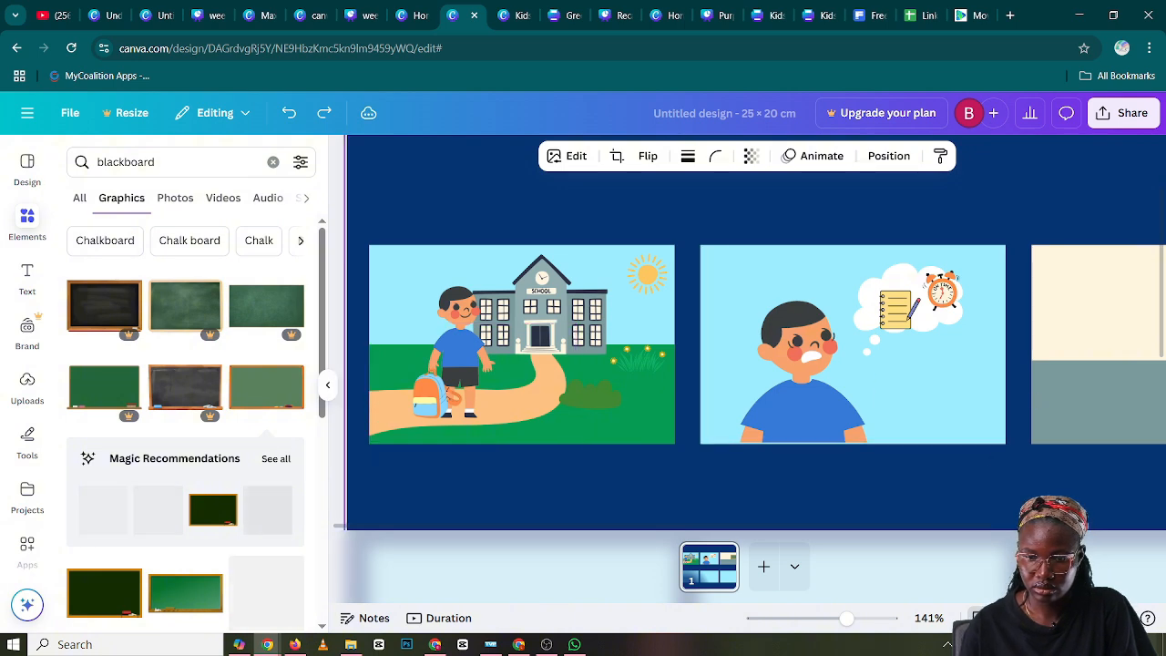
Select the blackboard in the third comic panel and collapse the elements sidebar
scroll(998, 498, "right", 5)
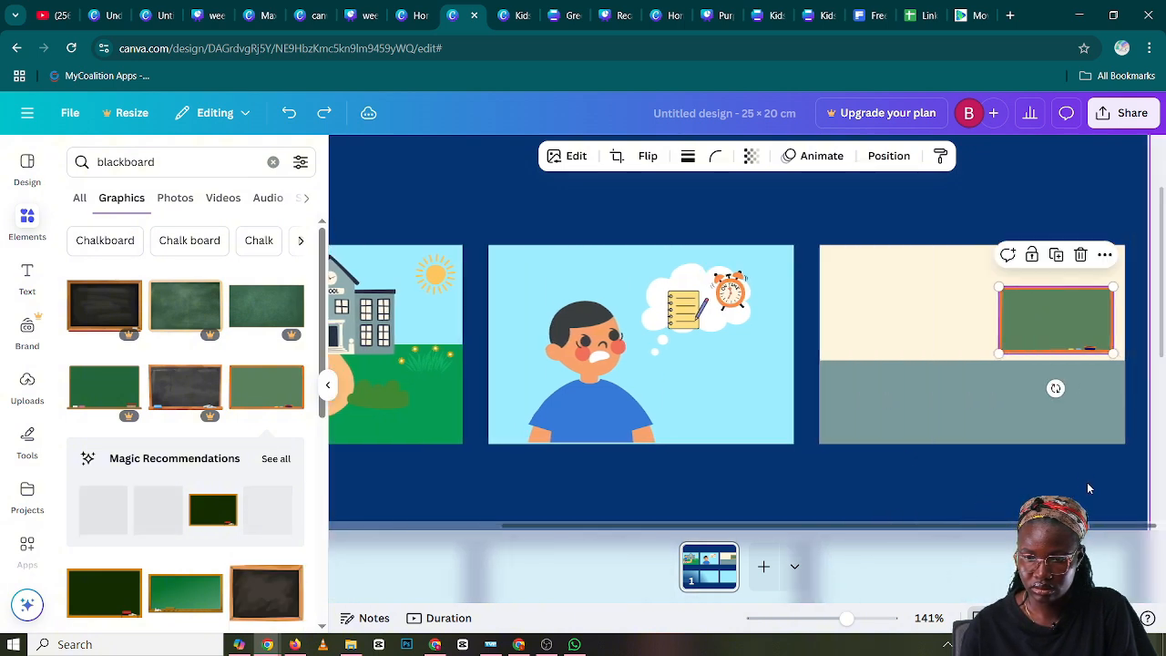
left_click(851, 219)
left_click(1037, 317)
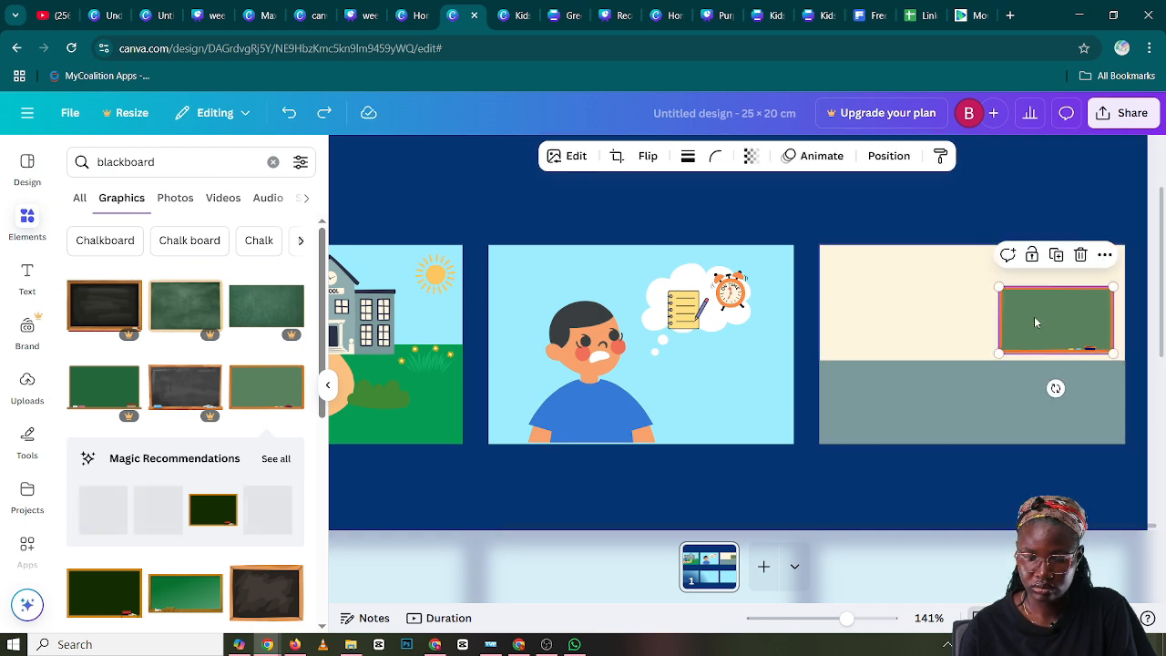
left_click(327, 385)
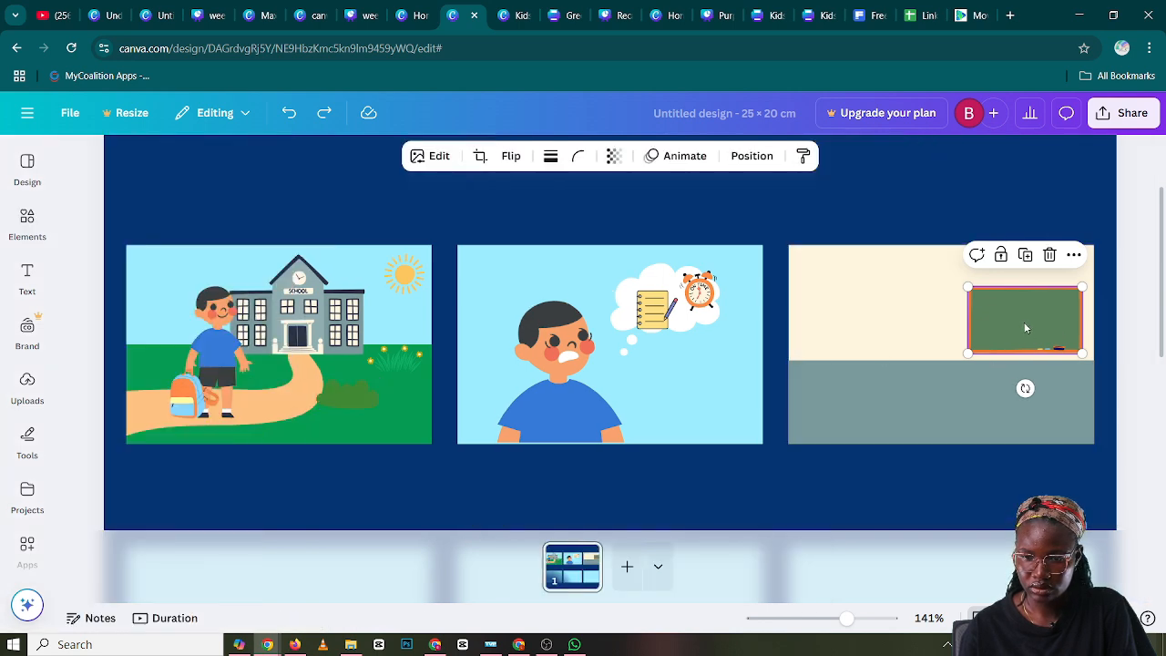
Change the orange frame of the blackboard in the third comic panel to the amber document color #ffb100
left_click(961, 404)
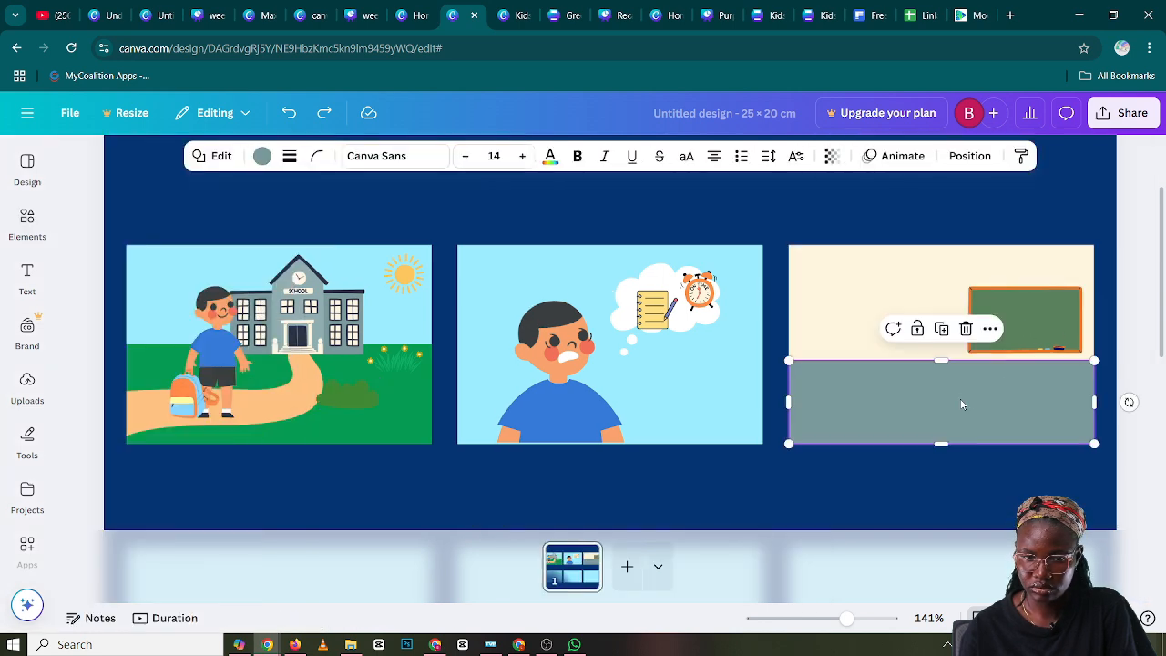
left_click(990, 328)
left_click(1021, 320)
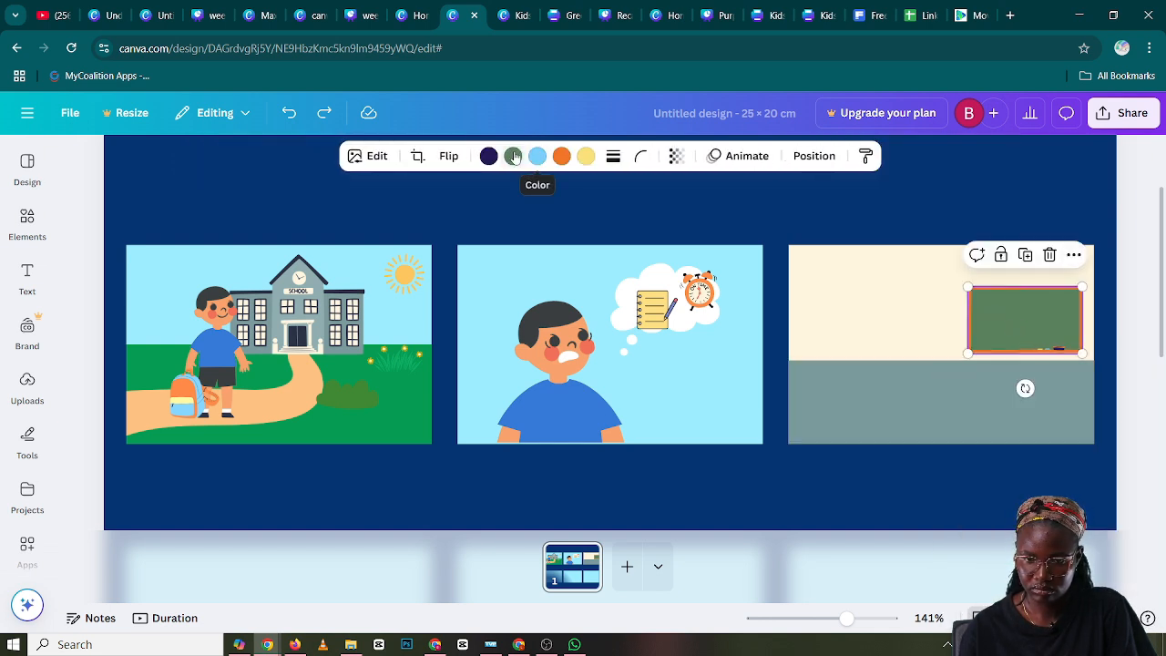
left_click(560, 156)
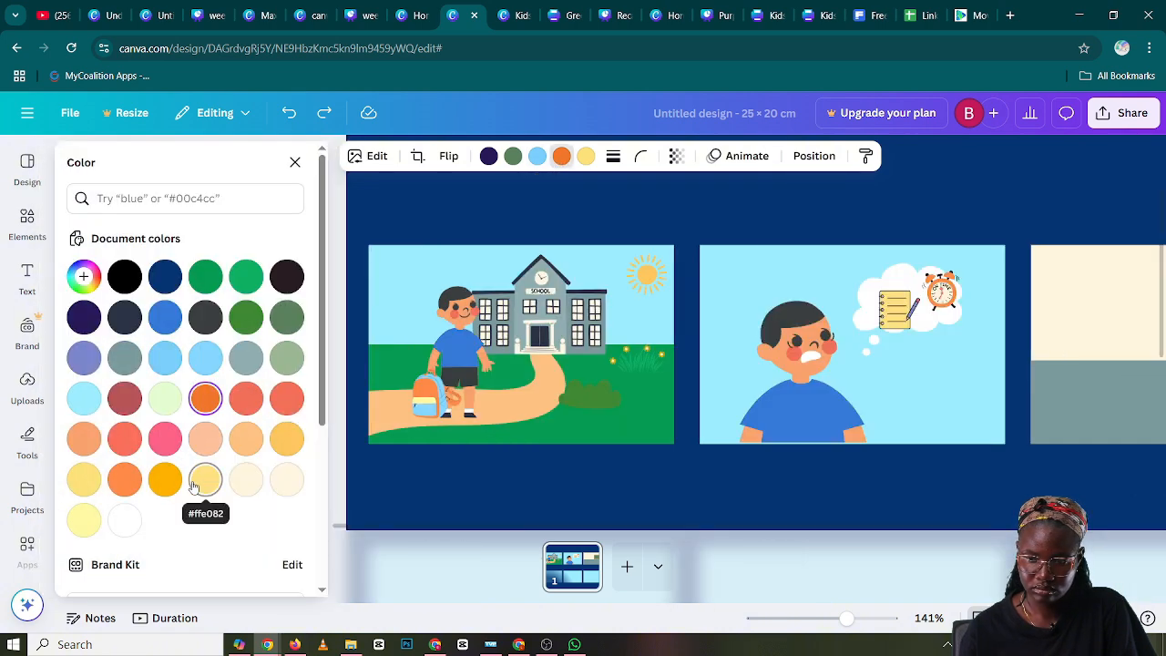
left_click(206, 480)
scroll(730, 491, "right", 5)
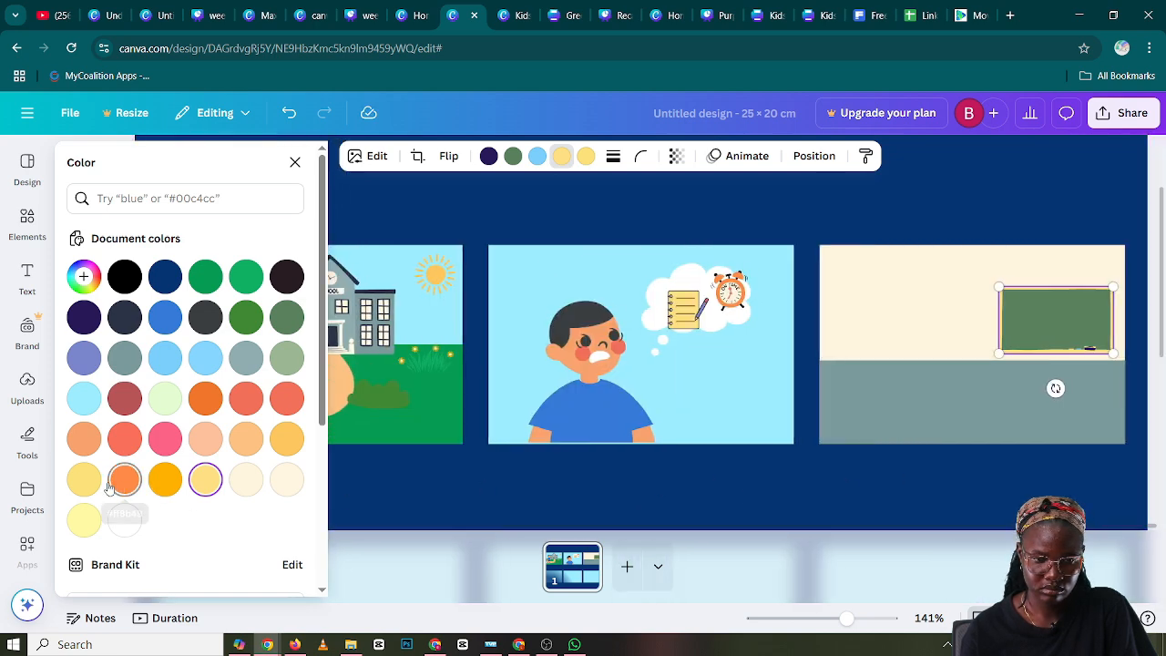
left_click(162, 483)
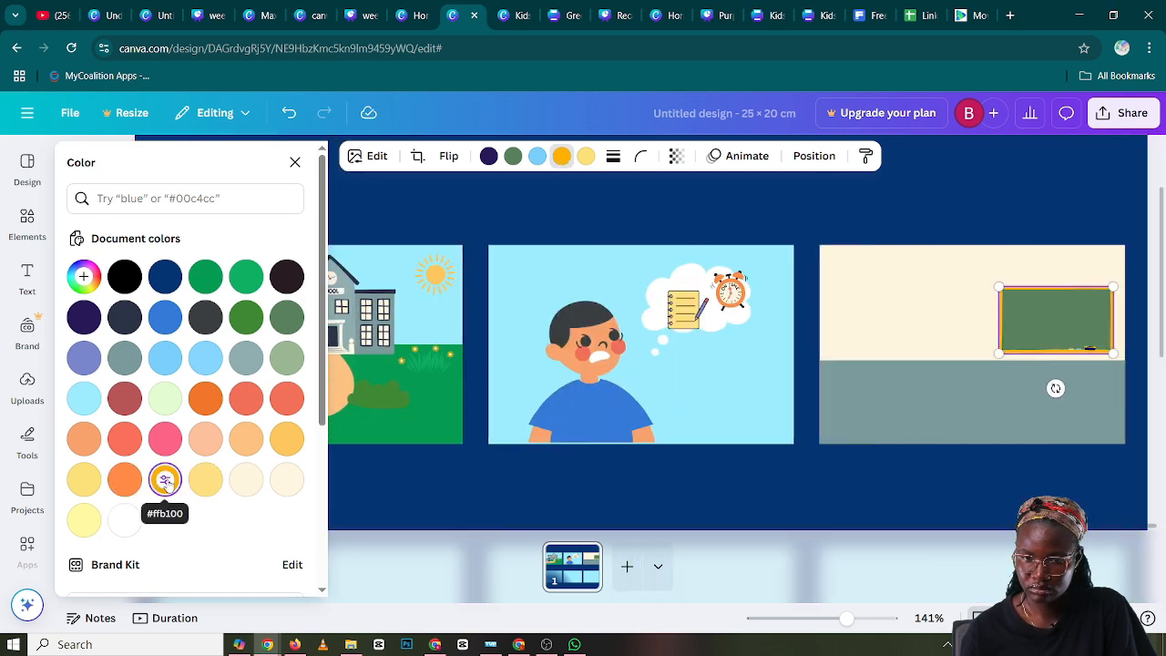
scroll(171, 458, "down", 4)
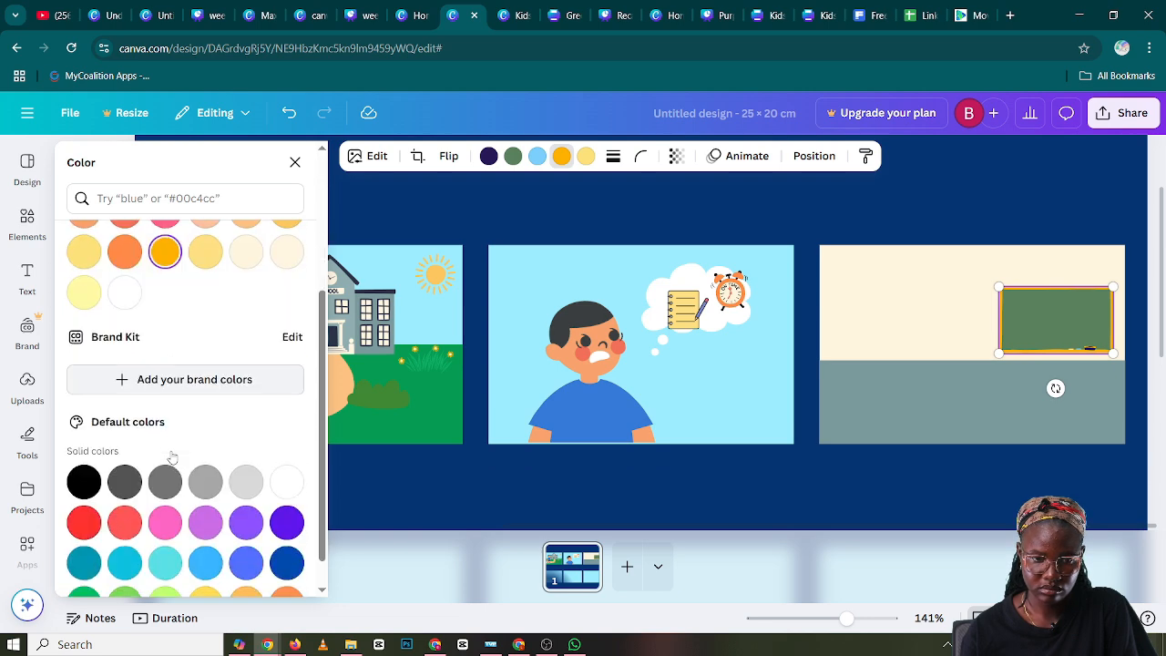
scroll(173, 455, "up", 4)
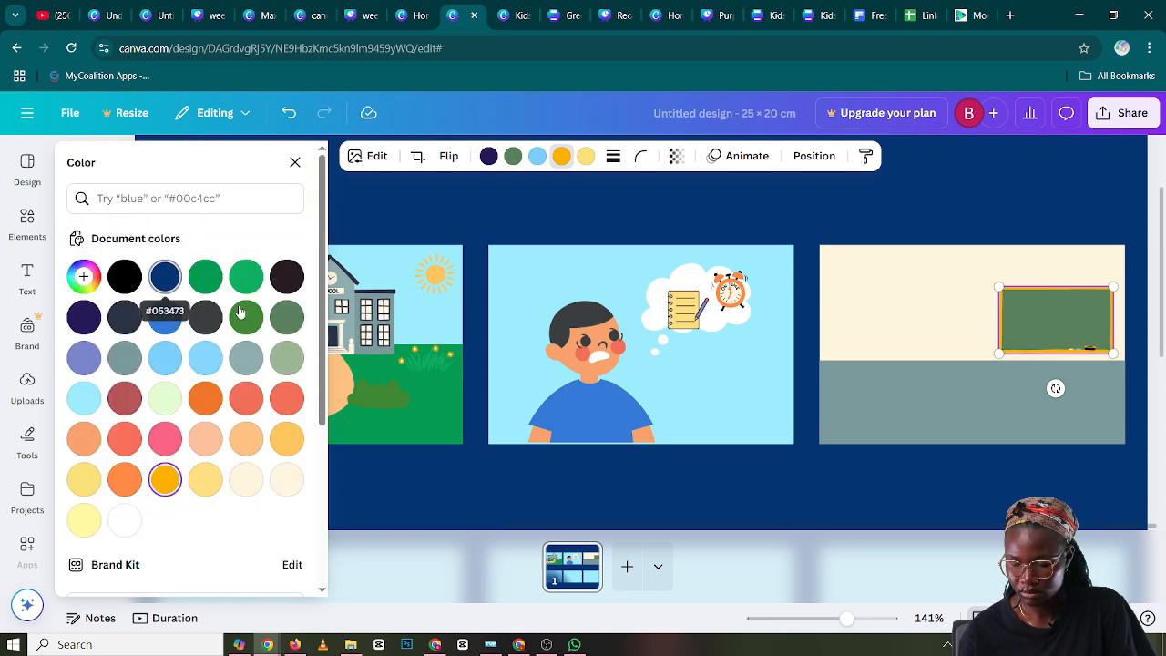
left_click(284, 436)
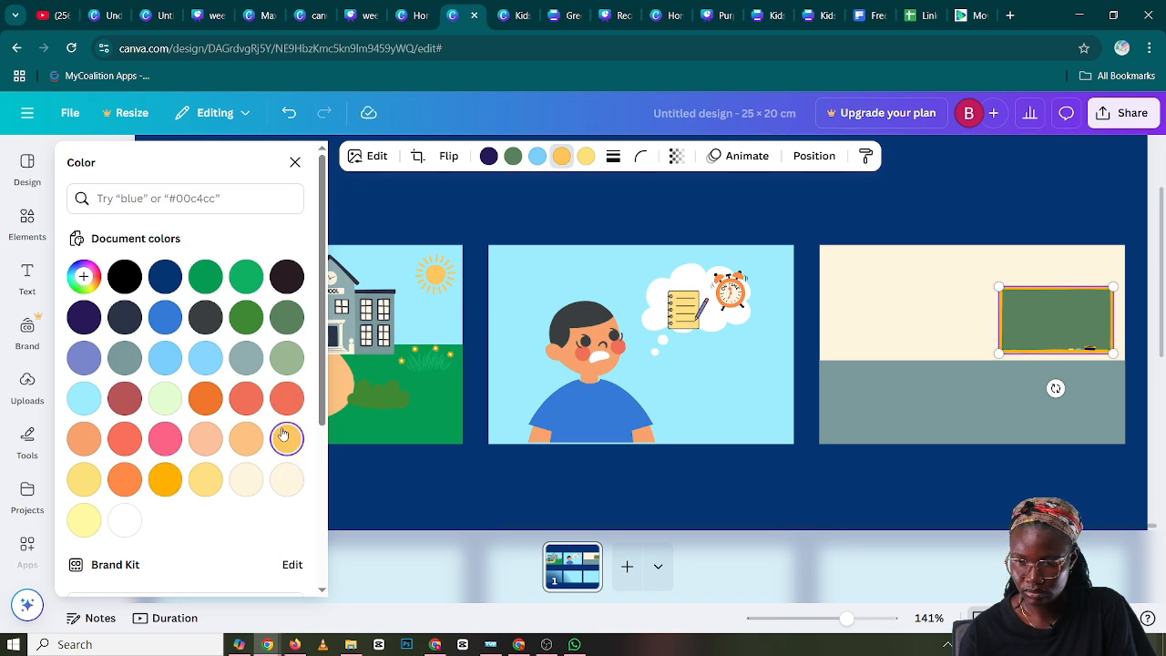
left_click(166, 482)
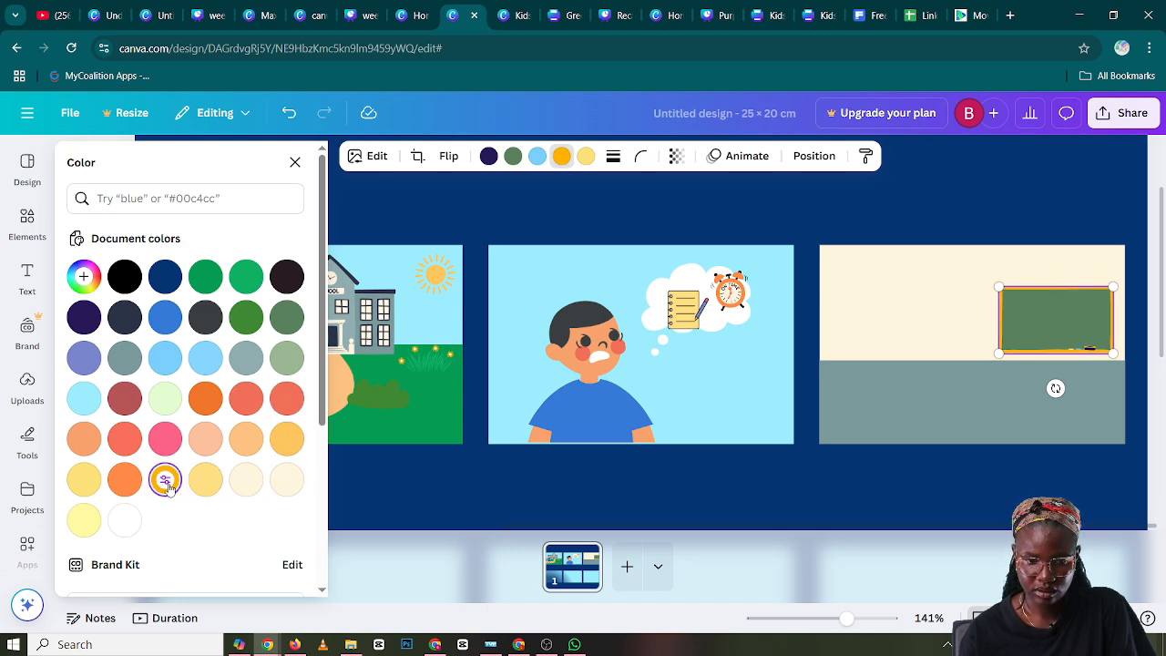
left_click(631, 472)
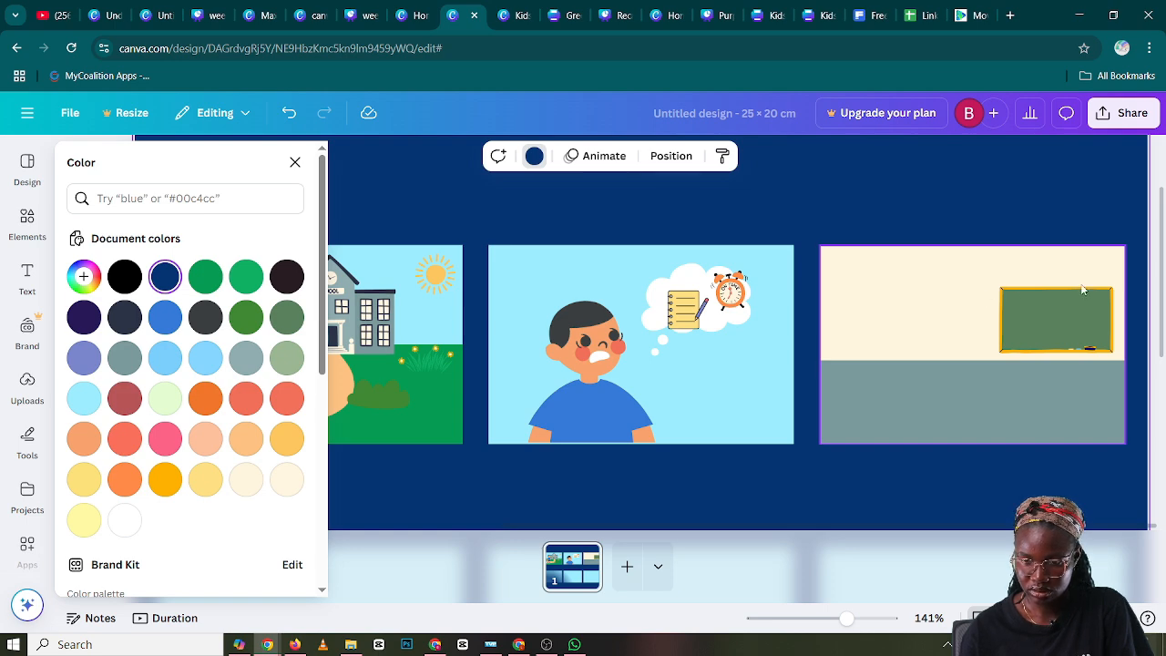
Recolor the blackboard's muted green writing surface with the bright green document color and deselect the blackboard
left_click(1087, 321)
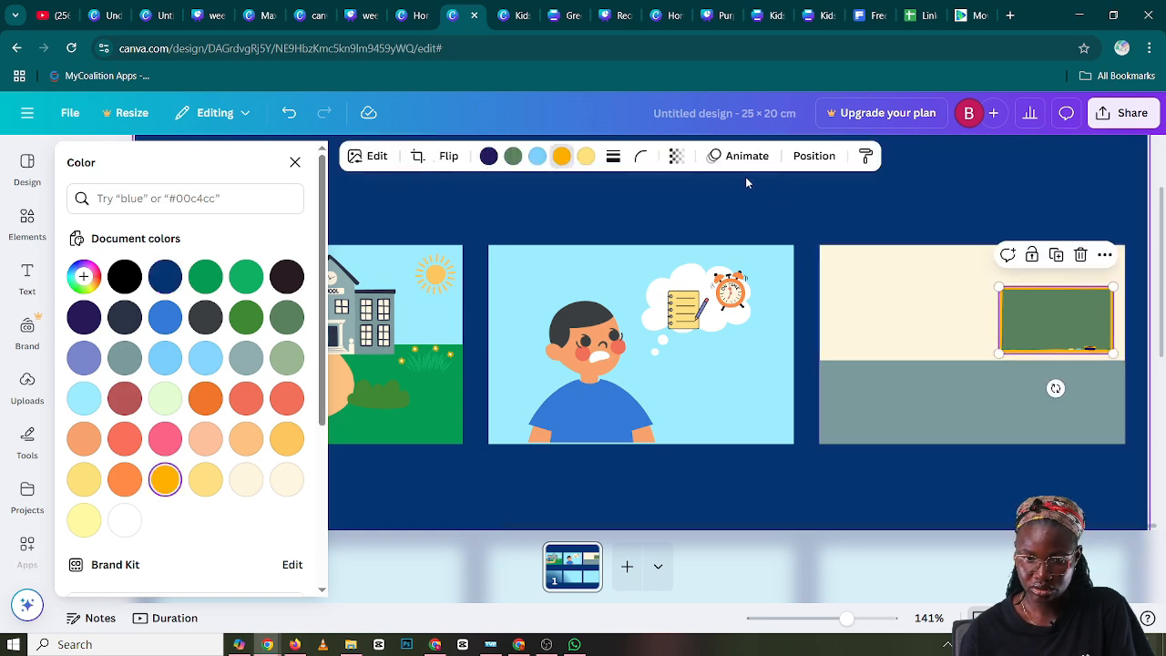
left_click(520, 160)
left_click(246, 319)
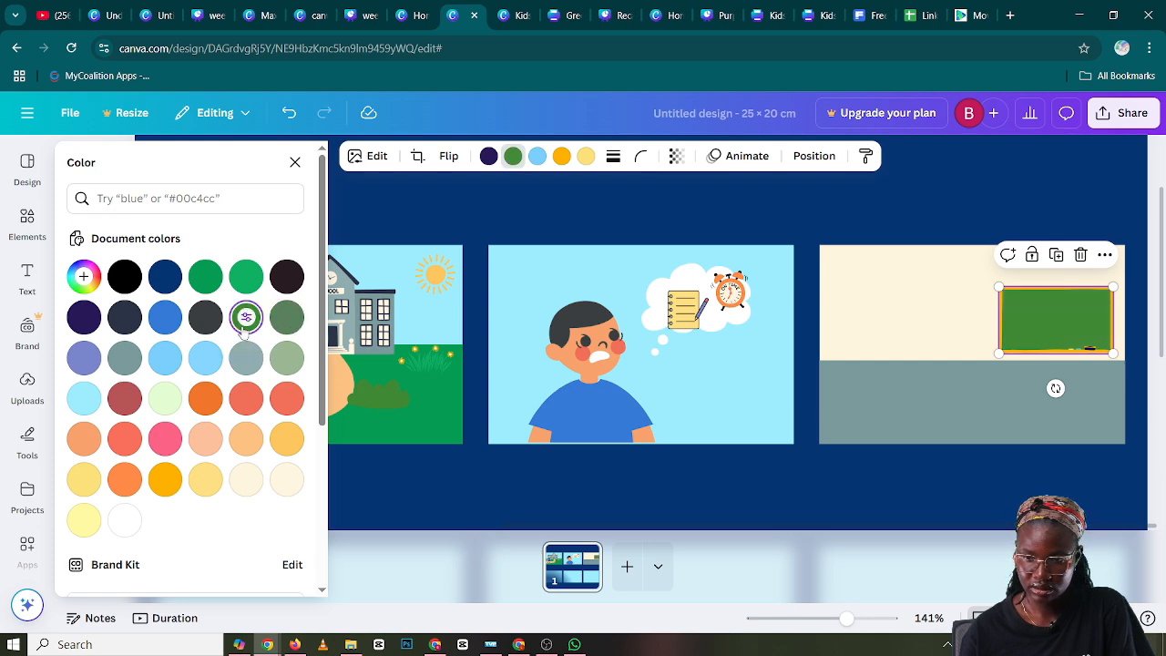
left_click(207, 277)
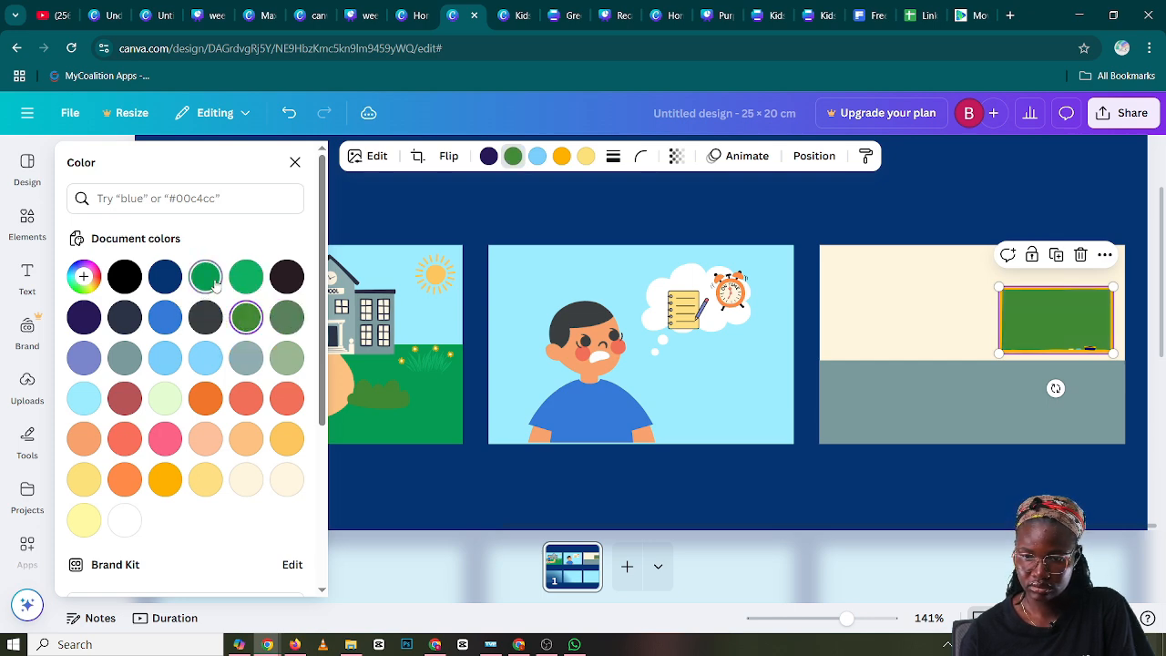
left_click(762, 512)
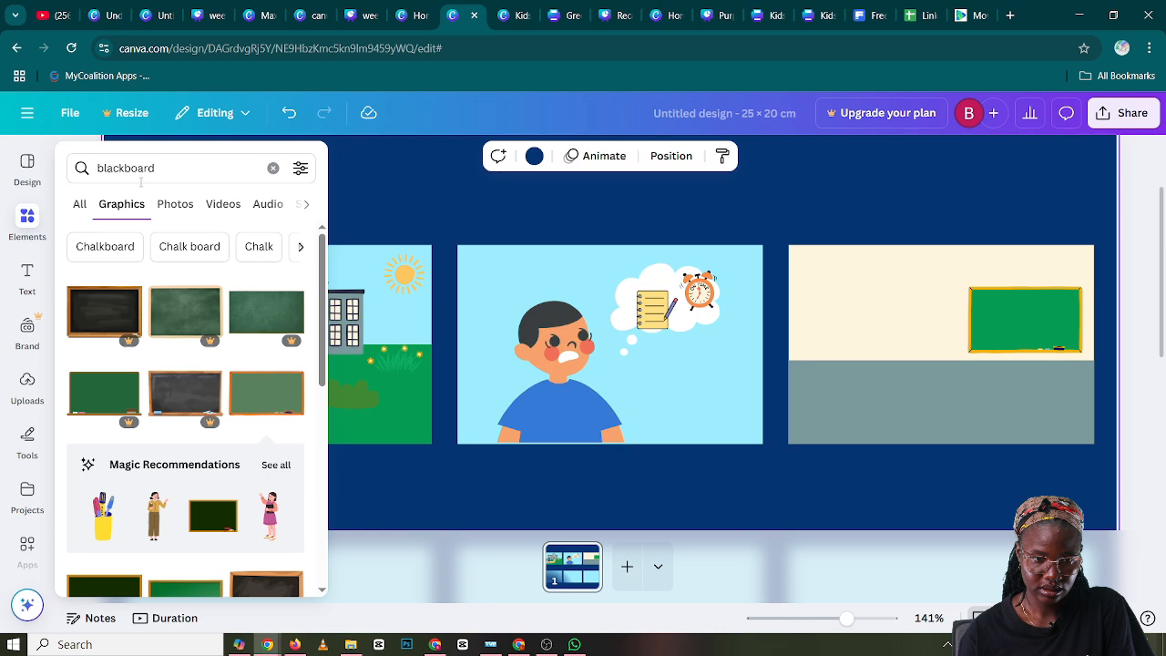
Search the elements for "young boy" and show all matching graphics
left_click(272, 168)
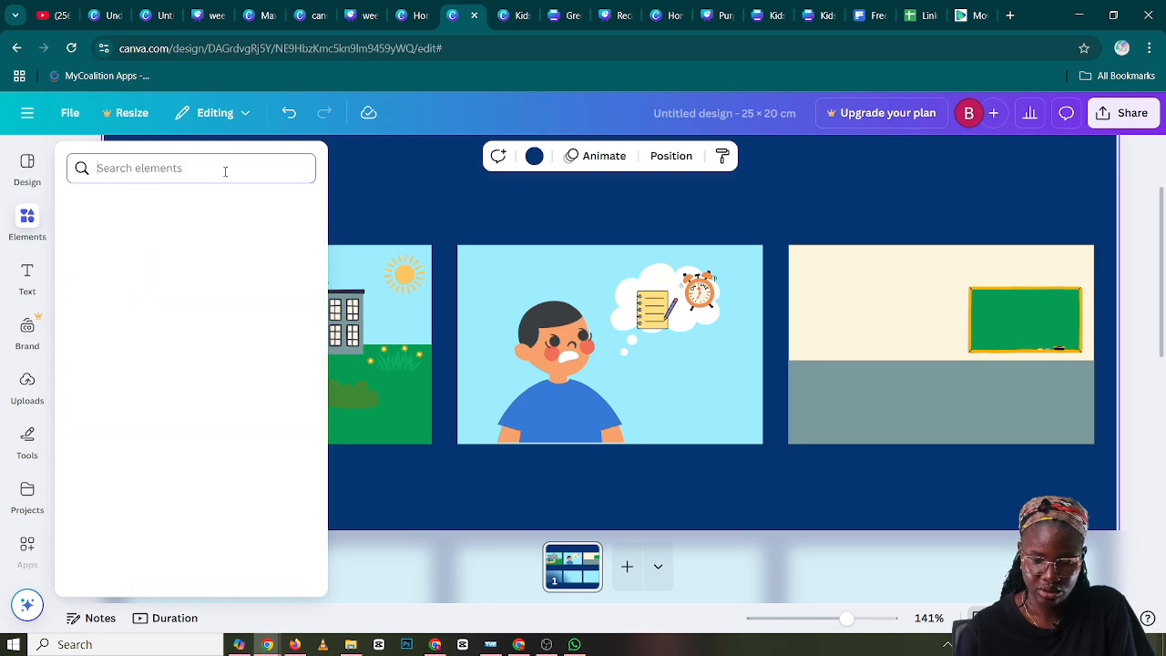
type("yo")
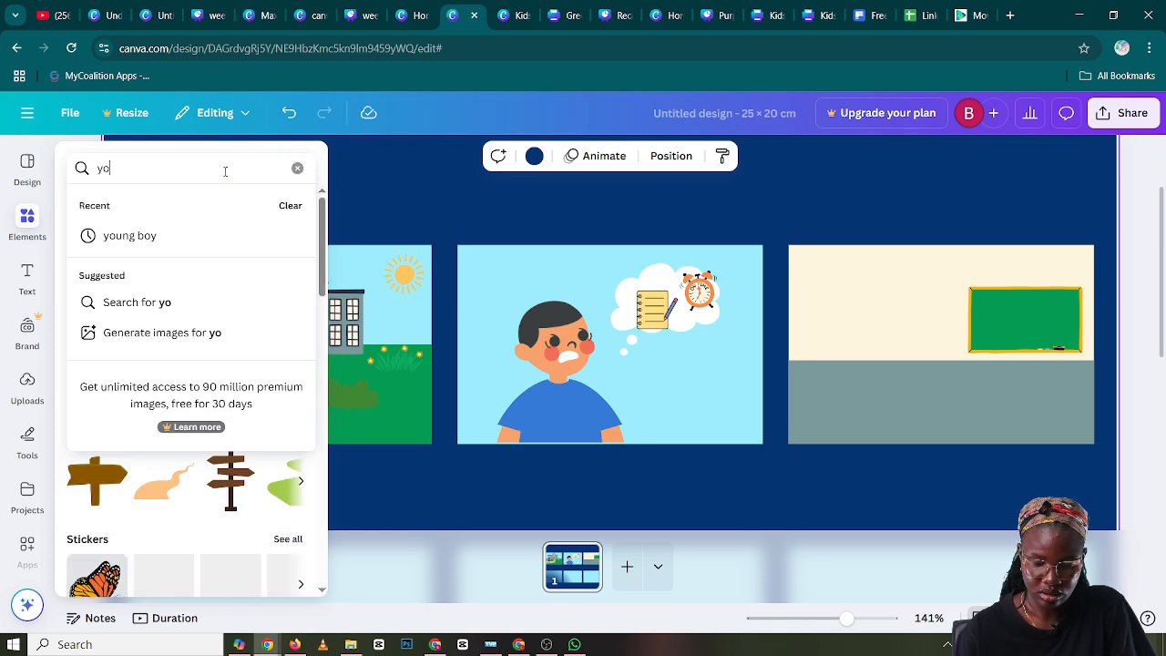
type("ung boy")
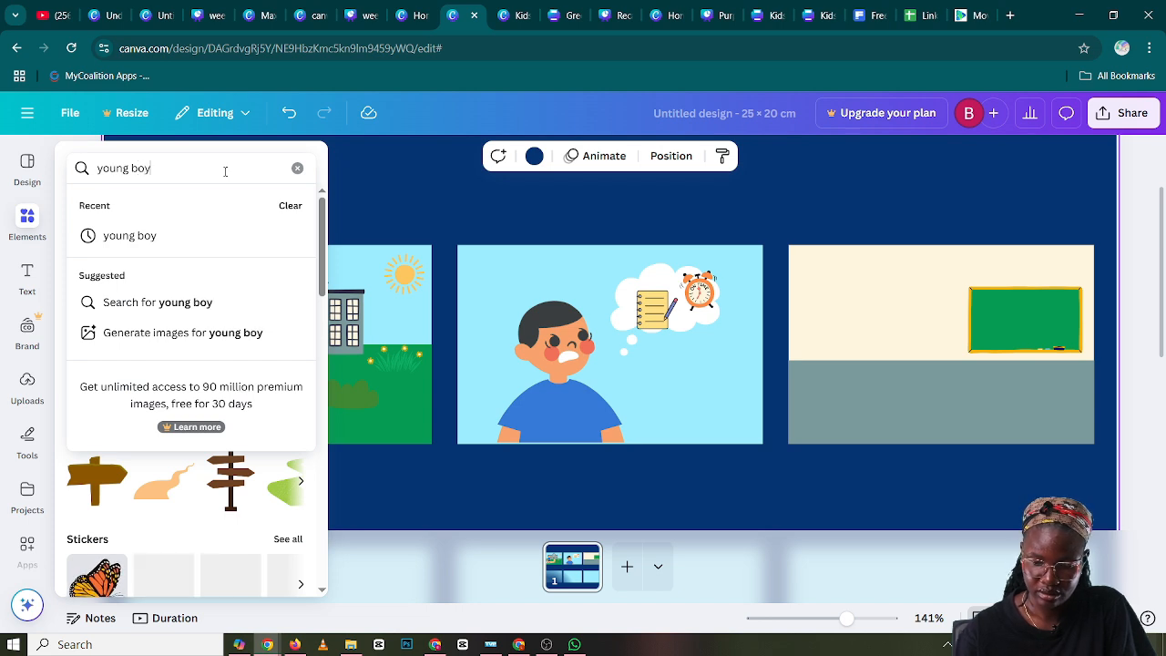
key("Return")
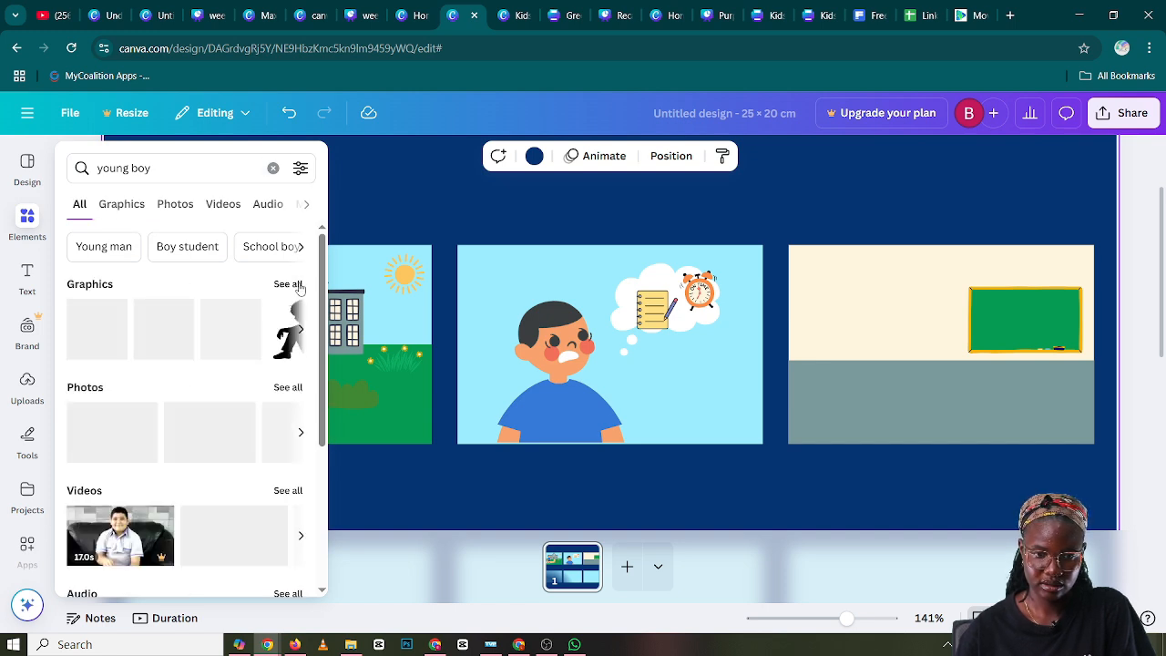
left_click(288, 284)
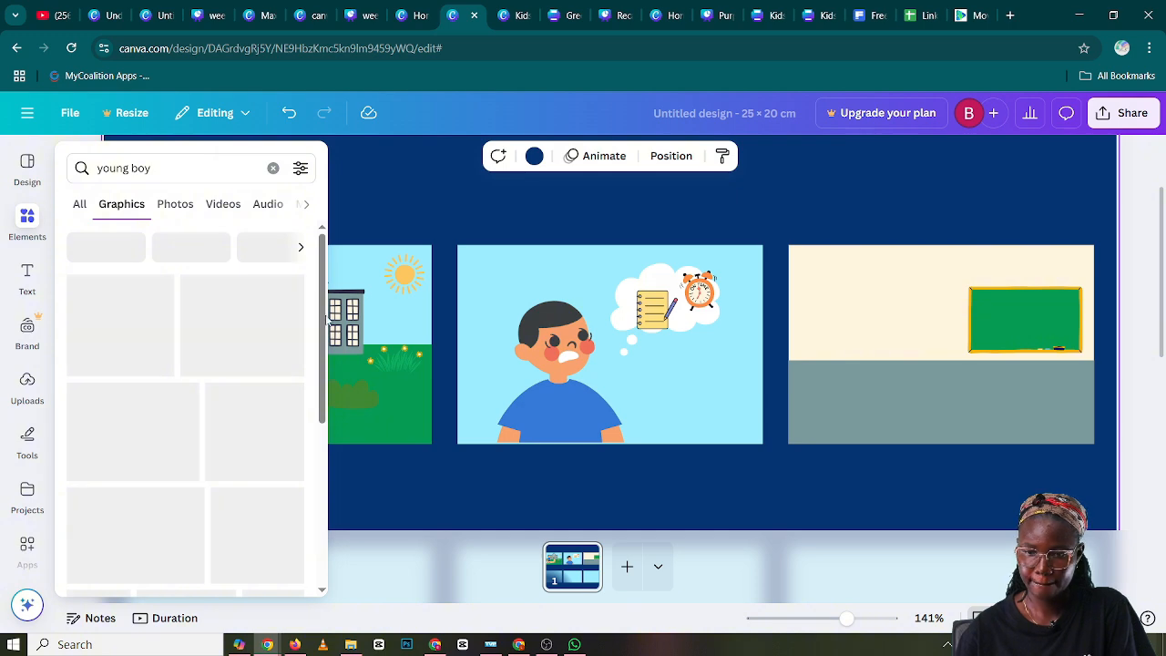
left_click(326, 319)
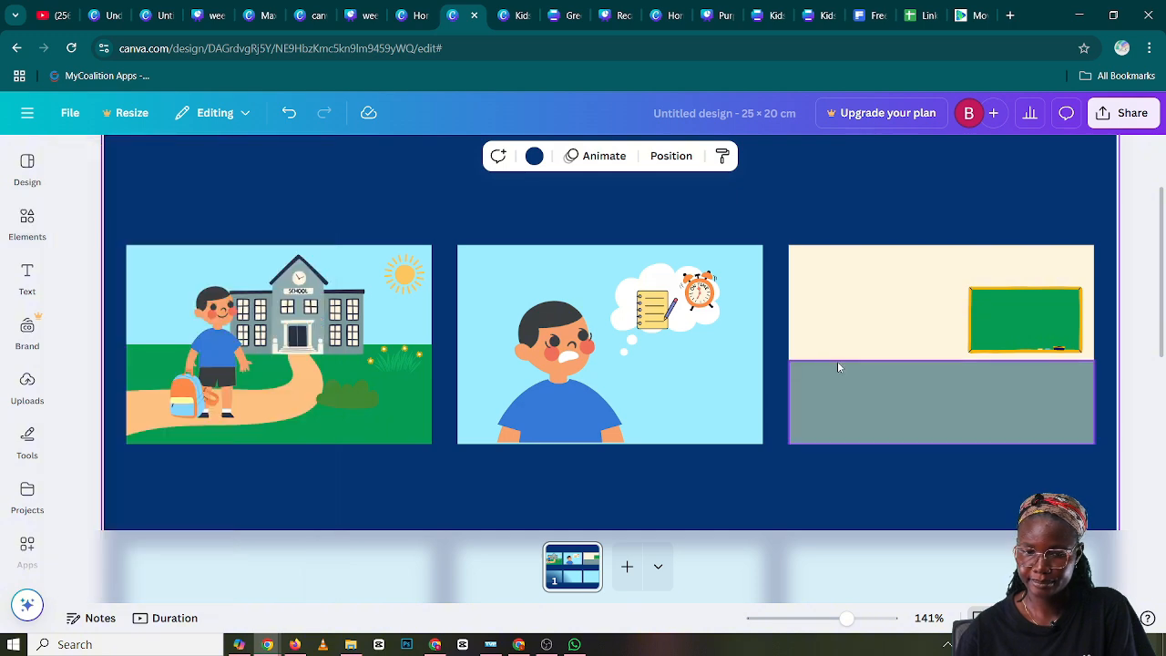
left_click(27, 223)
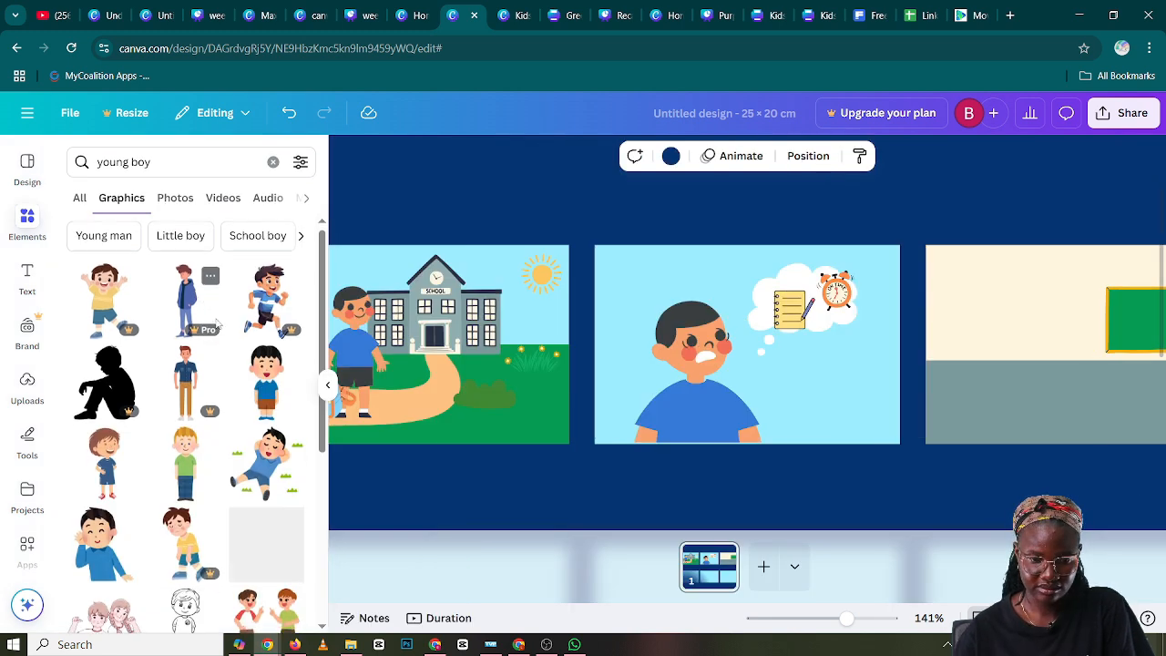
Add the smiling boy in the red shirt with a backpack, scale him down and place him before the blackboard in the third panel
scroll(205, 310, "down", 1)
scroll(210, 318, "up", 1)
scroll(217, 328, "down", 4)
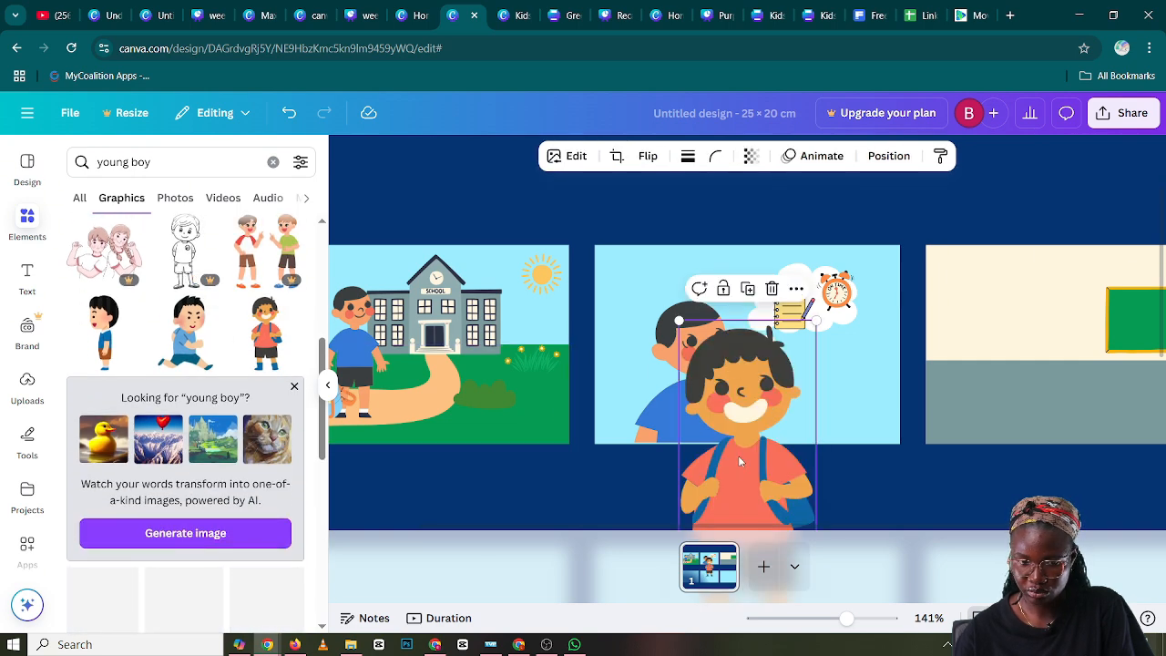
left_click_drag(772, 482, 811, 420)
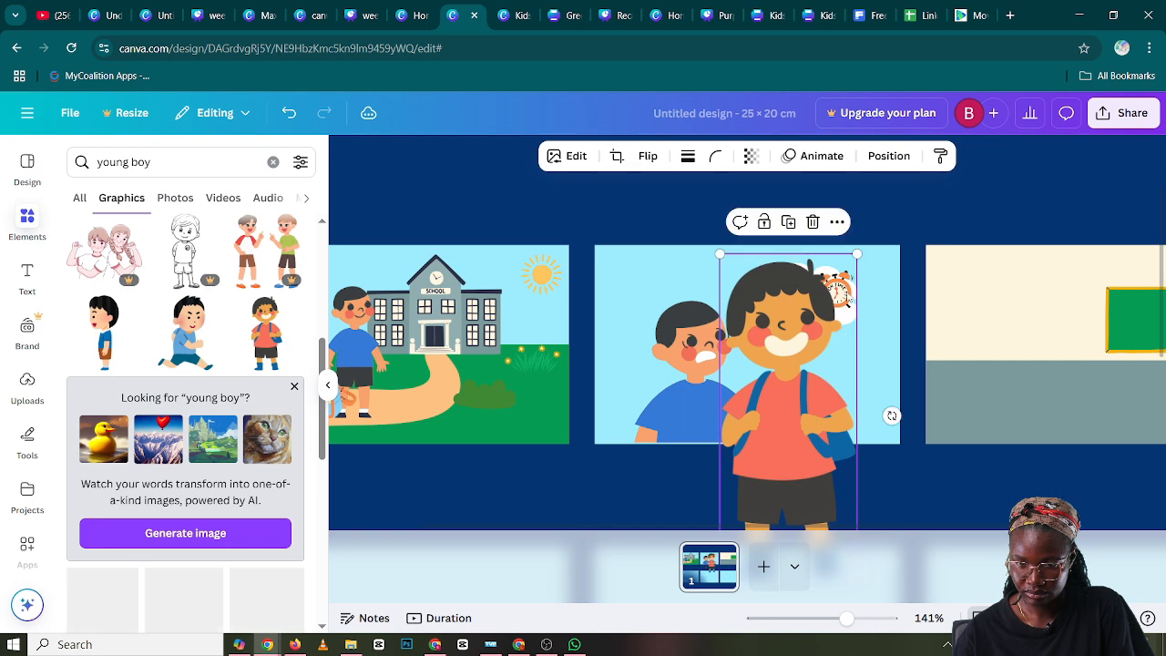
left_click_drag(854, 256, 800, 349)
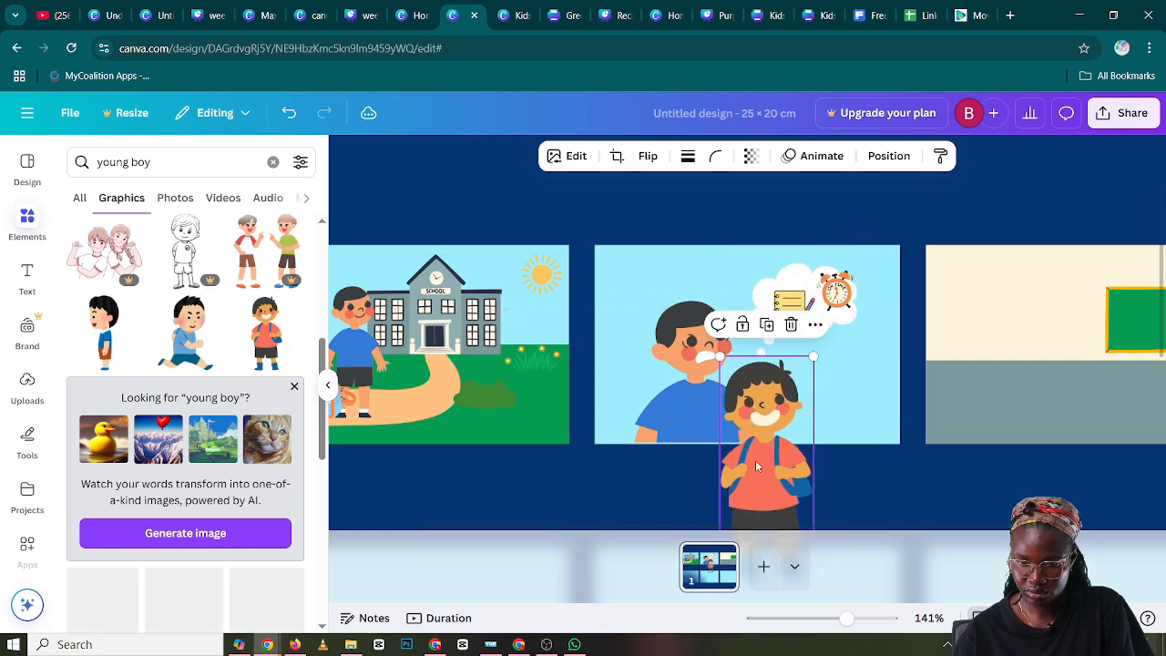
left_click_drag(770, 428, 1078, 364)
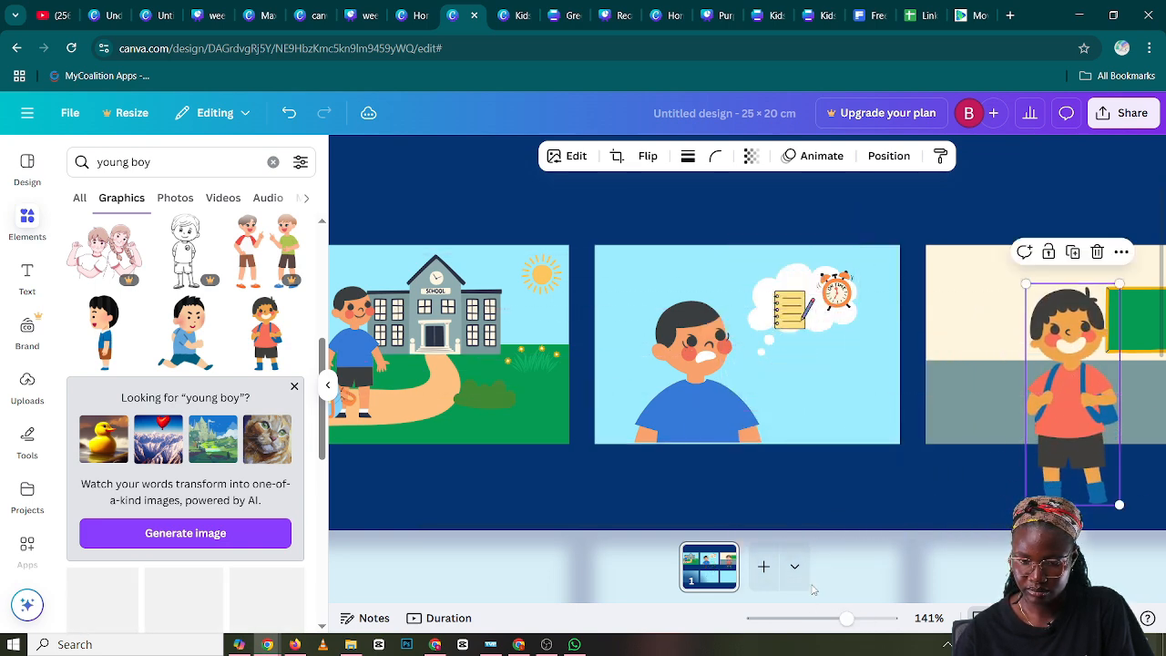
scroll(820, 533, "right", 3)
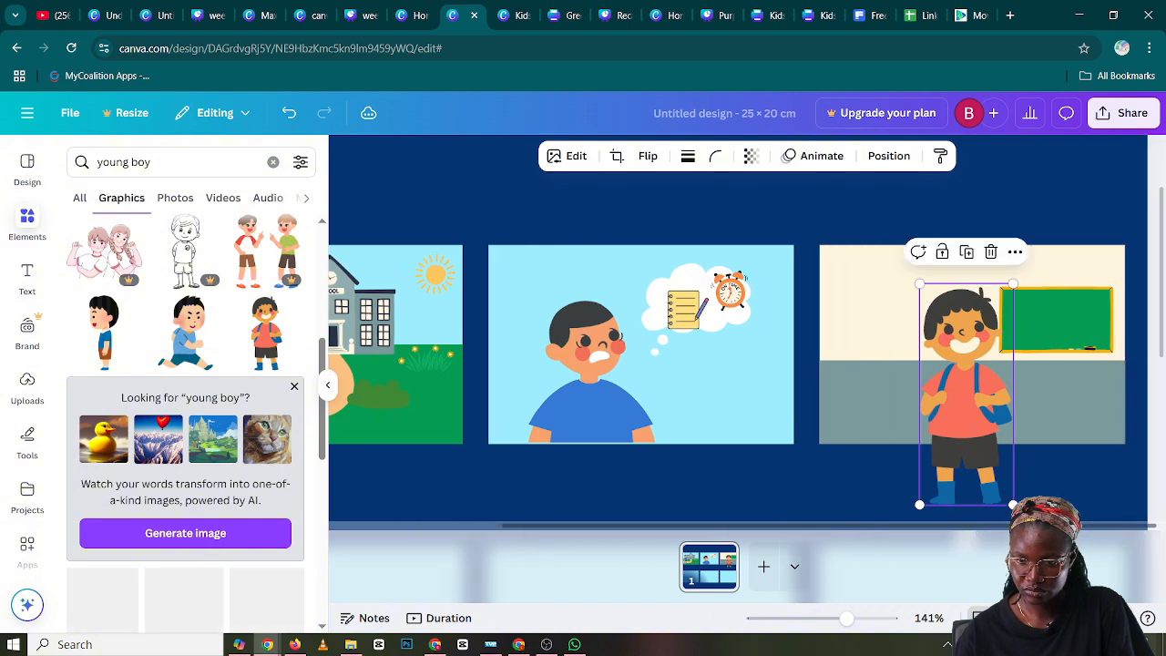
left_click_drag(1013, 284, 970, 386)
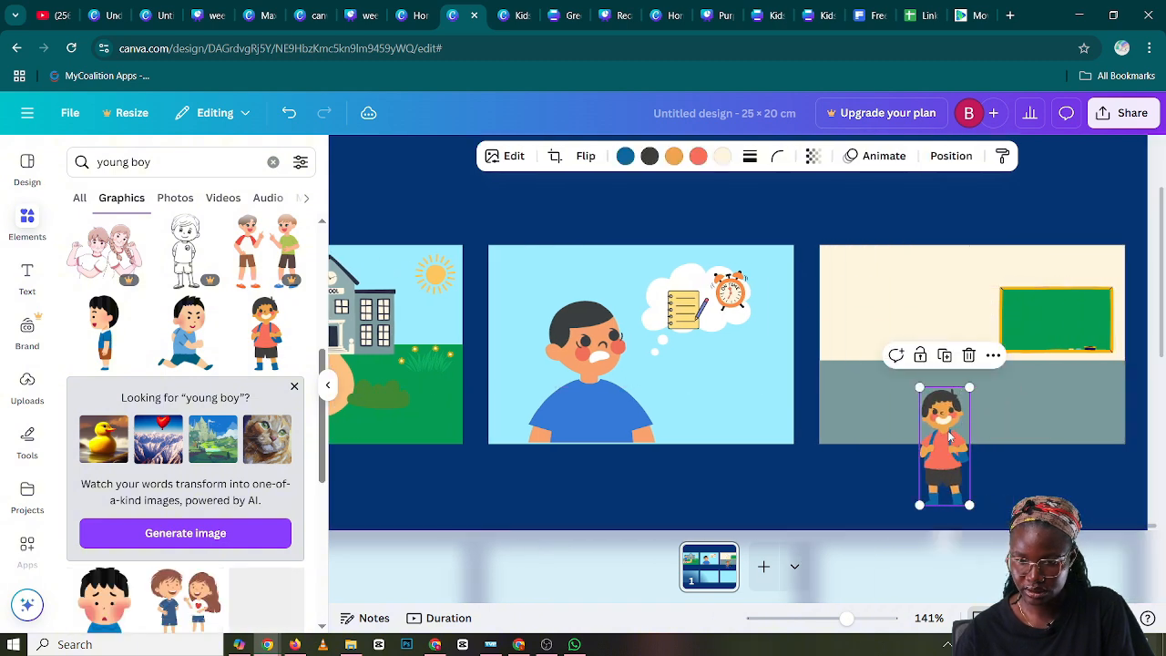
left_click_drag(948, 432, 1064, 359)
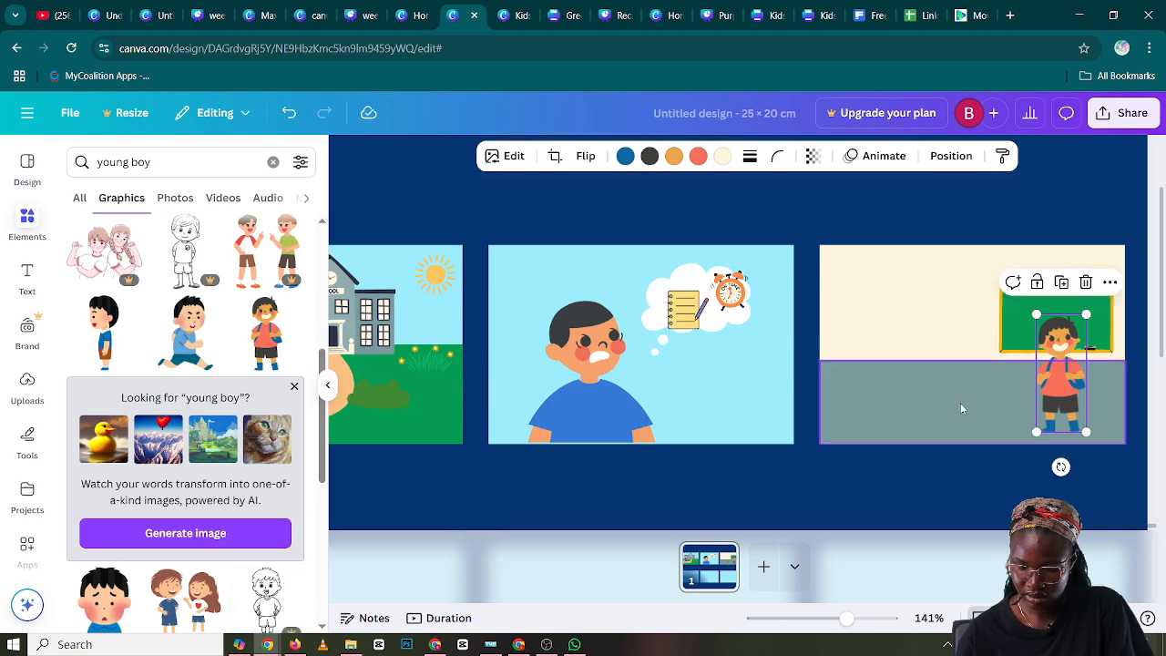
Change the dark blue of the boy's backpack and boots to the light blue document color #7bcffb
left_click(625, 156)
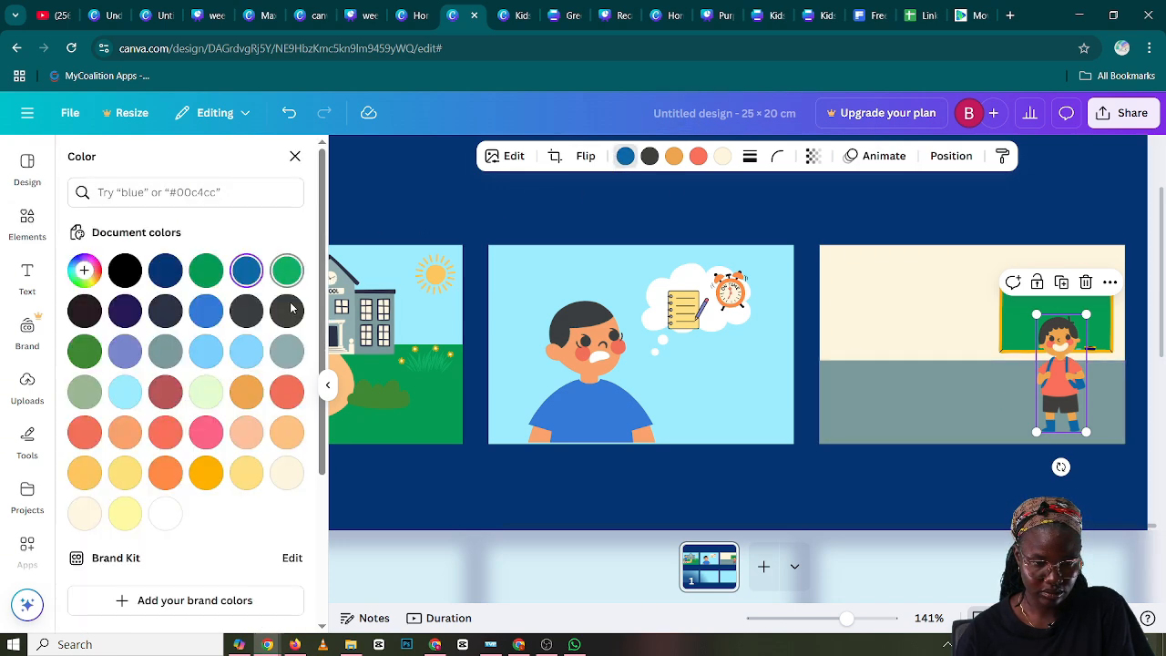
left_click(204, 359)
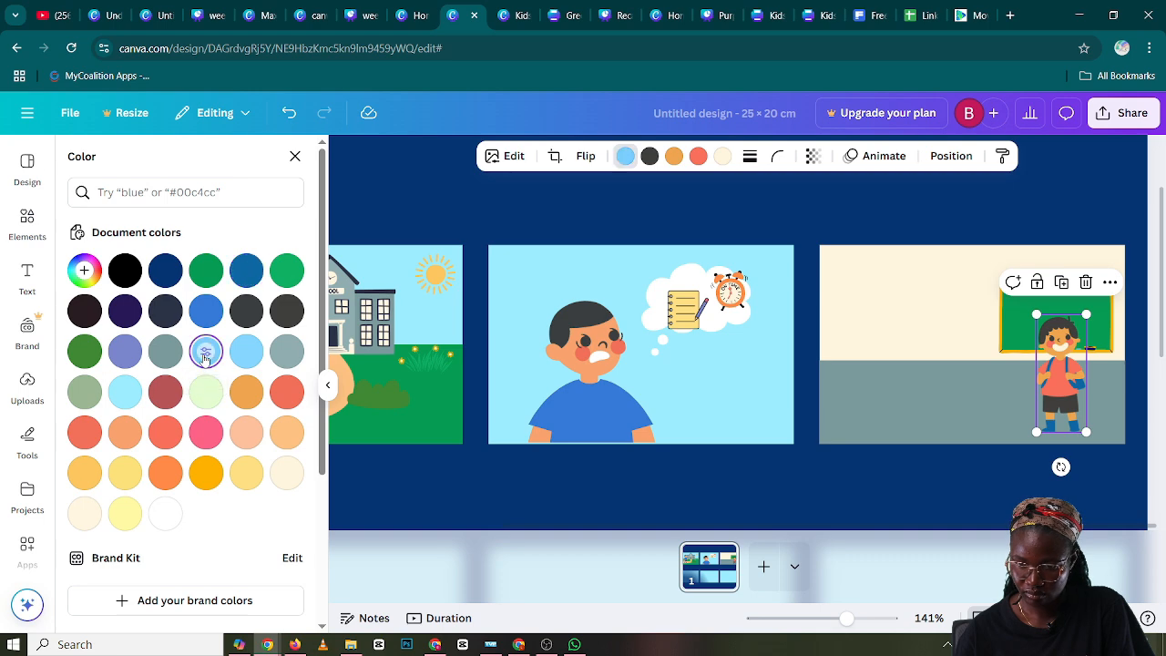
left_click(920, 393)
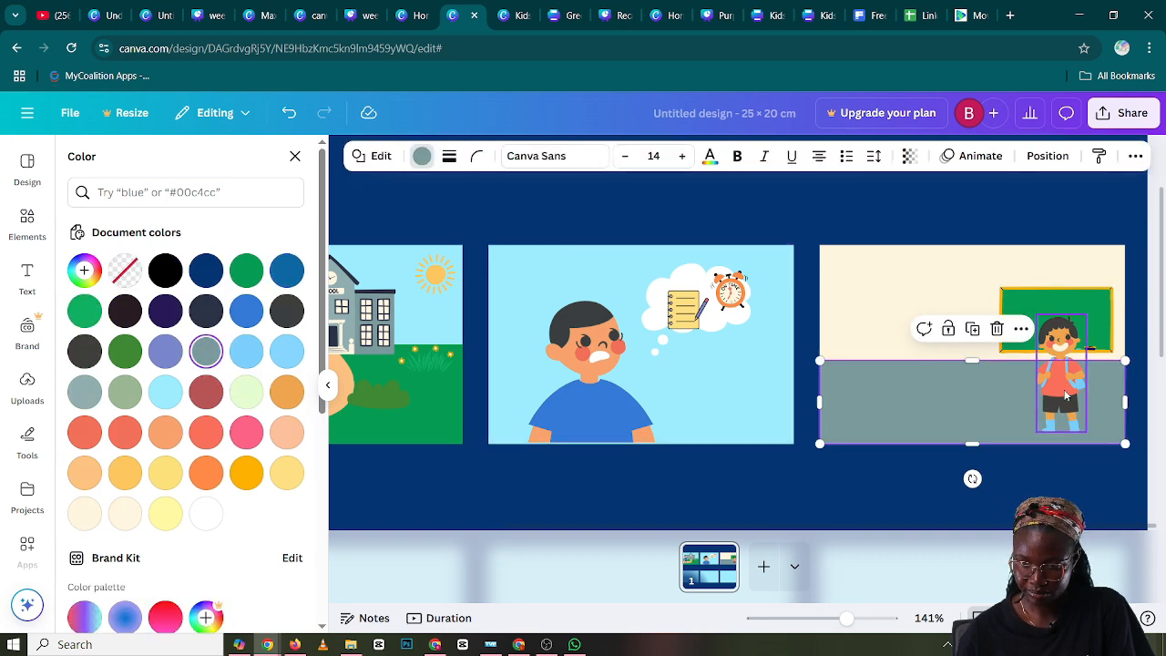
Undo the accidental shift of the grey floor and move the boy slightly down in front of the blackboard
left_click_drag(1072, 397, 1071, 403)
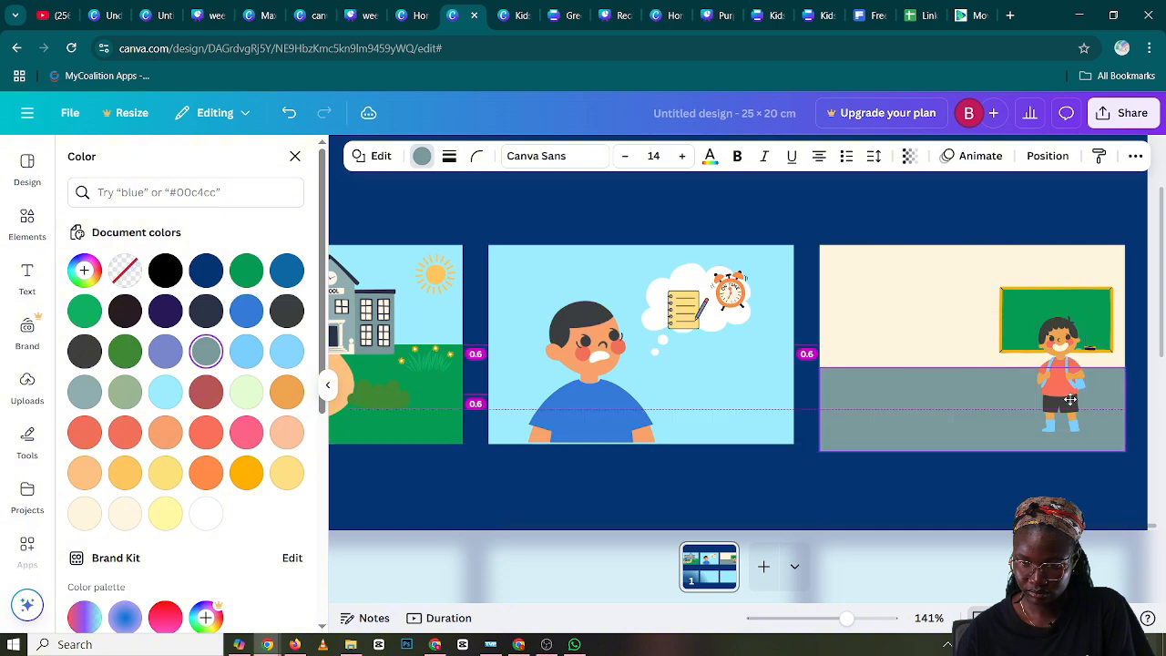
key("ctrl+z")
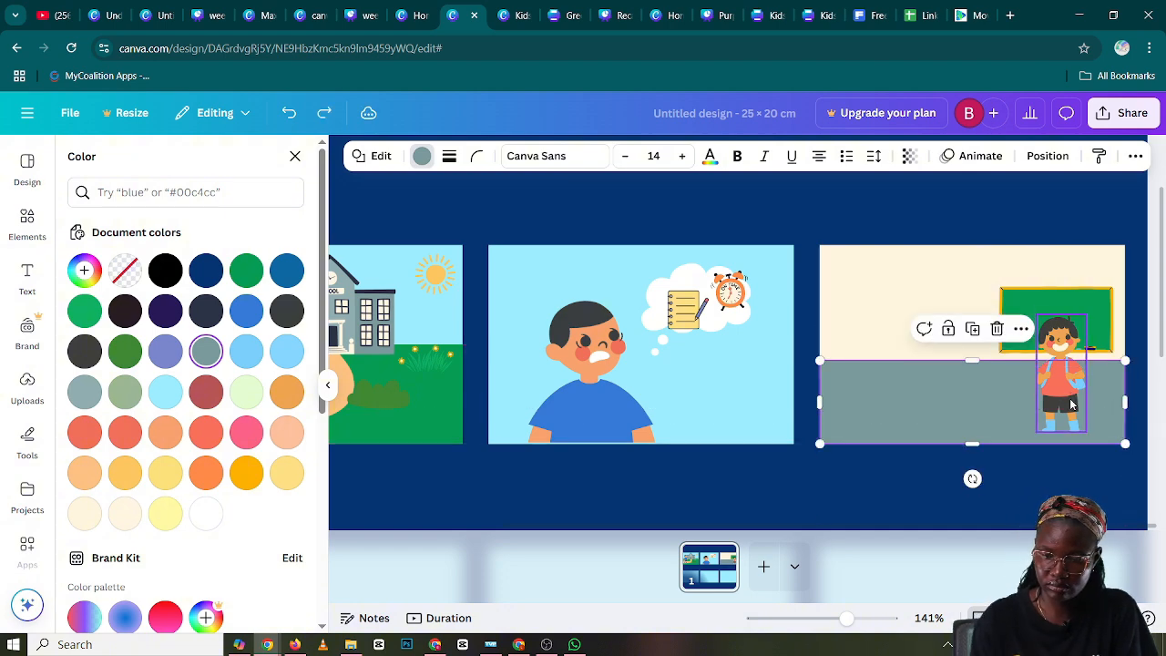
left_click(1072, 403)
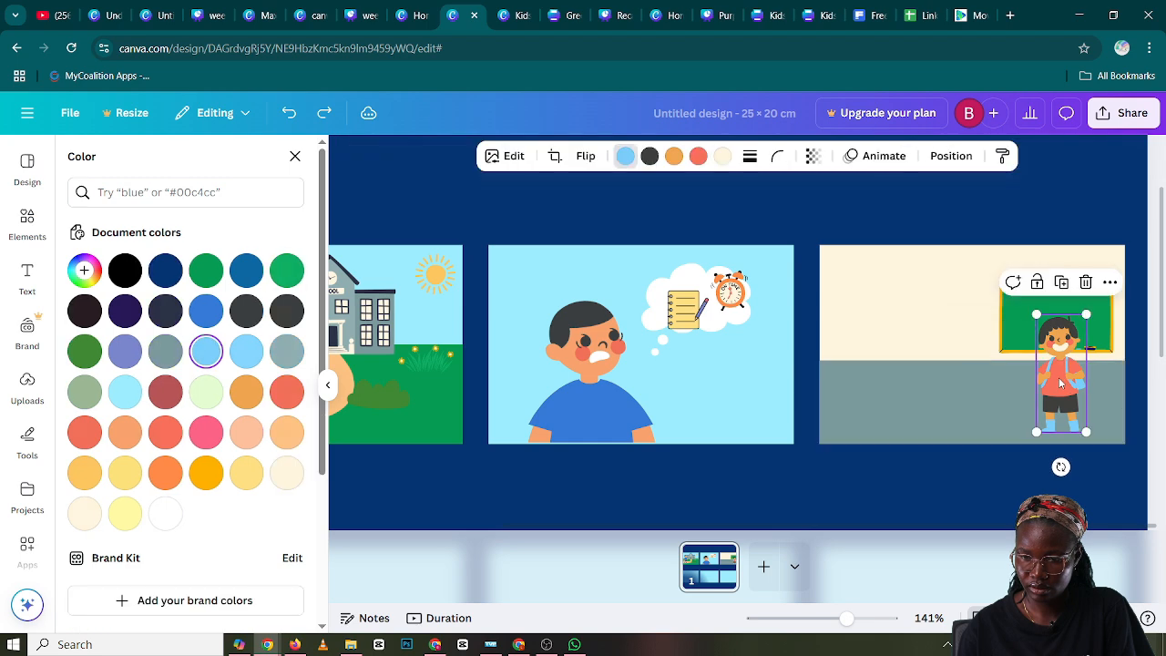
left_click_drag(1058, 377, 1060, 387)
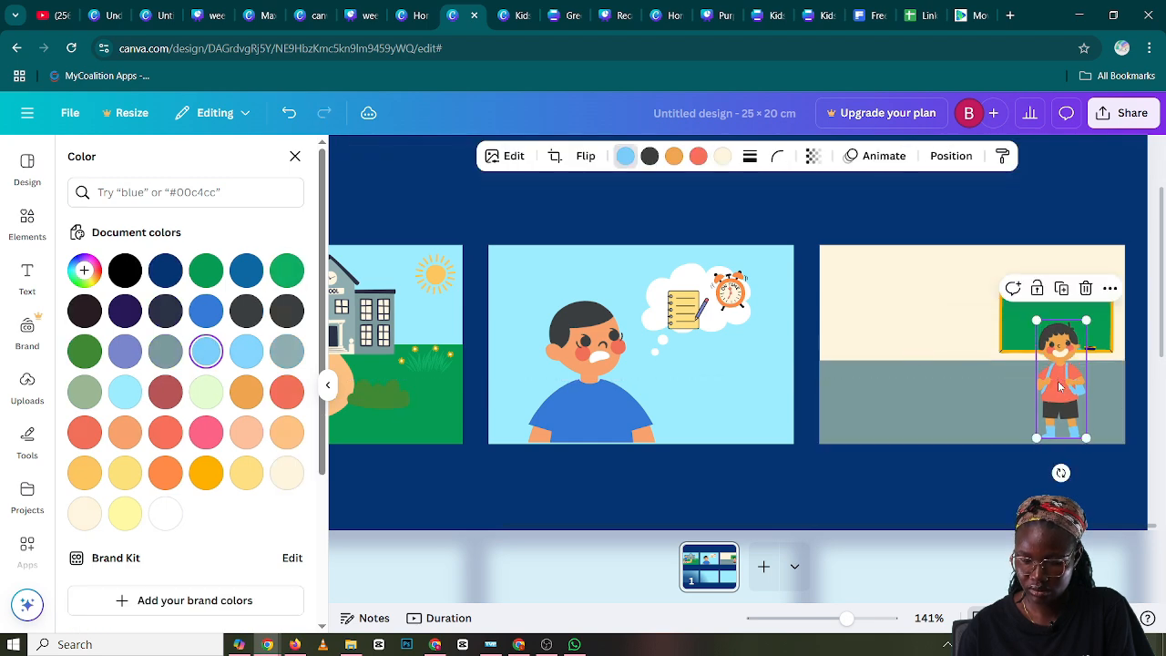
Enlarge the boy in front of the blackboard slightly in the third panel, keeping his feet in place
left_click_drag(1038, 321, 1032, 314)
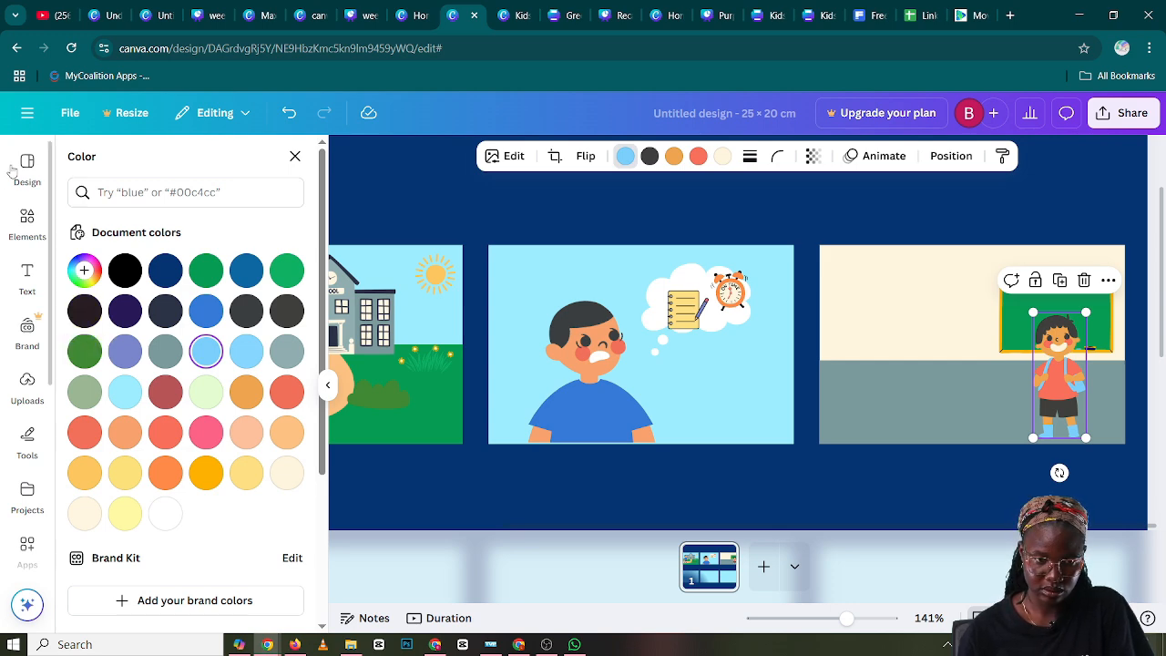
Search the elements for "girl sitting on a chair"
left_click(35, 219)
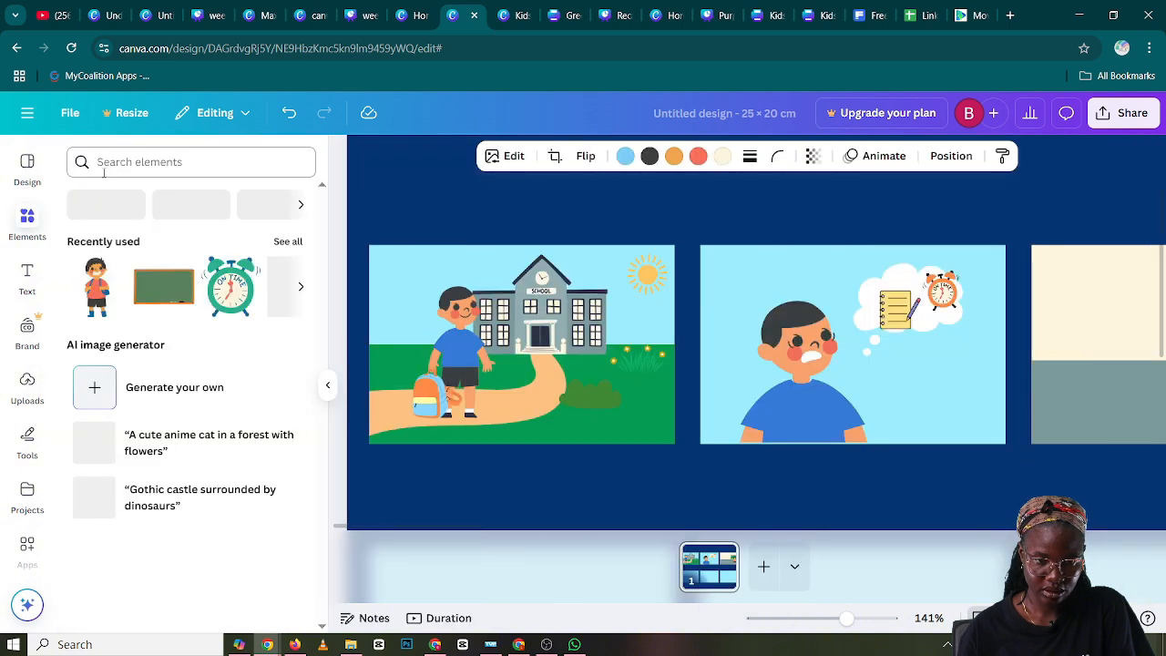
left_click(118, 162)
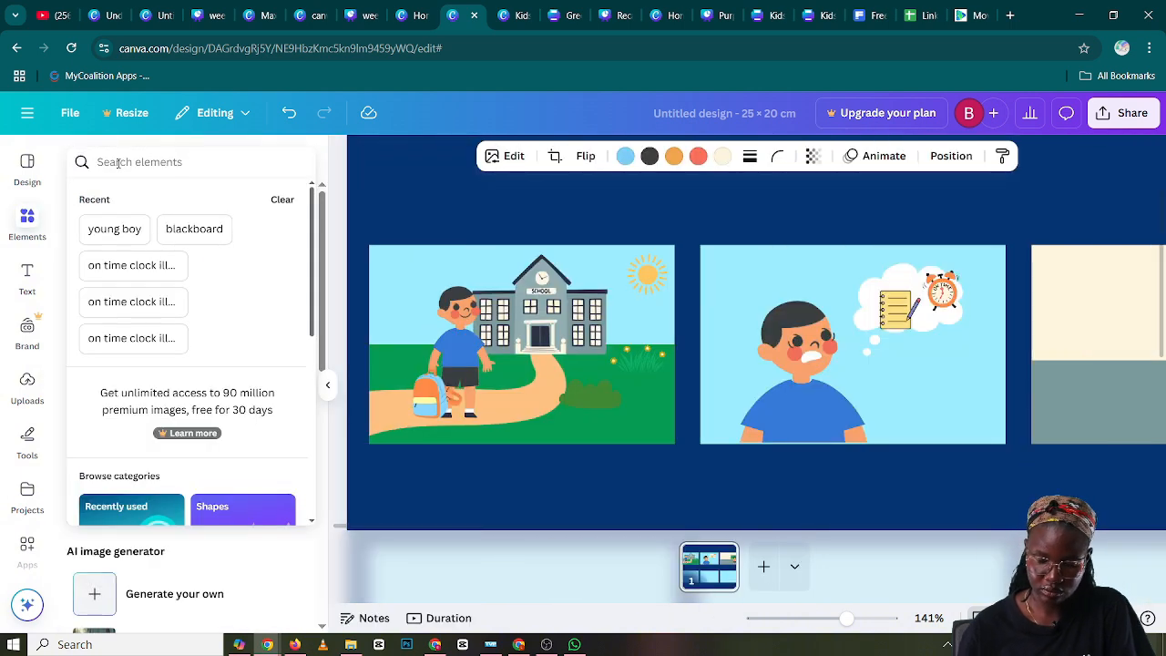
type("gi")
type("rl s")
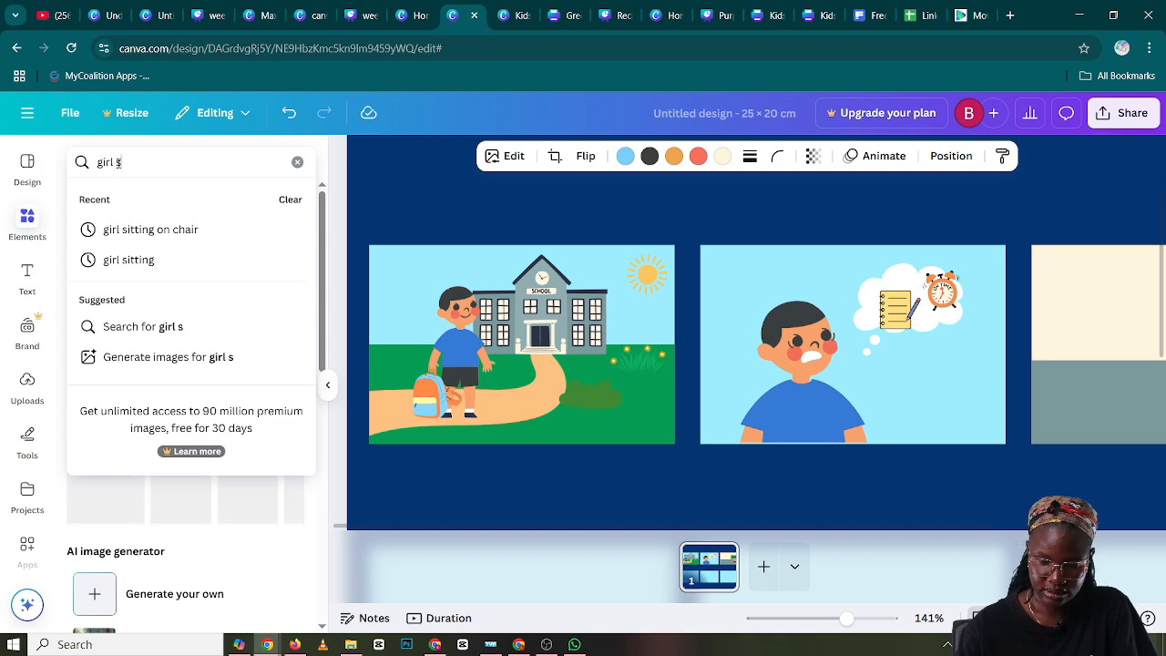
type("itting ")
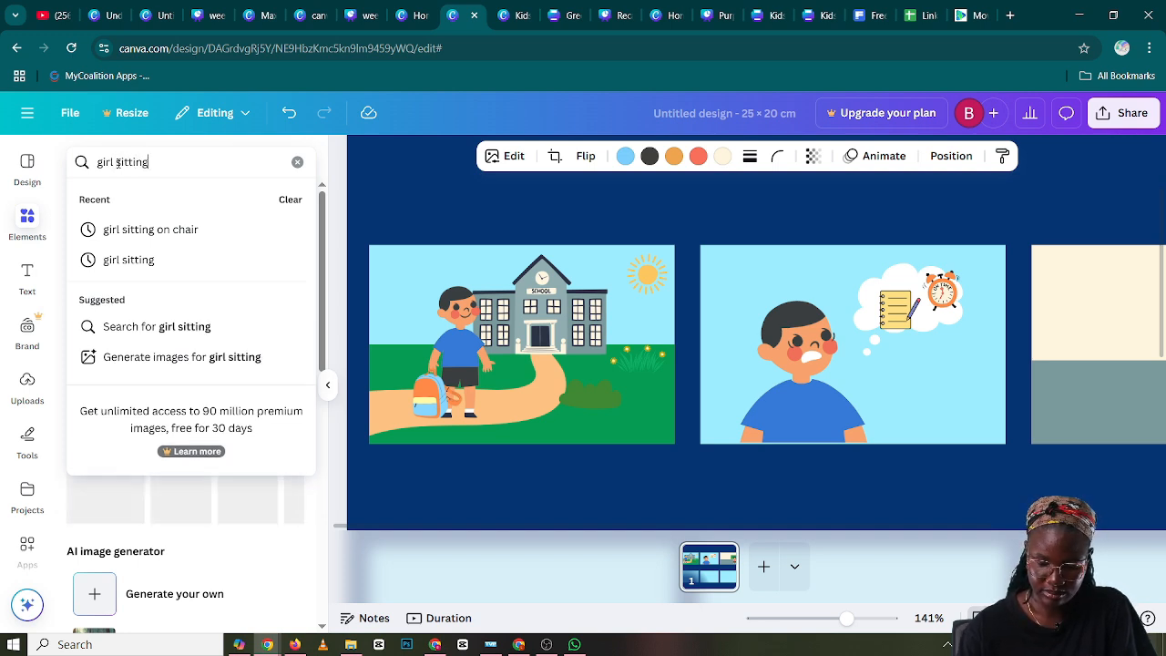
type("on")
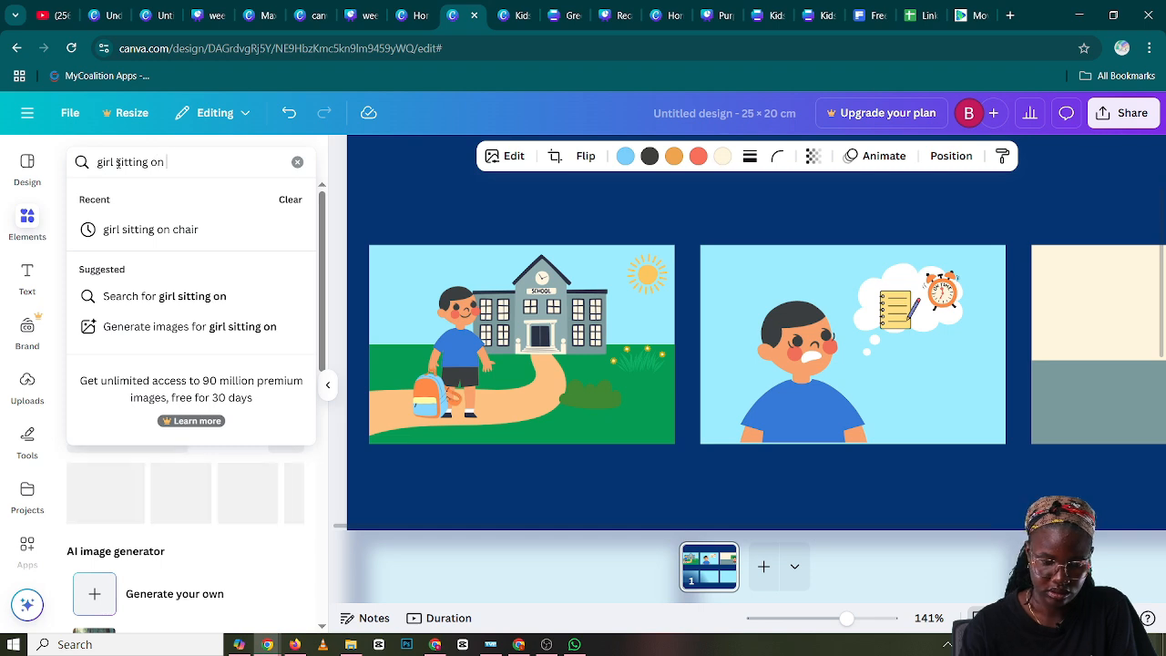
type(" a ch")
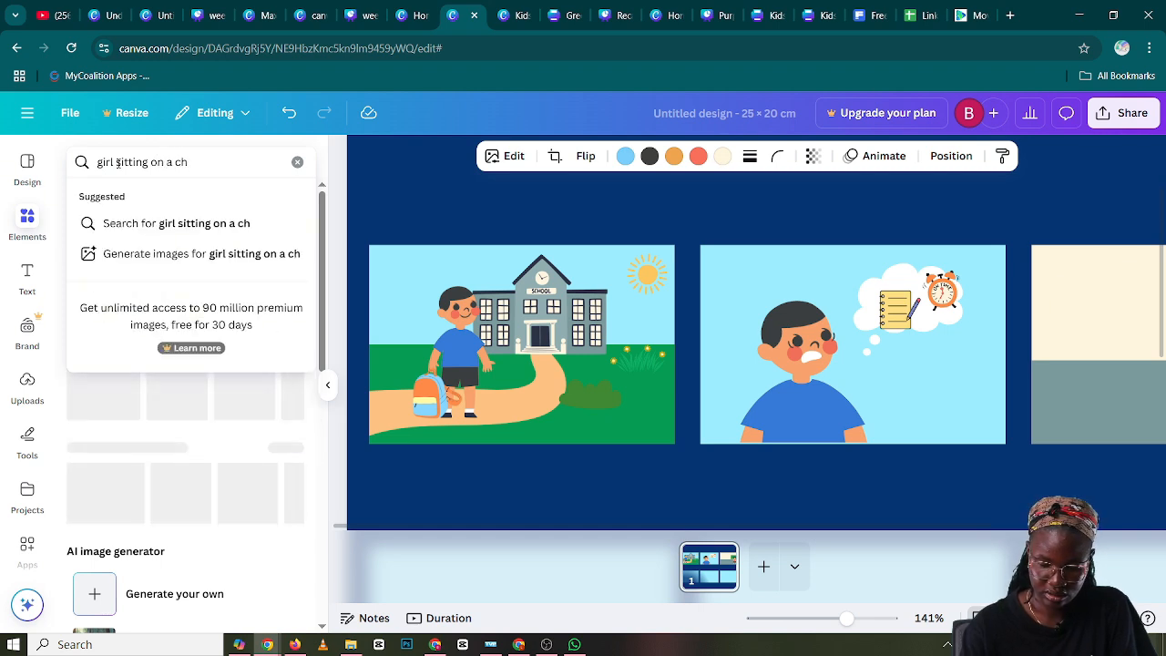
type("a")
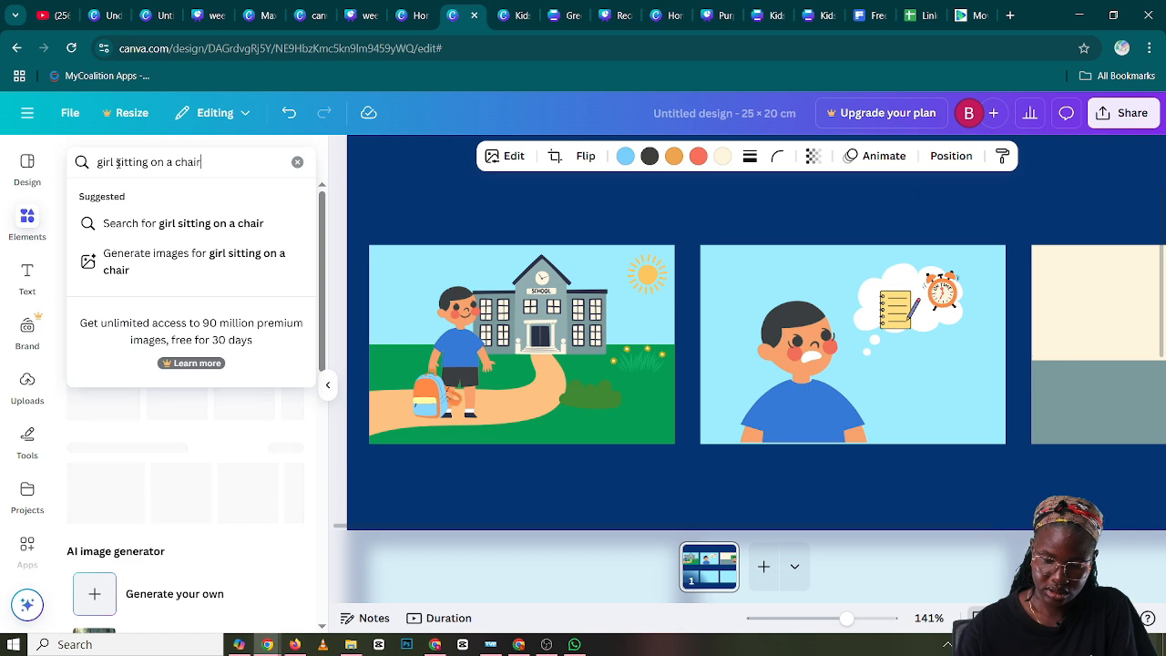
type("ir")
key("Return")
scroll(592, 337, "down", 5)
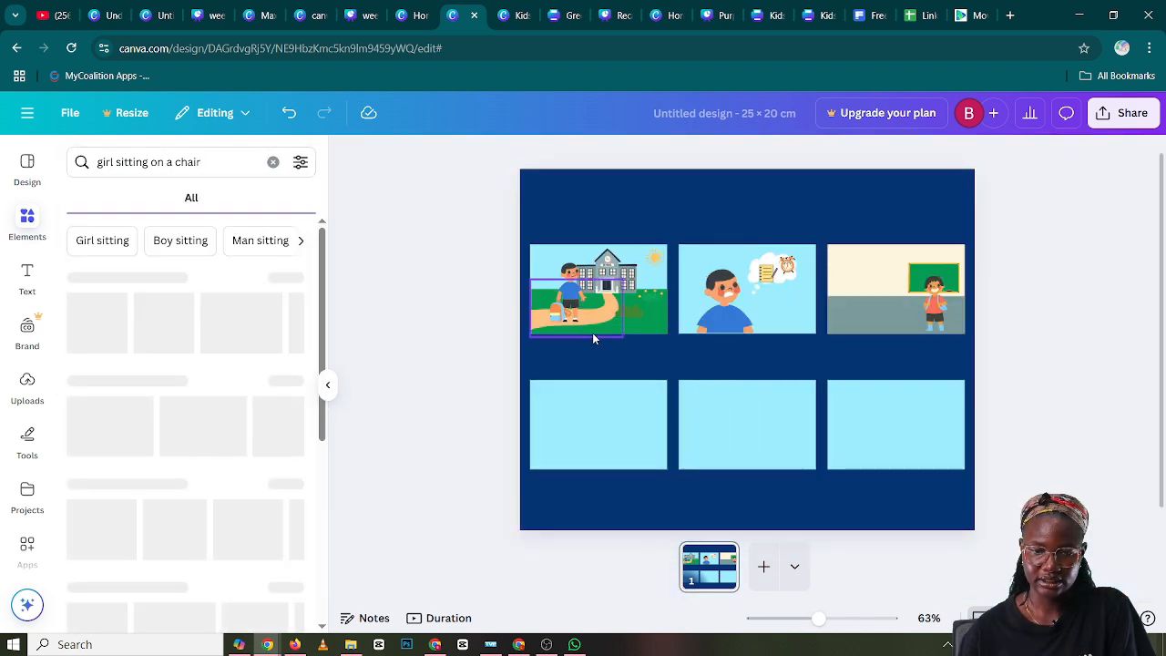
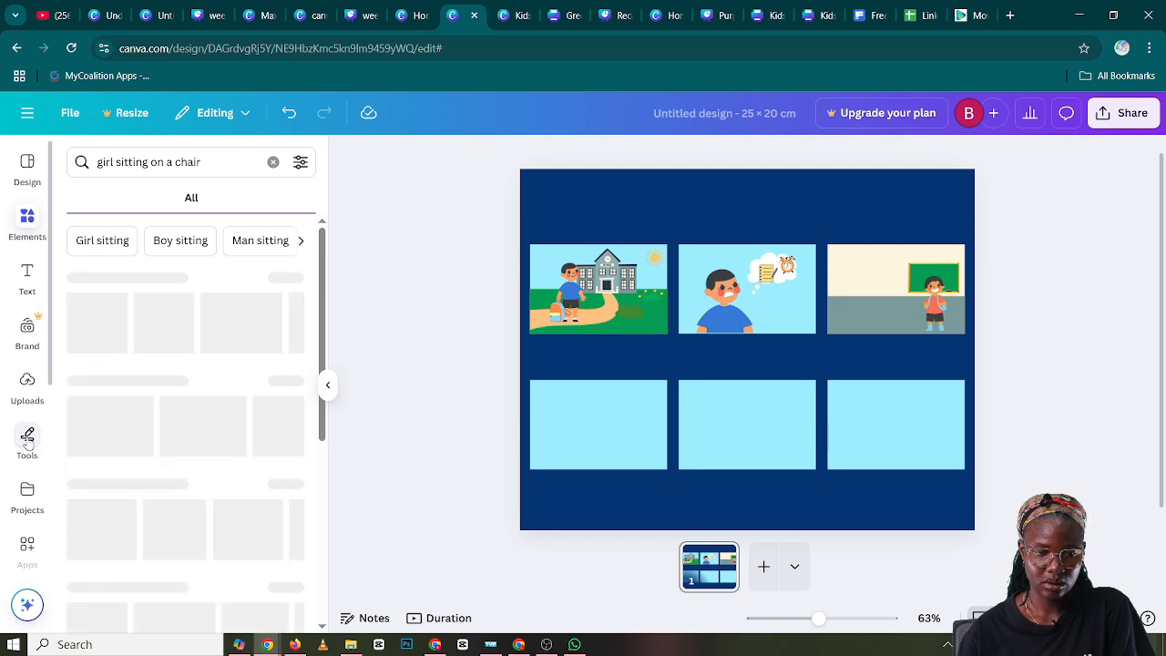
Add a square shape and resize it into a caption box as wide as panel one, overlapping the panel's lower edge
left_click(28, 436)
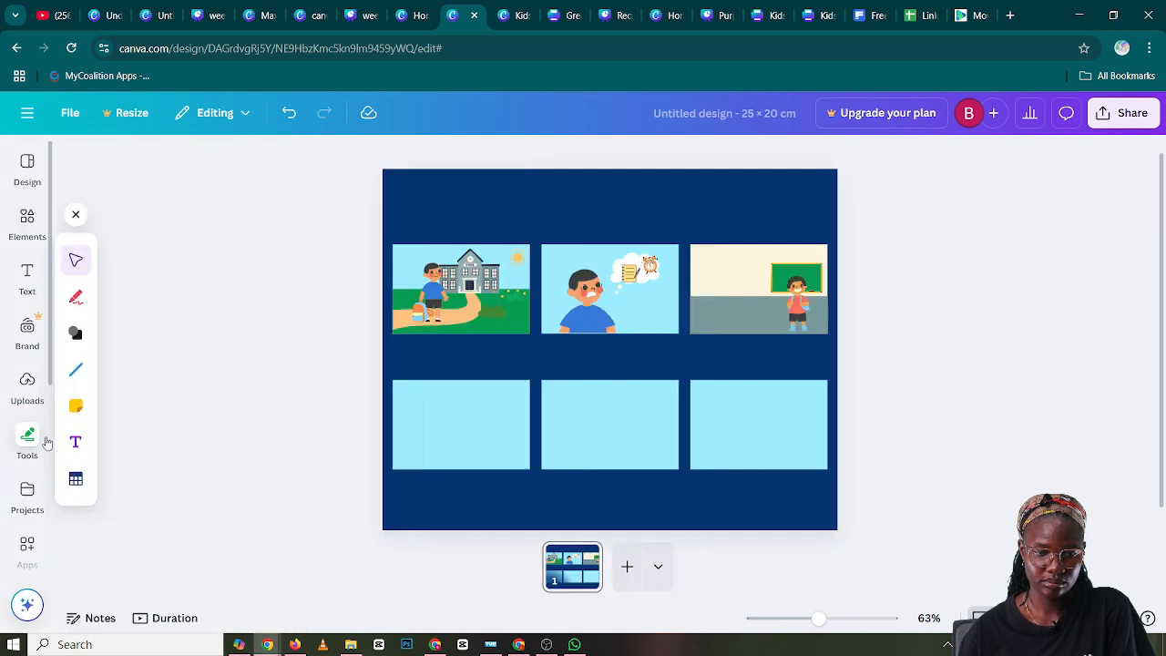
left_click(75, 334)
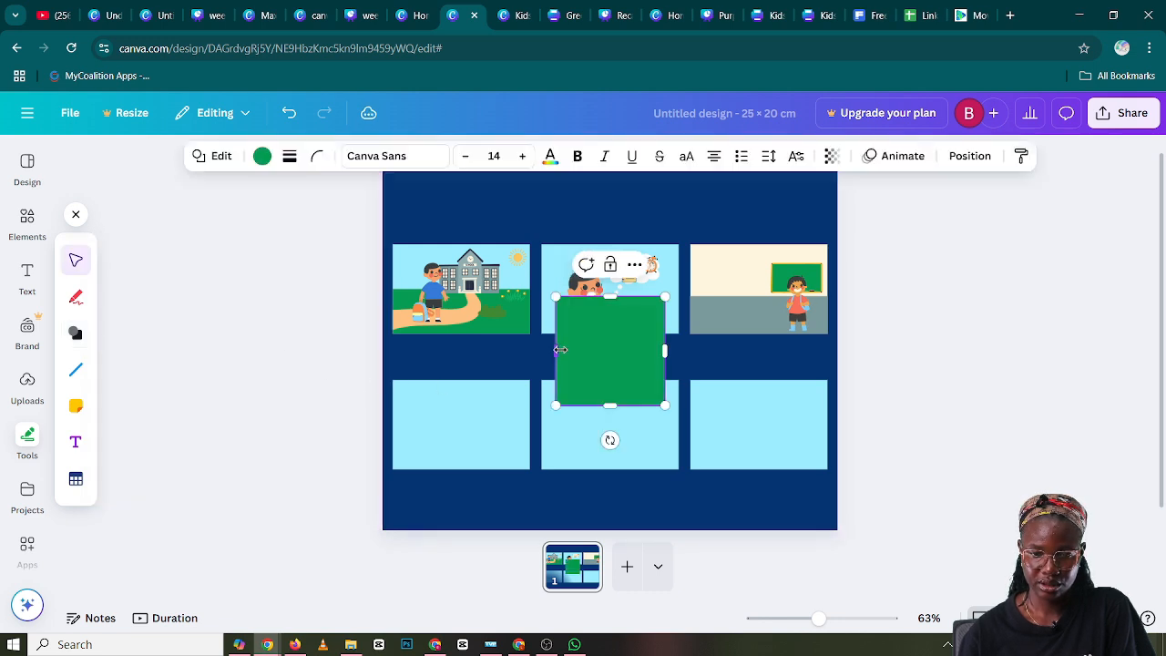
left_click_drag(558, 350, 464, 362)
left_click(339, 379)
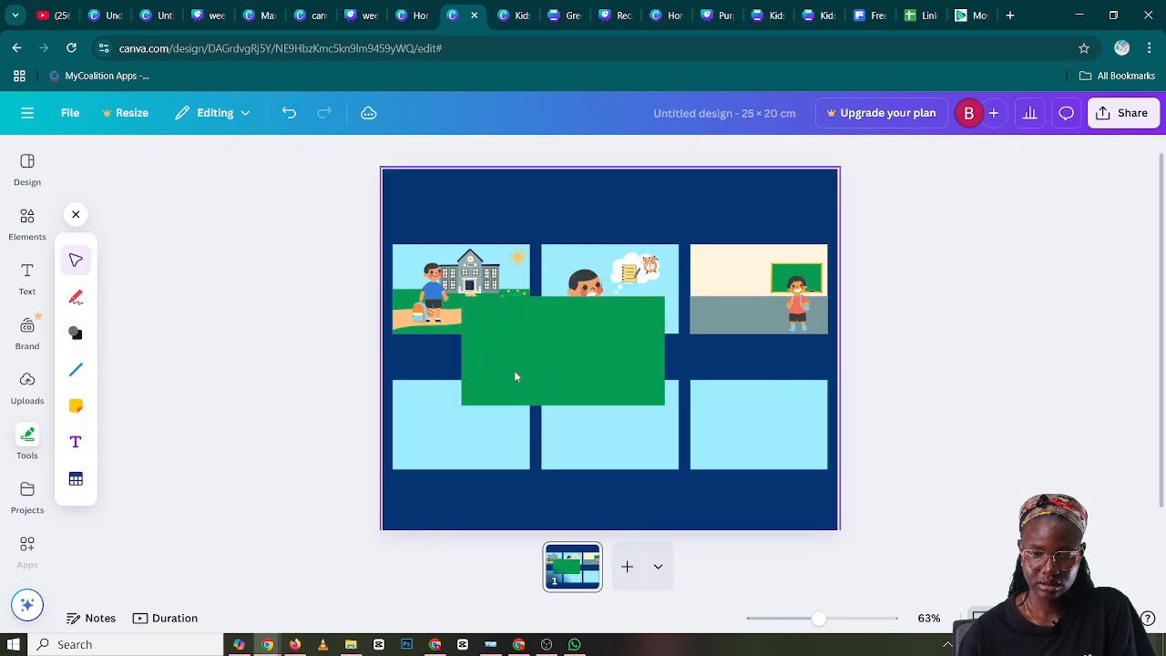
left_click_drag(580, 363, 510, 374)
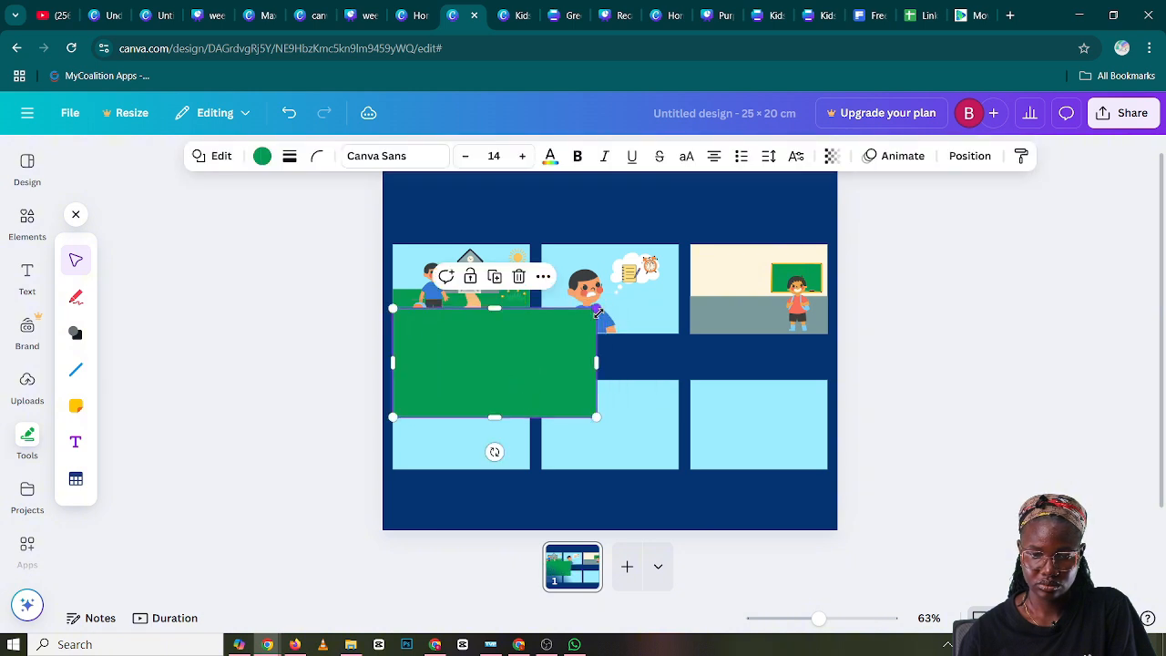
left_click_drag(596, 311, 513, 346)
left_click_drag(492, 389, 530, 364)
left_click_drag(465, 397, 469, 374)
left_click(331, 372)
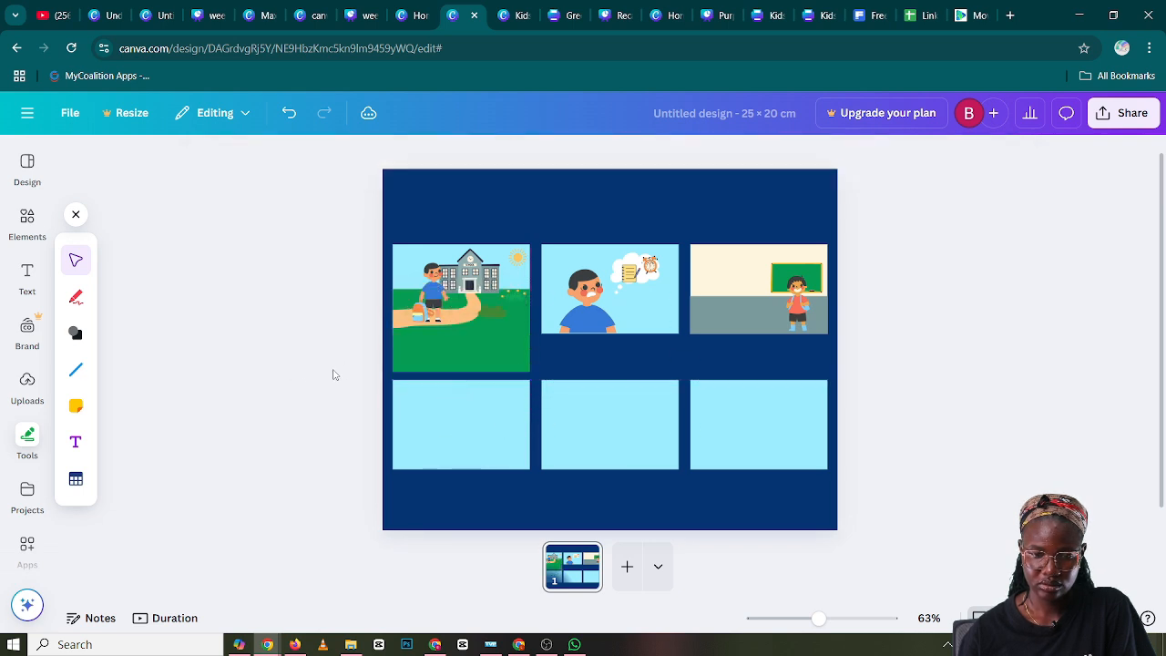
Change the caption box under the first panel to white
left_click(450, 357)
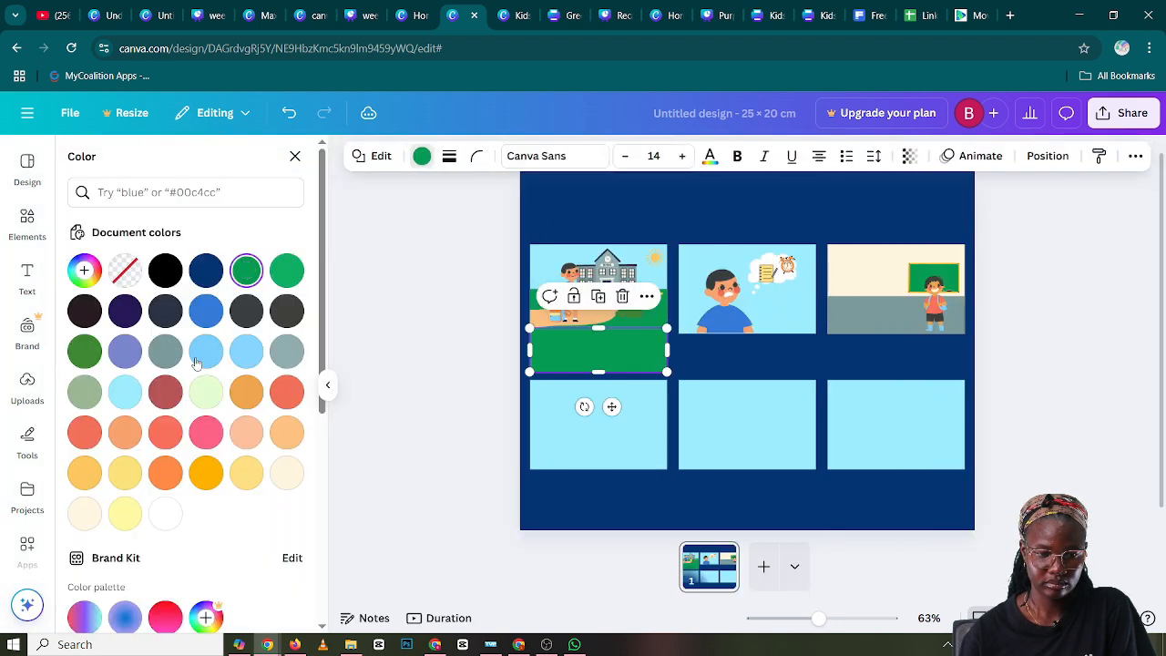
left_click(165, 513)
left_click(328, 385)
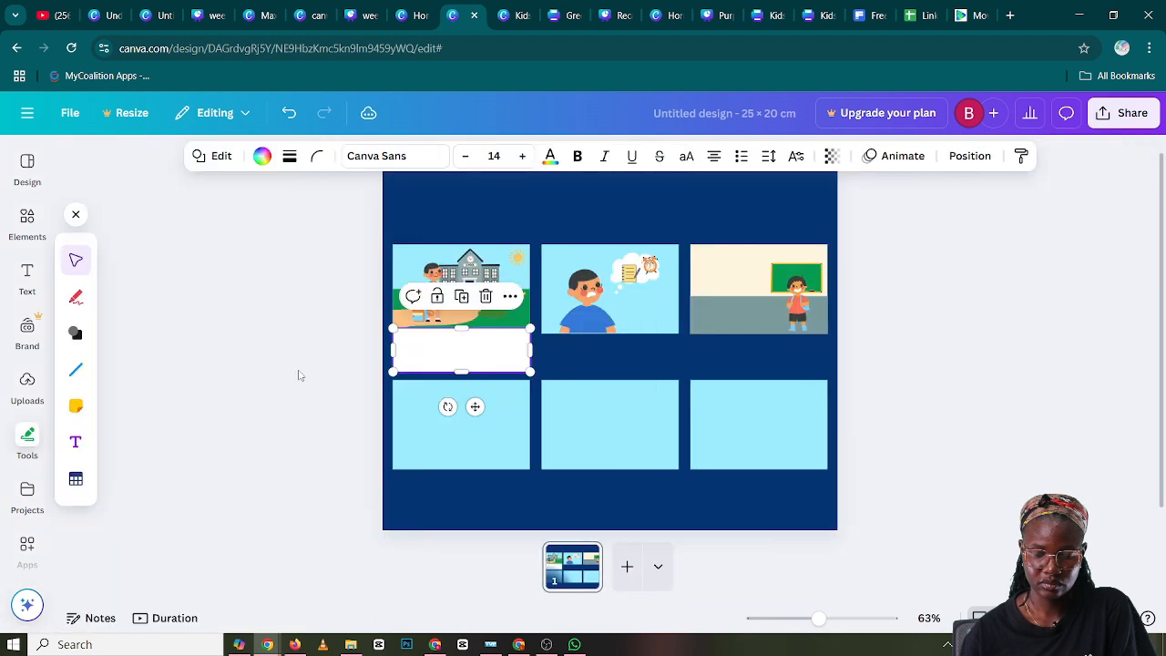
left_click(300, 375)
Duplicate the white caption box under panels two and three, aligning each copy with its panel's width and the first box's height
left_click(483, 342)
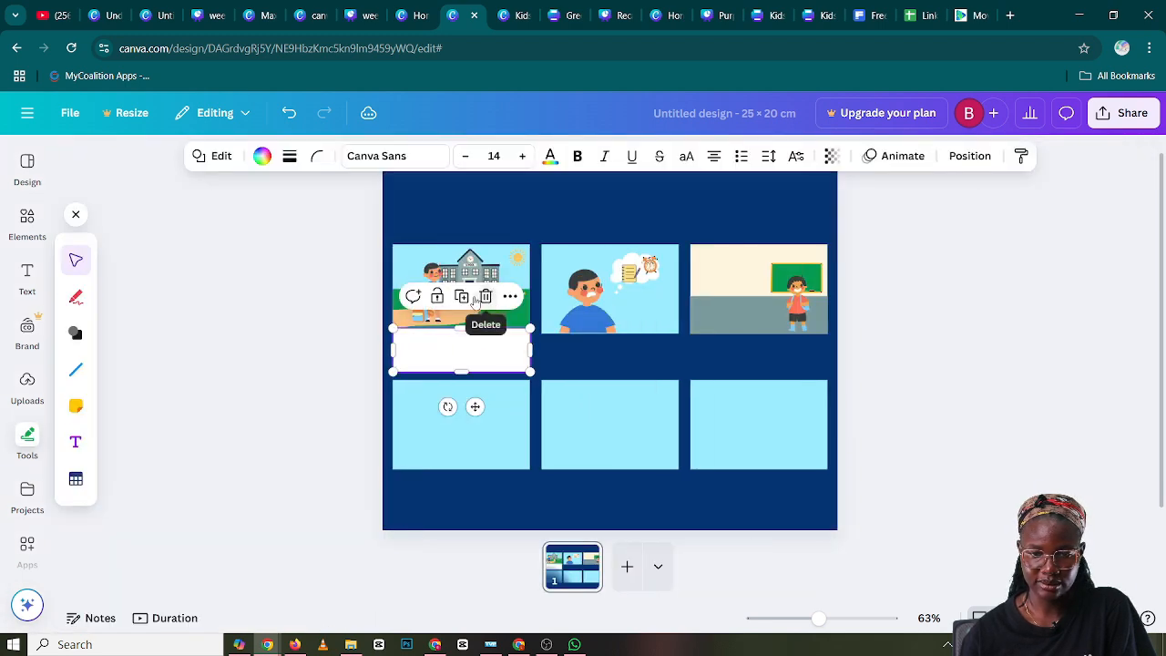
left_click_drag(463, 359, 612, 363)
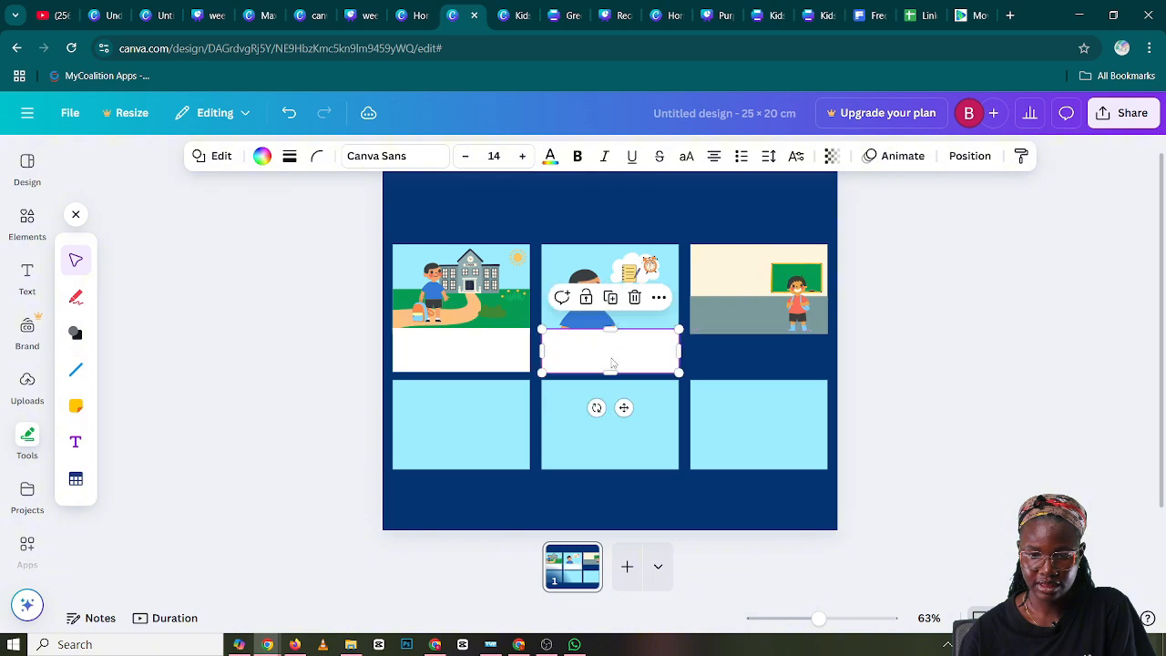
left_click(610, 298)
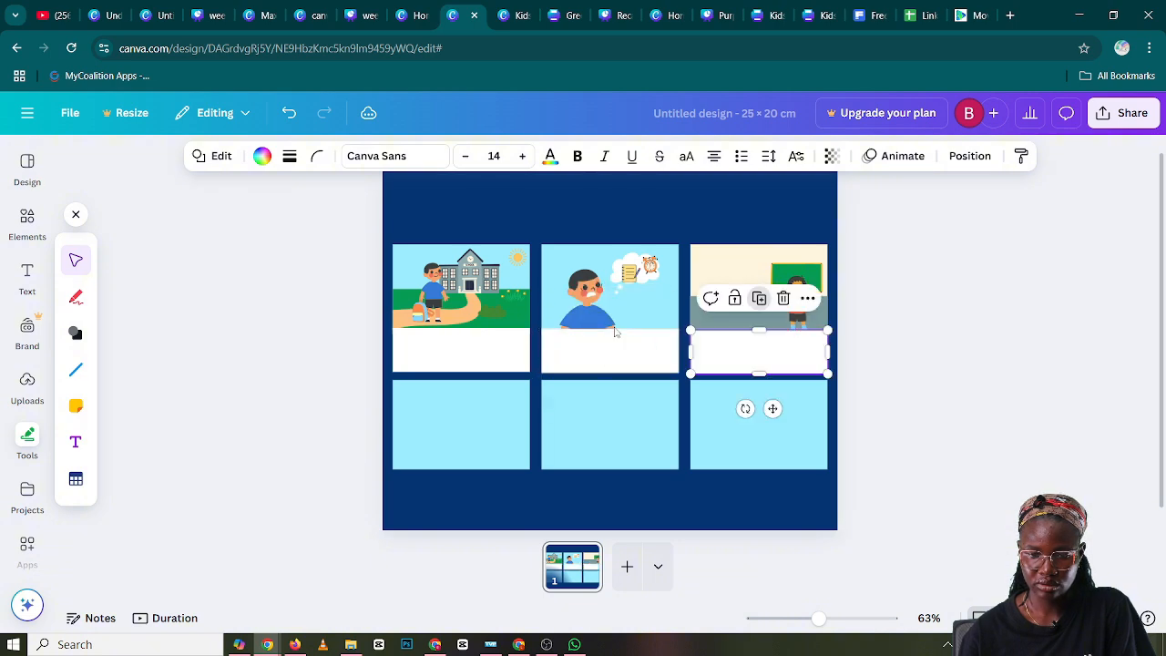
mouse_move(755, 362)
left_mouse_down()
mouse_move(746, 357)
mouse_move(757, 351)
left_mouse_up()
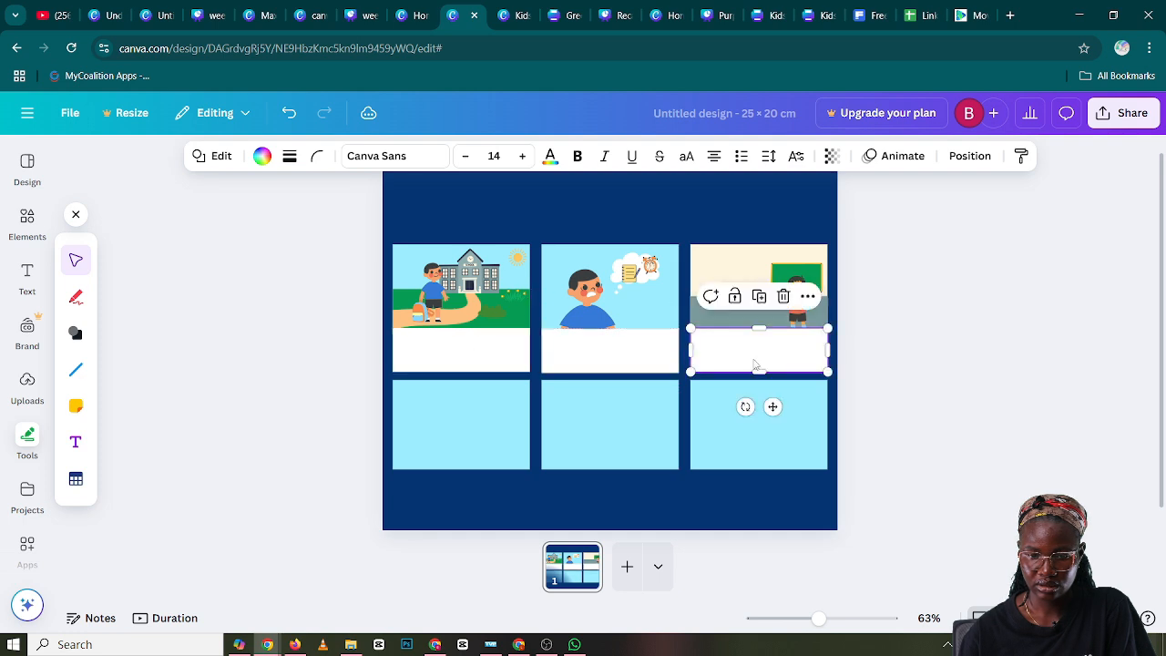
Move panel one's white caption box to the lower edge of panel four and duplicate it under panels five and six
left_click(503, 365)
left_click_drag(503, 364, 503, 498)
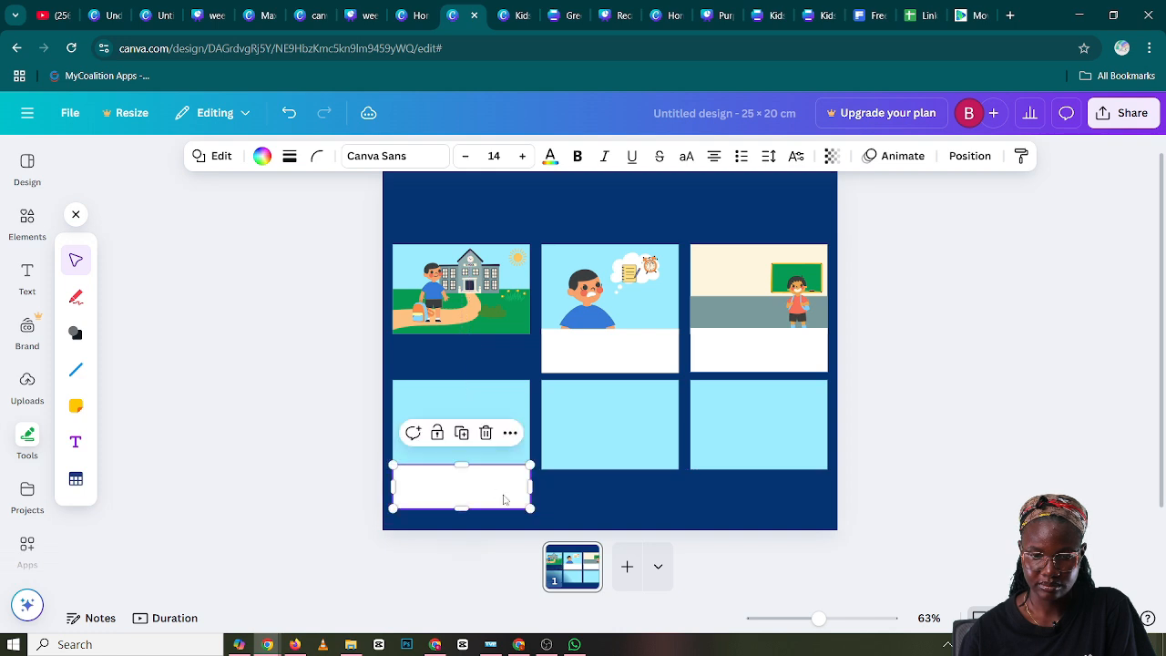
left_click(461, 432)
left_click_drag(513, 492, 650, 498)
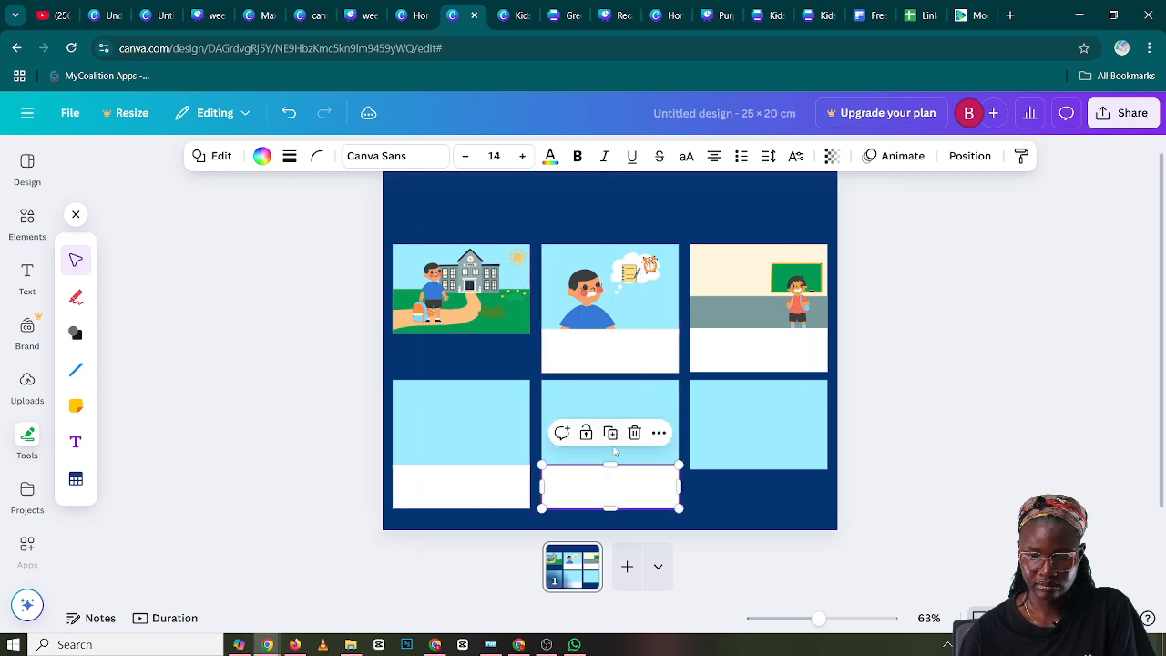
left_click(609, 433)
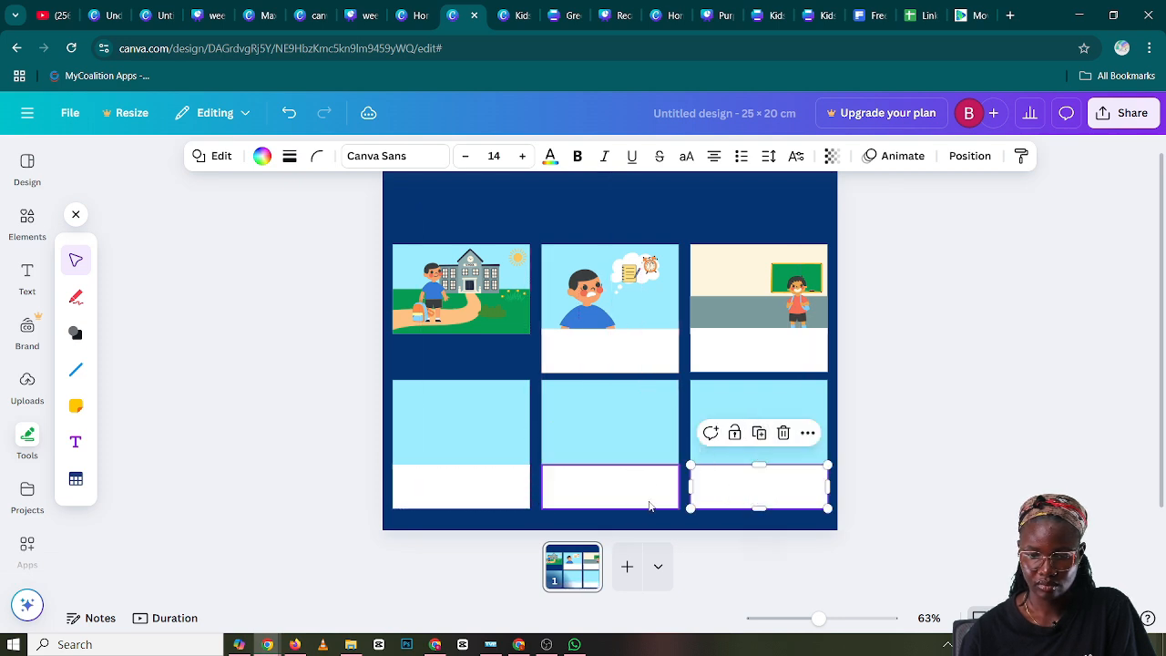
left_click(924, 474)
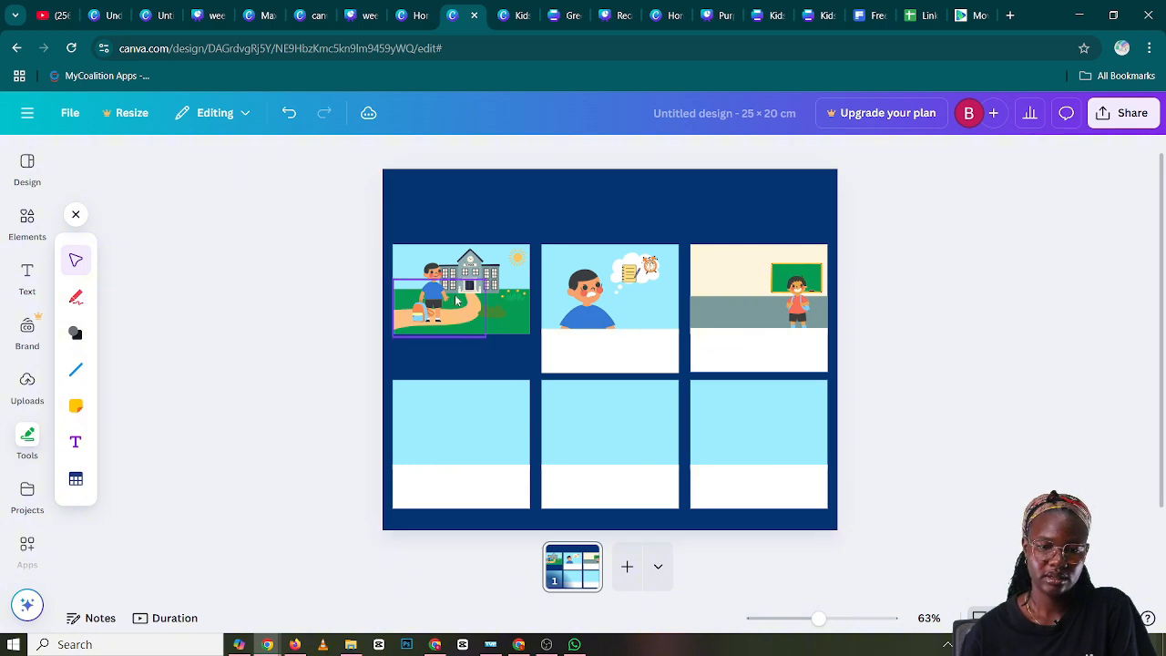
Rerun the elements search for "girl sitting on a chair"
left_click(32, 236)
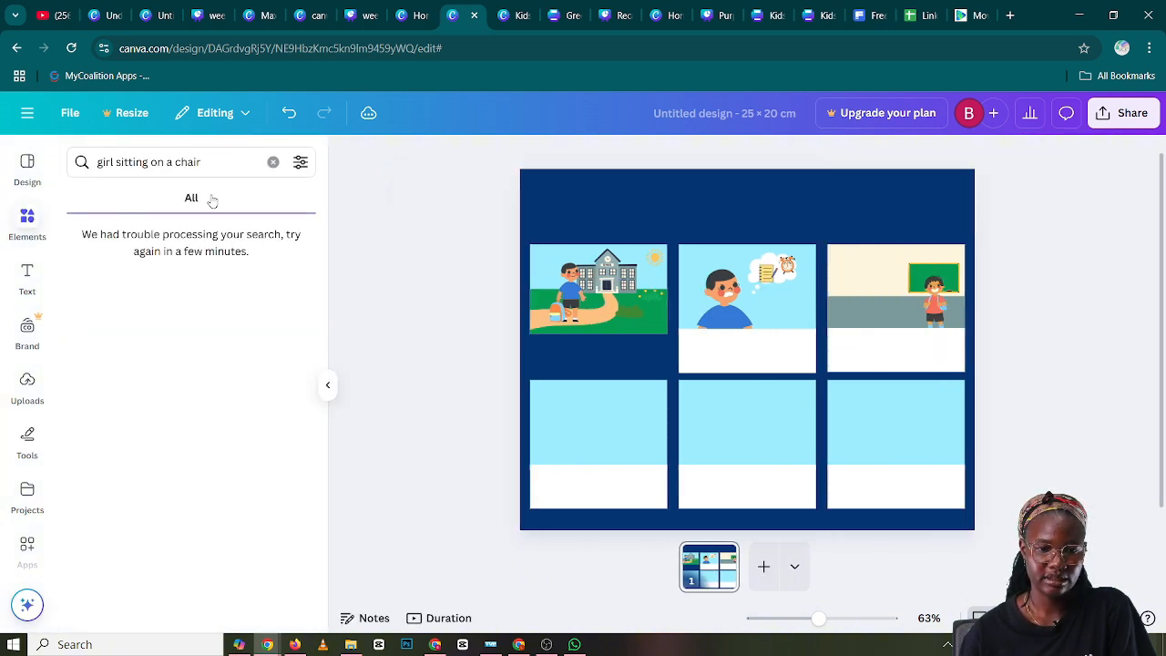
left_click(209, 162)
key("Return")
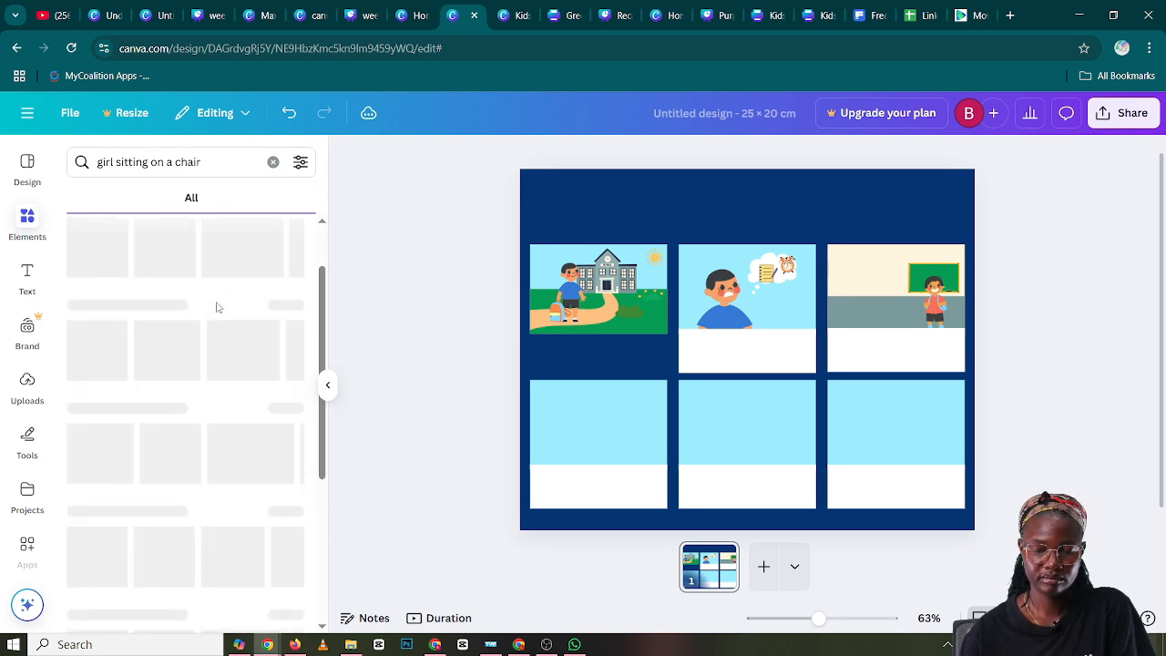
Duplicate panel four's white caption box and place the copy over the lower edge of panel one
left_click(625, 484)
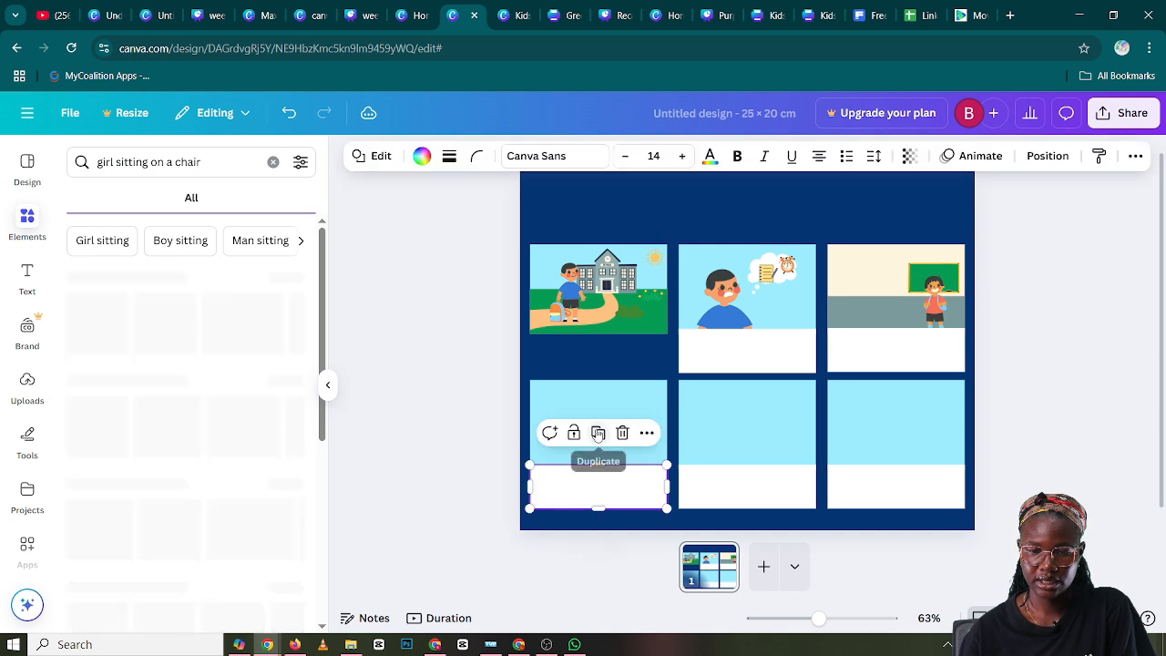
left_click_drag(625, 491, 616, 345)
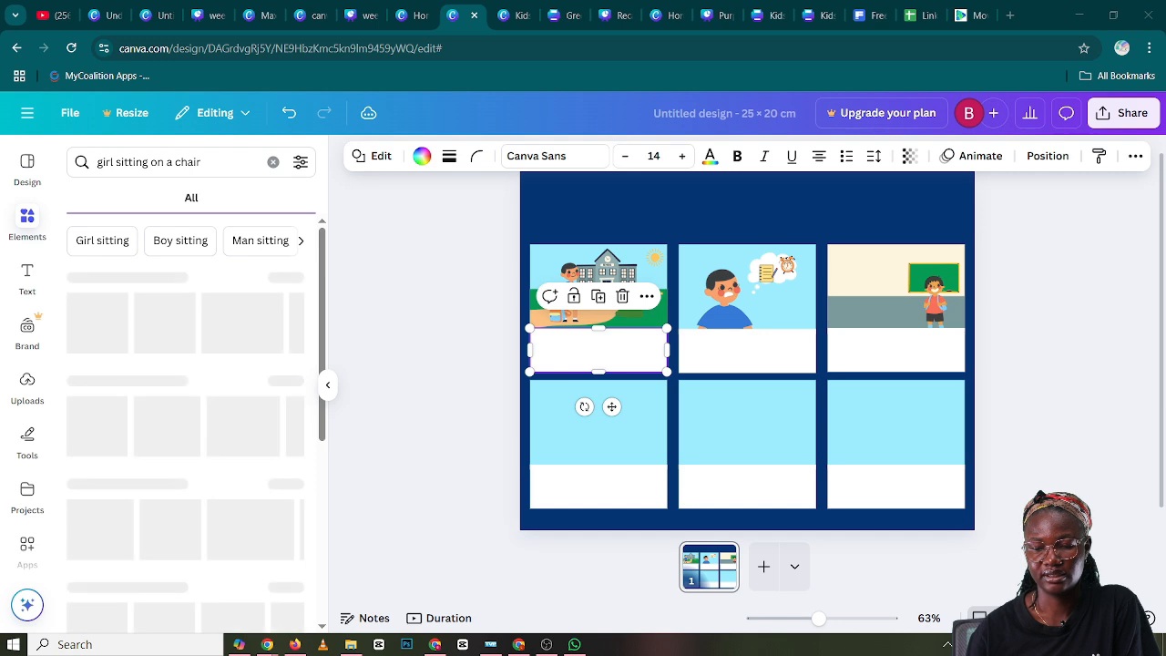
Shrink the boy slightly in panel three and add the red-haired girl on a green chair beside him, scaled to about his height
left_click(941, 310)
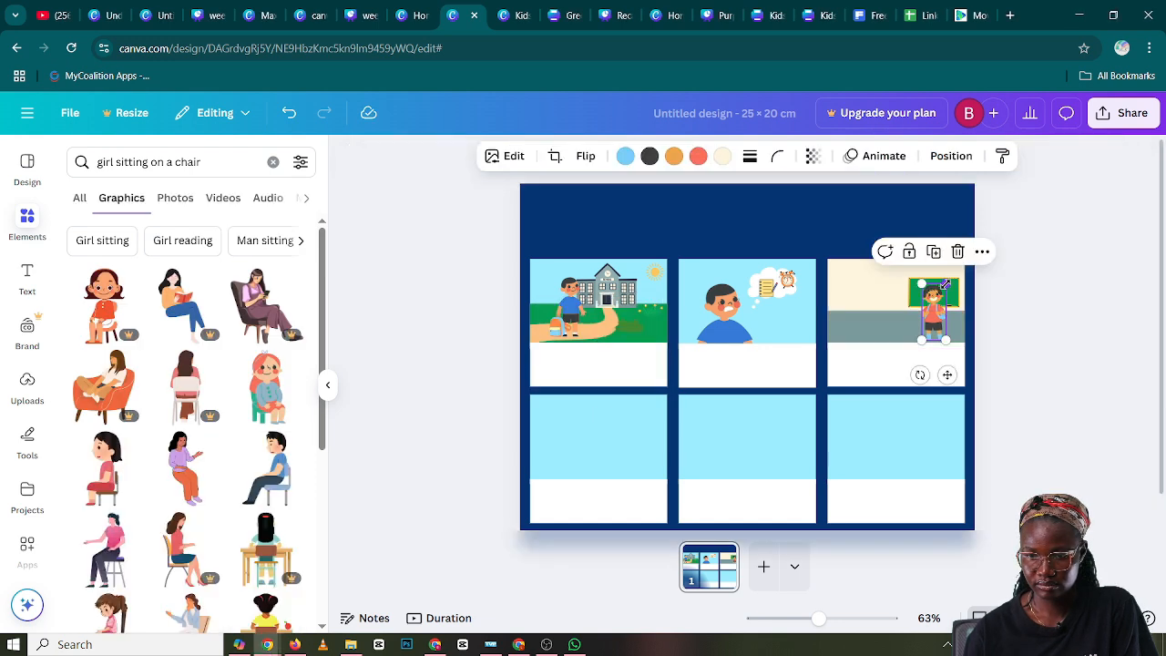
left_click_drag(946, 285, 945, 287)
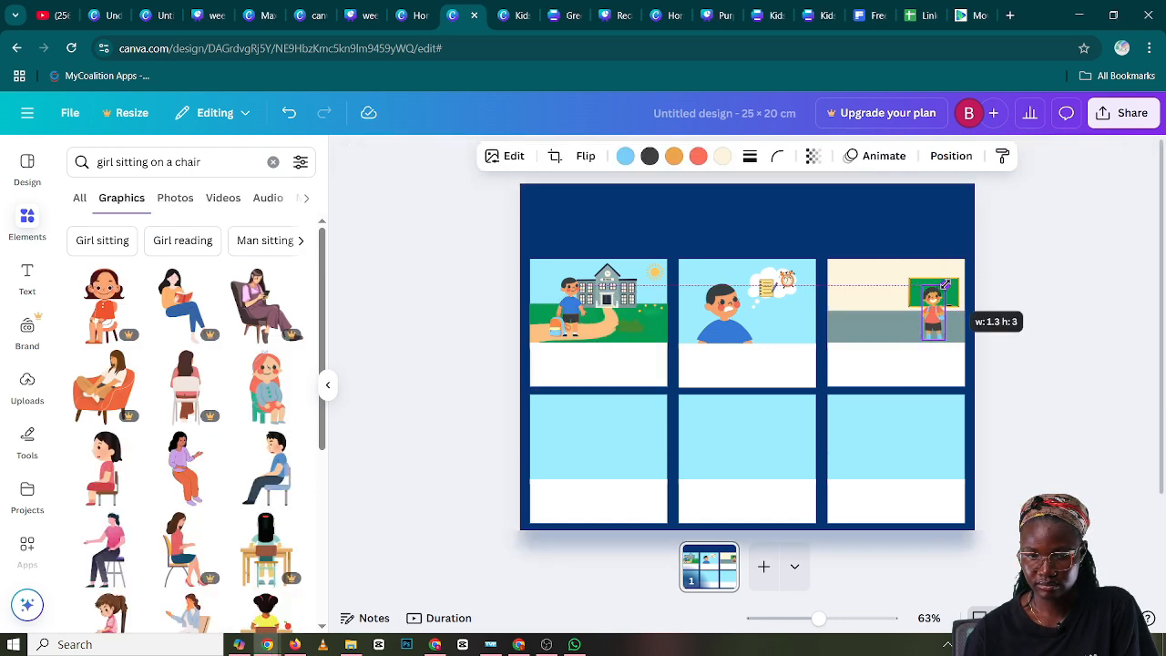
left_click(263, 396)
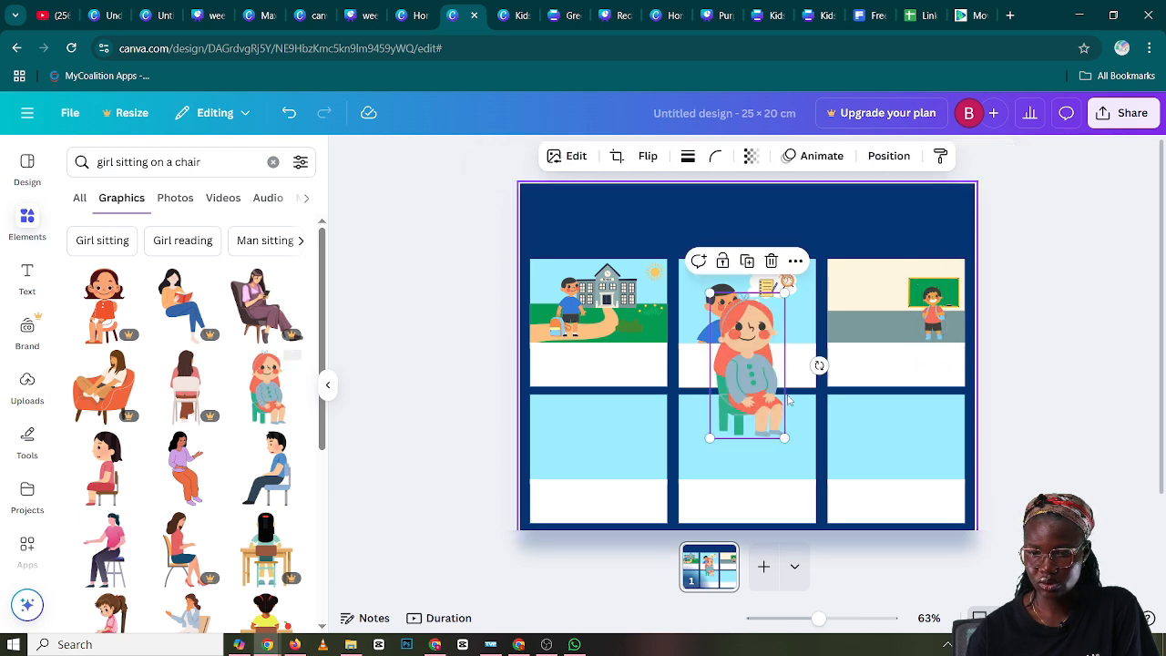
left_click_drag(785, 292, 895, 314)
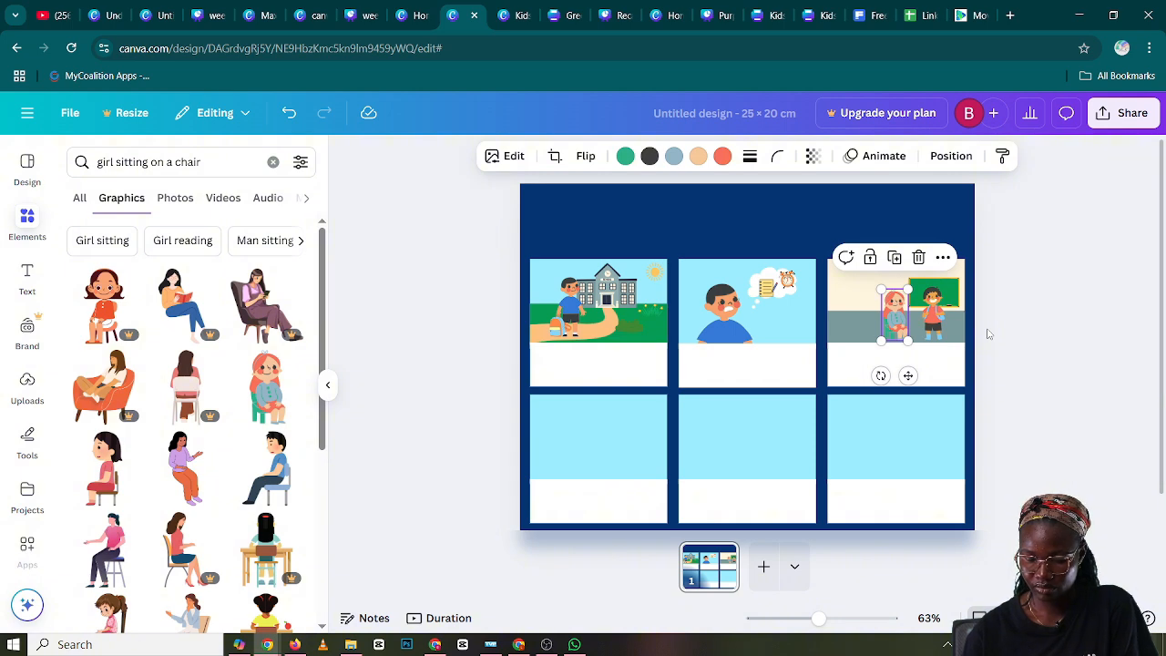
Try black for the seated girl's blue-grey sweater and undo the color change
left_click(673, 161)
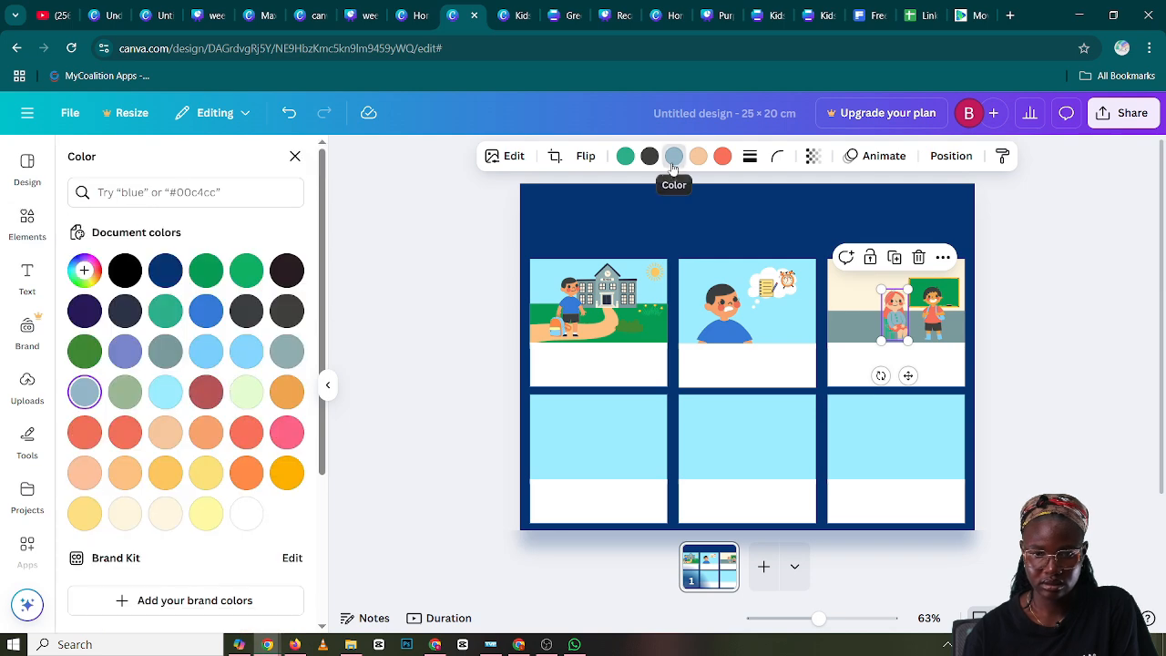
left_click(125, 272)
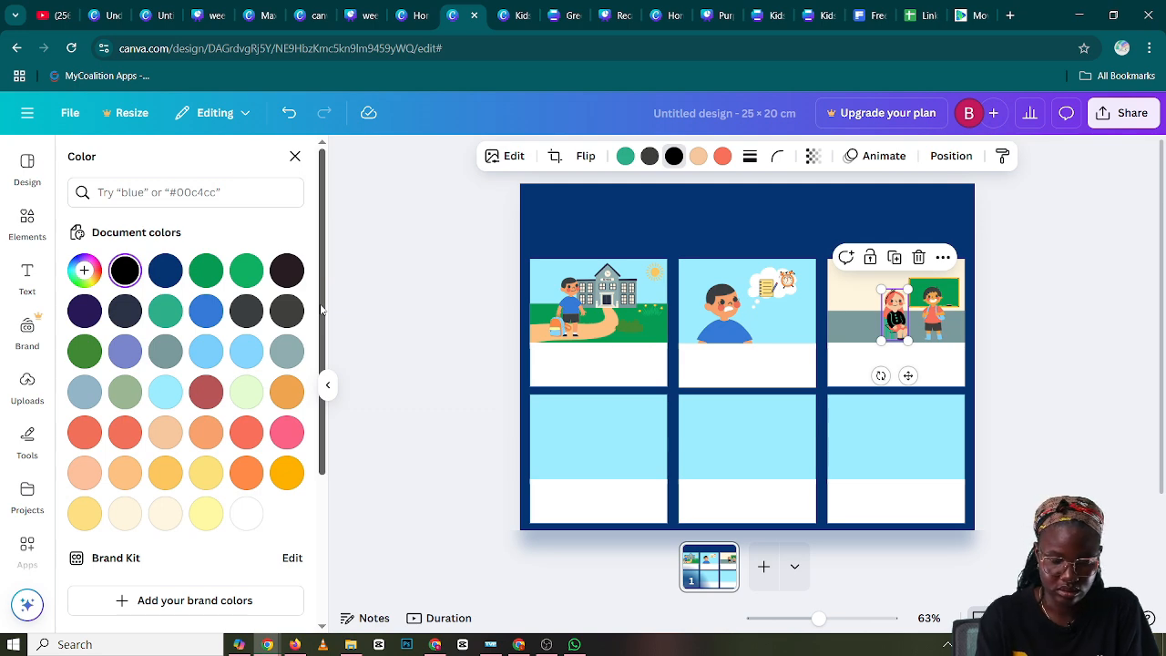
key("ctrl+z")
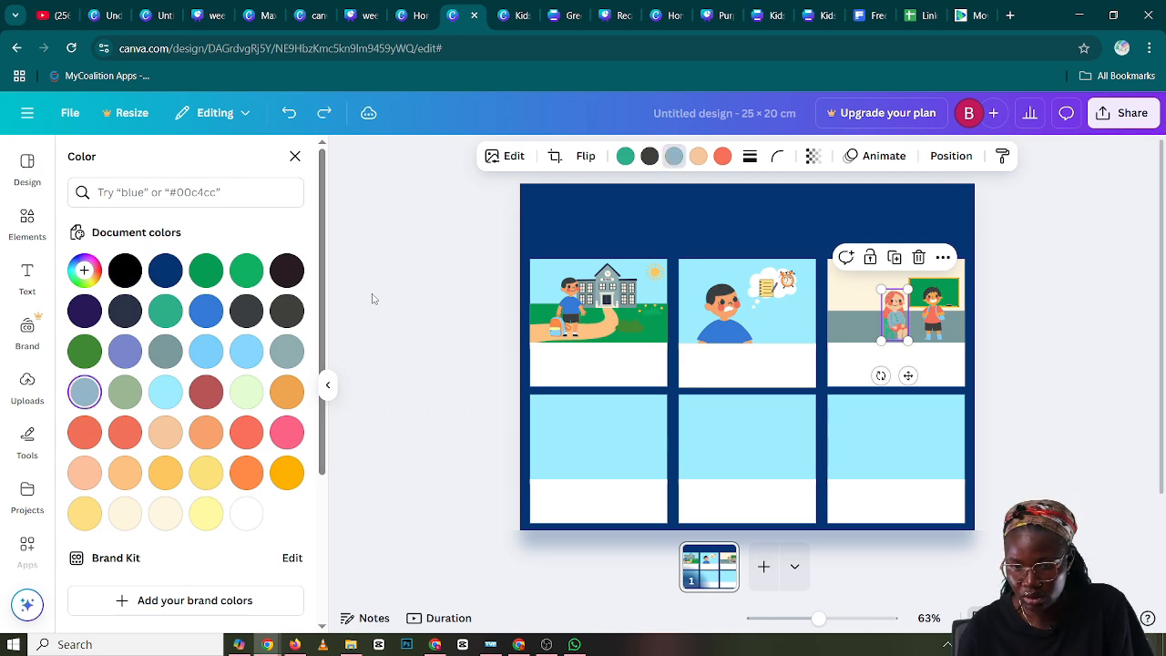
Change the green of the seated girl's chair to the dark document color #281c22
left_click(625, 156)
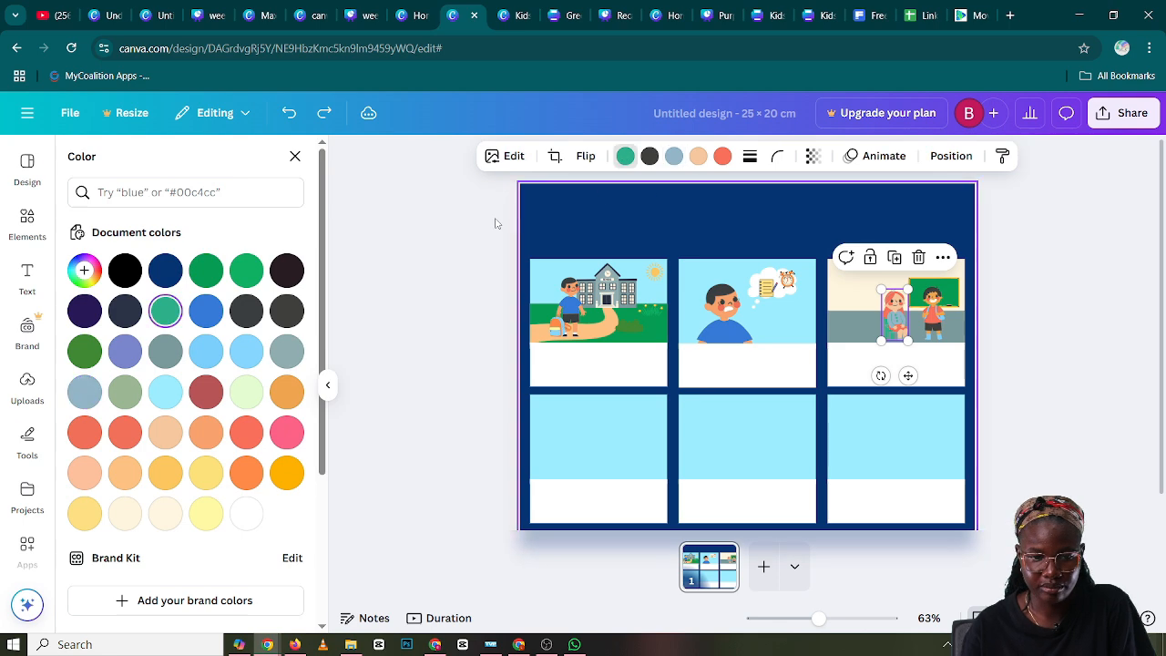
left_click(281, 283)
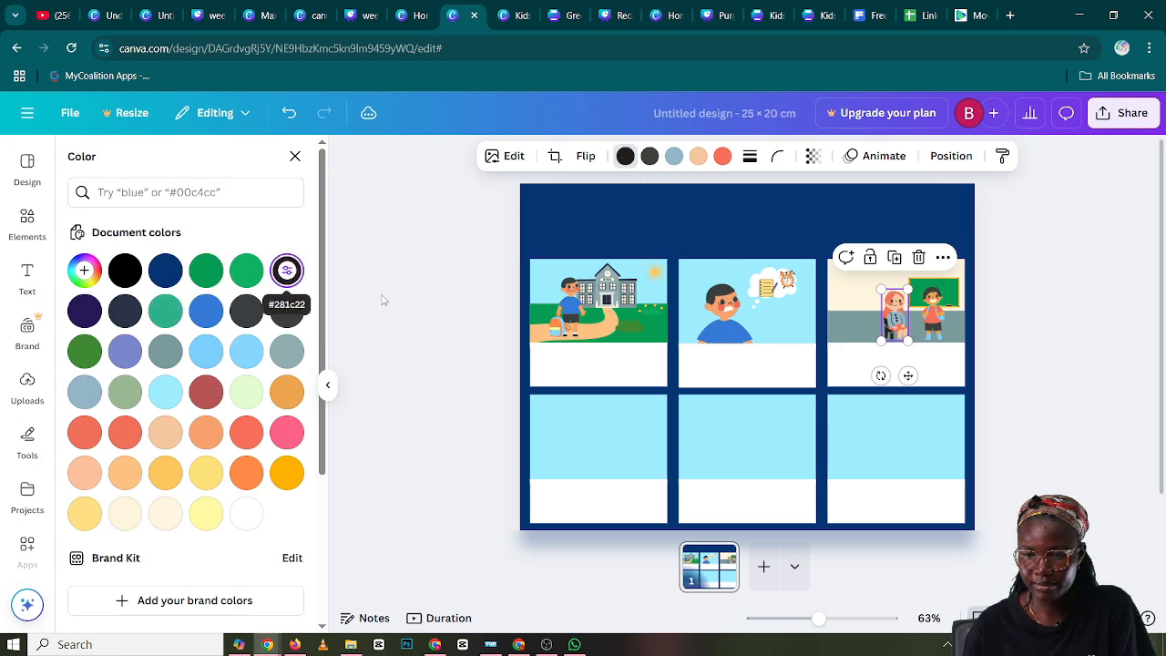
key("Escape")
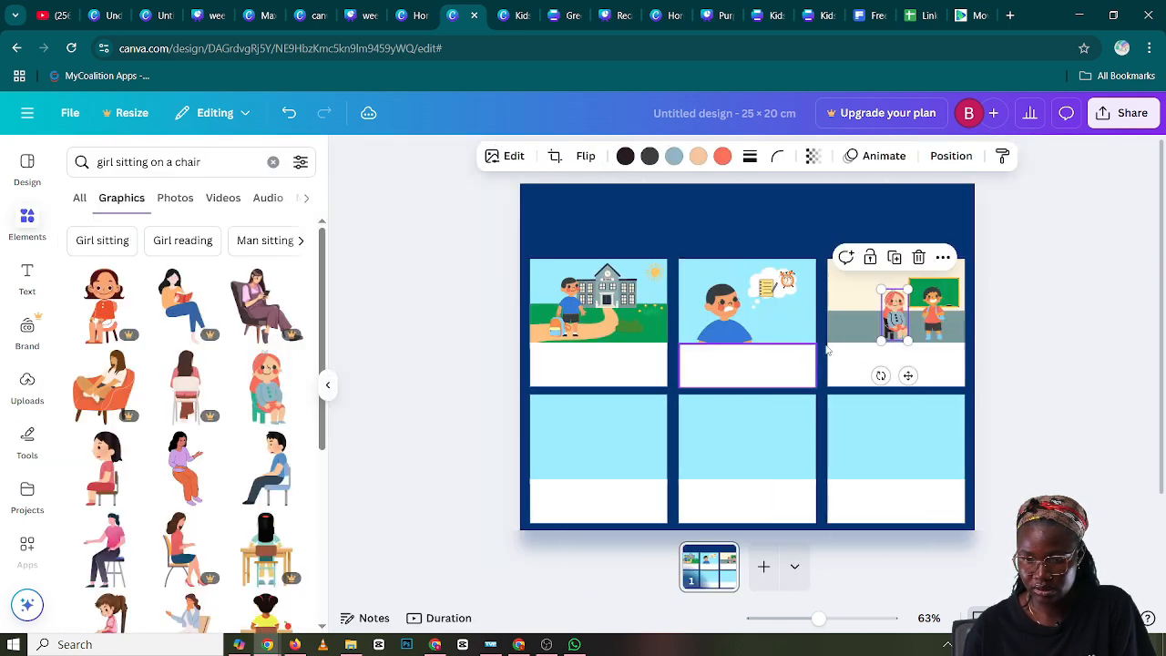
Change the blue-grey of the seated girl's sweater to the dark green document color
left_click(674, 159)
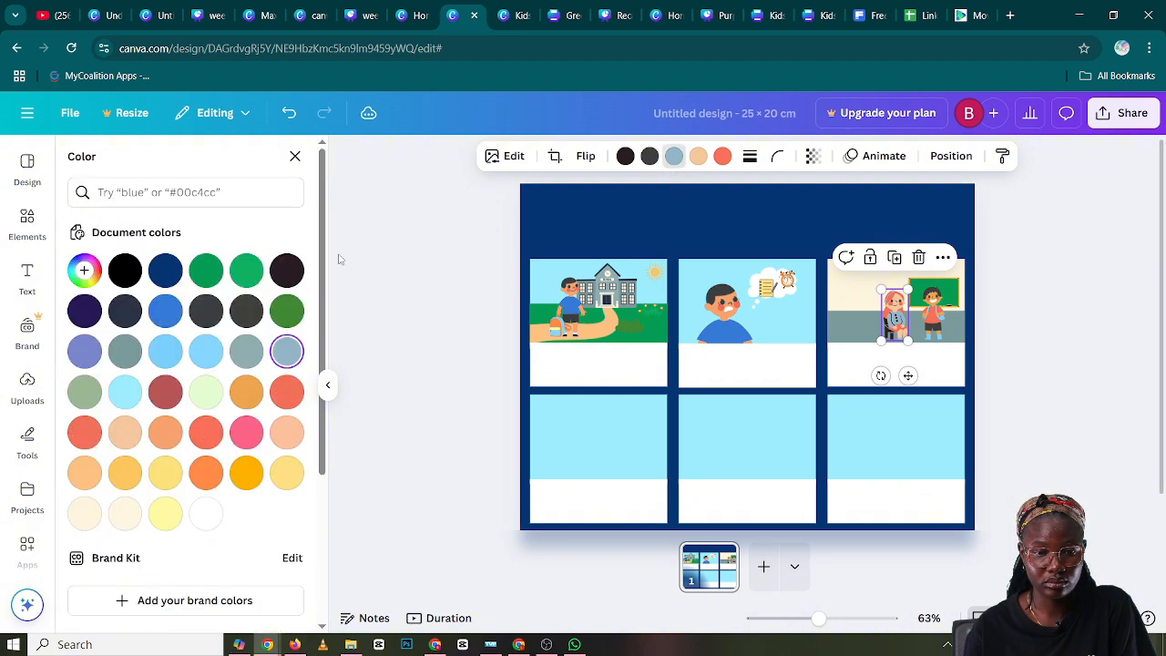
left_click(208, 270)
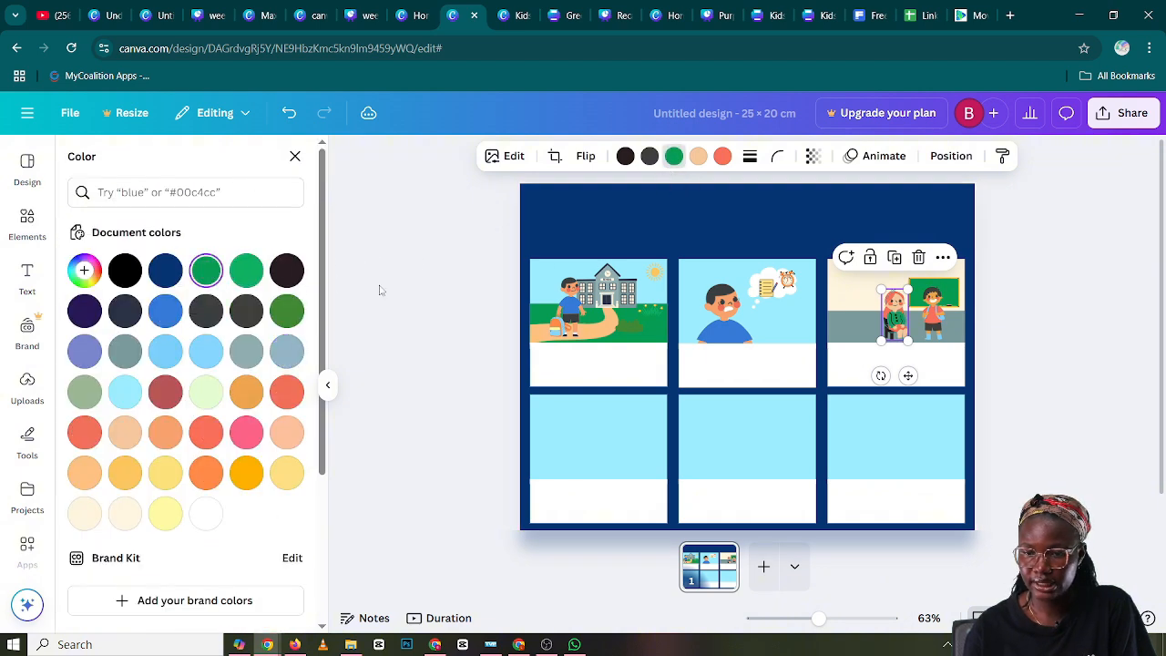
key("Escape")
left_click(1110, 354)
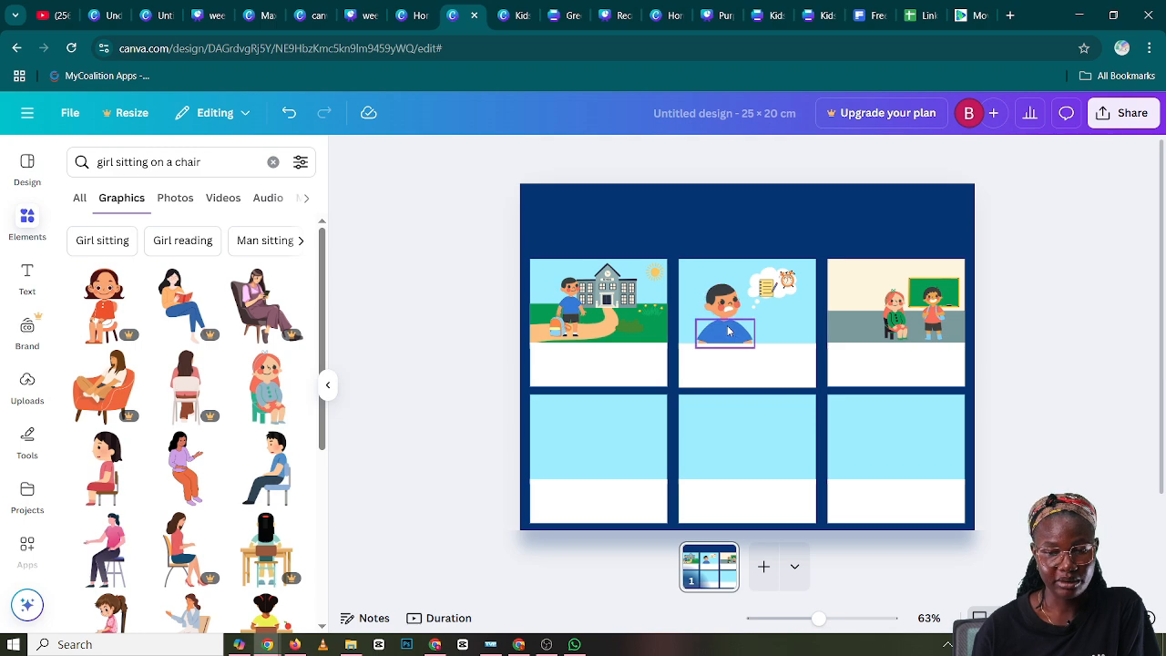
Search the elements for "education buildable characters" and browse the graphics for a usable character body
left_click(272, 163)
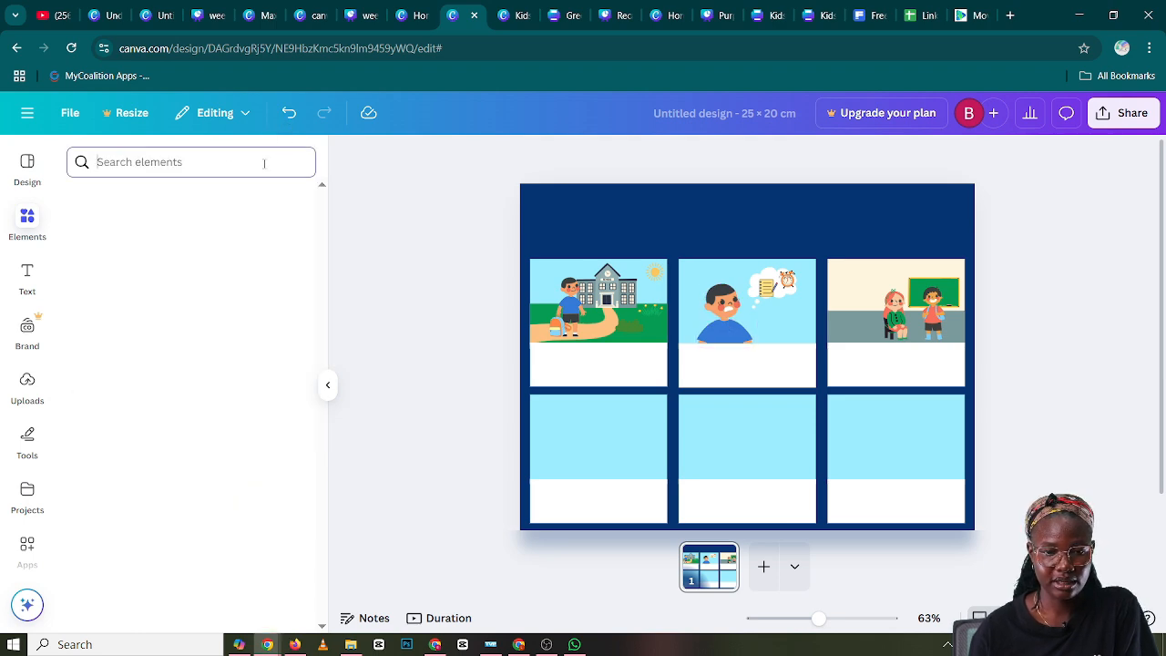
type("e")
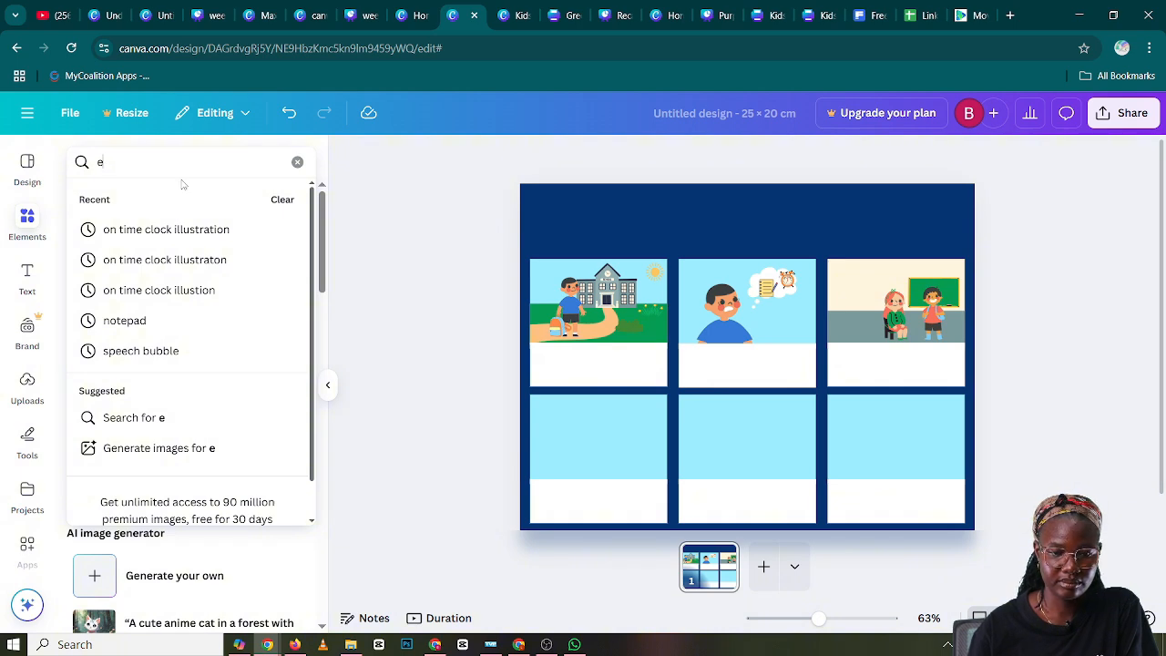
type("d")
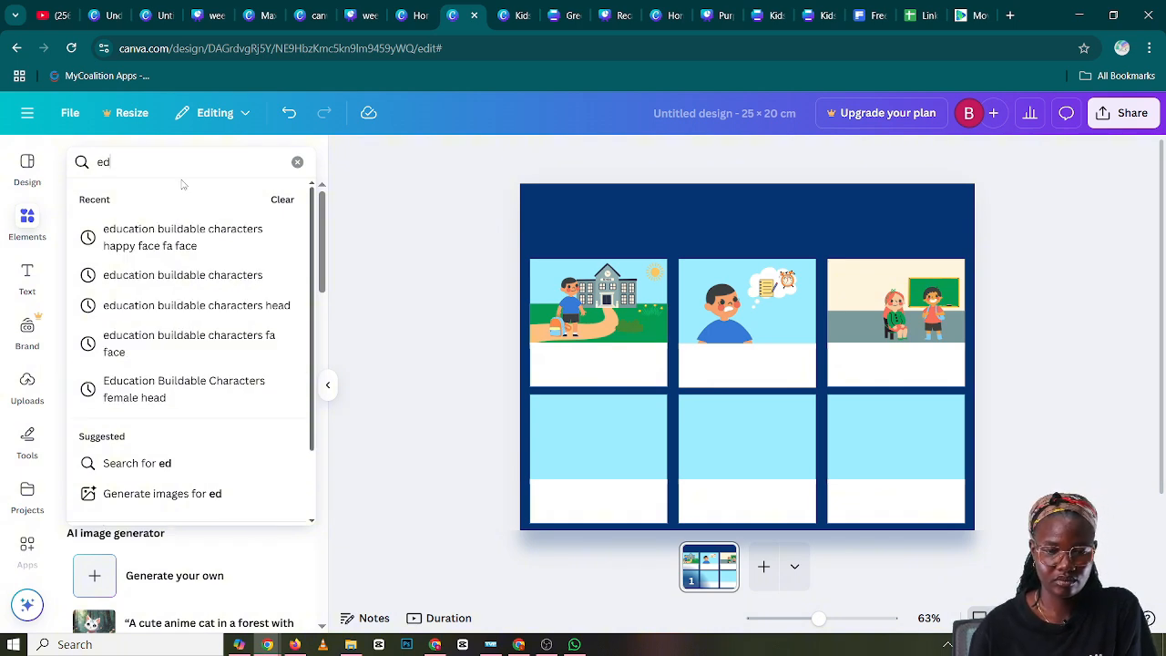
left_click(213, 278)
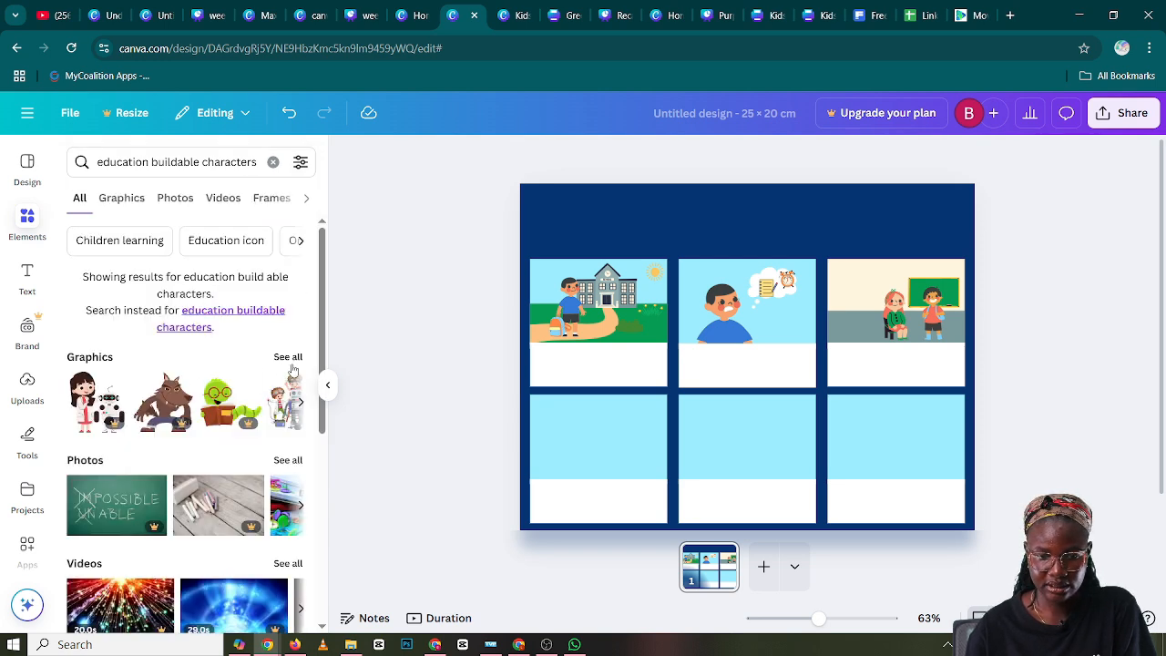
left_click(287, 358)
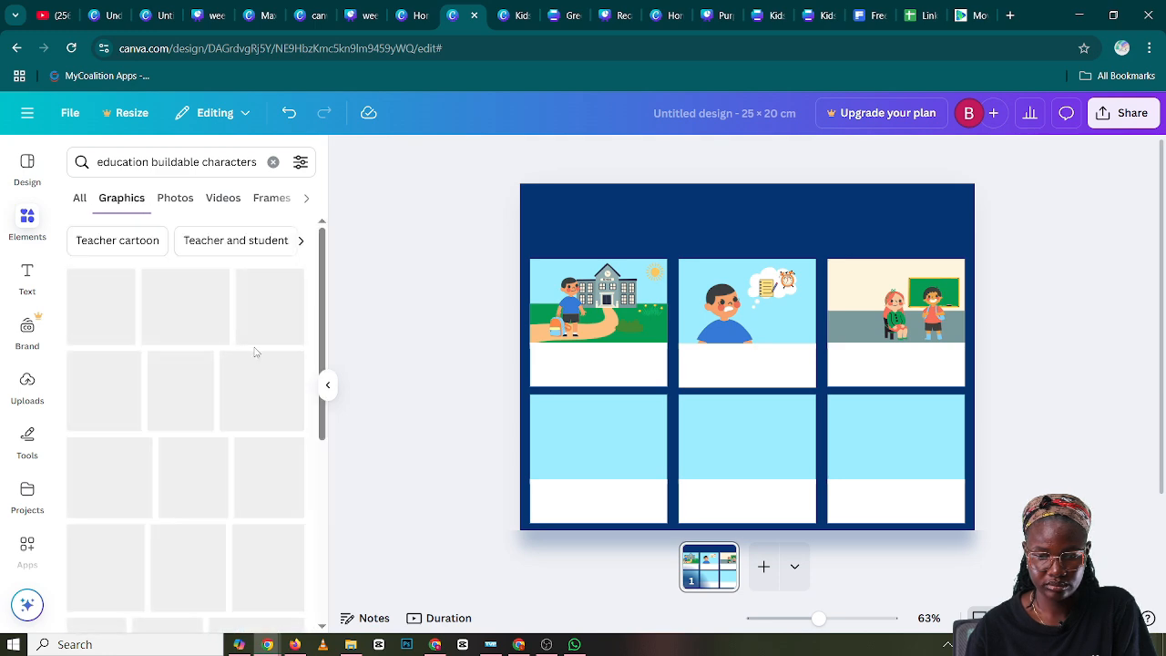
scroll(206, 444, "down", 5)
scroll(207, 444, "up", 3)
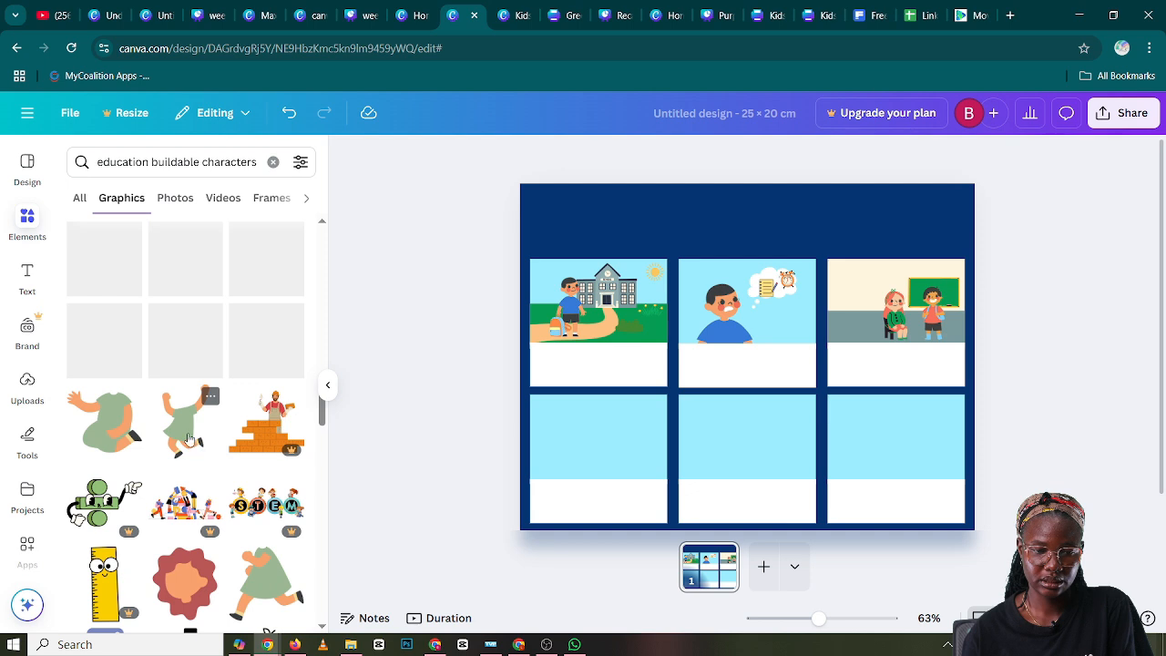
scroll(188, 440, "up", 2)
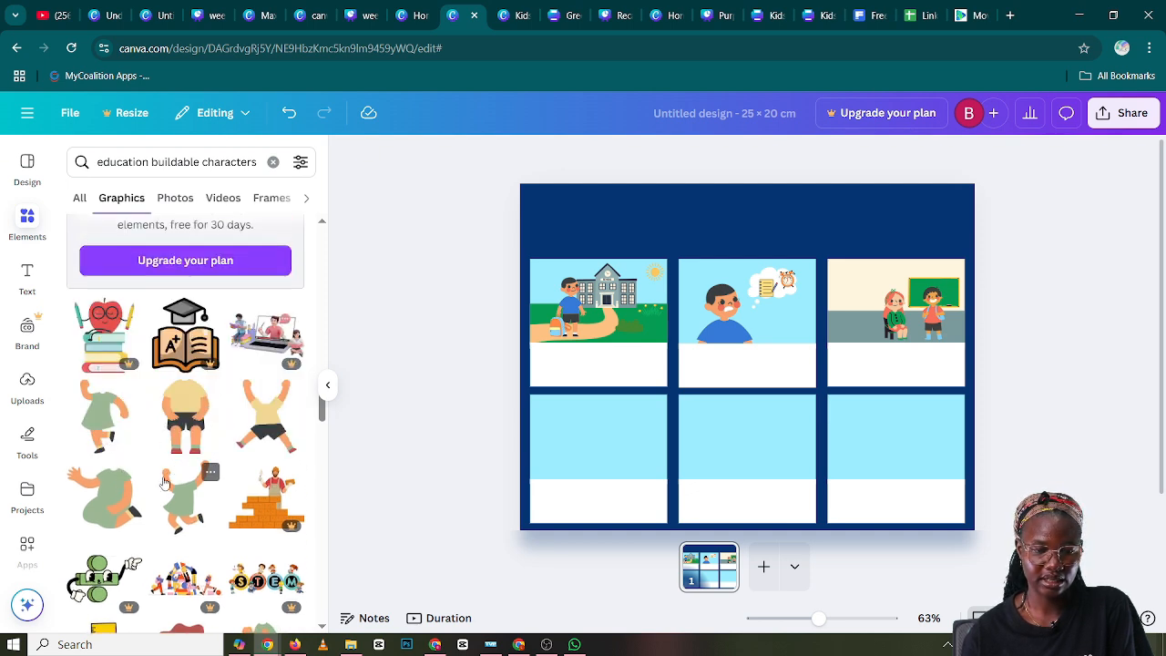
scroll(164, 482, "up", 5)
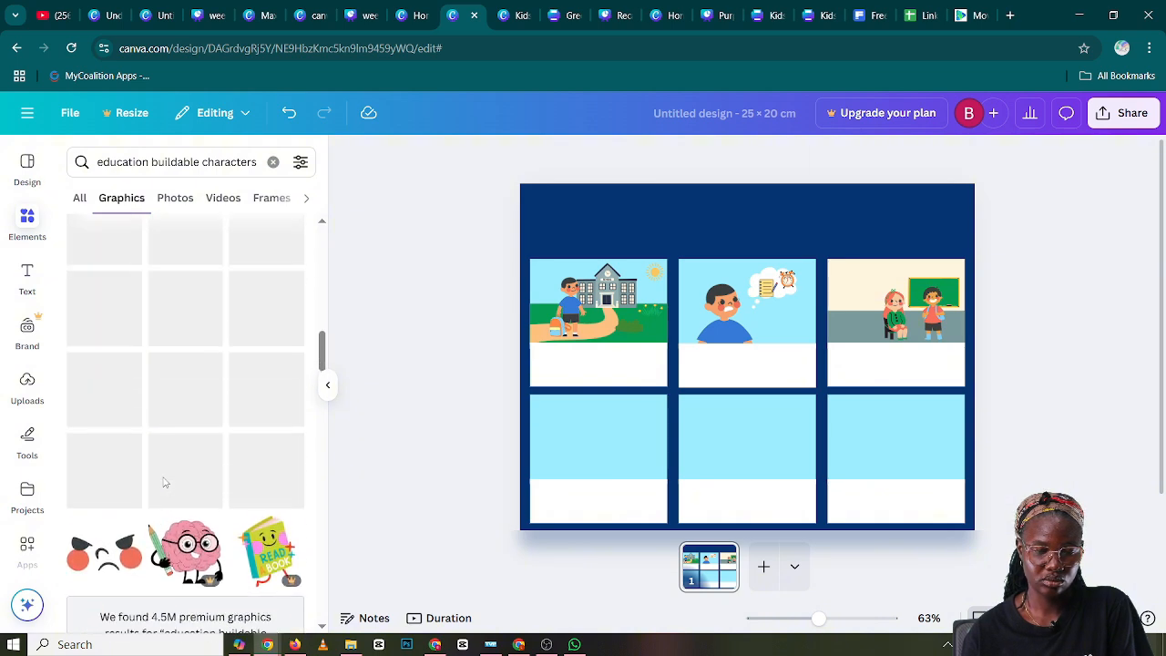
scroll(164, 482, "up", 3)
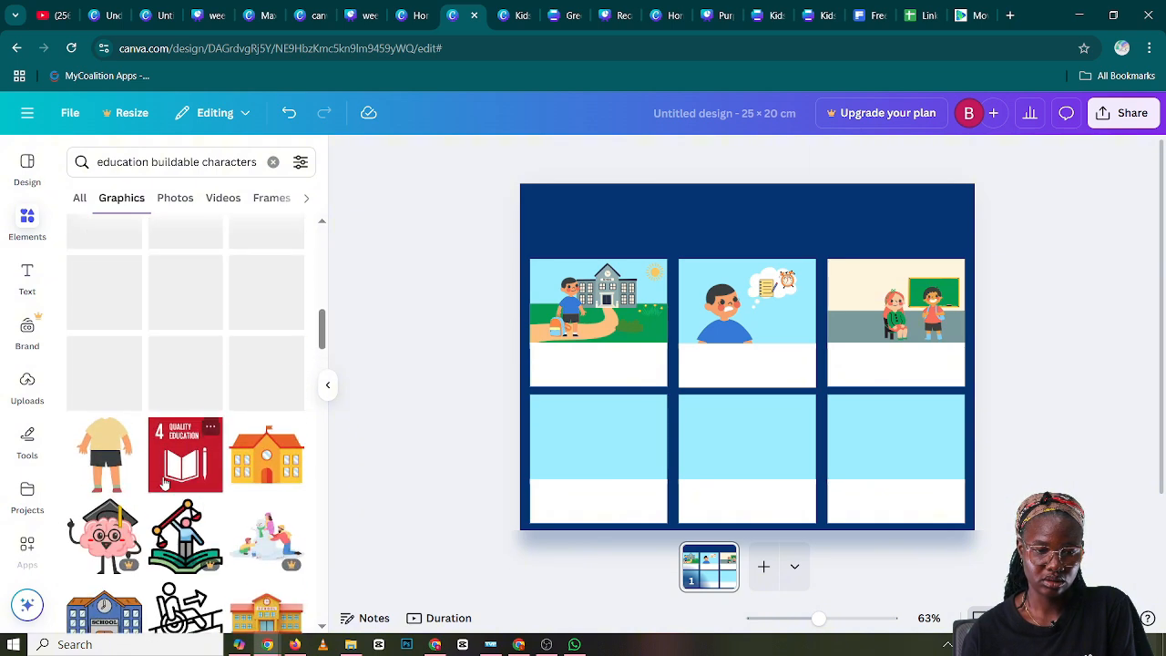
scroll(164, 483, "up", 5)
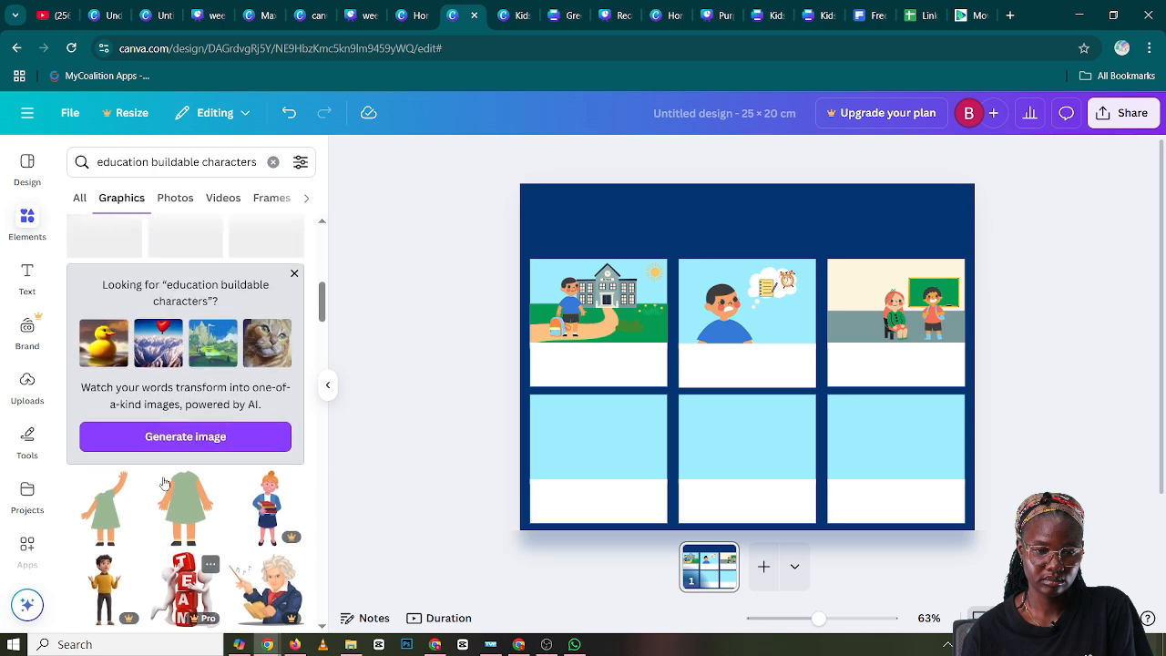
scroll(164, 482, "up", 1)
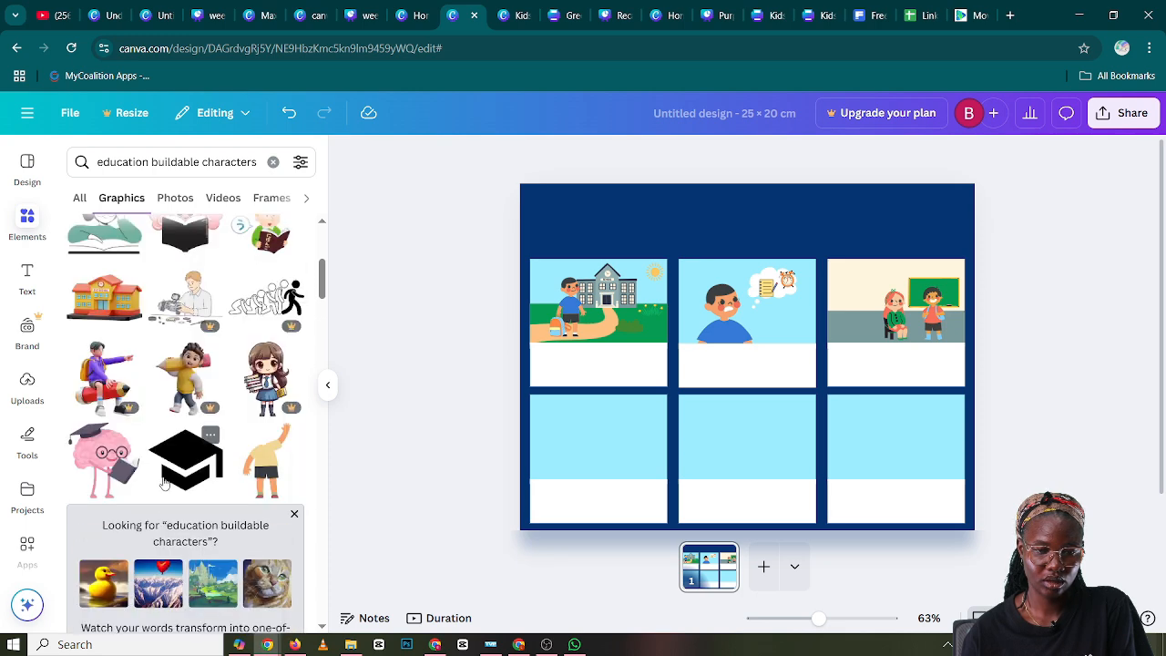
scroll(164, 482, "up", 5)
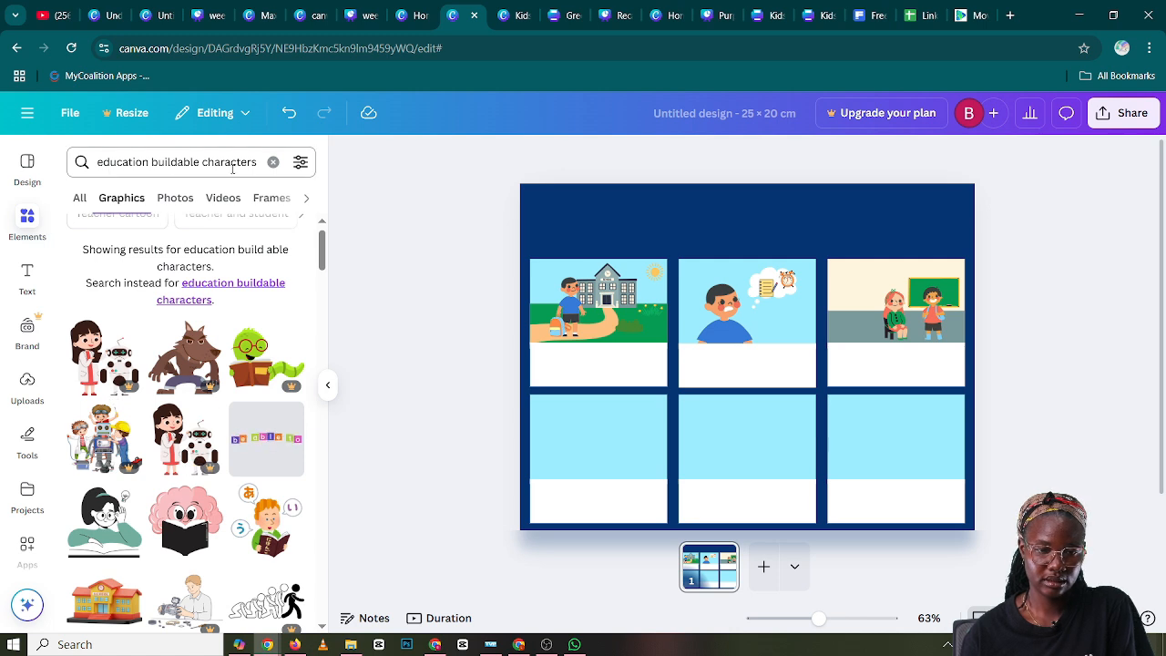
Add the walking headless boy body in a yellow shirt from the recently used elements and scale it down in panel three beside the seated girl
left_click(272, 161)
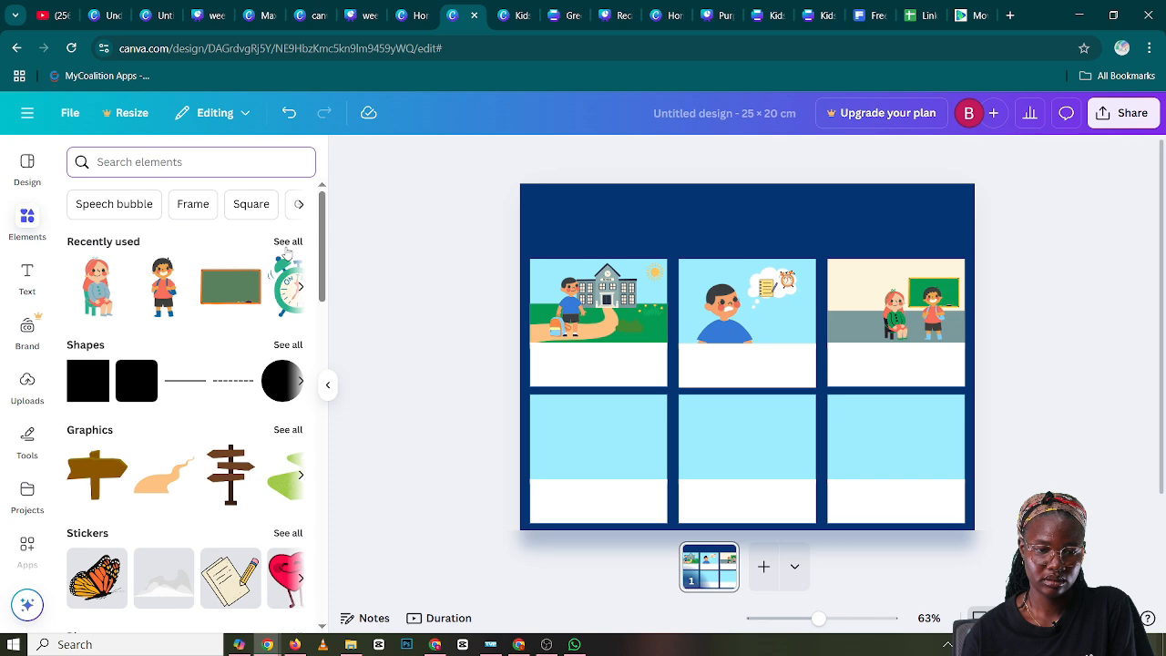
left_click(287, 242)
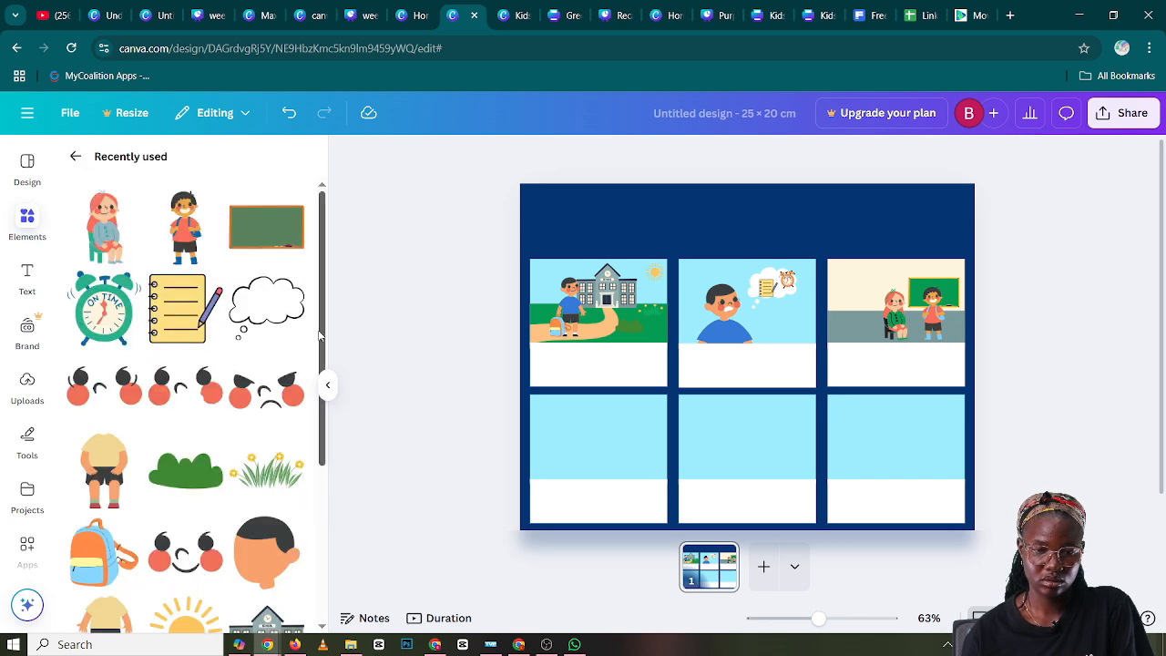
left_click_drag(319, 337, 310, 603)
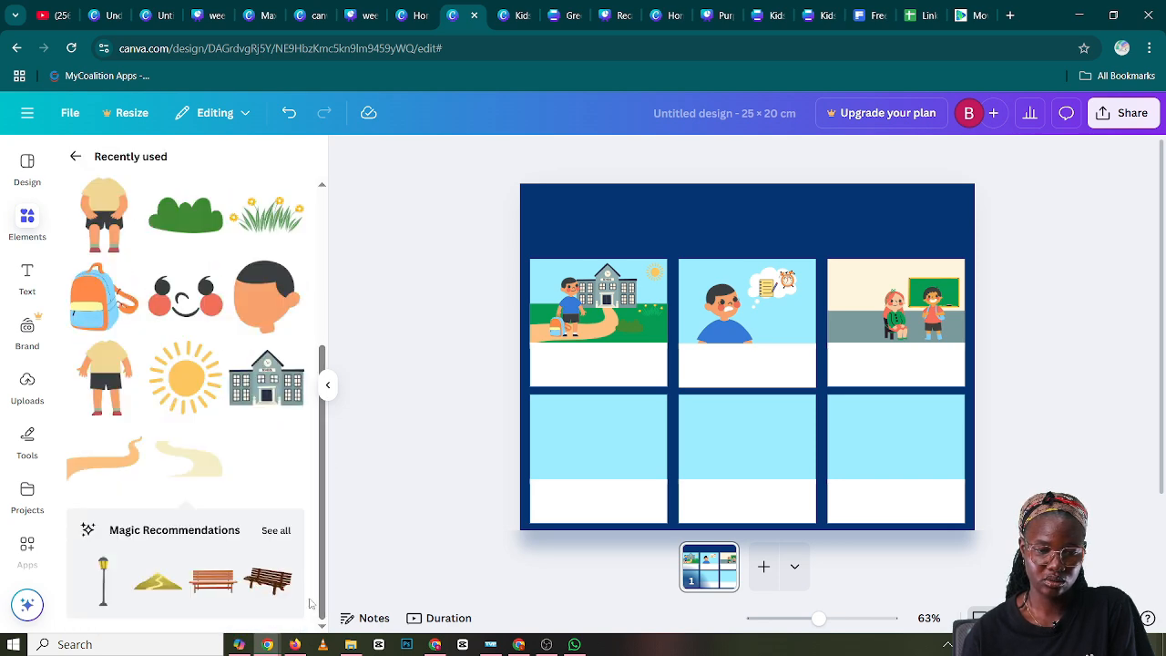
scroll(242, 534, "down", 5)
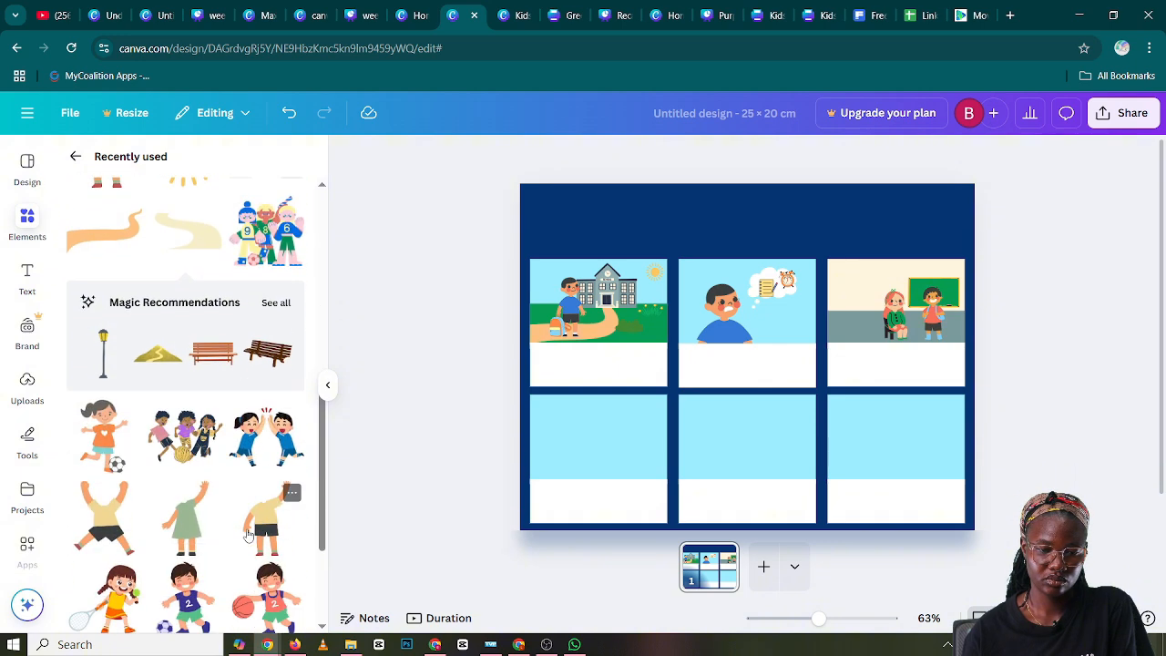
scroll(248, 536, "down", 3)
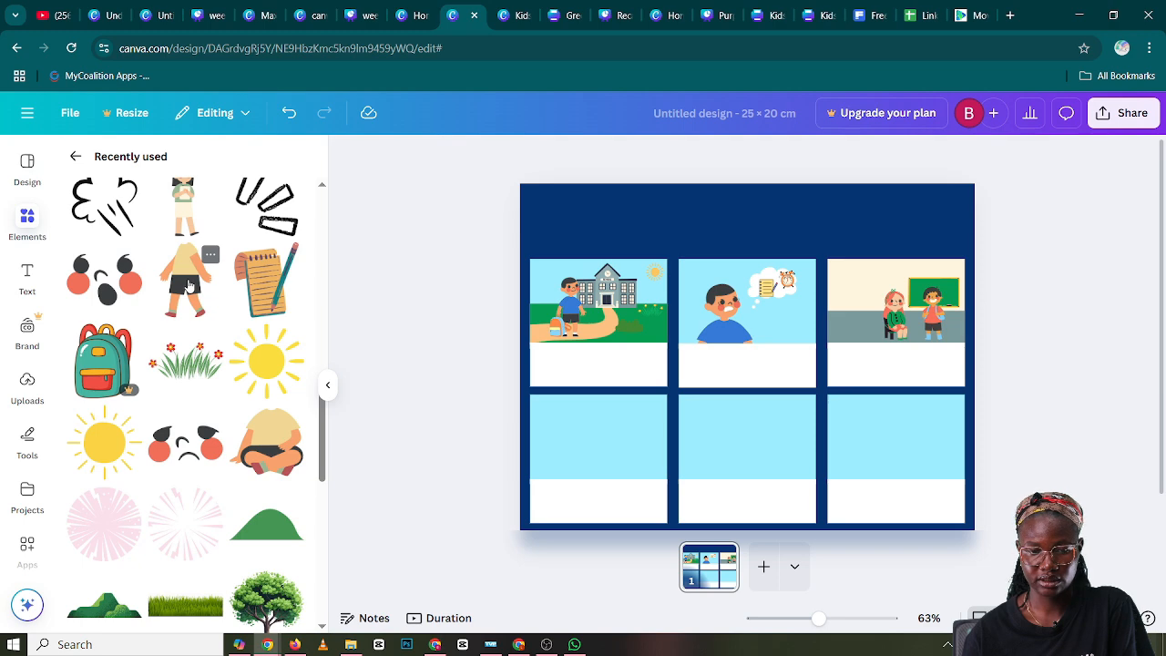
left_click(189, 286)
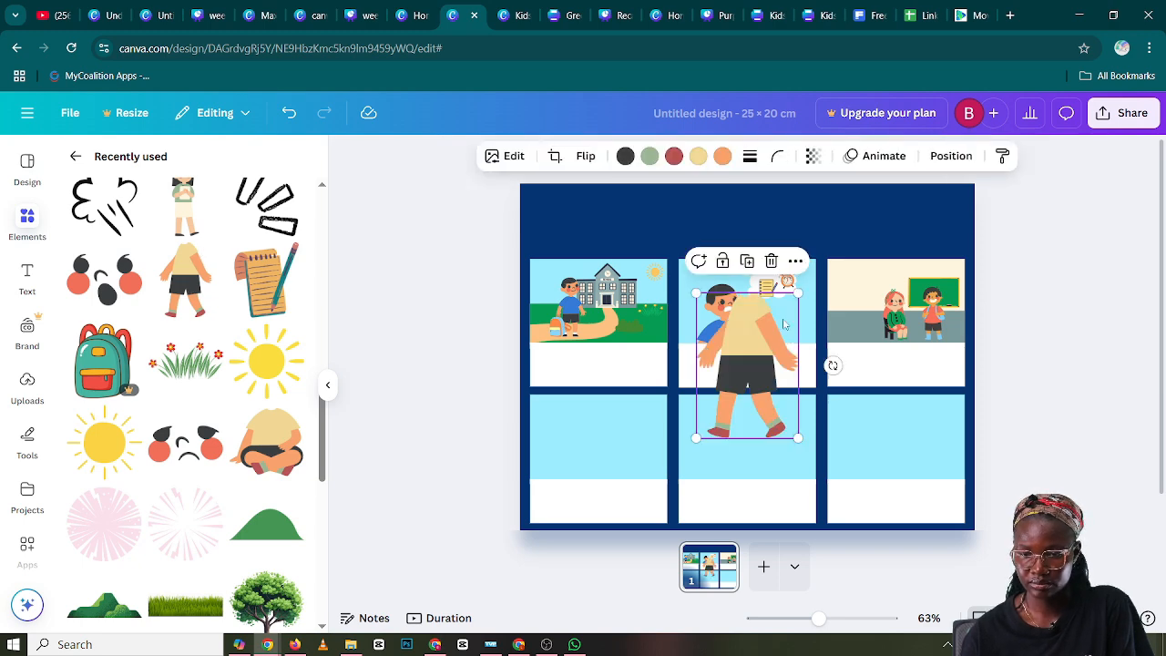
left_click_drag(798, 294, 760, 349)
left_click_drag(728, 393, 859, 329)
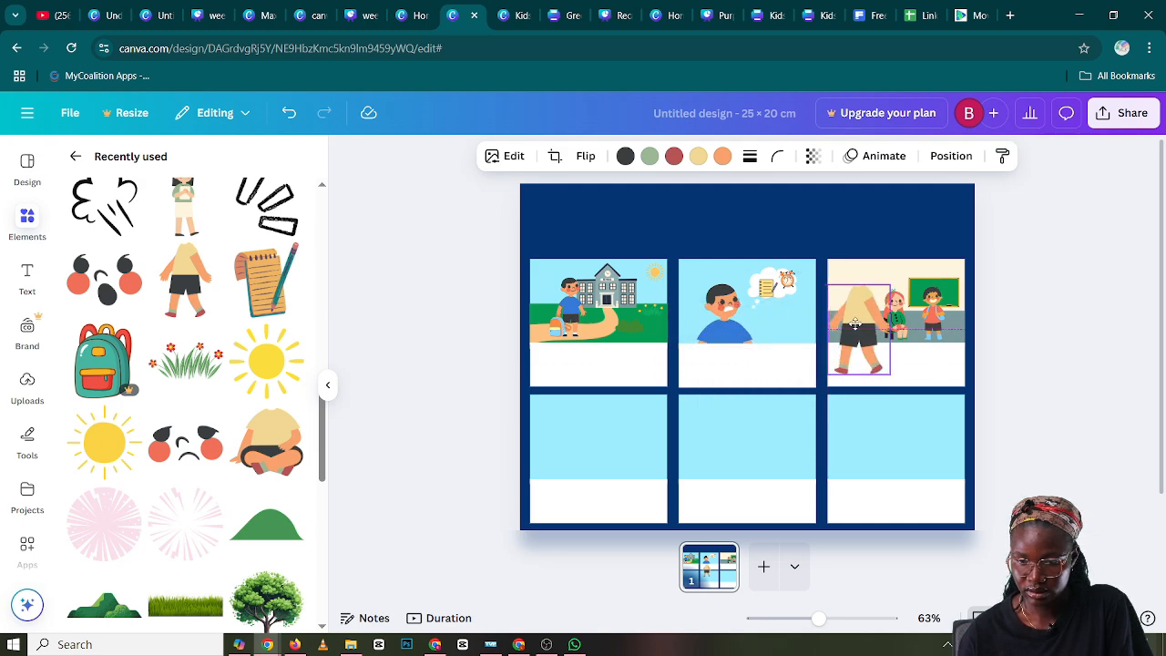
left_click_drag(892, 286, 868, 332)
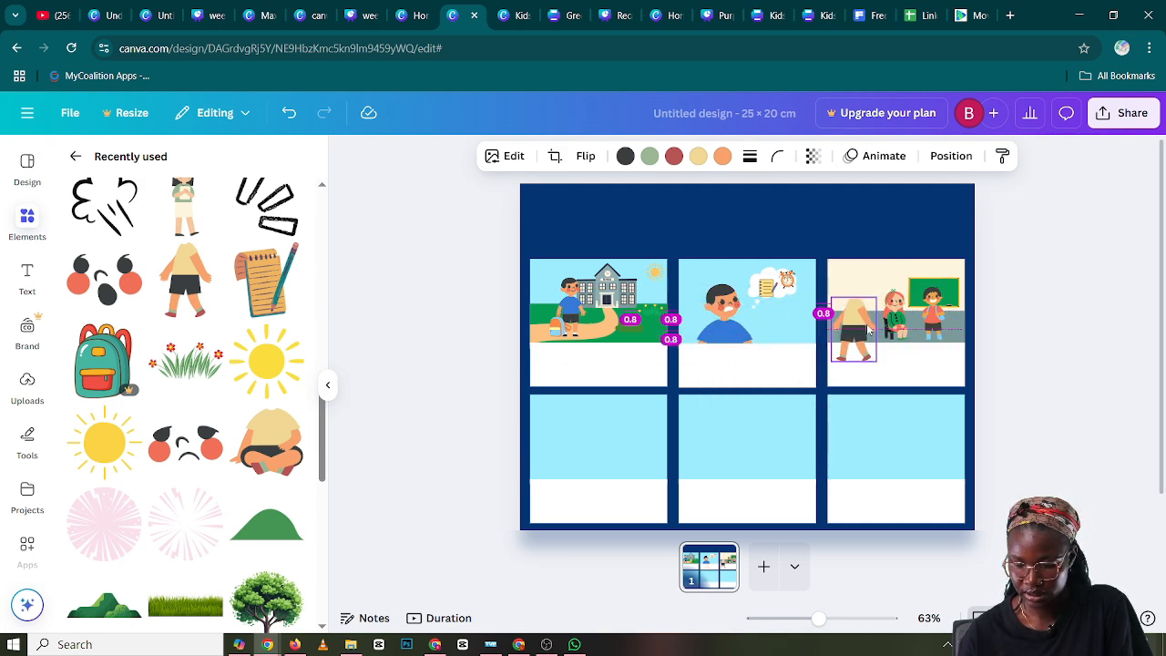
Flip the walking body horizontally and shrink it to stand on panel three's grey floor, on the side away from the chalkboard
left_click(586, 156)
left_click(600, 202)
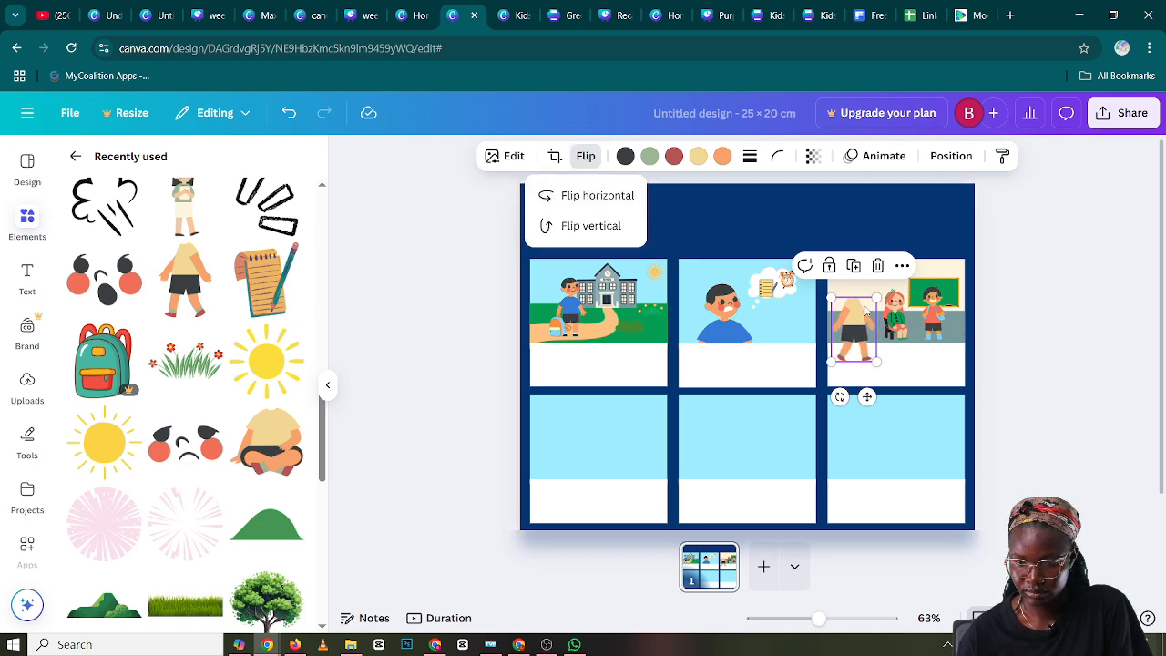
left_click_drag(870, 306, 900, 317)
left_click(1011, 343)
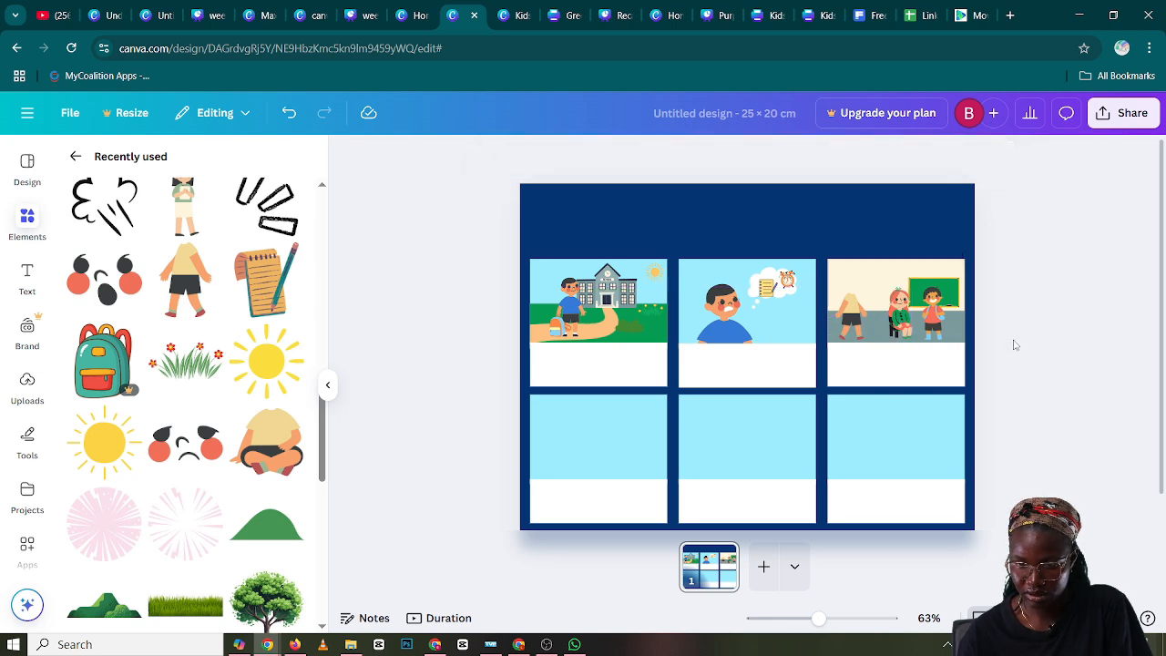
left_click(854, 321)
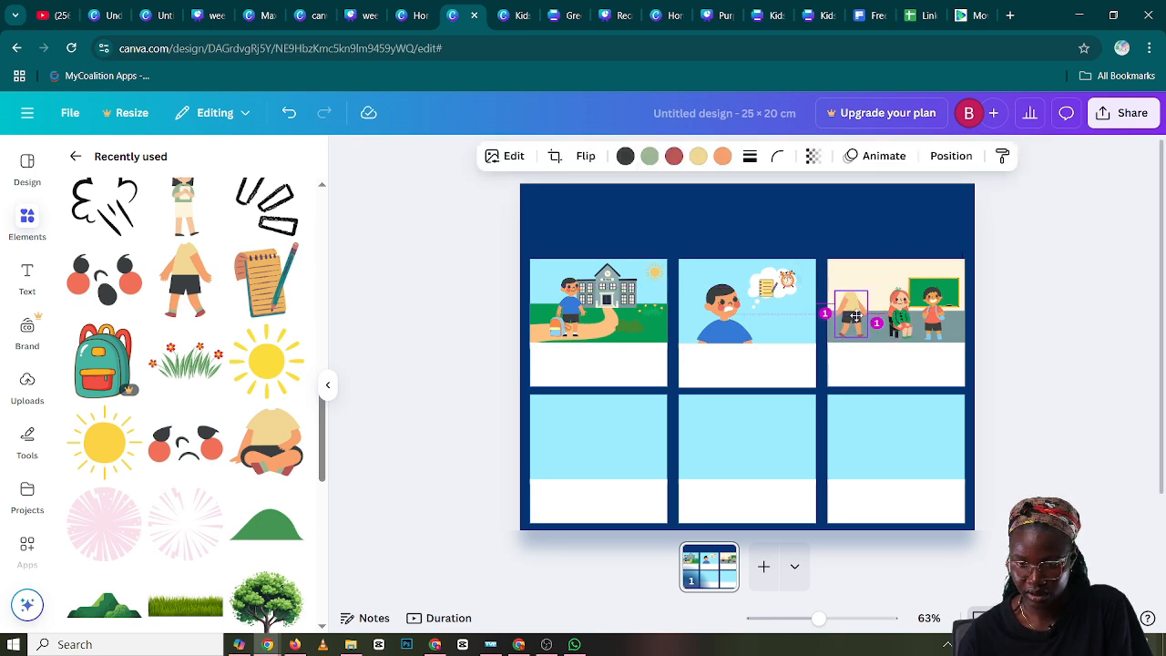
left_click_drag(868, 293, 869, 293)
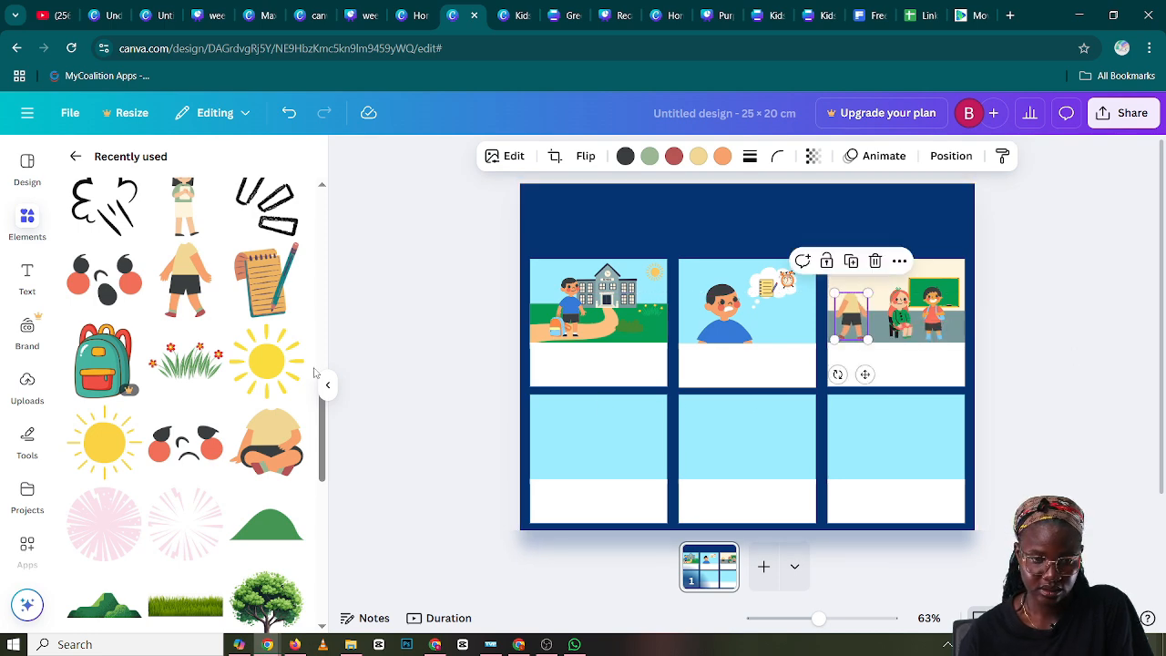
Copy the boy's head from panel two onto the walking body in panel three and shrink it to suit the body
left_click(713, 310)
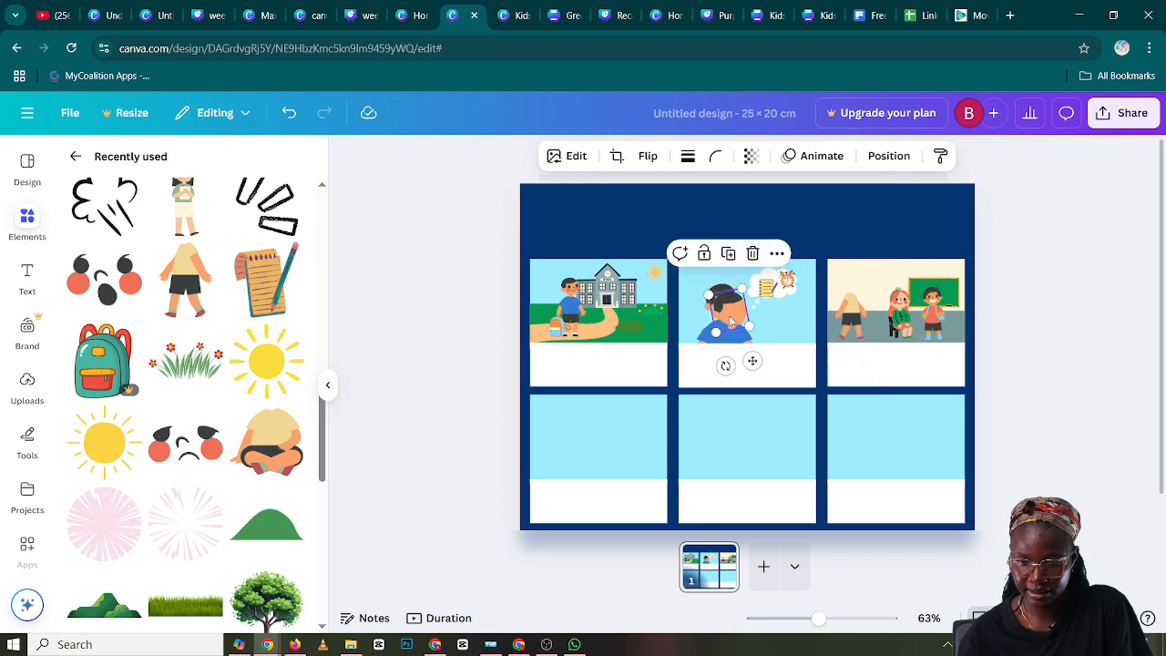
left_click_drag(728, 319, 851, 286)
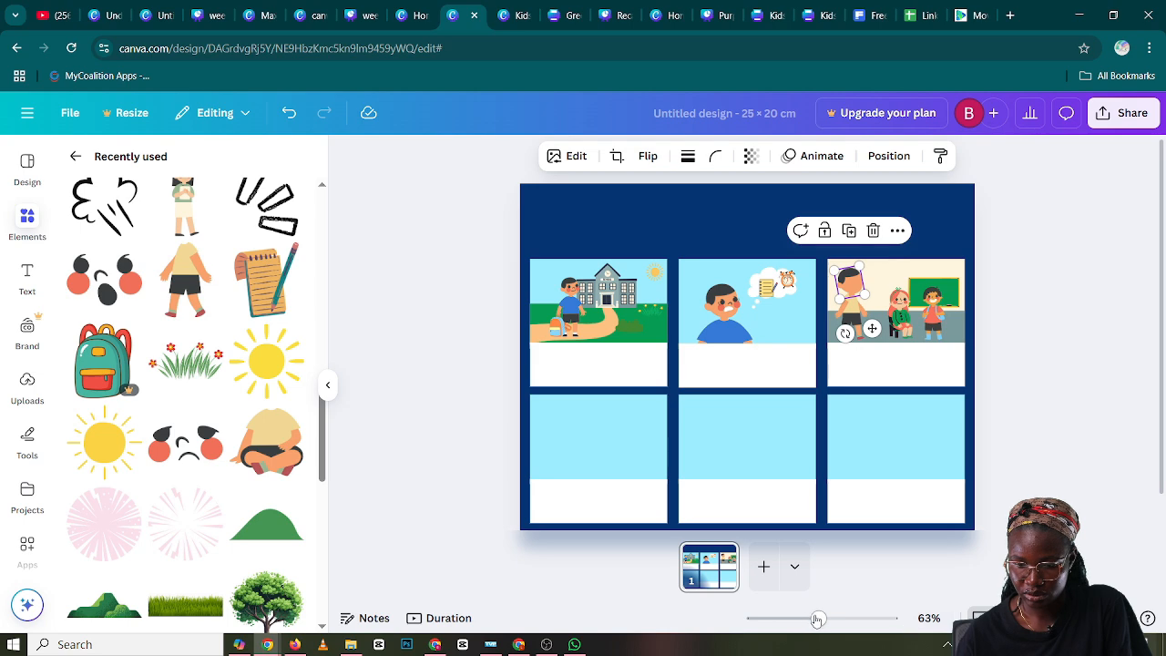
left_click_drag(817, 619, 853, 617)
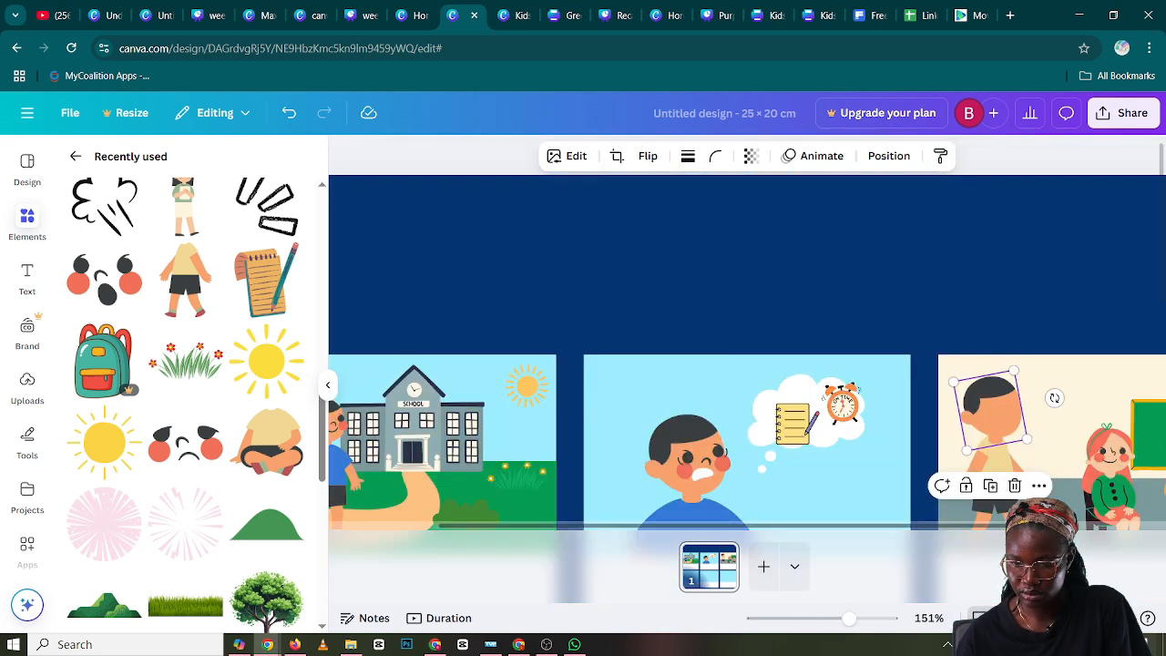
left_click_drag(861, 526, 913, 526)
scroll(950, 438, "down", 3)
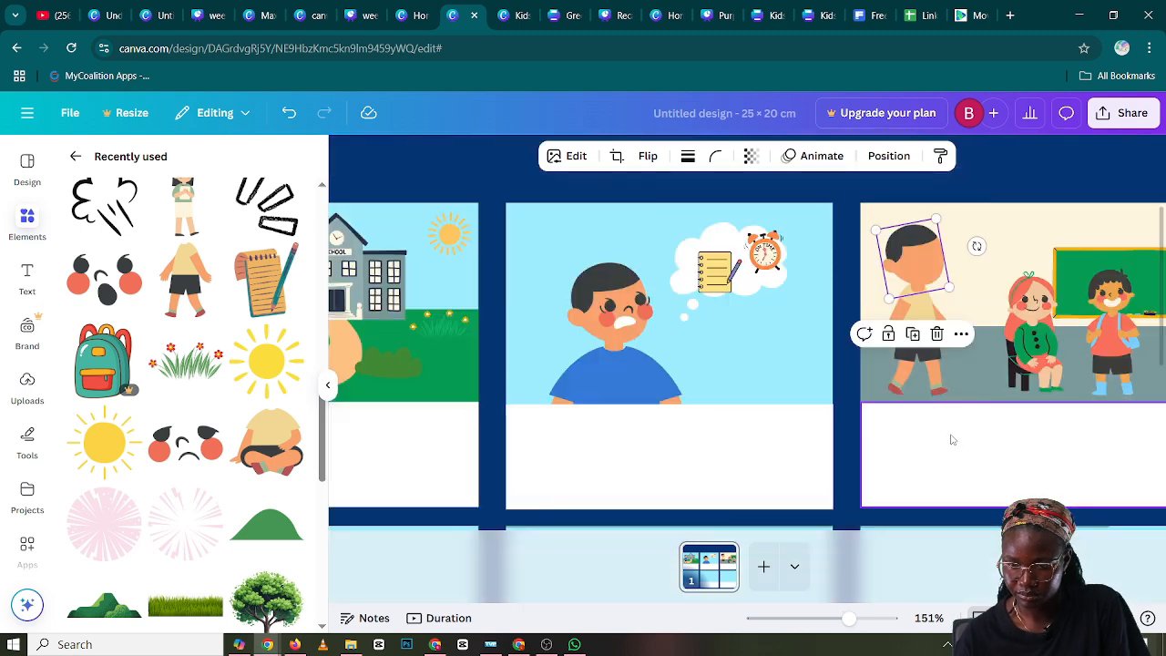
left_click_drag(931, 264, 931, 259)
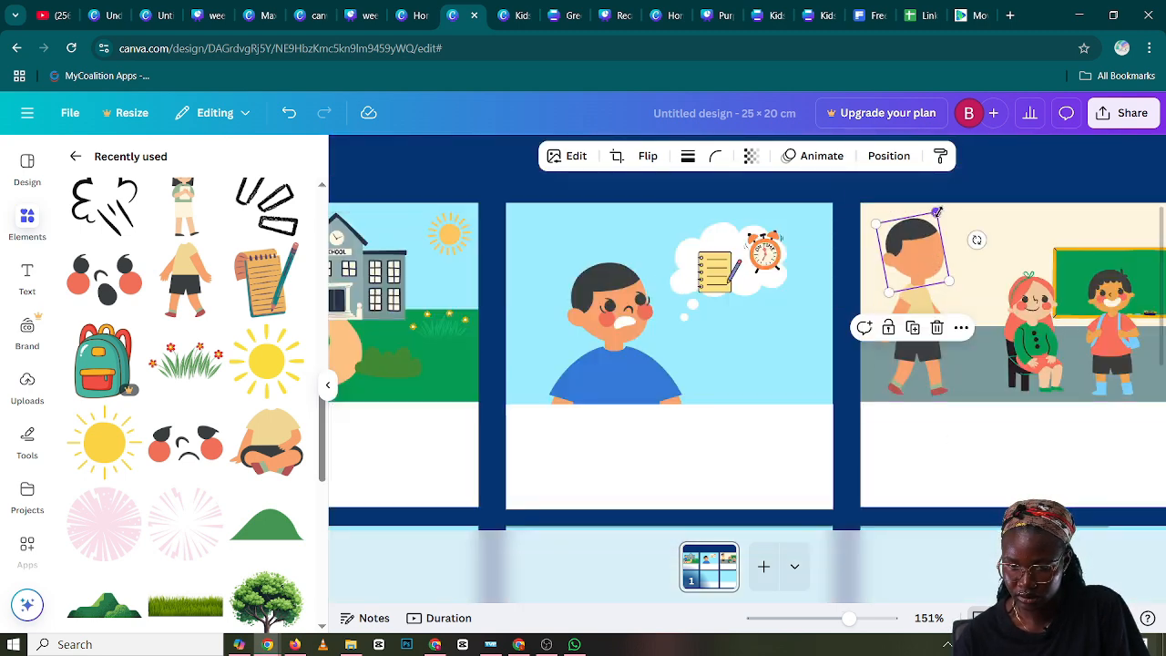
left_click_drag(937, 215, 919, 253)
left_click(995, 249)
left_click(917, 252)
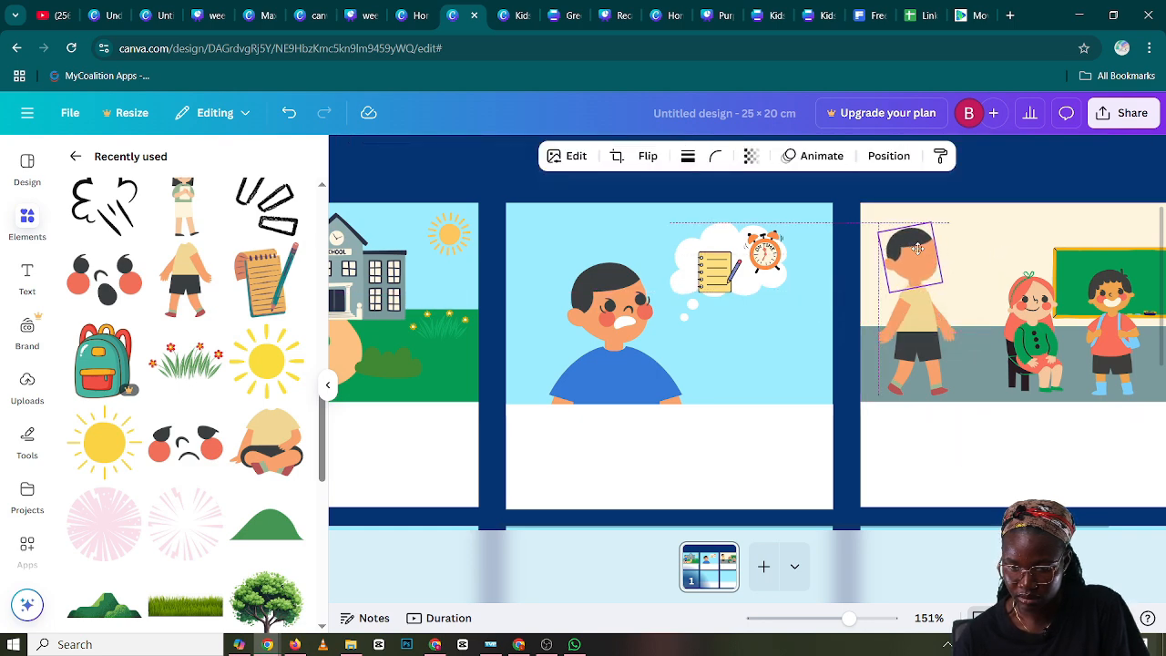
Send the copied head one layer backward so it sits behind the walking boy's body
right_click(919, 254)
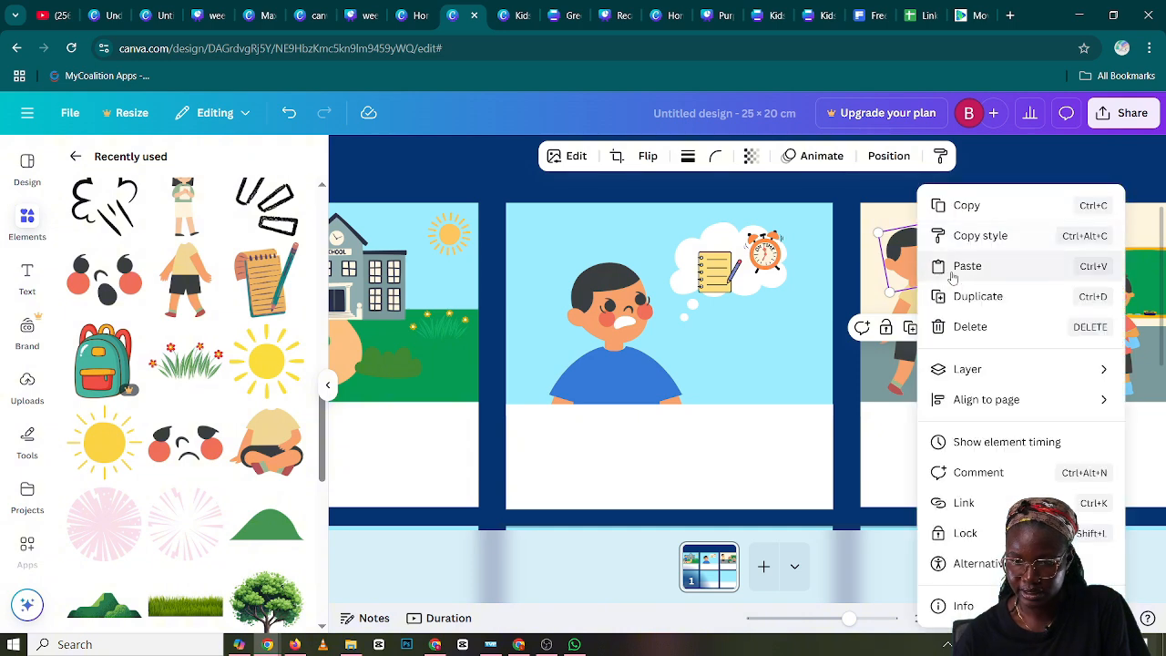
mouse_move(1009, 373)
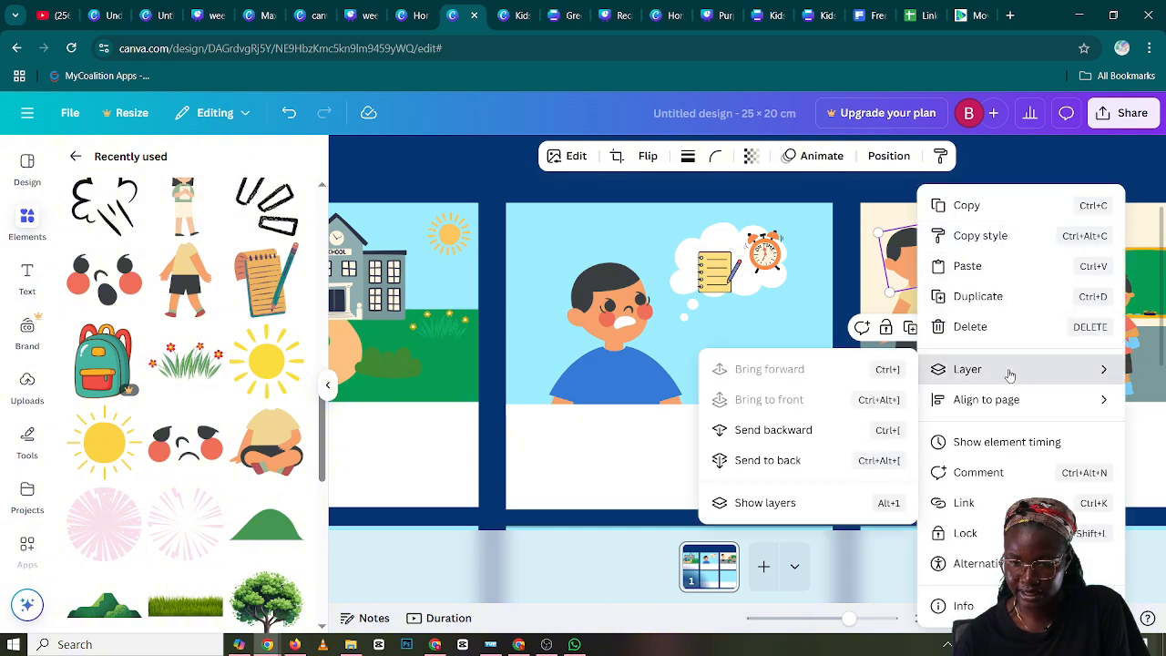
left_click(815, 432)
left_click(993, 257)
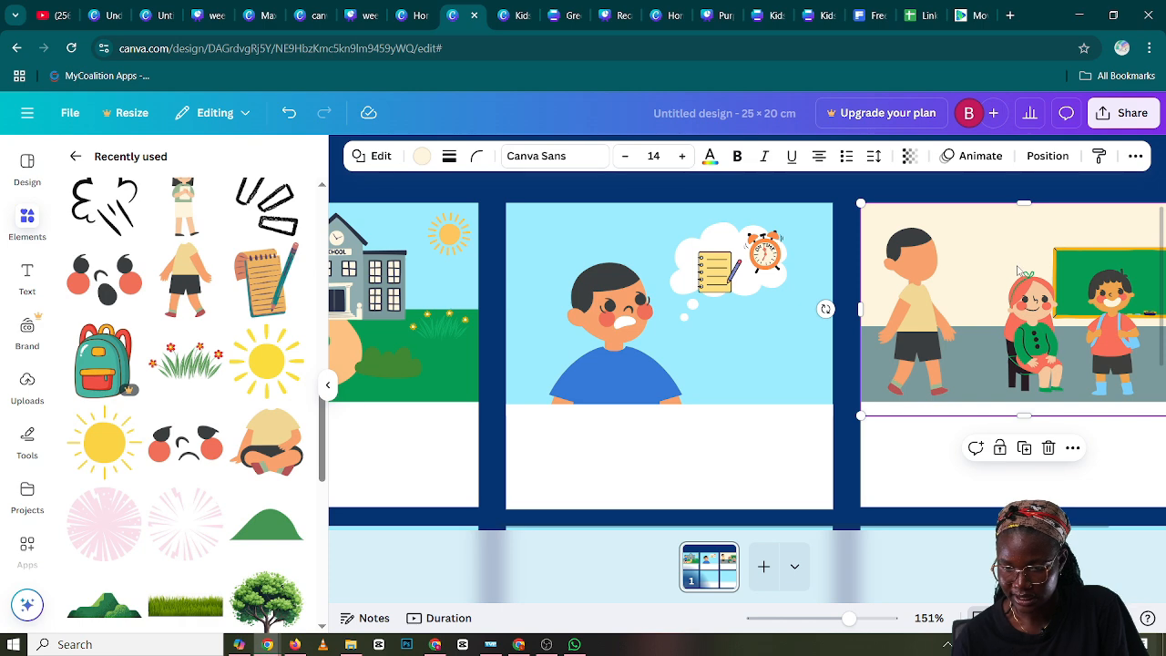
Fine-tune the position of the walking boy's head so it lines up with the neck
left_click_drag(927, 270, 938, 228)
left_click(980, 256)
left_click(920, 255)
left_click(1001, 260)
left_click(928, 246)
left_click(1007, 252)
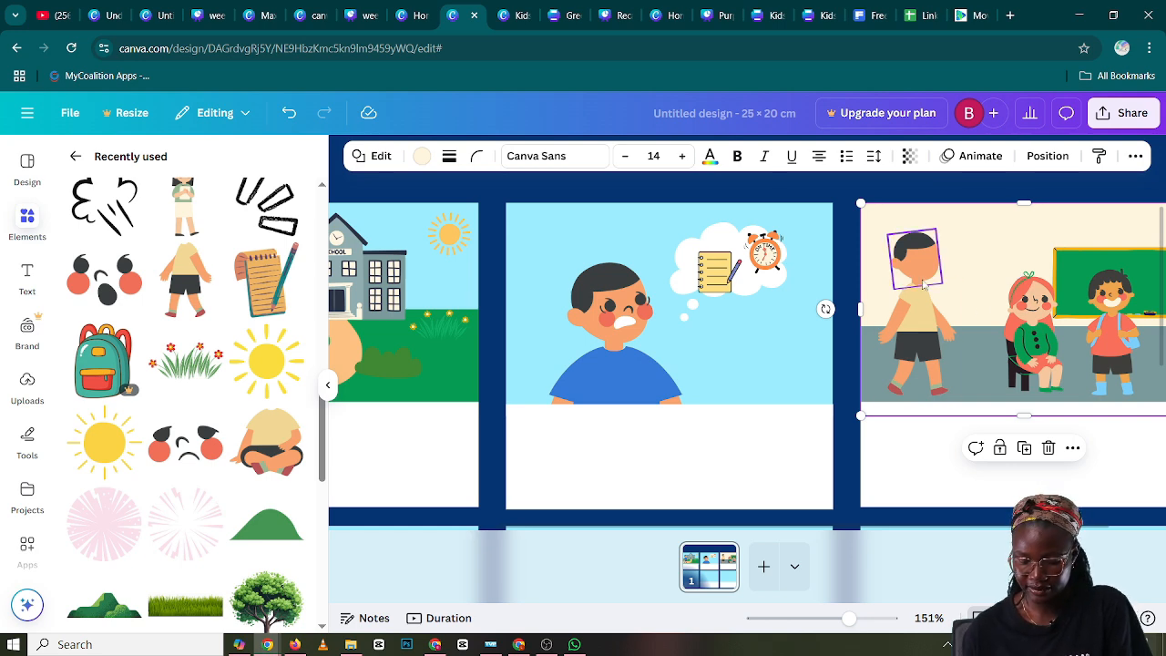
Add the open-mouthed shocked face from the recently used elements, shrink it and place it on the walking boy's head in panel three
left_click(113, 289)
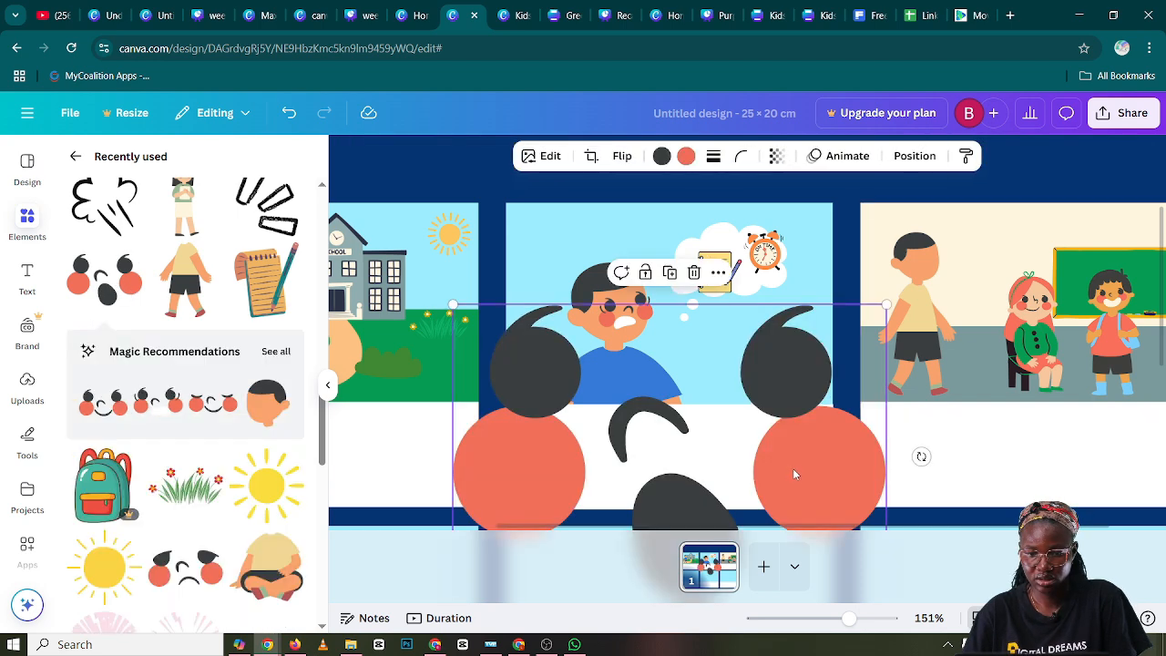
left_click_drag(800, 470, 816, 394)
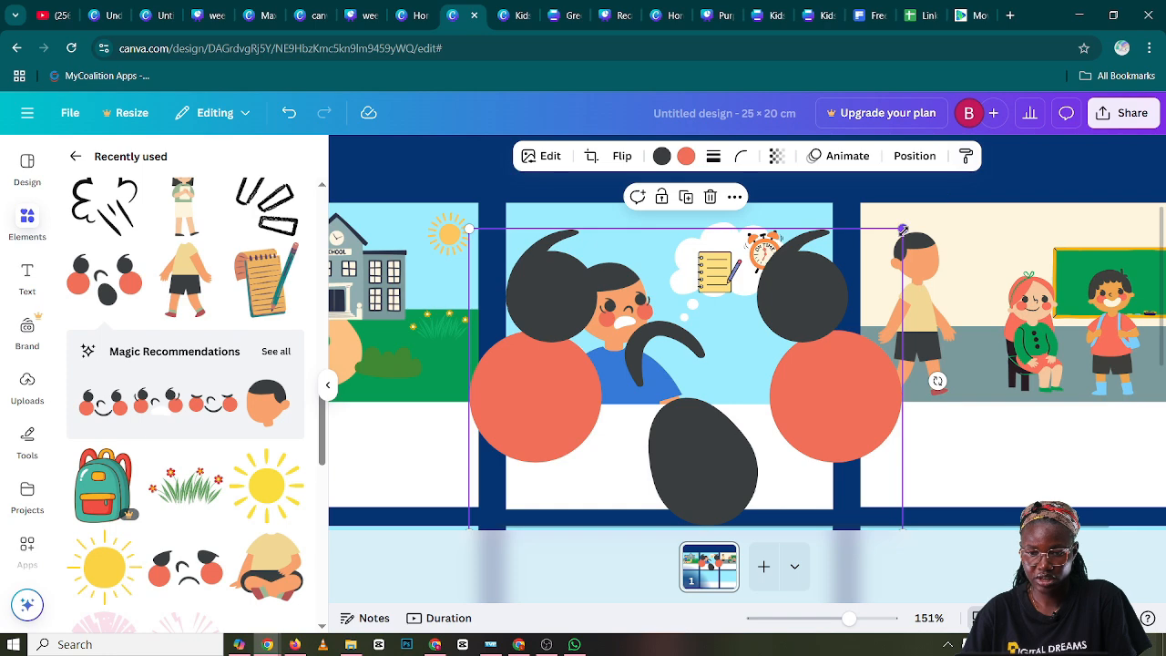
left_click_drag(902, 229, 602, 426)
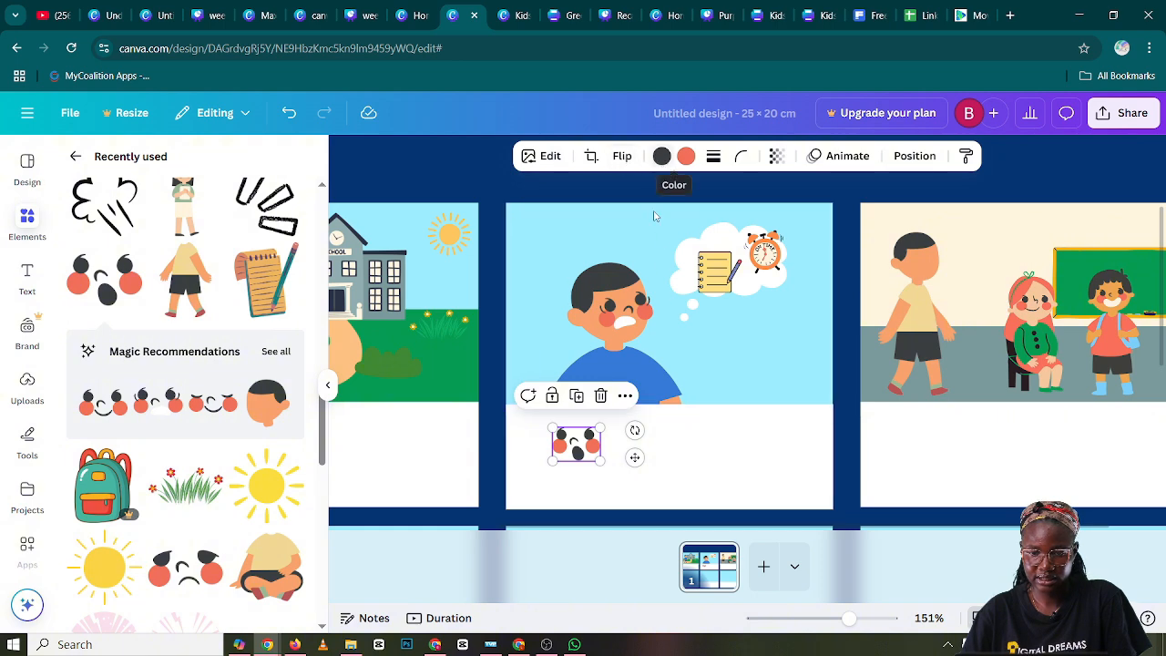
left_click(624, 164)
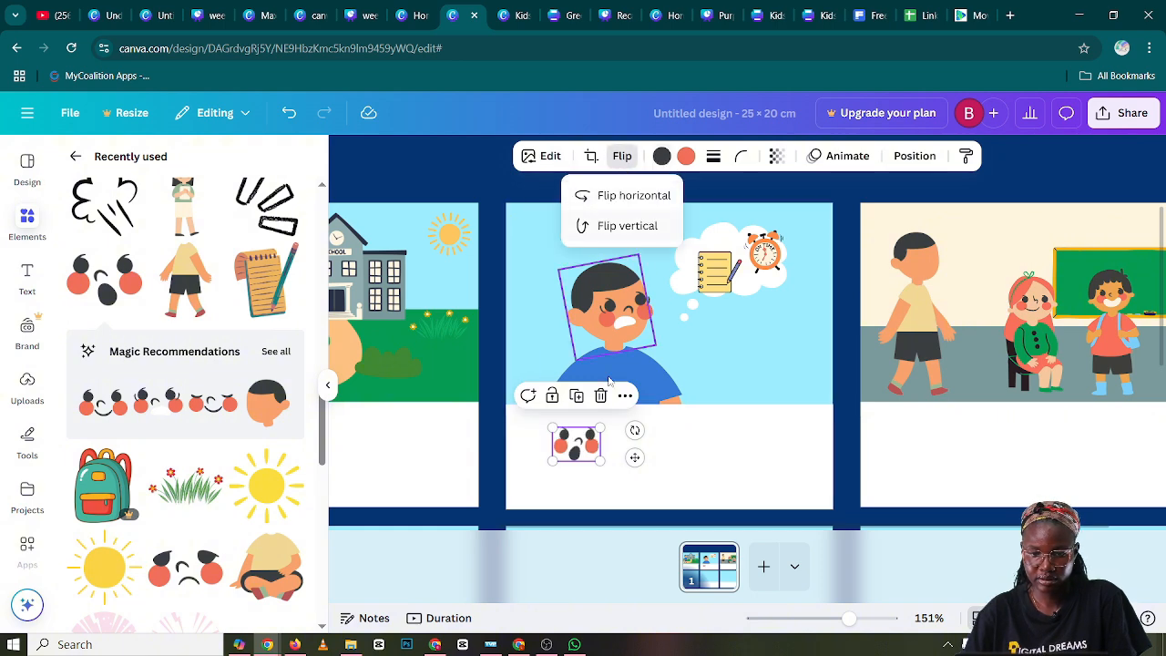
left_click_drag(571, 453, 922, 266)
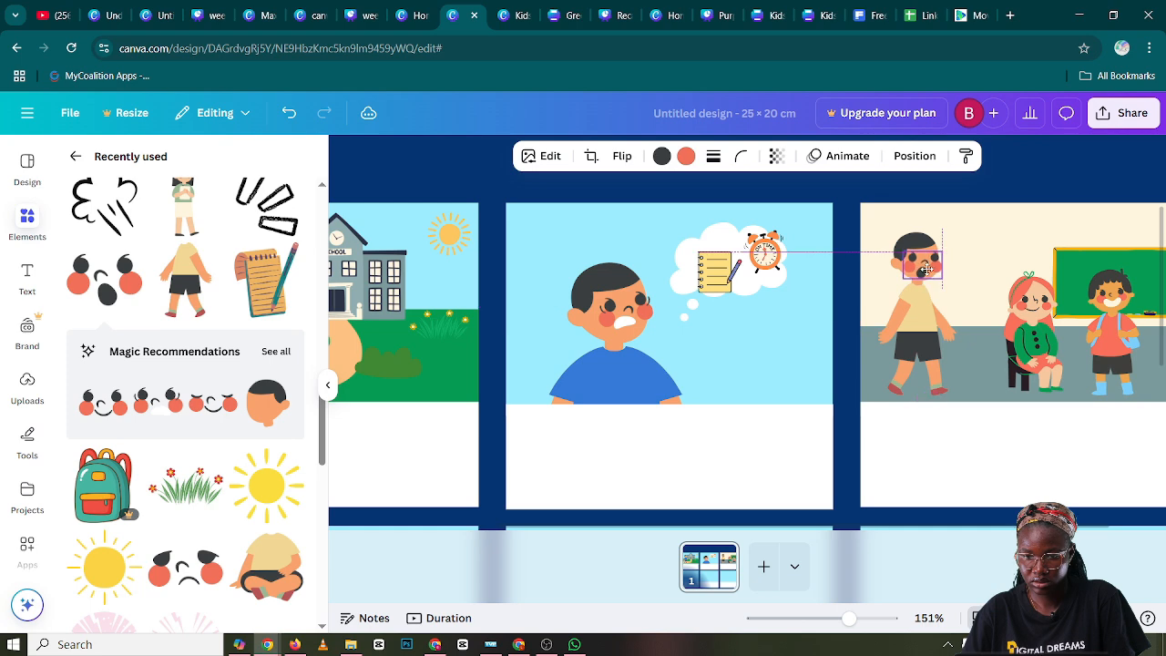
left_click(869, 273)
left_click(917, 276)
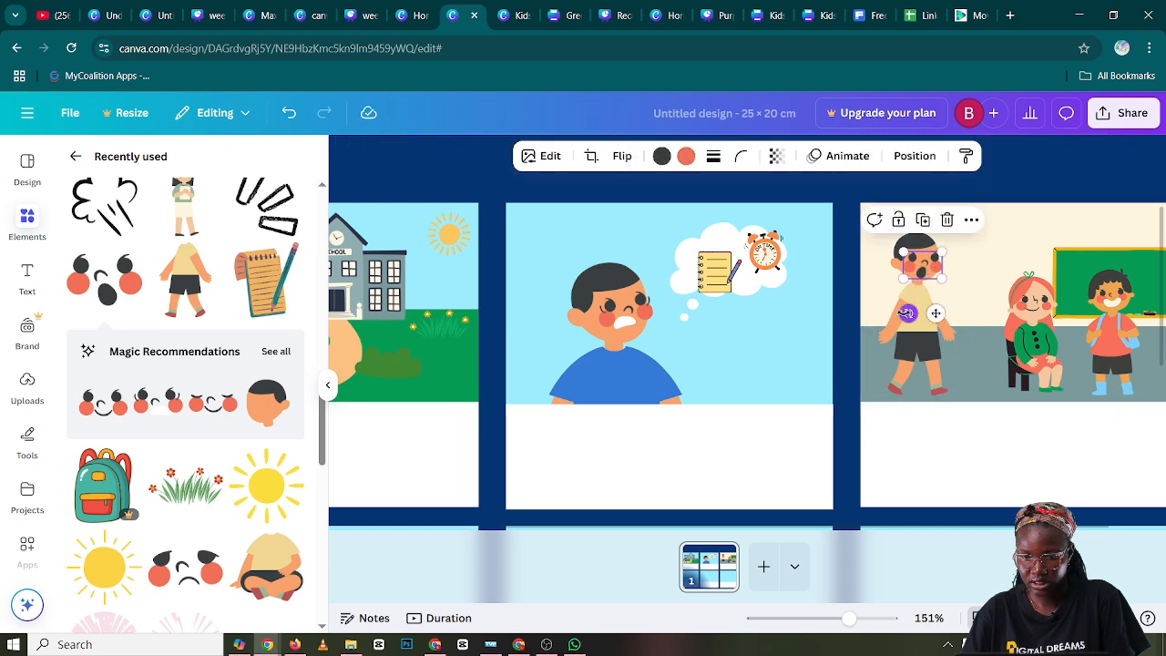
left_click(978, 258)
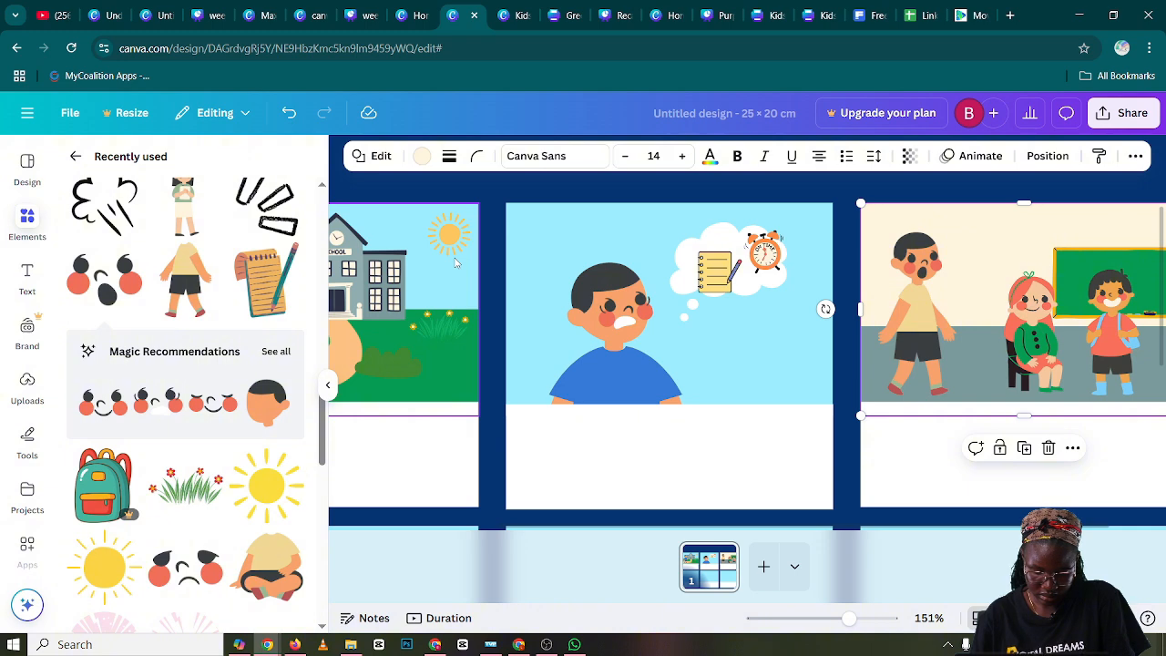
Add the three-stroke surprise mark to panel two, shrink it and tilt it between the boy's head and the thought cloud
left_click(268, 205)
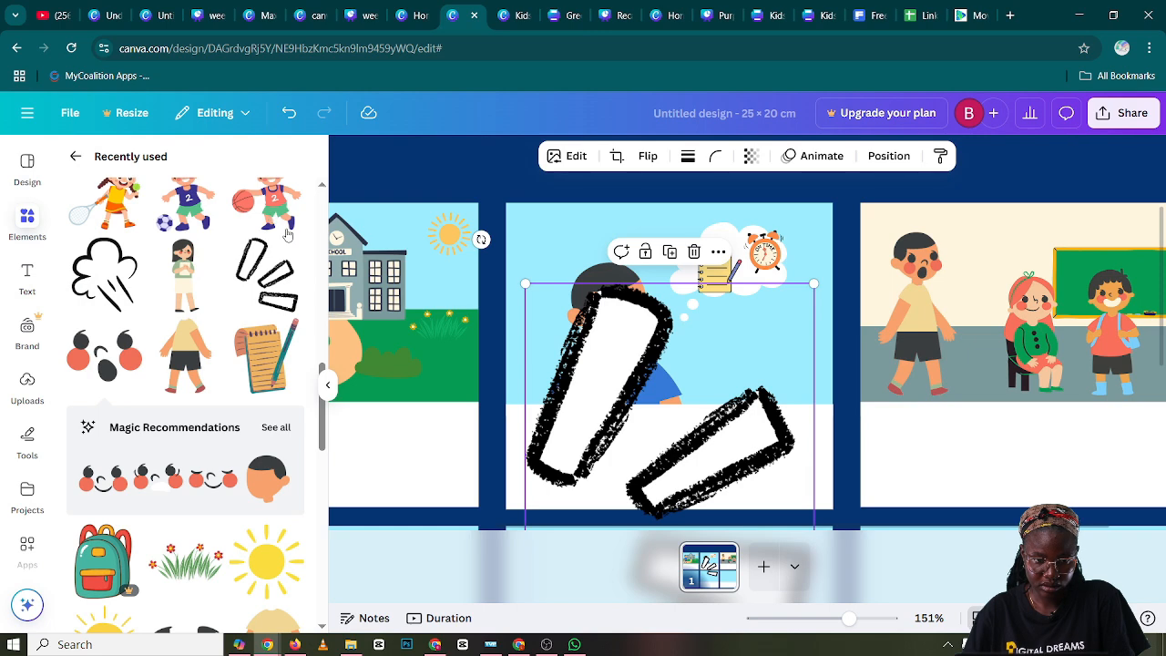
left_click(293, 249)
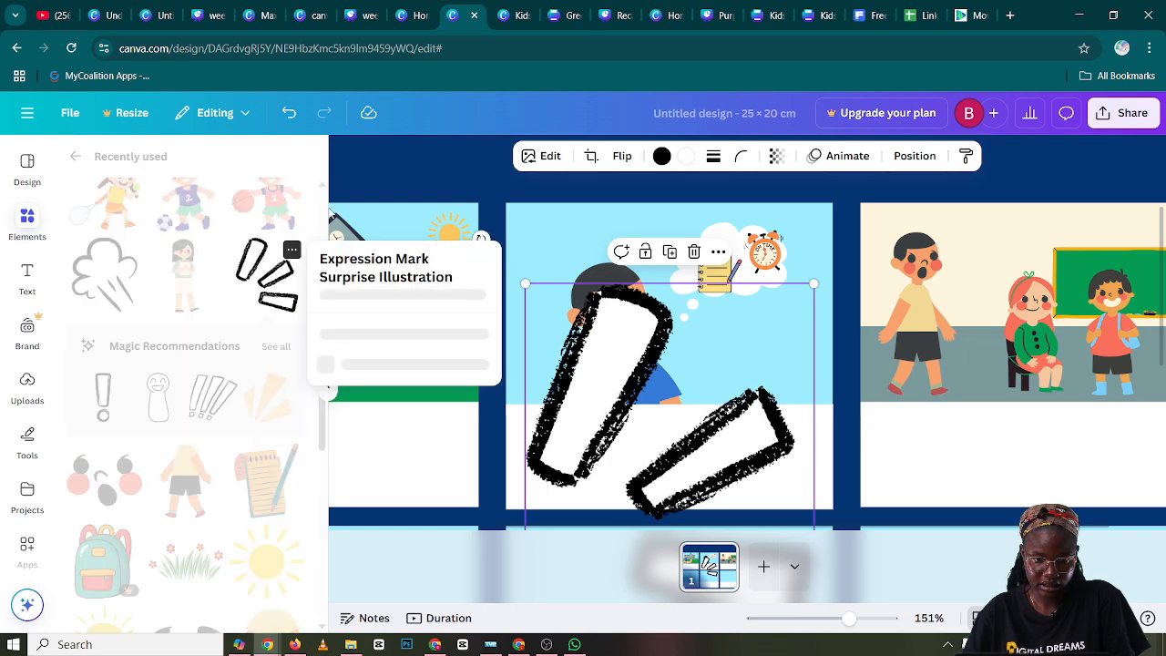
left_click(379, 151)
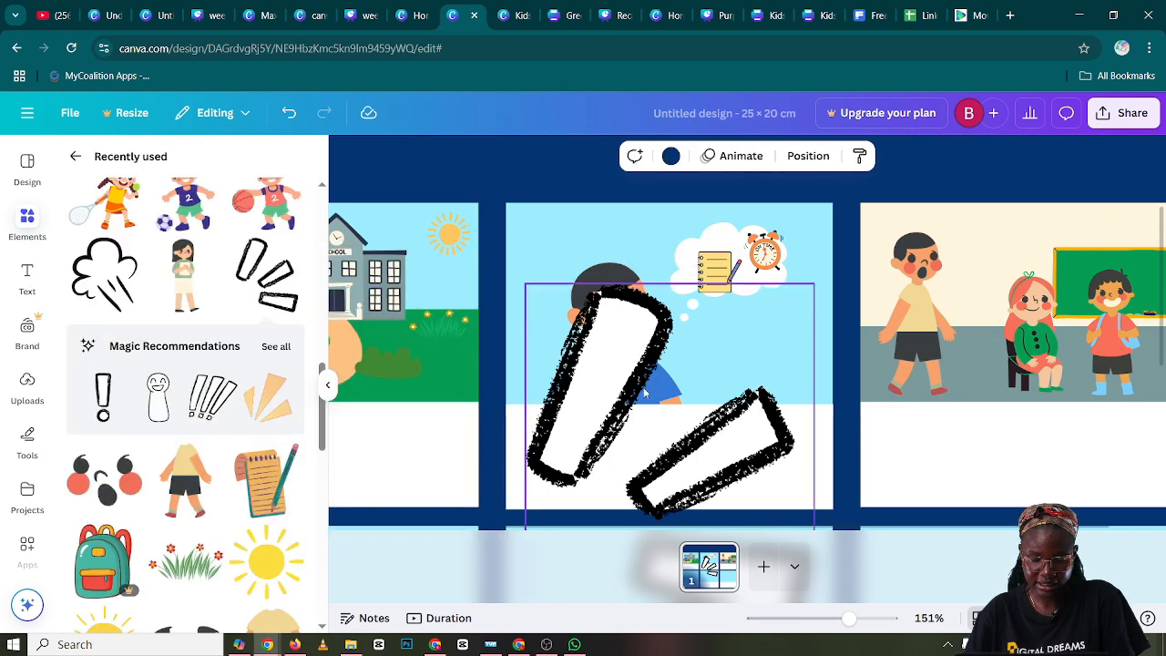
left_click_drag(645, 394, 645, 330)
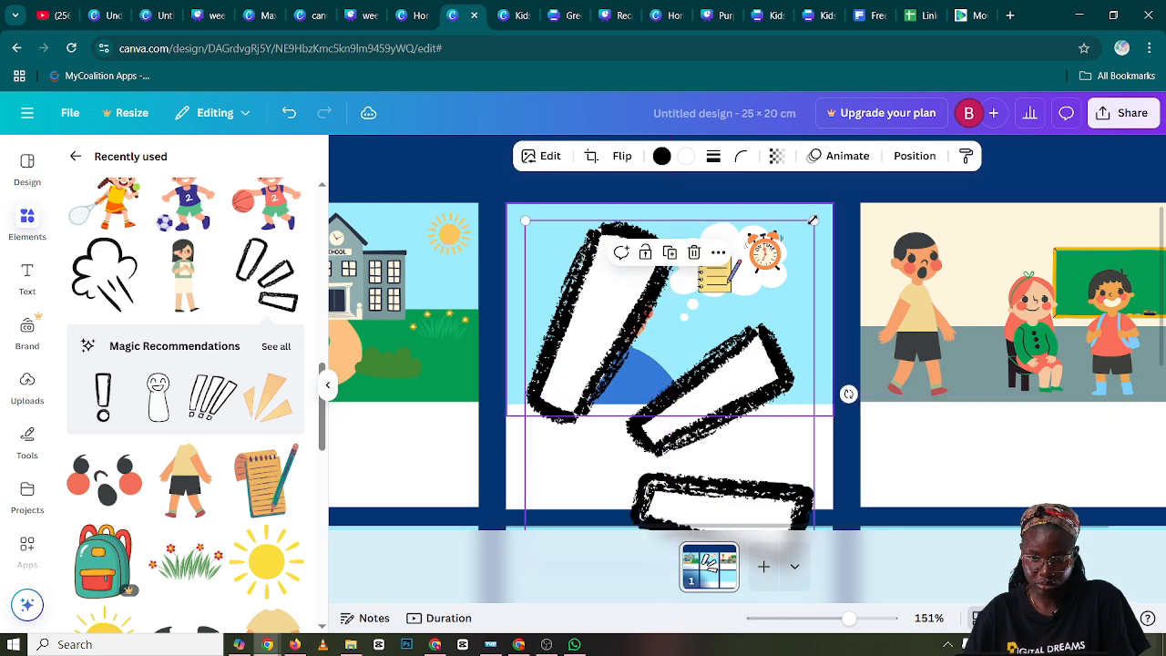
mouse_move(813, 220)
left_mouse_down()
mouse_move(632, 357)
mouse_move(632, 428)
mouse_move(688, 237)
mouse_move(612, 315)
left_mouse_up()
mouse_move(608, 332)
left_mouse_down()
mouse_move(646, 245)
mouse_move(662, 245)
left_mouse_up()
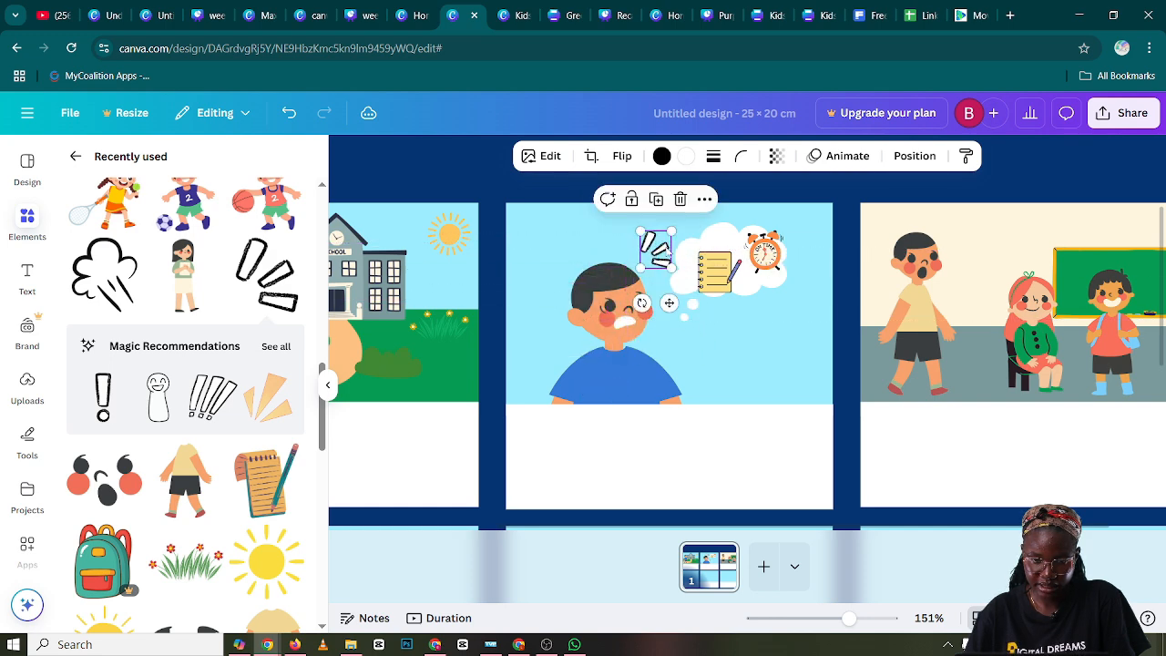
left_click_drag(641, 304, 651, 306)
left_click_drag(668, 229, 658, 254)
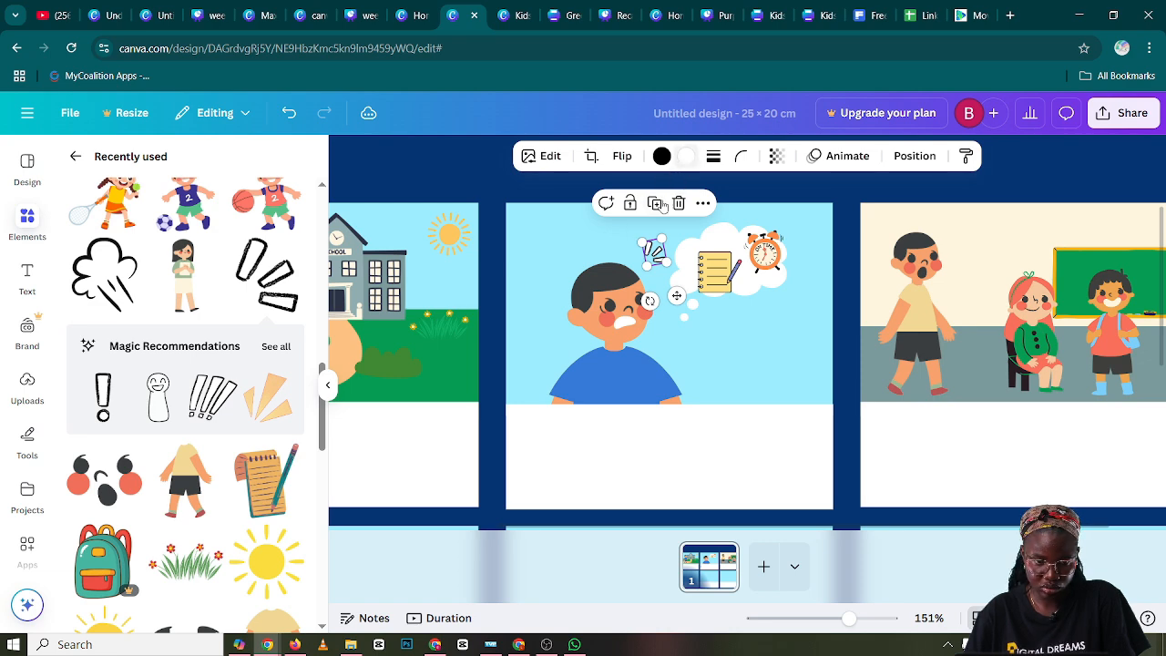
Recolor both the fill and the outline of the surprise mark to the light yellow document color
left_click(686, 156)
left_click(207, 473)
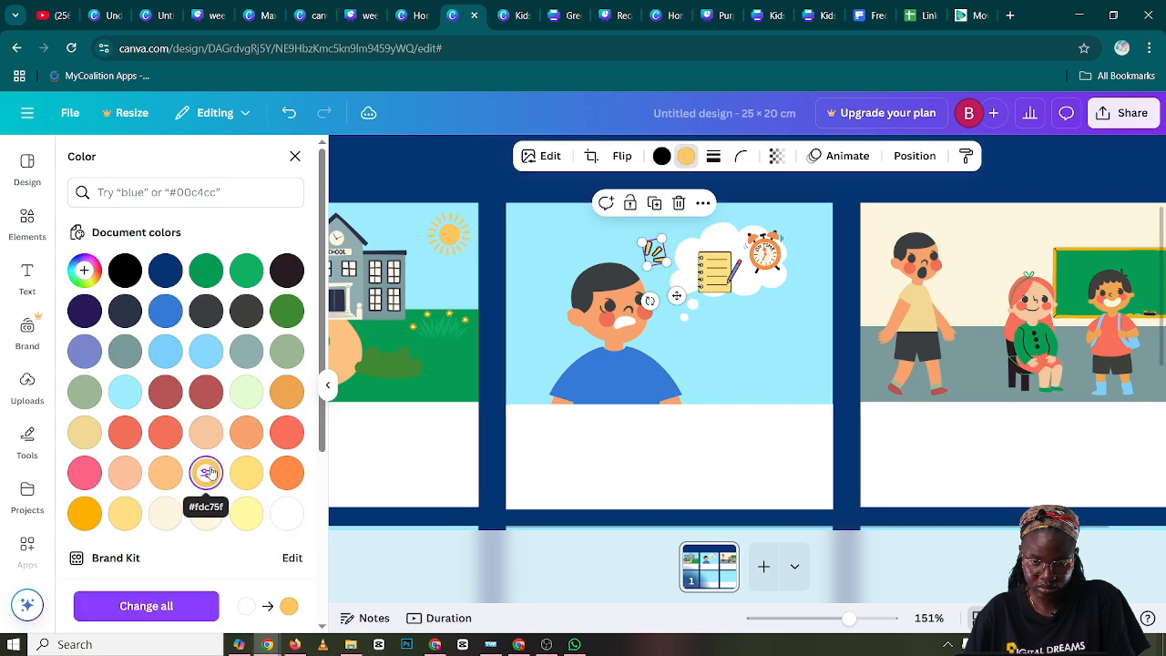
left_click(126, 513)
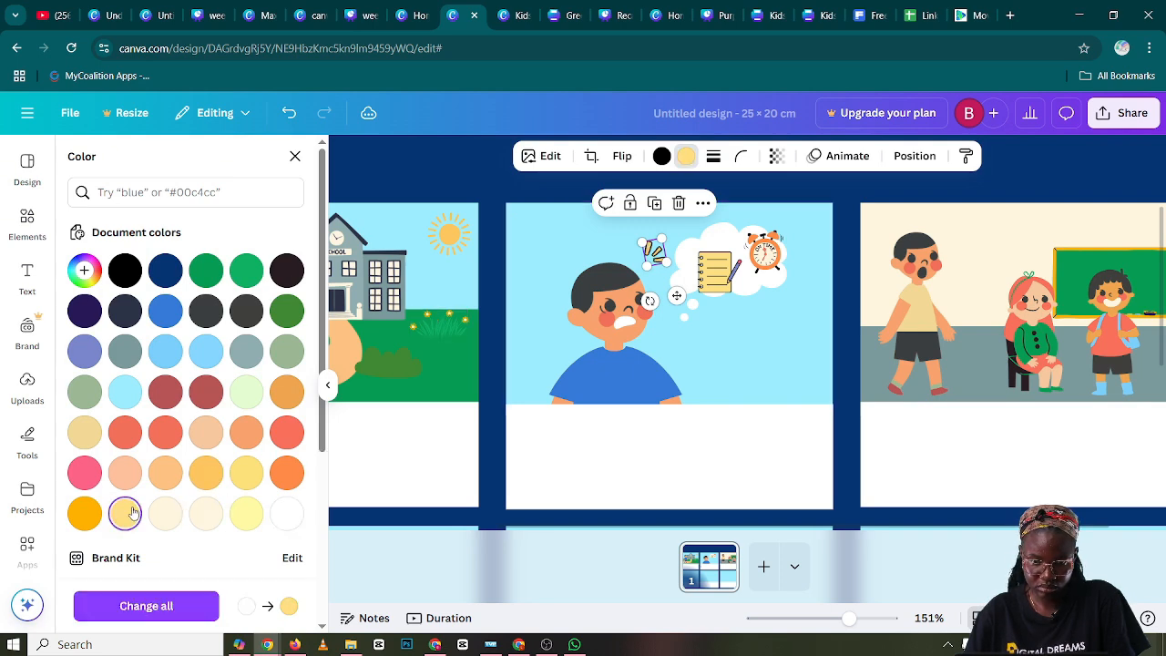
left_click(661, 158)
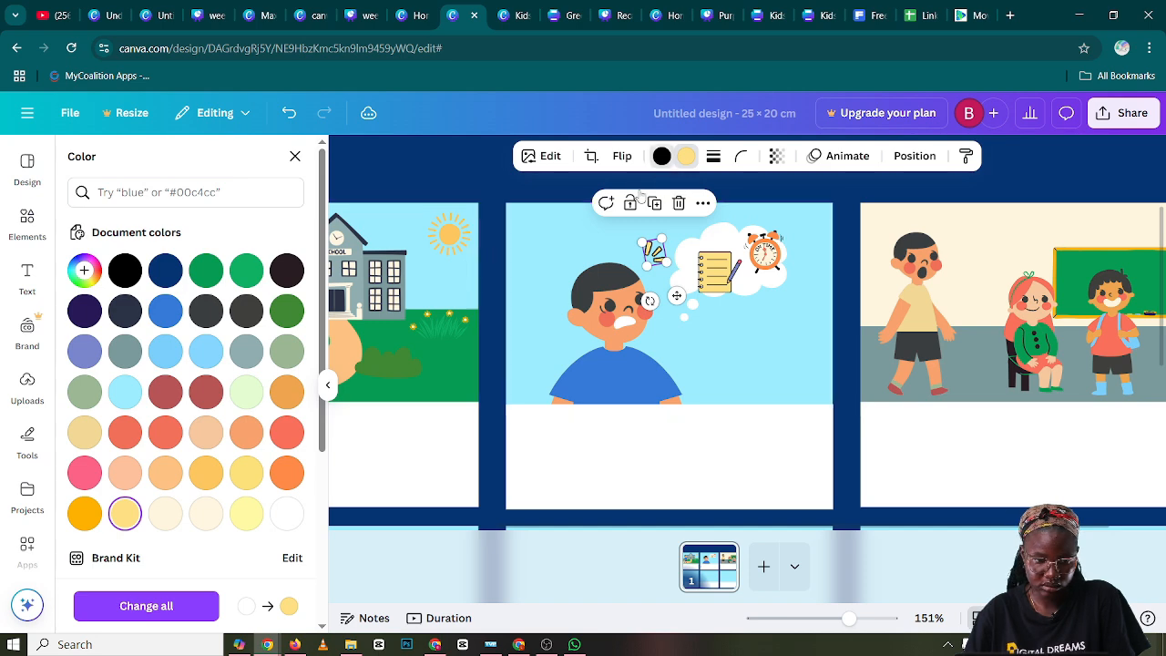
left_click(125, 516)
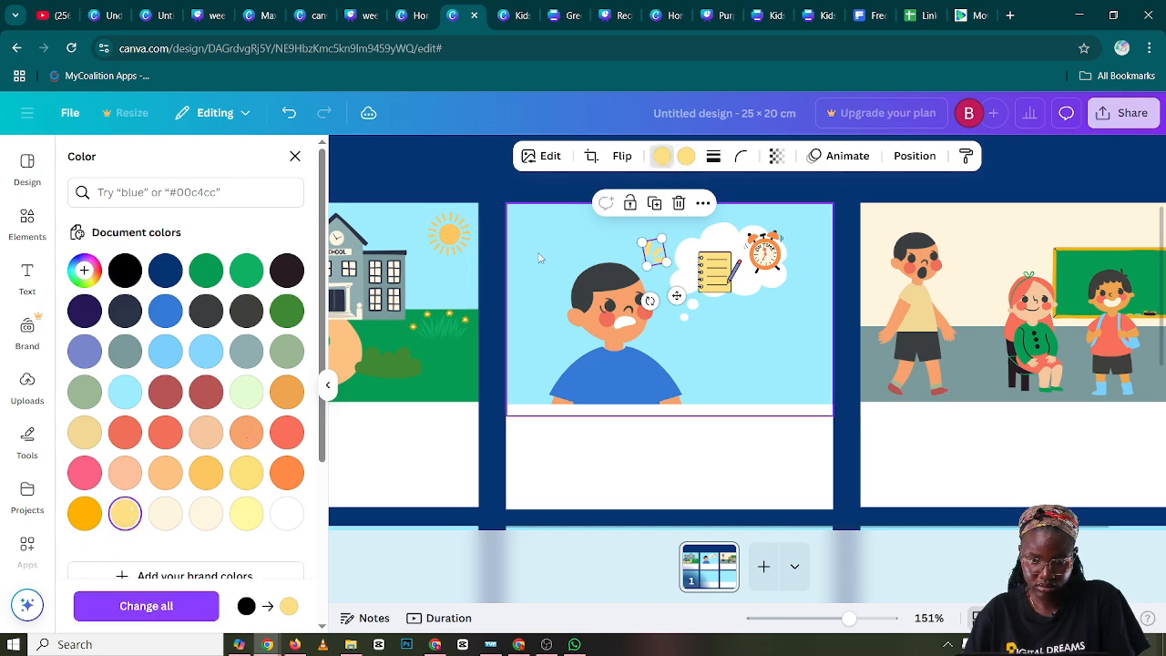
Shrink the yellow surprise mark slightly above the boy's head in panel two
left_click(627, 251)
left_click(614, 250)
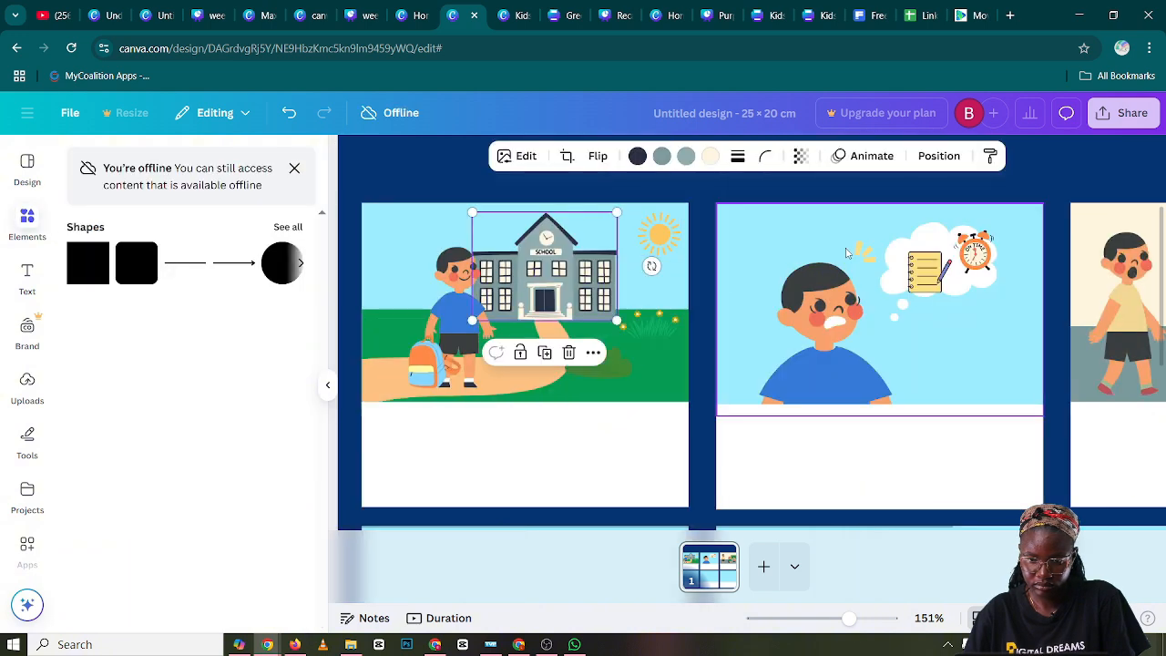
left_click(863, 259)
left_click_drag(872, 240, 869, 244)
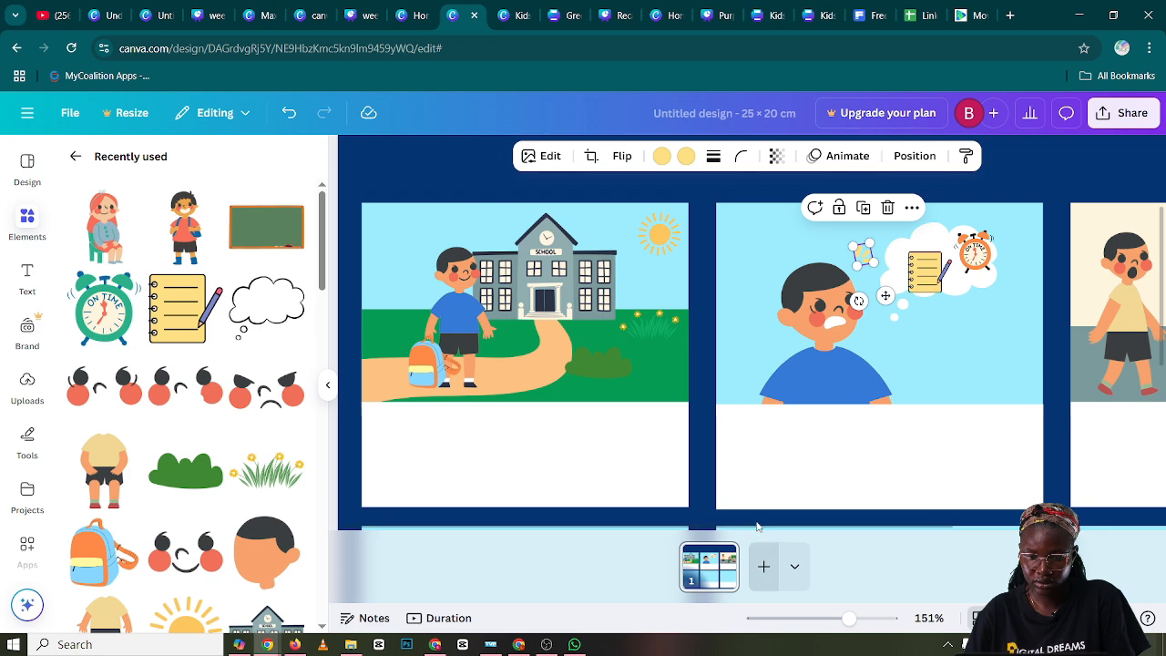
Recolor the walking boy's outfit in panel three with a blue shirt, black shoes and white socks
left_click_drag(784, 527, 1011, 535)
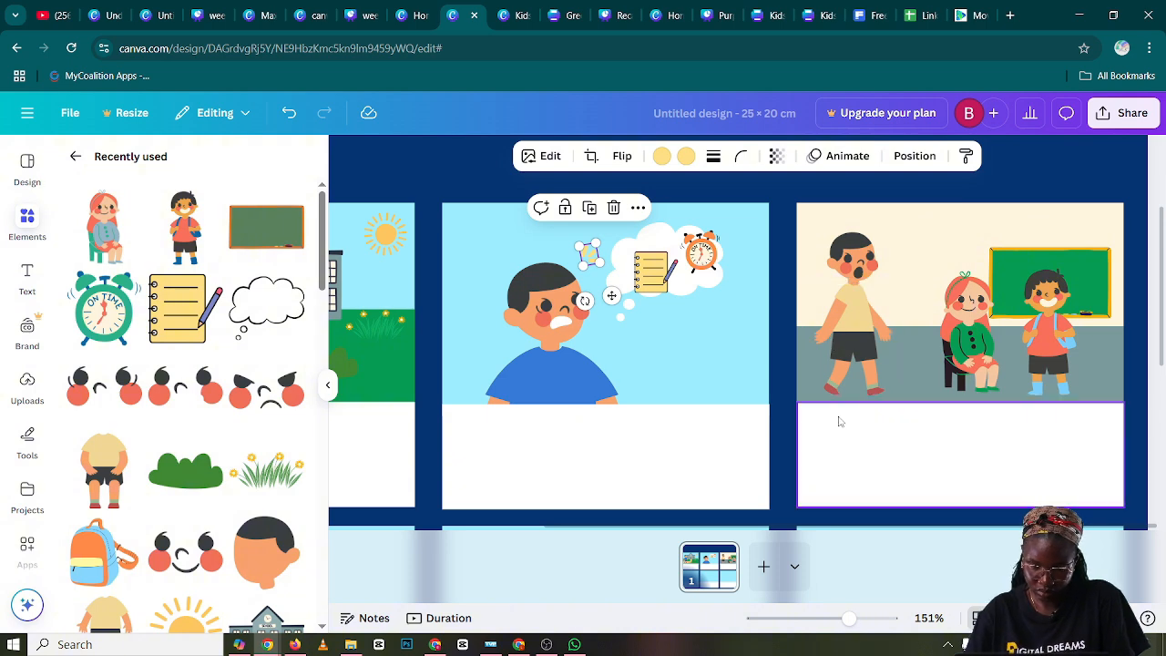
left_click(843, 373)
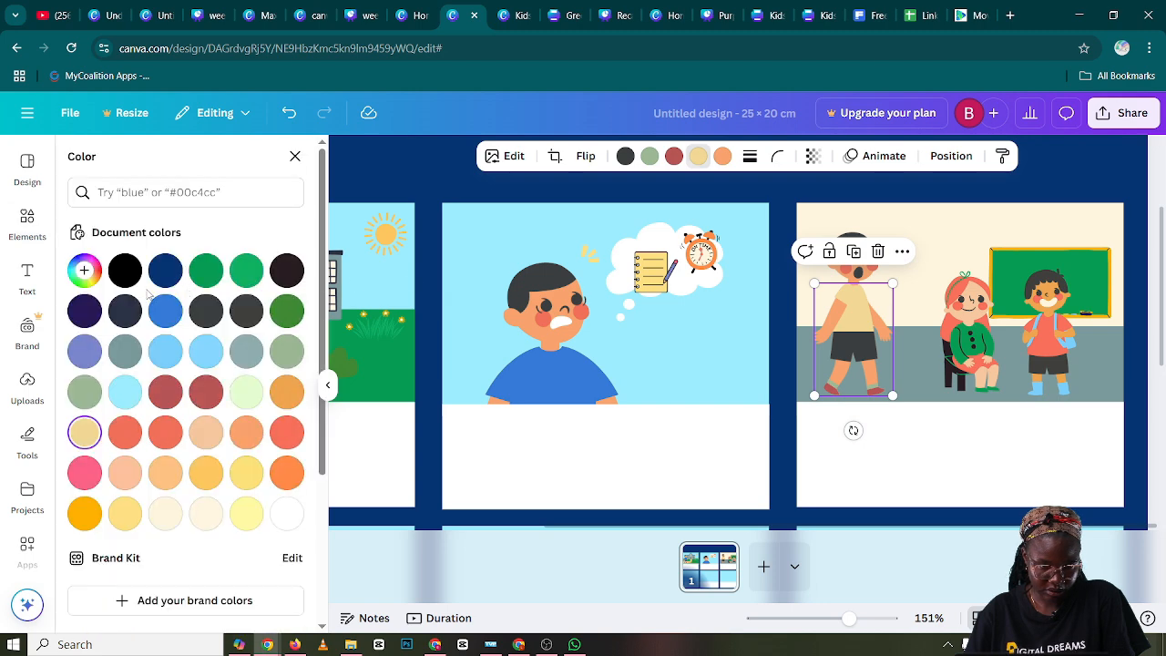
left_click(165, 310)
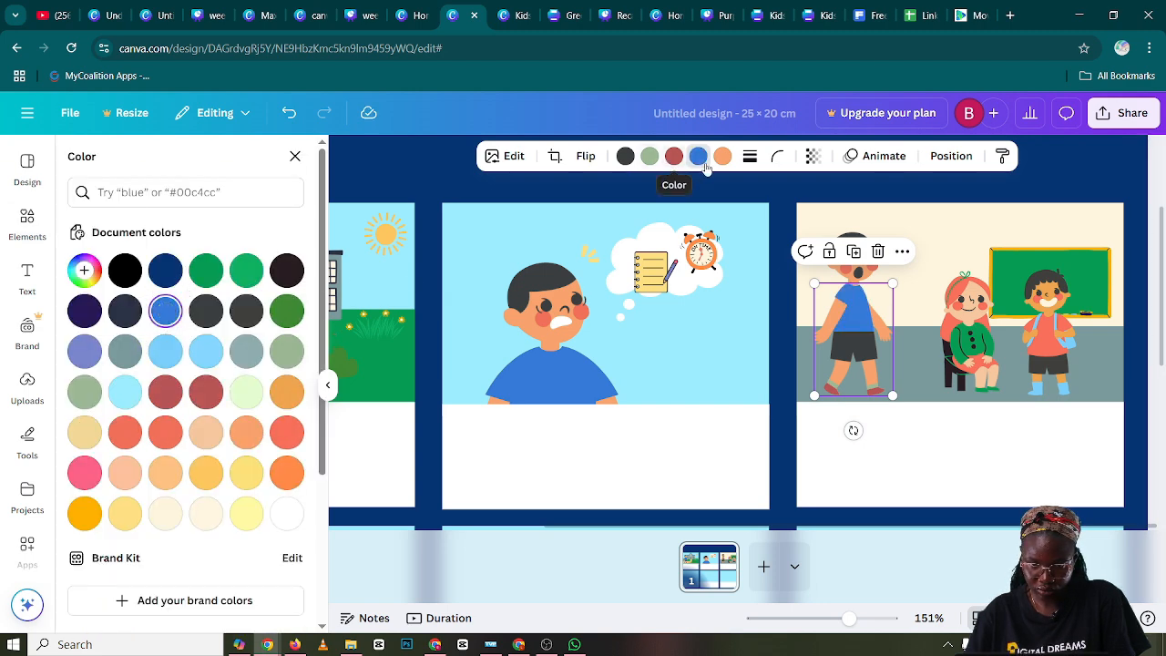
left_click(674, 155)
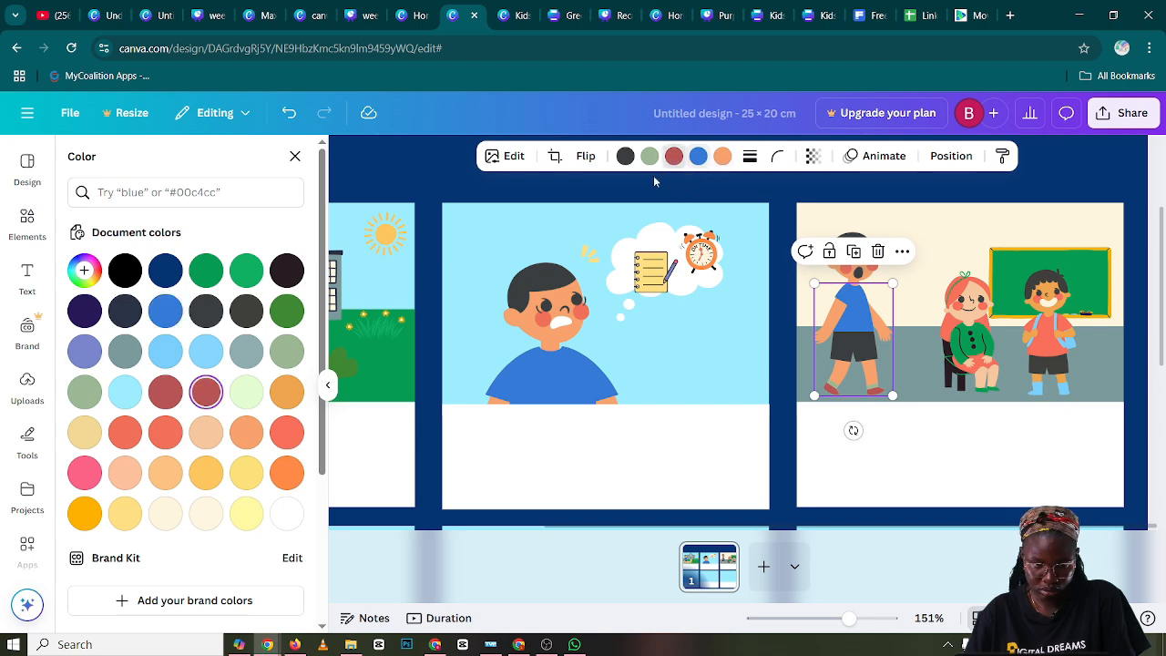
left_click(125, 269)
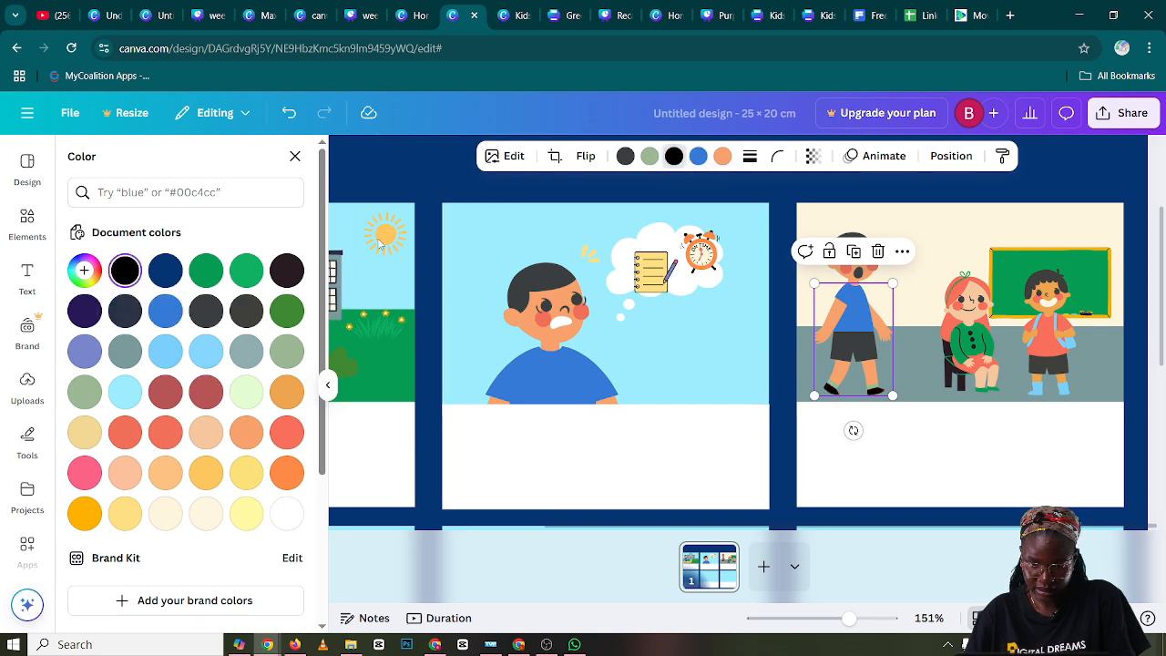
left_click(650, 155)
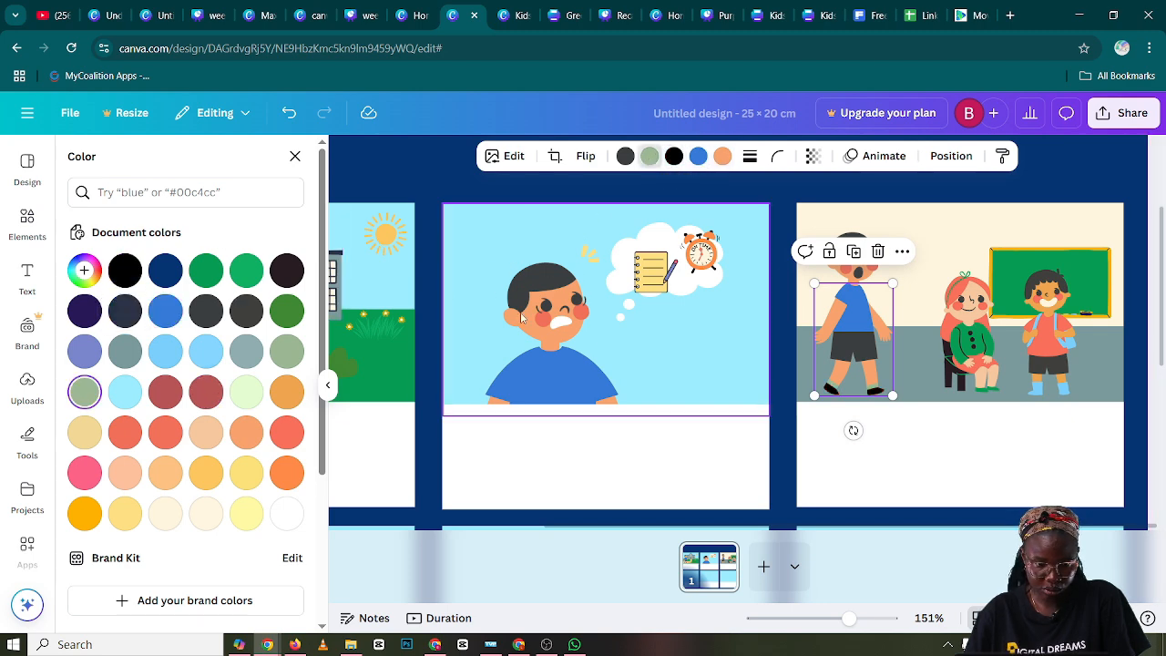
left_click(286, 515)
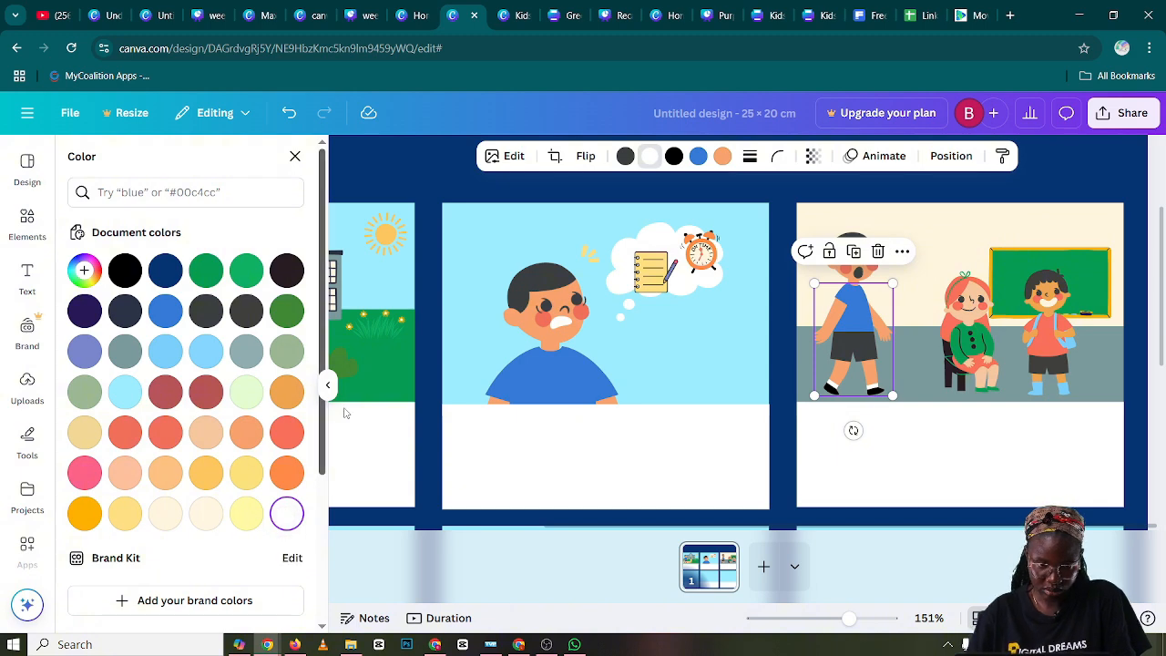
left_click(327, 385)
Duplicate panel three's cream wall, grey floor and chalkboard together and place the copy over panel four's blue background
scroll(364, 388, "down", 5)
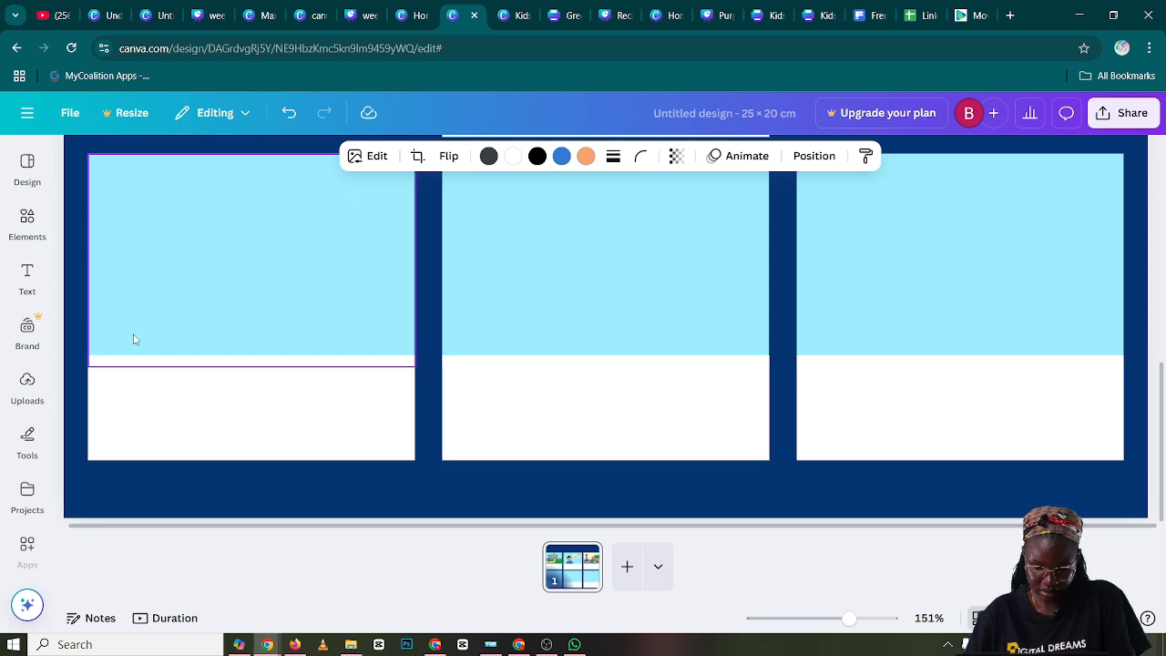
scroll(788, 269, "up", 3)
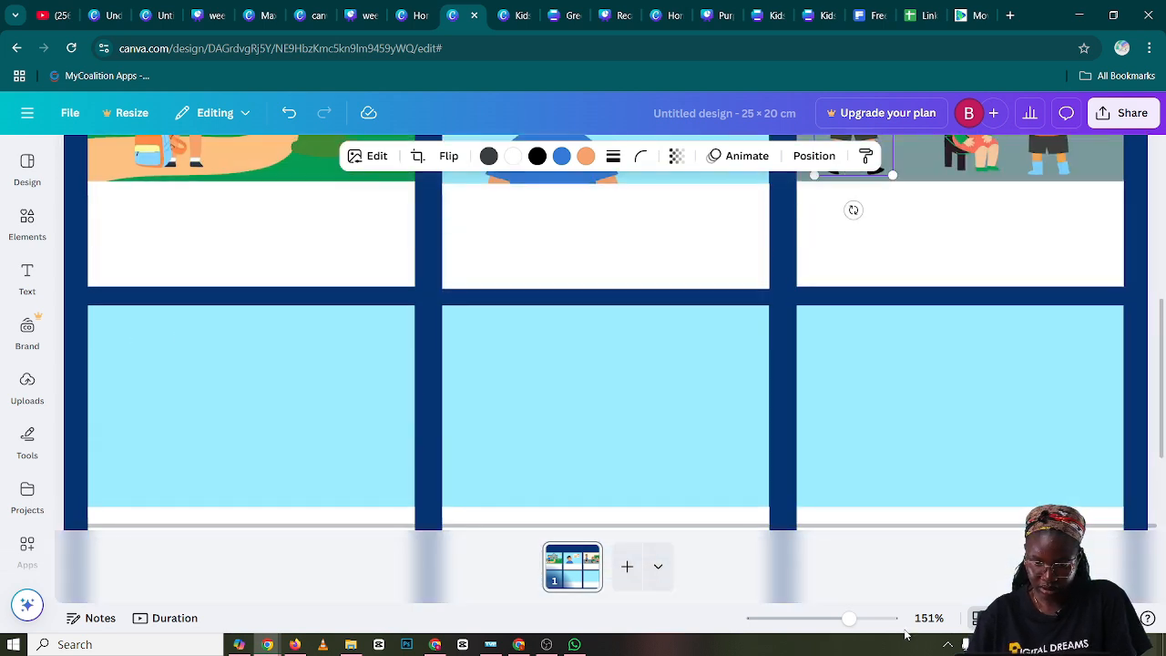
left_click_drag(857, 619, 827, 620)
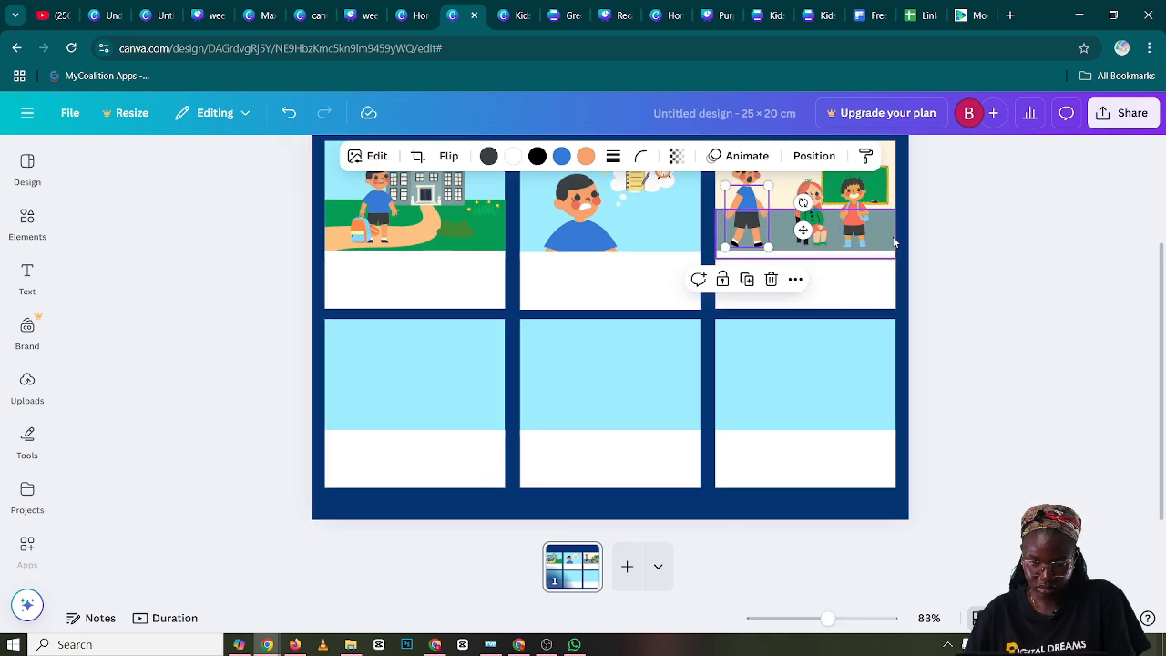
scroll(942, 283, "up", 2)
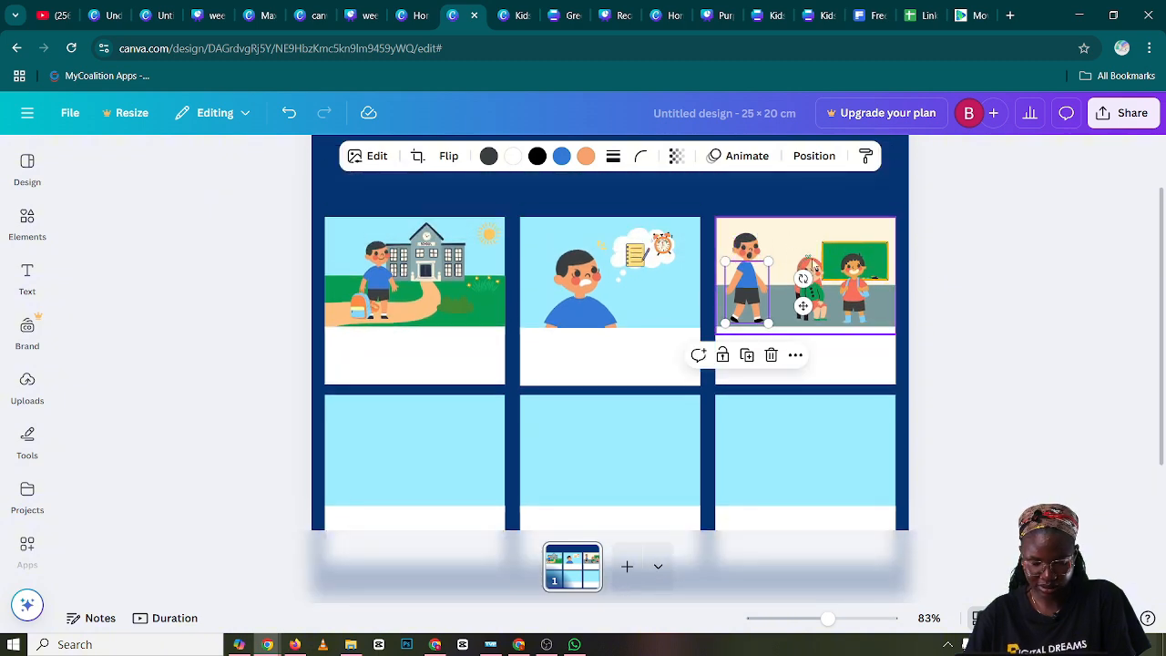
left_click(800, 285, "shift")
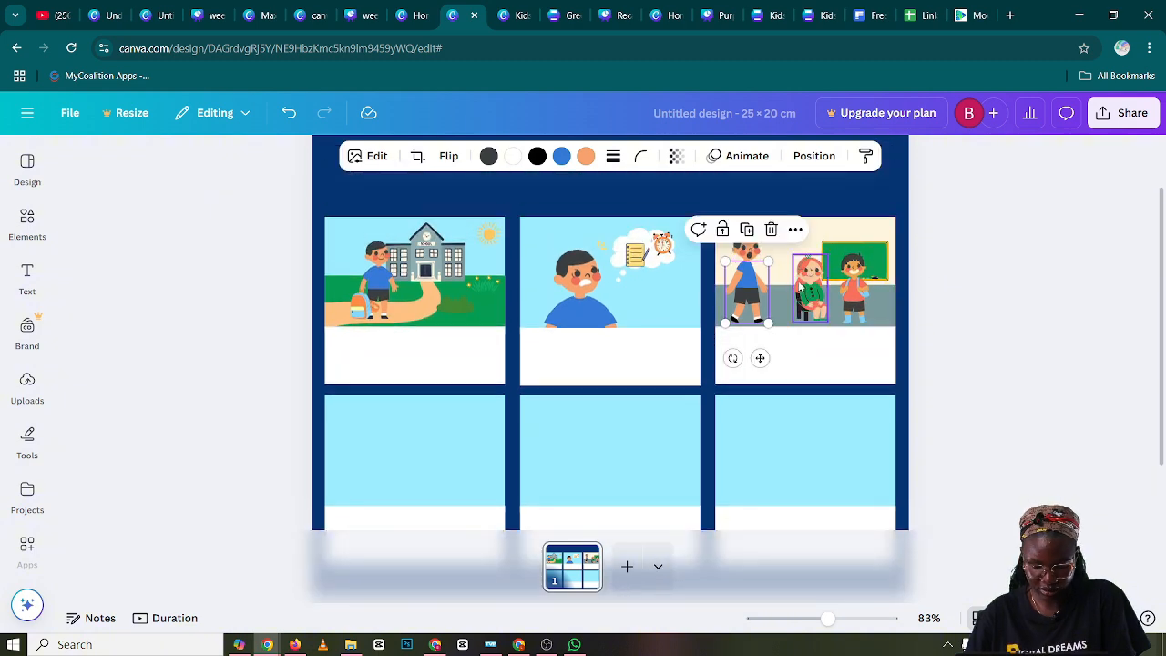
left_click(837, 233)
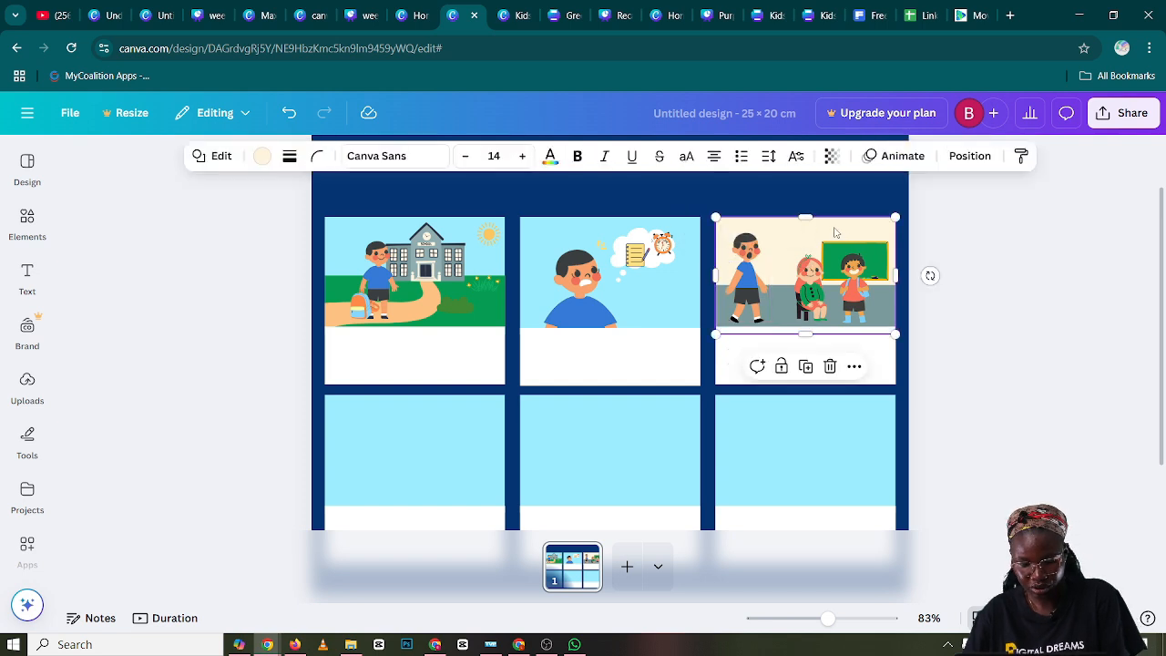
left_click(863, 258, "shift")
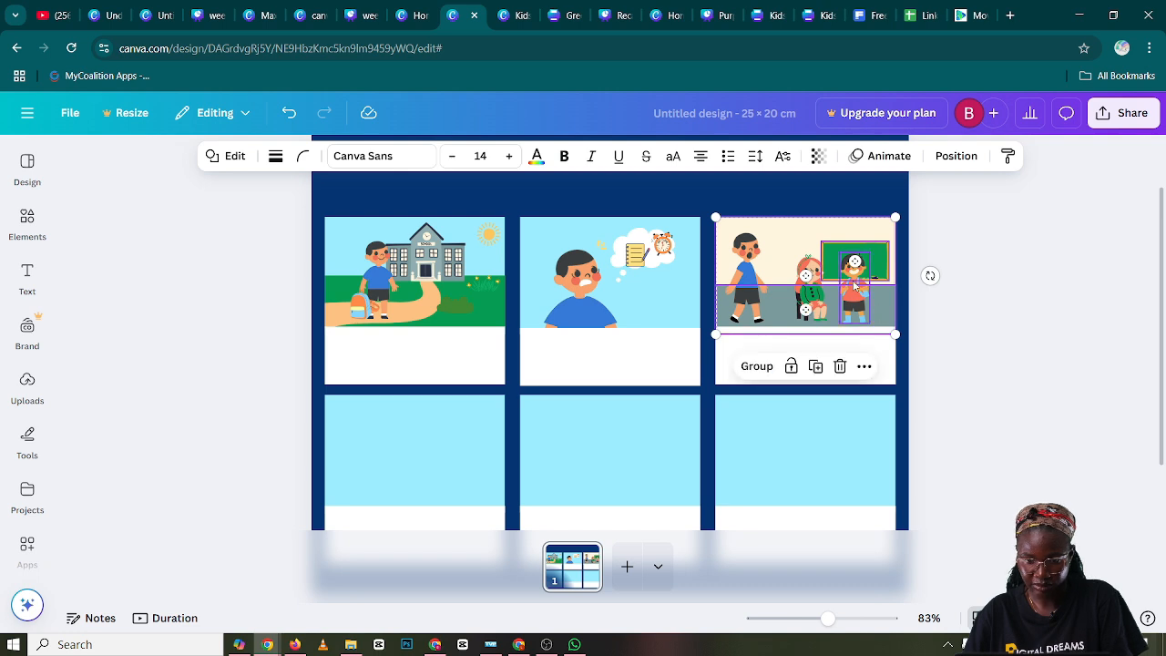
left_click(814, 366)
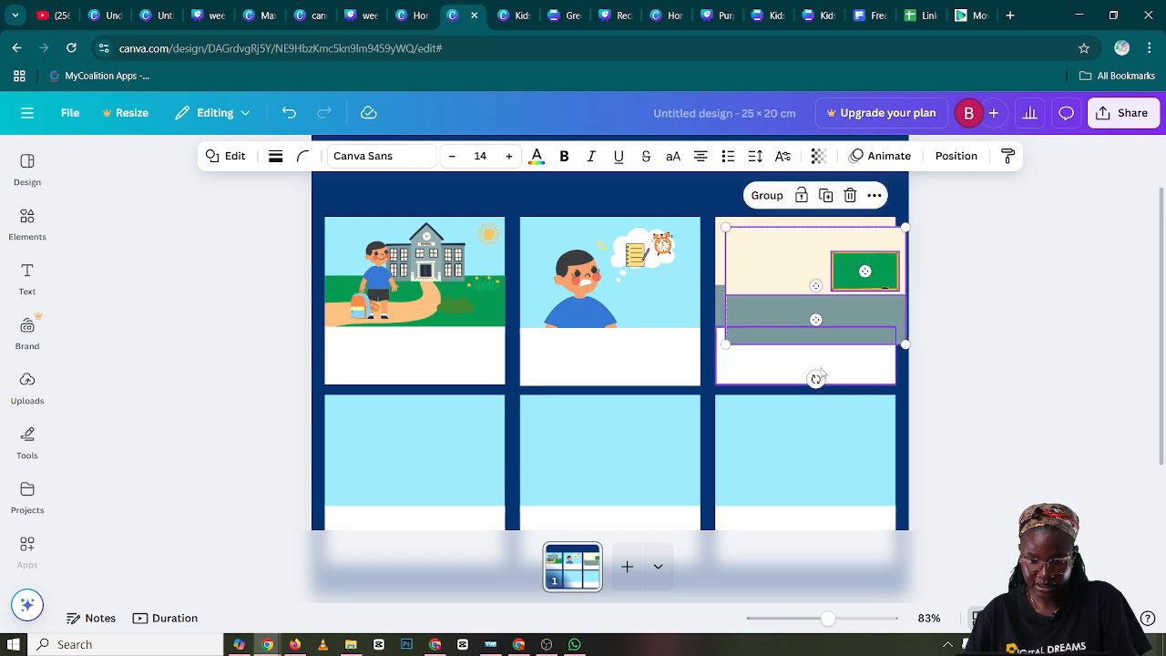
left_click_drag(761, 302, 389, 431)
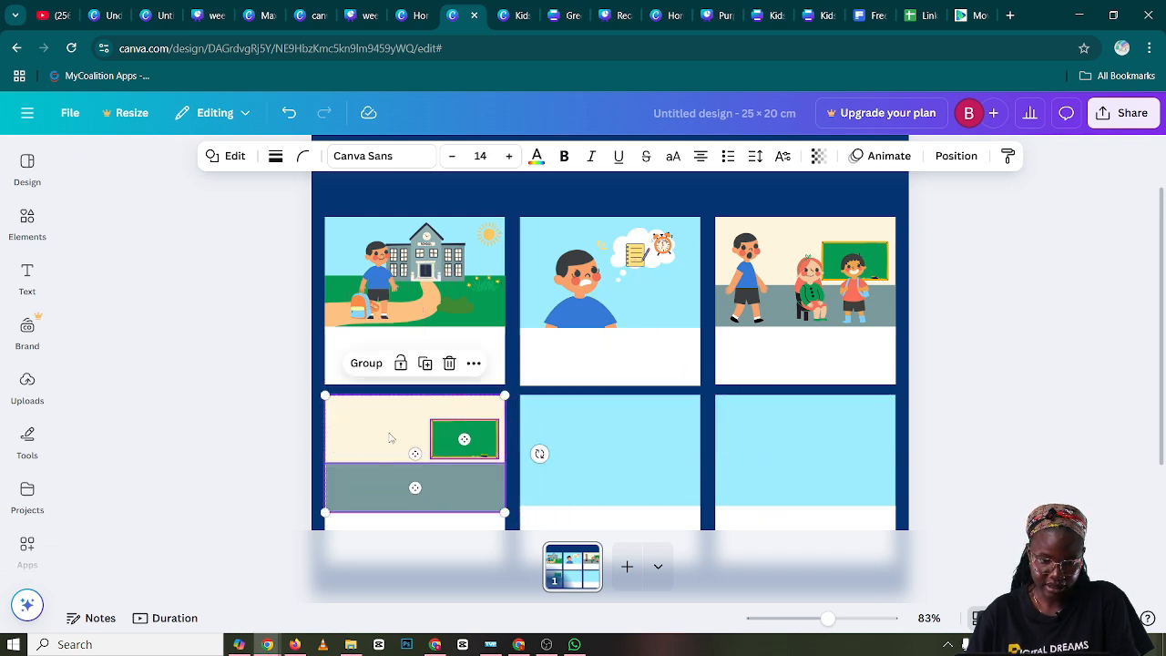
Add the seated headless body from the recently used elements and enlarge it across the edge of panel four
left_click(236, 410)
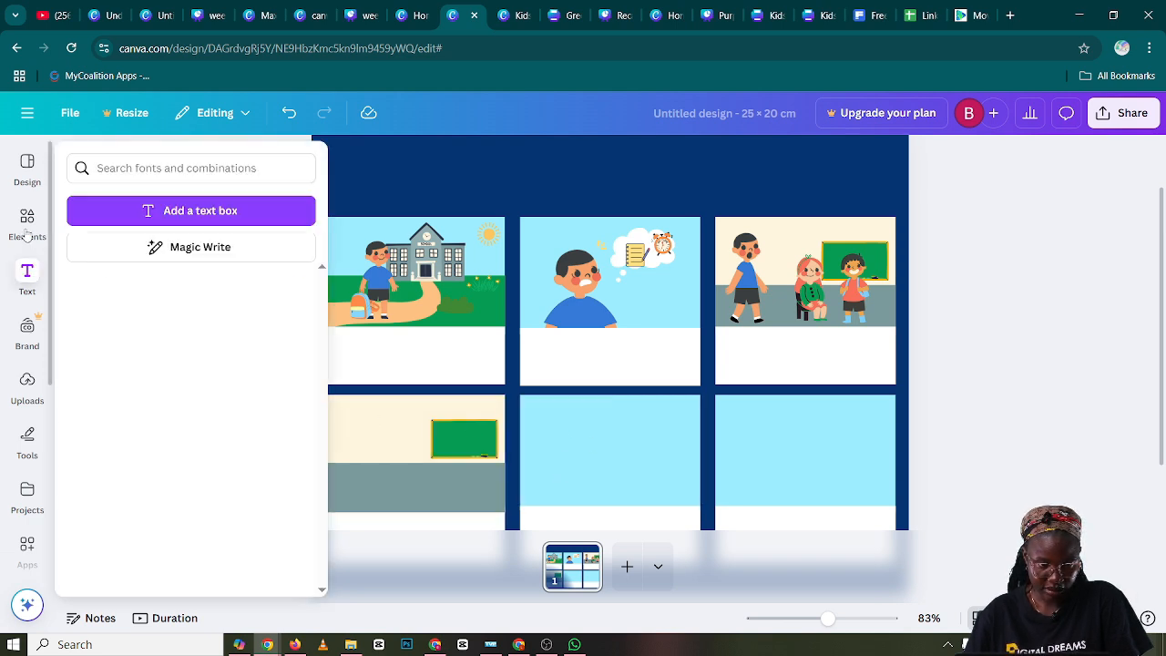
mouse_move(27, 237)
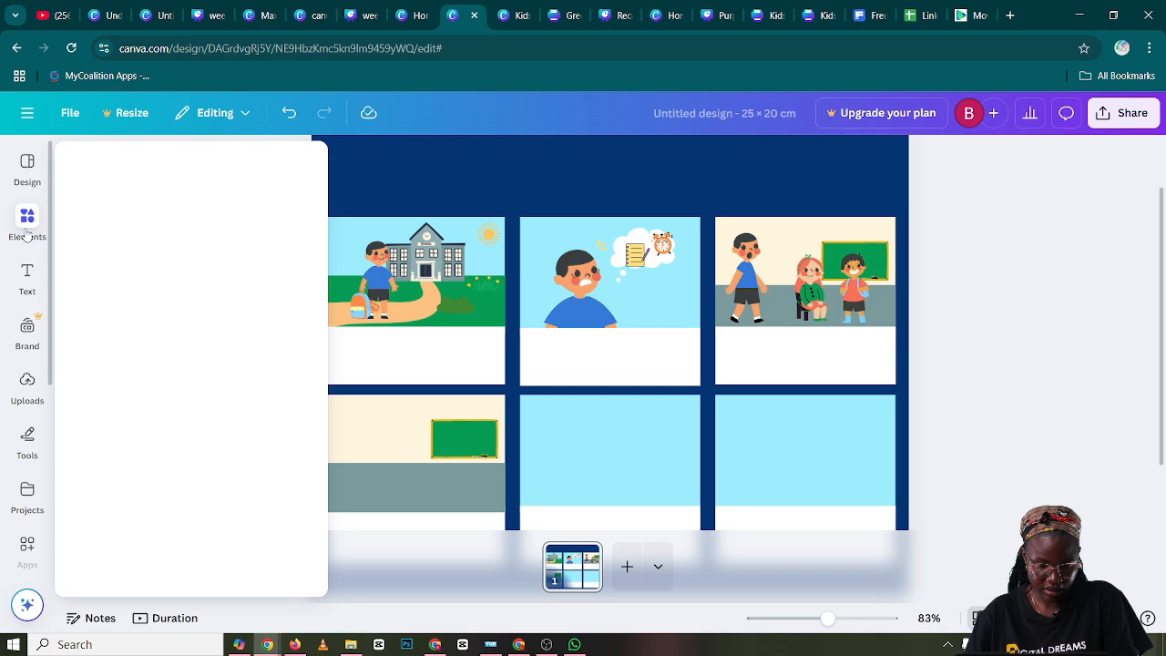
scroll(197, 322, "down", 5)
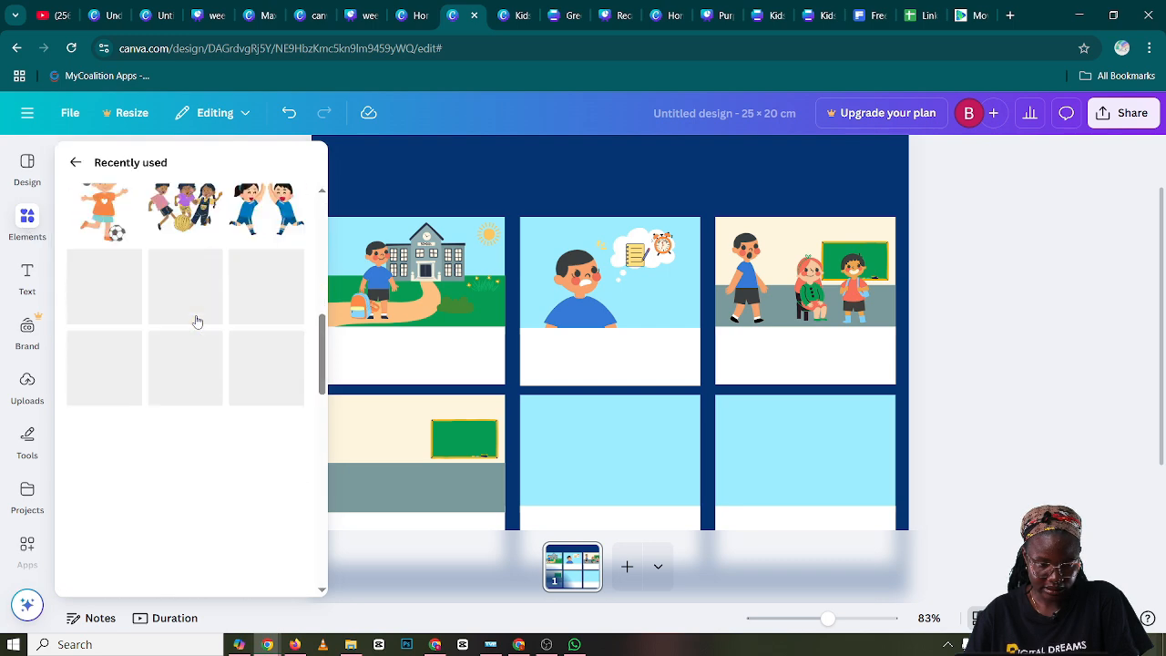
scroll(197, 322, "down", 5)
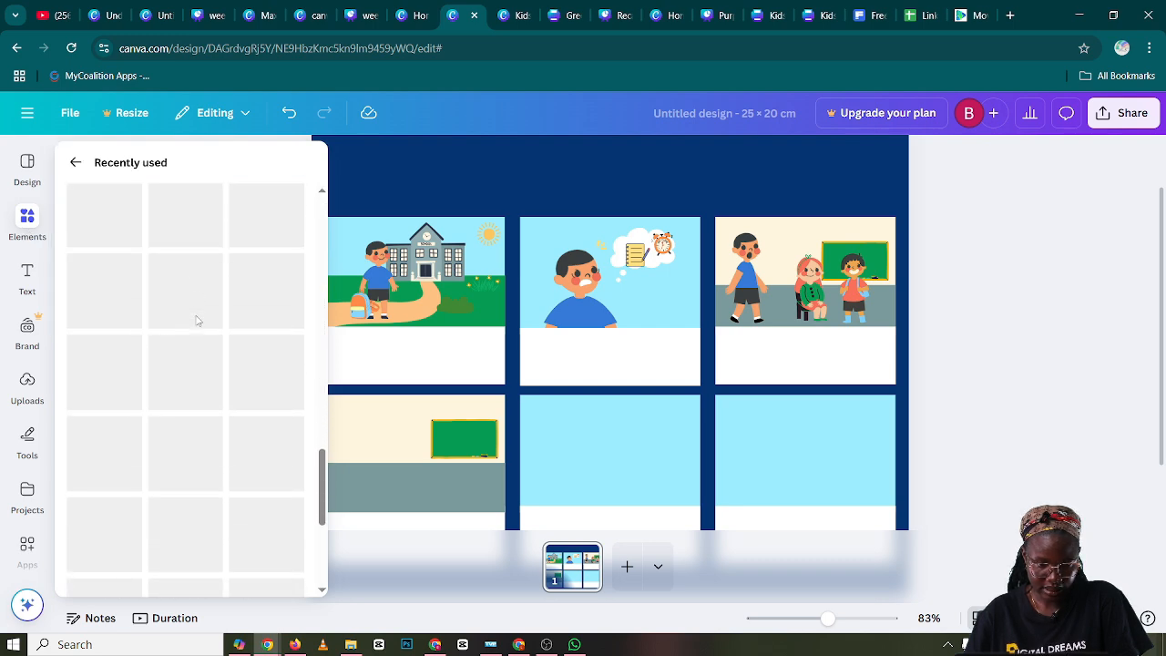
scroll(197, 322, "down", 2)
scroll(197, 320, "up", 5)
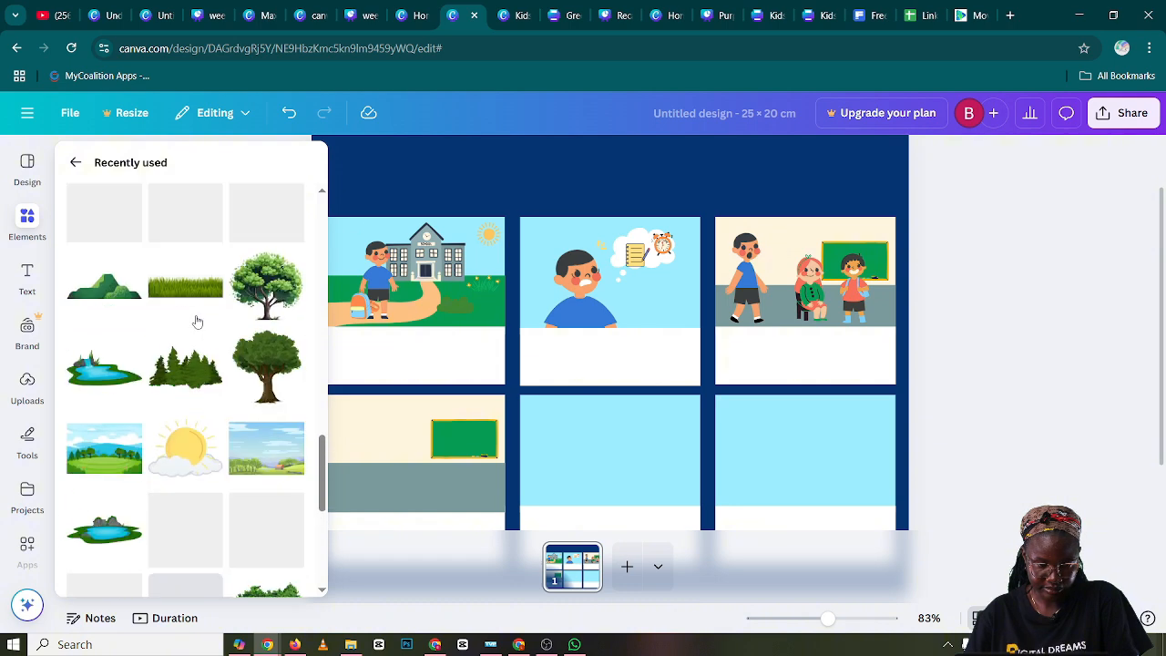
scroll(197, 321, "up", 5)
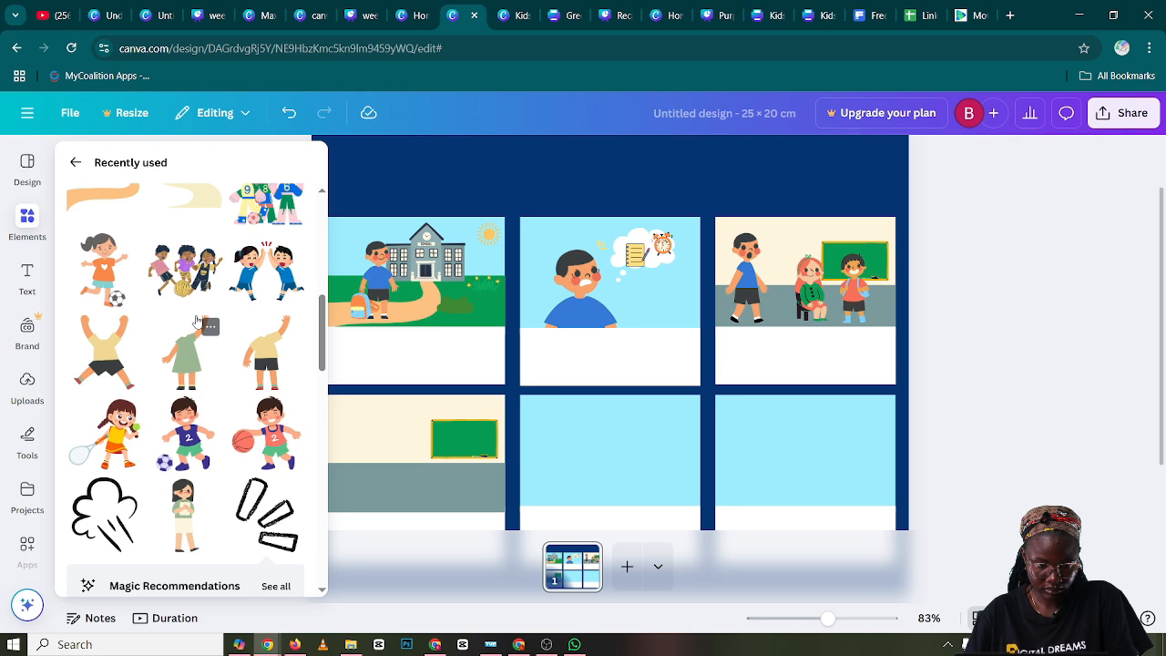
scroll(197, 320, "up", 1)
scroll(197, 320, "up", 2)
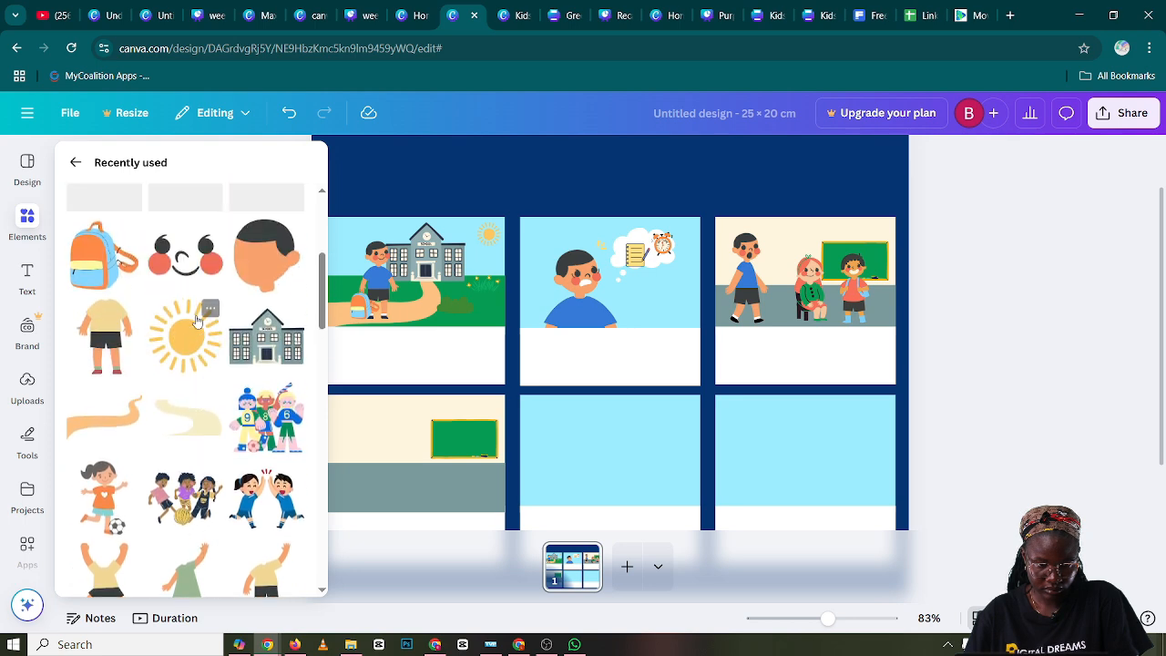
scroll(197, 321, "up", 3)
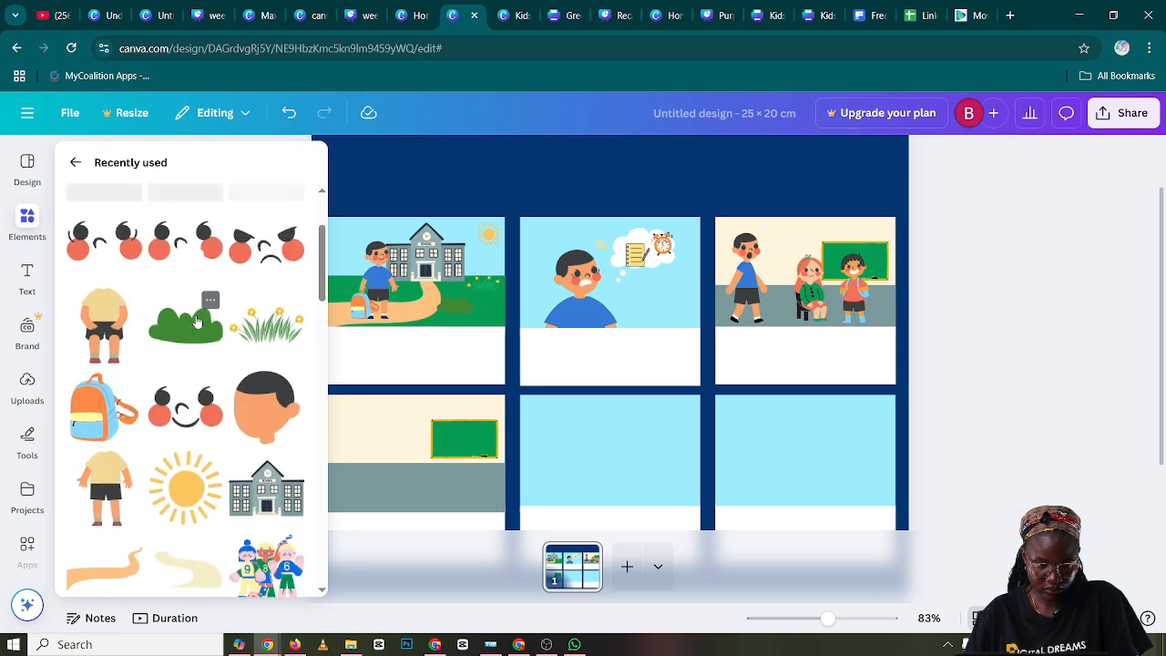
left_click(104, 309)
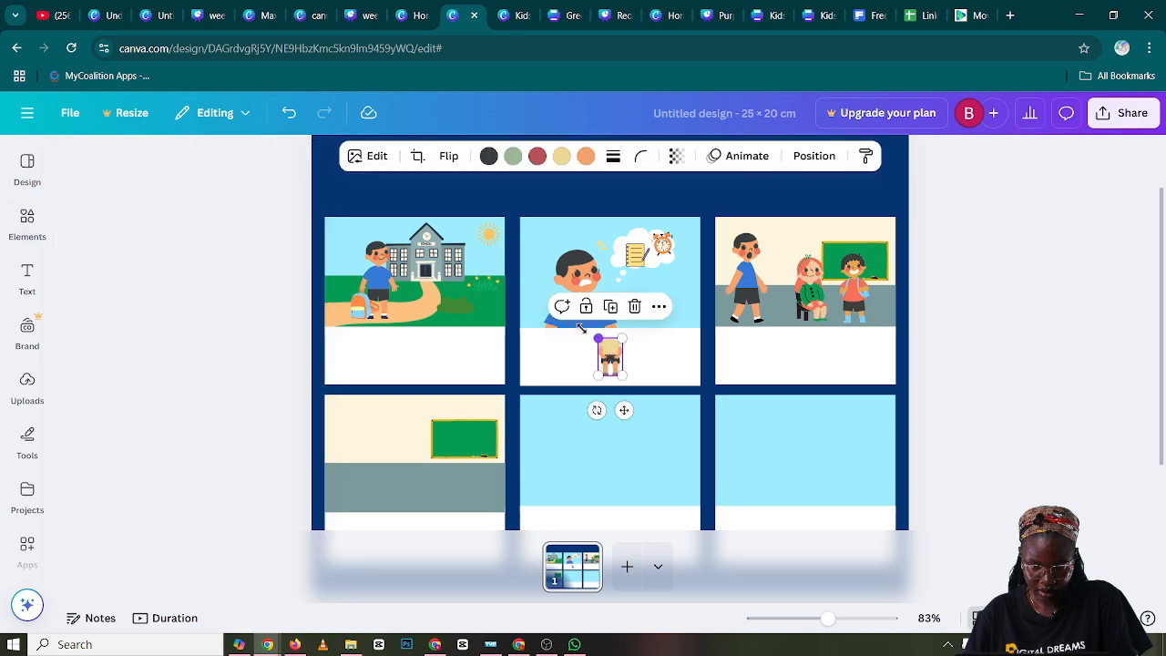
left_click_drag(598, 338, 525, 225)
left_click_drag(550, 326, 477, 427)
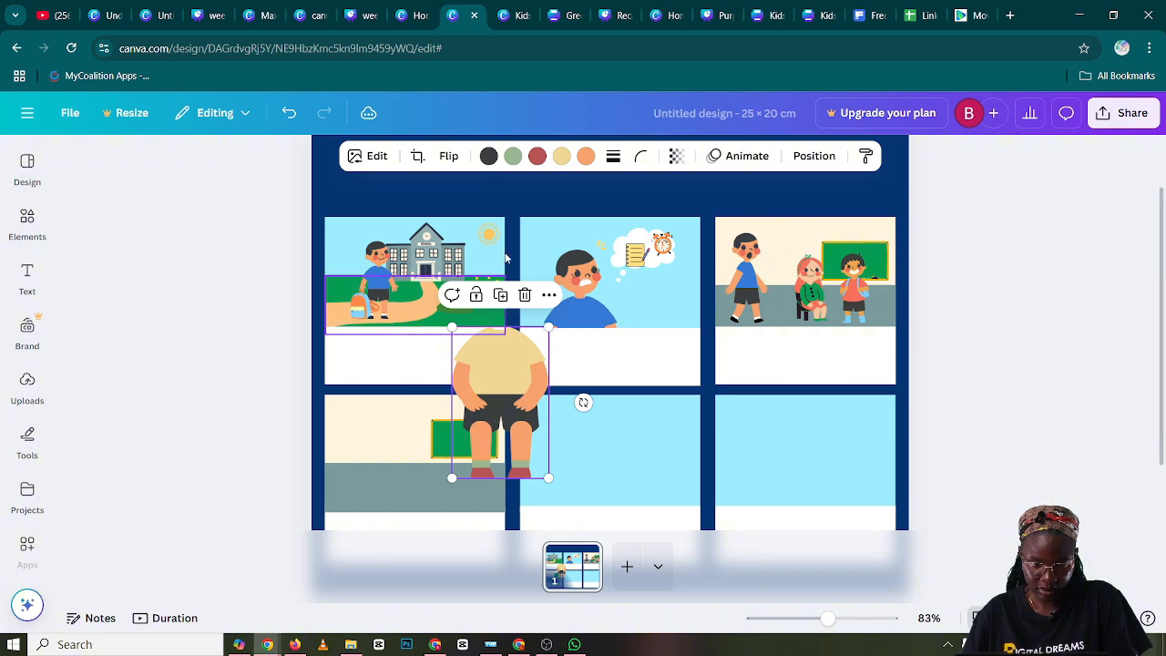
Crop the seated body down to its shoulders and upper chest, removing the forearms, shorts and legs
left_click(418, 156)
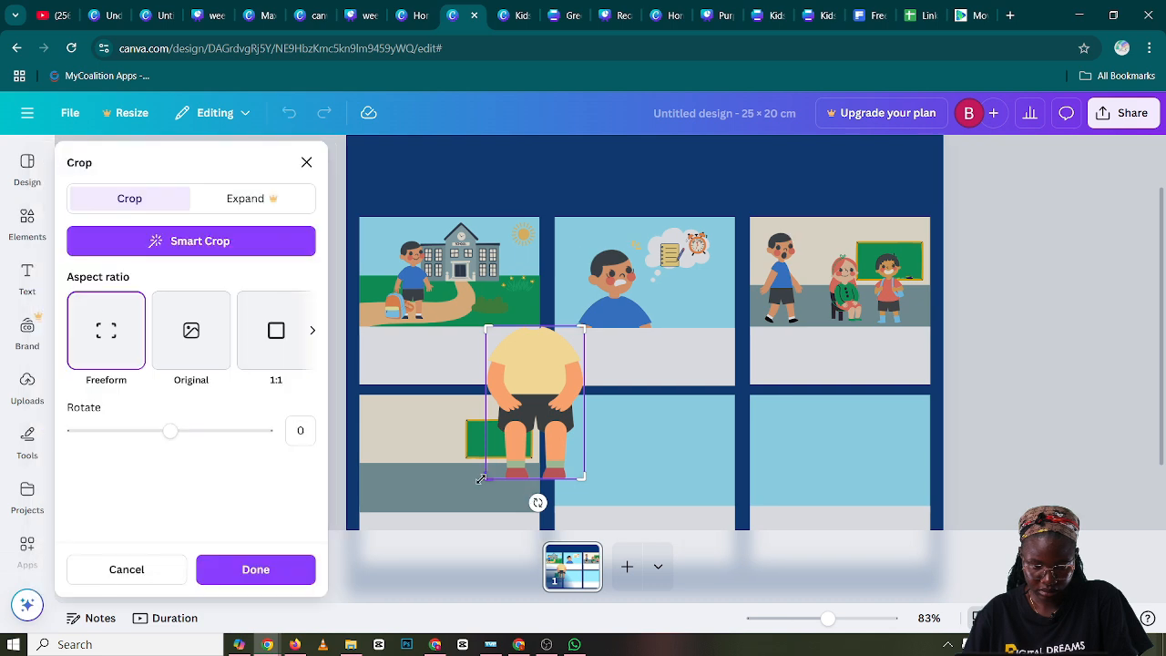
left_click_drag(489, 470, 470, 384)
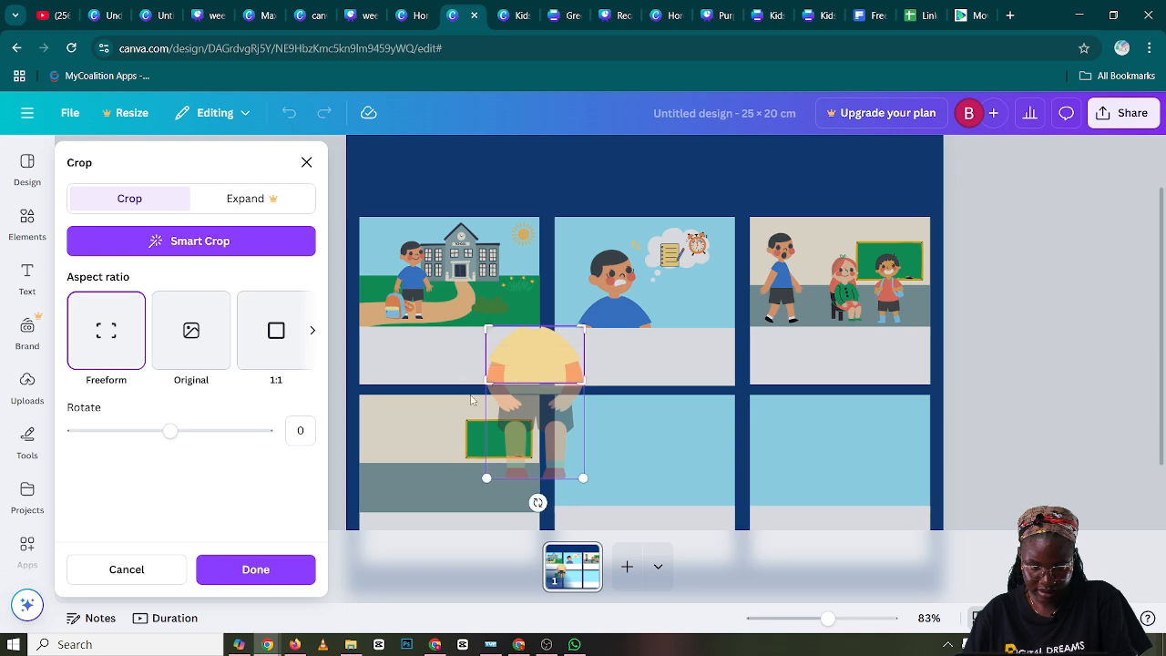
left_click(665, 396)
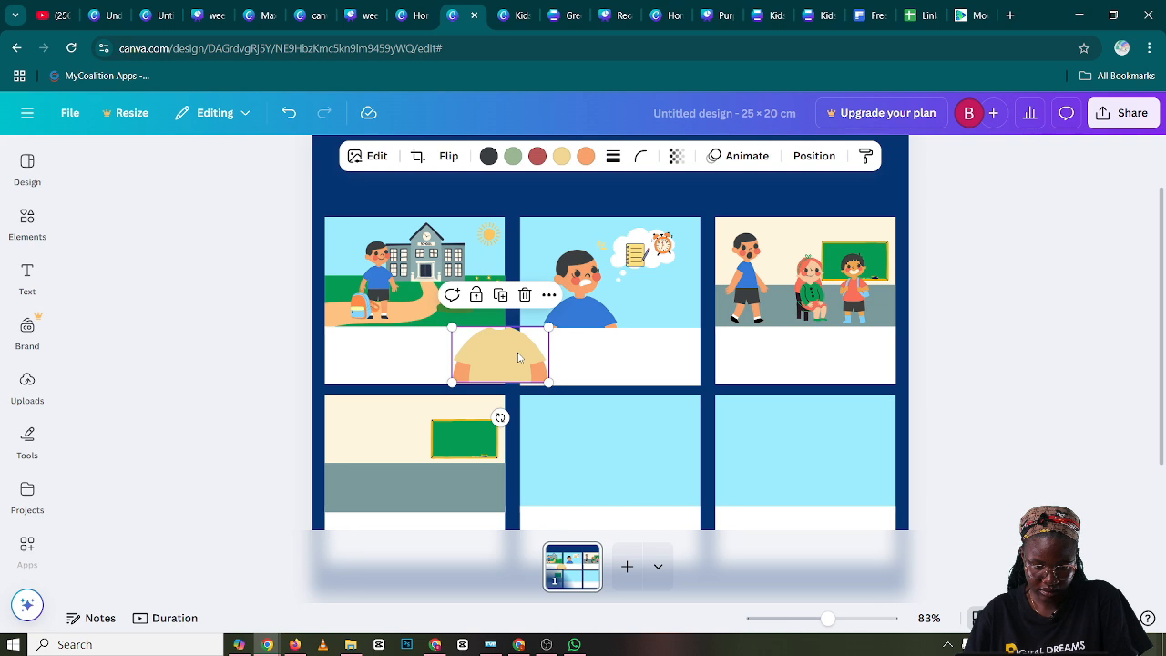
Place the cropped torso at a smaller size on panel four's grey floor and shift the chalkboard to the panel's right edge
left_click_drag(518, 357, 398, 485)
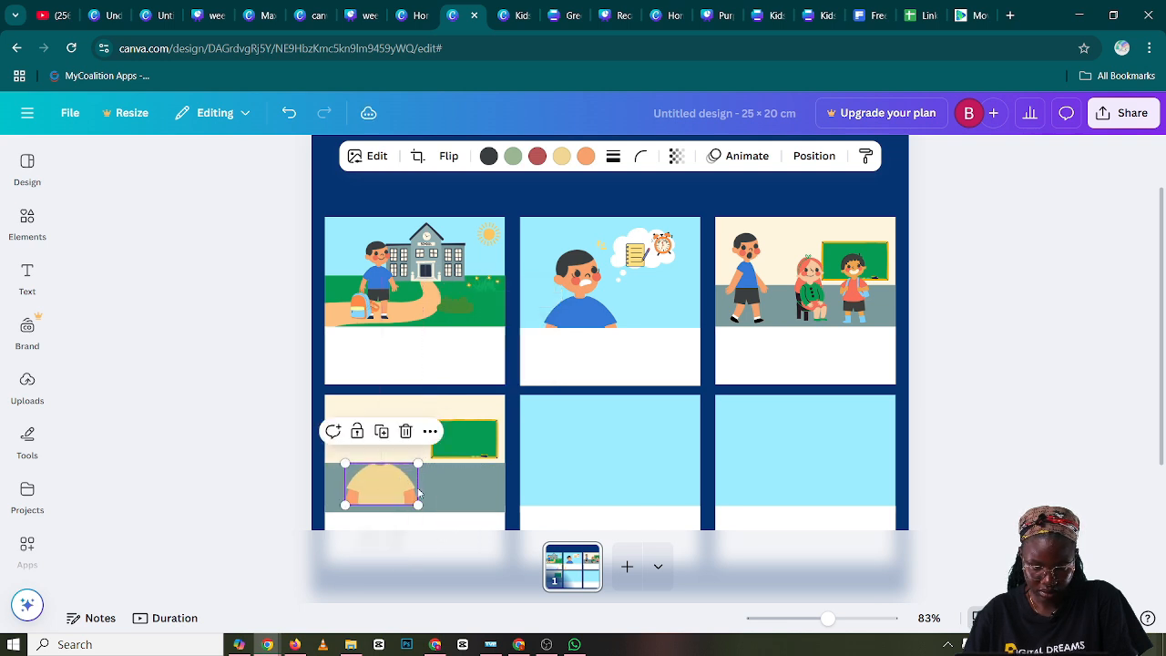
left_click(471, 447)
left_click_drag(471, 448, 477, 446)
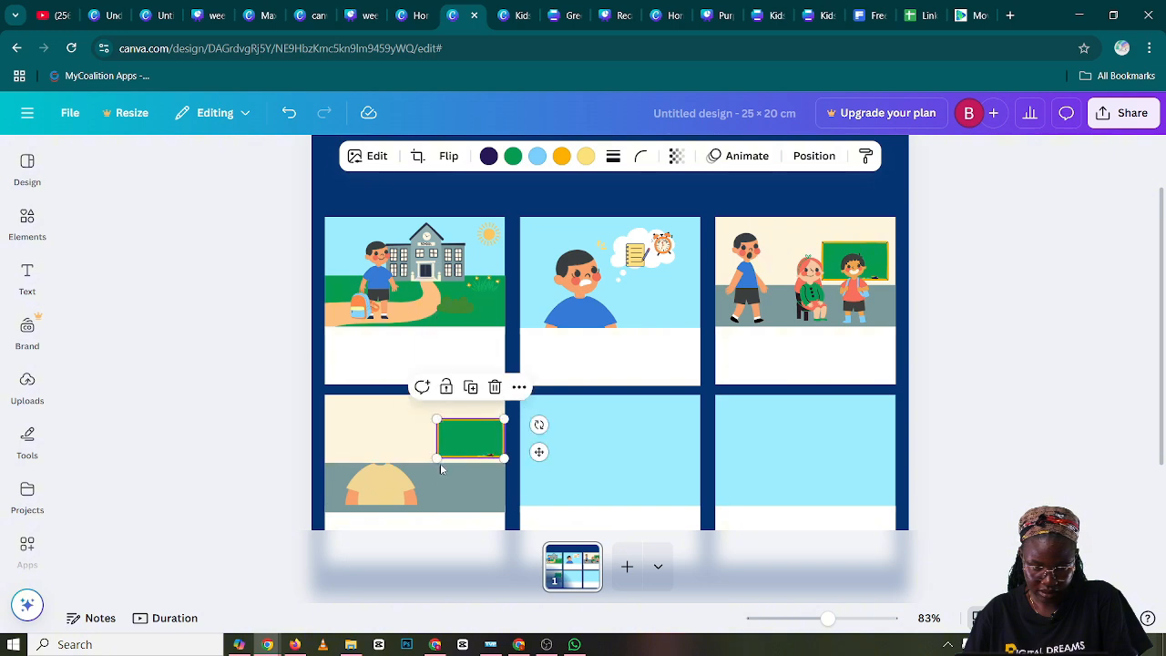
Move the torso to the lower left of panel four's classroom and recolor its shirt to the blue document color
left_click(396, 484)
left_click_drag(395, 484, 387, 489)
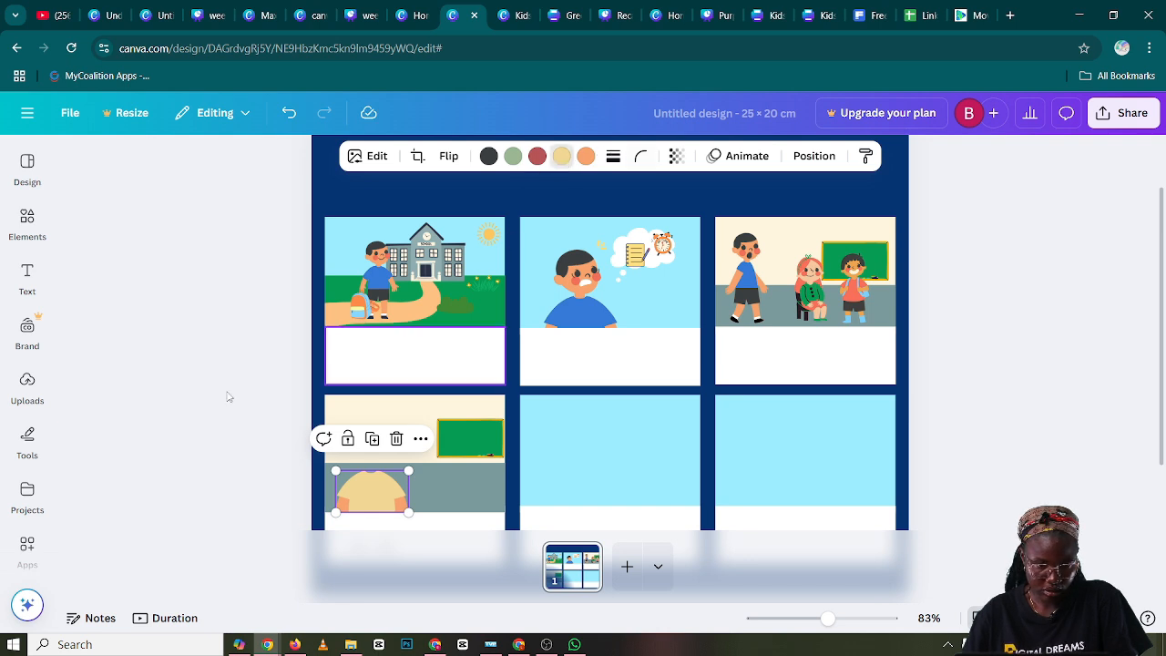
left_click(166, 318)
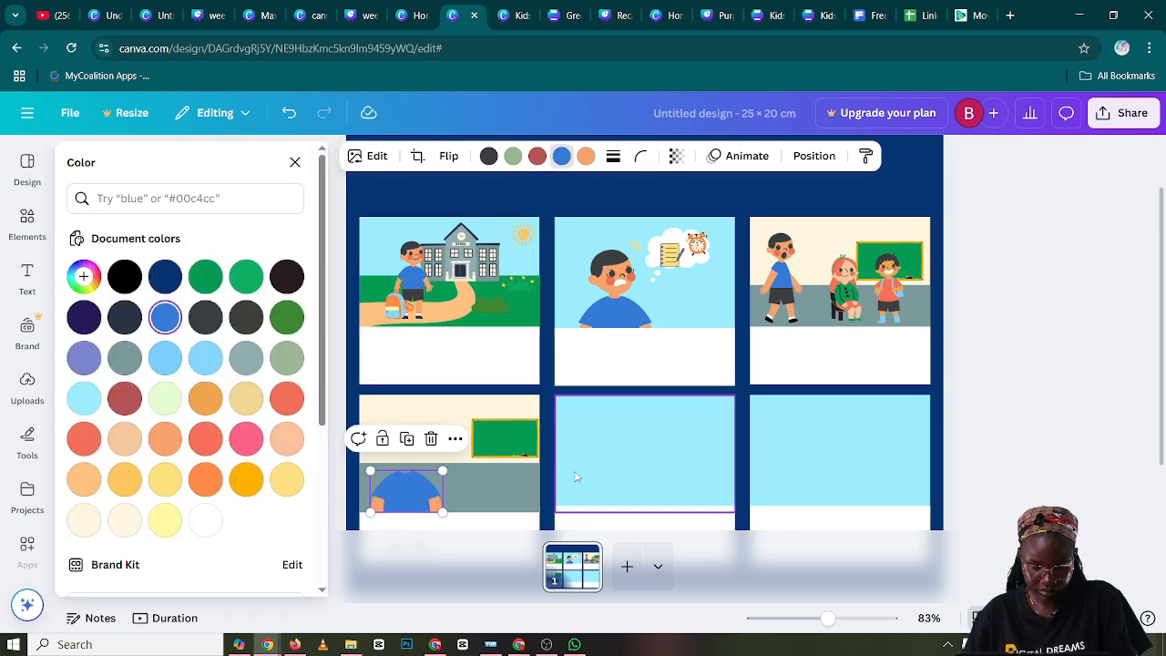
left_click(599, 473)
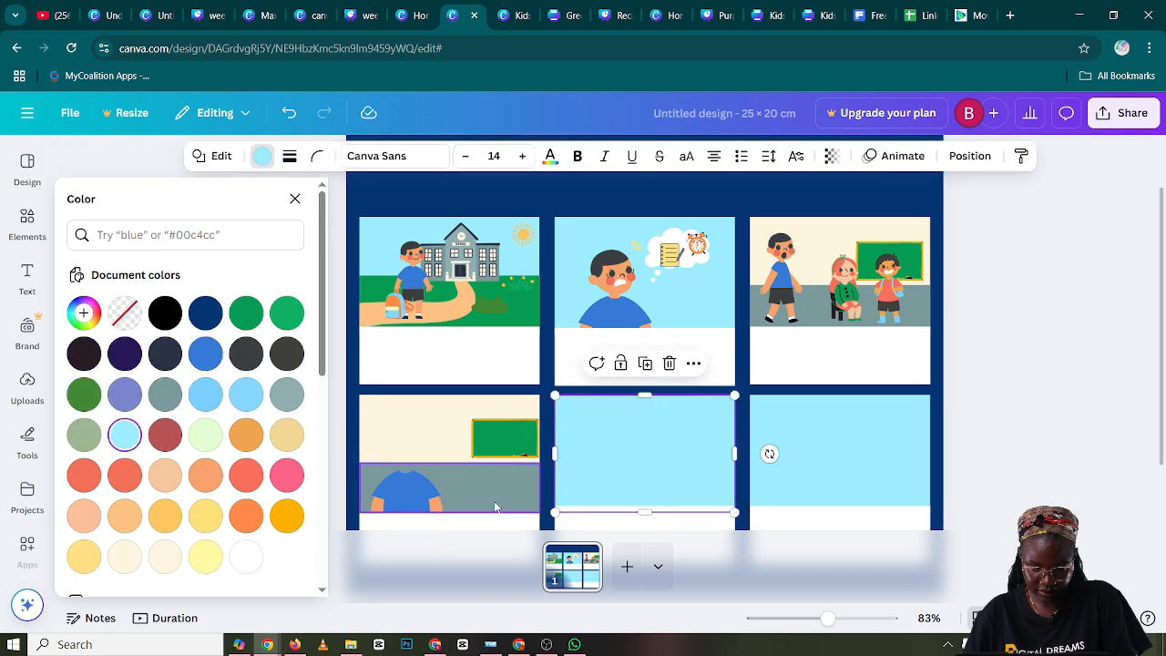
Duplicate the boy's faceless head from panel two and place the copy on the blue torso in panel four
left_click(611, 273)
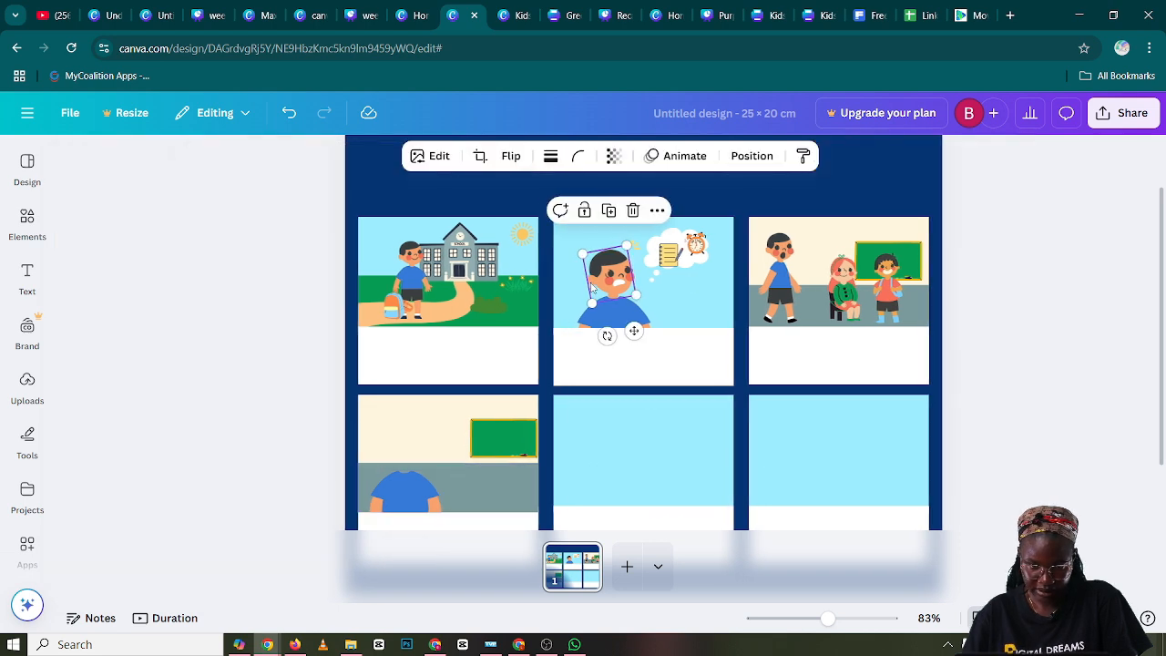
left_click(576, 211)
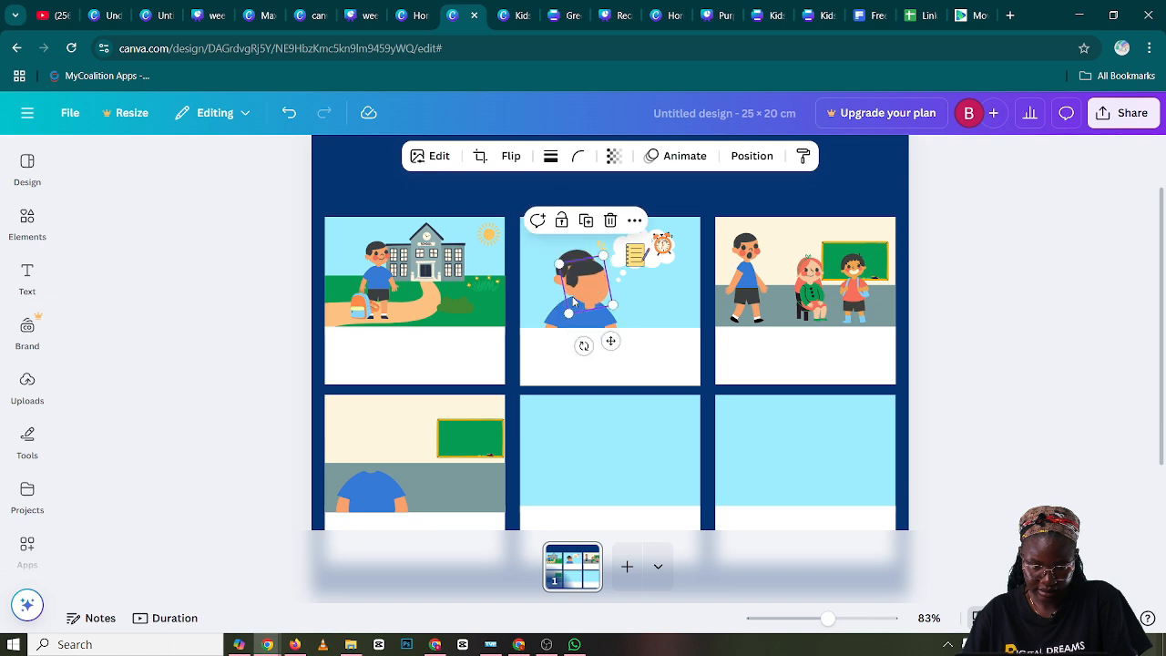
left_click_drag(605, 339, 365, 455)
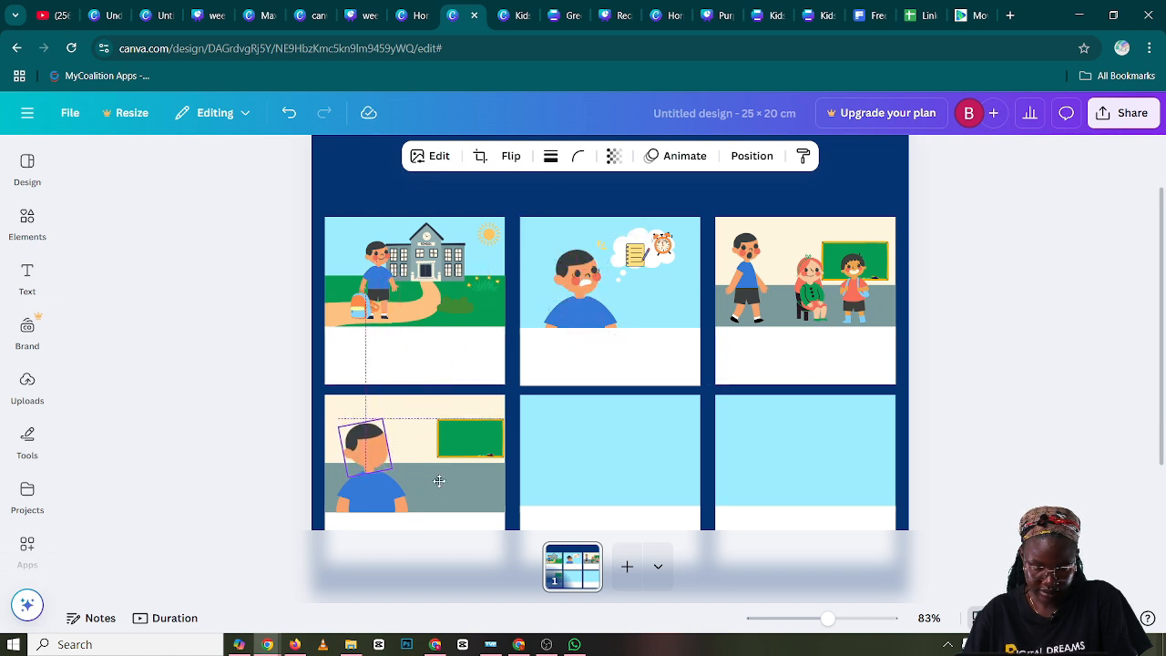
left_click(381, 460)
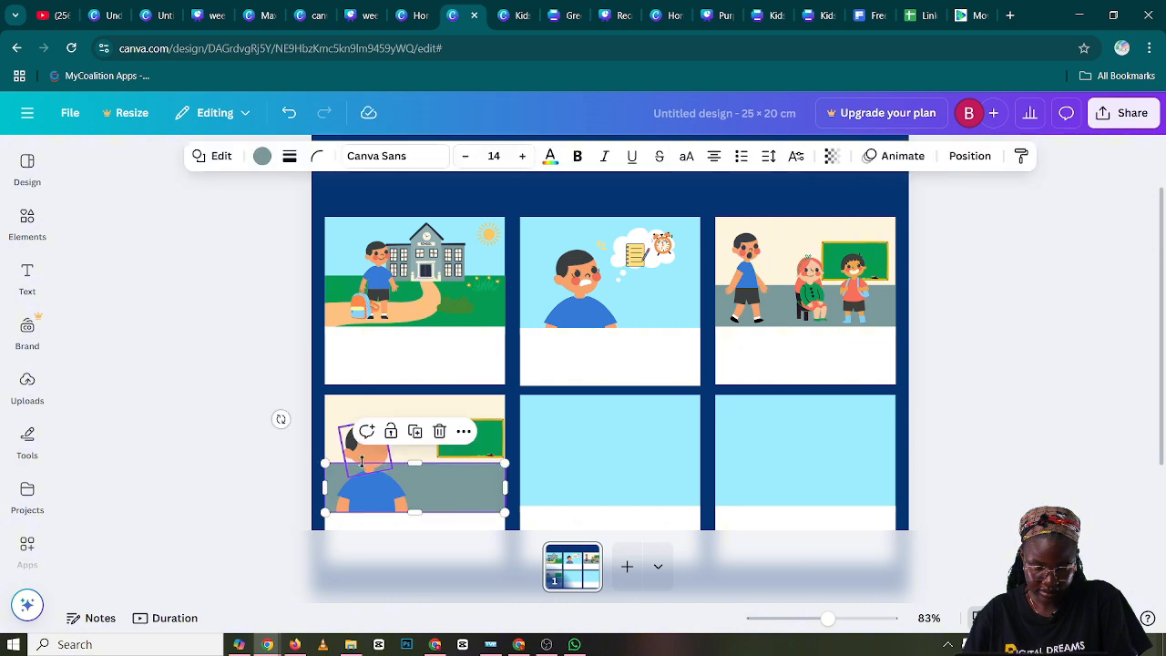
left_click(281, 453)
right_click(367, 465)
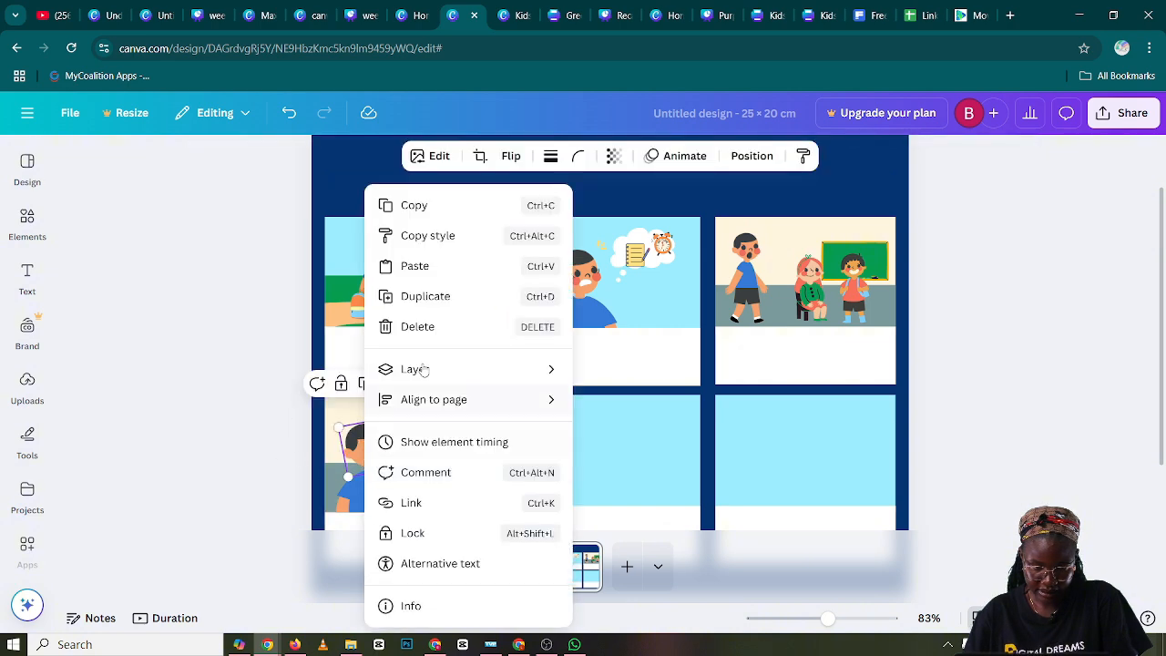
mouse_move(435, 371)
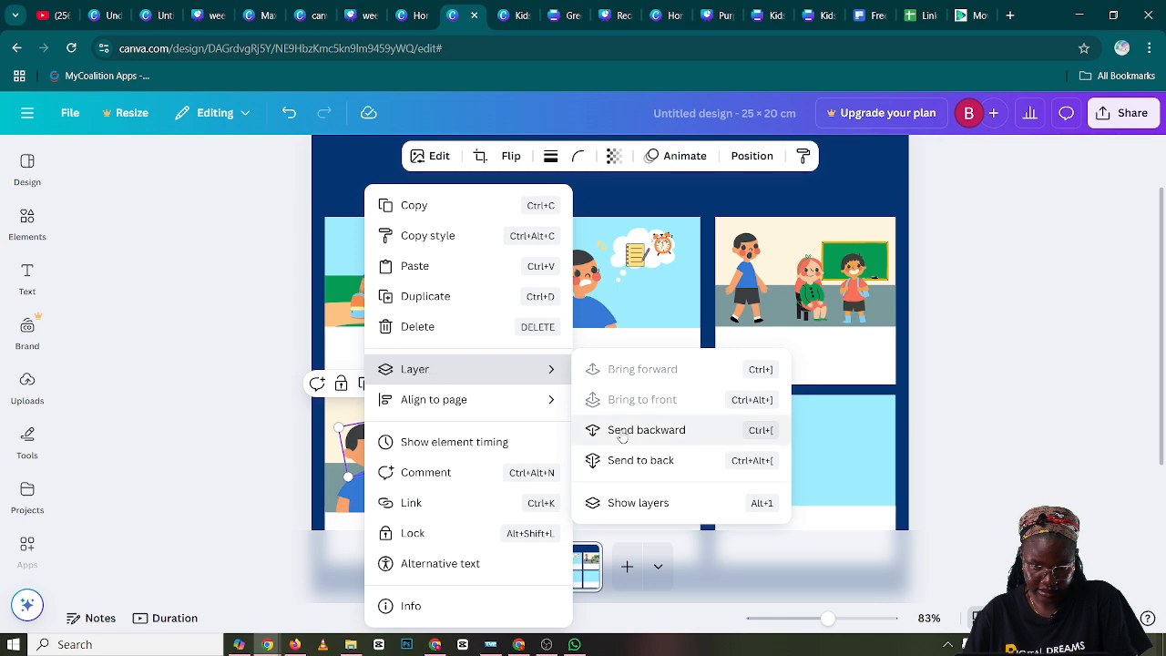
left_click(644, 500)
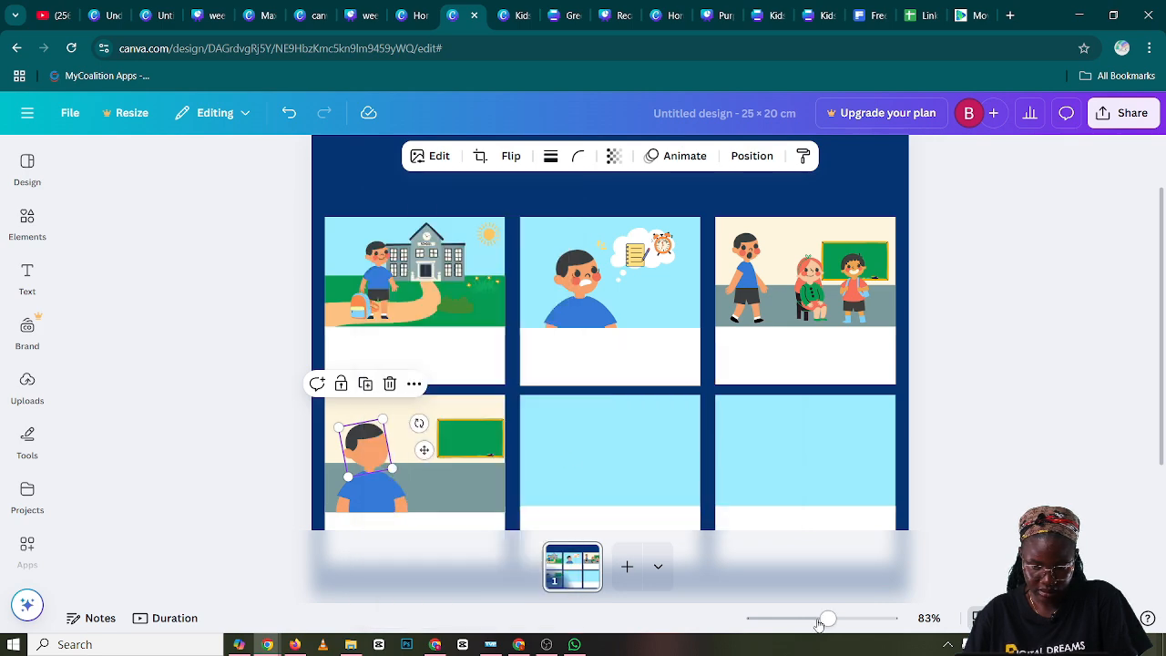
Fine-tune the size and position of the copied head above the blue torso in panel four
left_click_drag(827, 618, 848, 619)
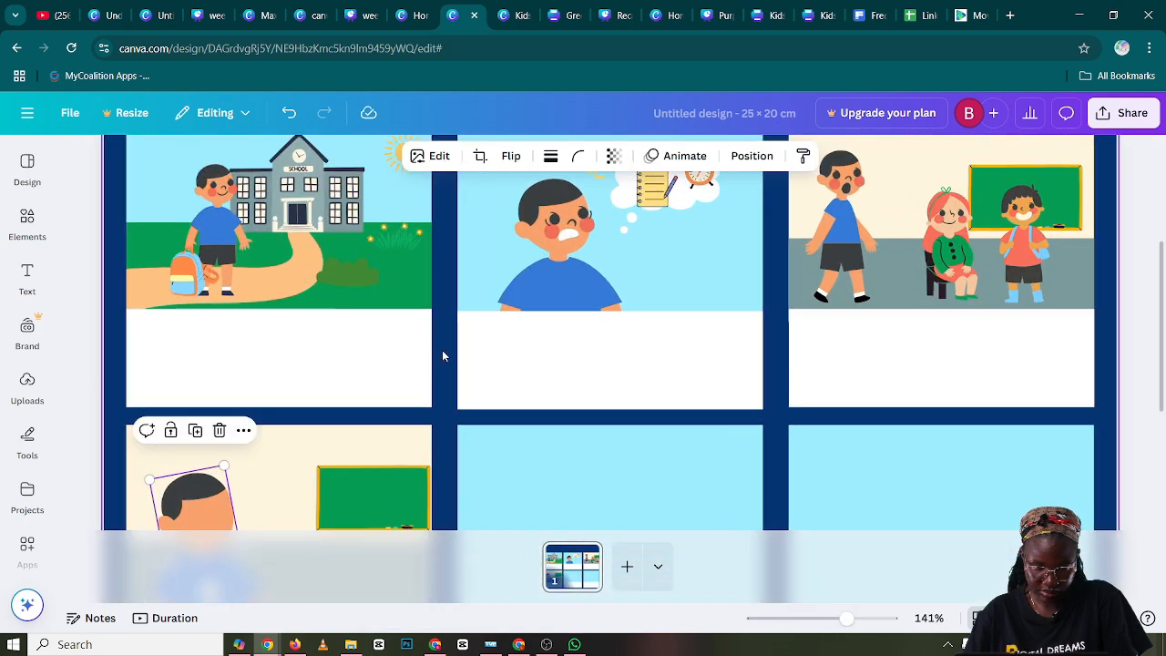
scroll(441, 352, "down", 3)
left_click(310, 345)
left_click(208, 290)
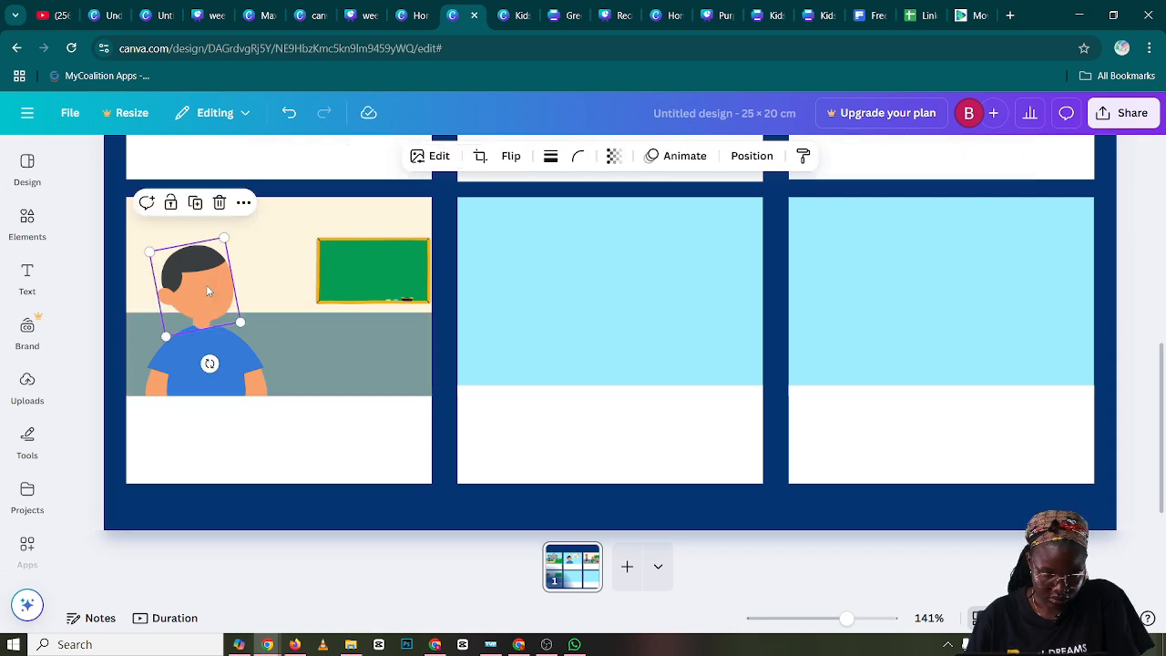
left_click_drag(223, 238, 208, 269)
left_click(281, 335)
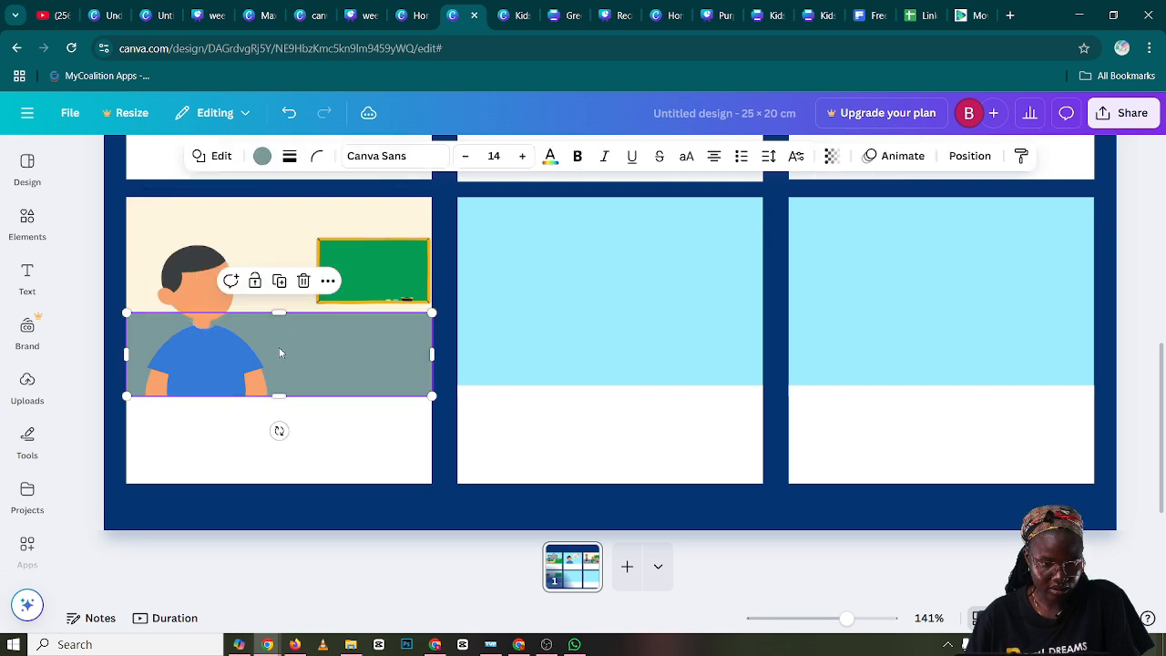
left_click(201, 288)
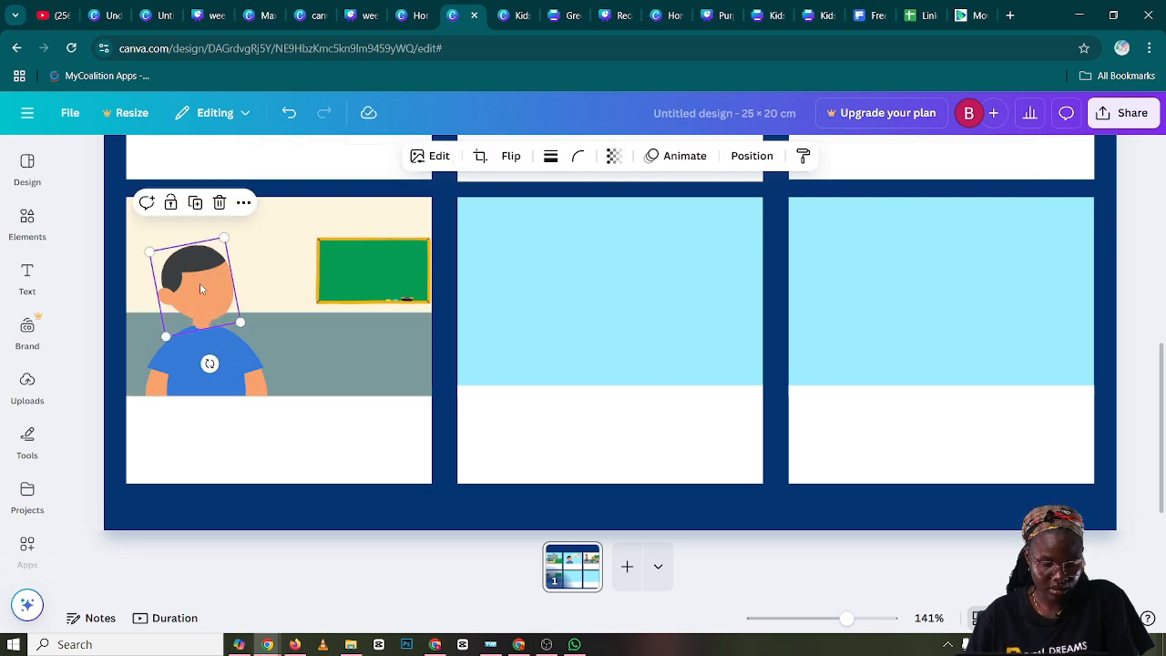
left_click_drag(205, 289, 208, 293)
left_click(313, 345)
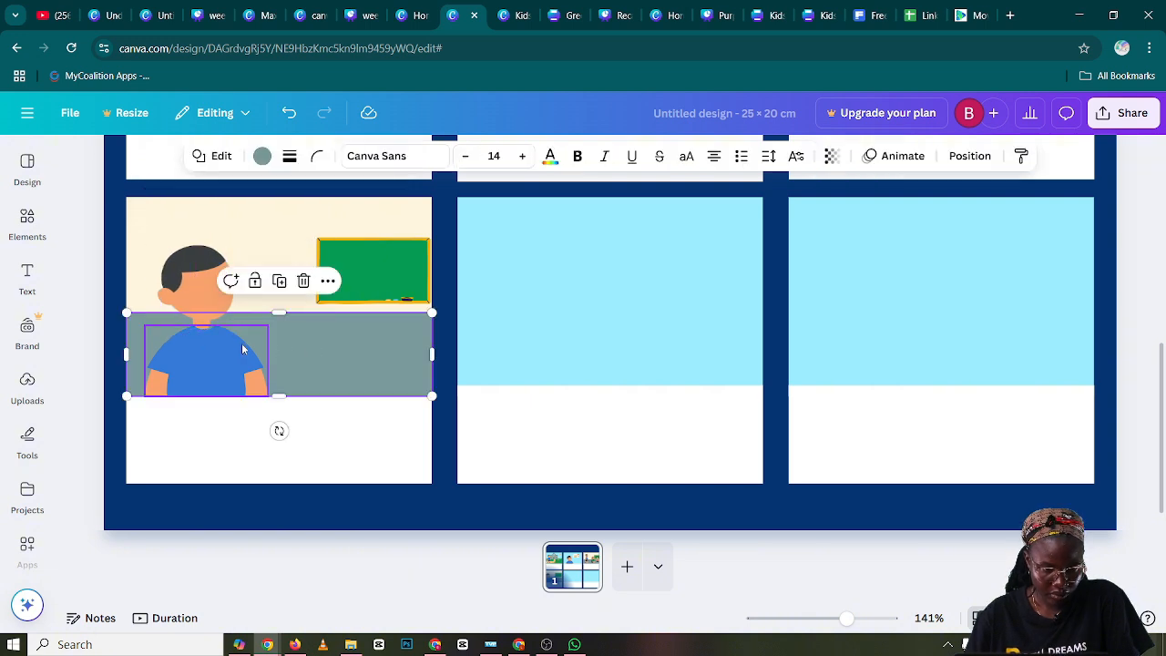
Shrink panel four's blue torso slightly and lower the head a little so the neck meets the collar
left_click(240, 348)
left_click_drag(267, 326, 210, 343)
left_click(323, 357)
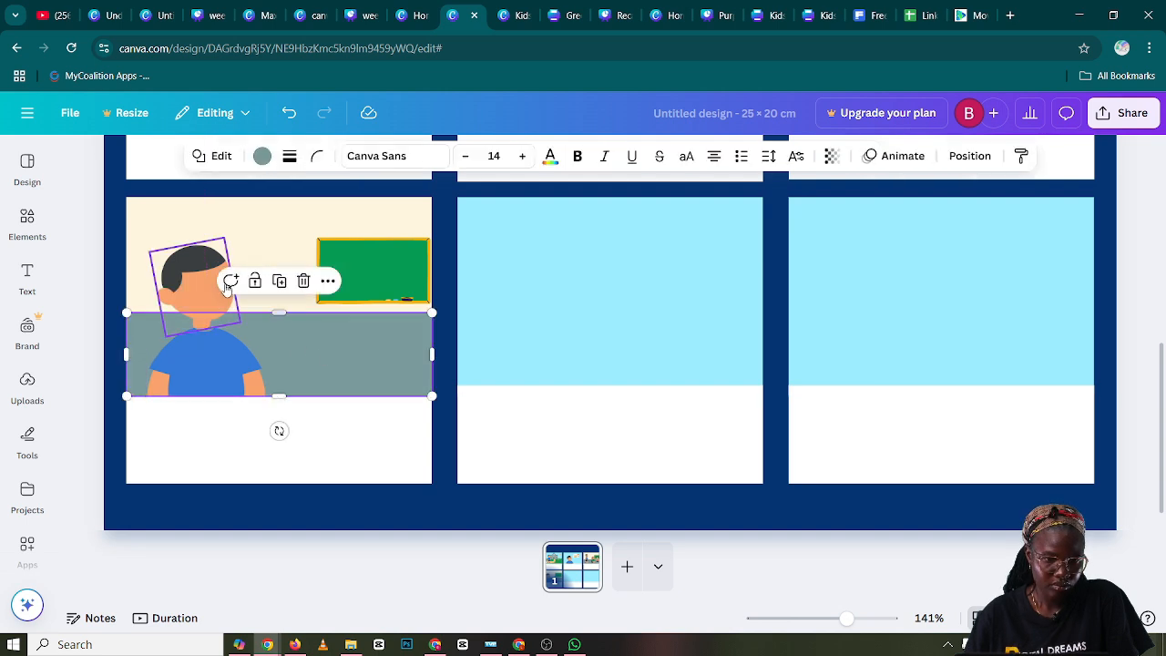
left_click(213, 278)
left_click_drag(213, 274, 211, 277)
left_click(292, 340)
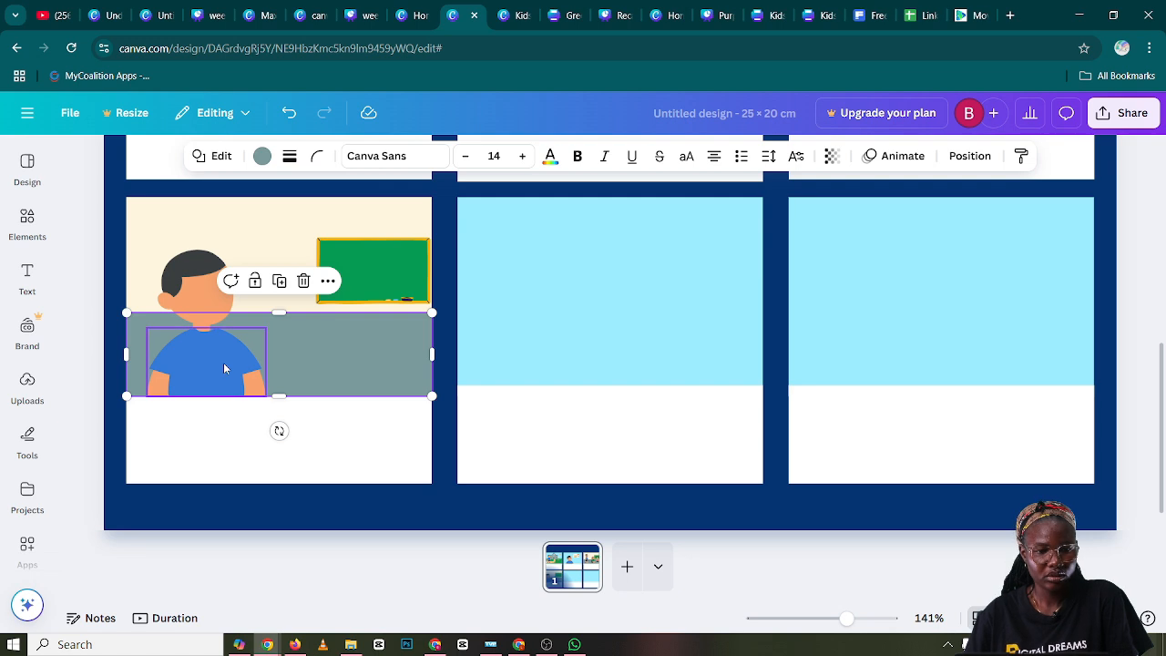
left_click(225, 368)
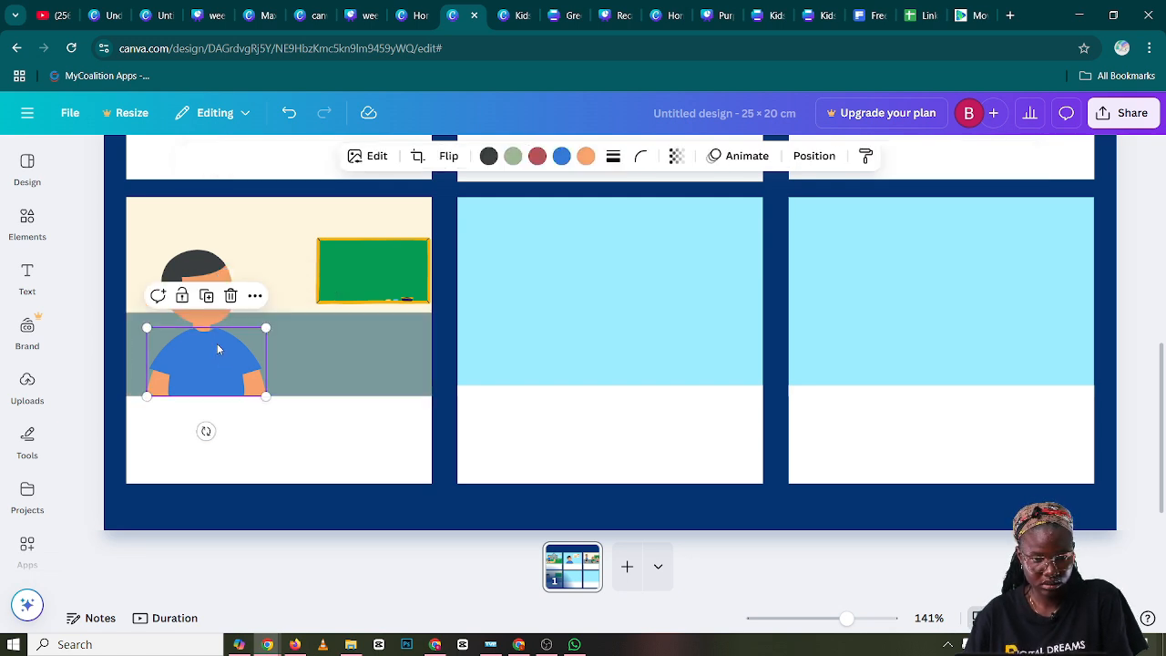
left_click(317, 351)
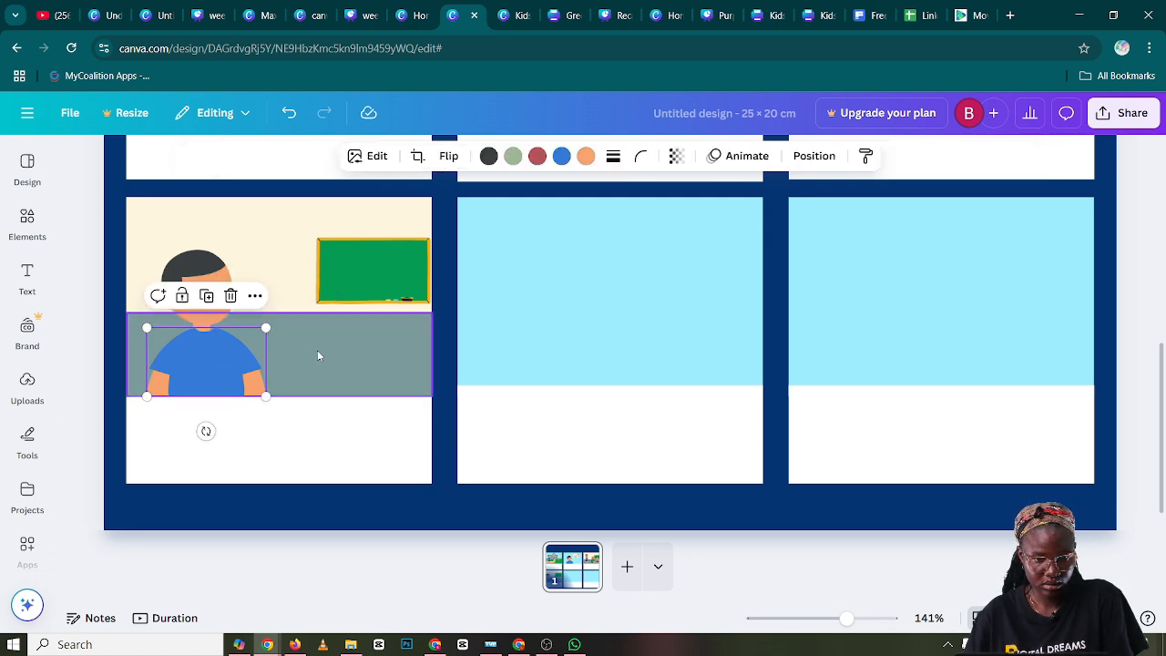
left_click(227, 363)
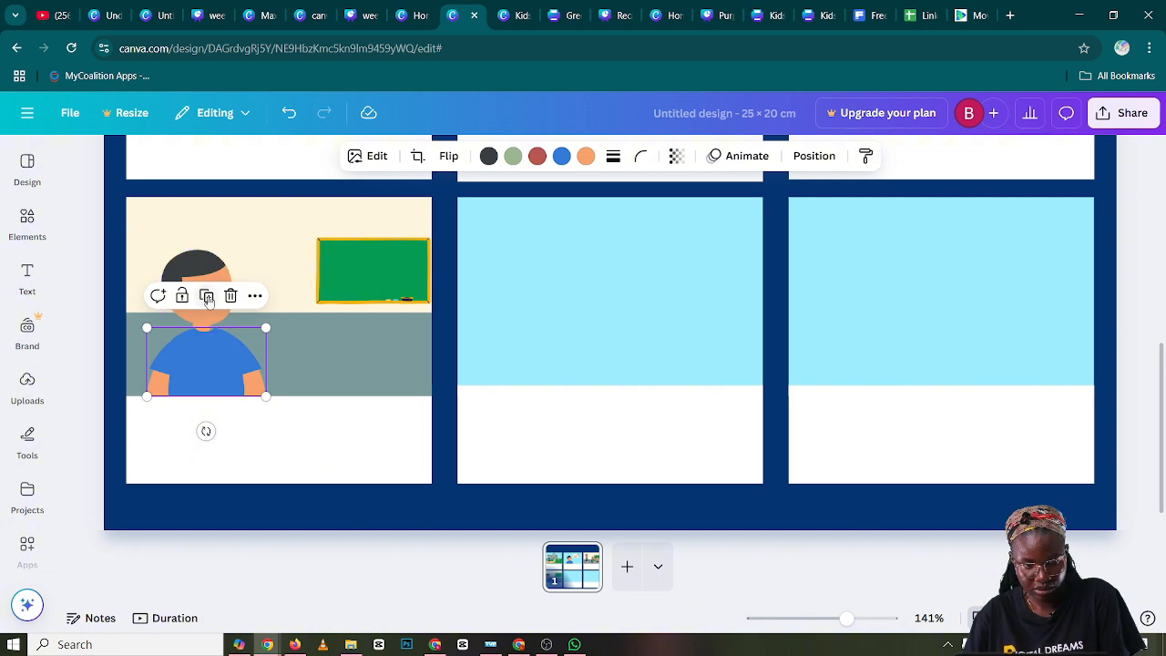
Scale the boy's head and blue torso down together, keeping the figure at the lower left of panel four's classroom
left_click(207, 268)
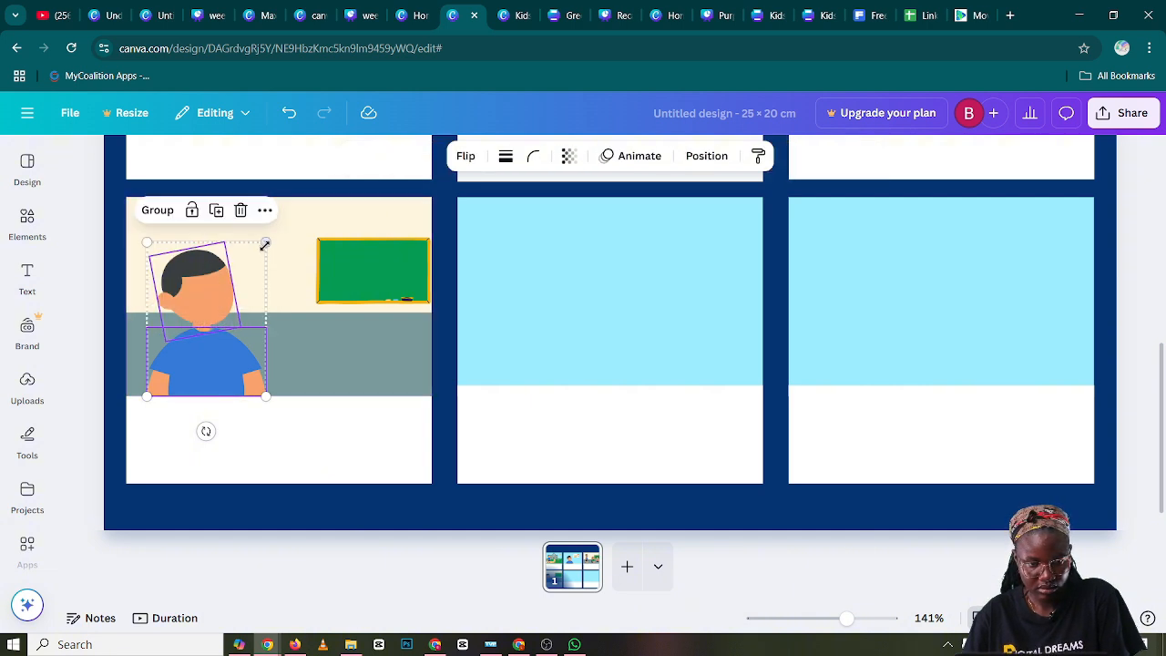
left_click_drag(260, 243, 252, 260)
left_click(290, 328)
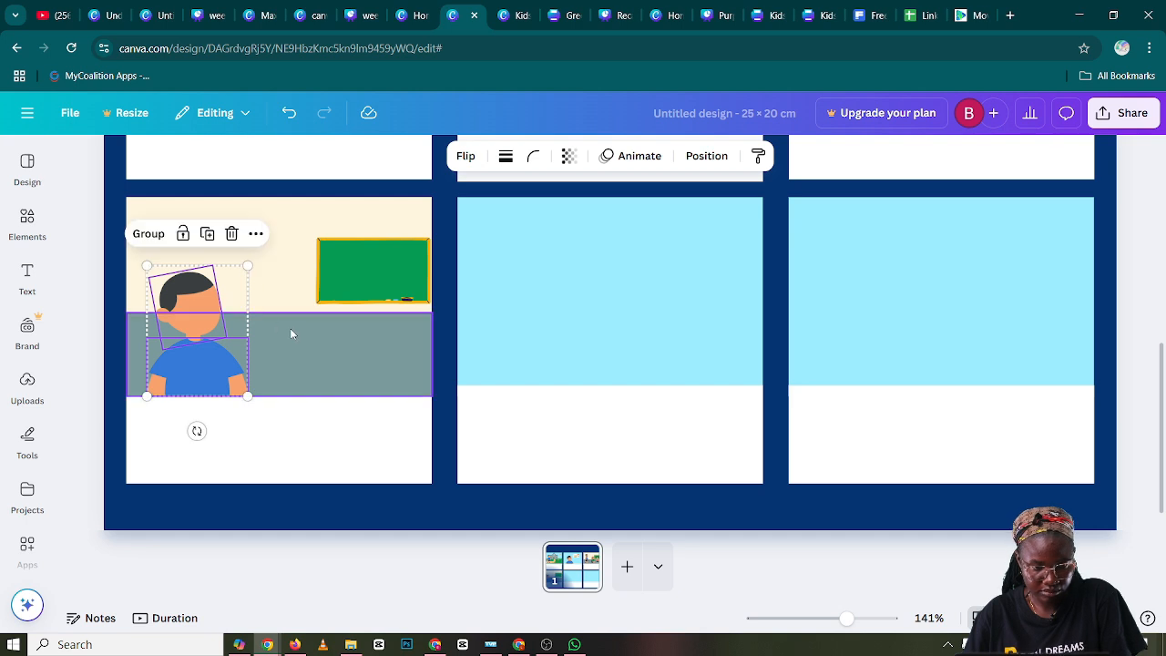
left_click(292, 329)
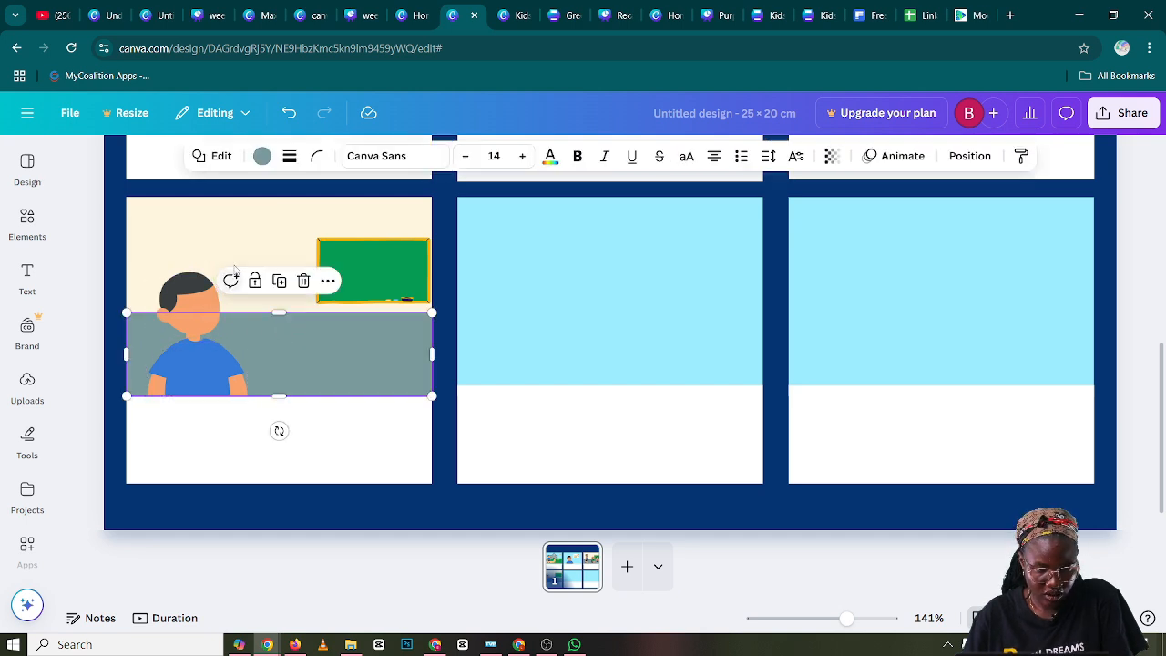
Enlarge the boy's head slightly and reposition it above the blue shirt's collar in panel four
left_click(203, 244)
left_click(203, 299)
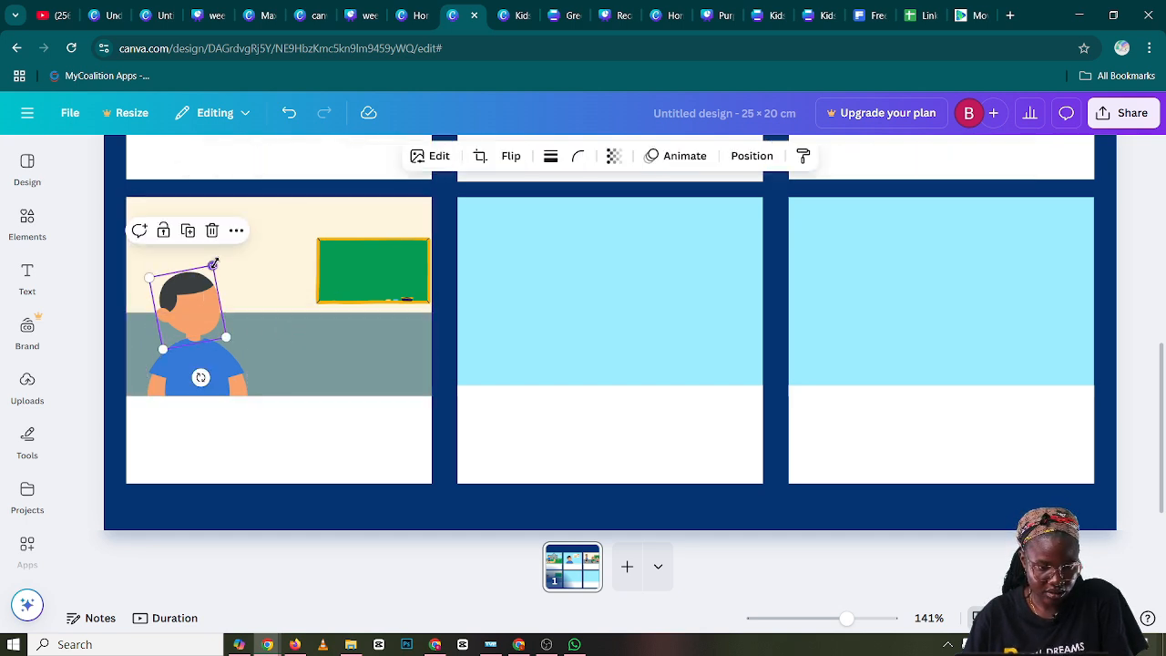
left_click_drag(213, 265, 214, 263)
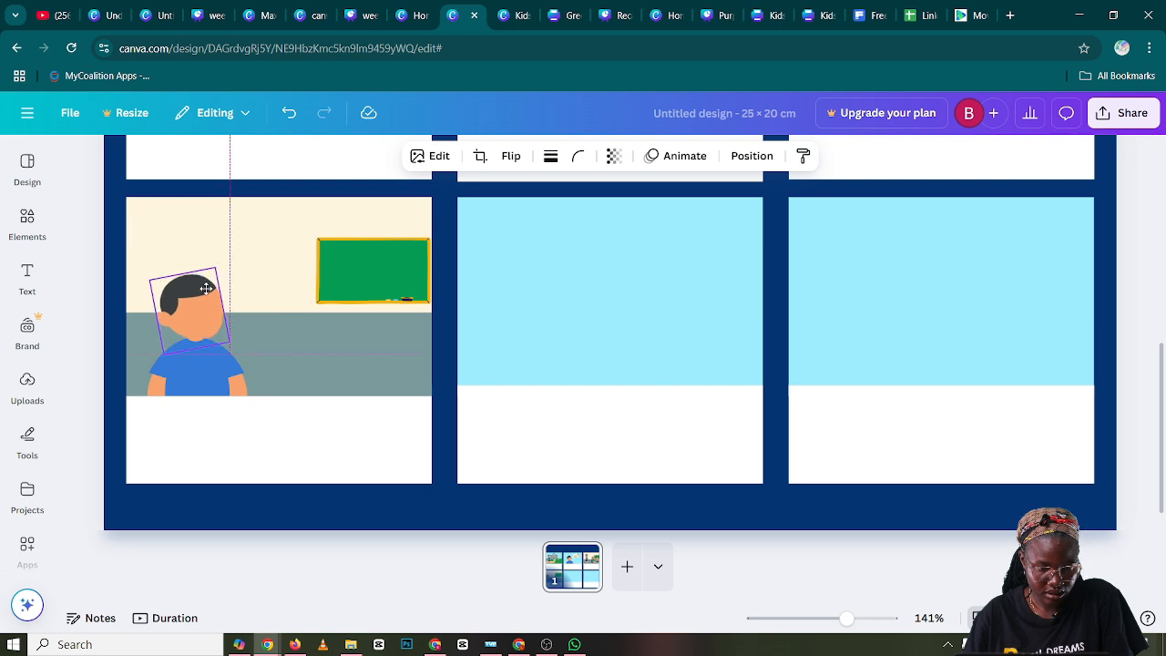
left_click(267, 349)
left_click(267, 349)
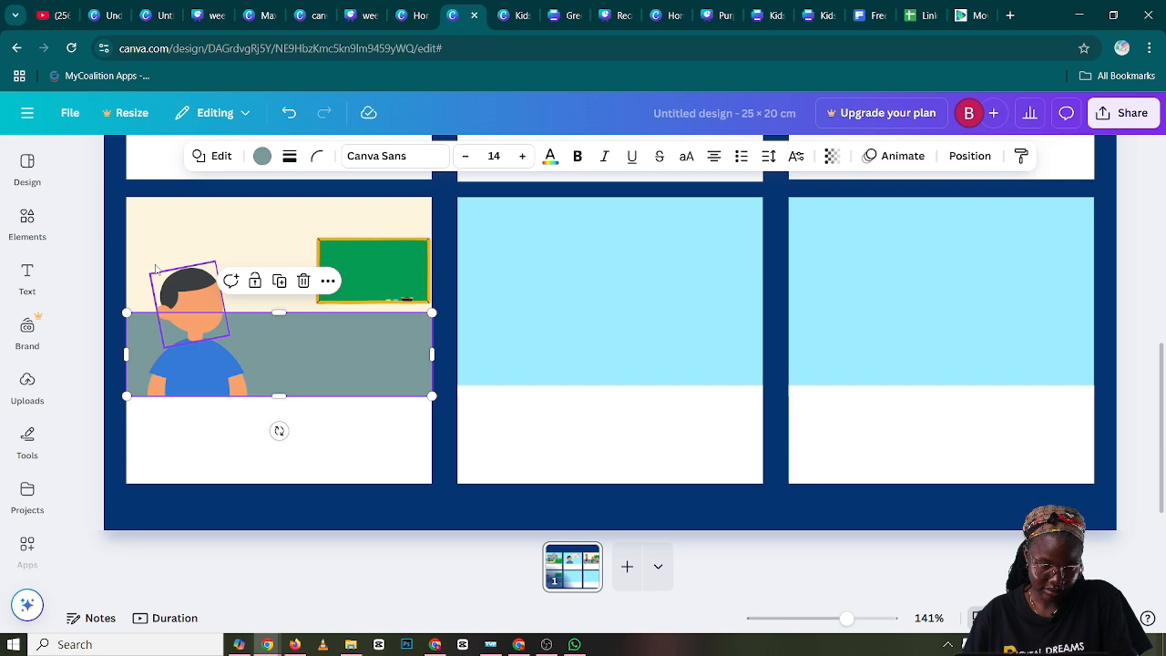
Check the names of the three facial expression graphics grouped together among the recently used elements
left_click(28, 275)
left_click(27, 224)
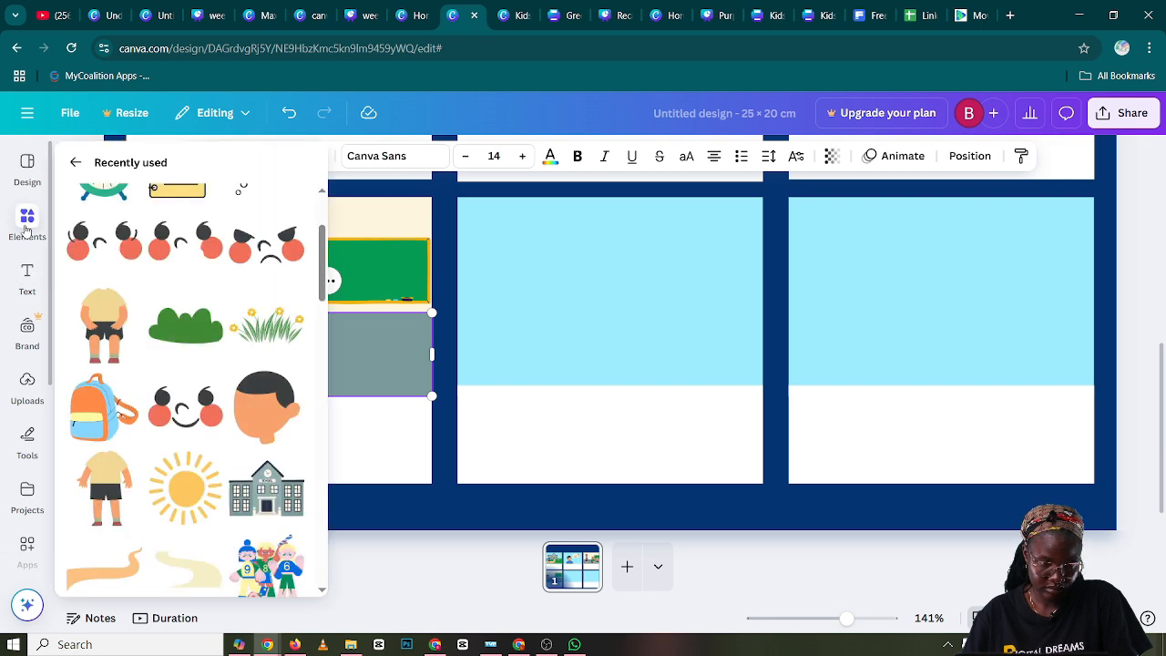
left_click(130, 214)
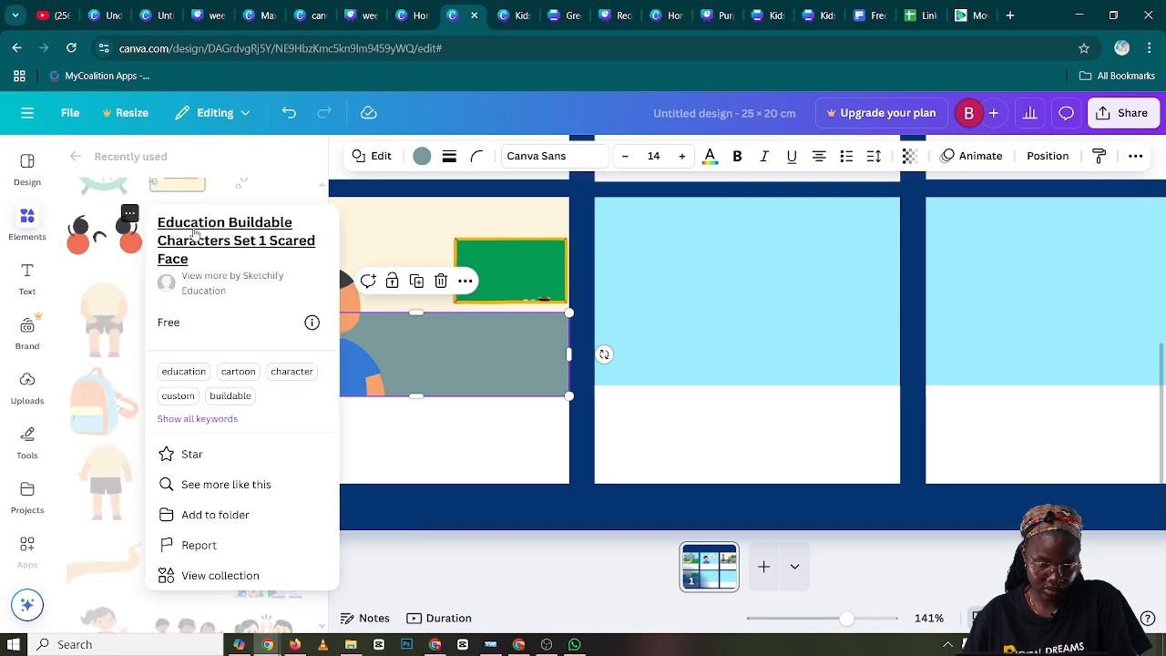
left_click(276, 183)
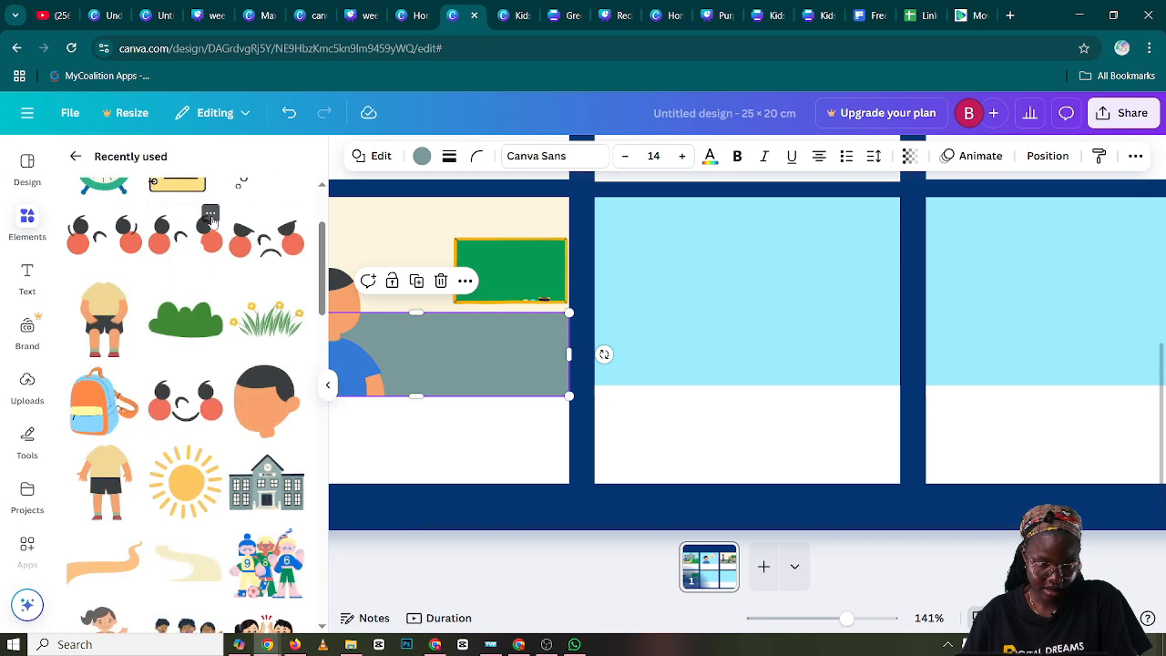
left_click(211, 215)
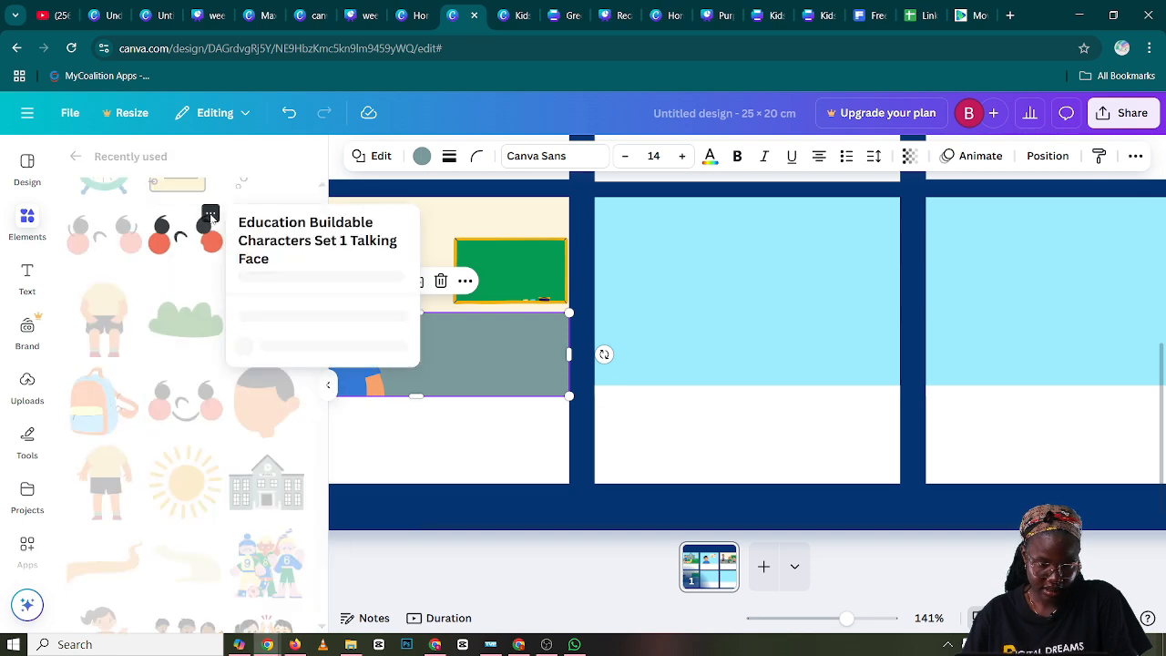
left_click(192, 270)
left_click(291, 215)
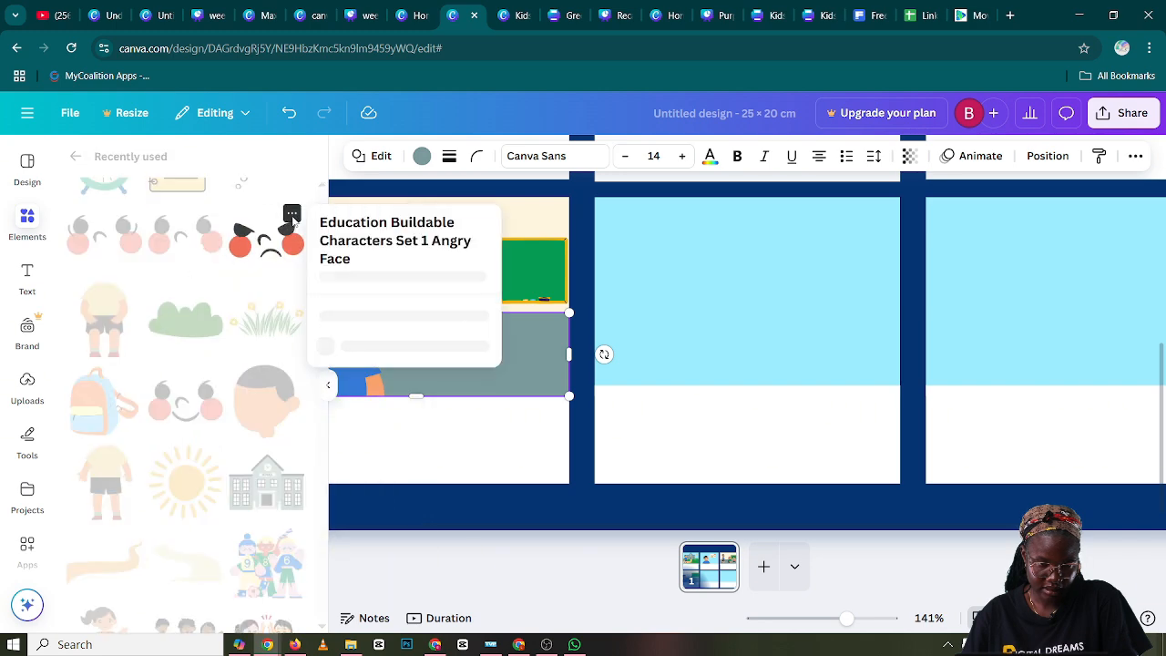
left_click(234, 260)
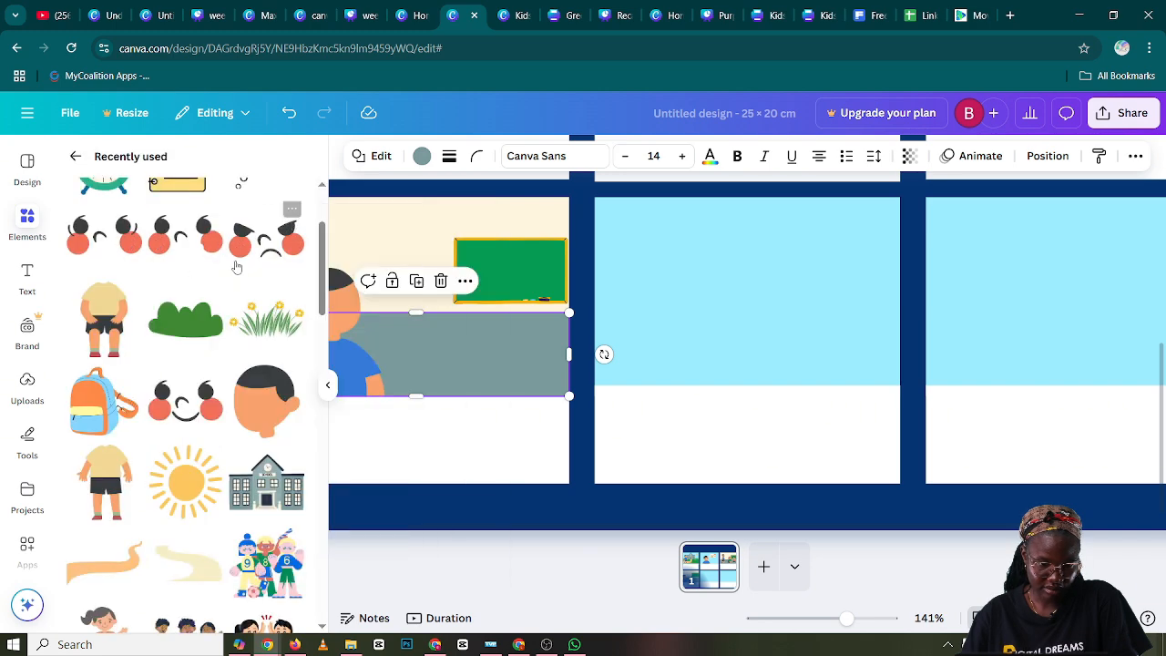
Find the Education Buildable Characters Set 1 Sad Face among the recently used elements and add it to the page
scroll(224, 300, "up", 3)
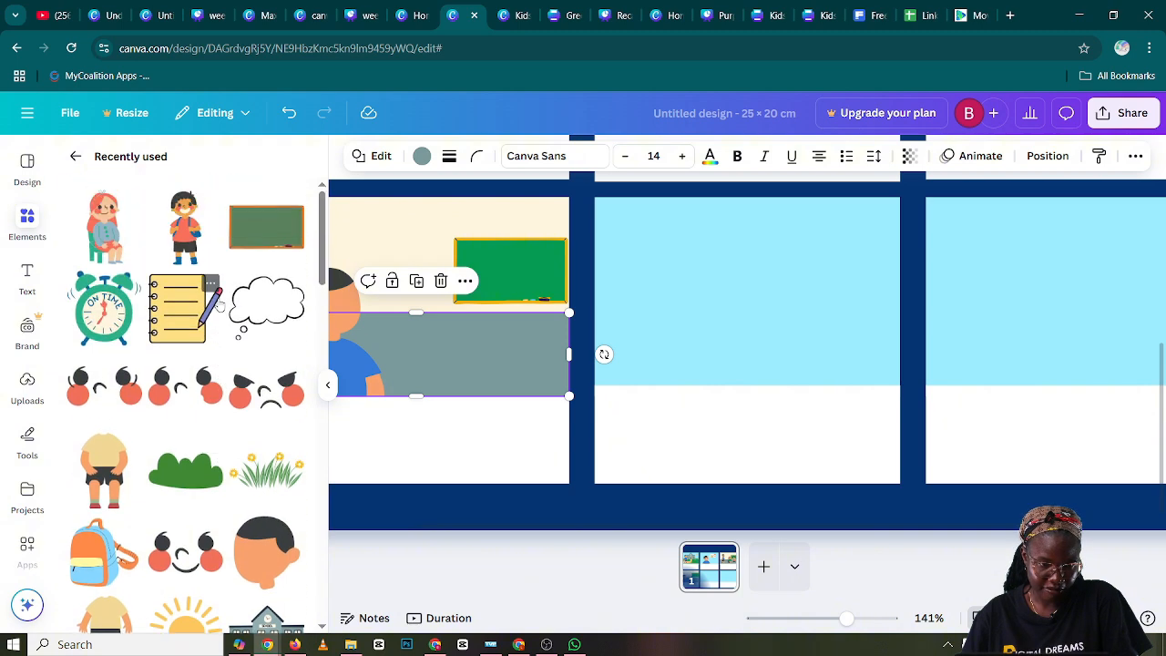
scroll(210, 303, "down", 10)
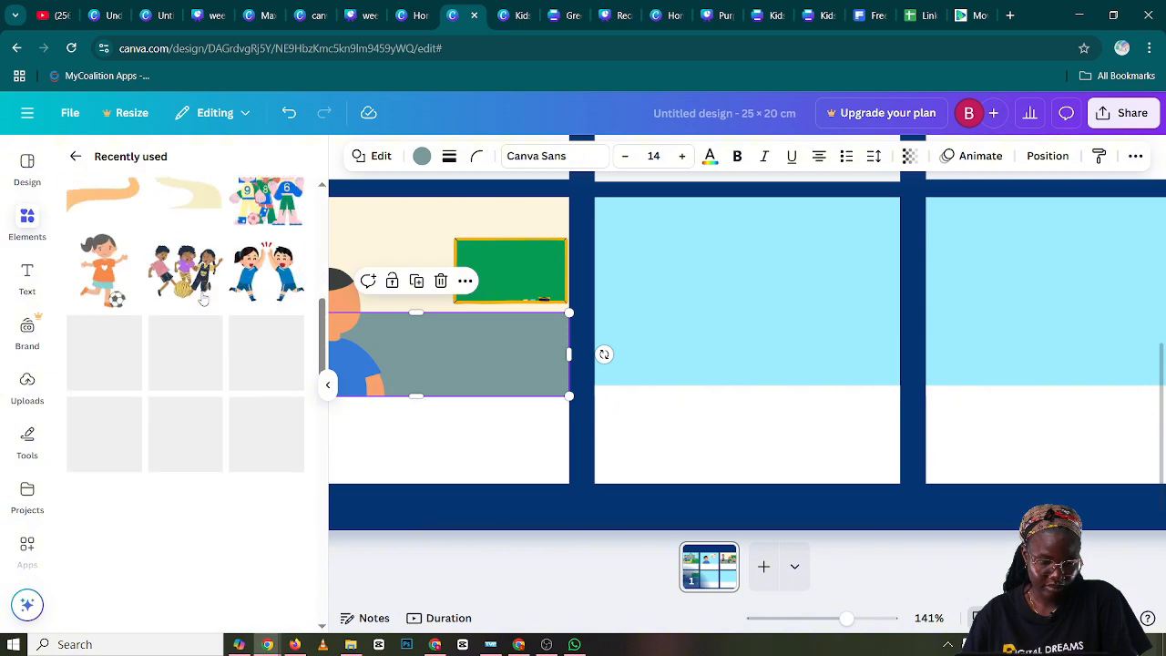
scroll(205, 308, "down", 2)
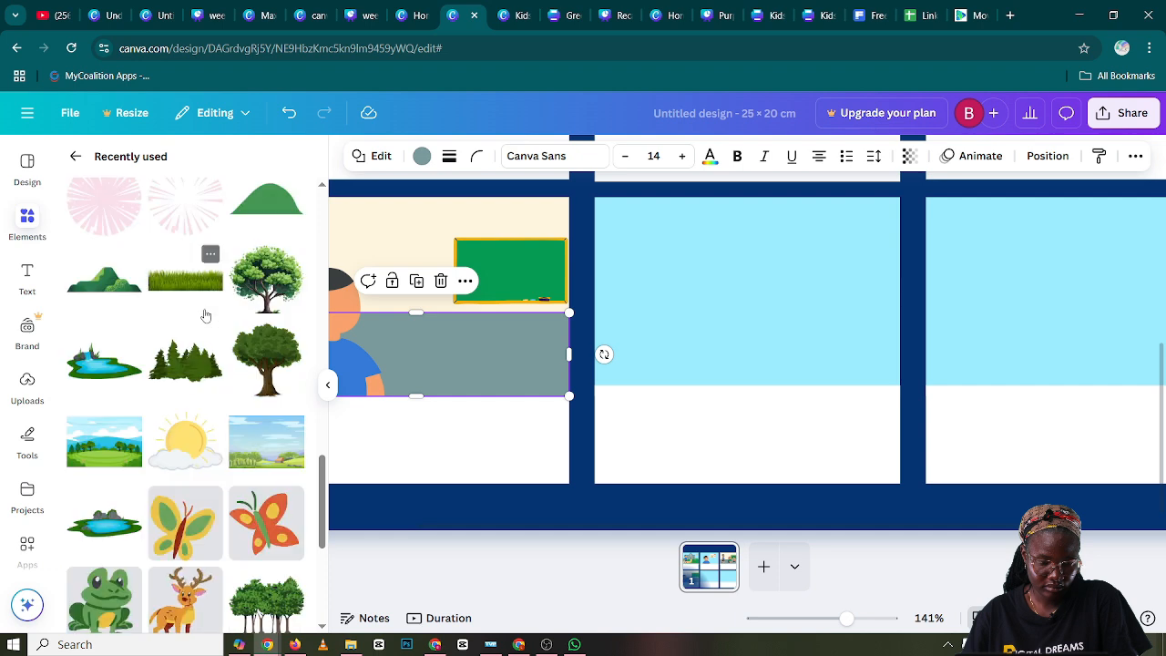
scroll(205, 315, "up", 3)
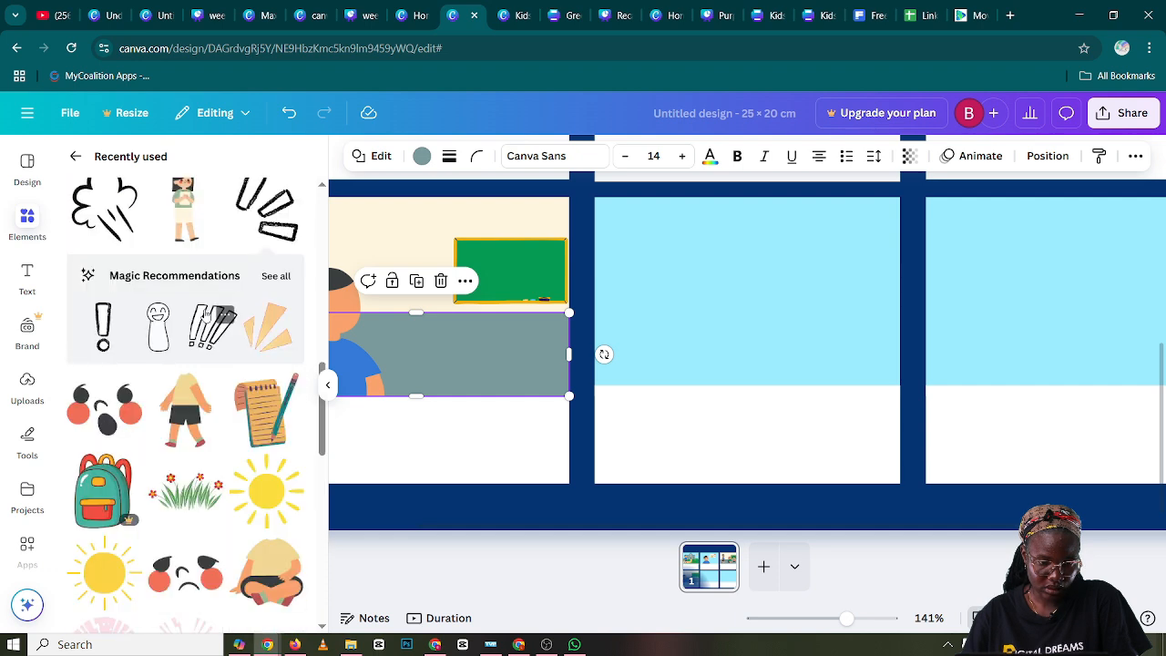
scroll(183, 364, "up", 3)
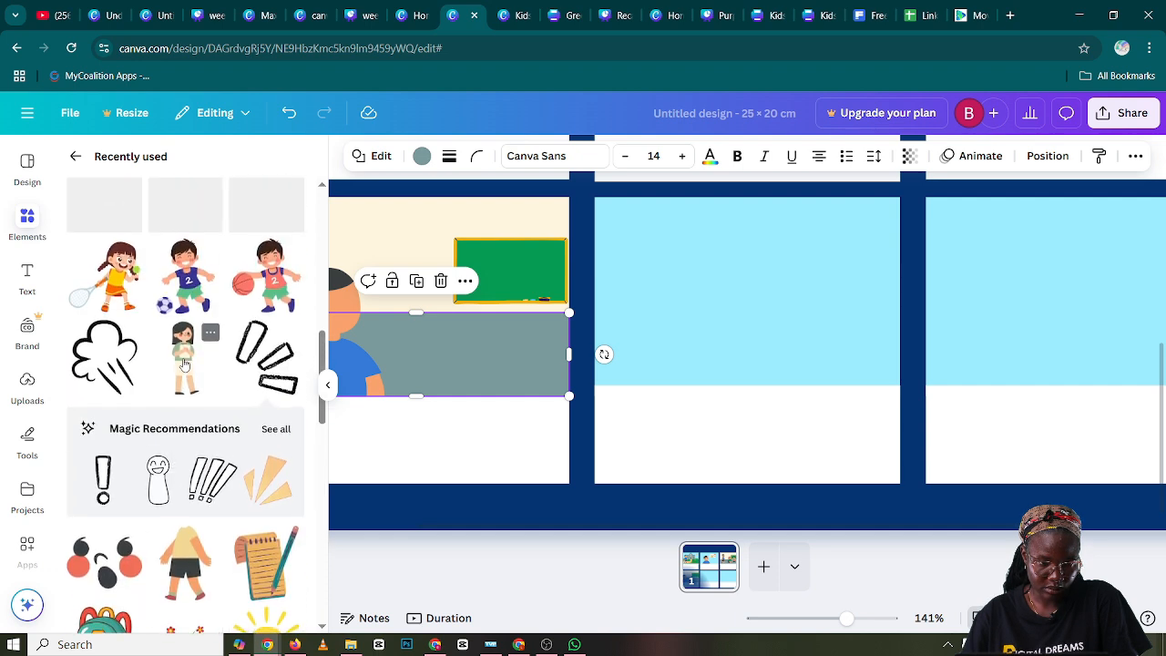
scroll(185, 367, "down", 4)
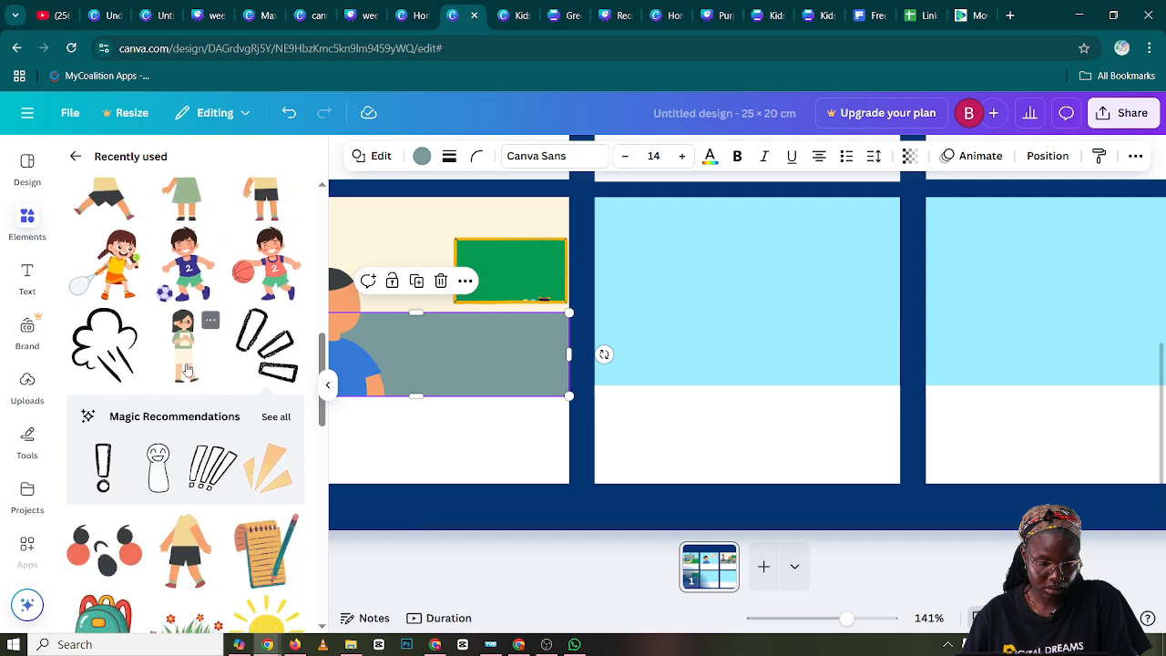
scroll(186, 369, "down", 2)
left_click(210, 320)
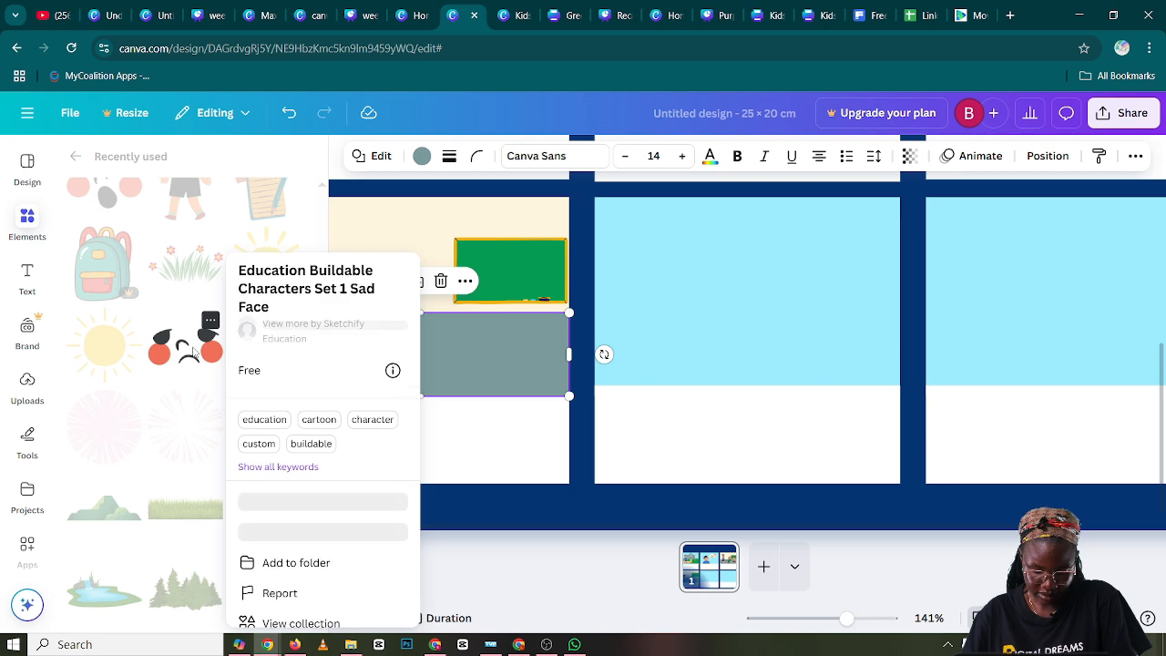
left_click(194, 354)
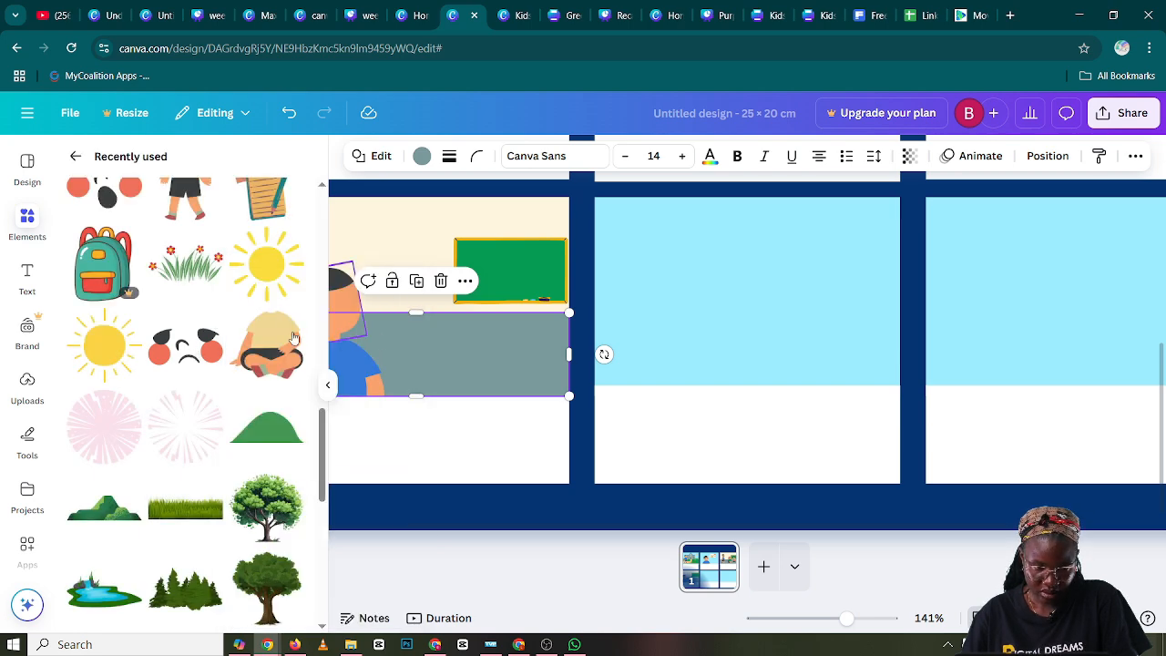
left_click(202, 348)
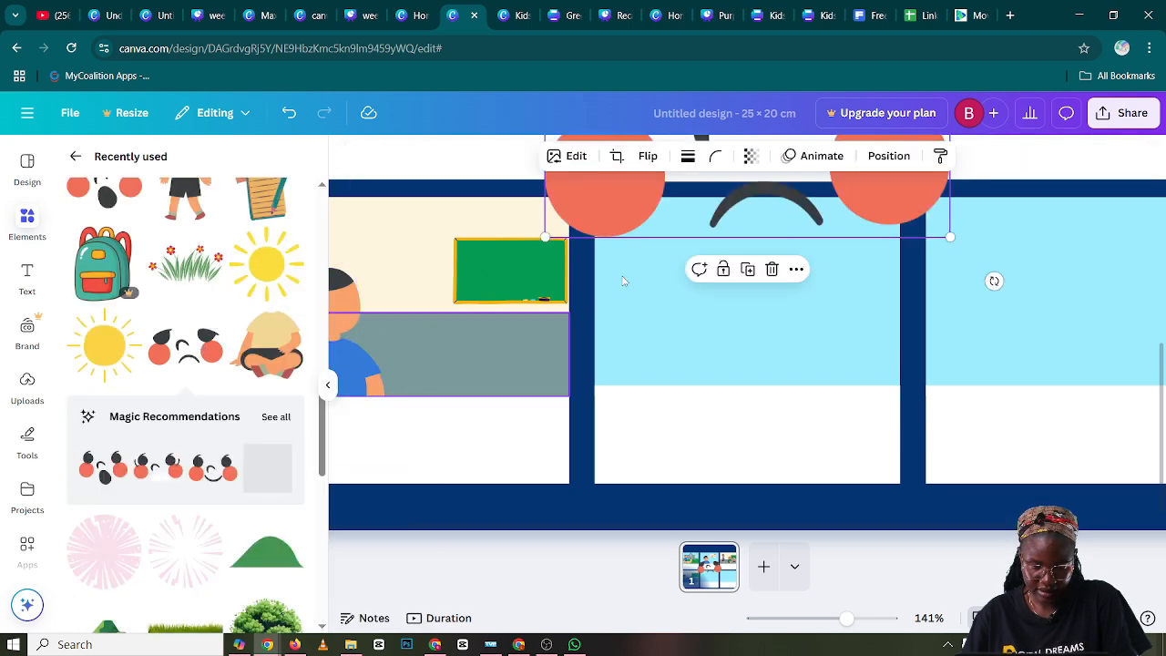
Move the sad face into panel four and shrink it to about the width of the boy's head
left_click_drag(681, 276, 501, 376)
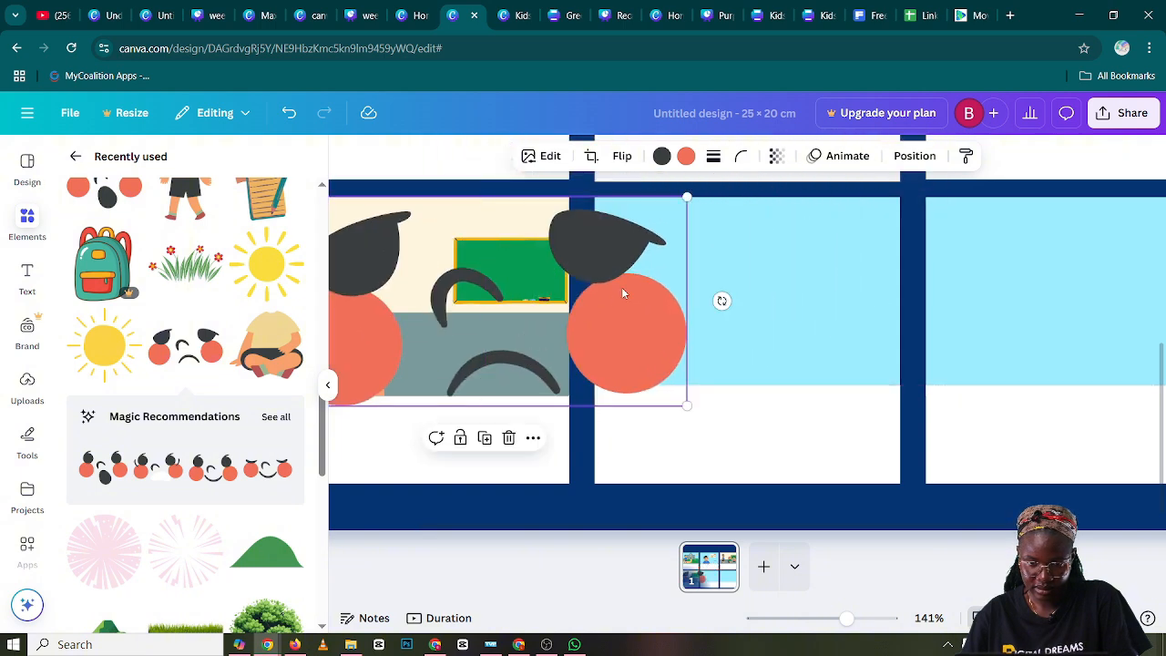
left_click_drag(686, 197, 477, 301)
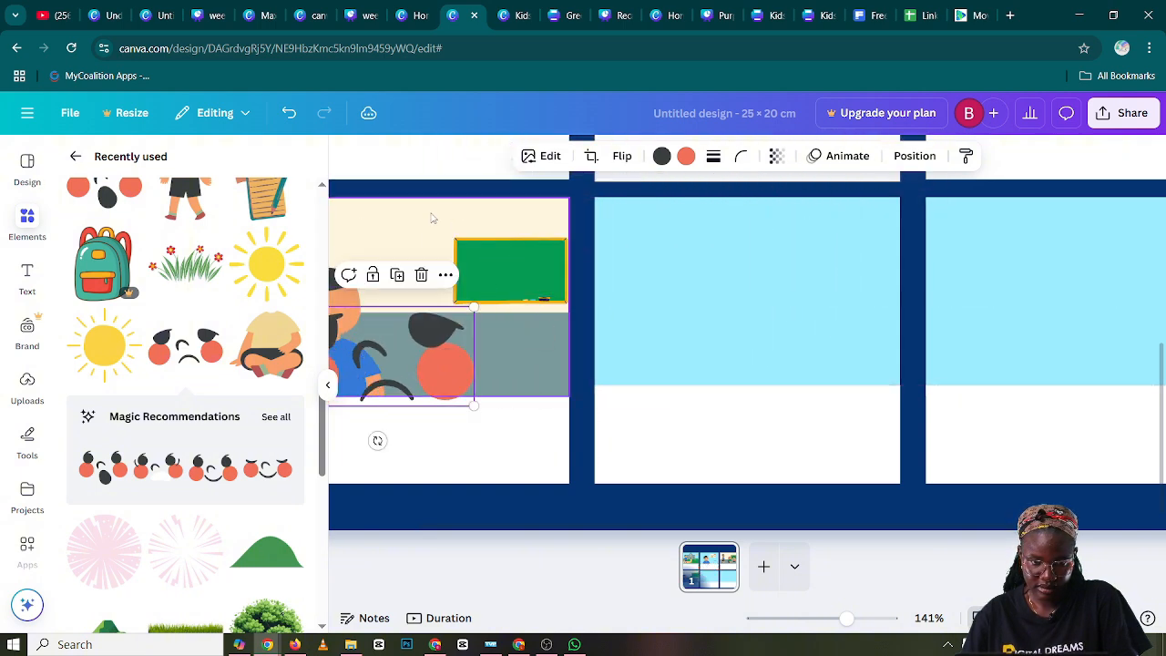
left_click(387, 255)
left_click(328, 385)
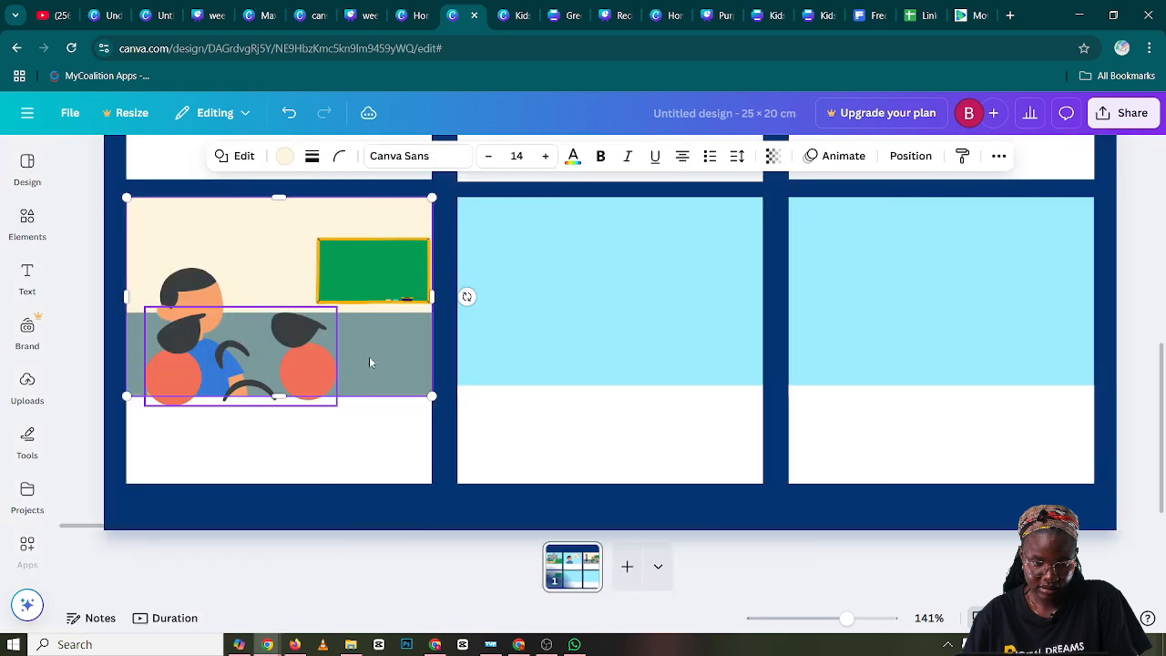
left_click(311, 351)
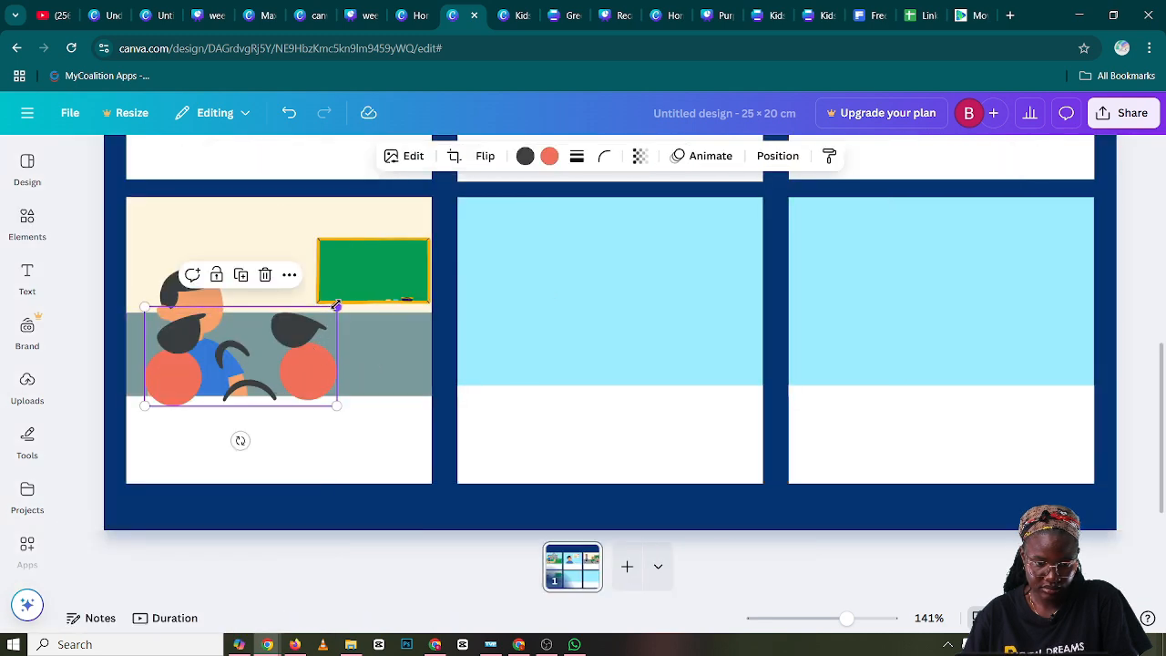
left_click_drag(337, 307, 208, 330)
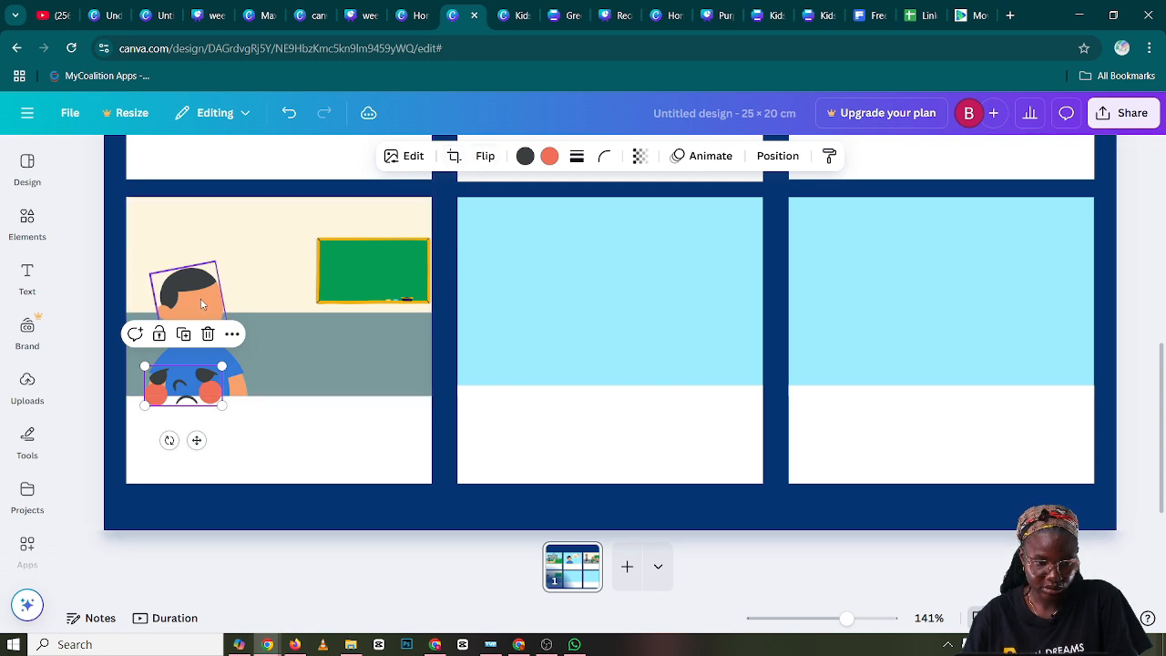
Flip the sad face horizontally and fit it onto the boy's blank head in panel four
left_click(484, 157)
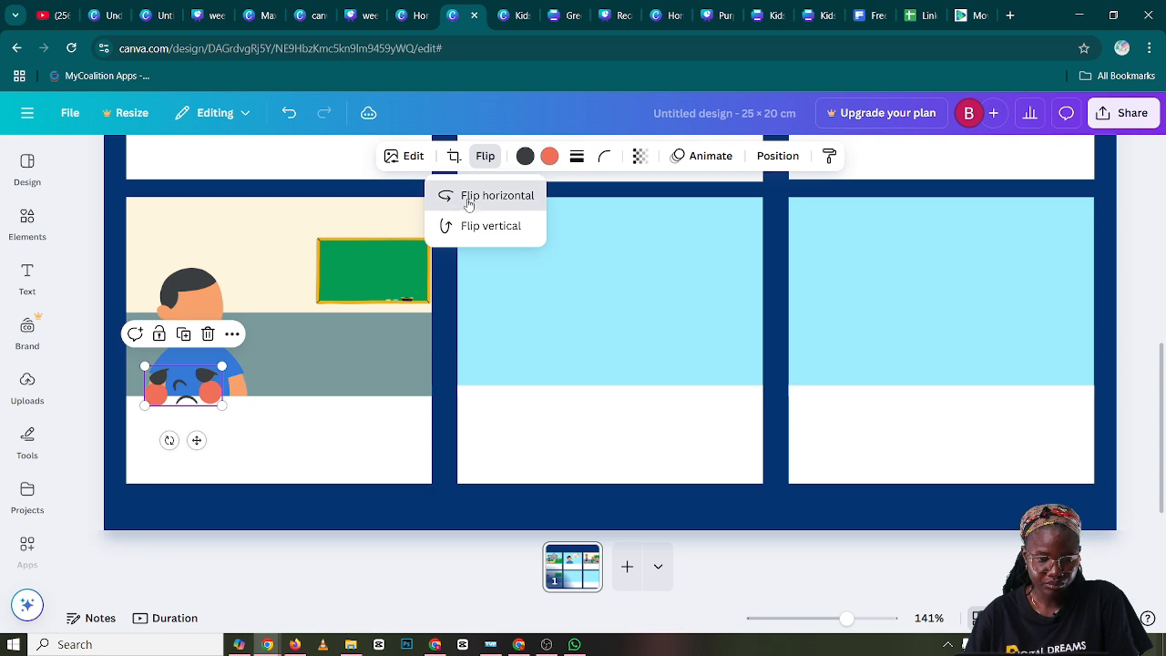
left_click_drag(217, 391, 181, 301)
mouse_move(188, 357)
left_mouse_down()
mouse_move(219, 383)
mouse_move(199, 351)
left_mouse_up()
left_click(267, 337)
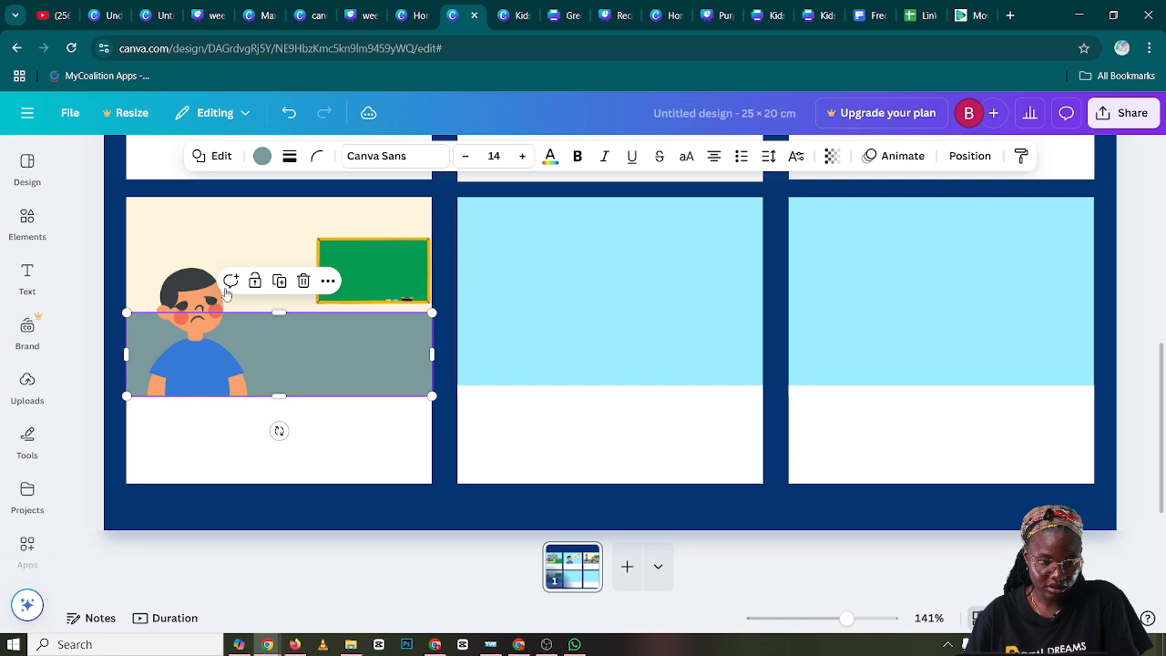
left_click_drag(202, 307, 204, 305)
left_click(286, 224)
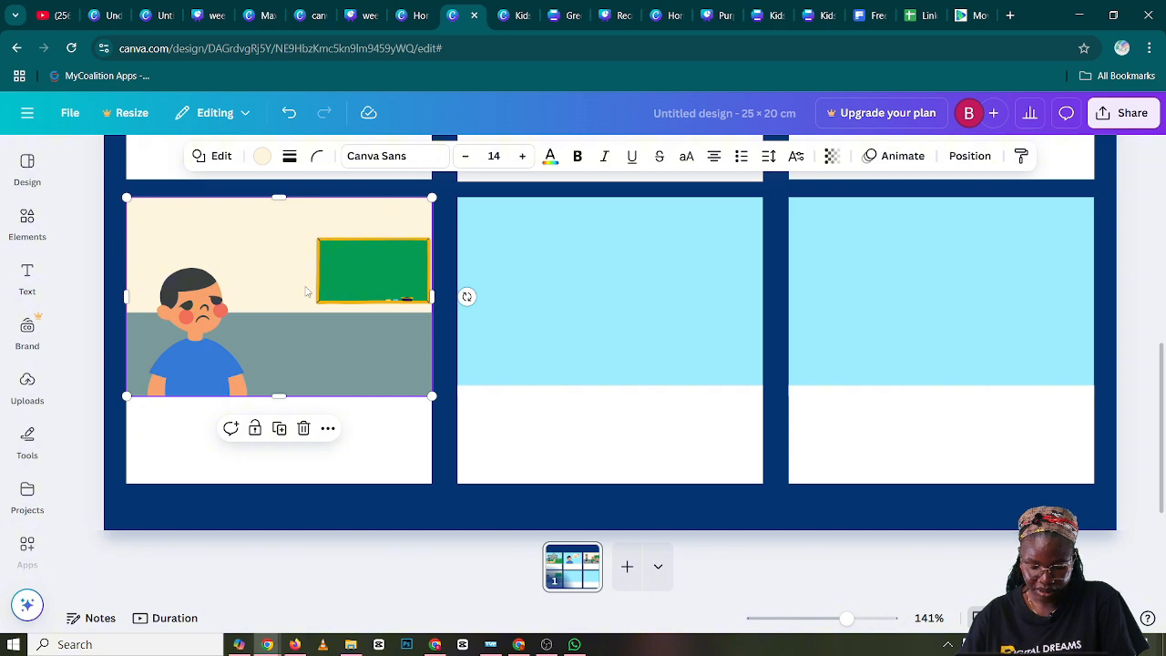
Add the recently used woman holding a paper to panel four and shrink her to stand in front of the chalkboard
left_click(17, 232)
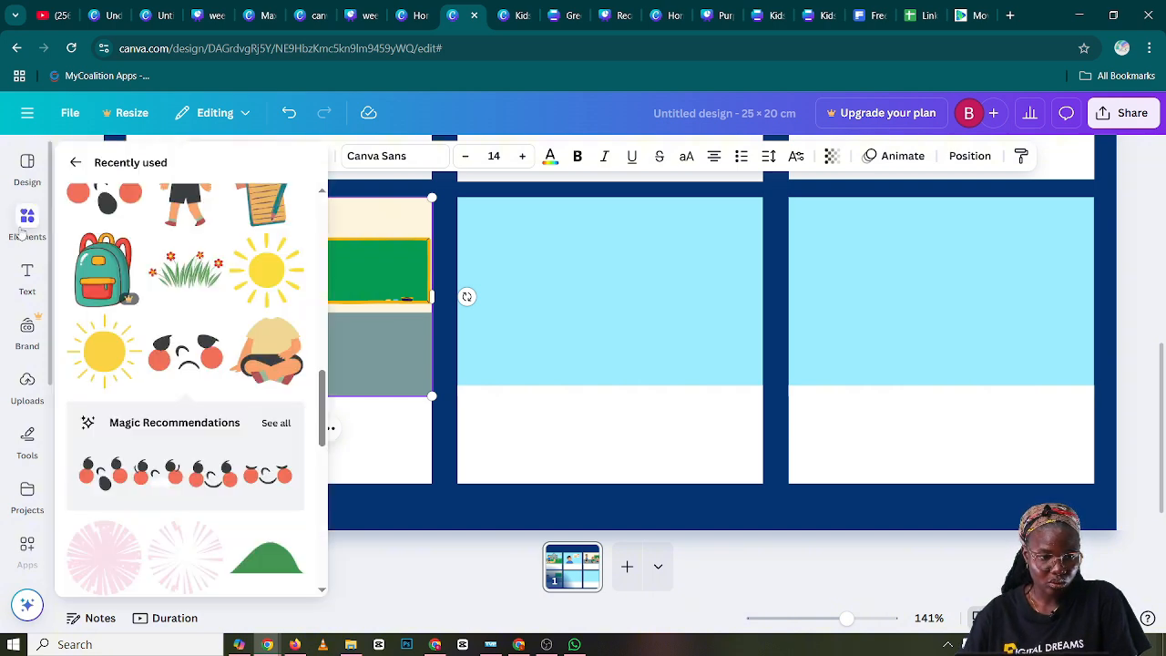
scroll(171, 277, "down", 1)
scroll(170, 277, "down", 1)
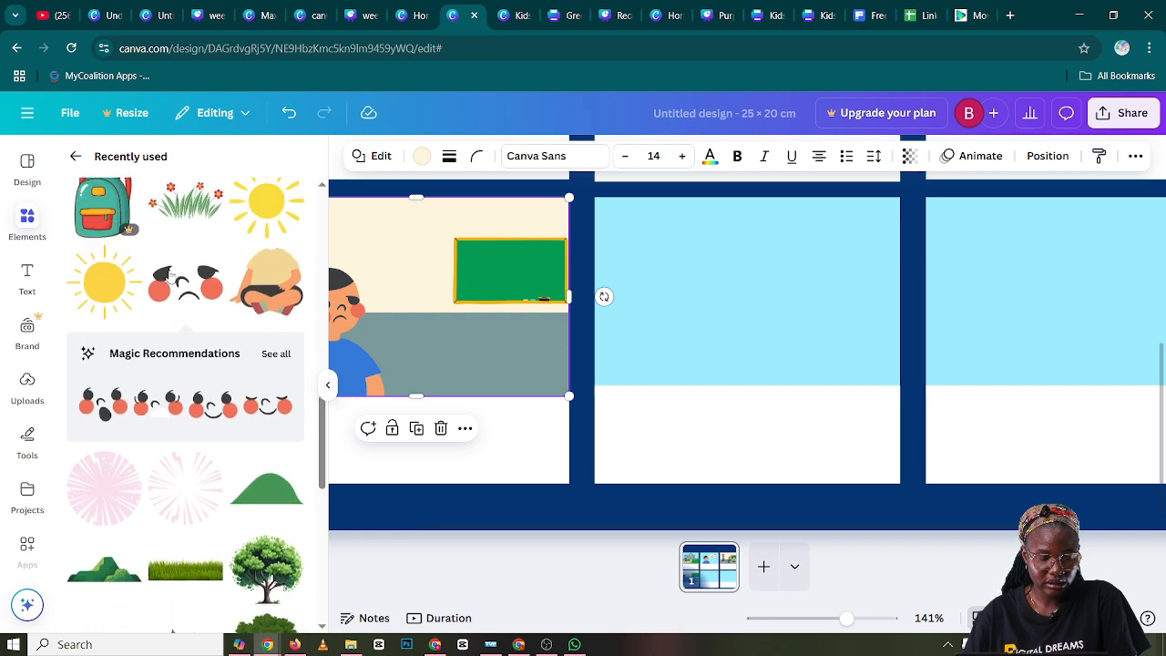
scroll(177, 300, "up", 3)
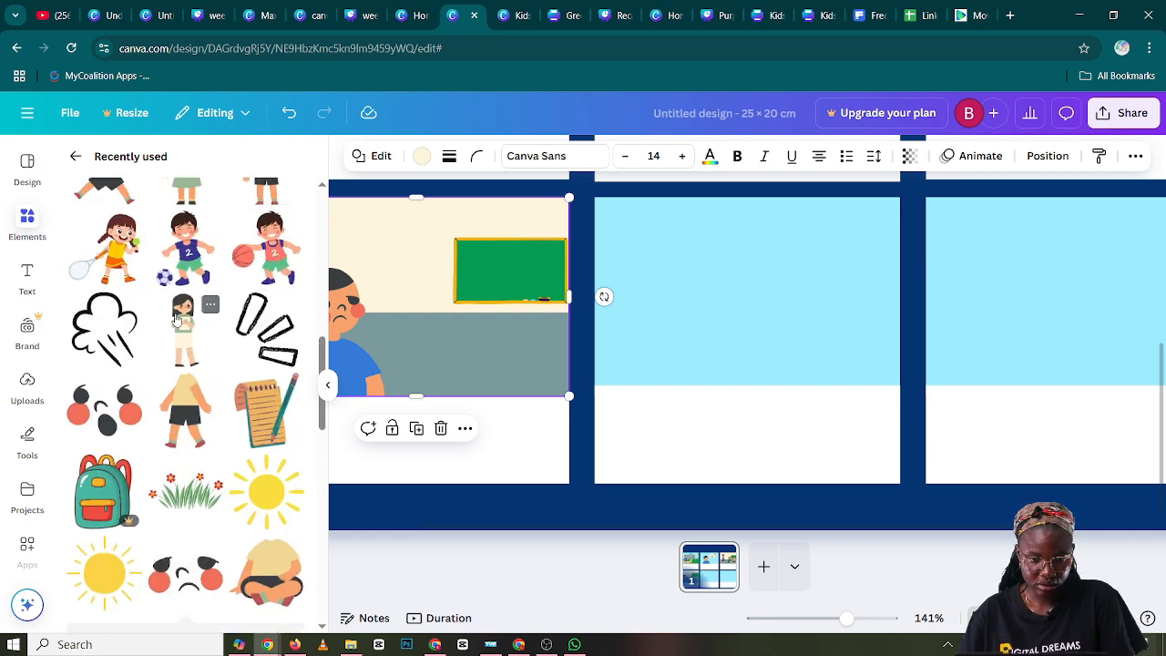
left_click(180, 318)
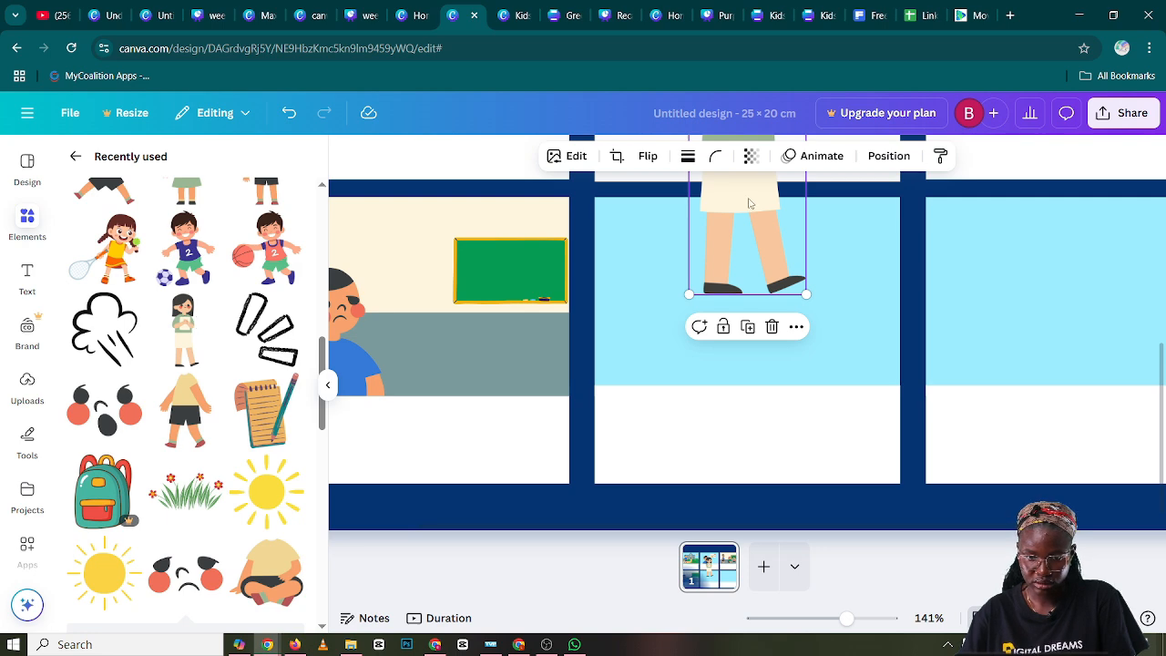
left_click_drag(749, 202, 587, 391)
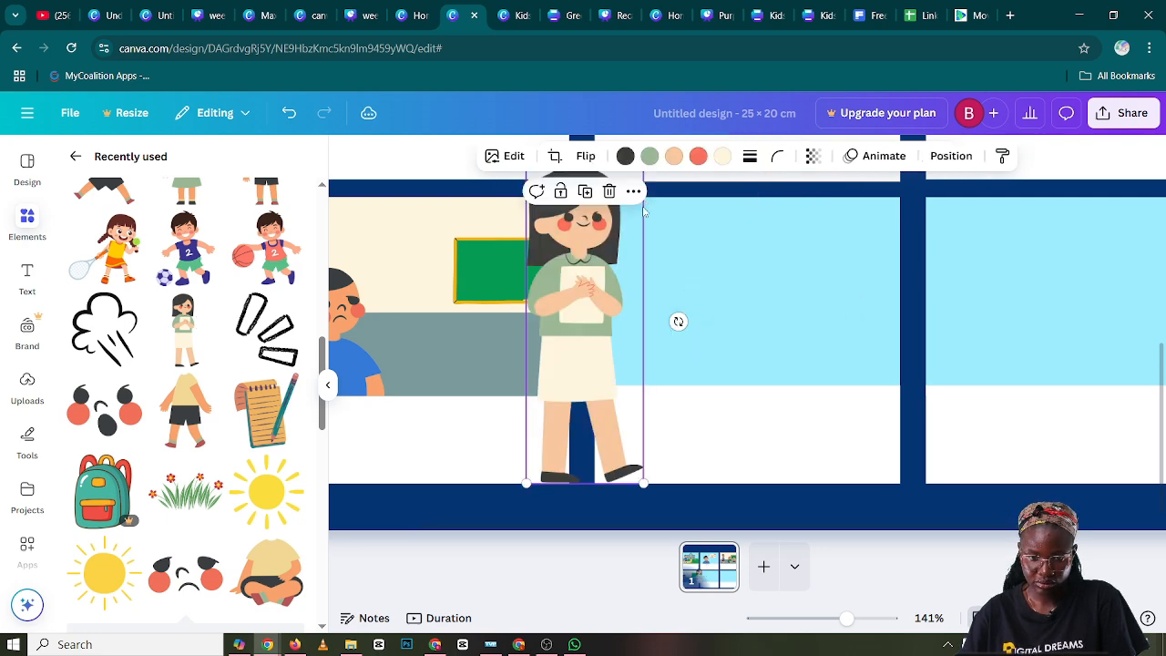
left_click_drag(644, 212, 484, 289)
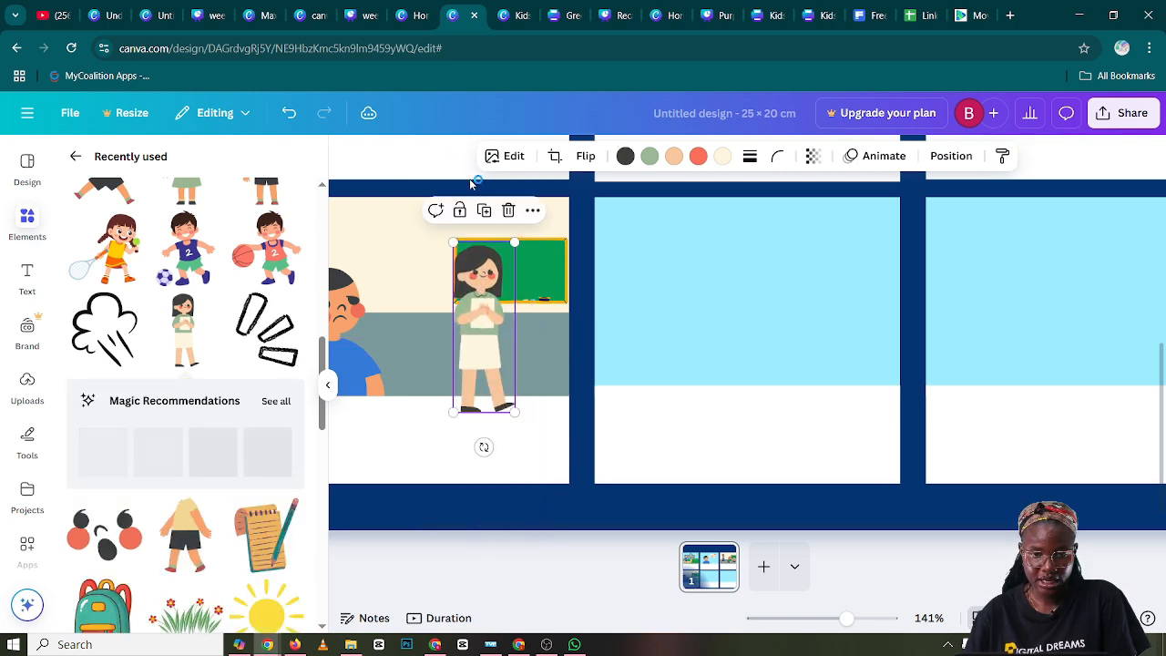
Flip the woman in panel four horizontally, then shrink her slightly and shift her toward the boy
left_click(585, 157)
left_click(590, 196)
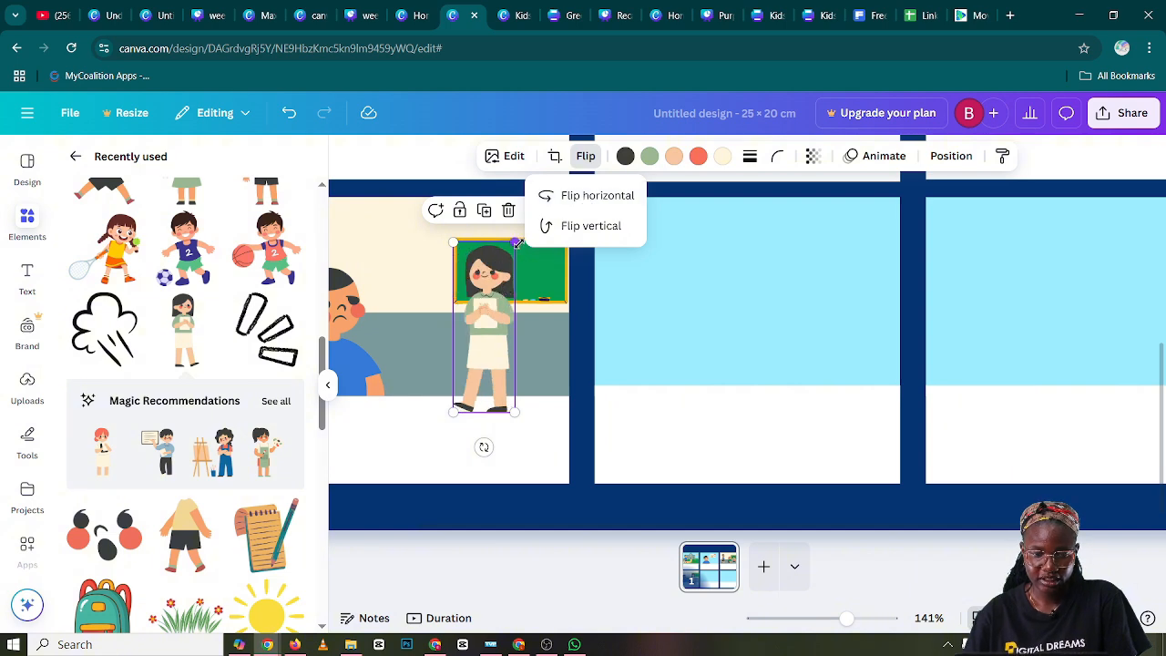
left_click_drag(517, 243, 462, 283)
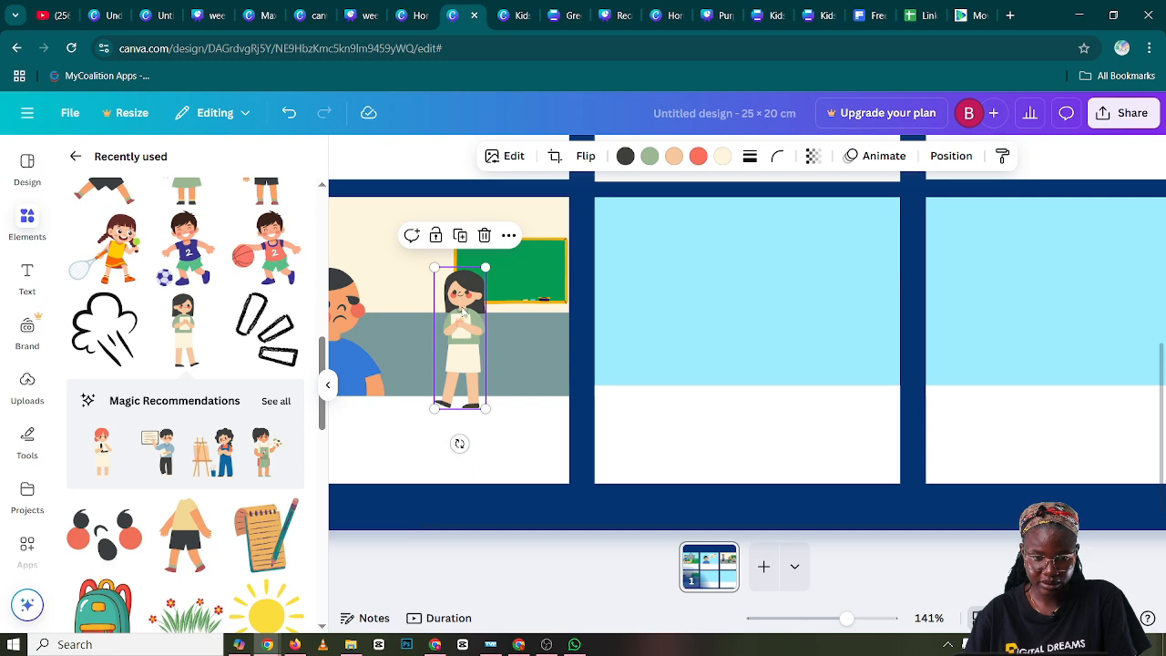
Send the woman one layer backward and move her down over the white caption box in panel four
right_click(463, 312)
mouse_move(510, 369)
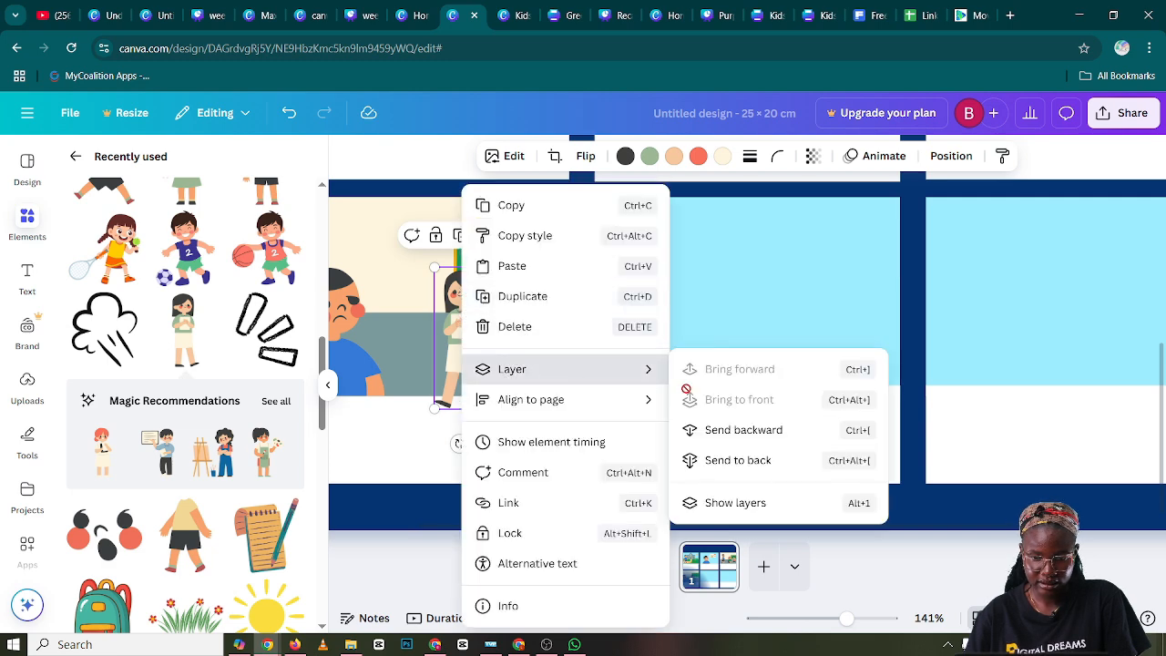
left_click(729, 432)
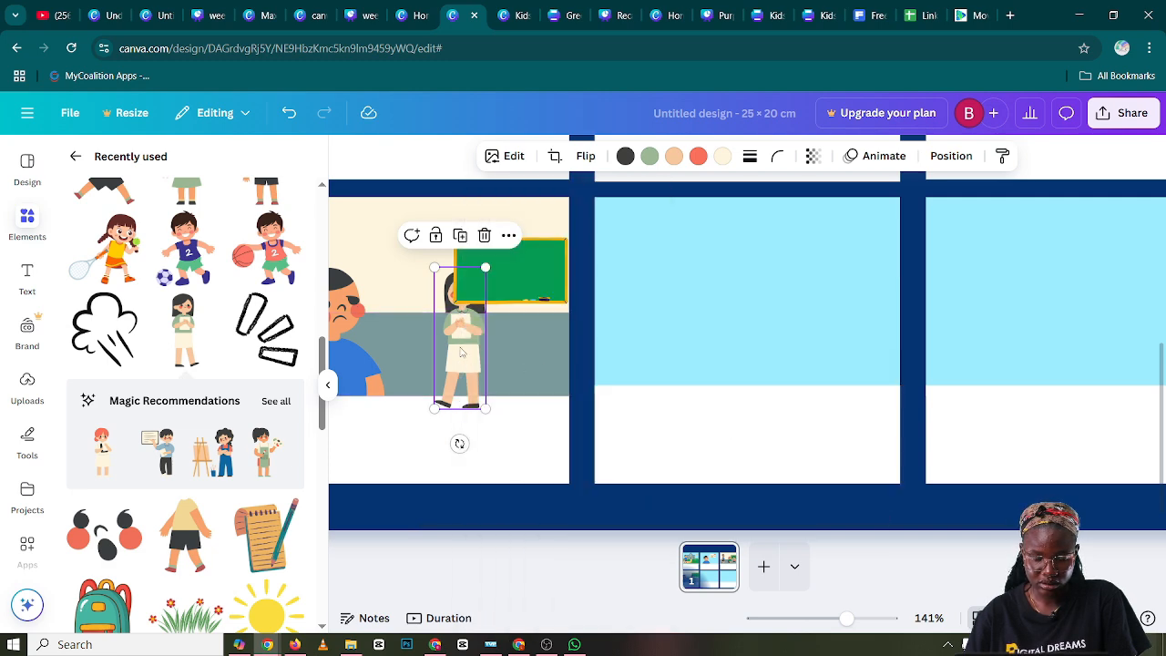
left_click_drag(460, 348, 429, 387)
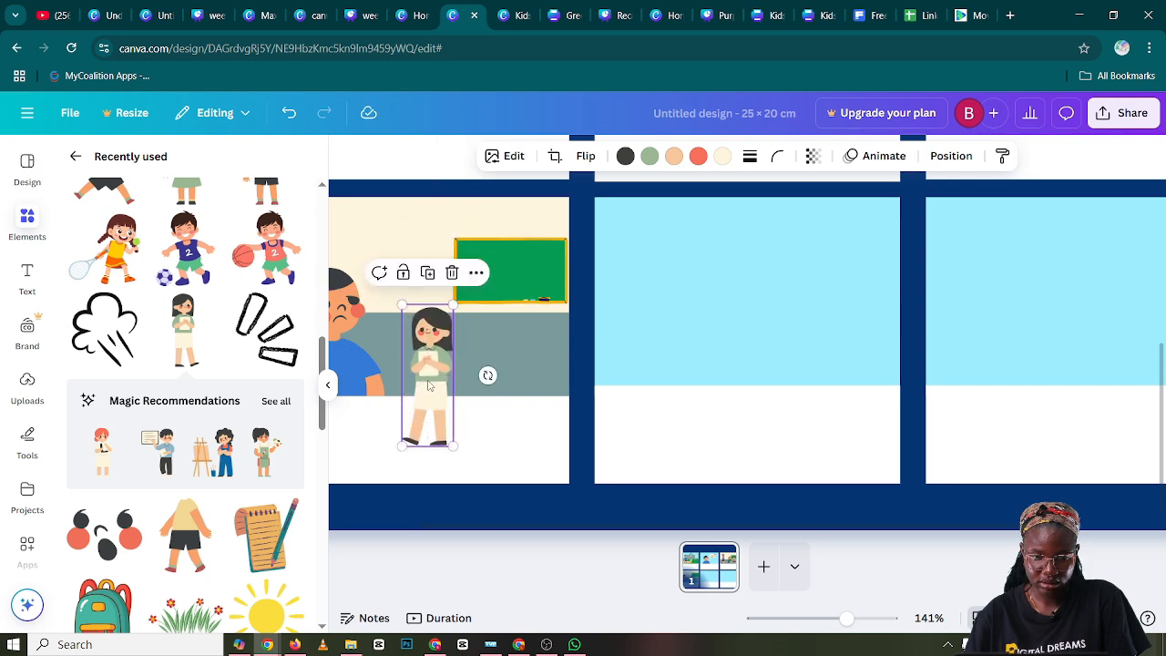
Try sending the woman another layer backward and moving her up, then undo these changes
right_click(430, 387)
mouse_move(466, 376)
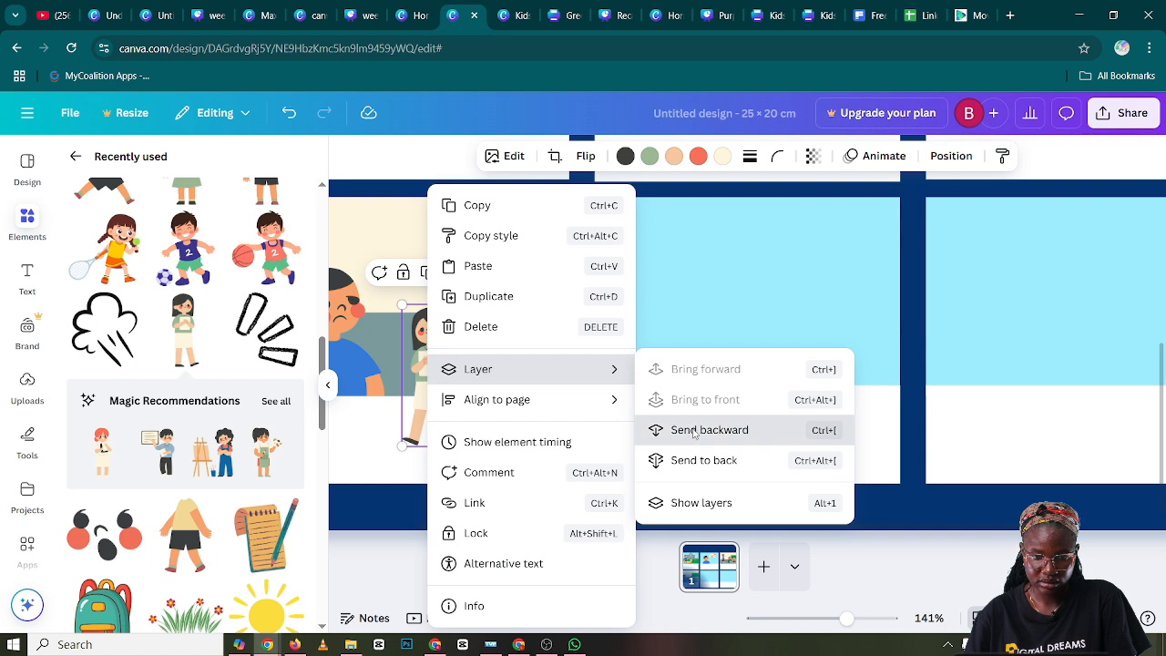
left_click(694, 429)
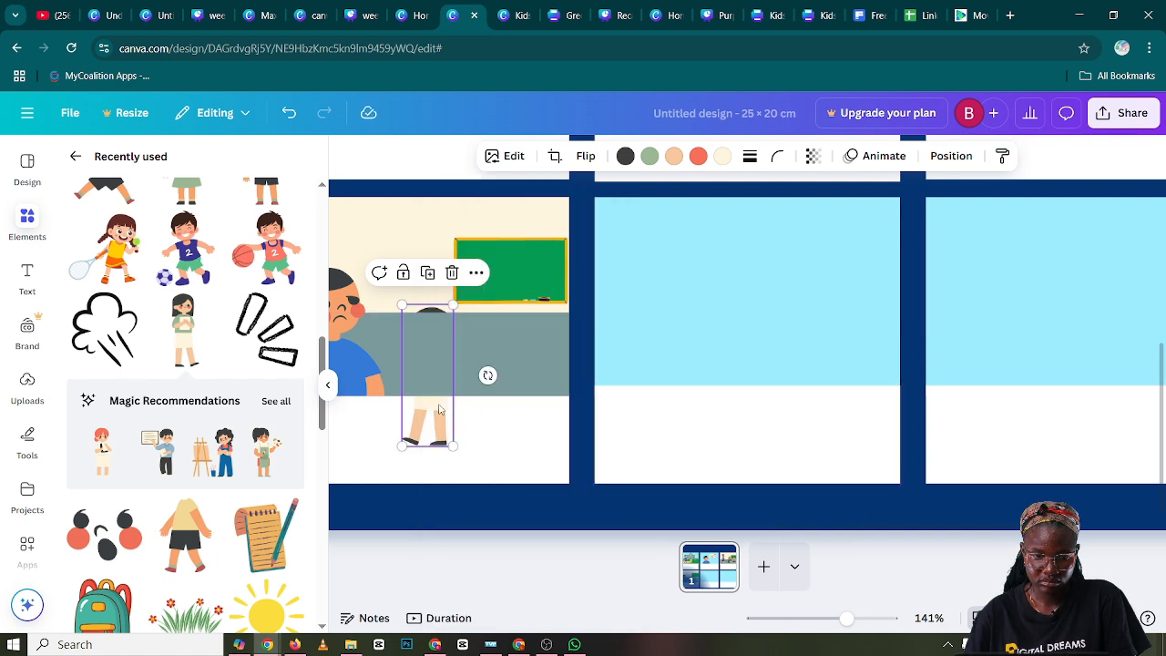
left_click_drag(440, 410, 432, 330)
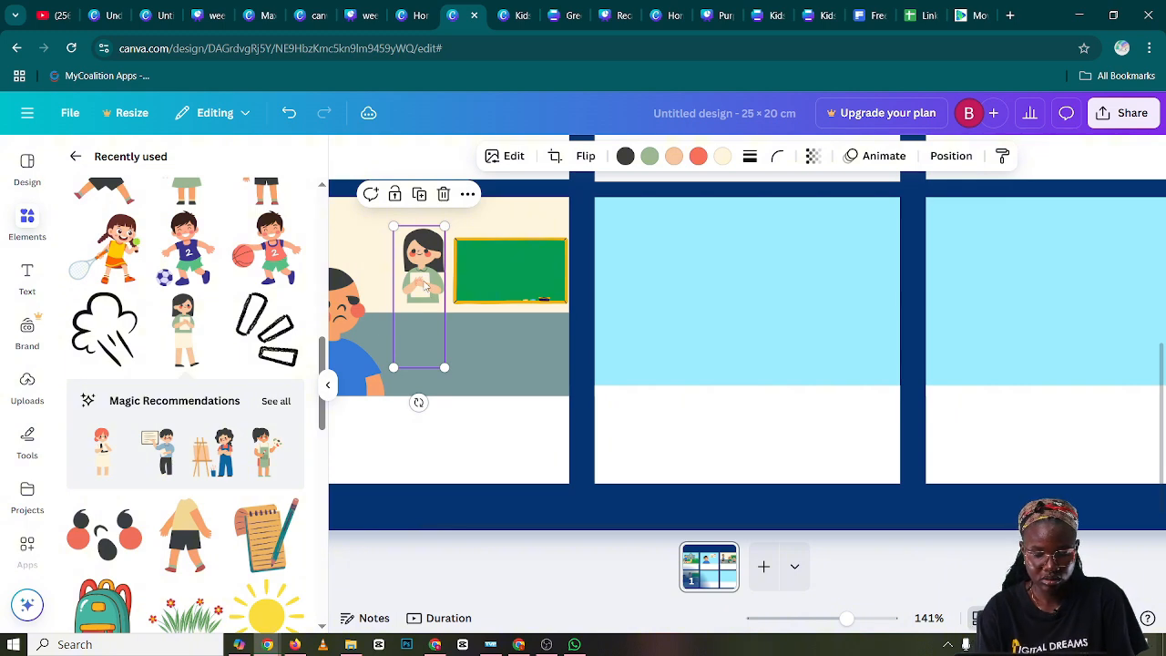
key("ctrl+z")
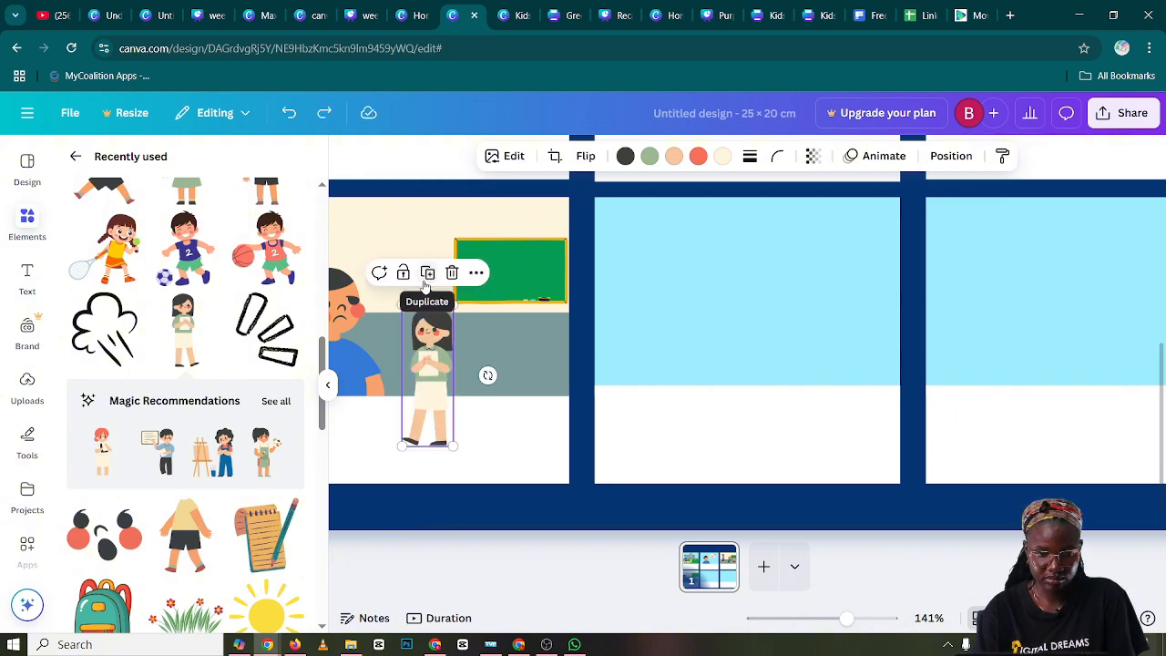
Delete the white caption box below panel four's scene and move the woman up against the chalkboard's edge
left_click(519, 445)
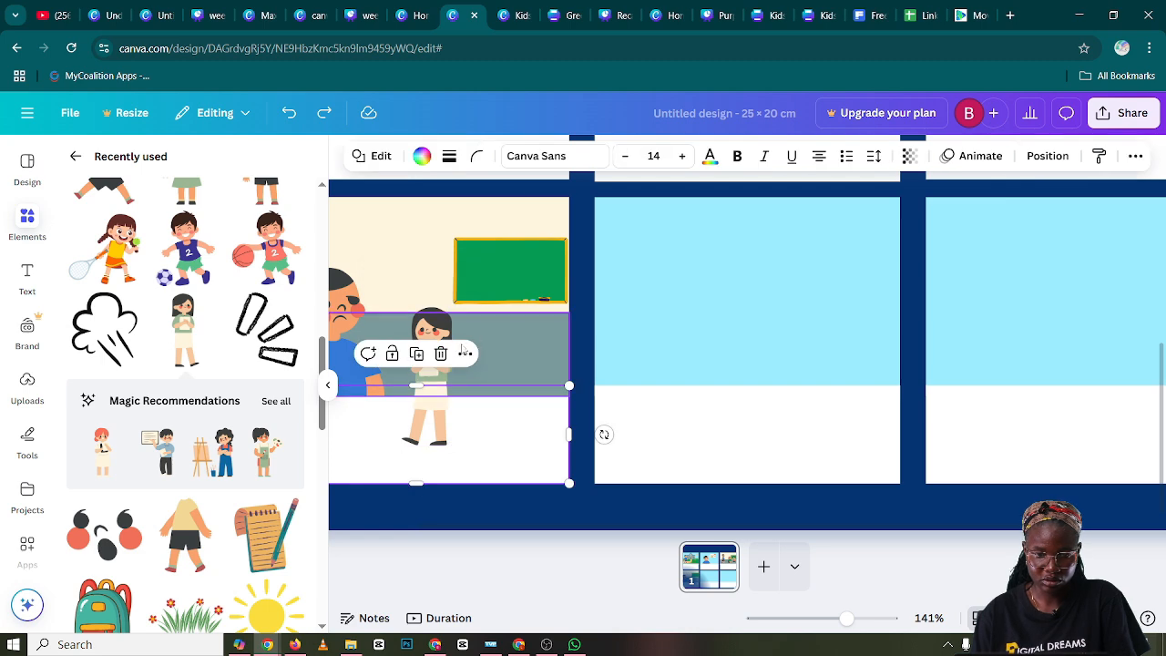
left_click(441, 355)
left_click_drag(434, 369, 449, 331)
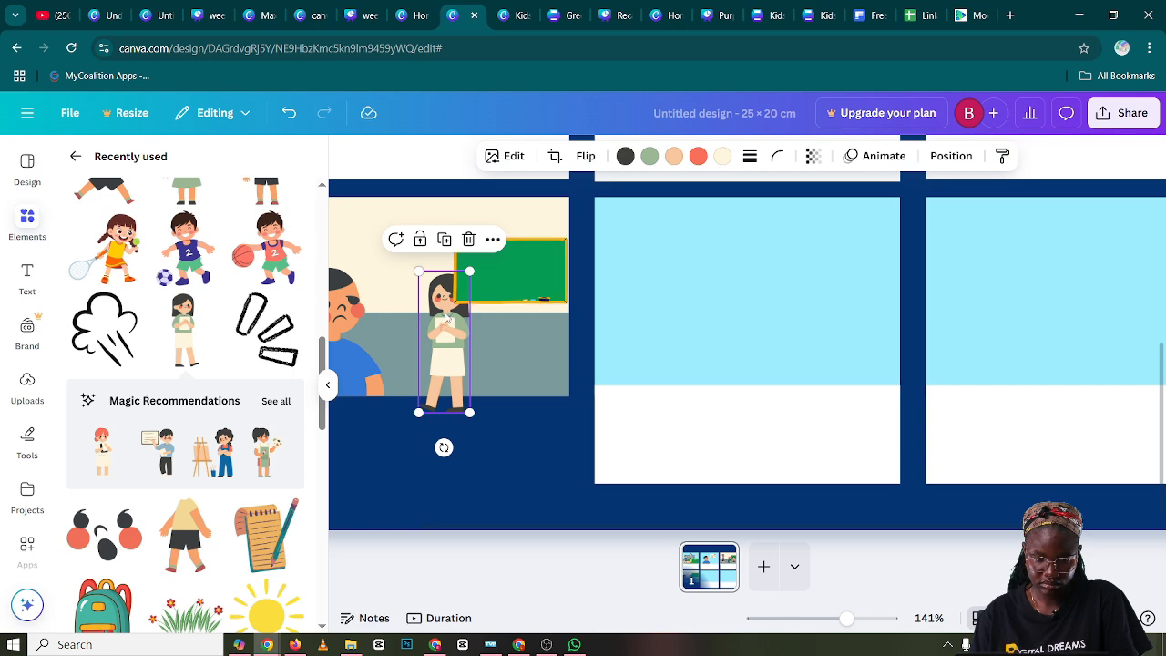
Bring the woman to the front of the layers and enlarge her slightly
left_click(493, 239)
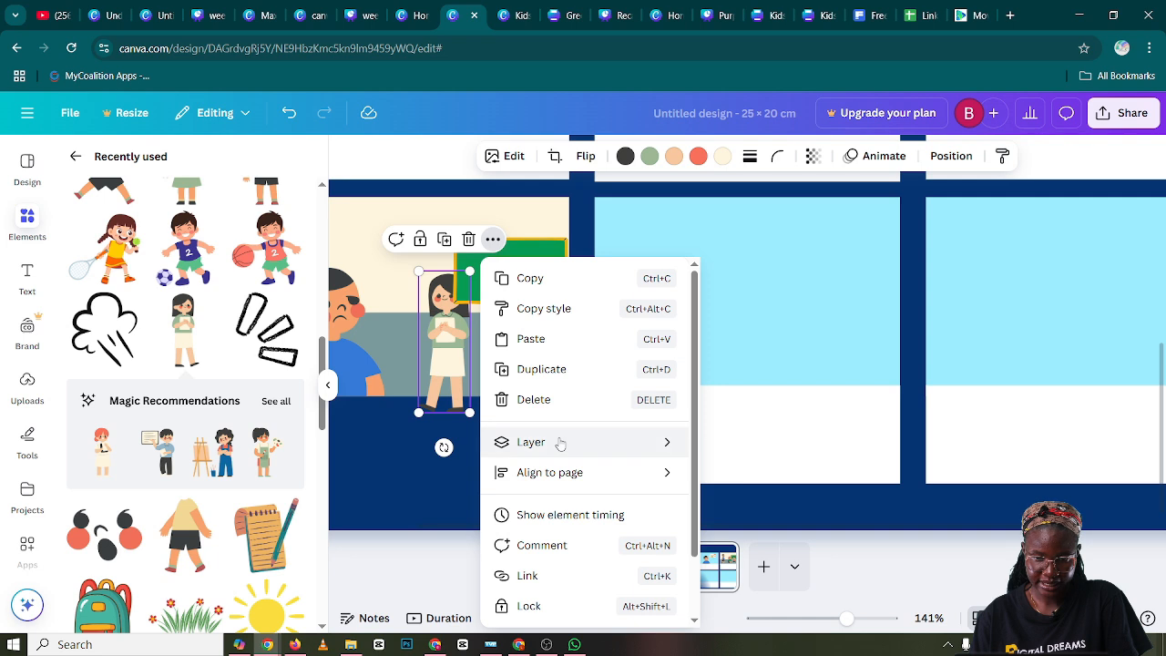
mouse_move(656, 451)
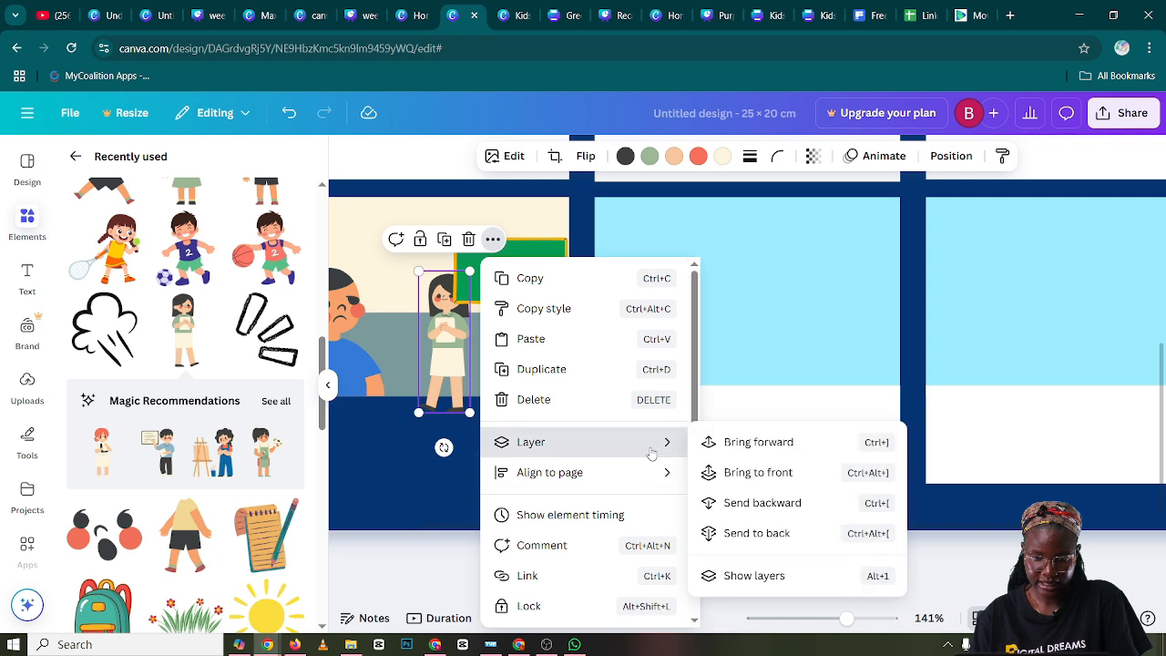
left_click(790, 481)
left_click_drag(466, 273, 474, 262)
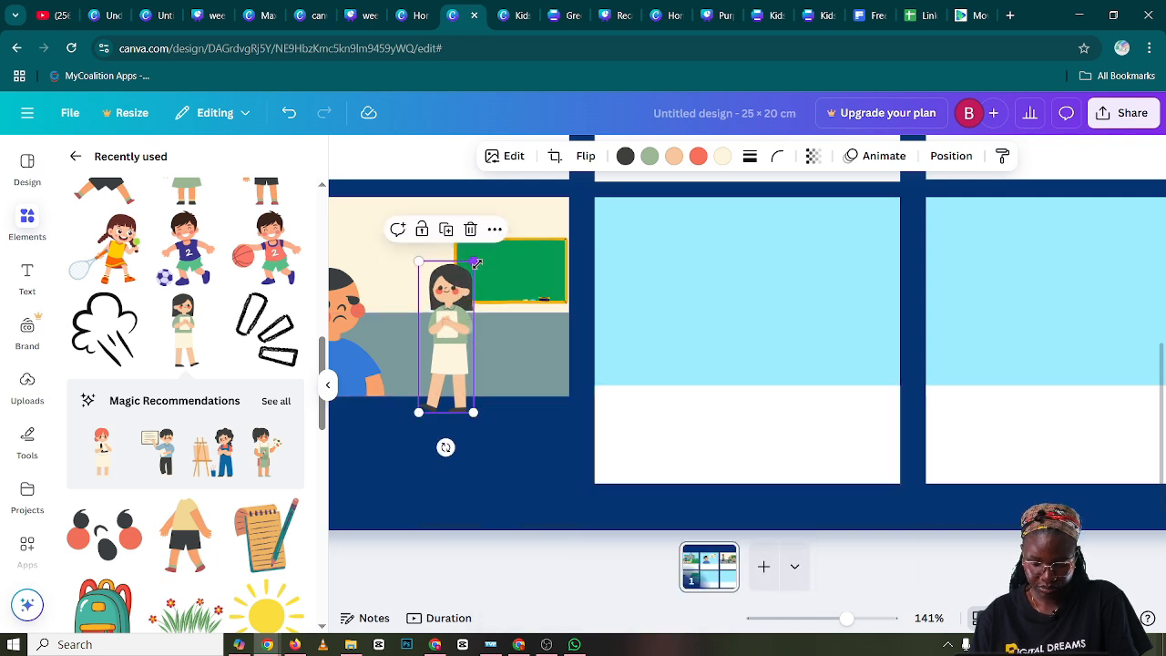
Try recoloring the woman's green shirt with other document colors, ending with greyish blue
left_click(649, 156)
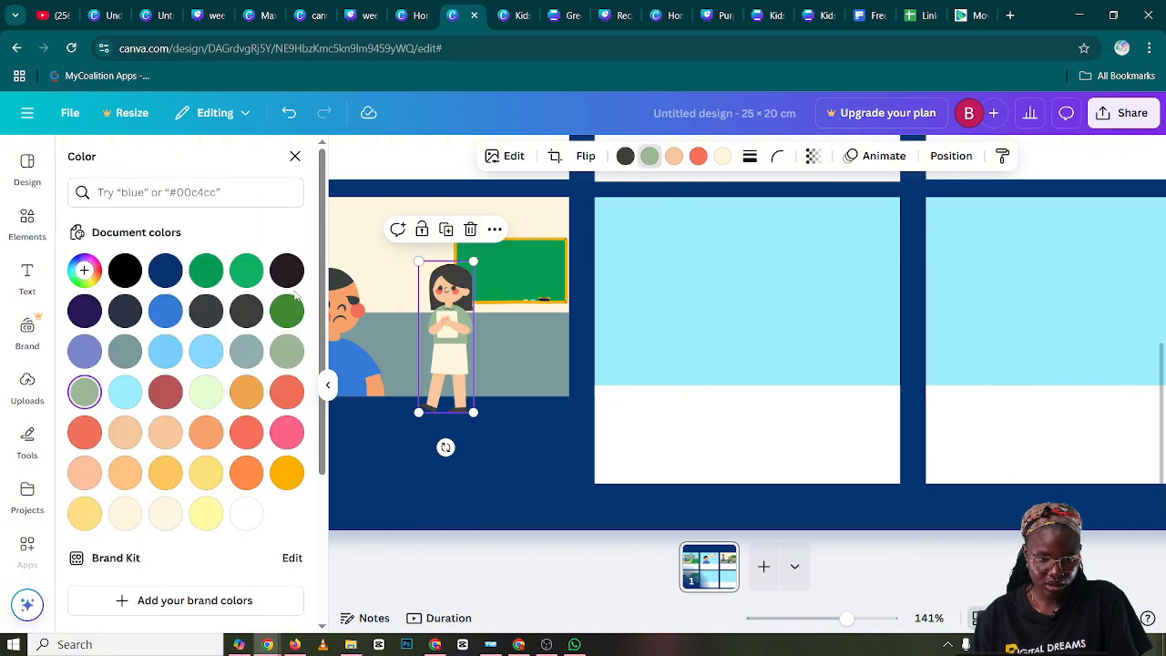
left_click(285, 353)
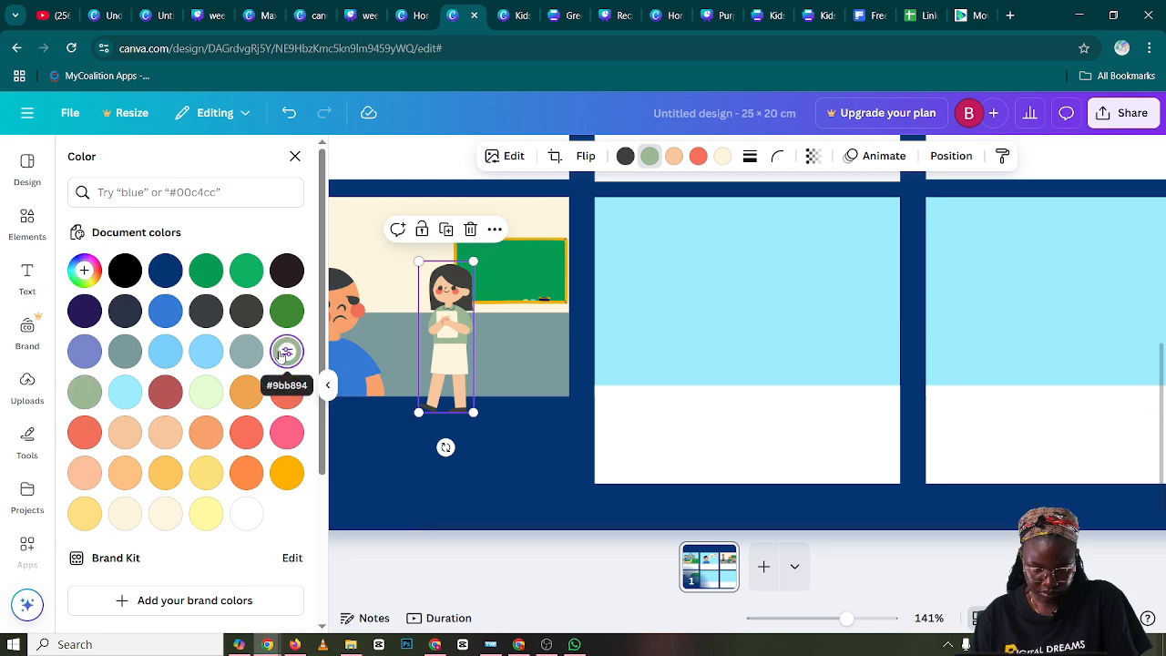
left_click(246, 353)
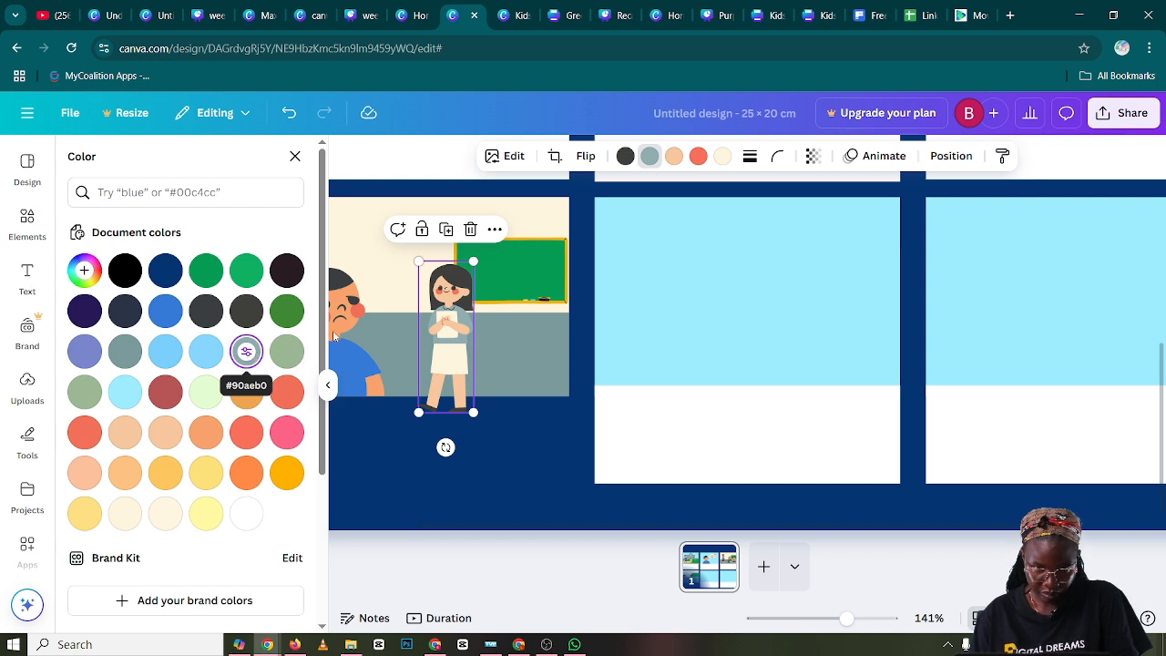
Recolor the woman's cream skirt and paper grey-teal and set her shirt to green #9cb995
left_click(725, 161)
left_click(124, 351)
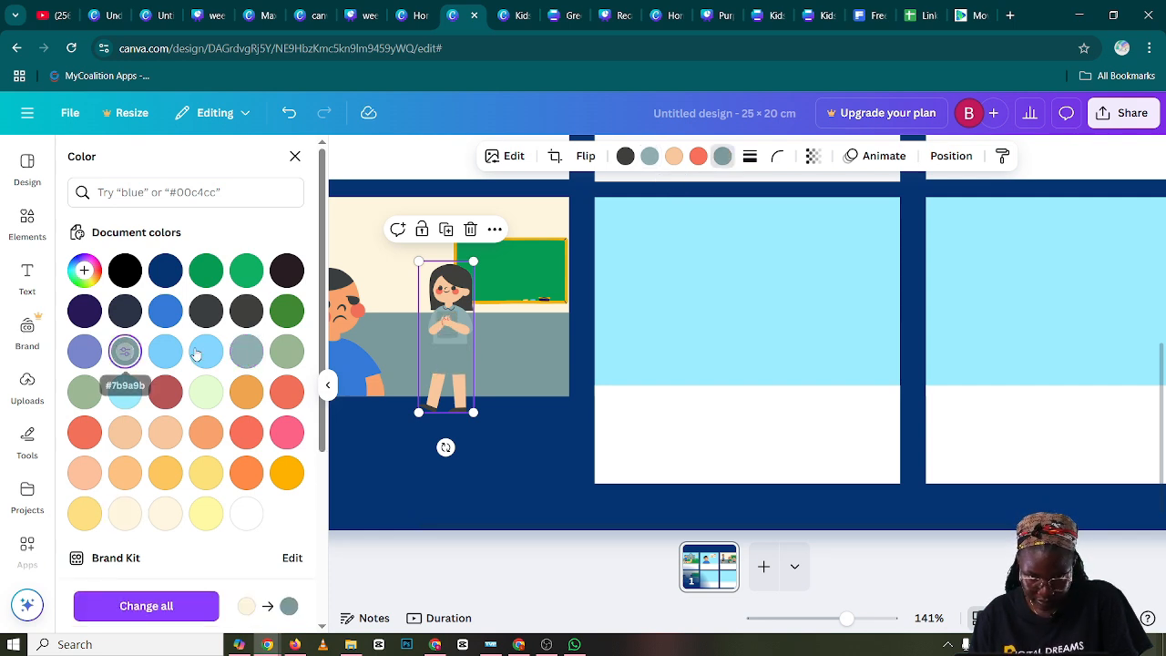
left_click(649, 156)
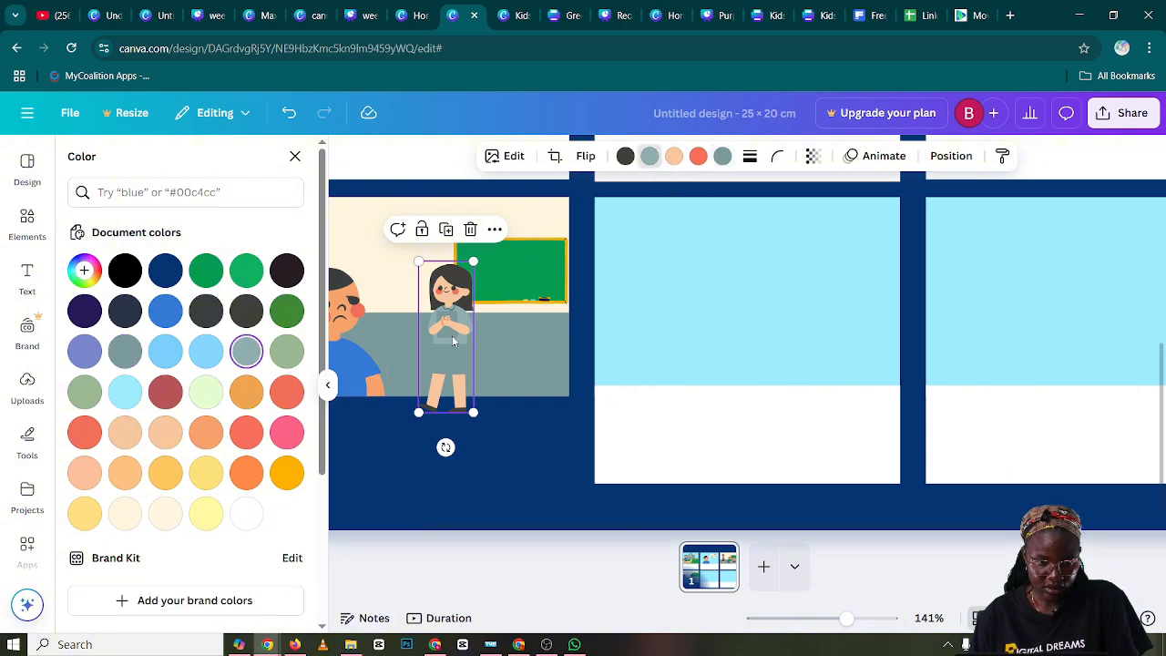
left_click(86, 393)
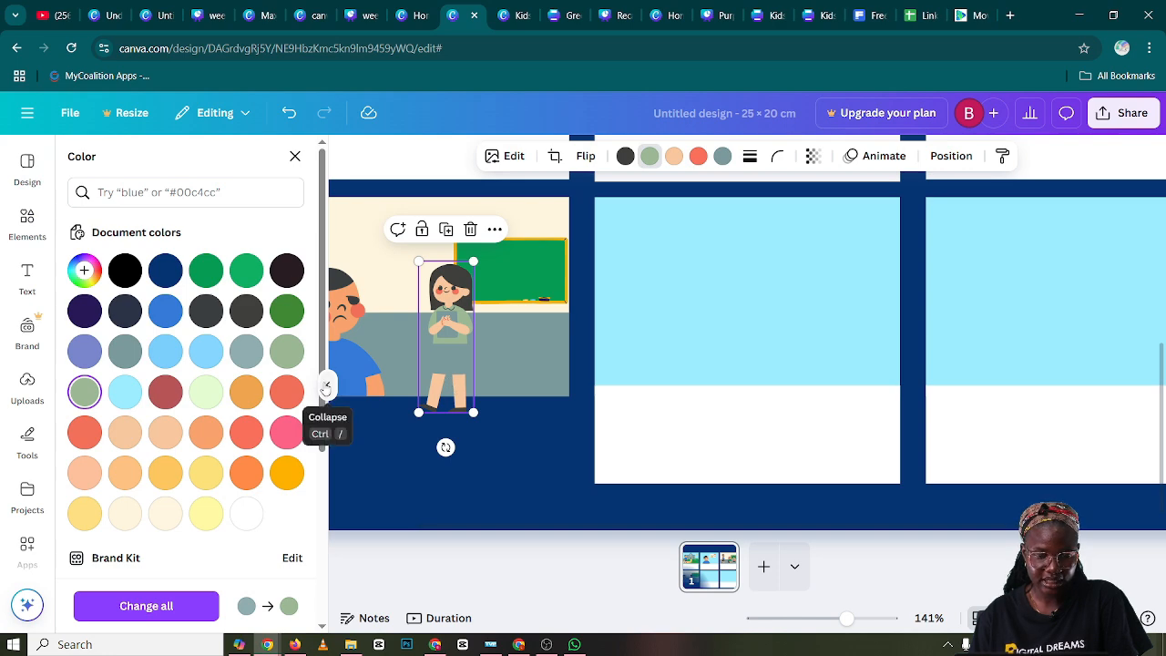
left_click(328, 383)
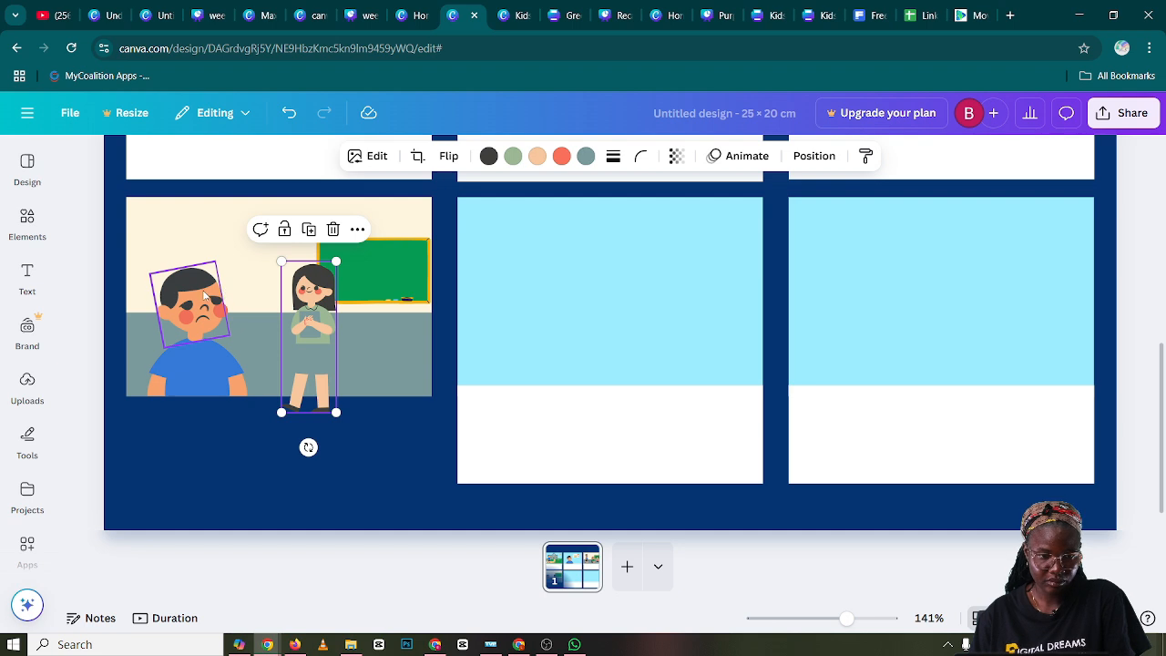
Lock panel four's cream background, then select the boy's head, face and body together and shrink him
left_click(217, 243)
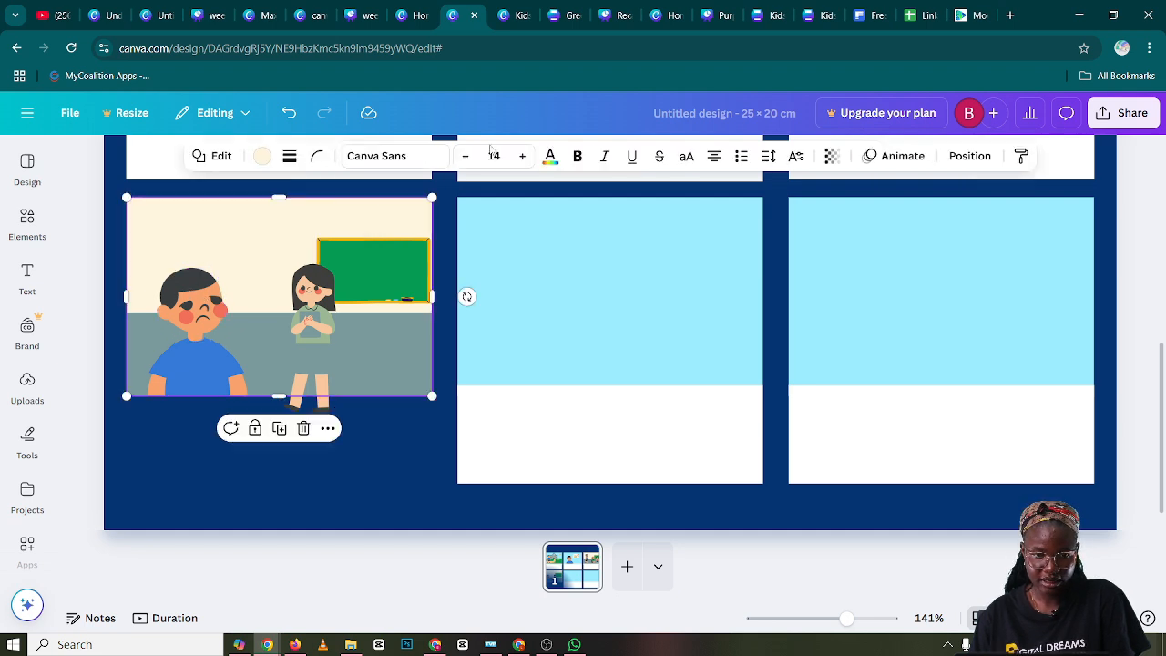
left_click(255, 429)
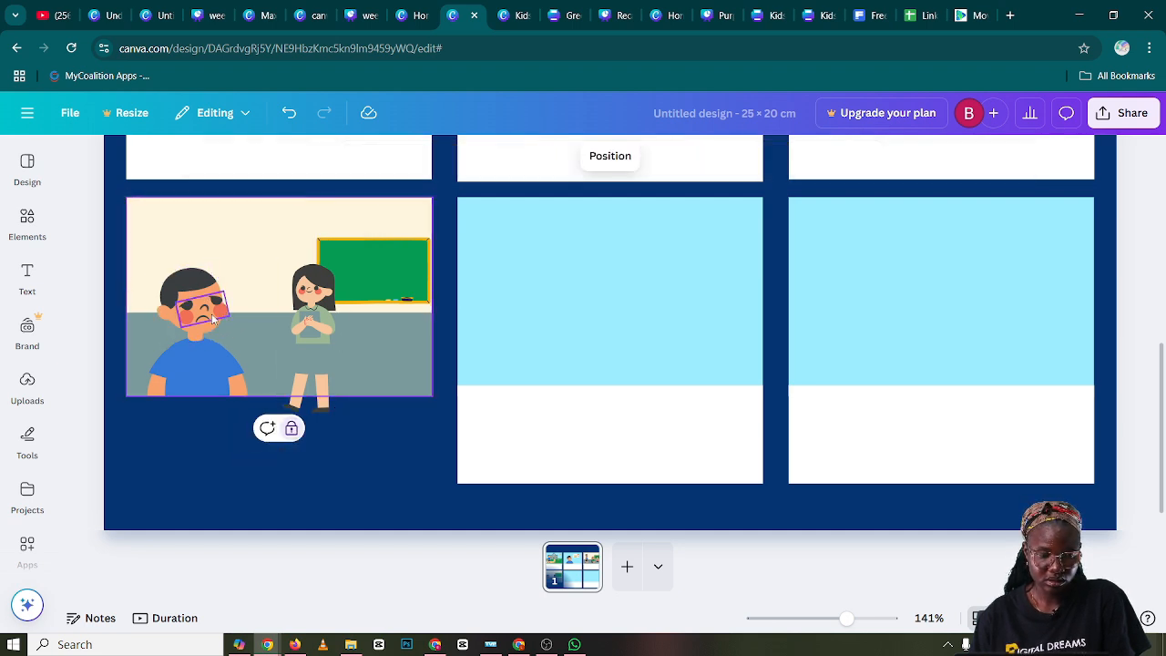
left_click(187, 289)
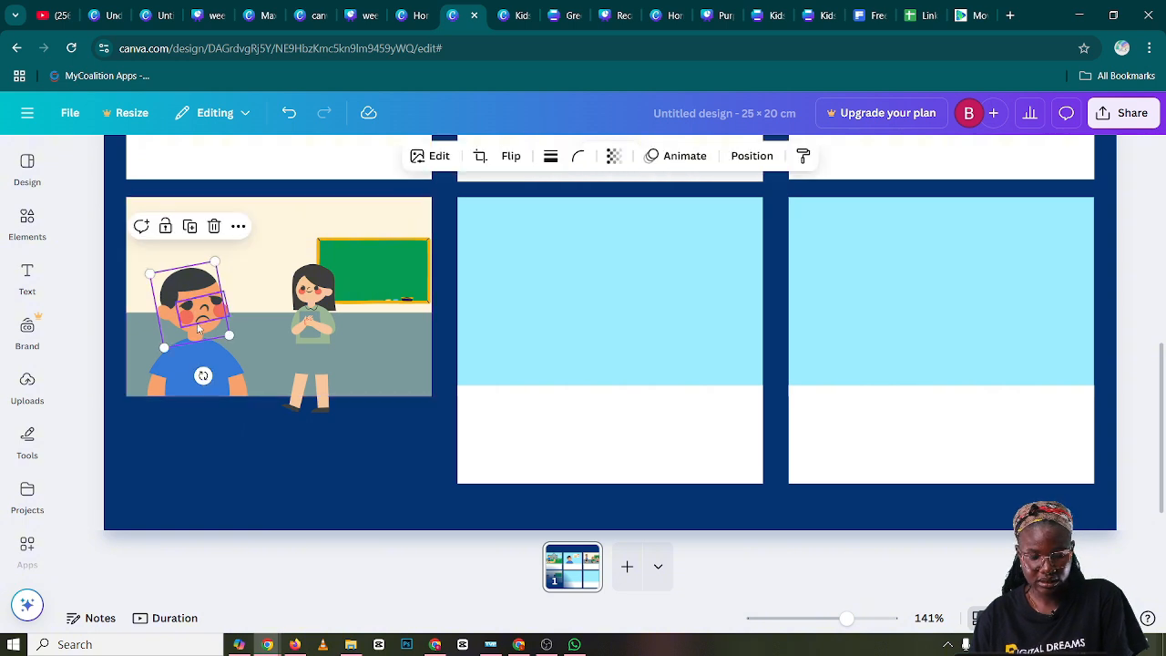
left_click(195, 356, "shift")
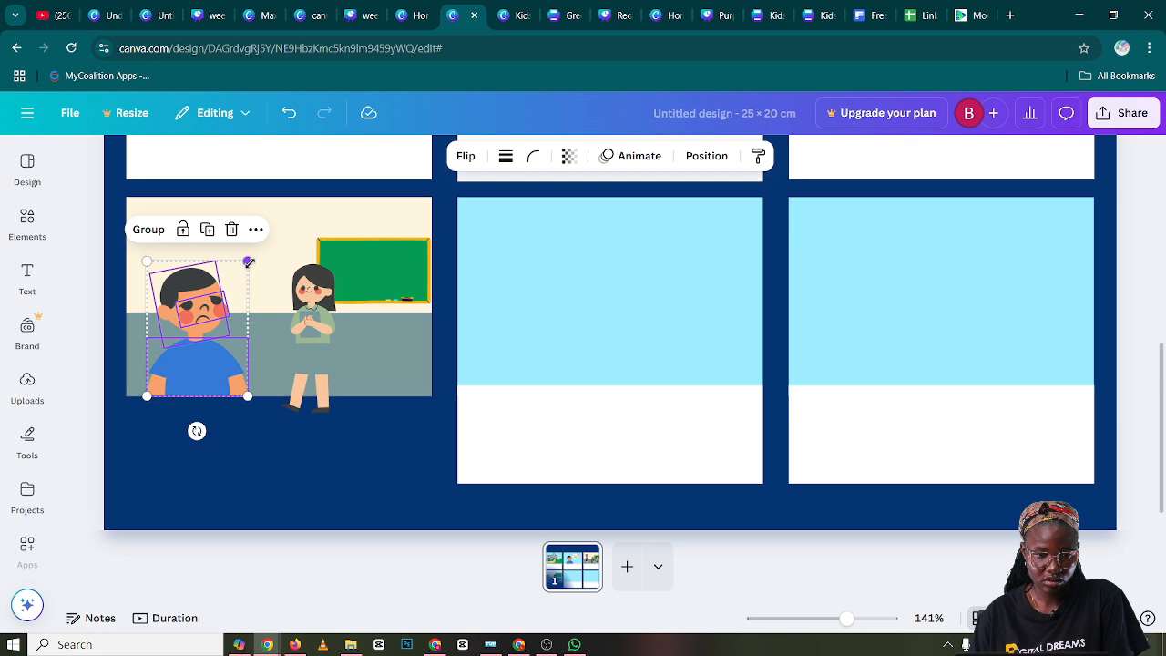
left_click_drag(247, 261, 229, 286)
left_click(257, 414)
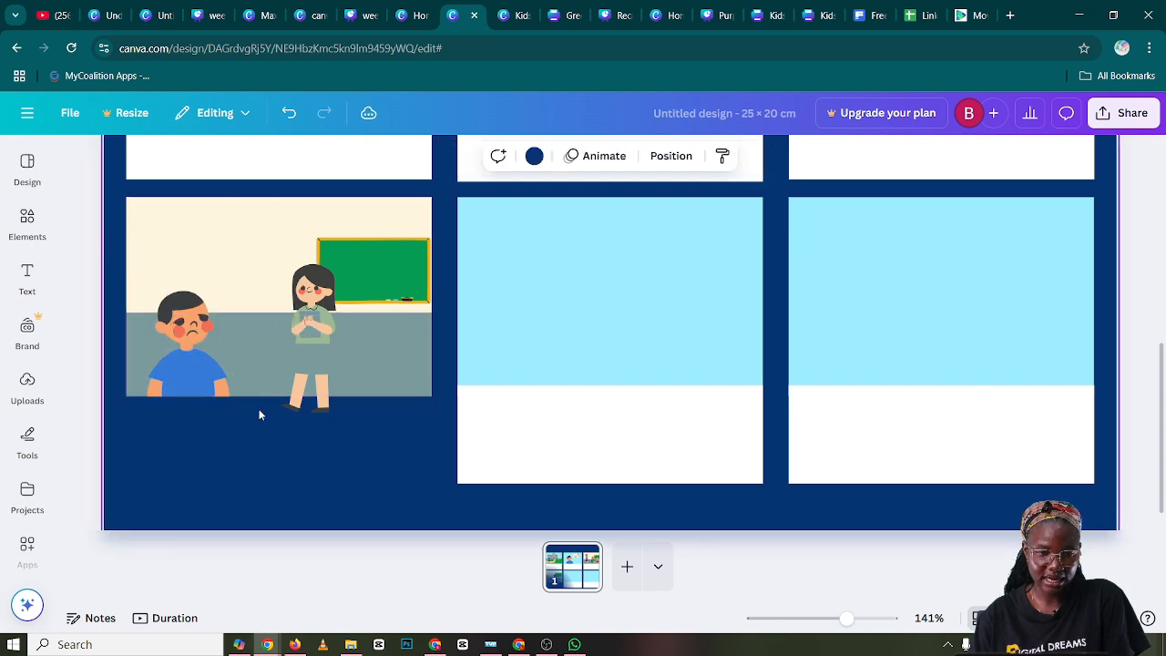
Enlarge the woman slightly and move her up and toward the boy in front of the chalkboard
left_click(311, 305)
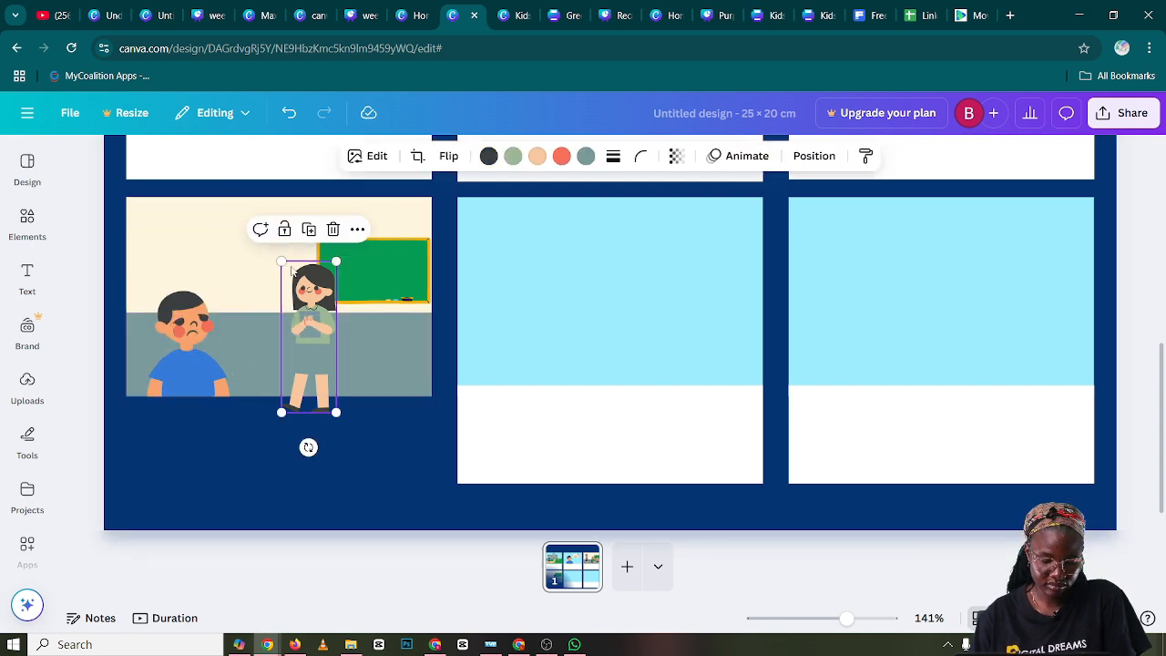
left_click_drag(282, 263, 274, 245)
left_click_drag(315, 297, 305, 288)
left_click(369, 274)
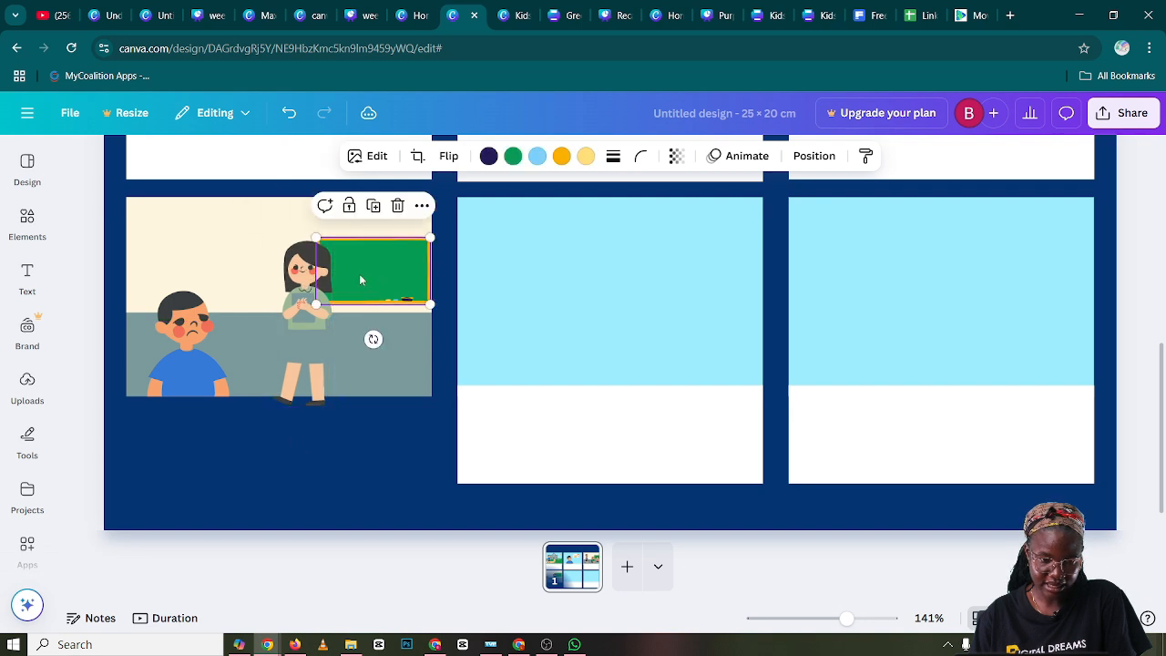
Duplicate panel five's white caption box and place the copy directly beneath panel four's classroom scene
left_click(573, 450)
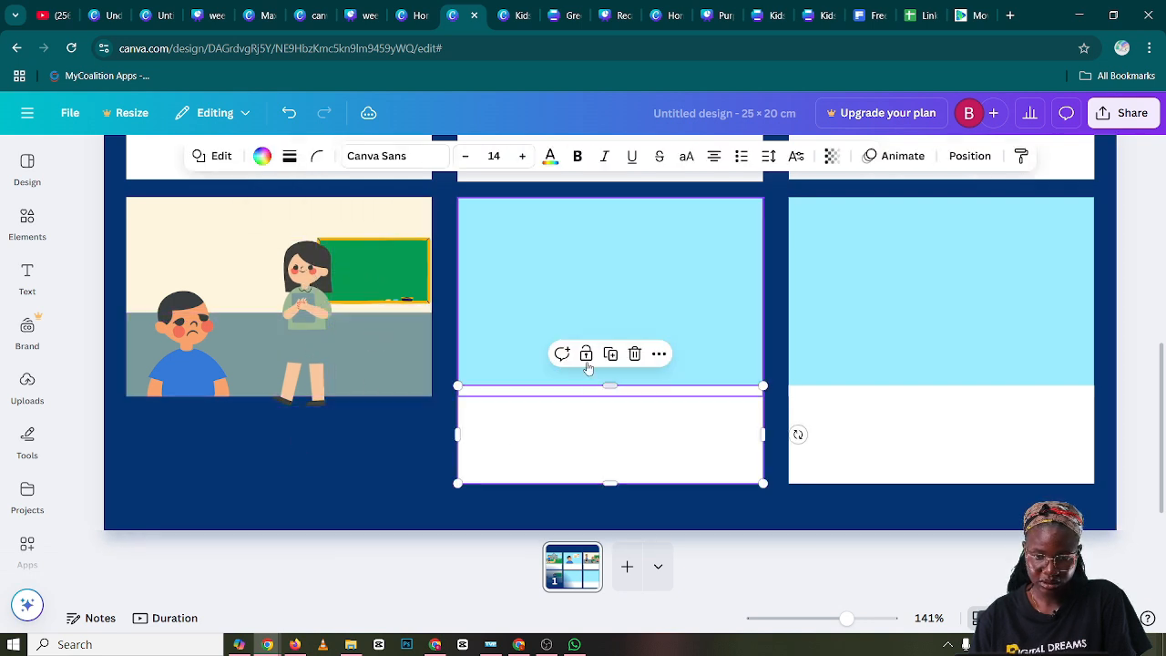
left_click(610, 357)
left_click_drag(645, 446, 295, 436)
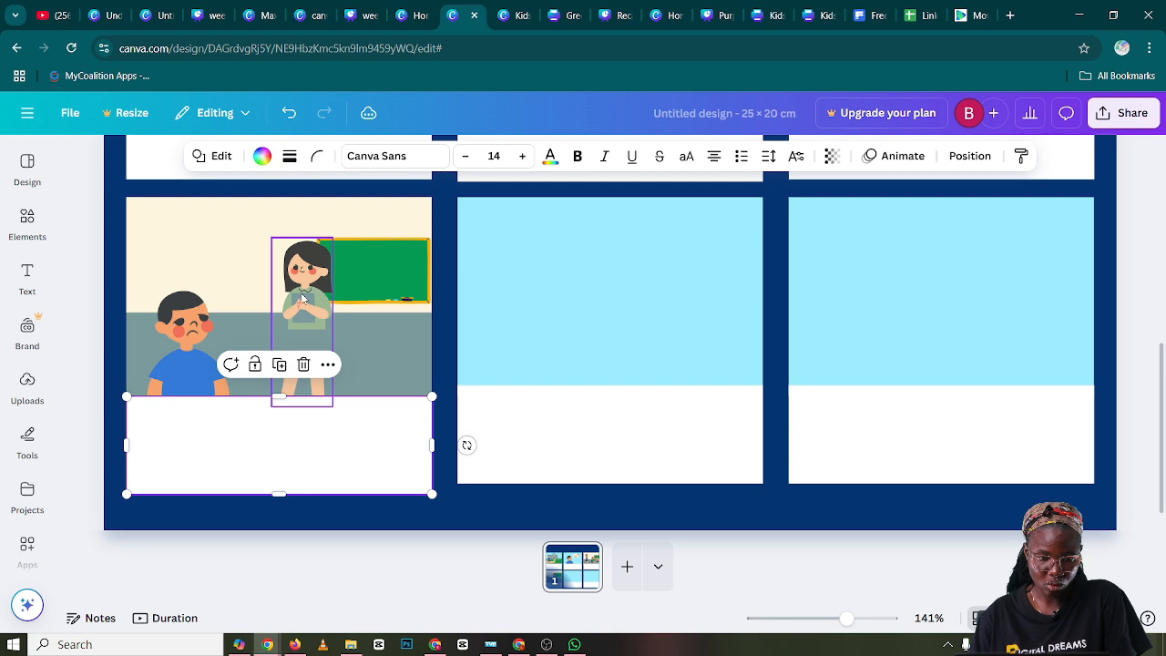
Lower the woman so the caption box hides her feet, and adjust her size and position beside the chalkboard
left_click_drag(304, 298, 294, 325)
left_click_drag(398, 323, 398, 324)
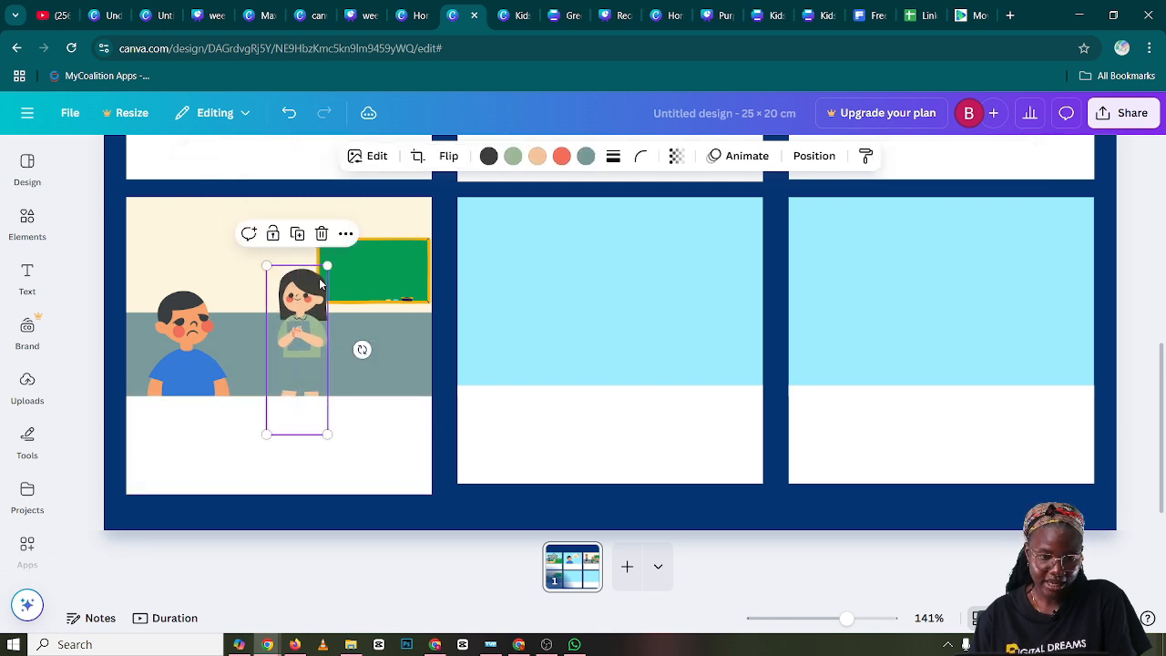
left_click_drag(328, 265, 308, 285)
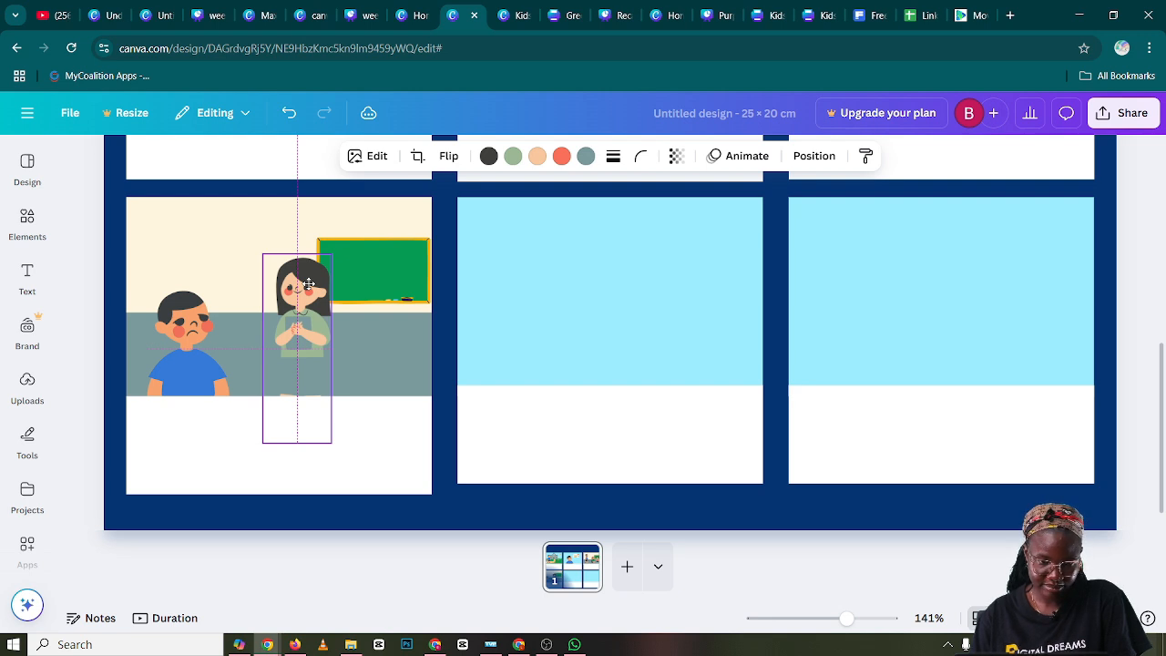
left_click_drag(311, 282, 328, 256)
left_click_drag(310, 307, 316, 305)
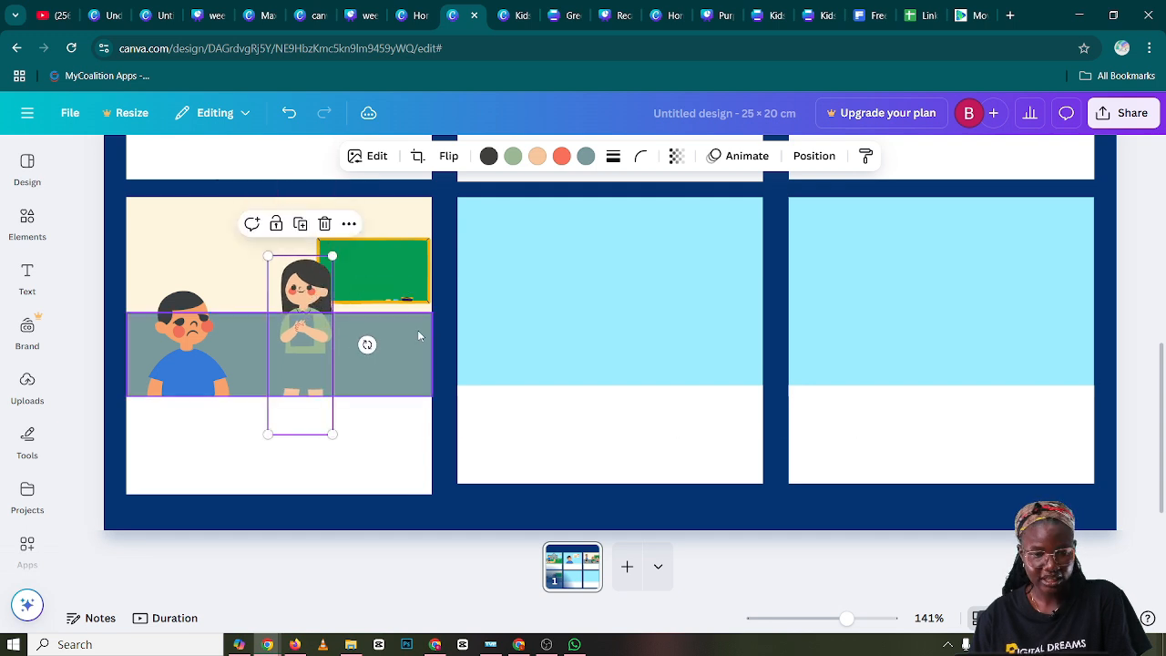
Add the Comic Angry Steam Expression illustration from the recently used elements, shrink it and place it between panel four's boy and woman
left_click(523, 312)
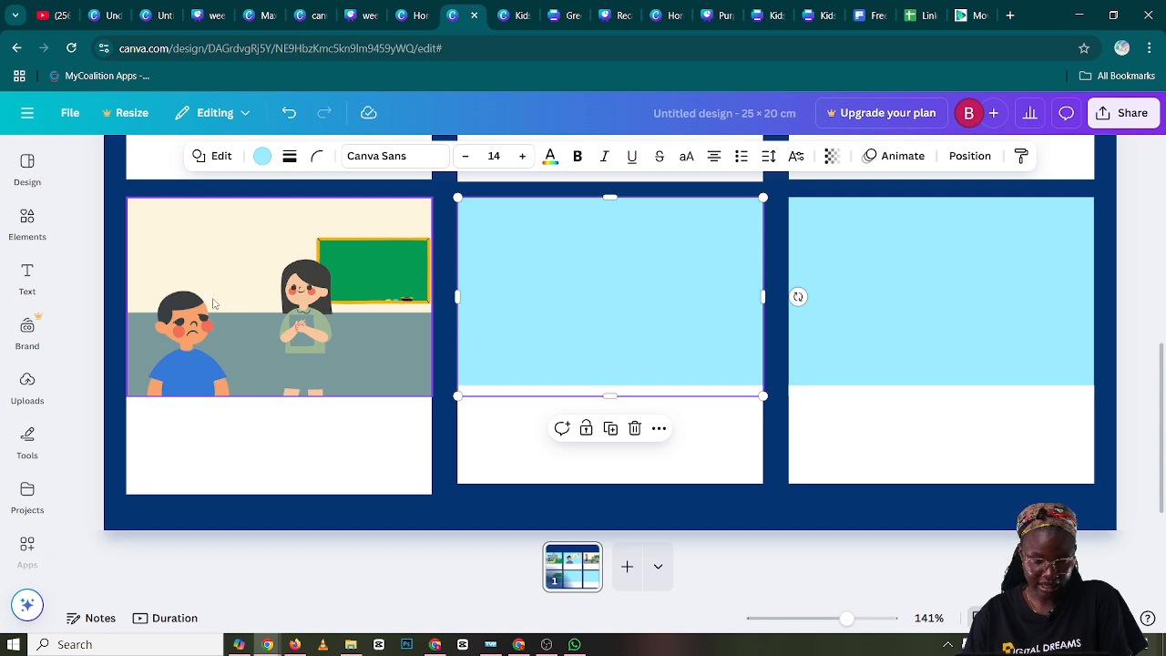
left_click(31, 232)
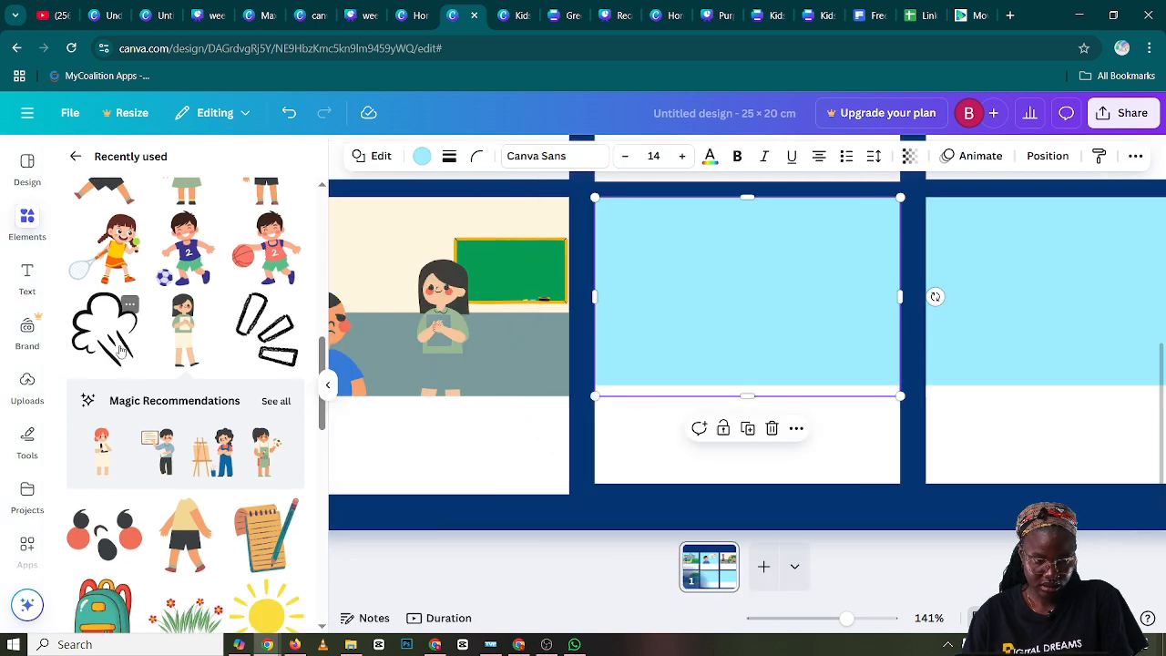
left_click(129, 308)
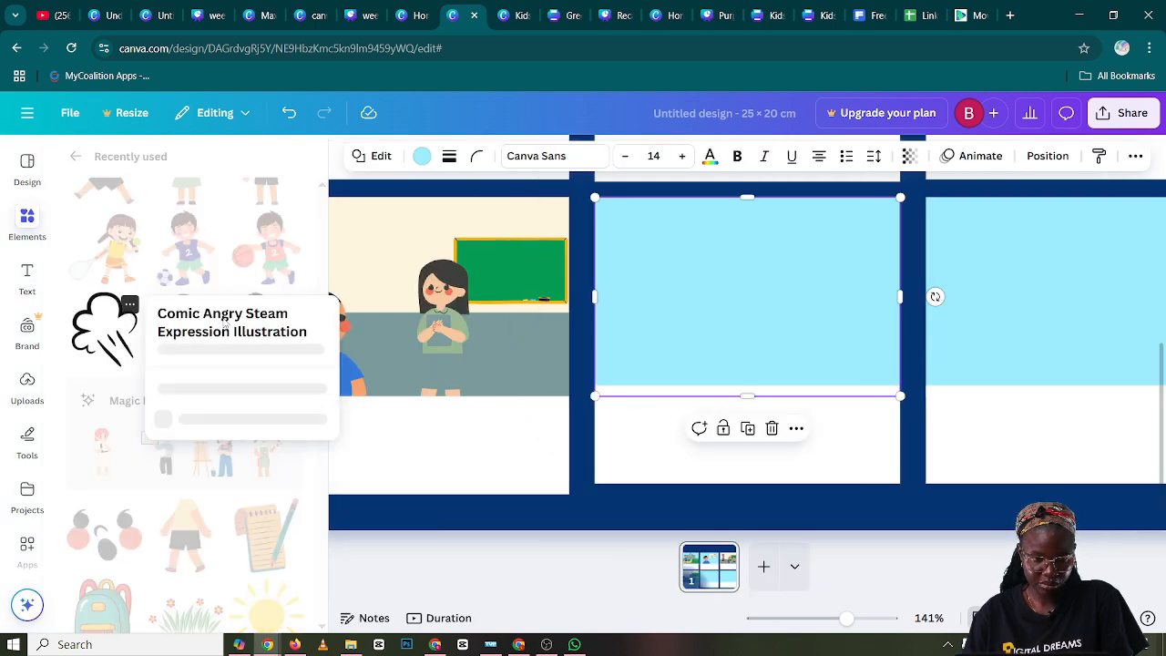
left_click(92, 338)
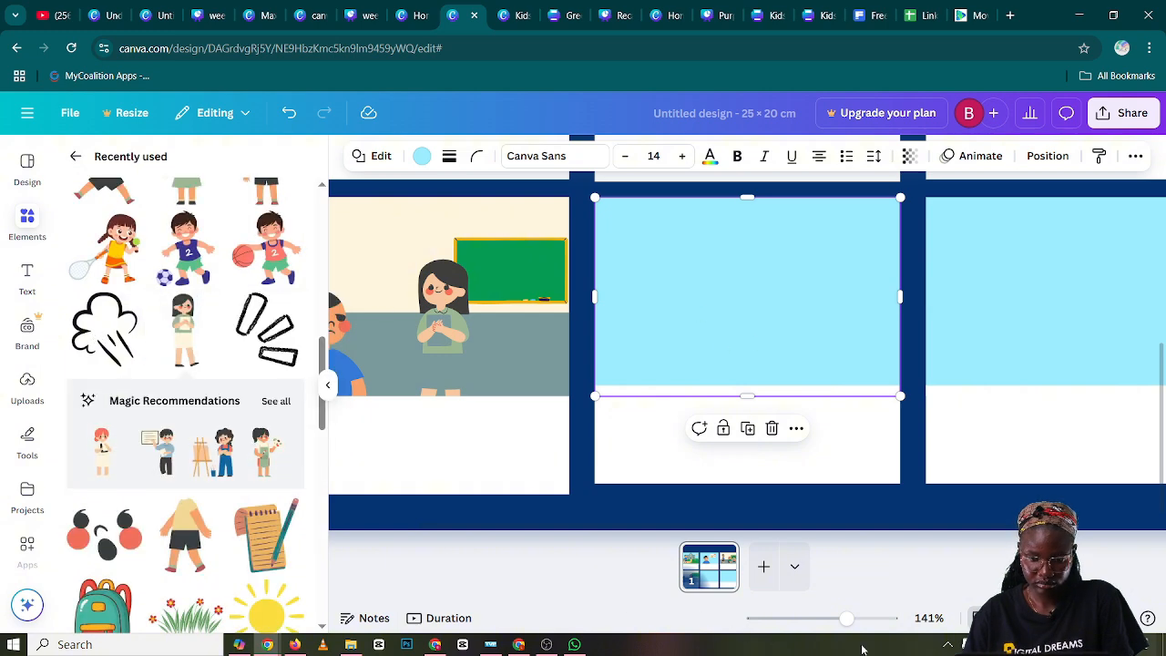
left_click_drag(846, 618, 812, 626)
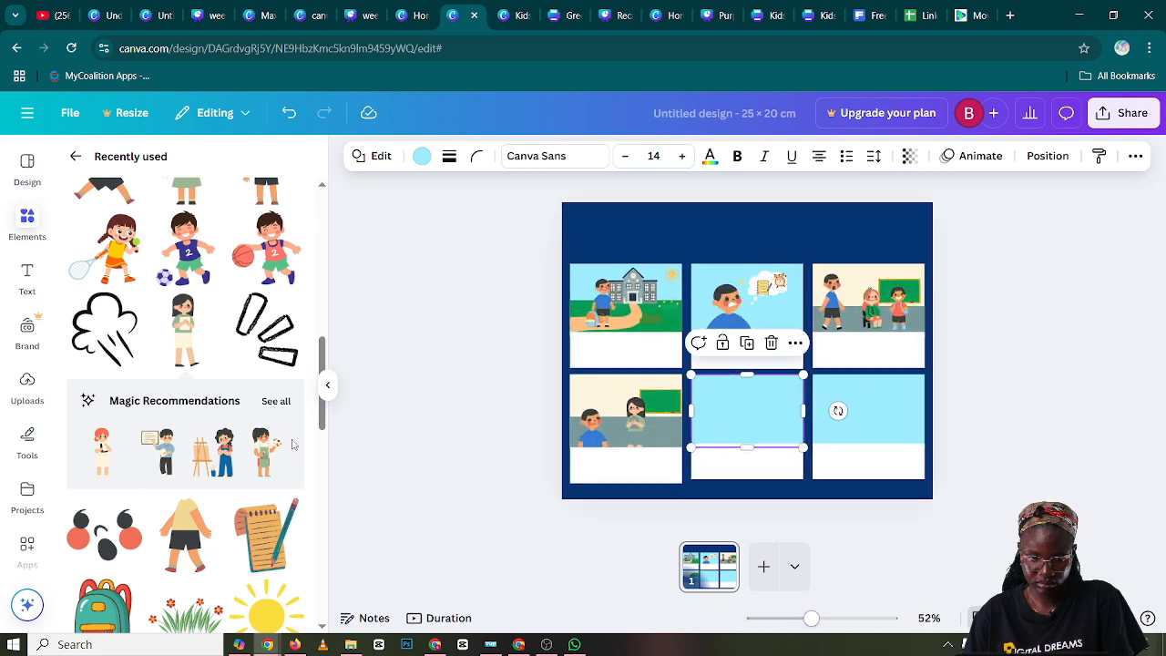
left_click(89, 337)
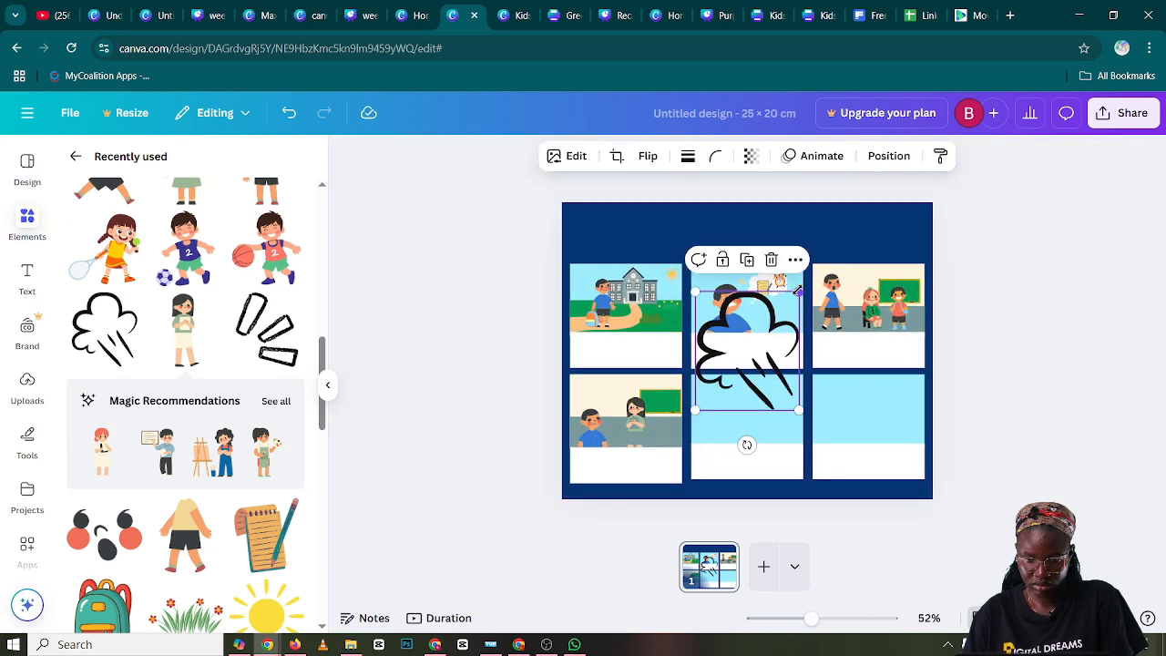
mouse_move(799, 294)
left_mouse_down()
mouse_move(745, 407)
mouse_move(629, 447)
left_mouse_up()
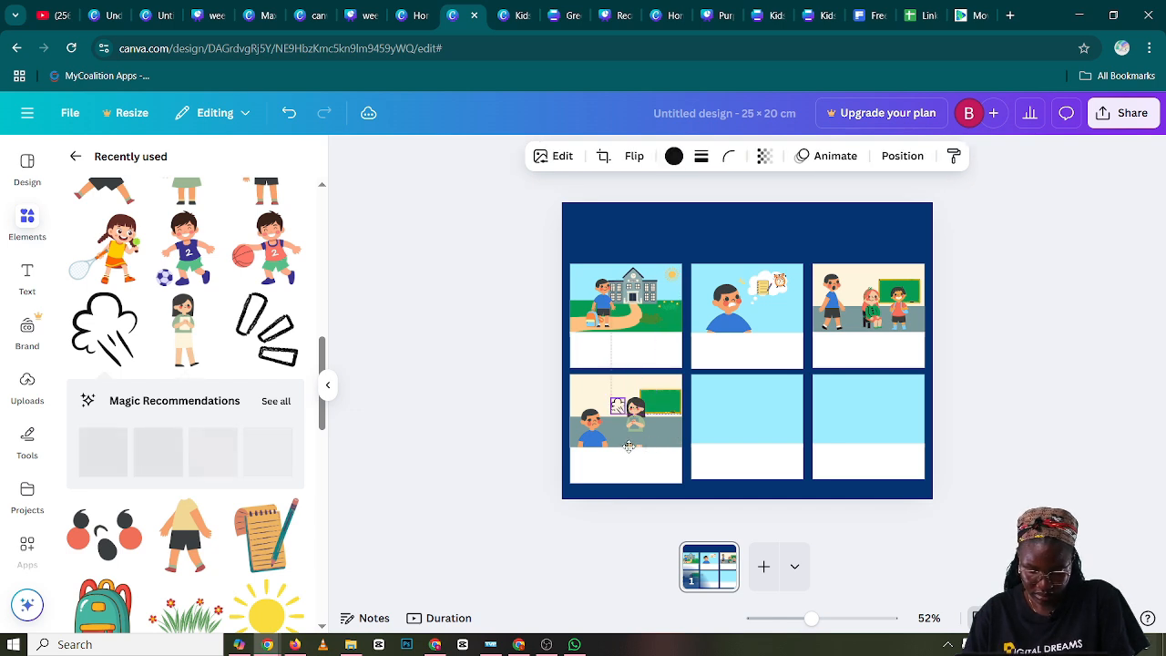
left_click_drag(629, 447, 623, 449)
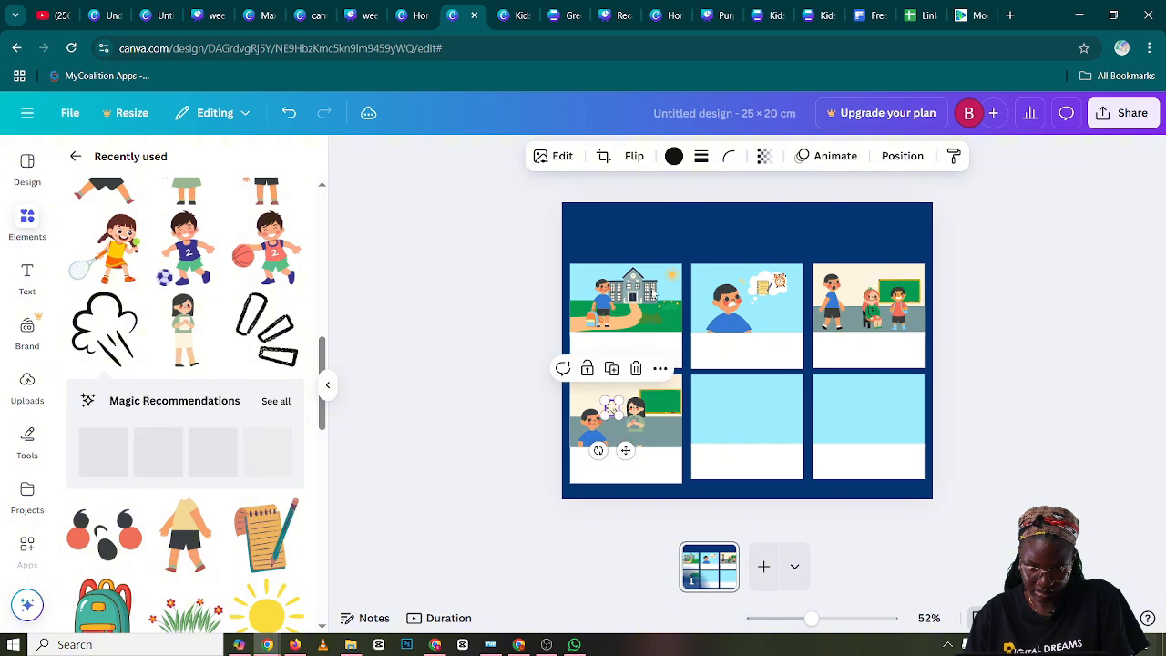
Flip the angry steam graphic in panel four horizontally and nudge it slightly toward the boy
left_click(634, 156)
left_click(627, 195)
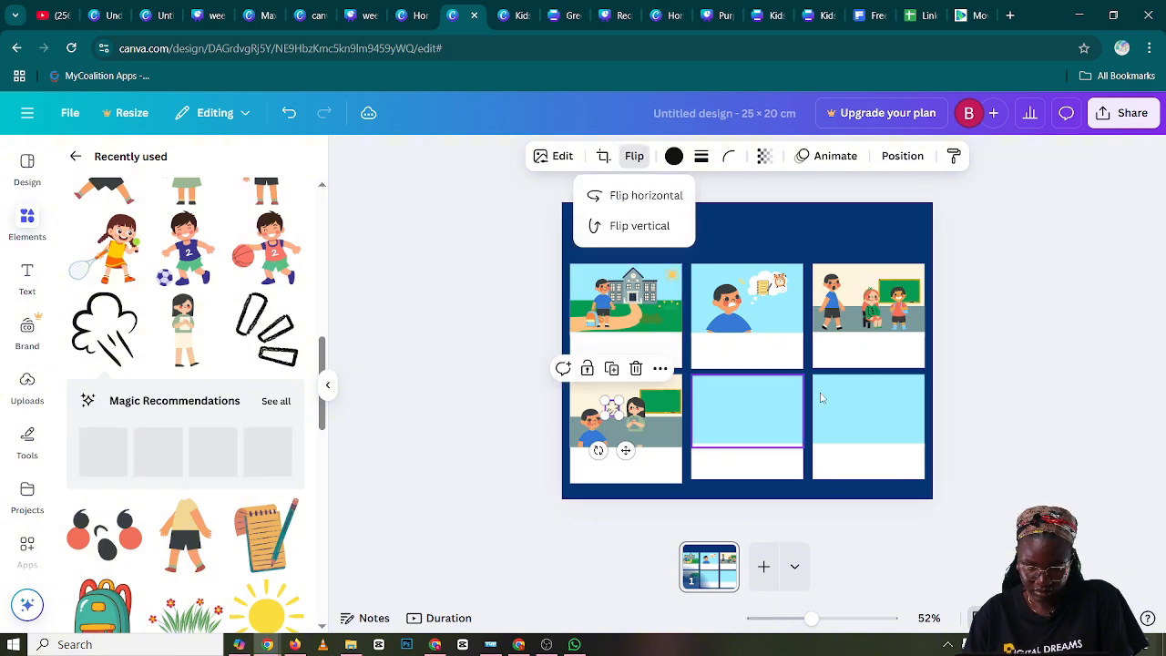
left_click(1043, 376)
left_click(1023, 395)
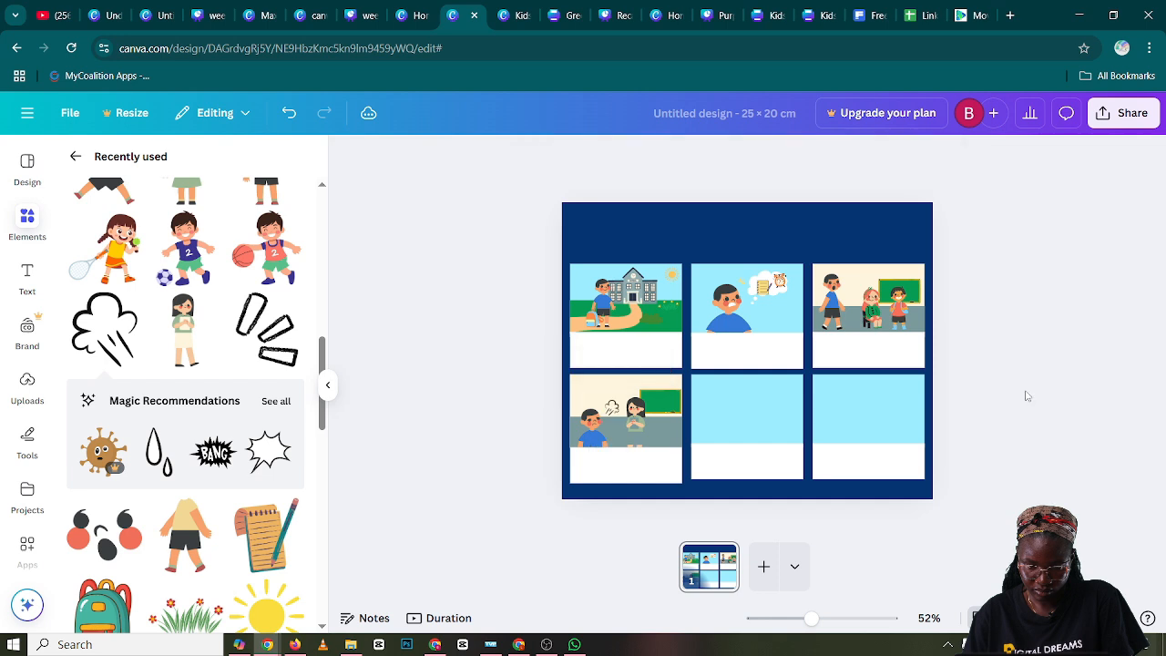
left_click(617, 405)
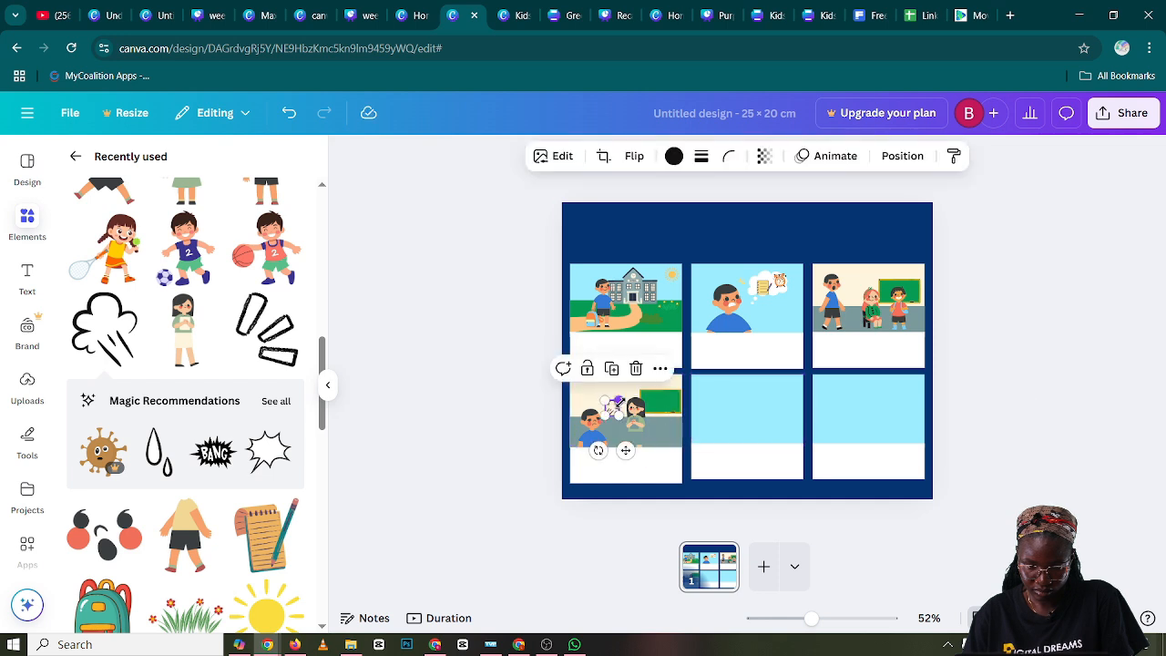
left_click_drag(618, 405, 615, 409)
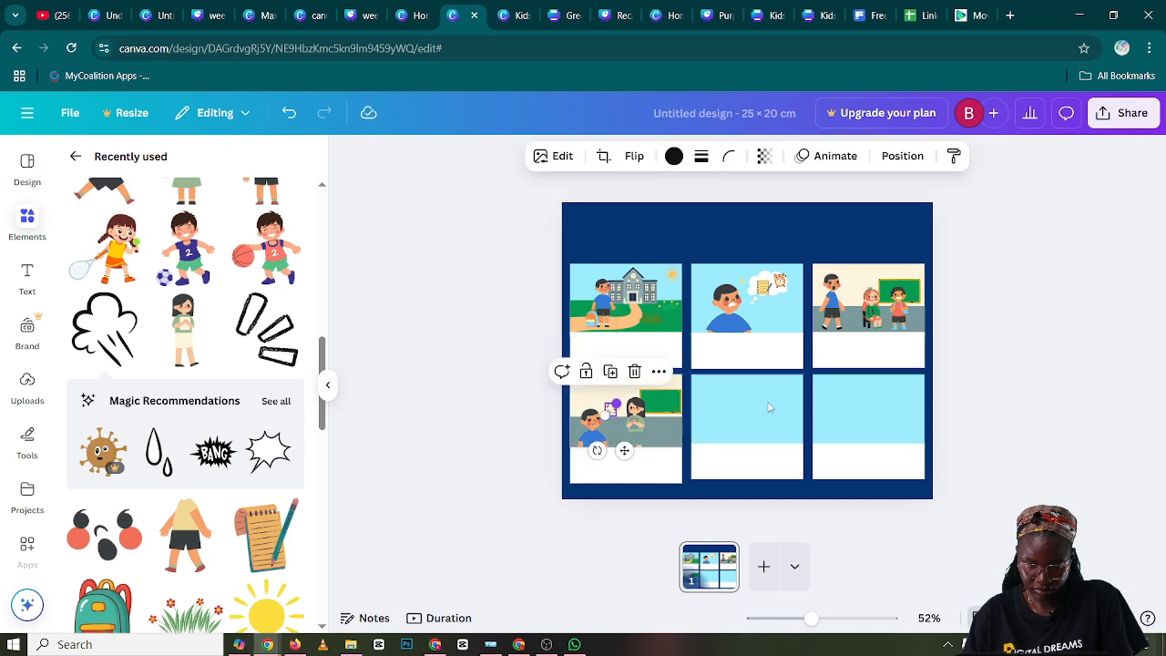
left_click(1151, 393)
Duplicate panel one's green ground rectangle and place the copy across the lower part of panel five's blue background
left_click(768, 416)
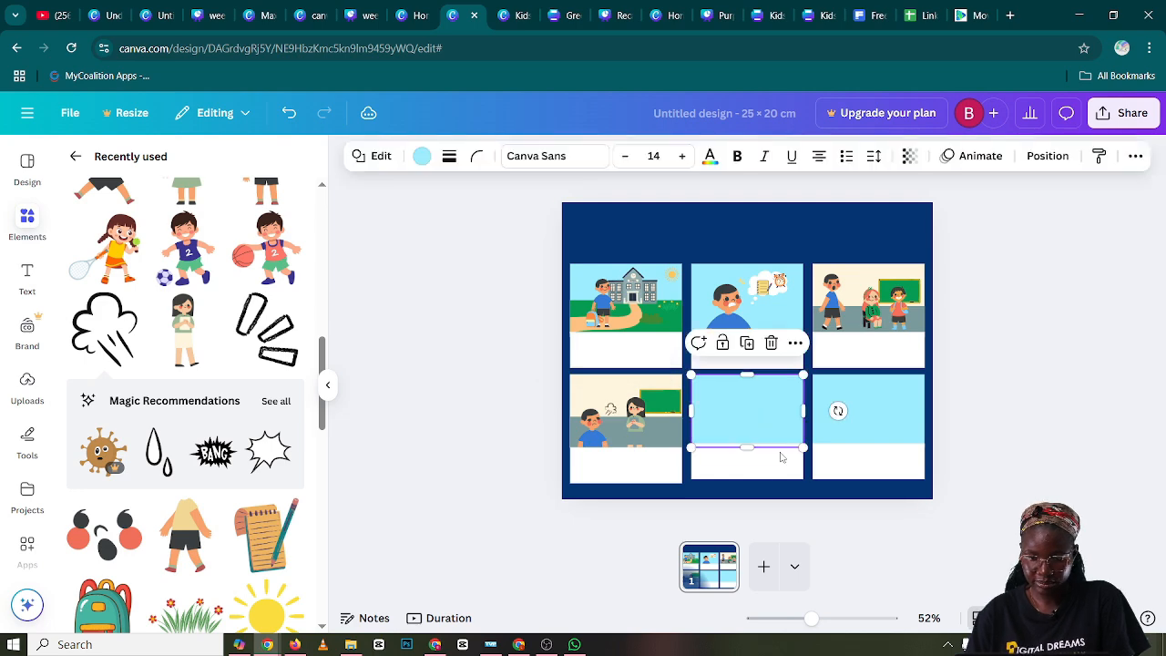
left_click_drag(802, 622, 829, 620)
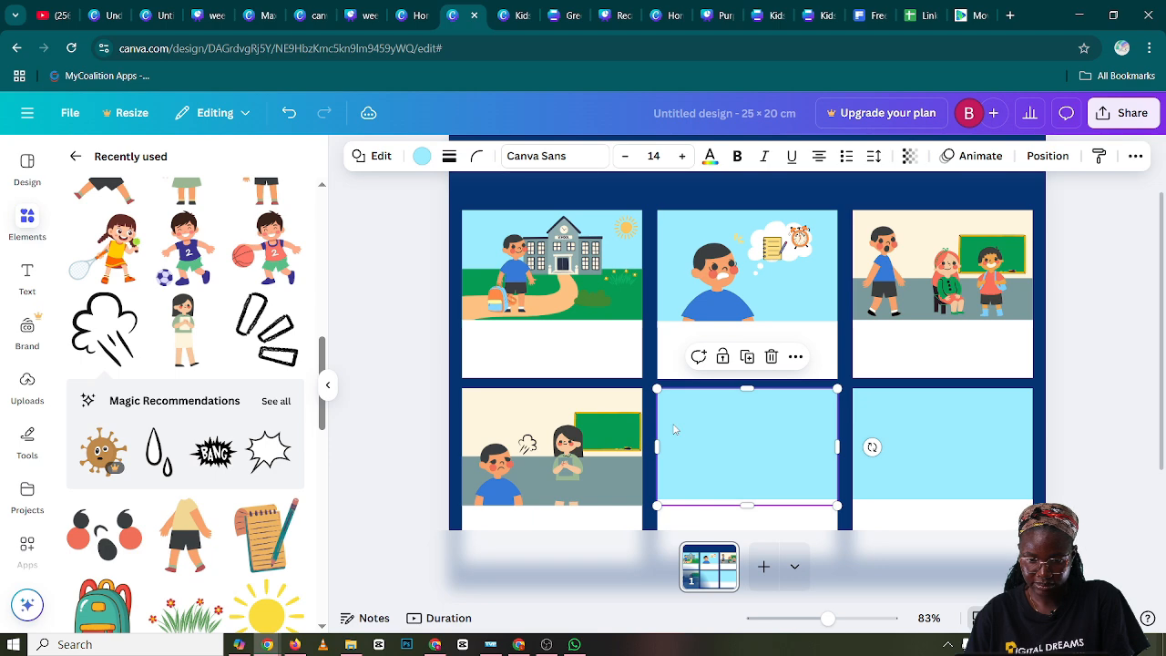
scroll(674, 429, "down", 1)
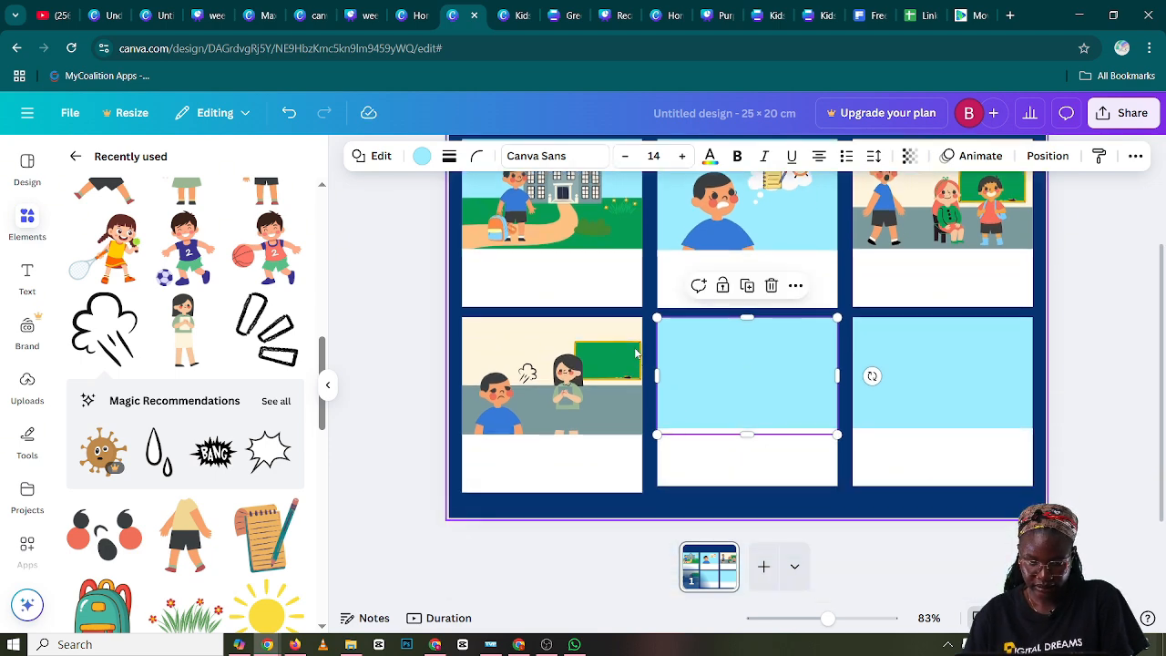
left_click(628, 239)
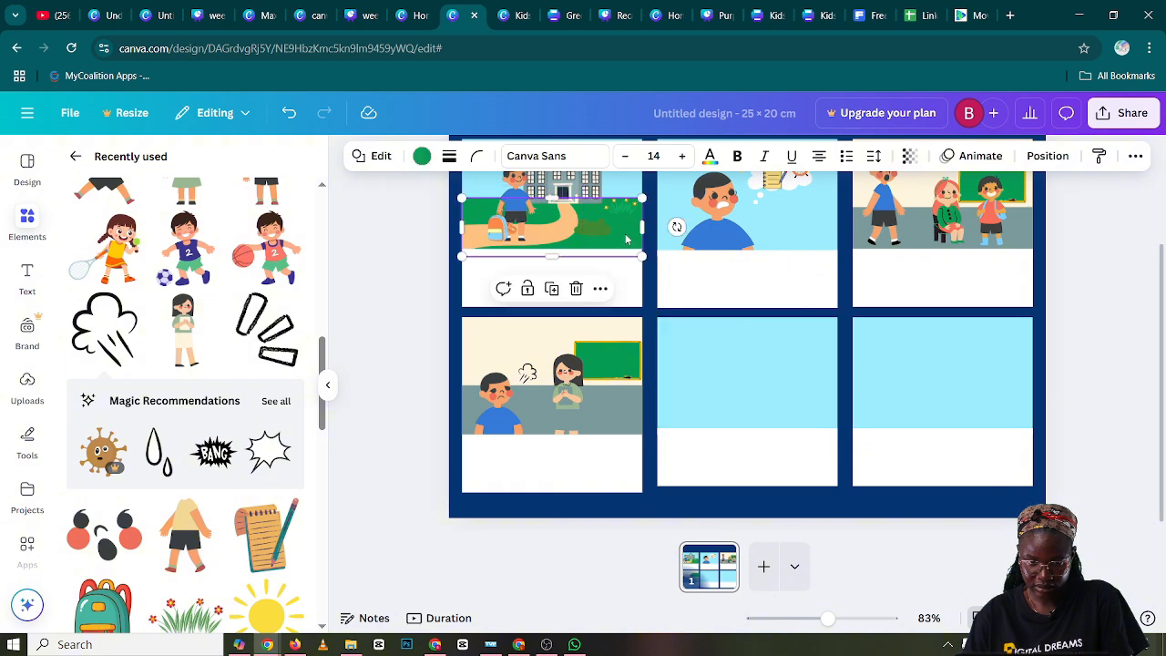
left_click(552, 289)
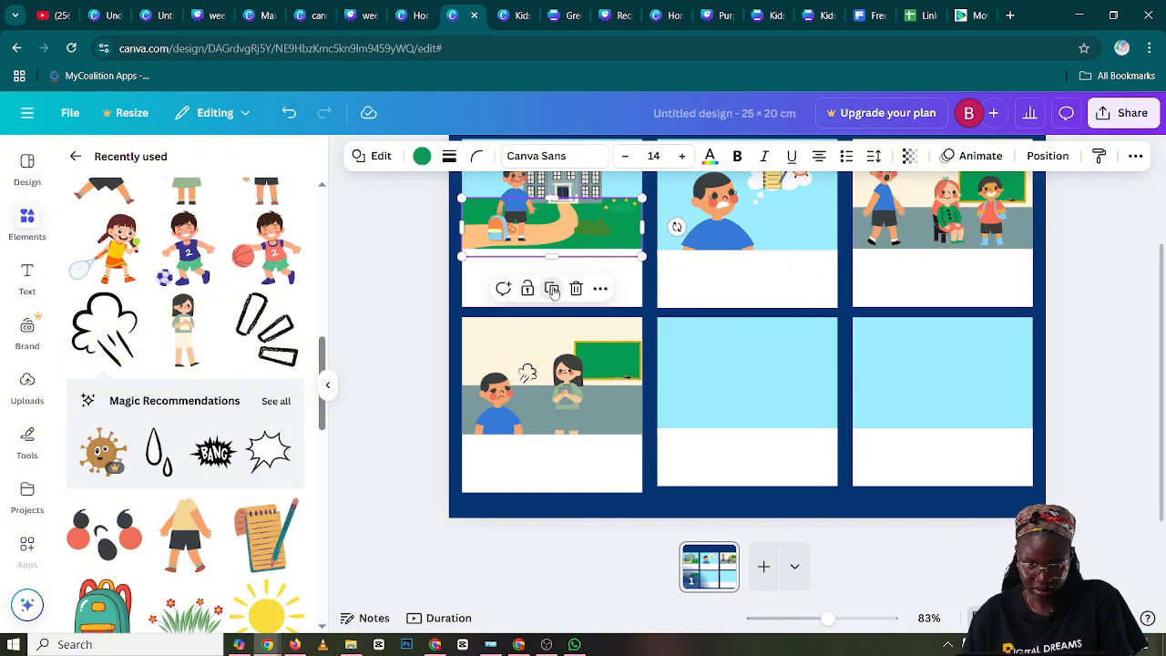
left_click_drag(566, 240, 751, 405)
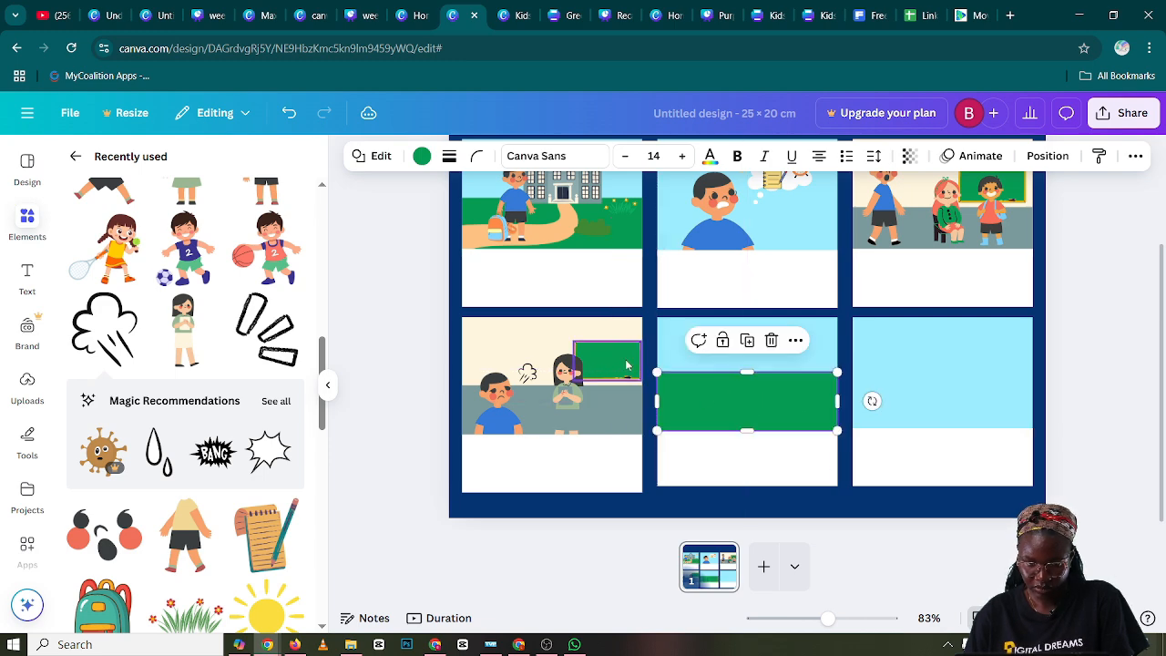
Enlarge panel four's chalkboard slightly up and toward the woman
left_click(597, 358)
left_click_drag(574, 341, 562, 335)
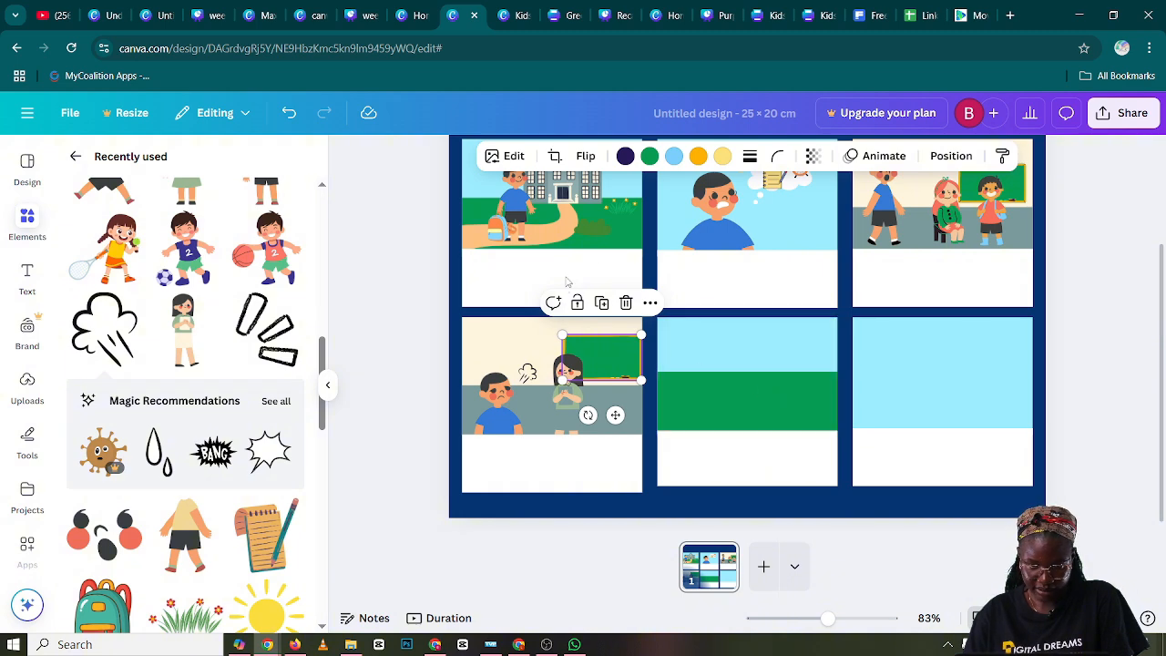
Recolor the bush in panel one to the lighter green #47D059
left_click(588, 233)
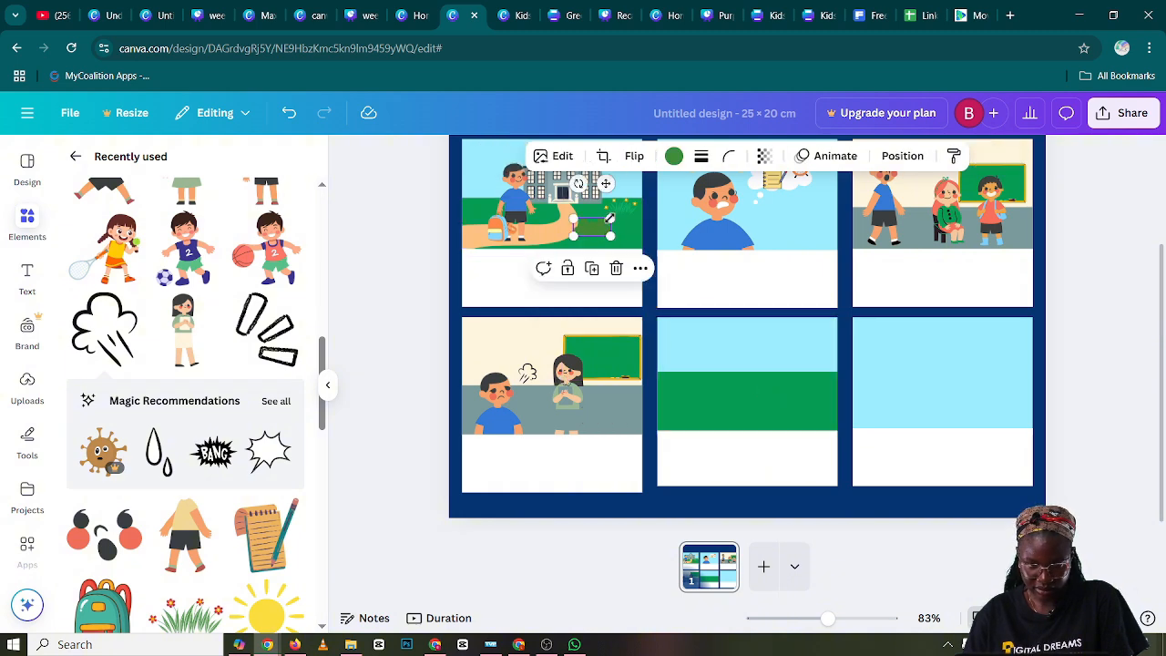
left_click(674, 155)
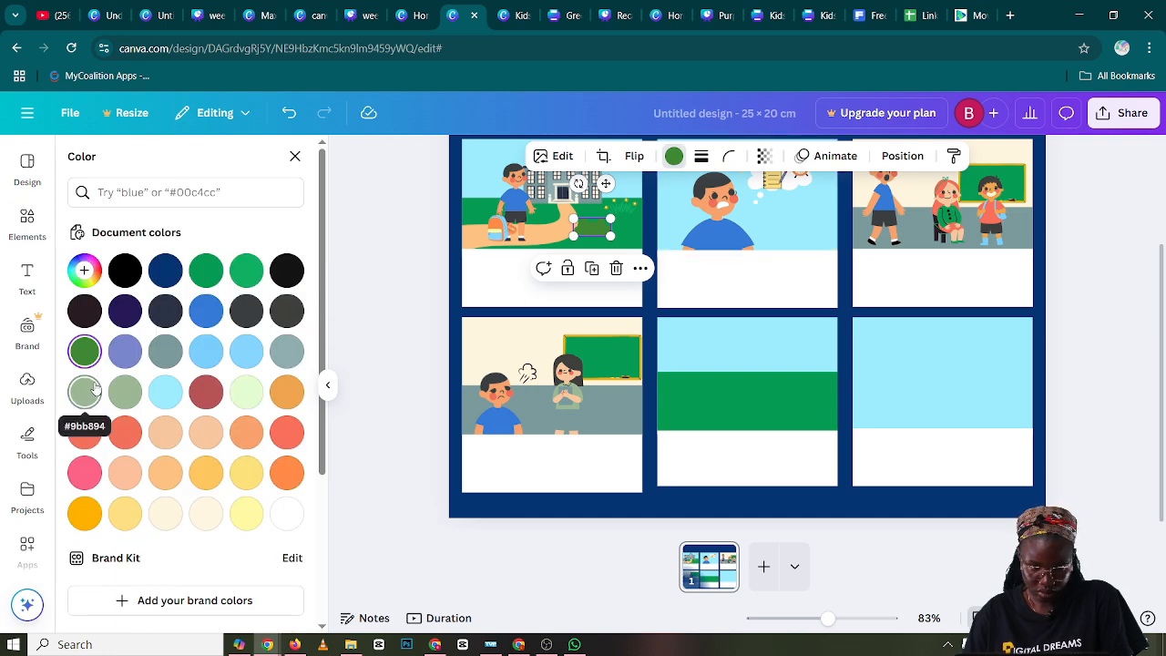
scroll(95, 389, "down", 4)
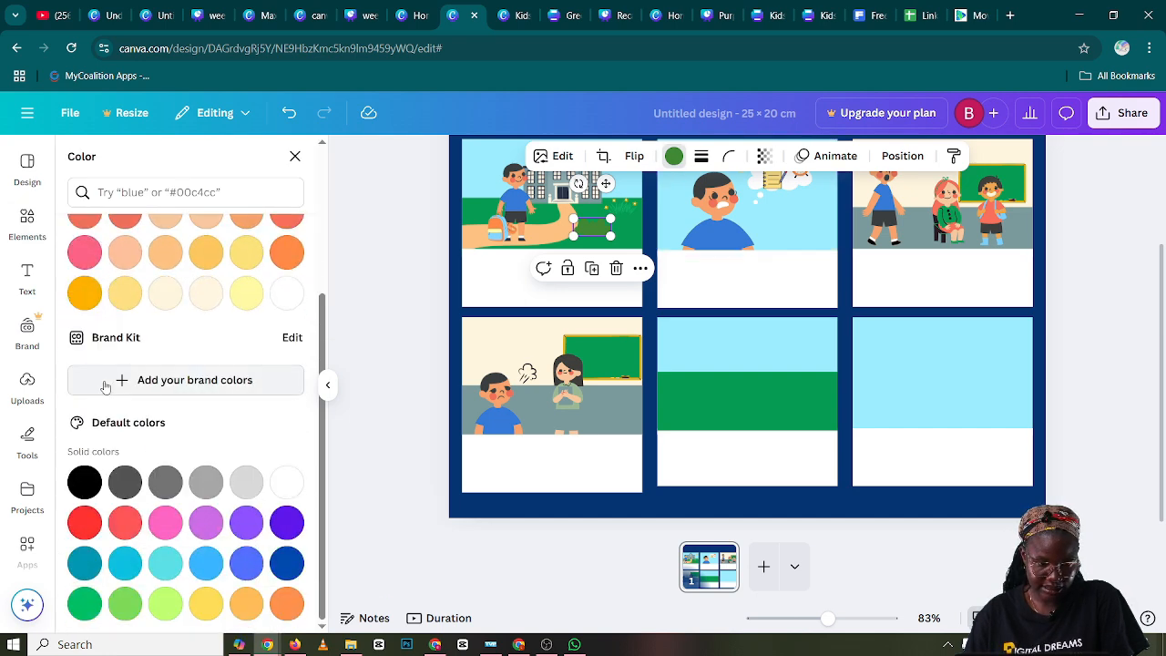
scroll(104, 388, "up", 4)
left_click(83, 270)
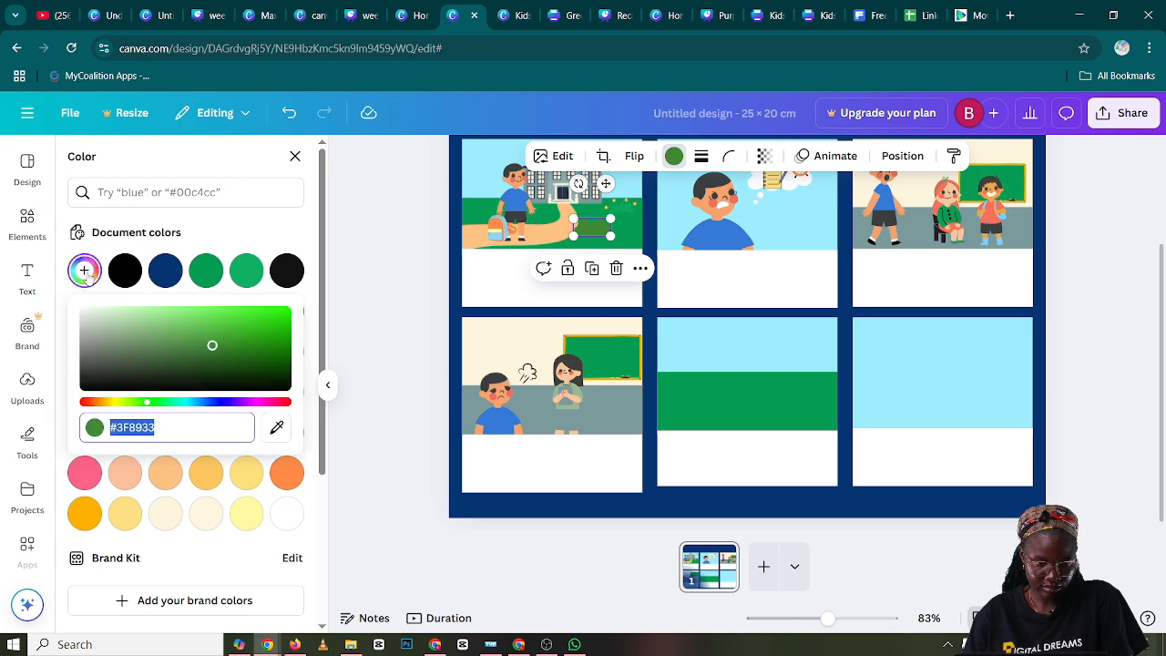
left_click_drag(212, 345, 219, 322)
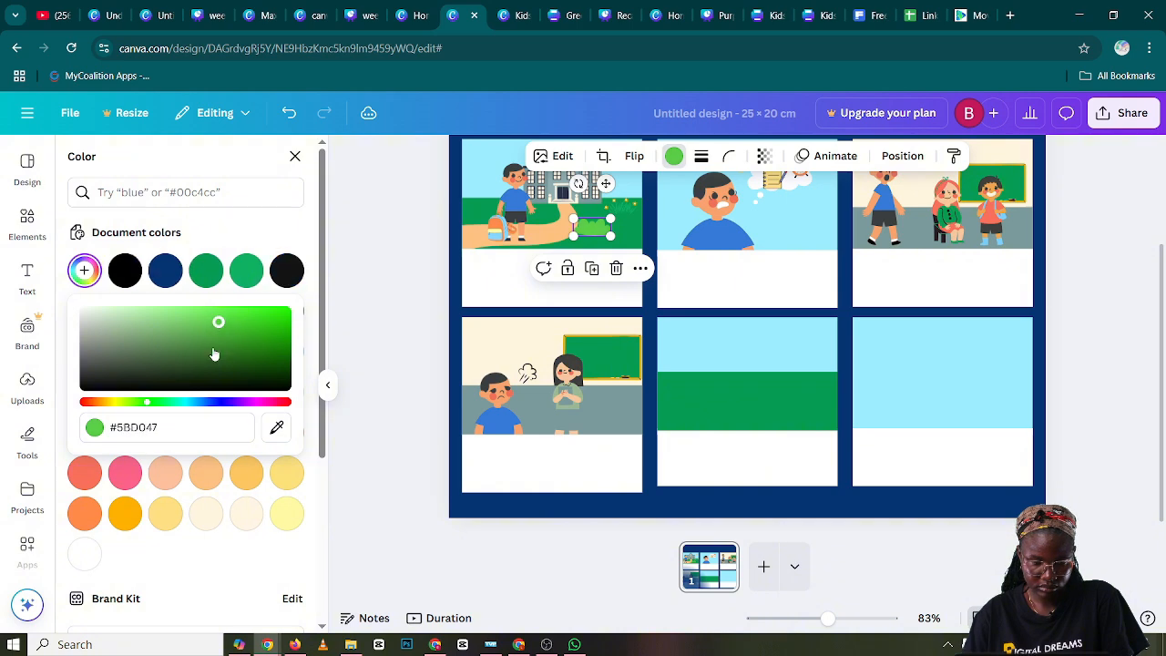
mouse_move(147, 403)
left_mouse_down()
mouse_move(168, 411)
mouse_move(156, 409)
left_mouse_up()
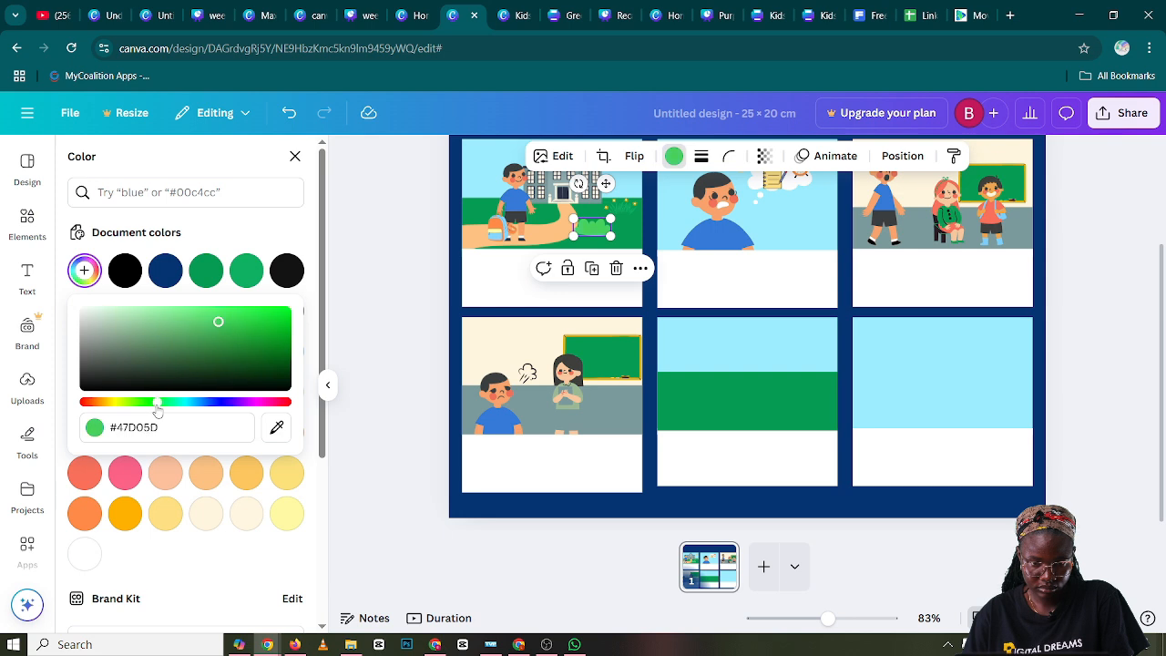
Duplicate panel one's light green bush and place the copy on the left part of panel five's grass
left_click(614, 248)
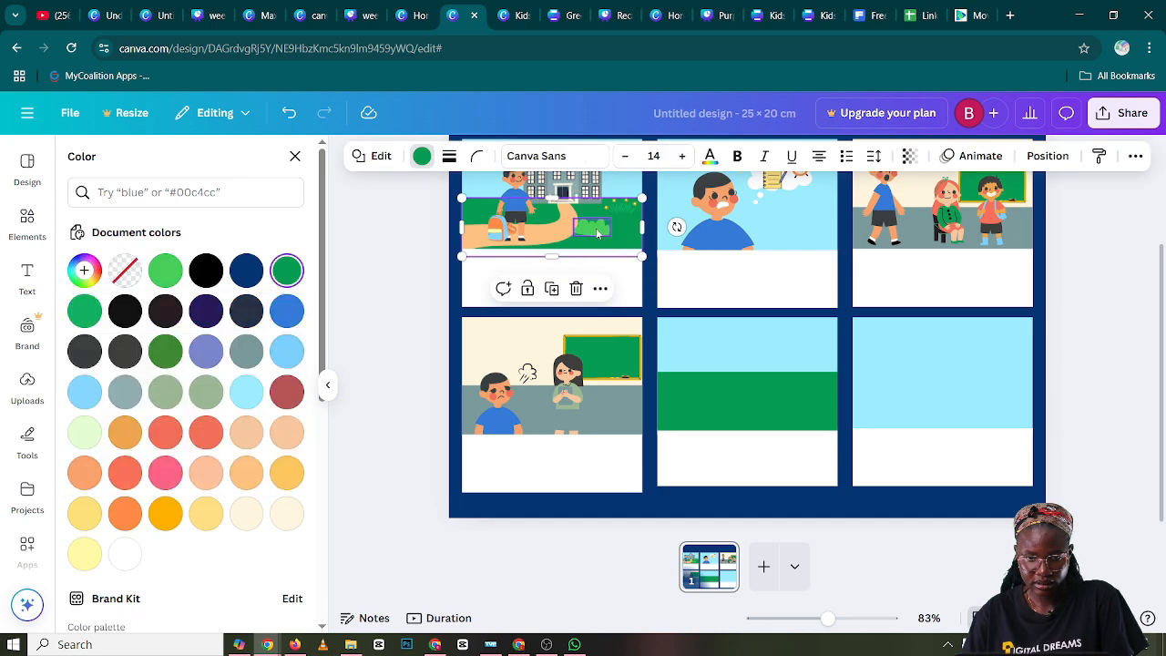
left_click(599, 227)
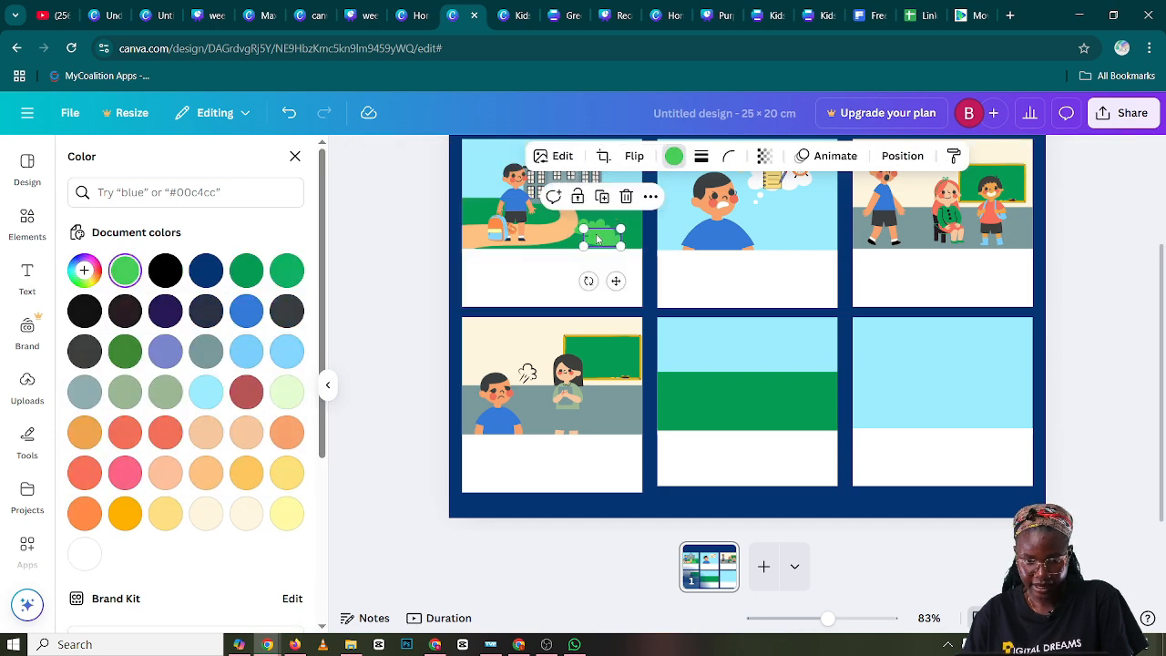
left_click_drag(586, 226, 692, 395)
Duplicate panel one's small flowers and place the copy on the right part of panel five's grass
left_click(616, 208)
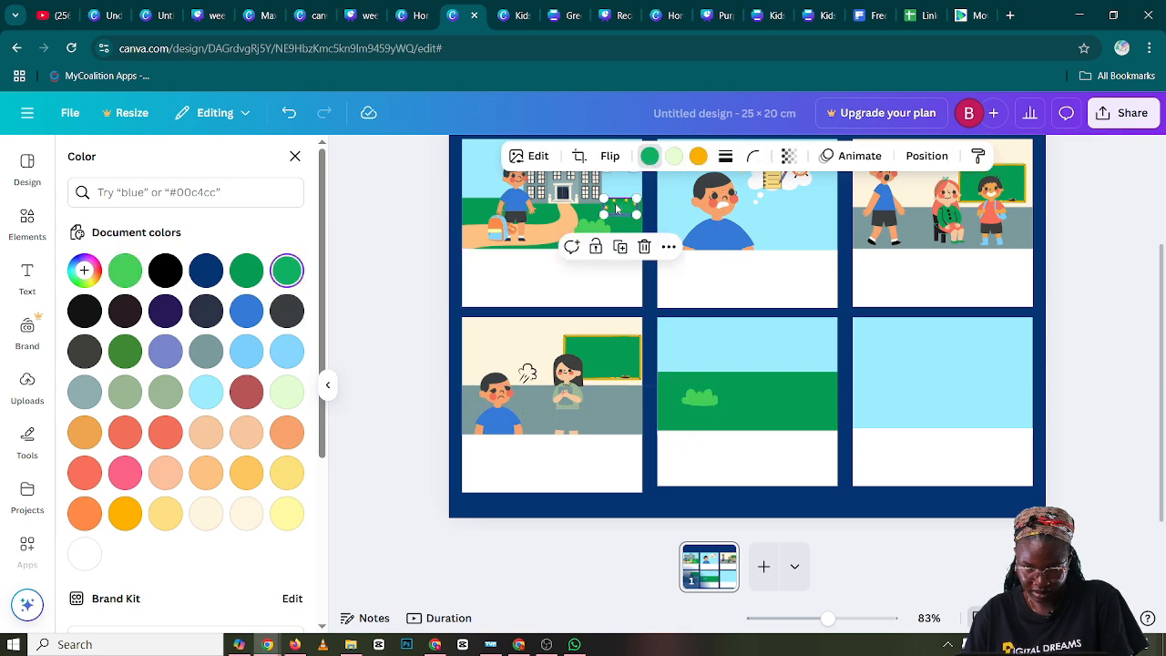
left_click(621, 248)
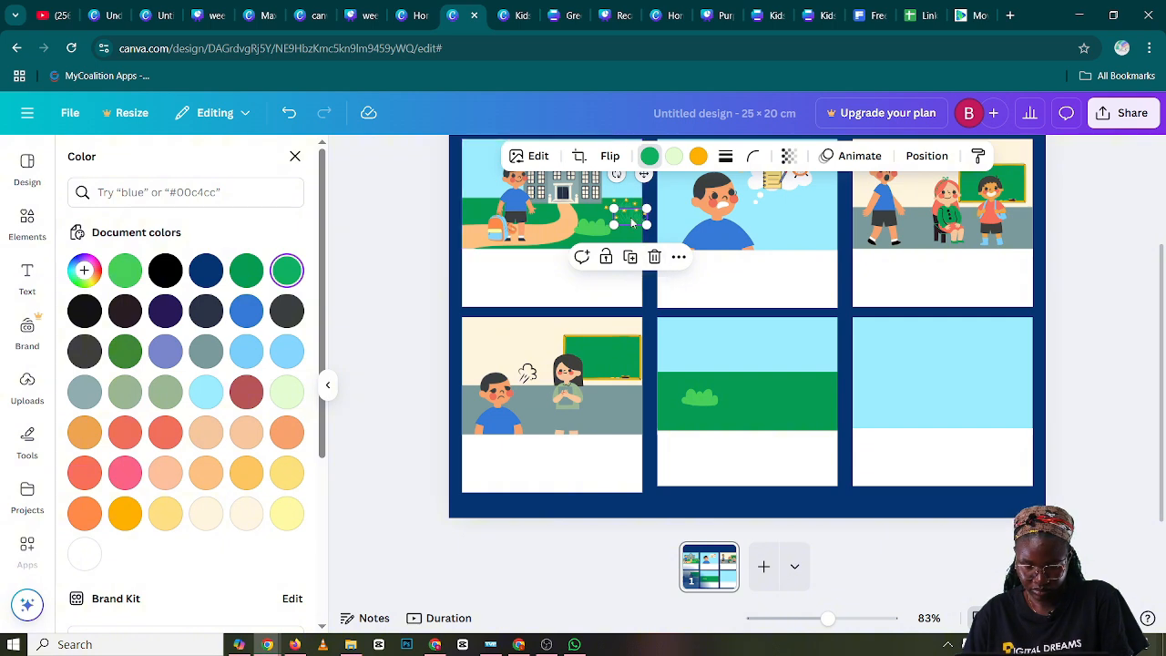
left_click_drag(633, 219, 811, 398)
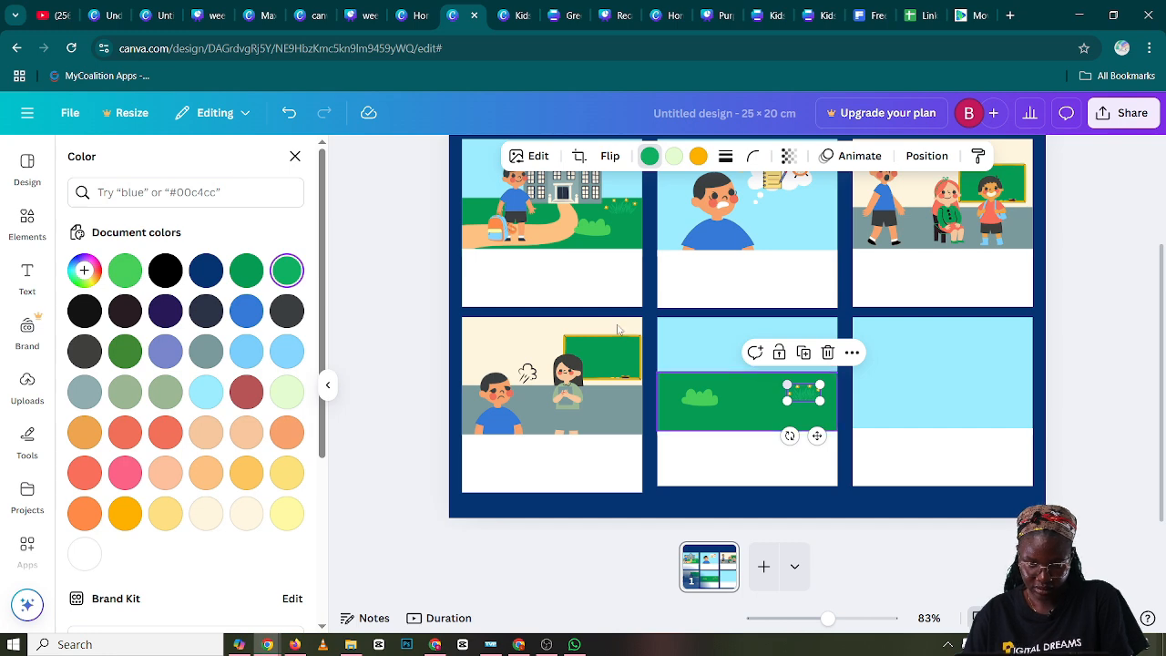
Duplicate panel one's sun and place the copy in the upper right of panel five's sky
scroll(620, 237, "up", 2)
left_click(628, 235)
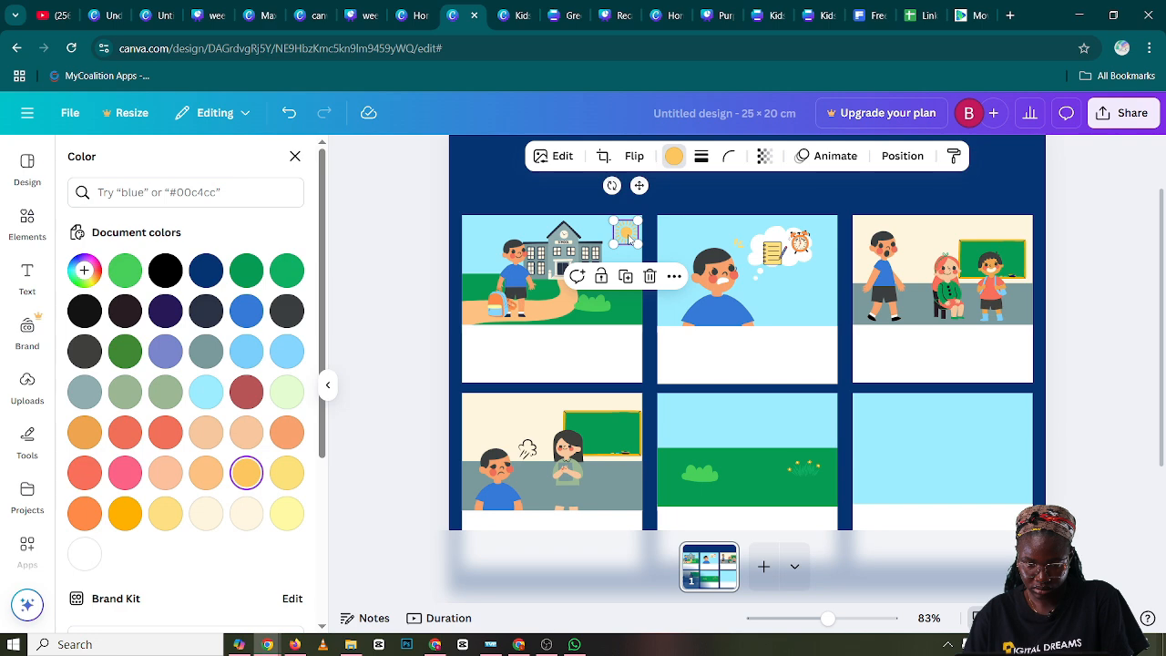
left_click_drag(629, 239, 628, 248)
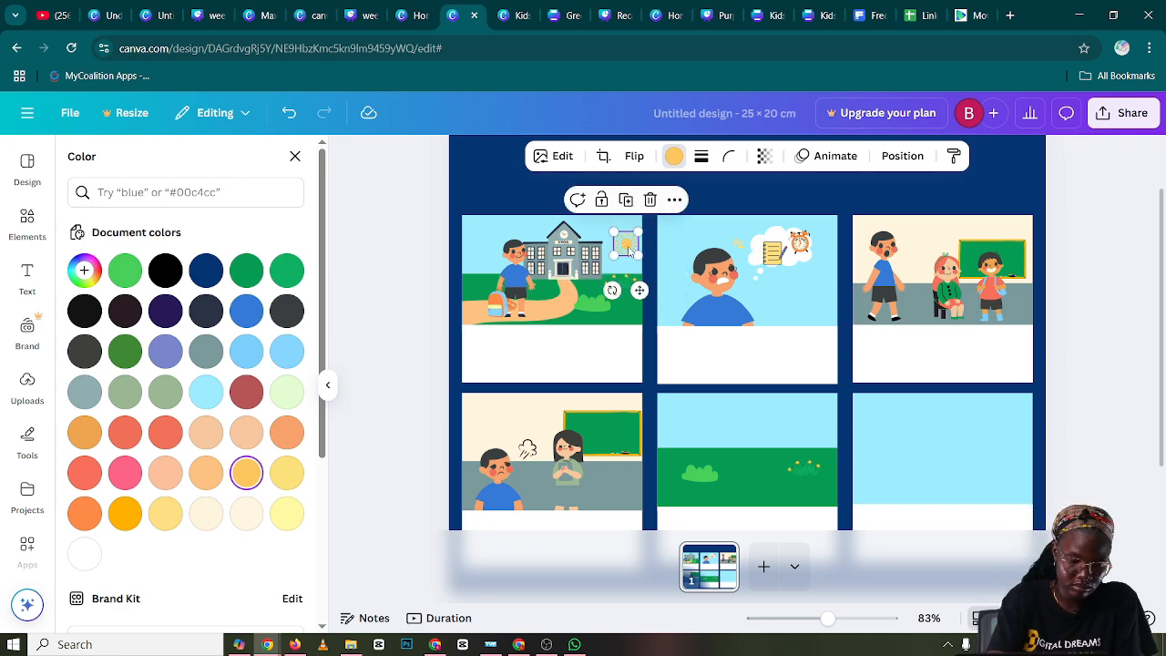
key("ctrl+z")
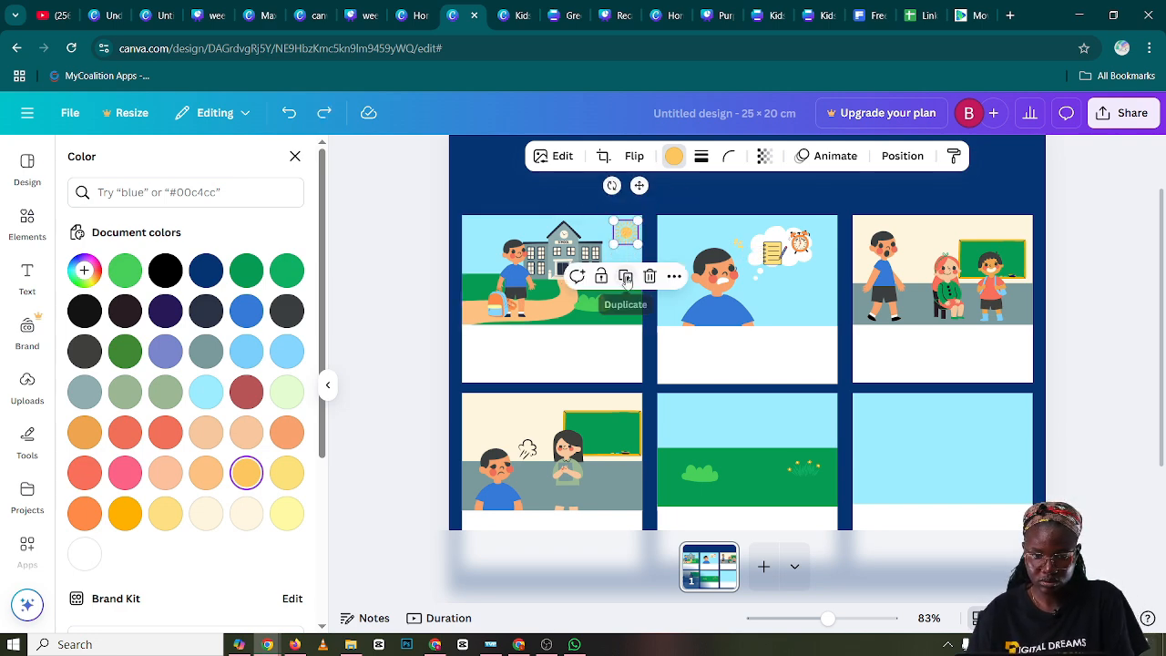
left_click(625, 276)
left_click_drag(634, 250, 814, 431)
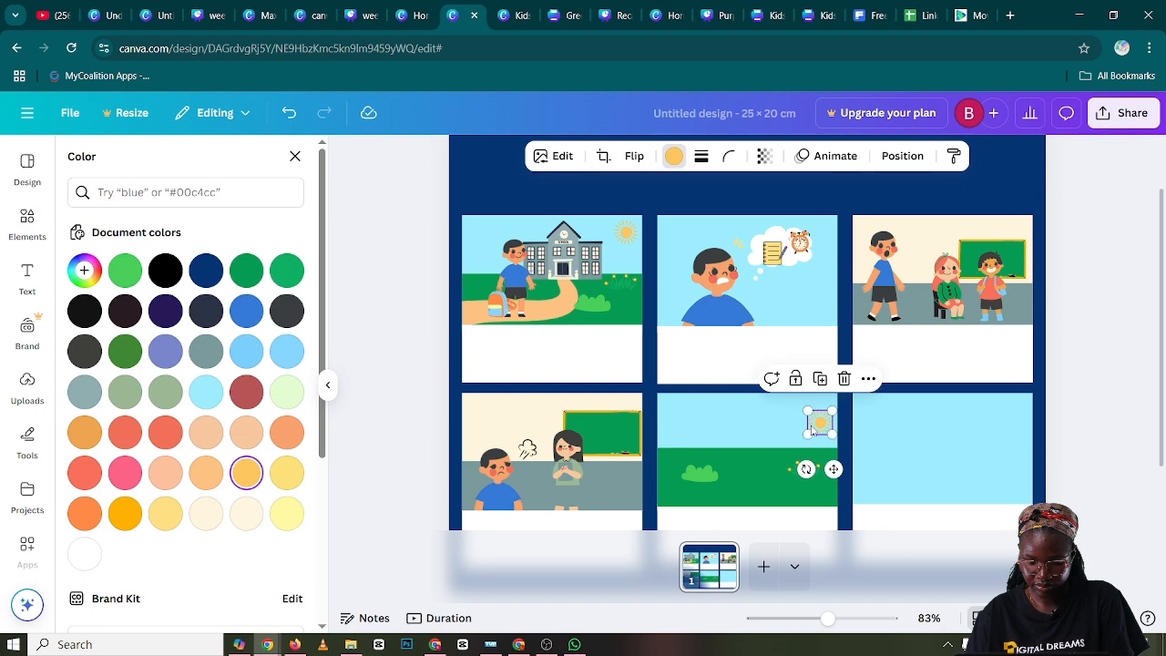
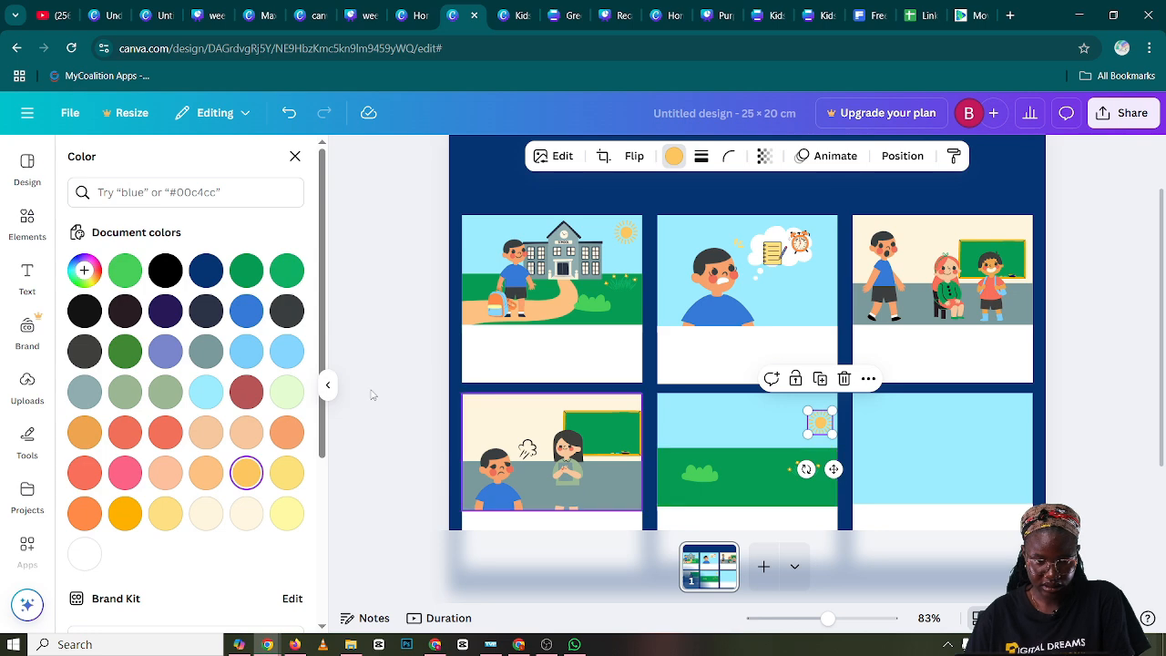
Search the elements for "education buildable characters" and show all matching graphics
left_click(26, 226)
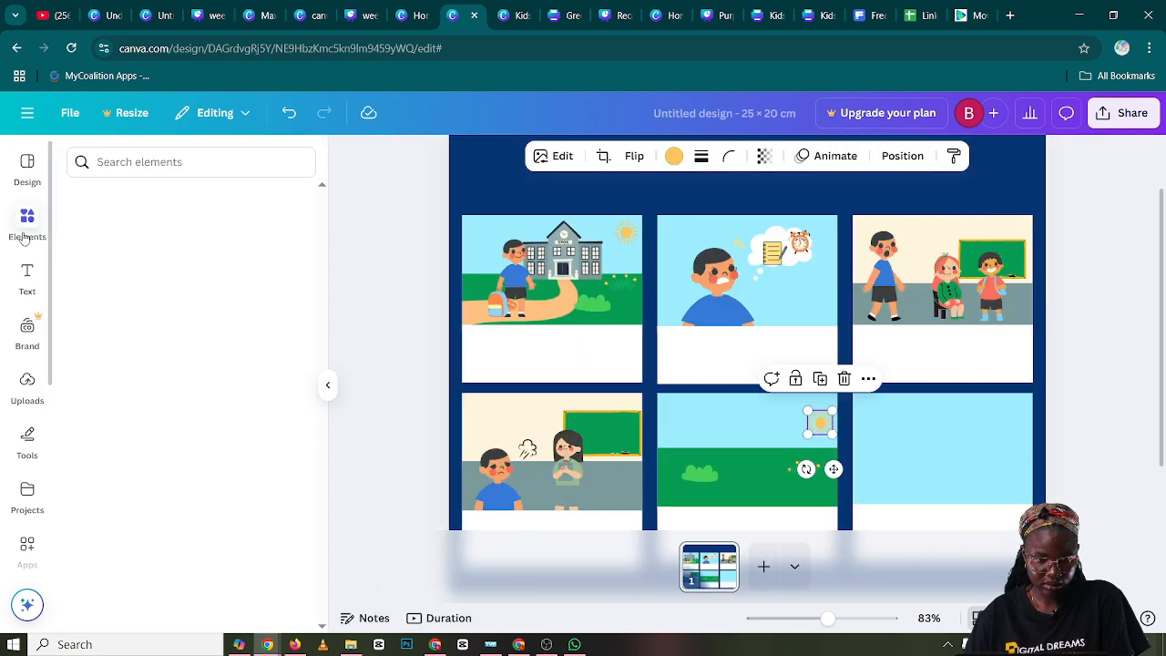
left_click(126, 162)
type("ed")
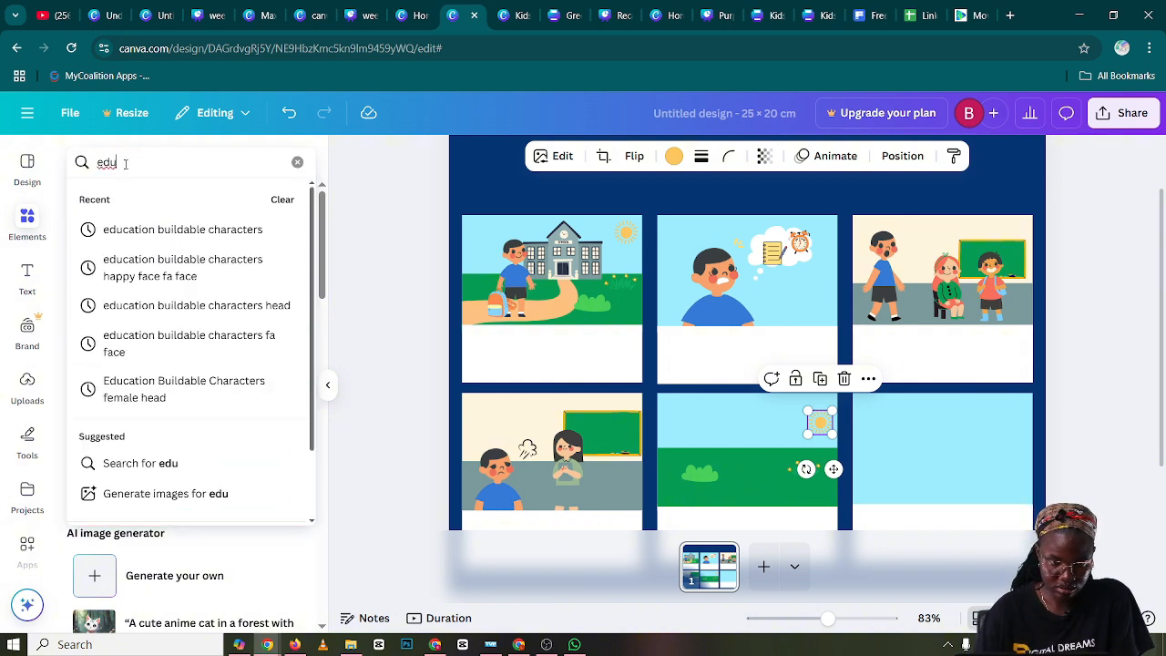
type("u")
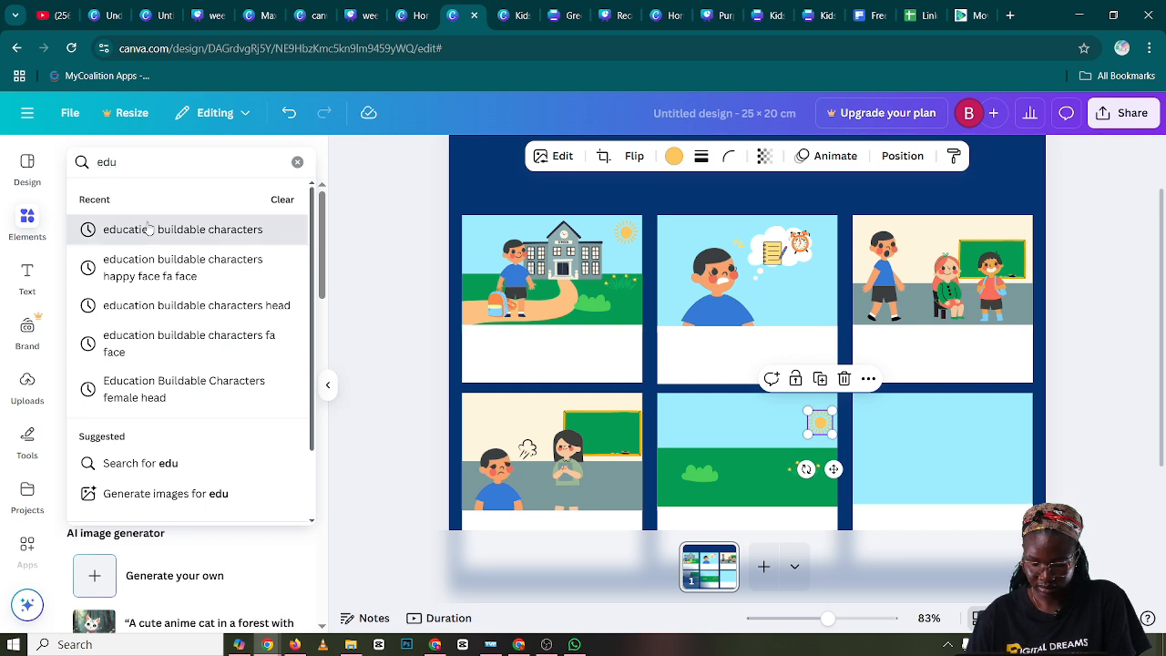
left_click(146, 228)
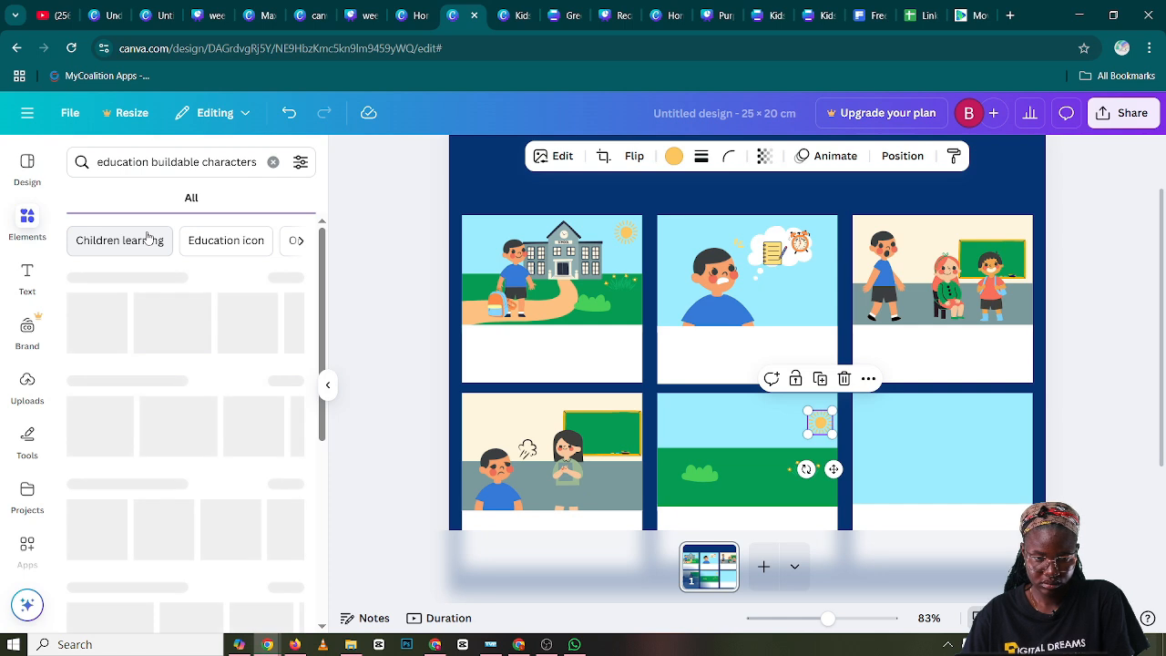
scroll(147, 239, "down", 1)
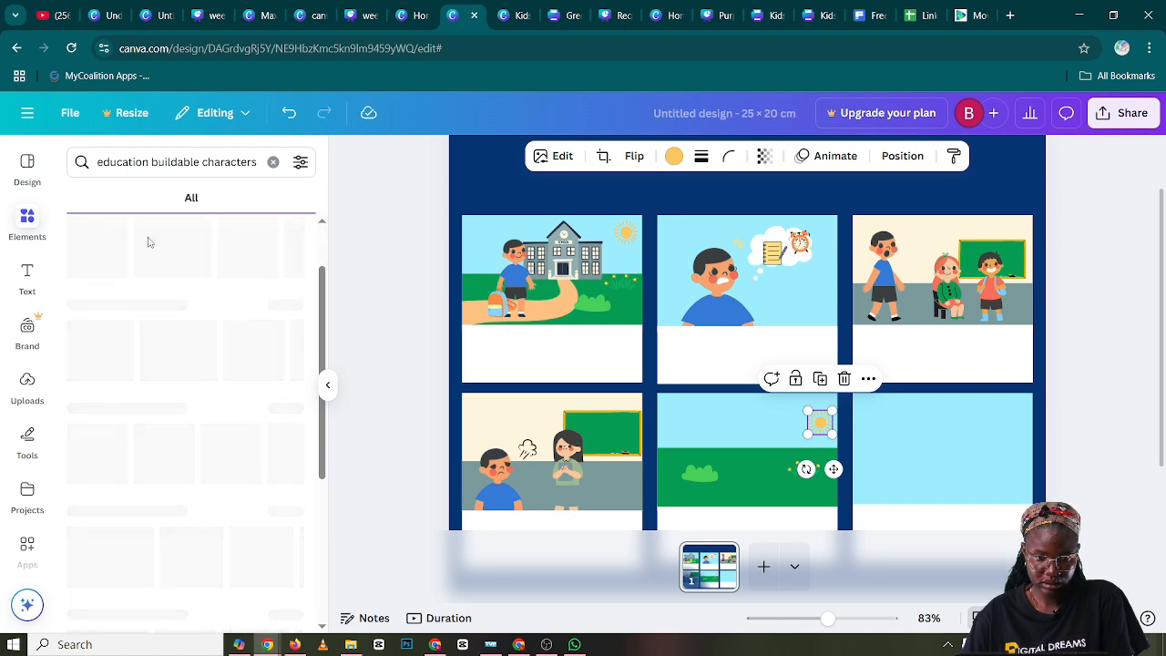
scroll(149, 241, "up", 1)
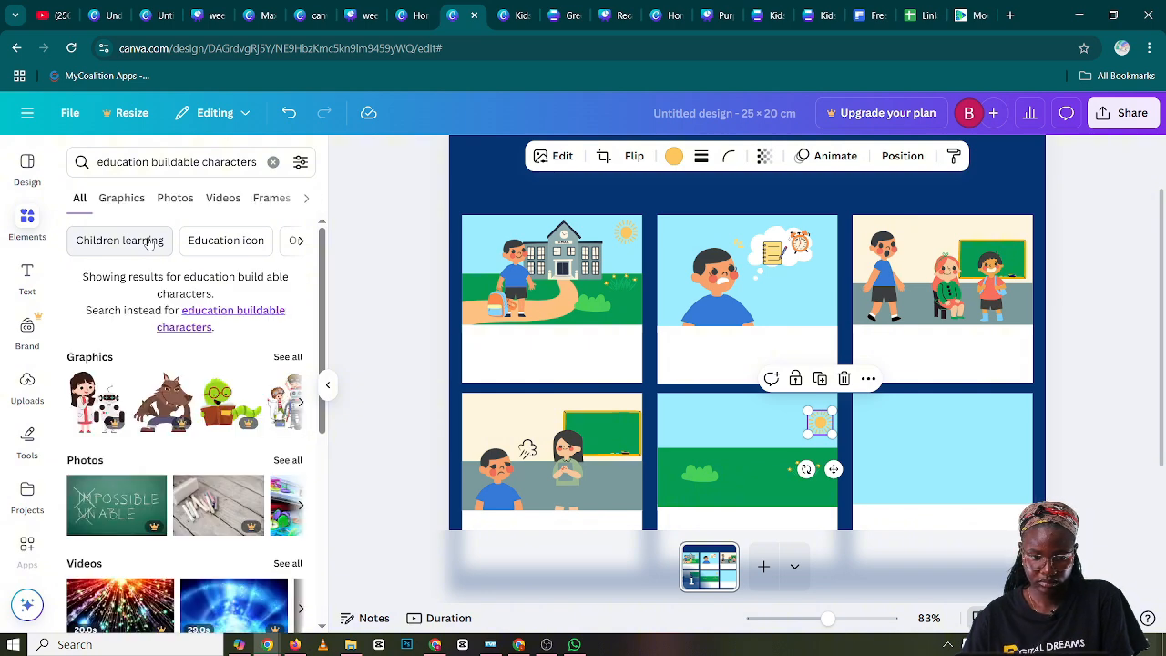
left_click(283, 359)
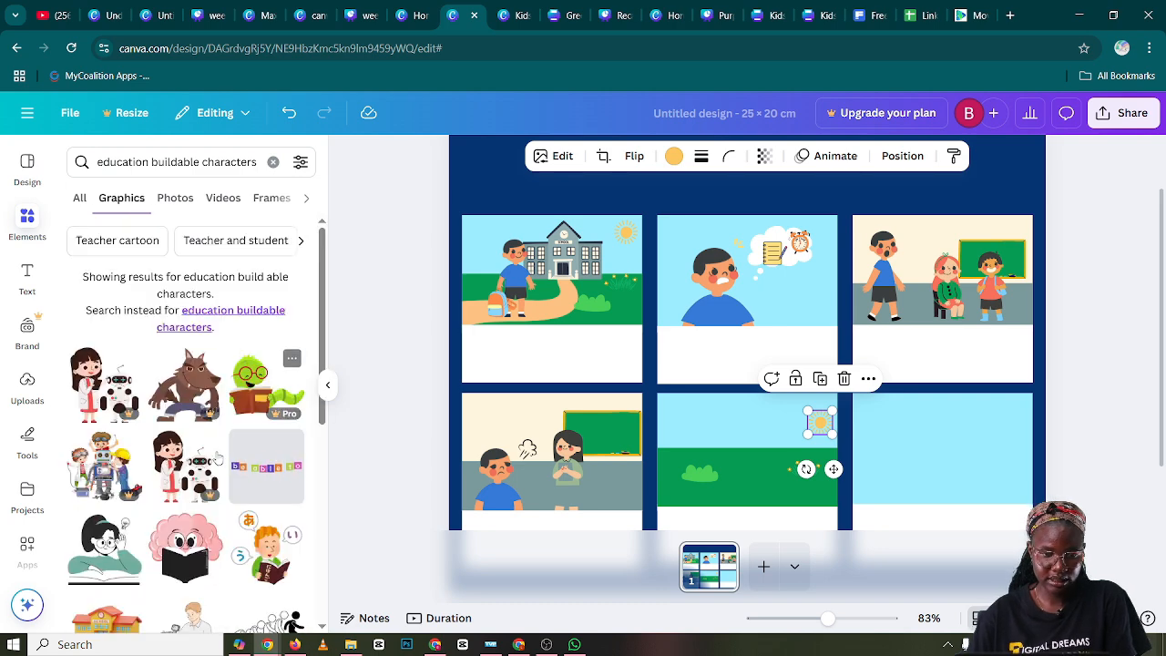
Add the headless waving boy body in a yellow shirt and the headless waving girl body in a green dress
scroll(216, 469, "down", 4)
scroll(216, 470, "down", 3)
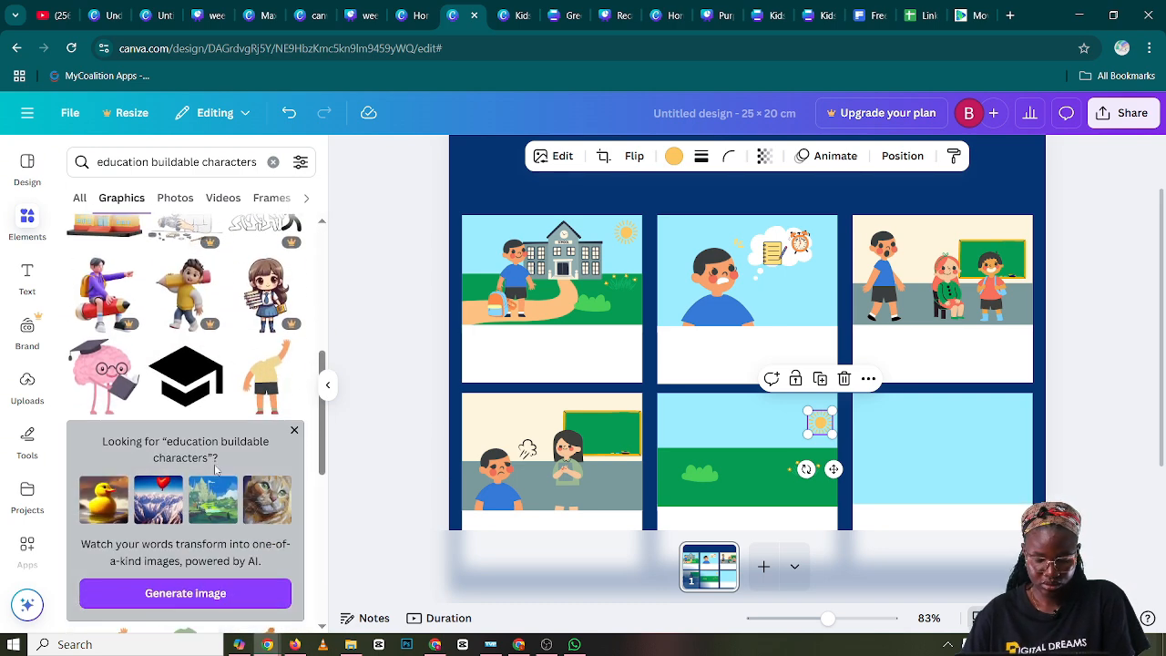
left_click(263, 368)
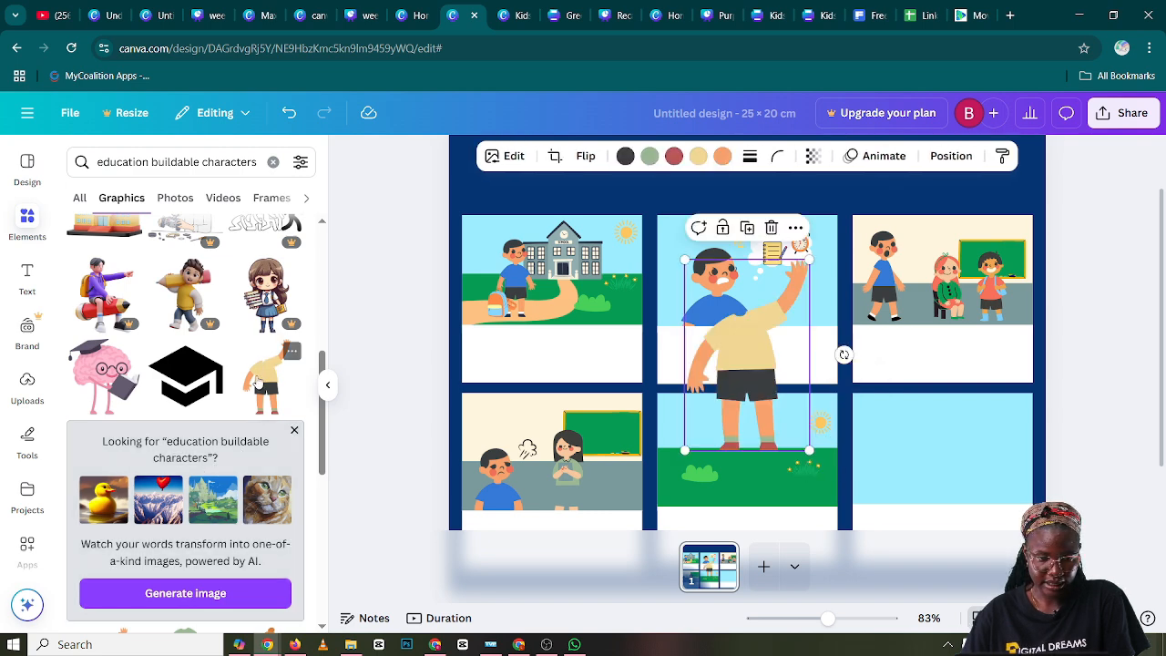
scroll(213, 384, "down", 5)
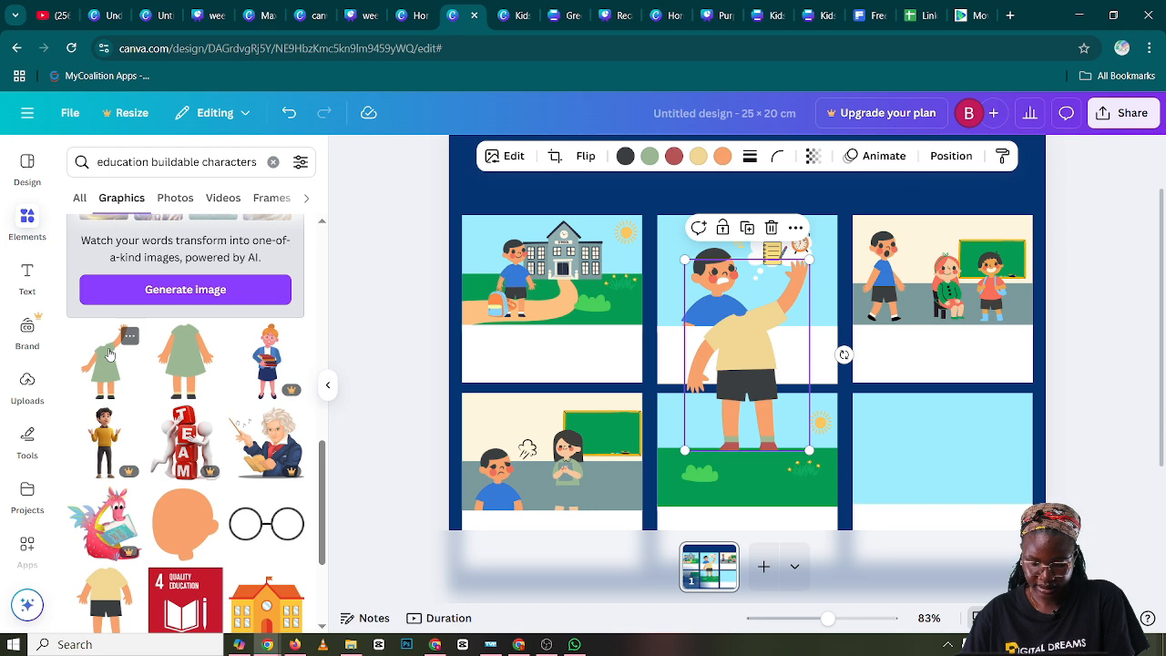
left_click(108, 353)
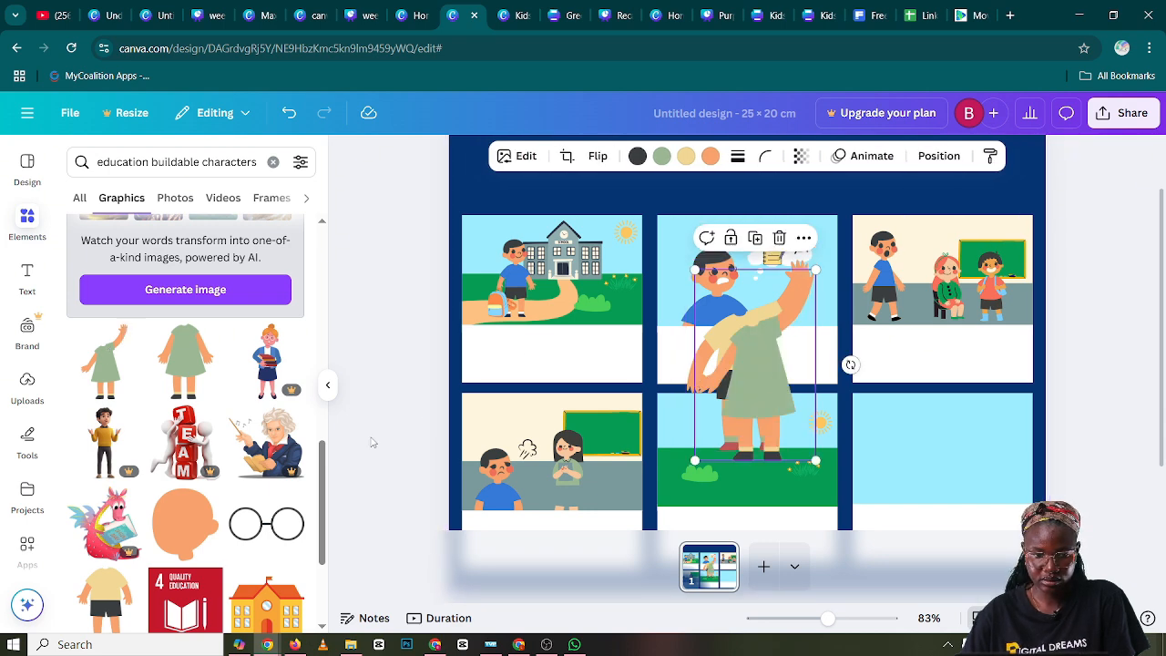
left_click(329, 389)
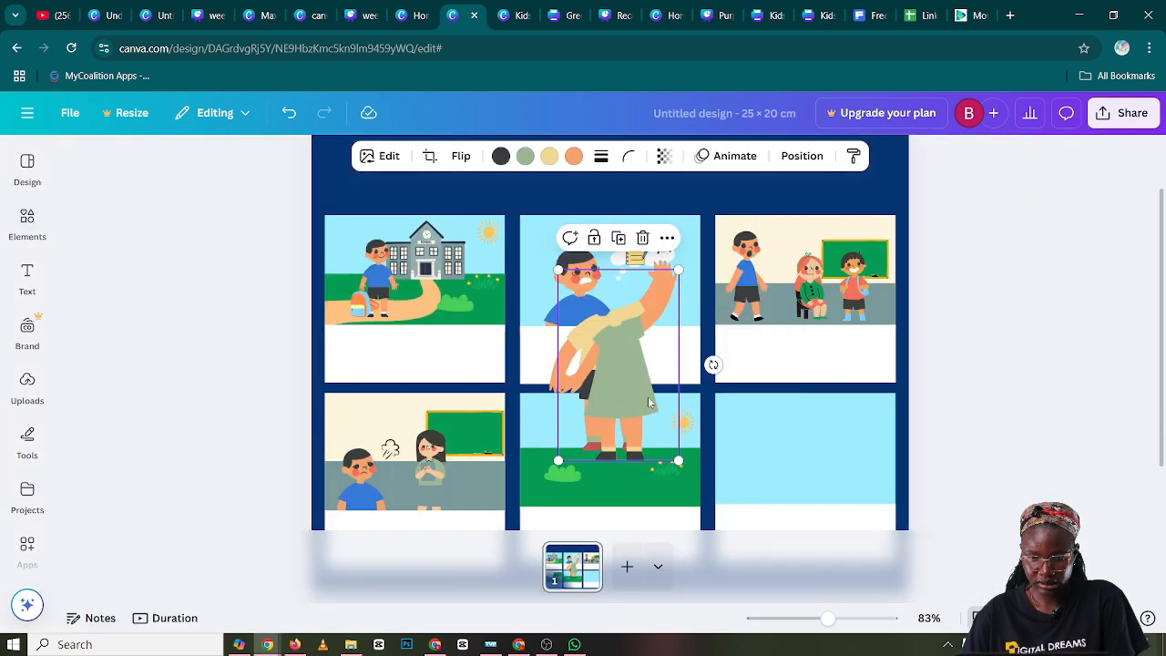
Move the girl body aside, then shrink the waving boy body and place it near the middle of panel five's grass
left_click_drag(648, 401, 785, 411)
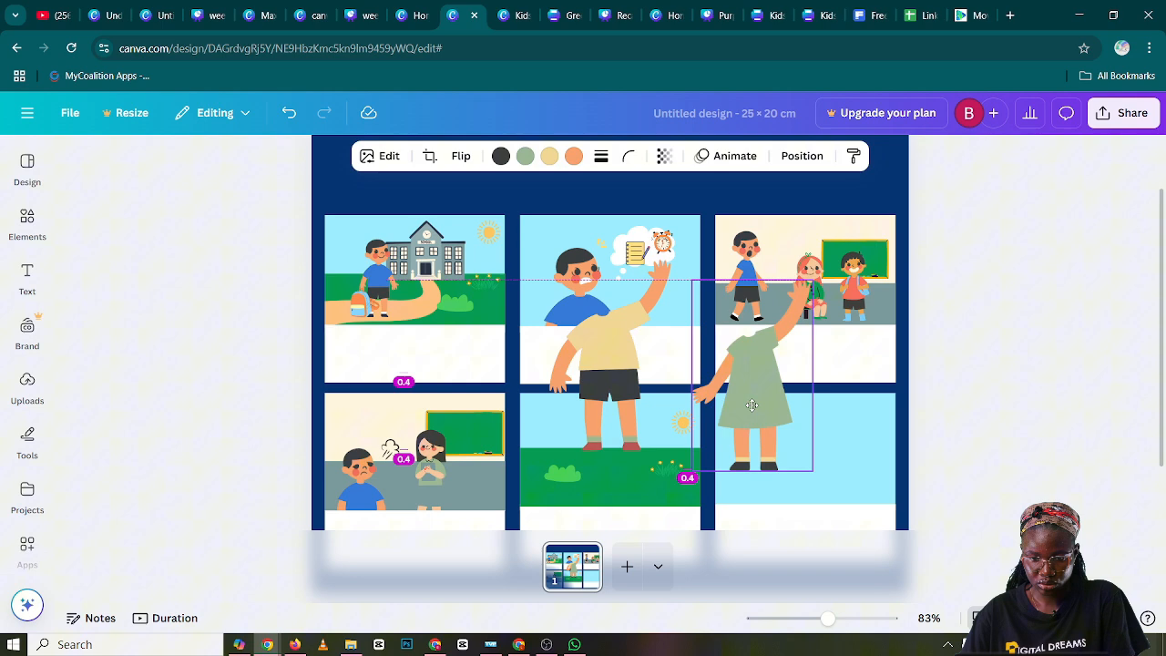
left_click(636, 322)
left_click_drag(672, 261, 601, 369)
left_click_drag(572, 412, 592, 447)
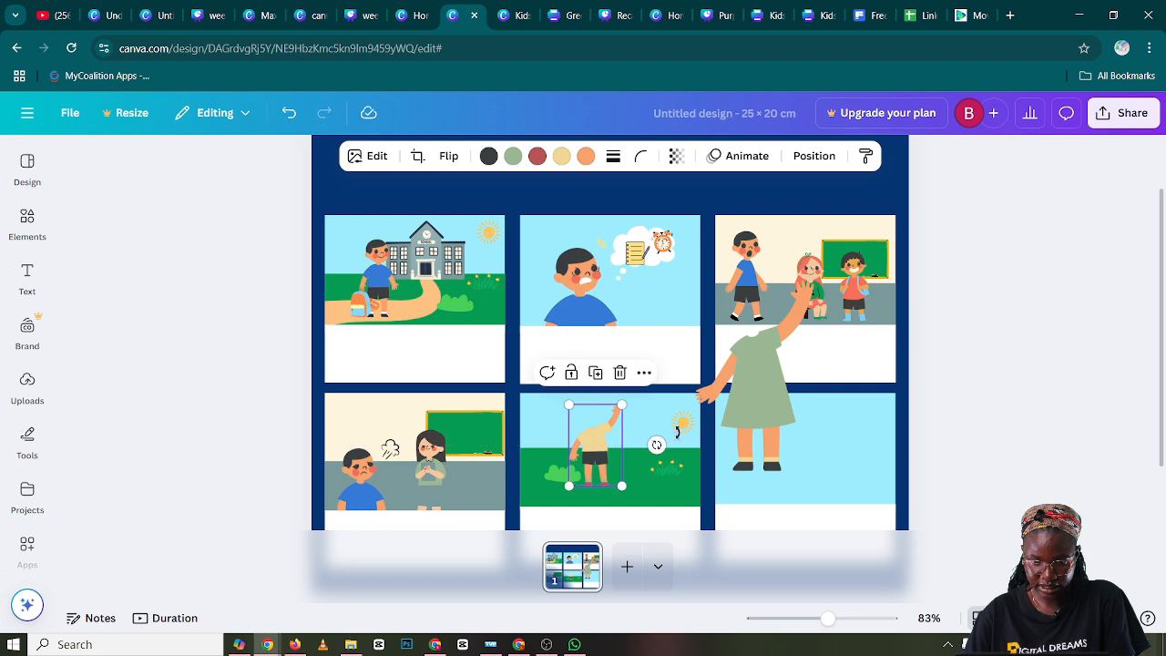
Shrink the waving girl body to the boy's height and stand both bodies side by side on panel five's grass
left_click(749, 397)
left_click_drag(813, 278, 741, 382)
left_click_drag(710, 429, 599, 465)
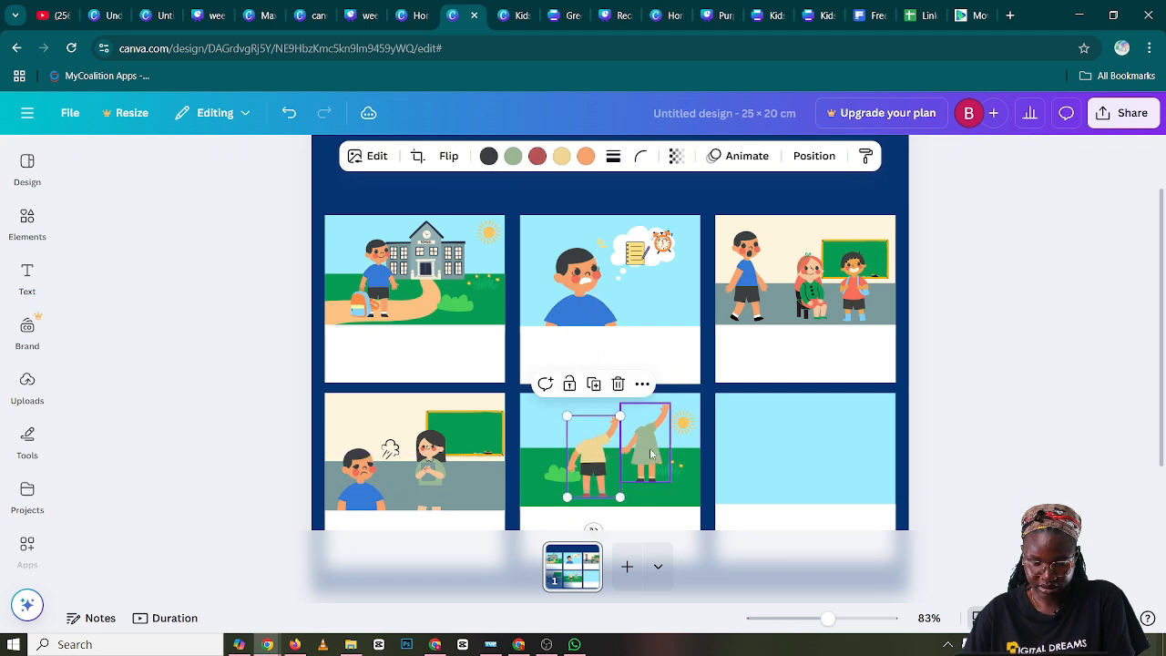
left_click(650, 448)
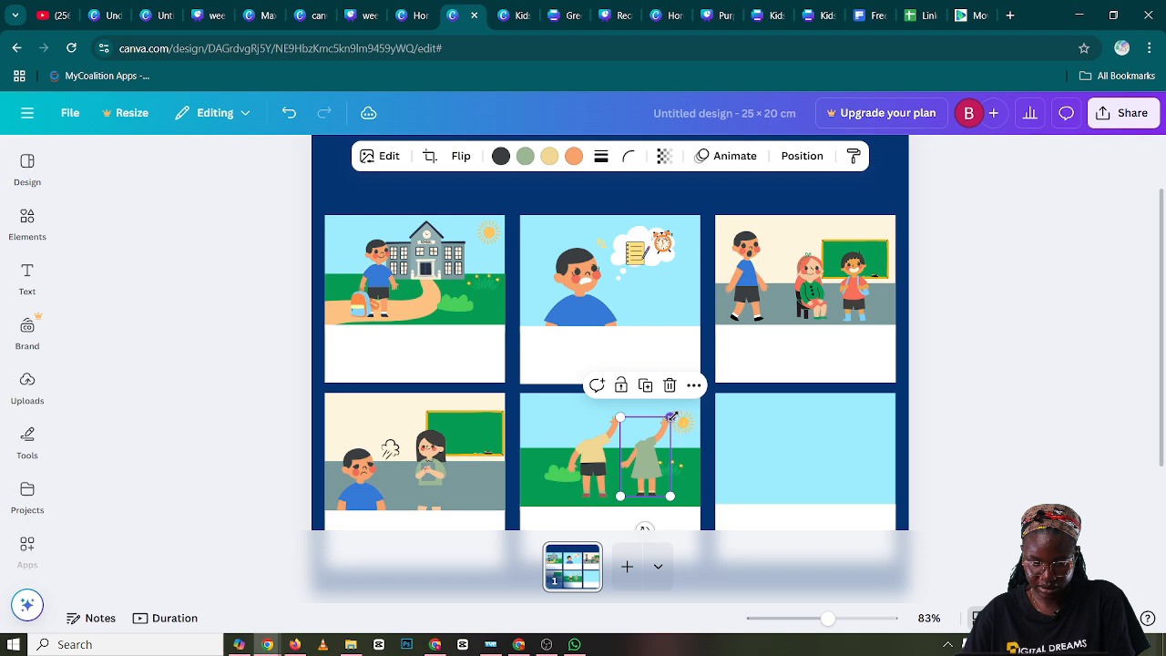
left_click_drag(671, 415, 672, 414)
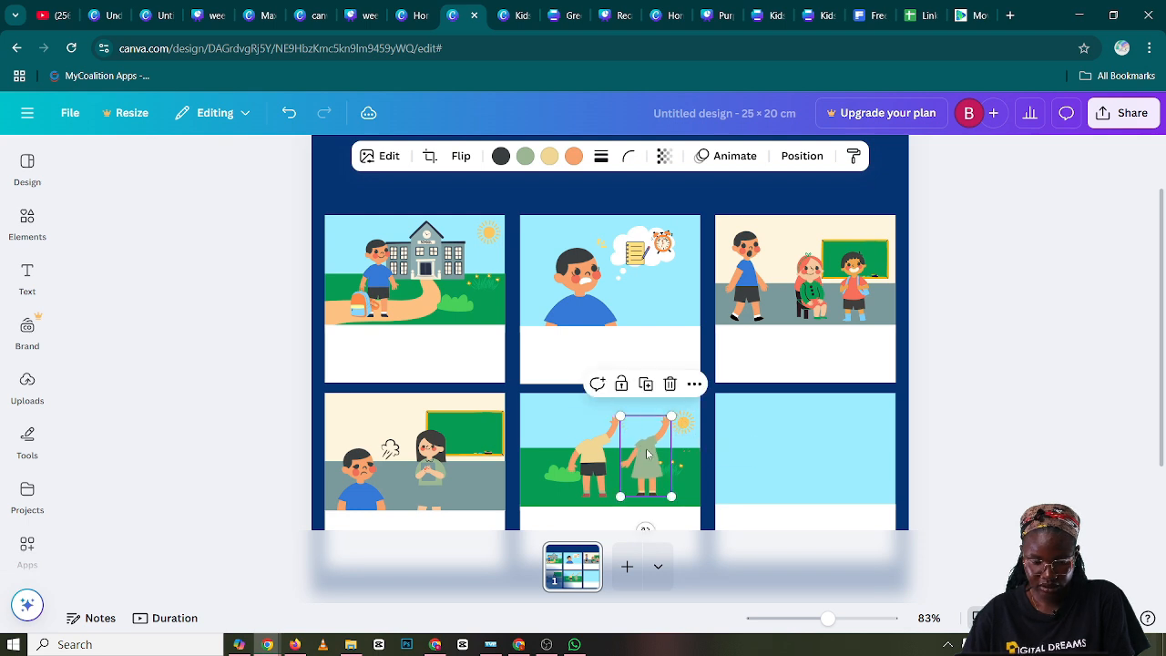
Recolor the waving boy body's shirt blue, its shoes black #000000 and its socks white #ffffff
left_click(597, 455)
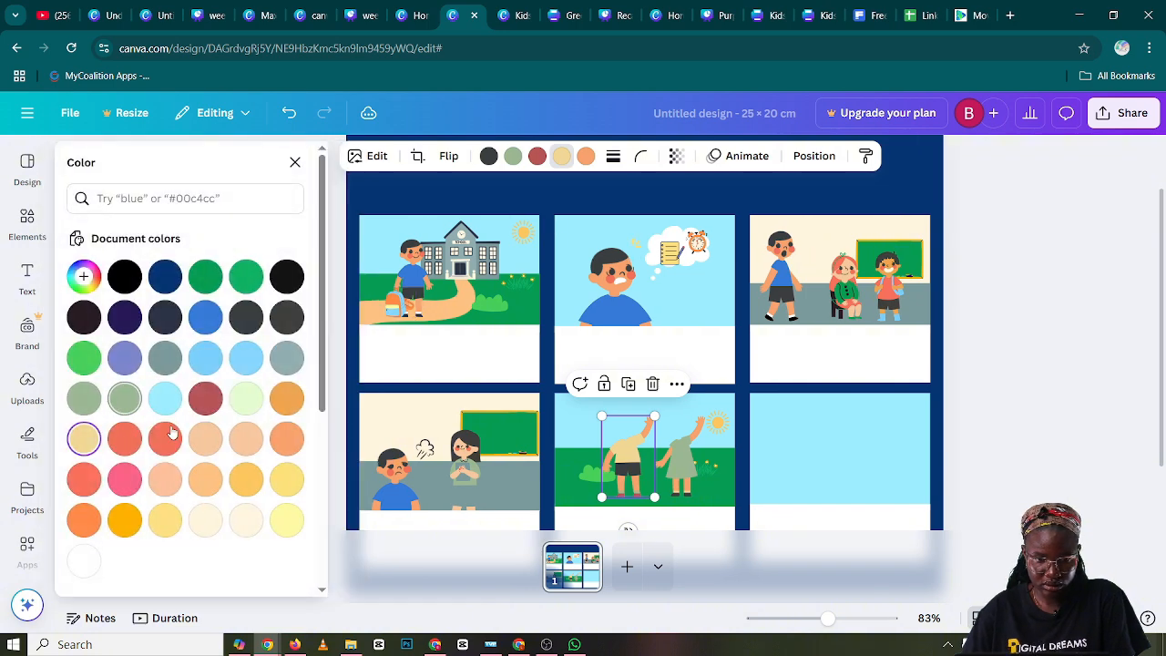
left_click(205, 316)
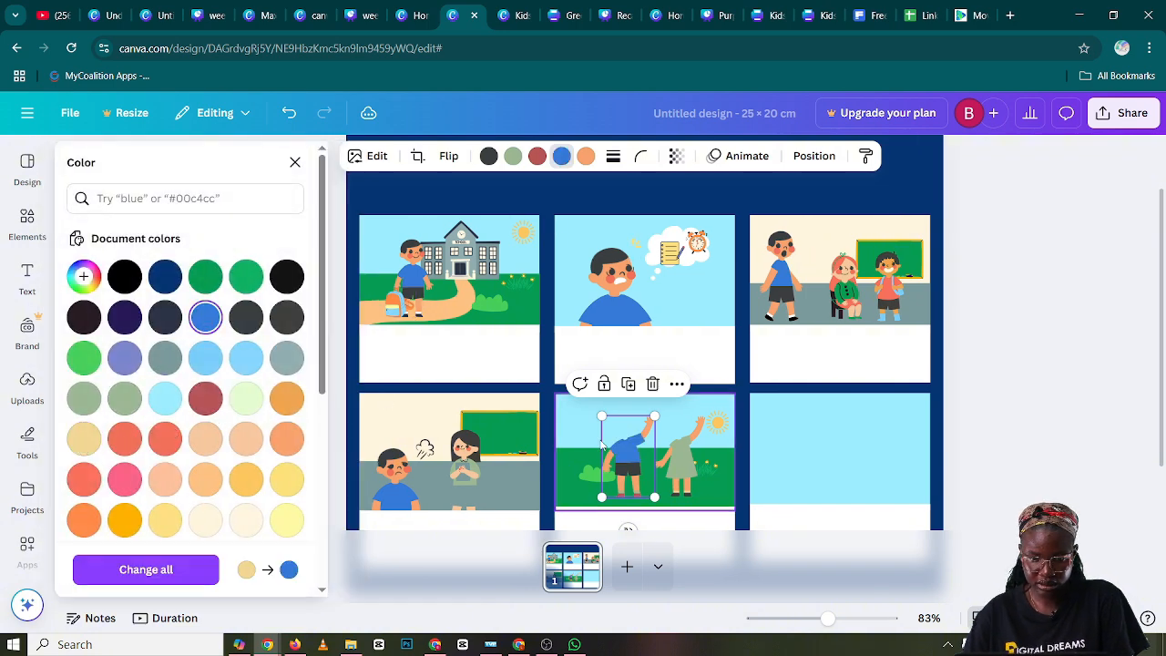
left_click(537, 156)
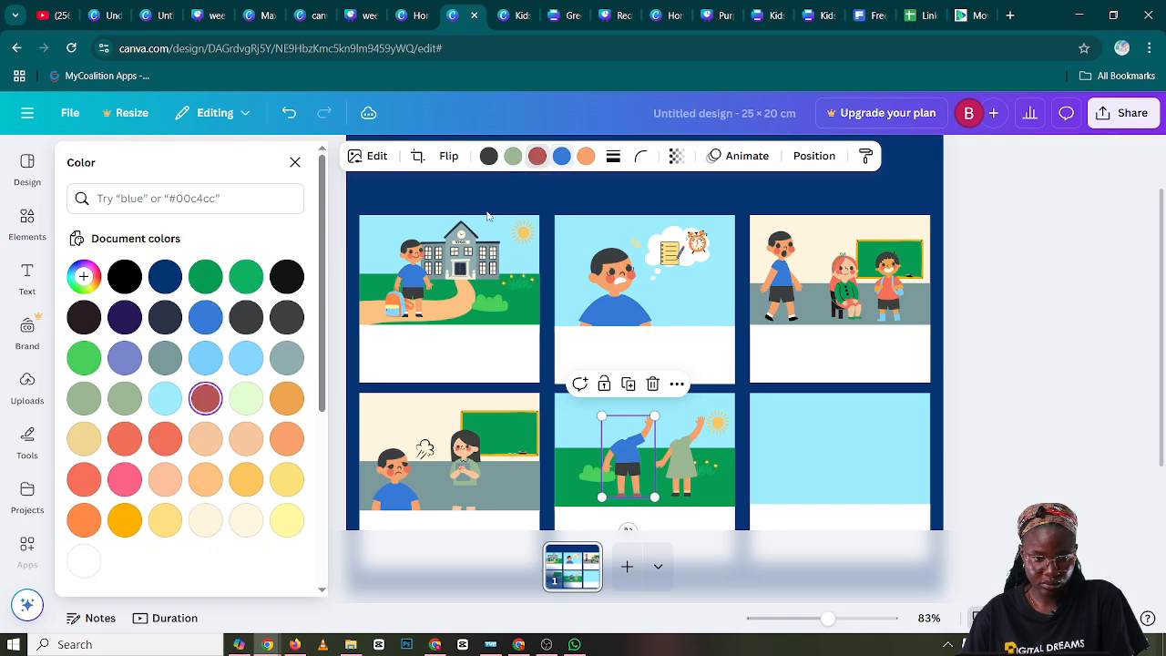
left_click(126, 279)
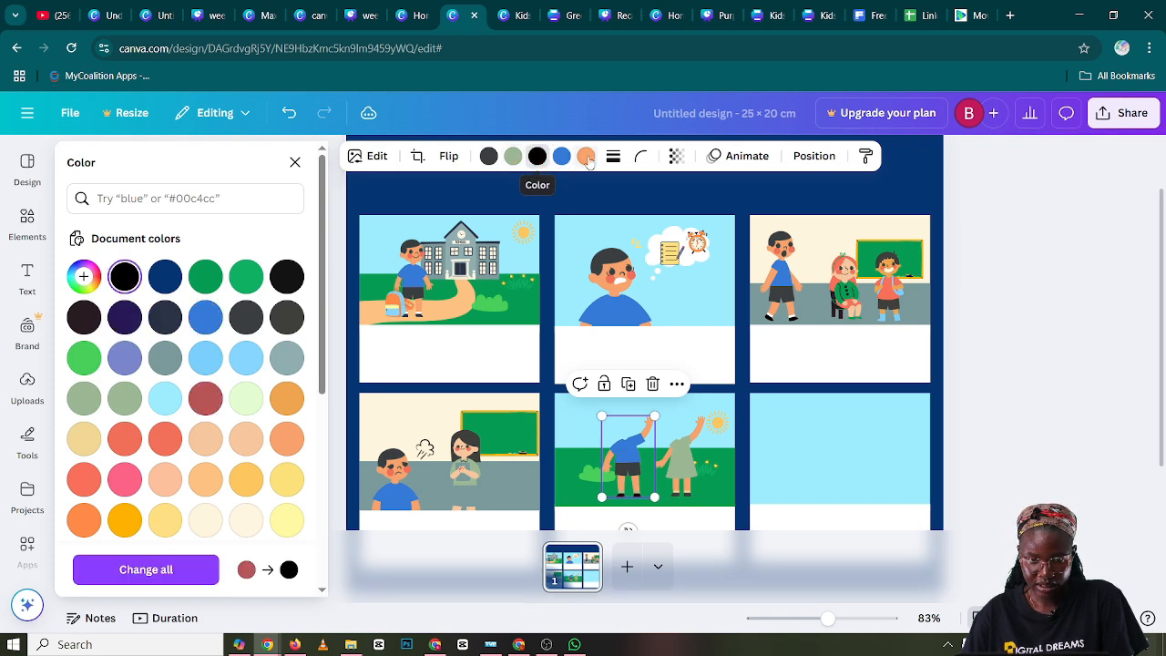
left_click(514, 158)
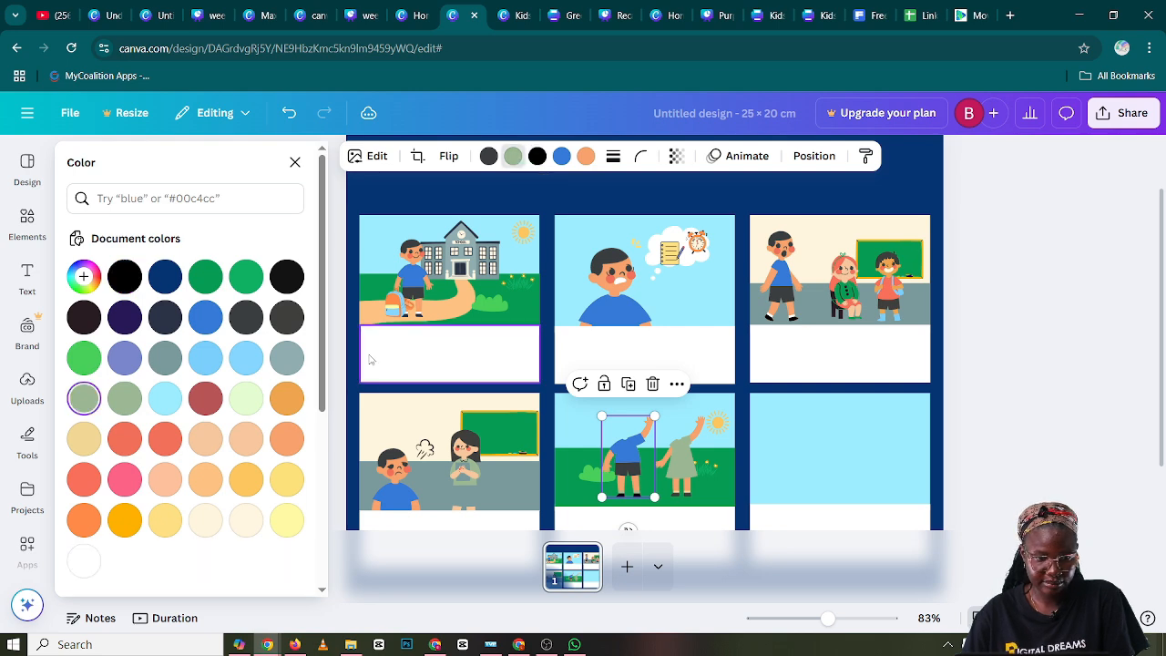
scroll(94, 501, "down", 1)
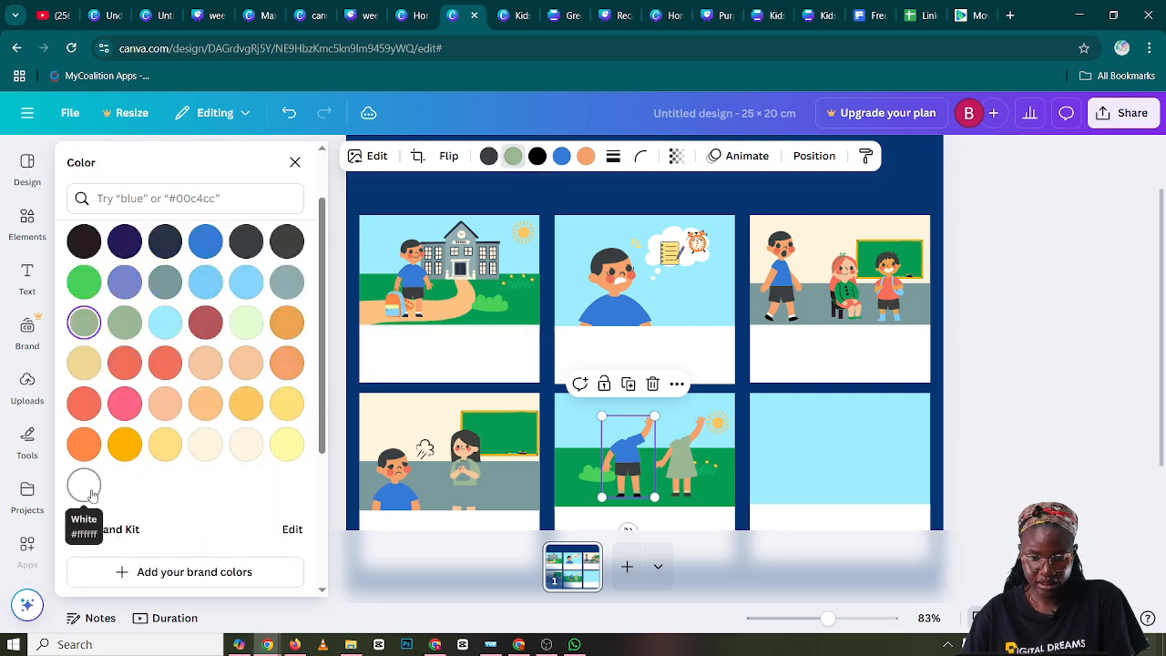
Recolor the waving girl body's dress in panel five to the default bright red
left_click(663, 457)
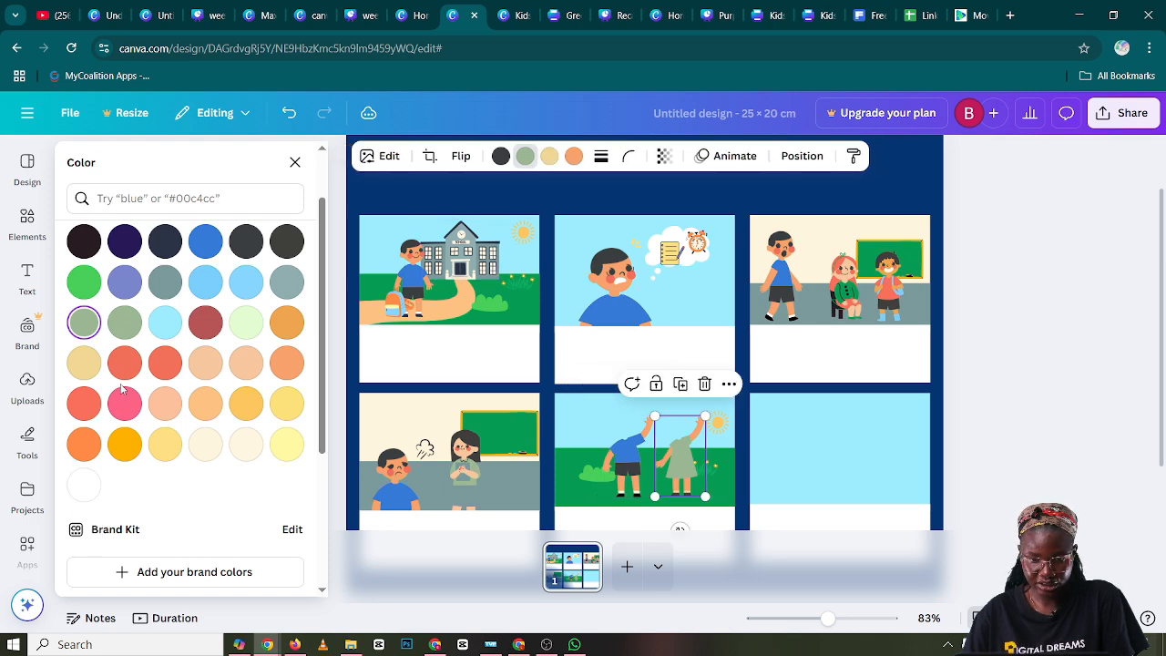
scroll(270, 303, "down", 3)
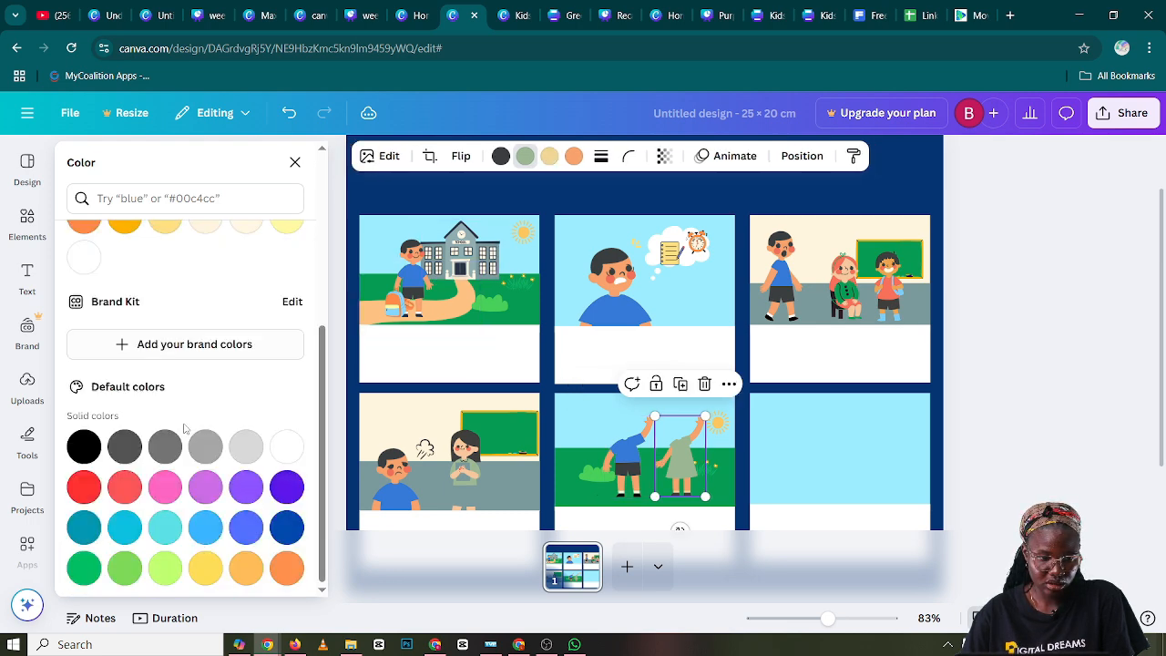
left_click(83, 487)
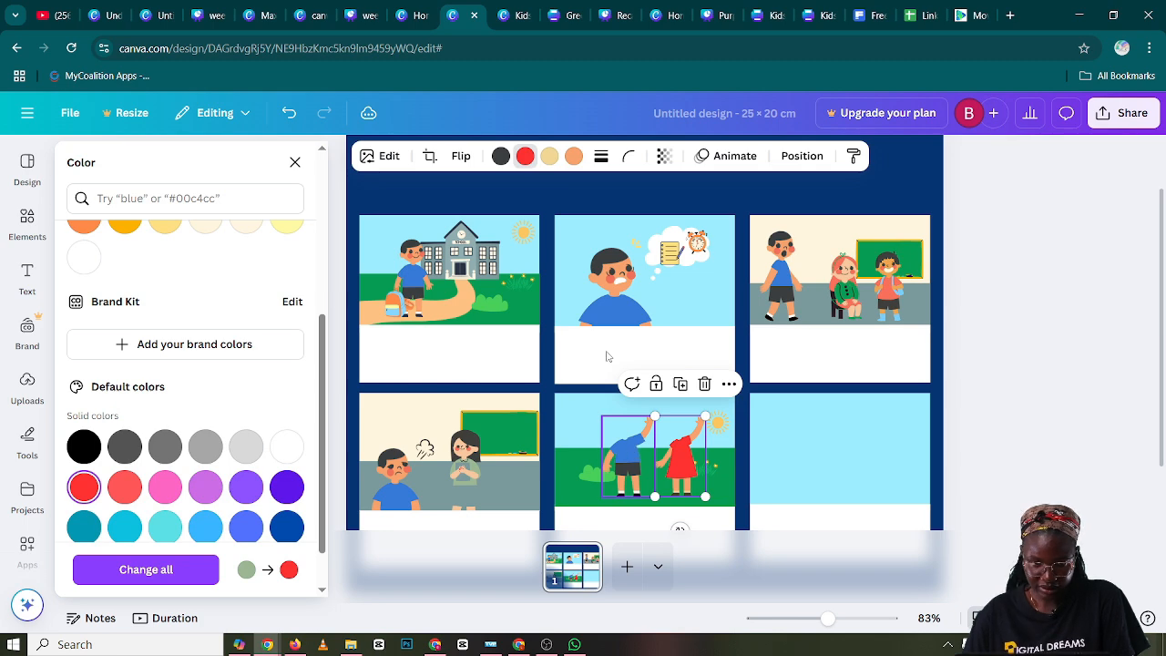
Duplicate the boy's head from panel two and place the copy on the waving boy body in panel five
left_click(597, 278)
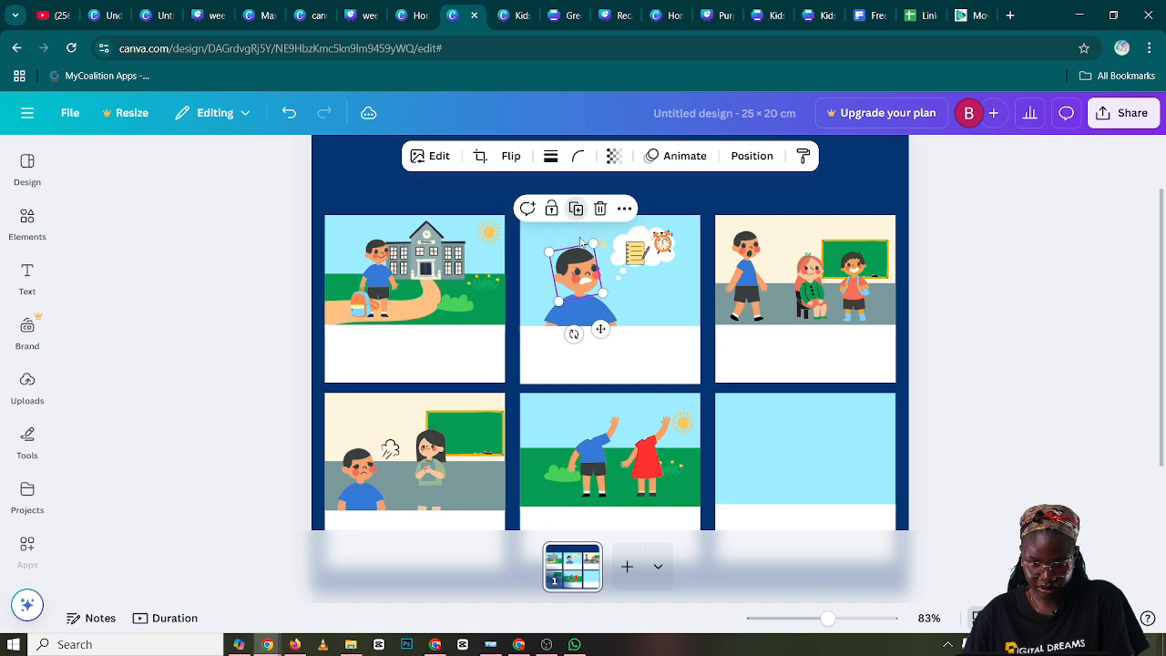
left_click(575, 209)
left_click_drag(588, 273, 600, 402)
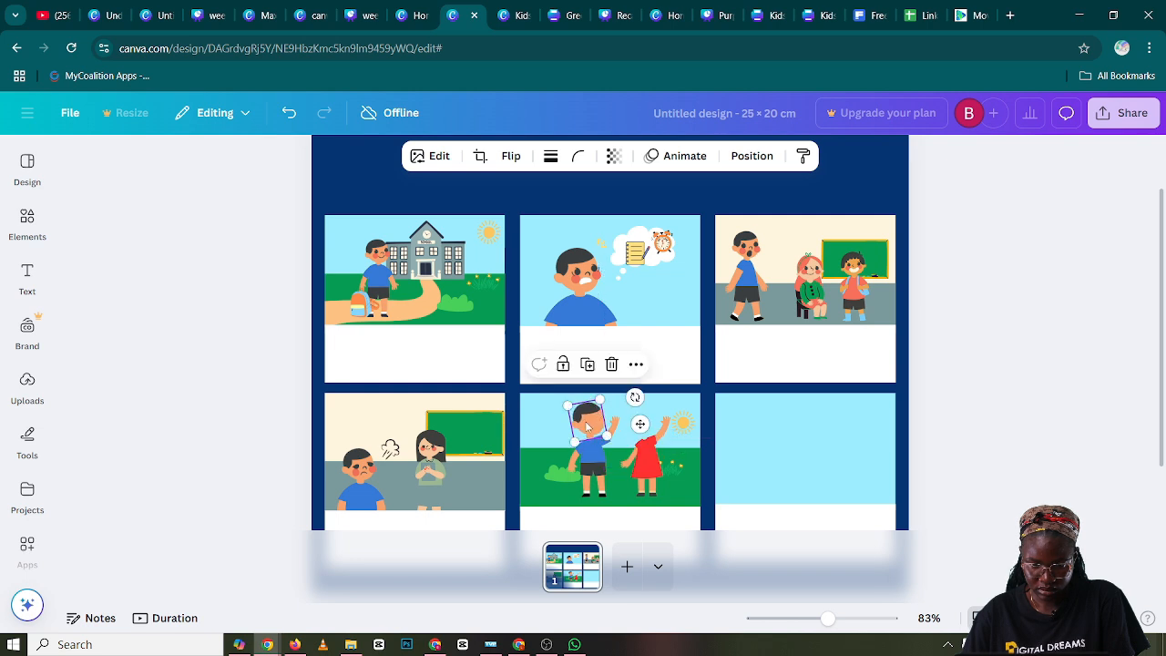
left_click(274, 387)
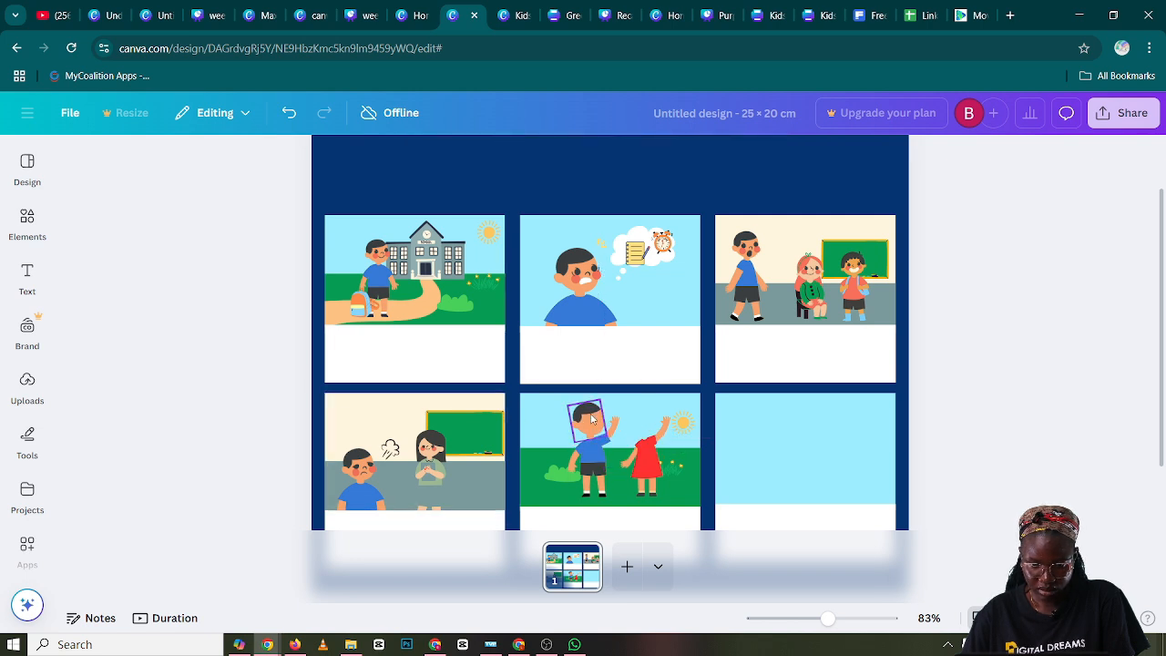
Send the copied head in panel five one layer backward
left_click(592, 419)
right_click(591, 418)
mouse_move(643, 369)
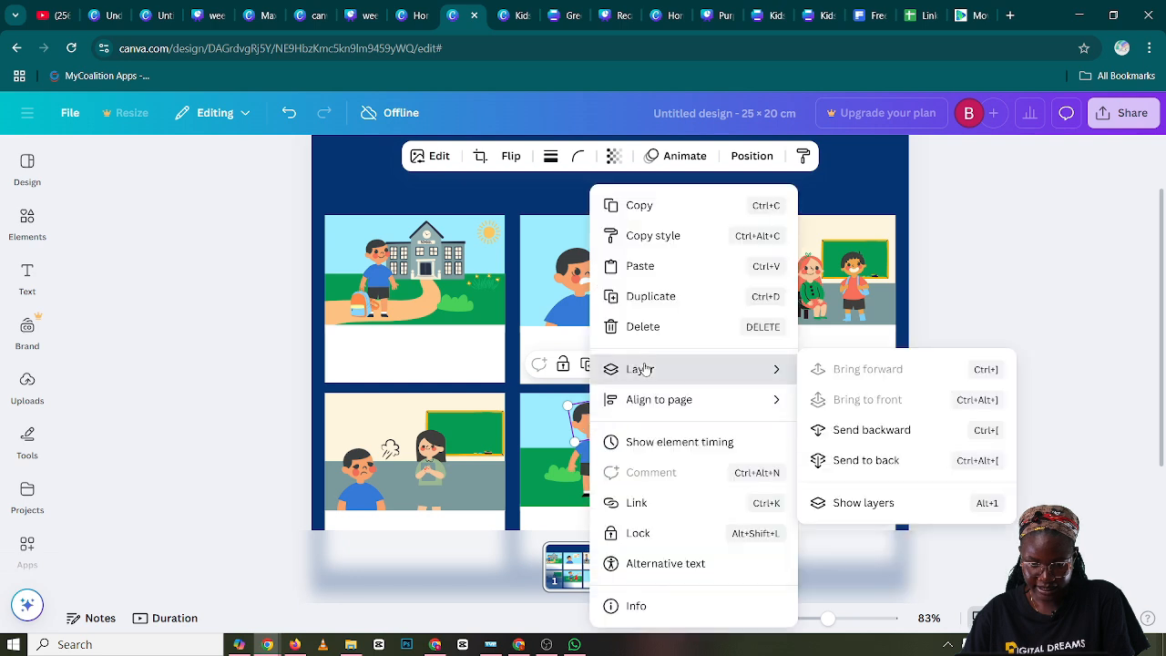
left_click(857, 430)
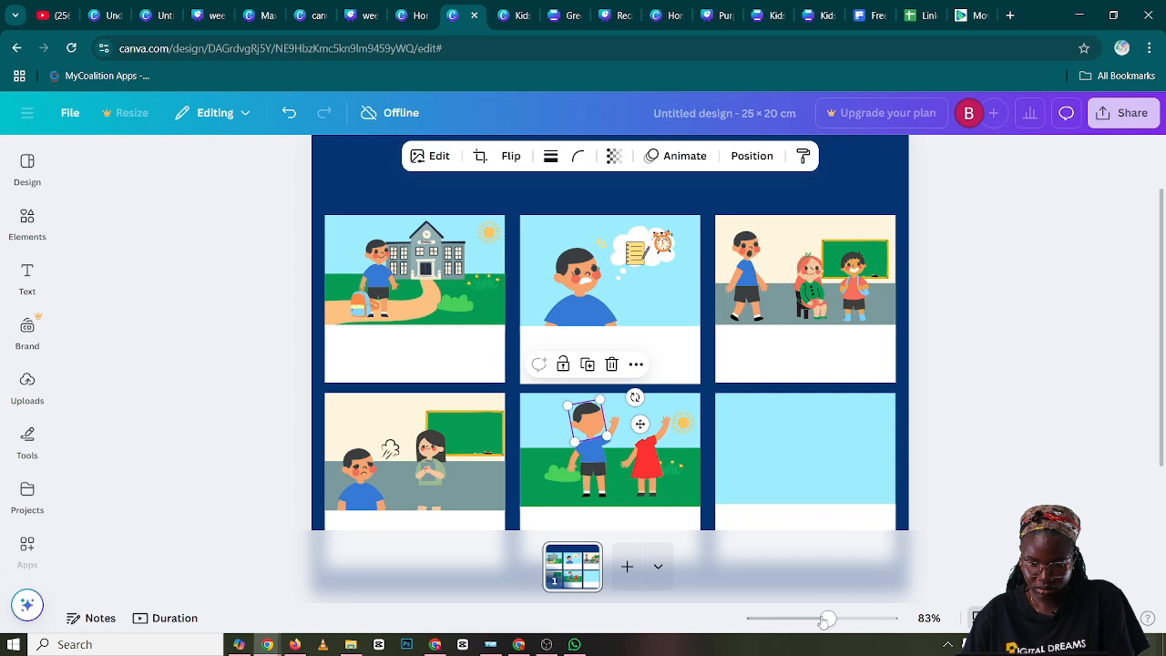
Shrink the copied head to fit the waving boy body's neck in panel five
left_click_drag(825, 619, 843, 623)
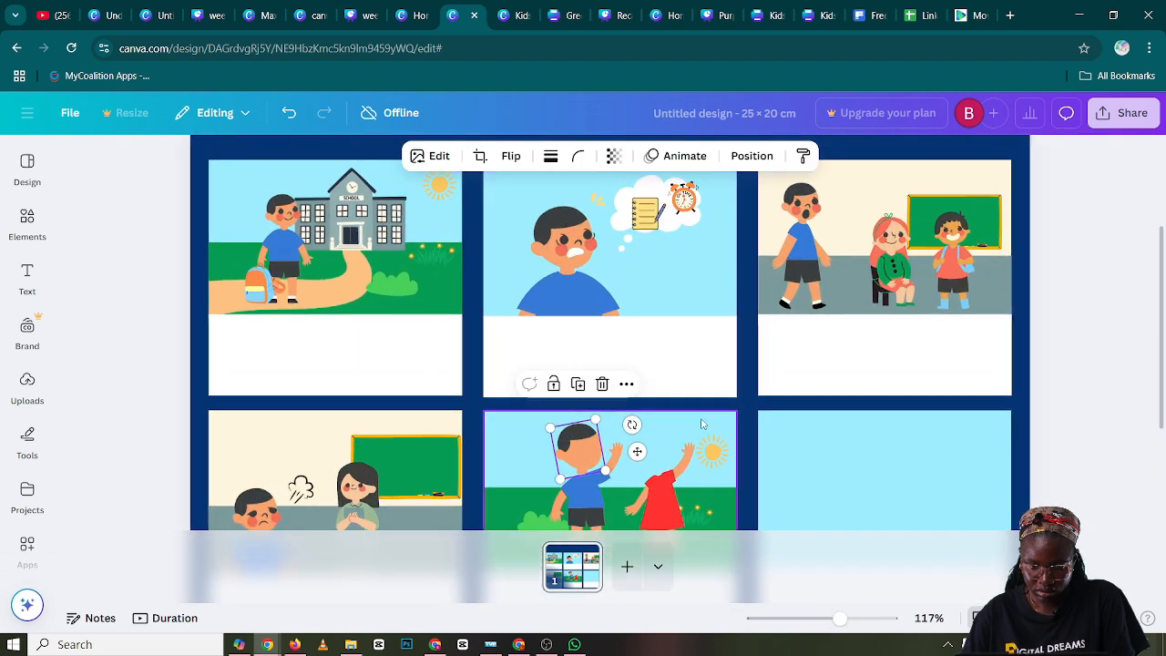
scroll(702, 423, "down", 1)
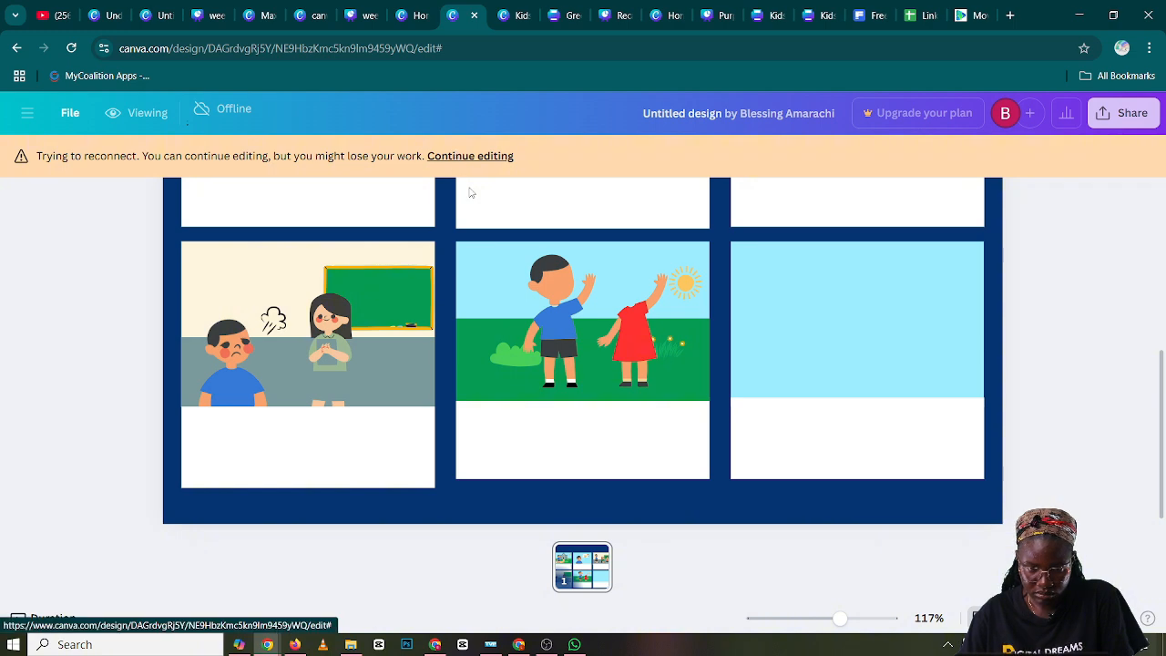
left_click(588, 306)
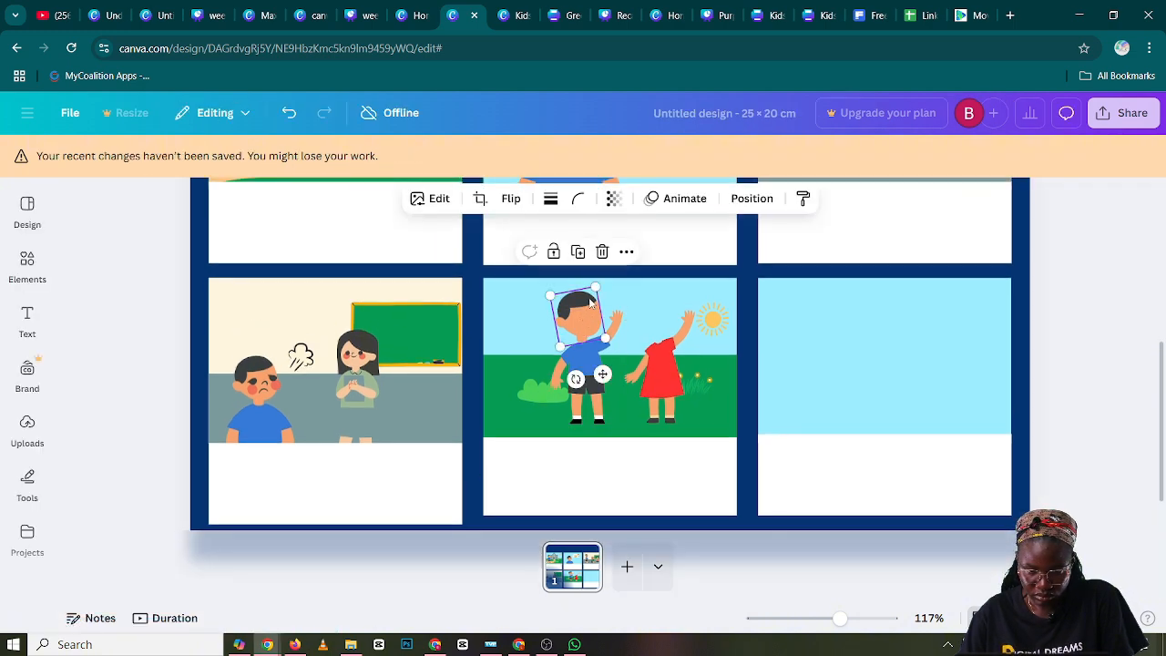
left_click_drag(594, 288, 578, 315)
left_click(156, 322)
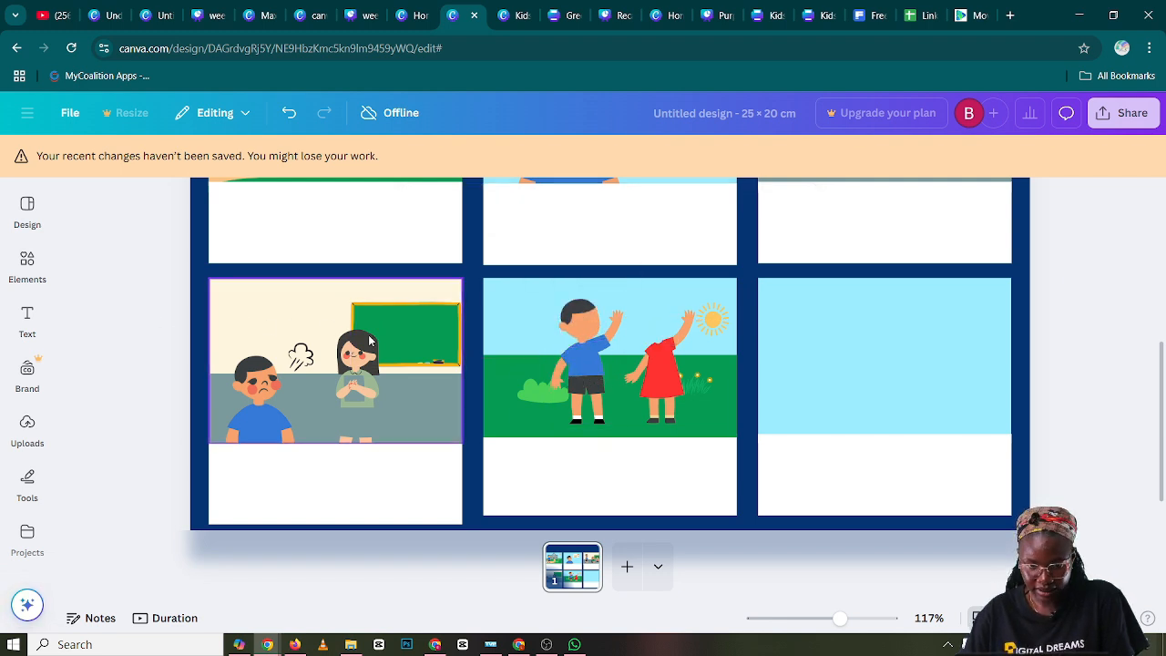
Tilt the boy's head slightly and reposition it on the neck of the waving boy body in panel five
left_click(580, 314)
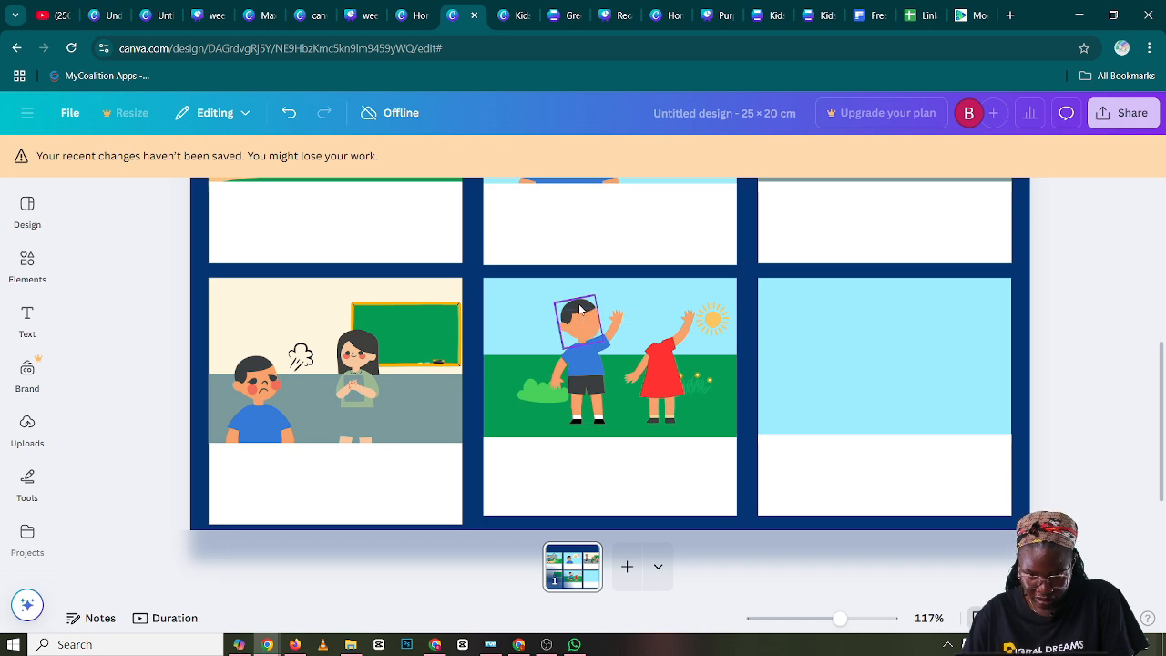
left_click_drag(575, 381, 585, 387)
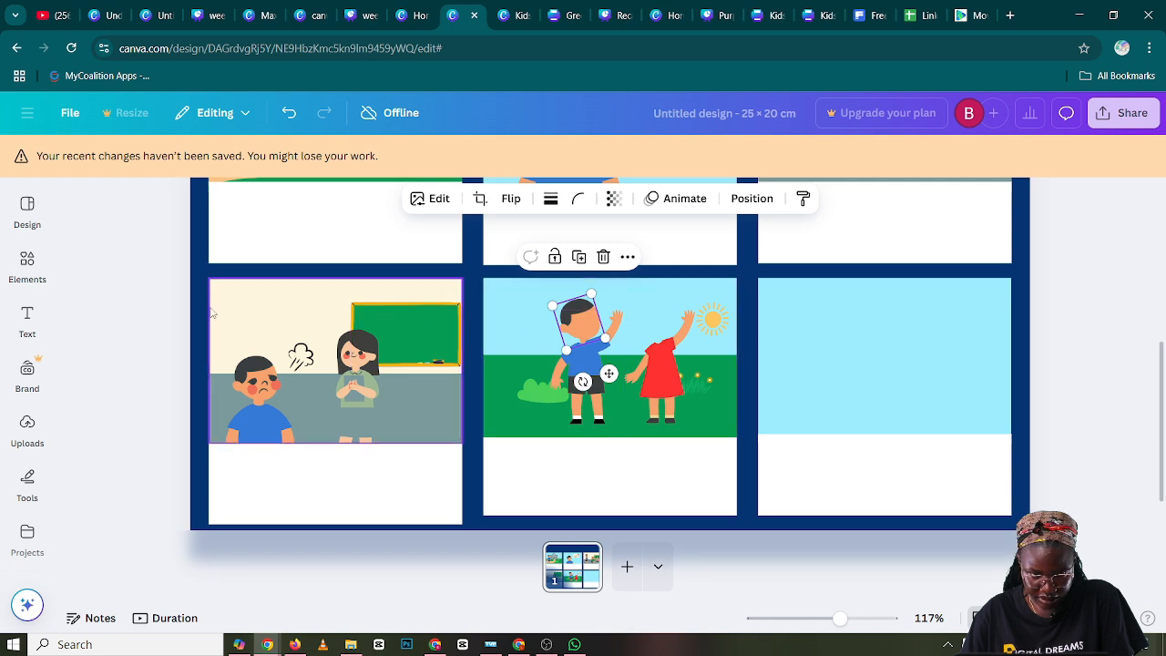
left_click(157, 320)
left_click(578, 323)
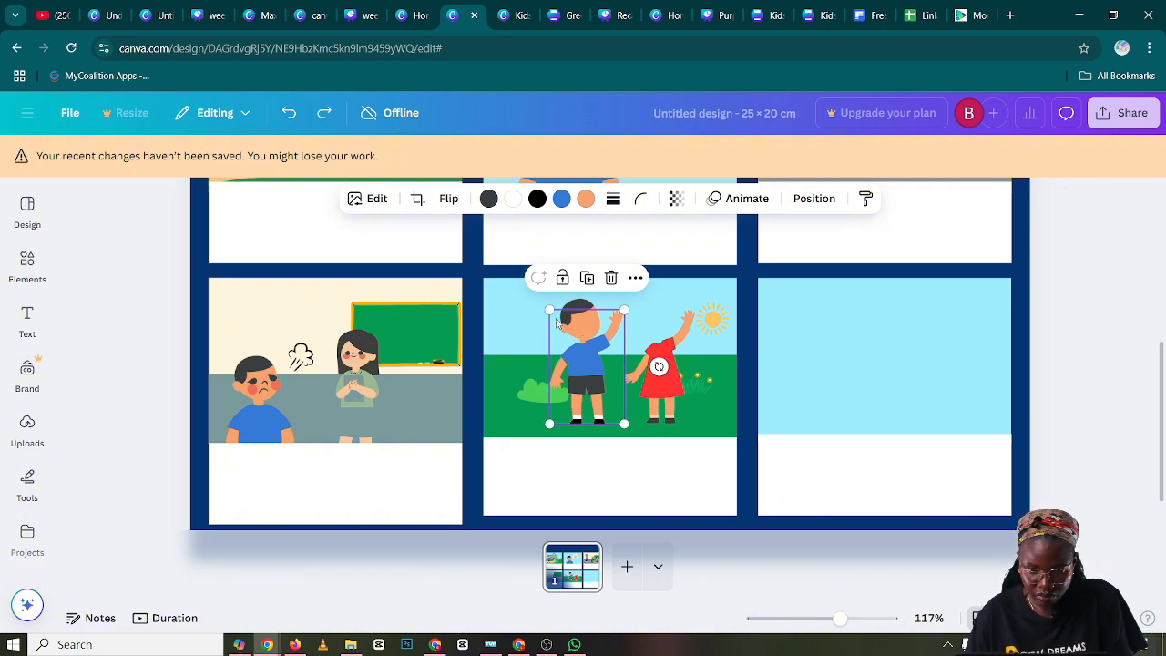
key("ctrl+z")
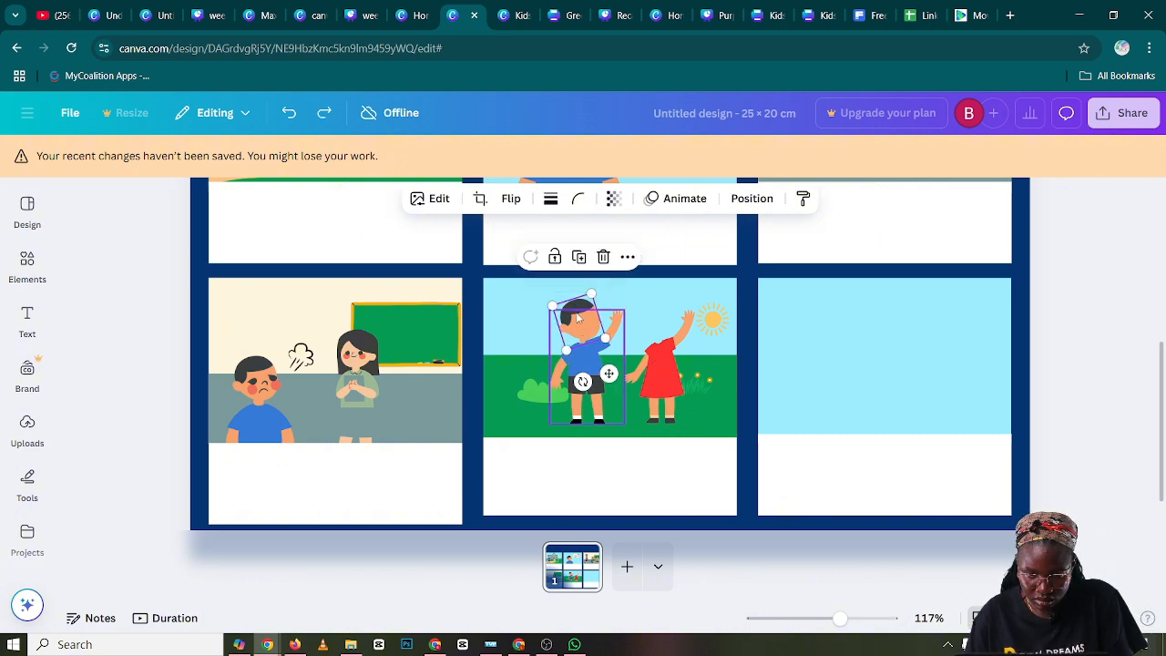
left_click_drag(578, 318, 575, 313)
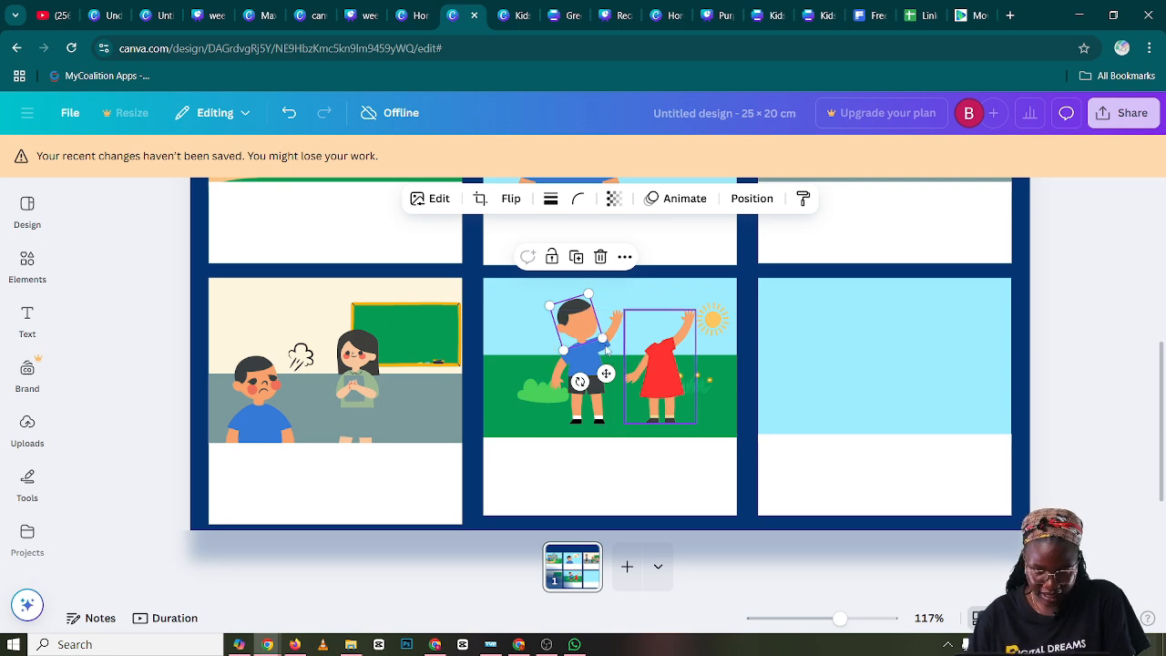
Duplicate the smiling face from the boy in panel one and place the copy on the boy's blank head in panel five
scroll(502, 341, "up", 3)
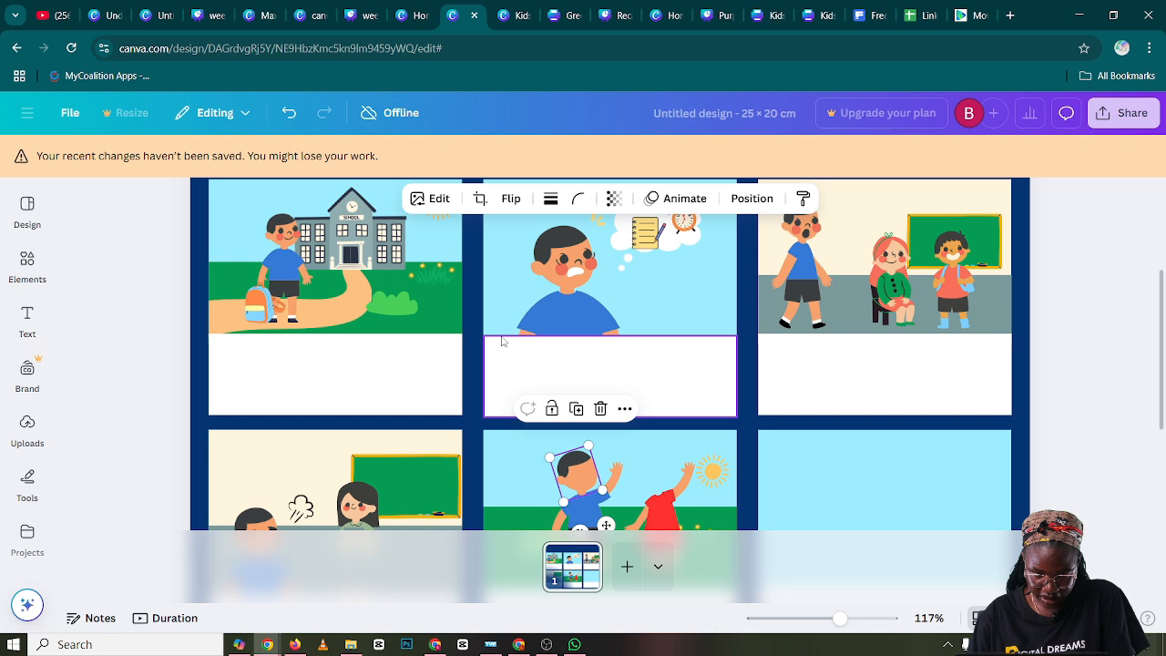
left_click(292, 242)
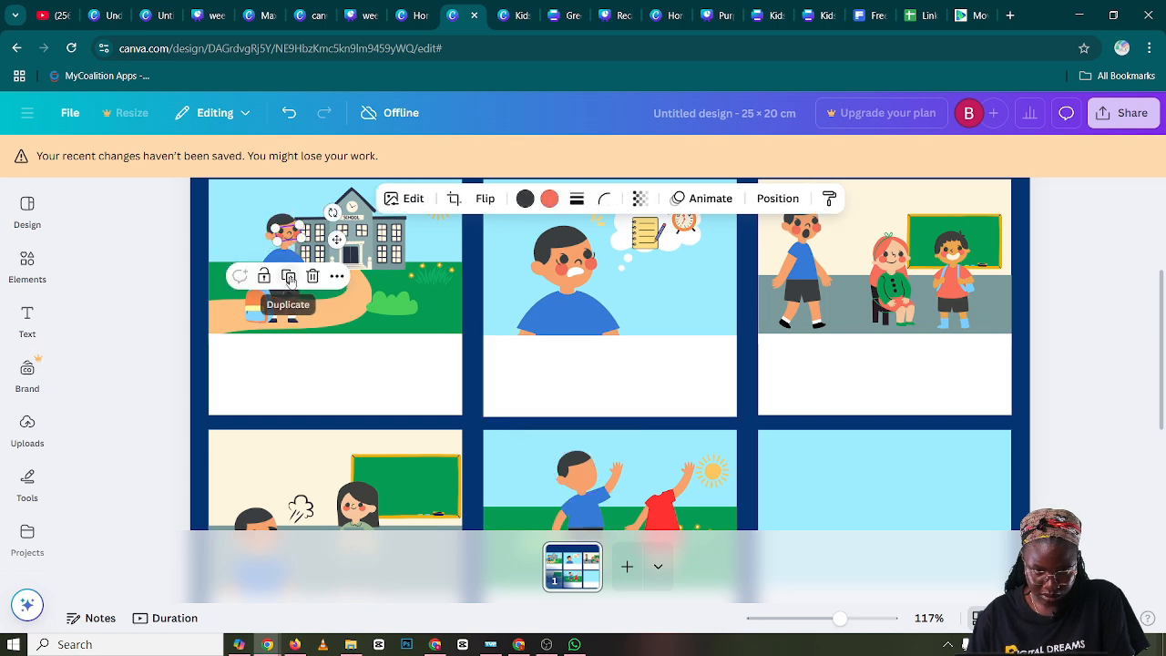
scroll(313, 259, "down", 3)
scroll(312, 260, "up", 2)
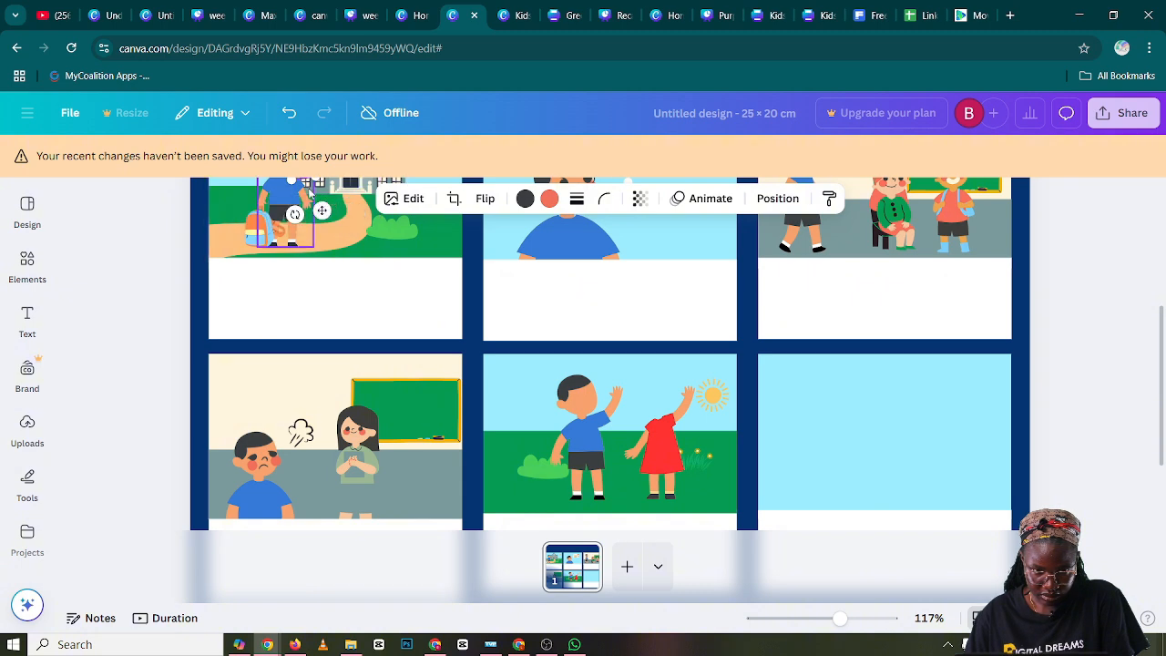
scroll(314, 218, "up", 2)
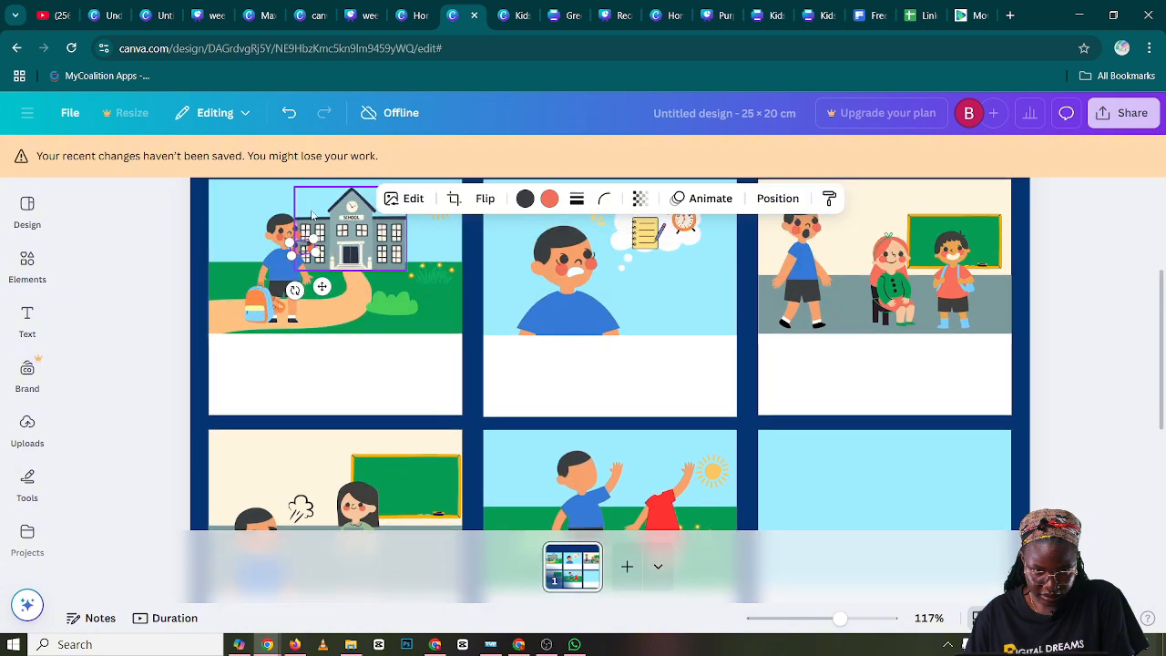
left_click(586, 480)
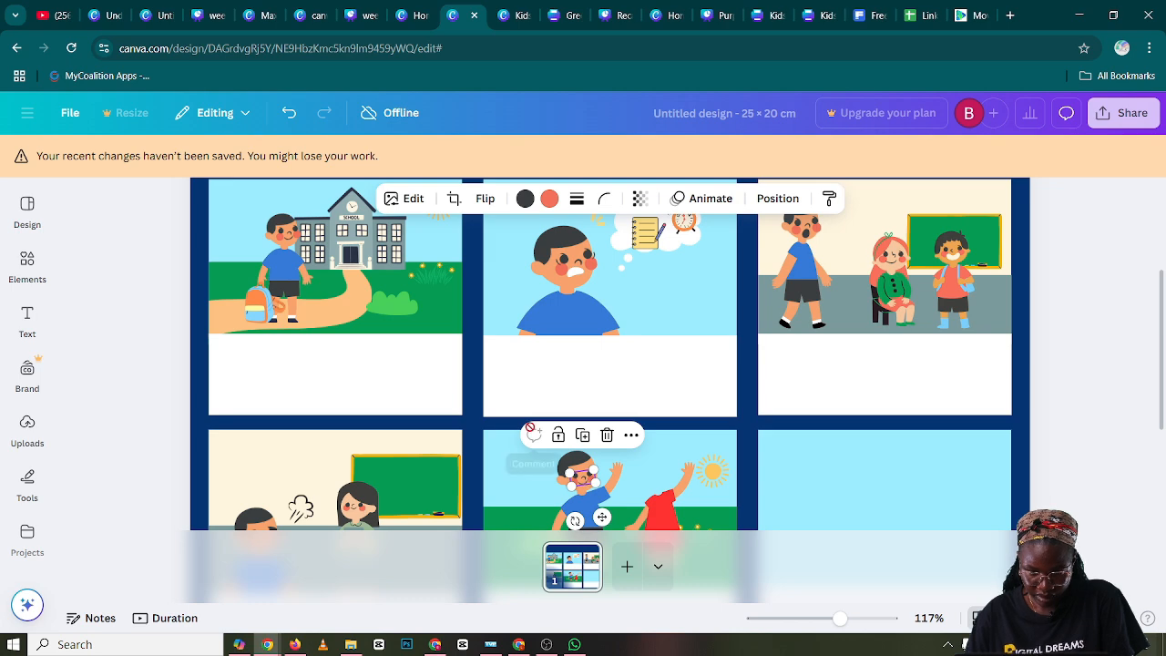
Nudge the smiling face into alignment on the waving boy's head in panel five, then deselect it
scroll(500, 450, "down", 2)
left_click(495, 397)
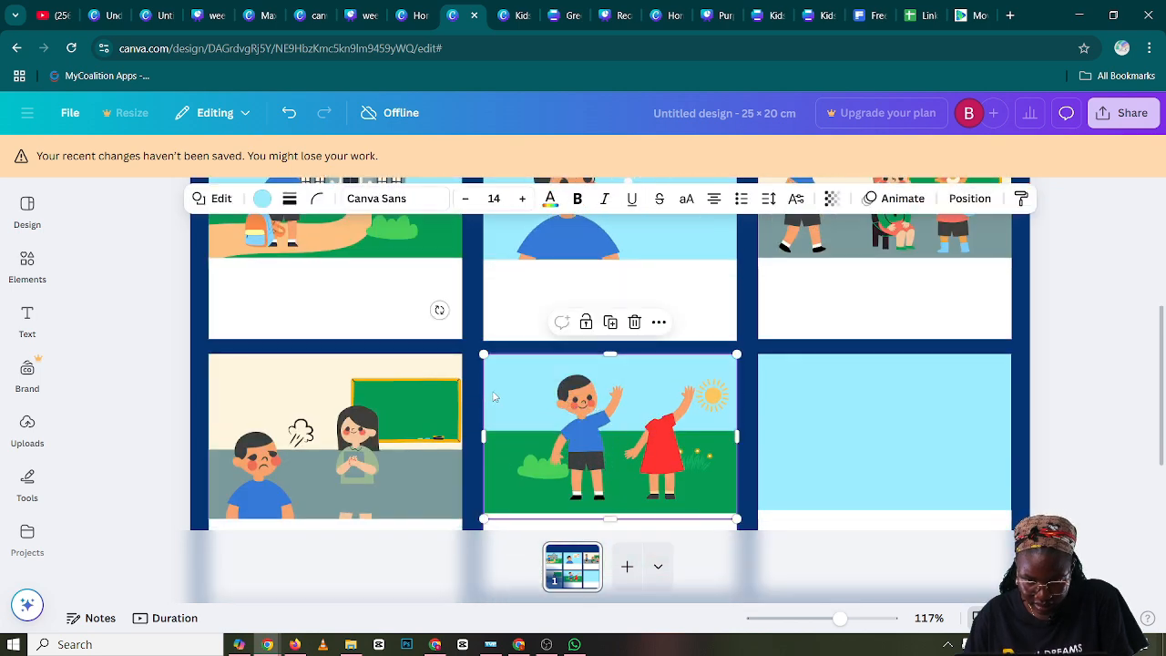
left_click(589, 396)
left_click_drag(593, 395, 598, 391)
left_click(660, 334)
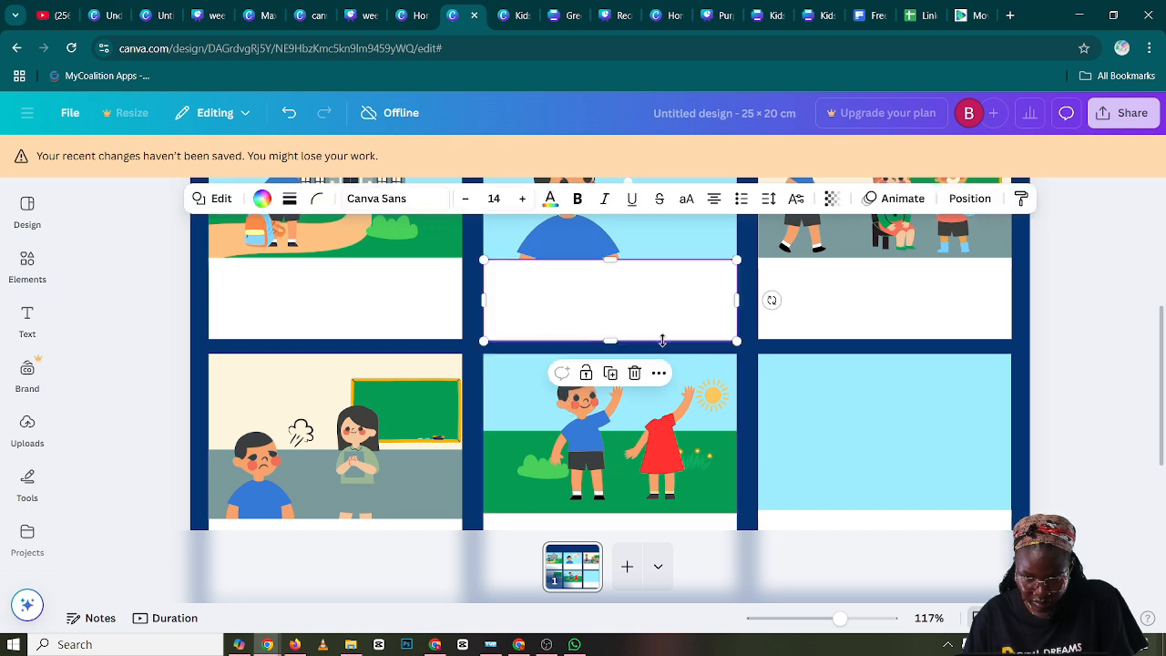
Search the graphics for "education buildable characters female face" and look through the results for a girl's head
left_click(662, 424)
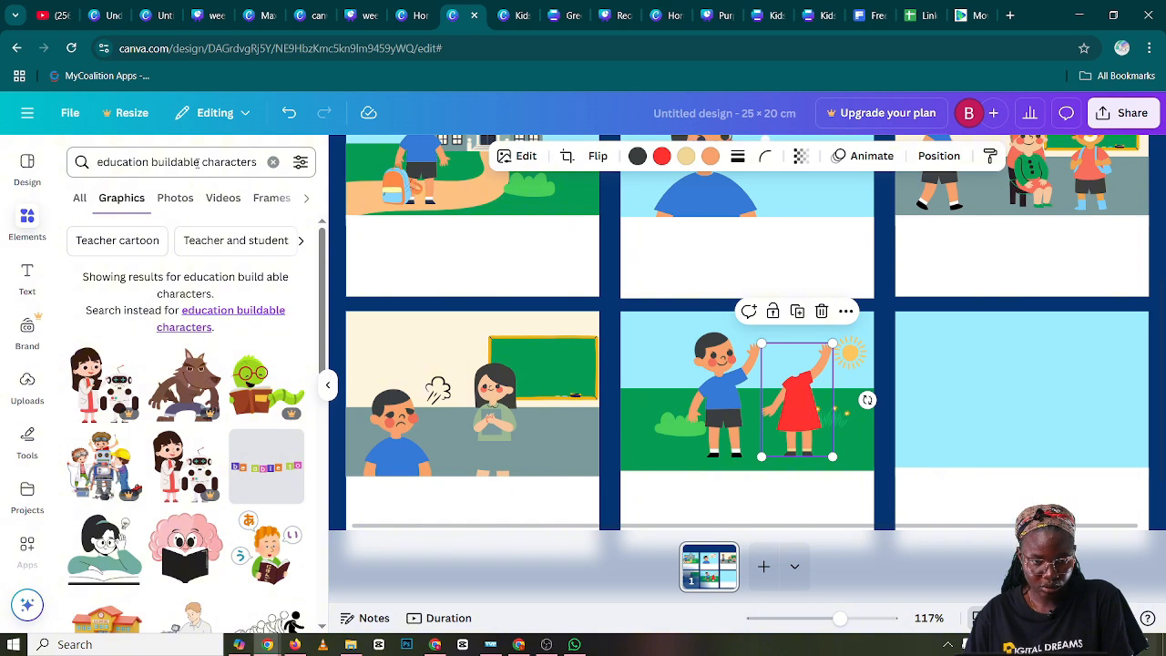
left_click(258, 162)
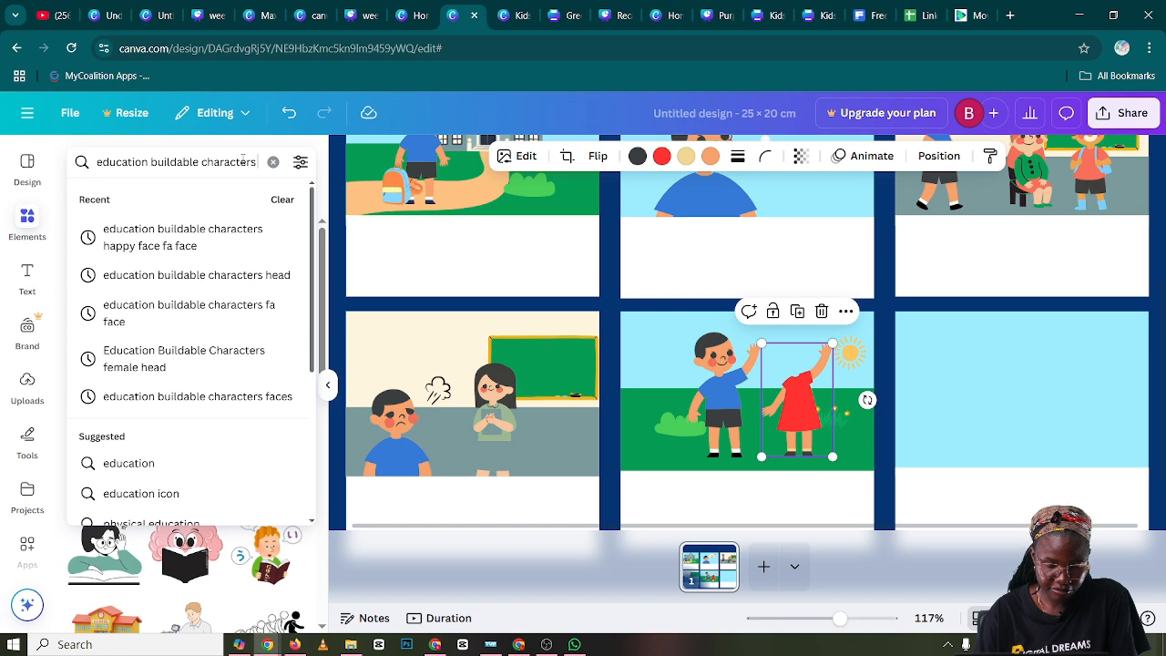
type("fe")
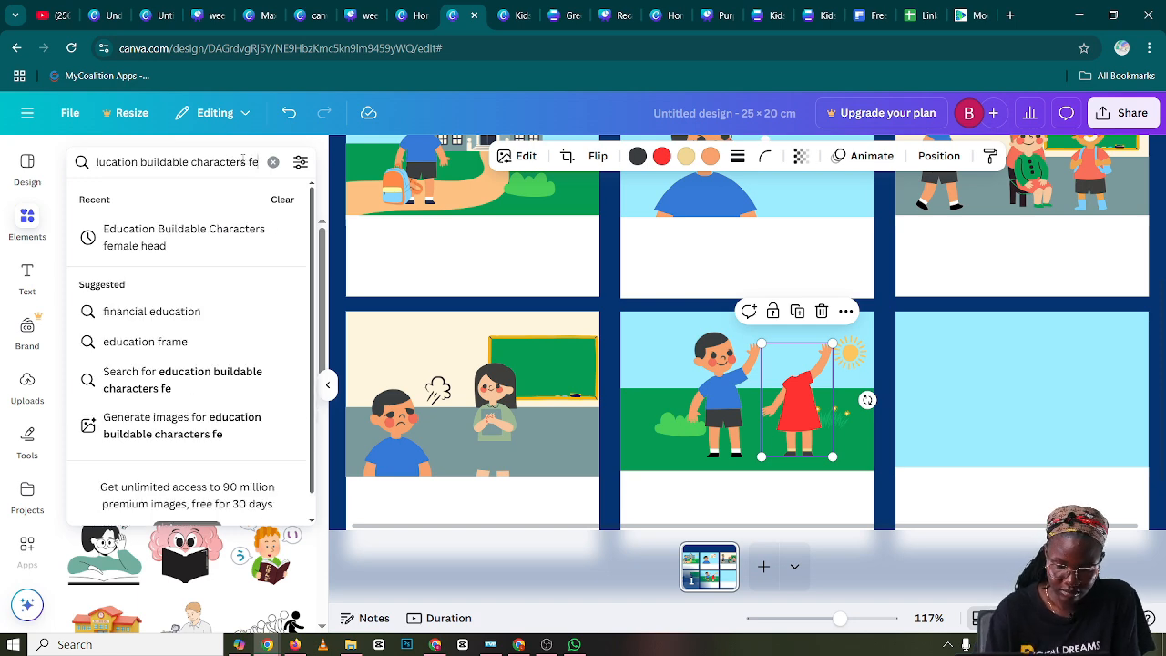
type("male")
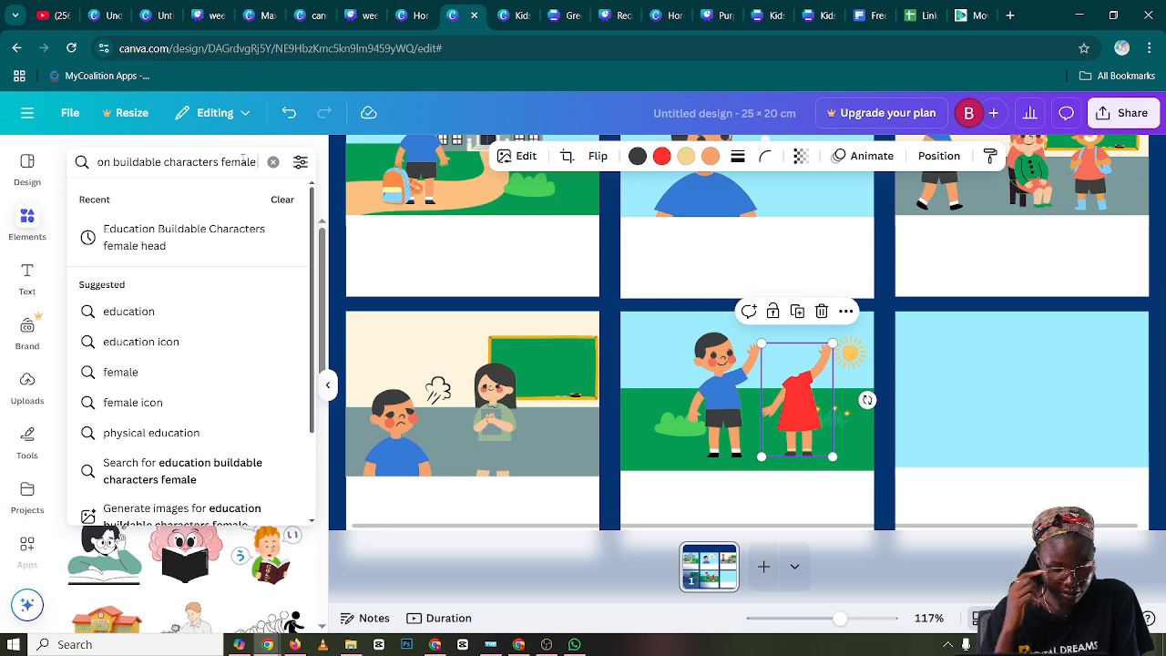
type(" face")
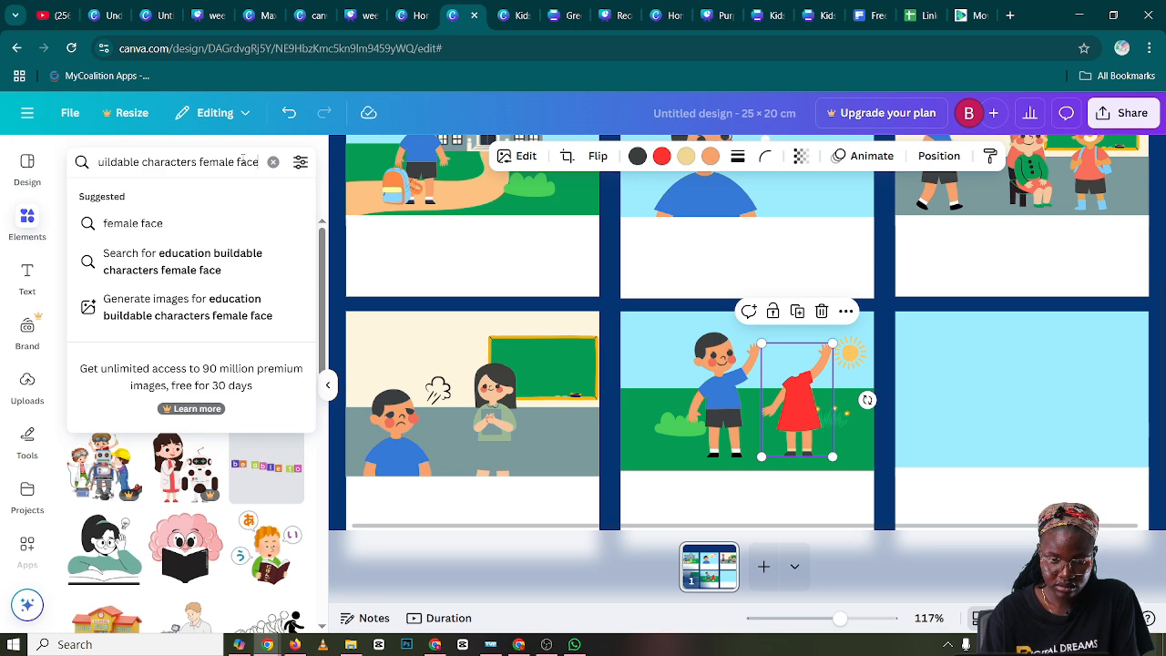
key("Return")
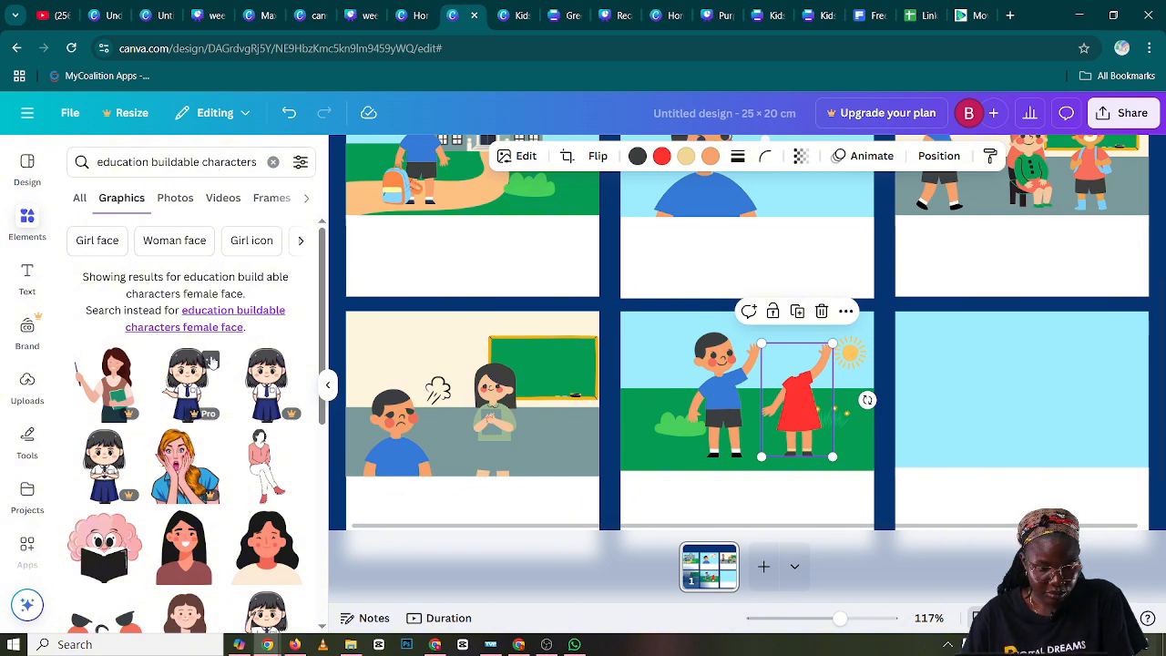
scroll(211, 364, "down", 3)
scroll(211, 371, "down", 5)
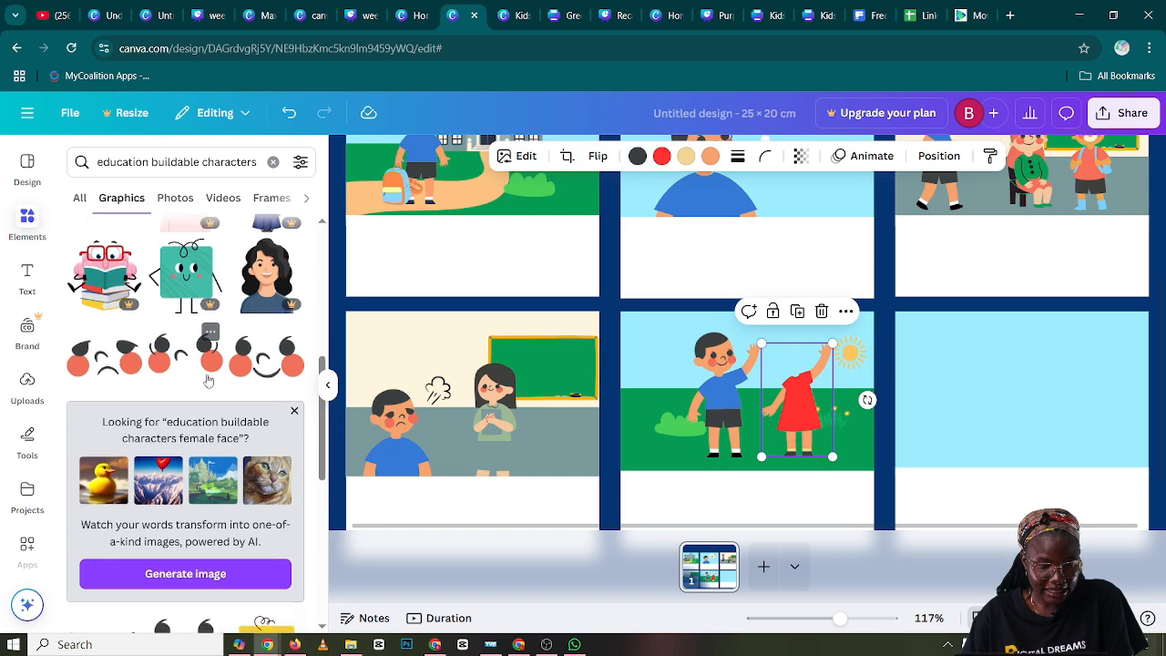
scroll(207, 387, "down", 8)
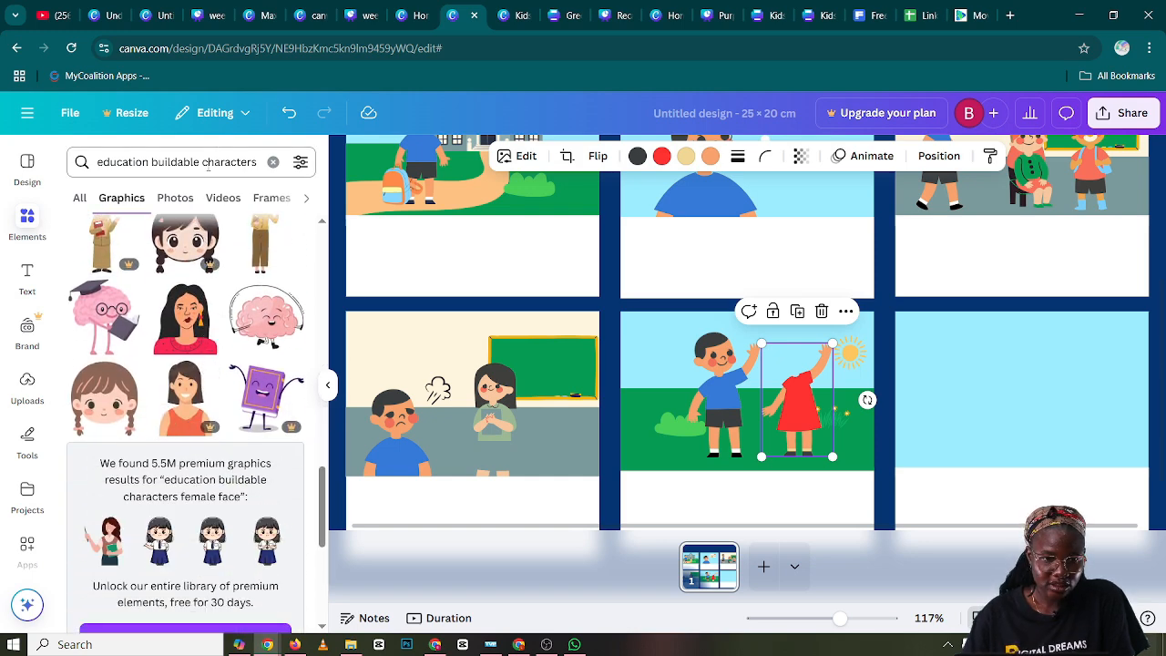
Search the graphics for "education buildable characters female head" and add the faceless head with wavy dark hair
left_click(254, 161)
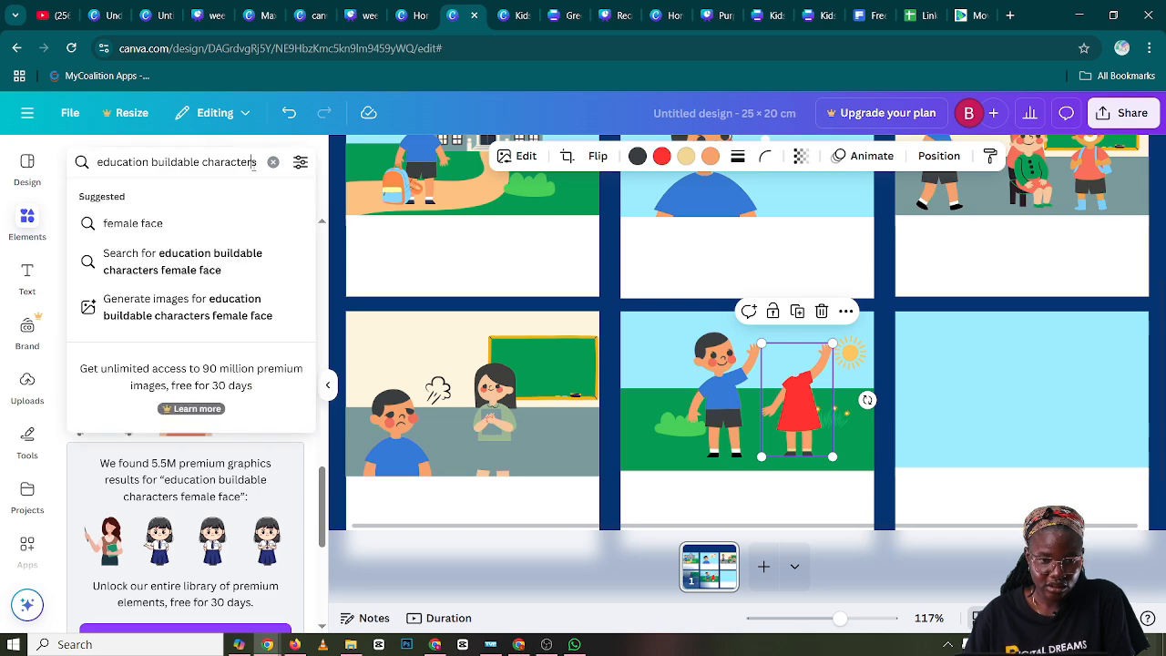
key("Right")
key("Right")
key("Right")
key("Right")
key("Right")
key("Right")
key("Right")
key("Right")
key("Right")
key("Right")
key("Right")
key("Right")
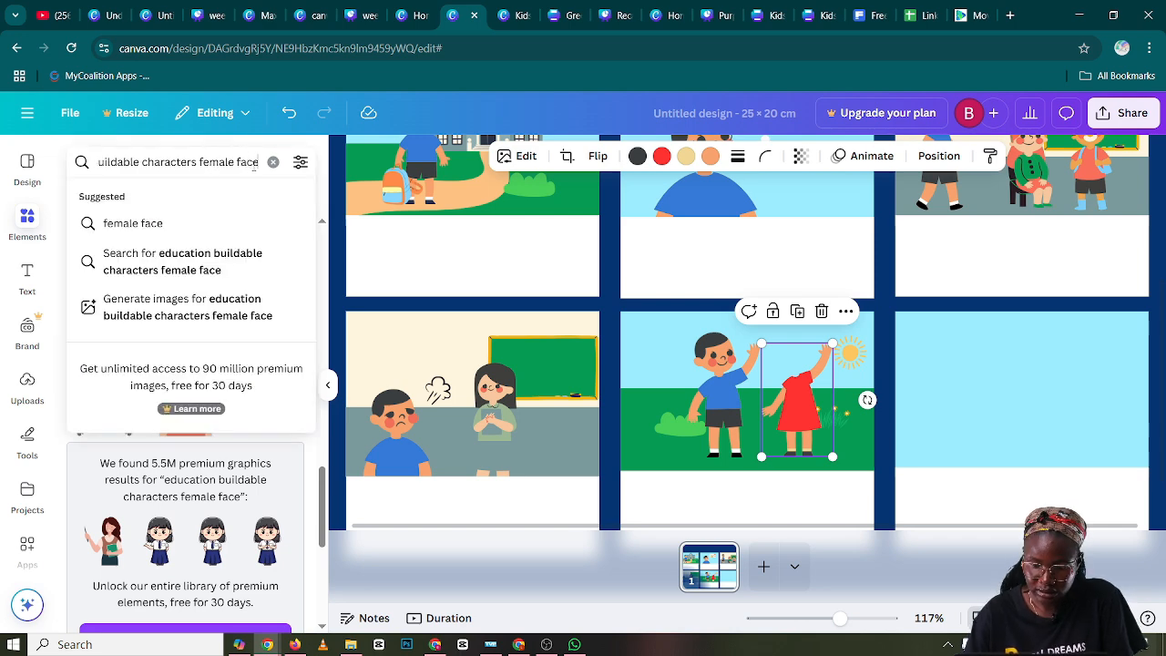
key("BackSpace")
key("BackSpace")
key("BackSpace")
key("BackSpace")
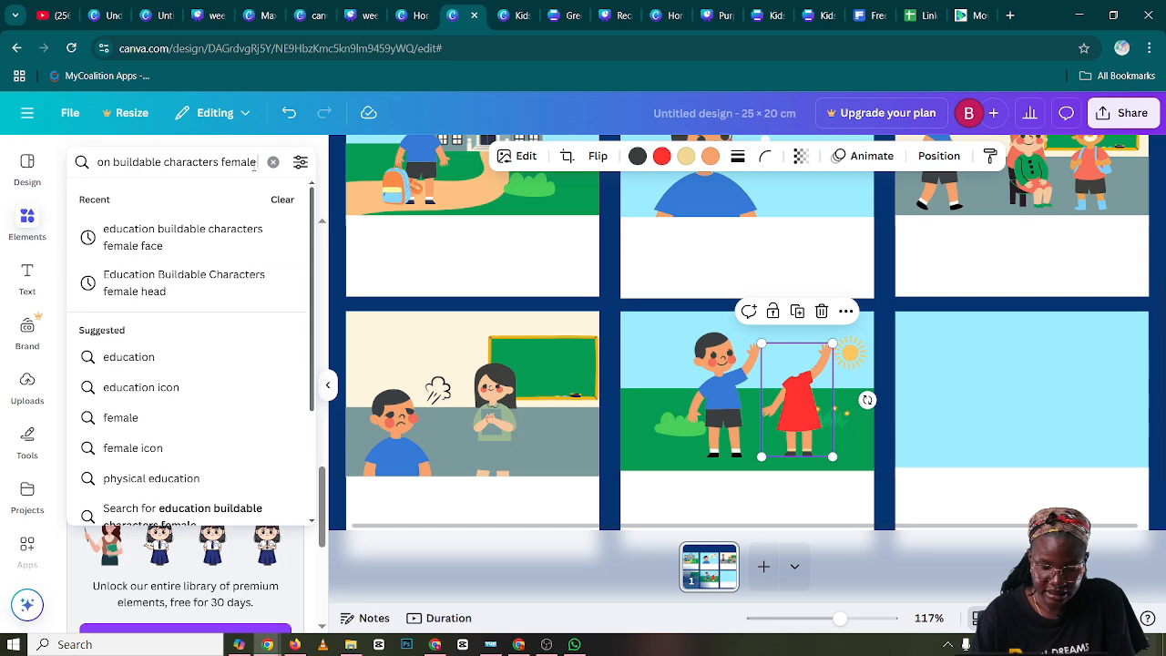
type("head")
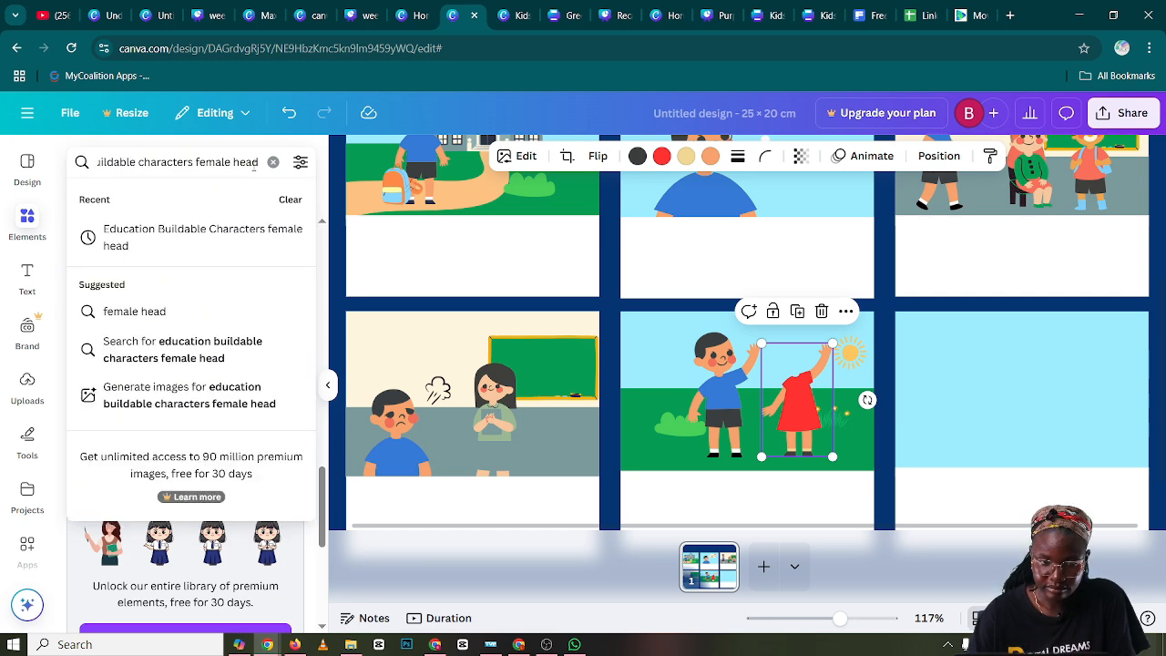
key("Return")
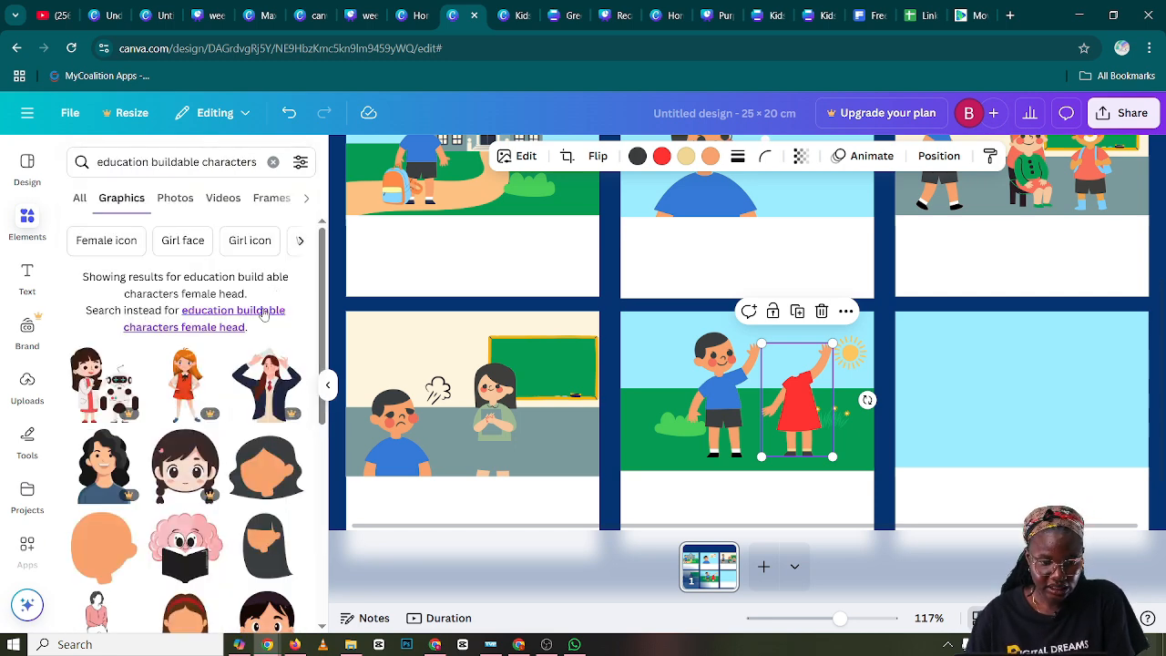
scroll(246, 357, "down", 1)
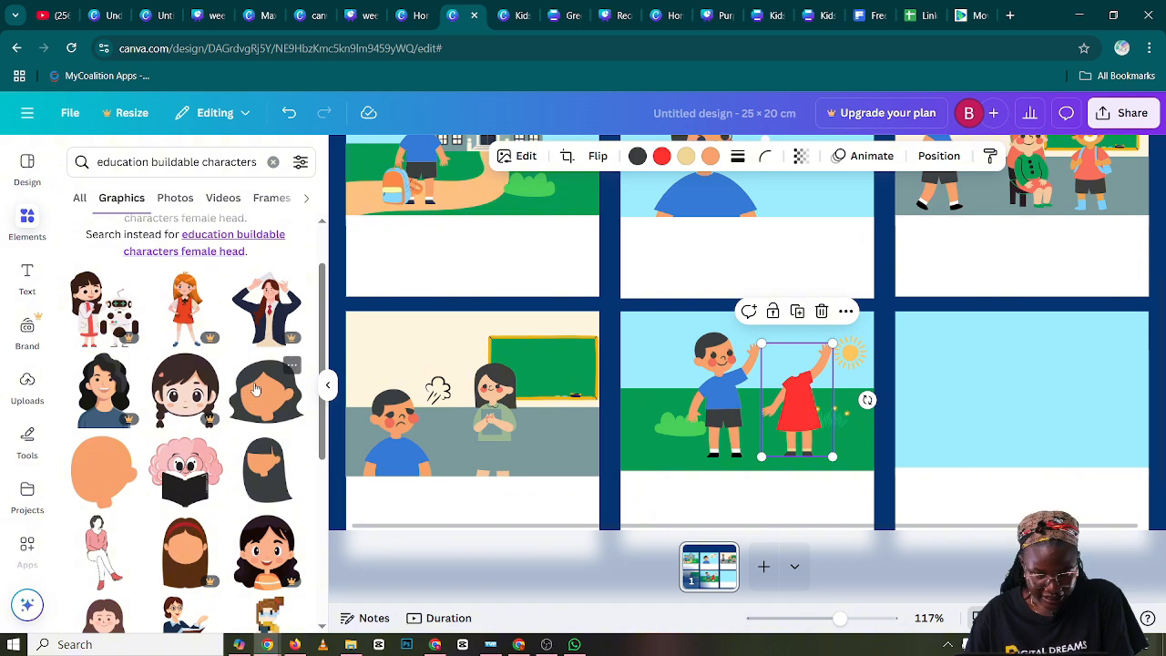
left_click(257, 390)
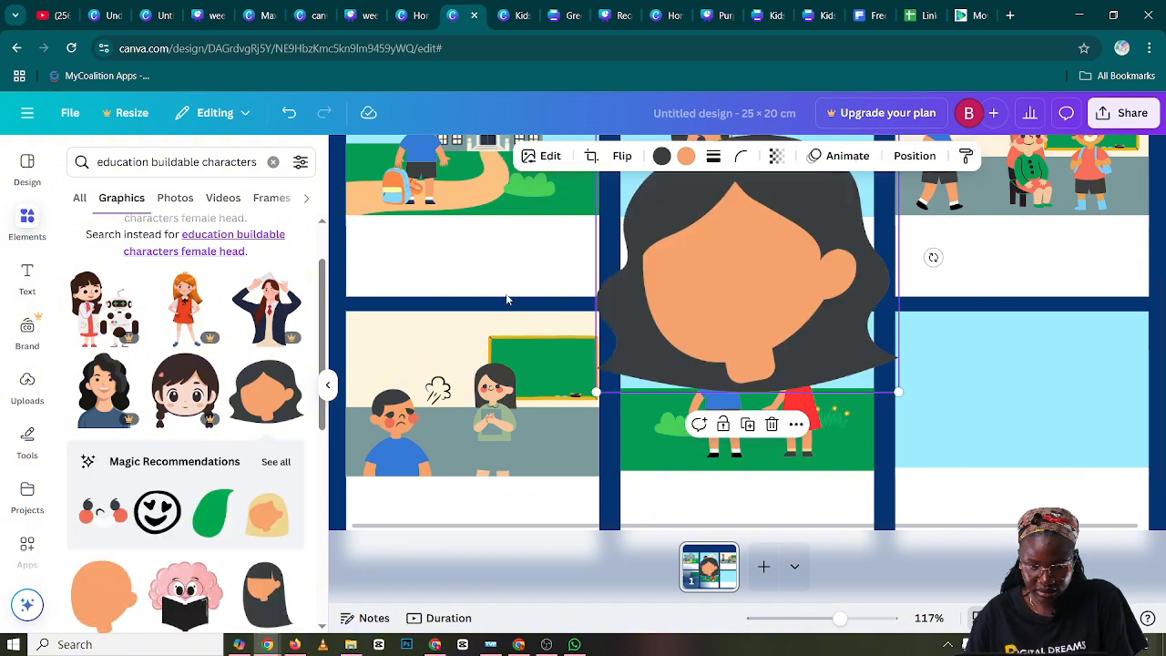
Shrink the wavy-haired head and place it on the neck of the waving girl body in panel five
left_click_drag(812, 221, 787, 263)
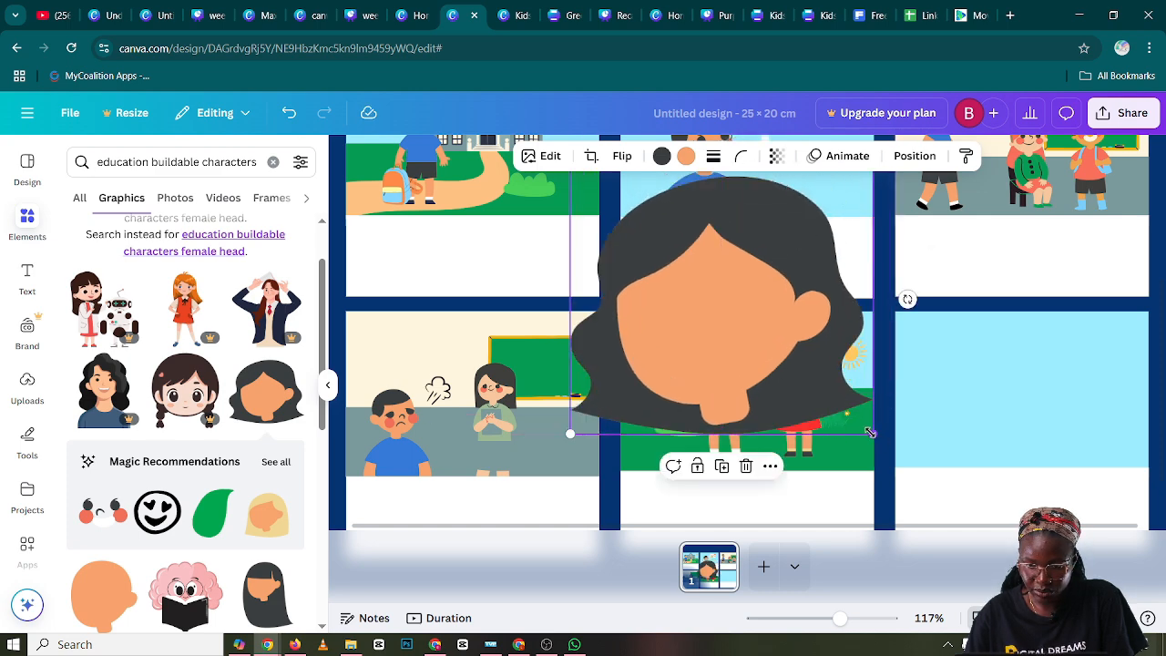
left_click_drag(876, 432, 725, 302)
left_click_drag(642, 260, 658, 331)
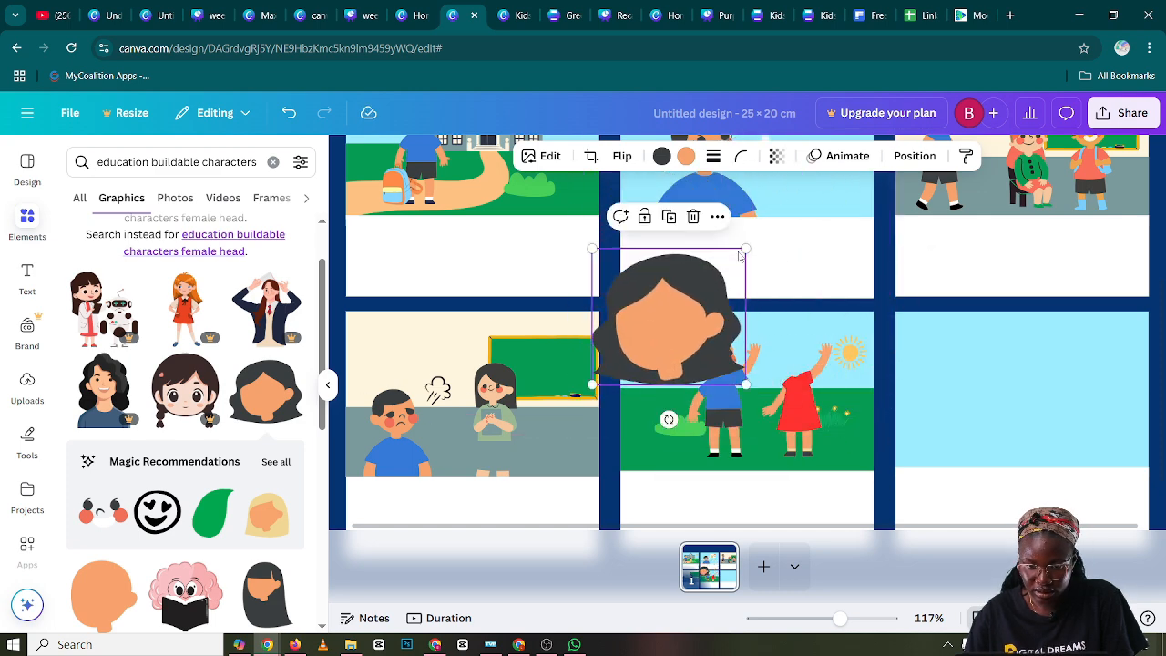
left_click_drag(740, 241, 783, 361)
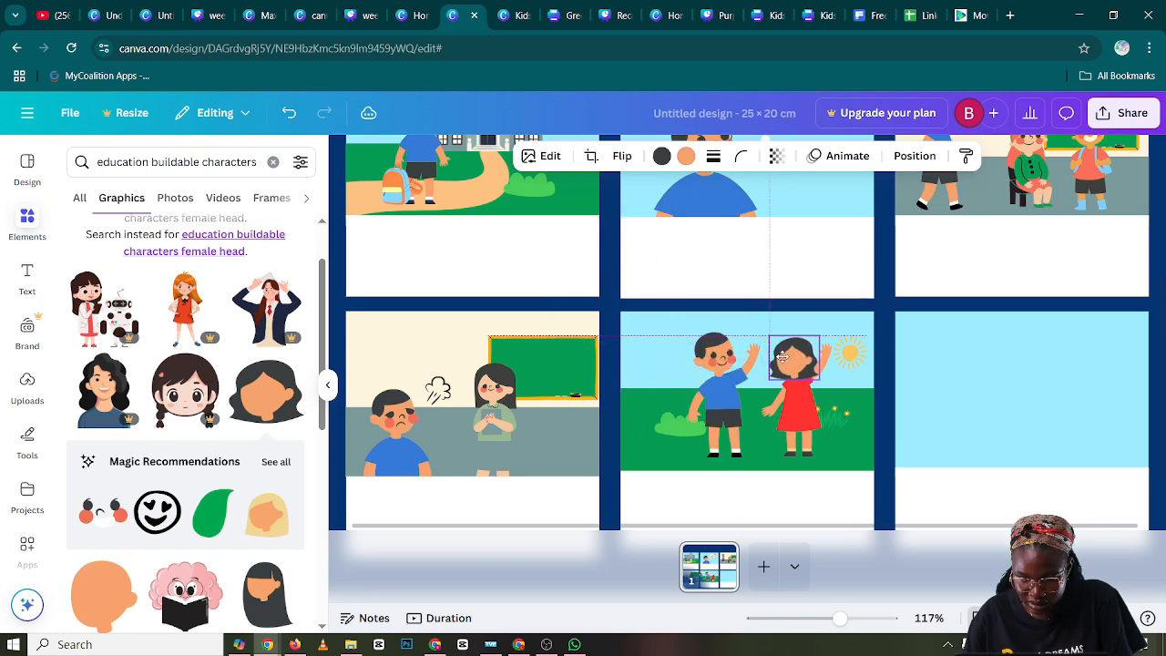
Send the girl's head in panel five one layer backward
right_click(783, 362)
mouse_move(807, 369)
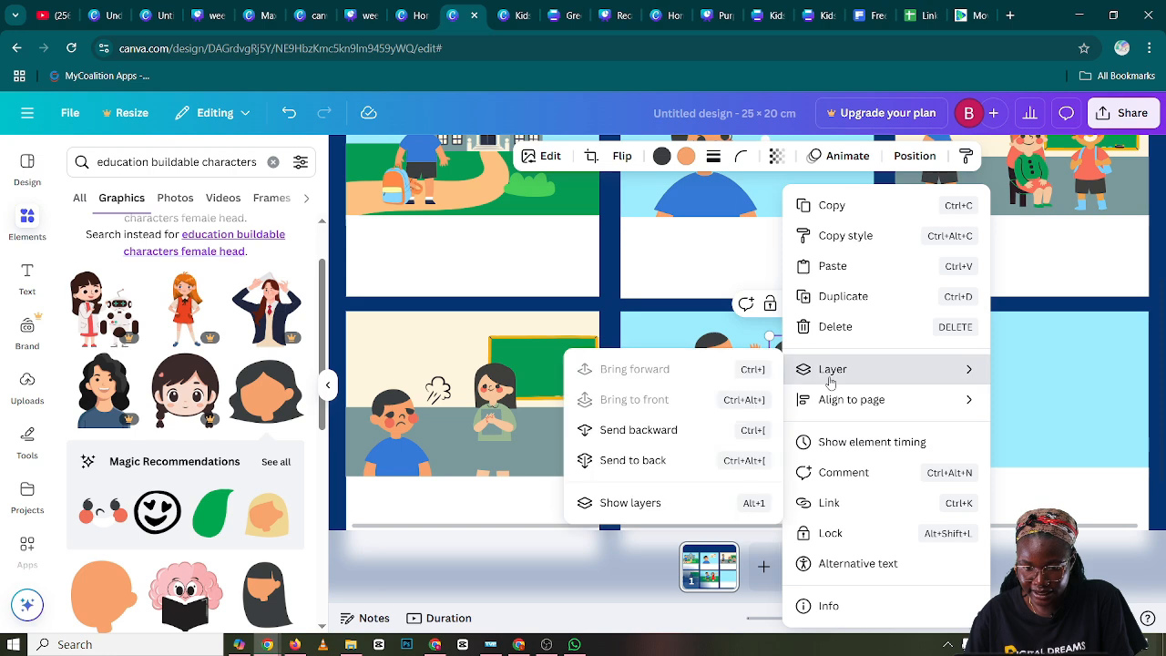
left_click(692, 428)
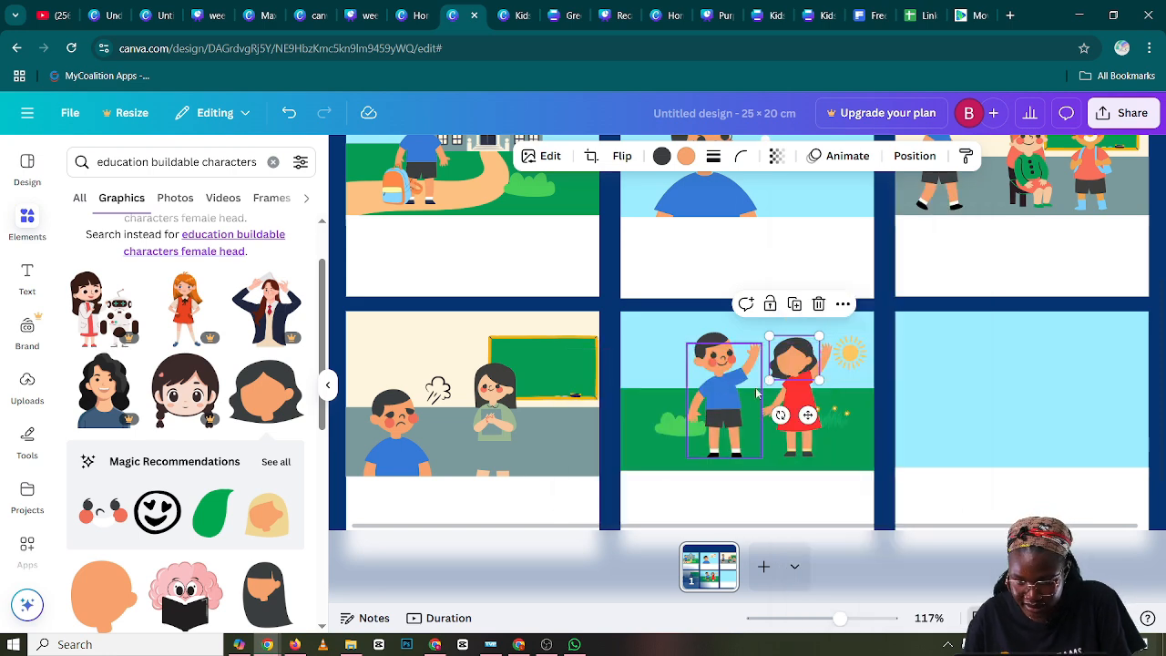
left_click(931, 390)
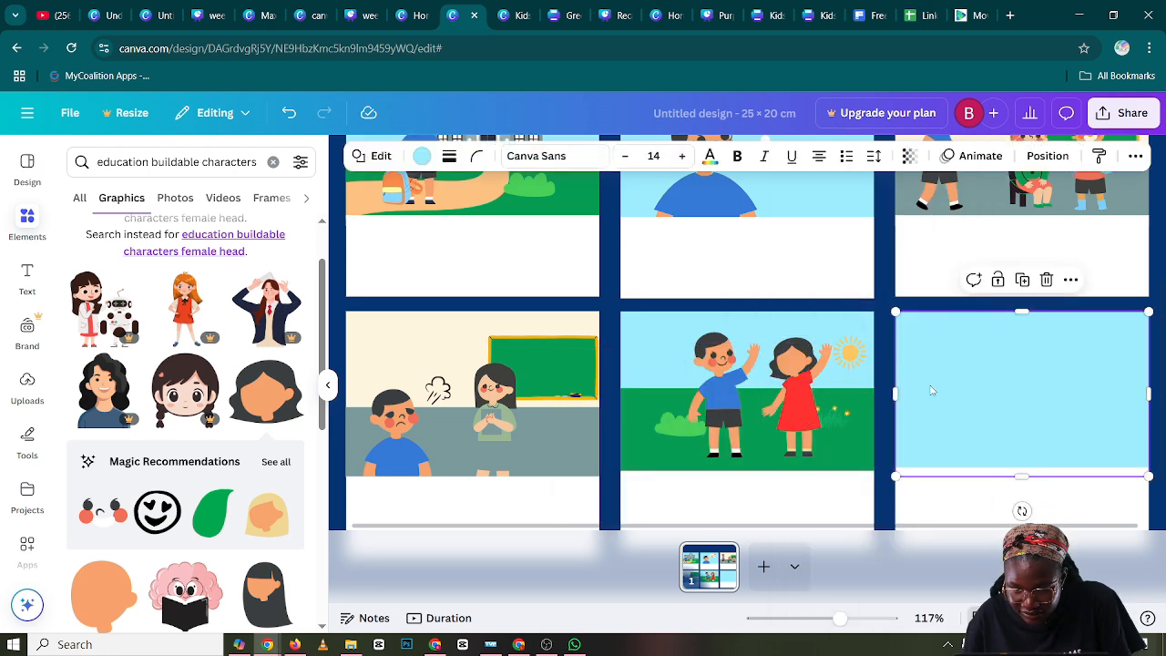
left_click(789, 356)
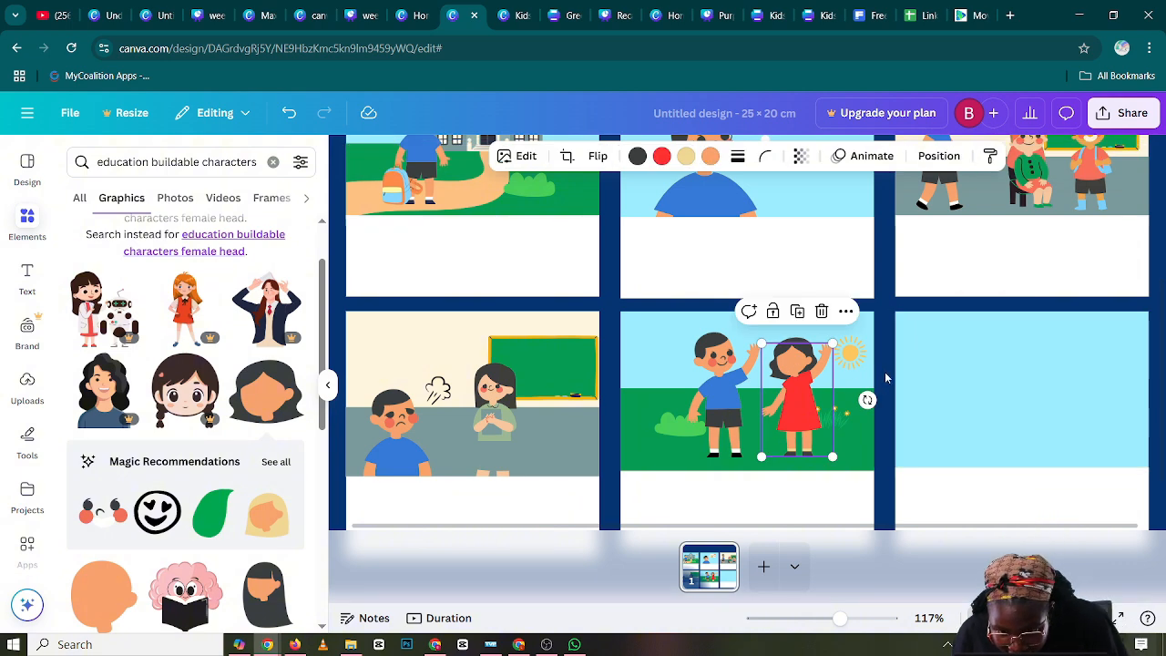
left_click(885, 372)
left_click(787, 352)
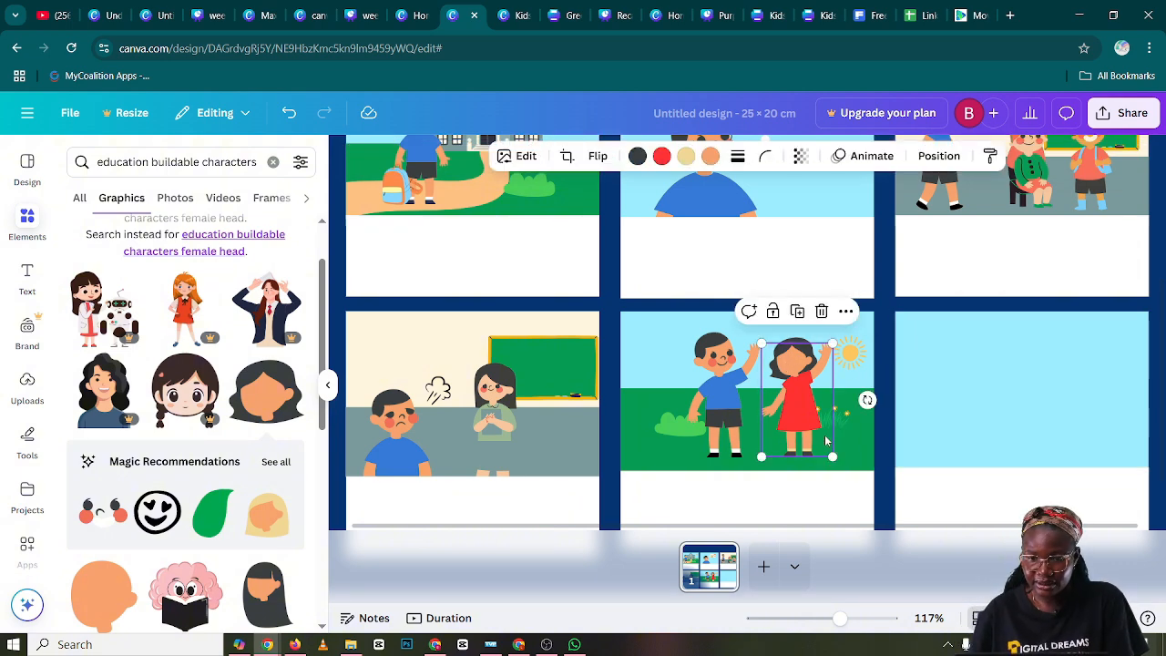
Tilt the waving girl's head in panel five slightly counterclockwise, keeping her body at its original angle
left_click_drag(868, 399, 868, 403)
key("ctrl+z")
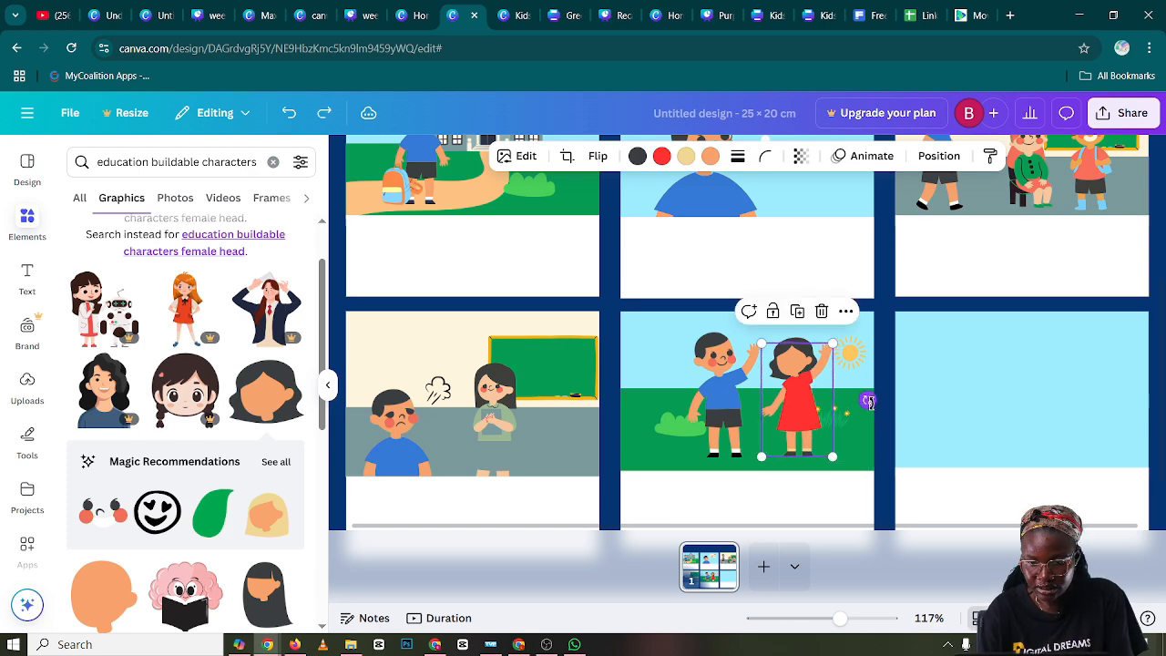
left_click(798, 360)
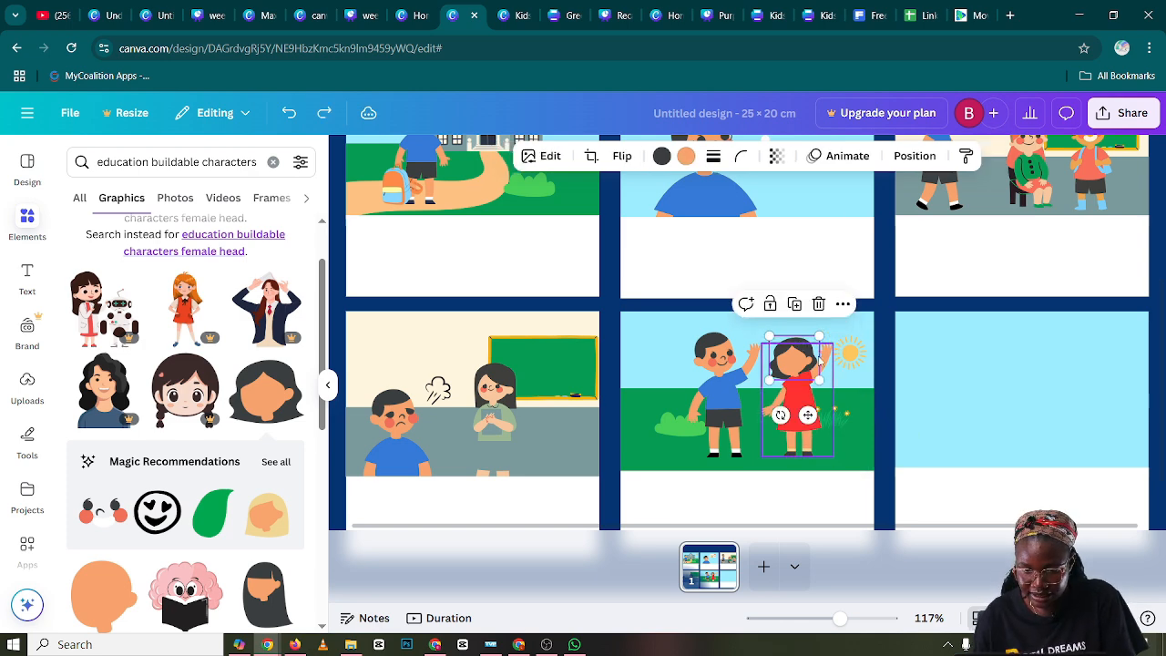
left_click_drag(781, 415, 787, 416)
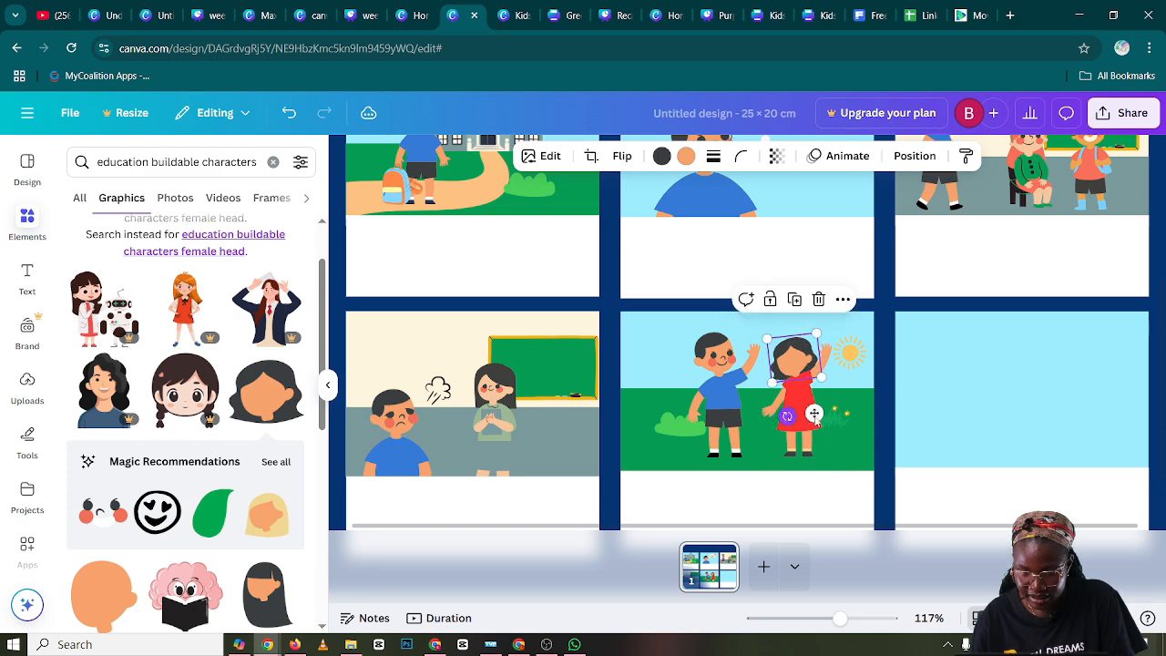
left_click(954, 381)
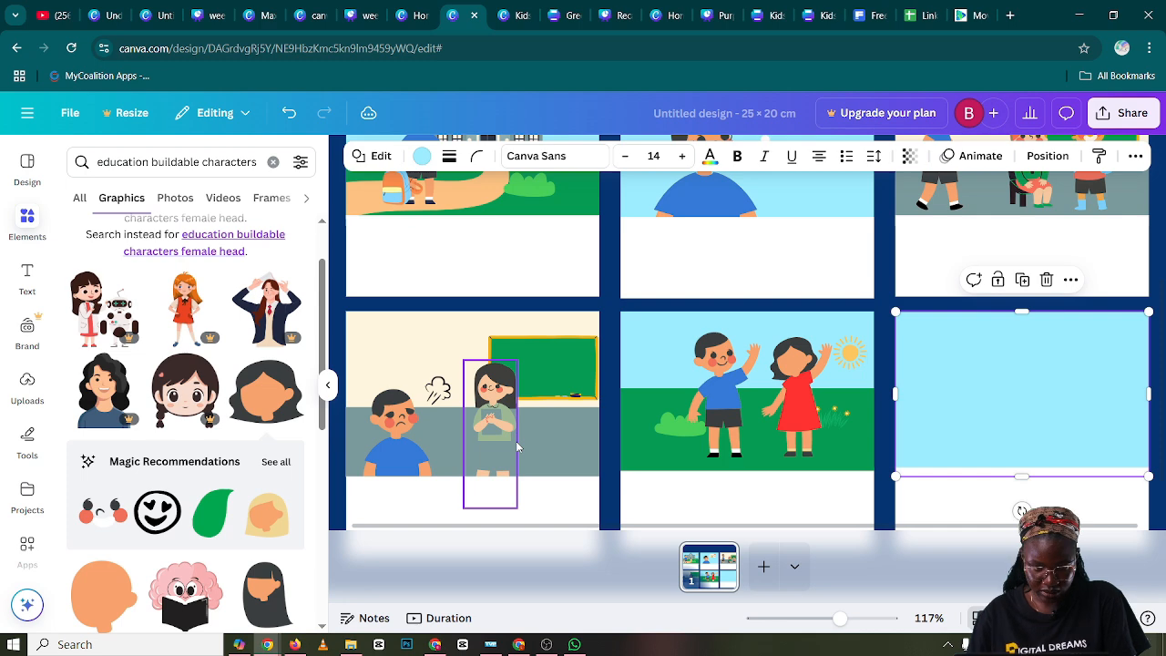
Duplicate the boy's smiling face in panel five, flip the copy horizontally and place it on the girl's head
left_click(718, 364)
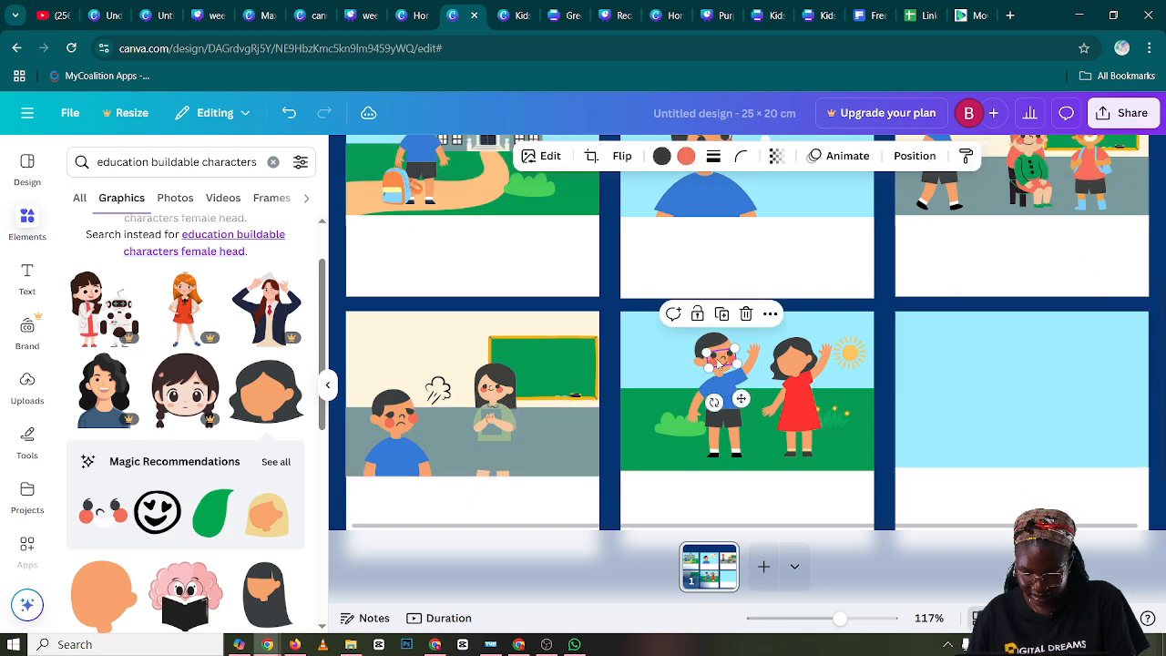
left_click_drag(723, 362, 731, 374)
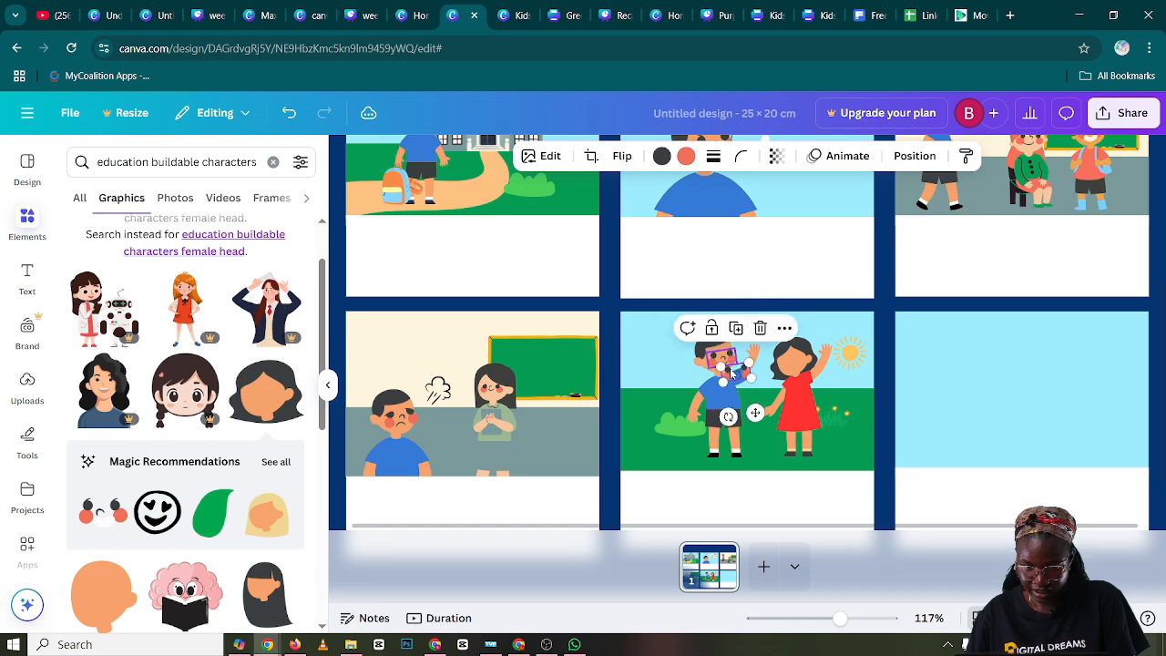
left_click(622, 156)
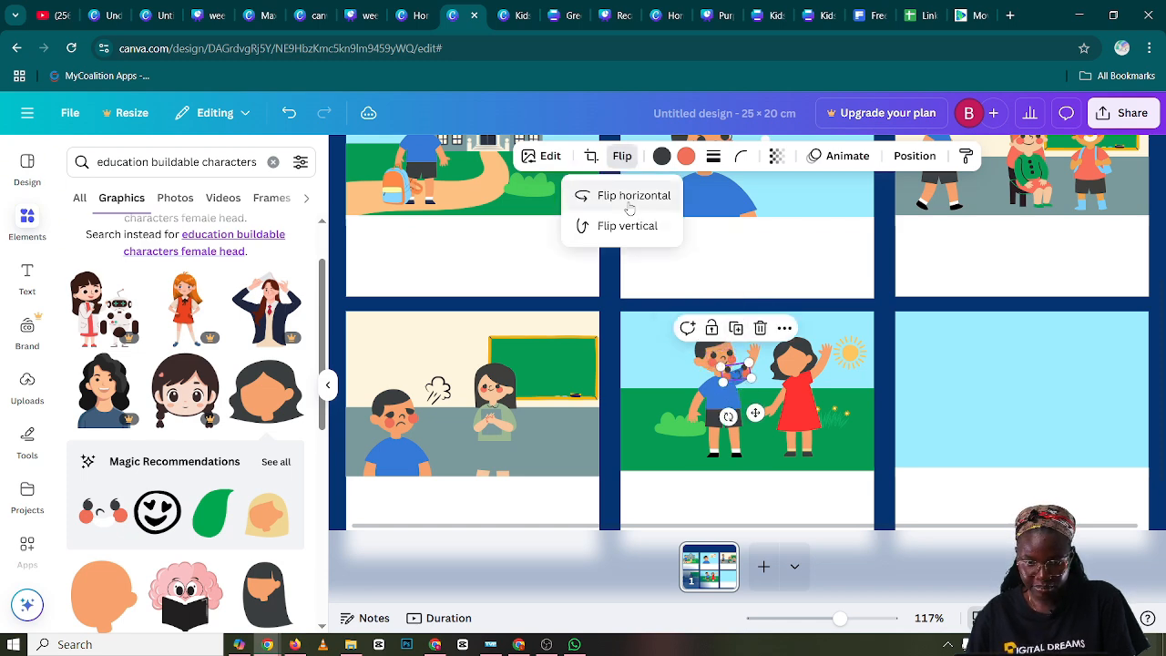
left_click_drag(754, 413, 814, 395)
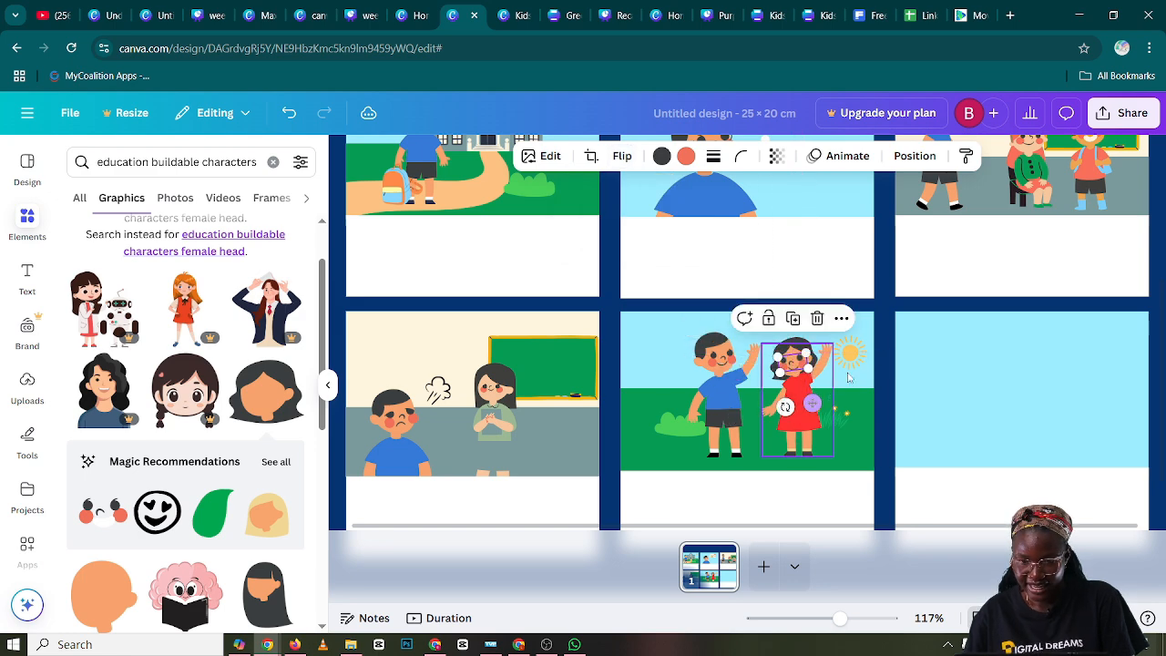
left_click(962, 346)
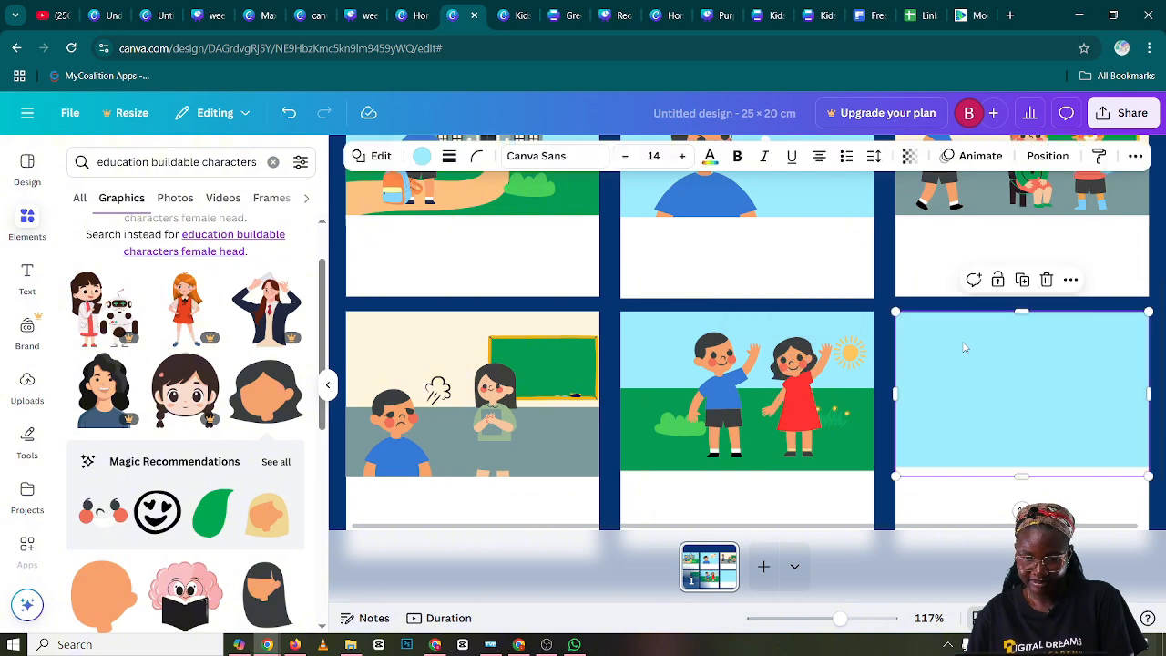
Rotate the girl's face in panel five slightly to match the tilt of her head
left_click(801, 369)
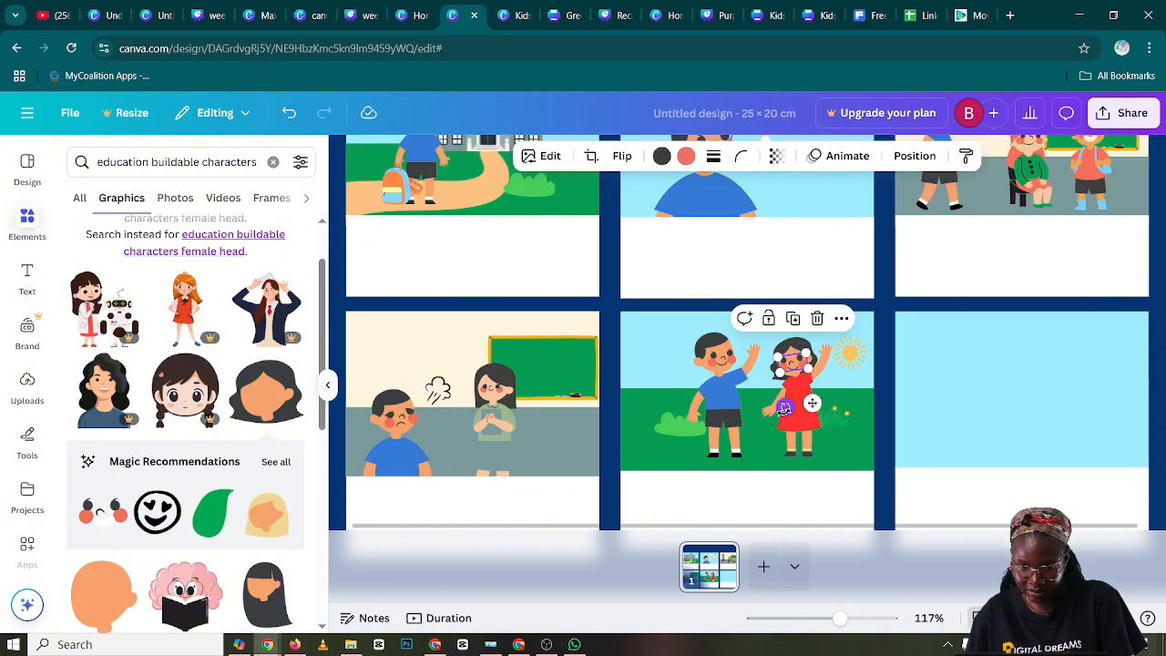
left_click_drag(784, 407, 791, 408)
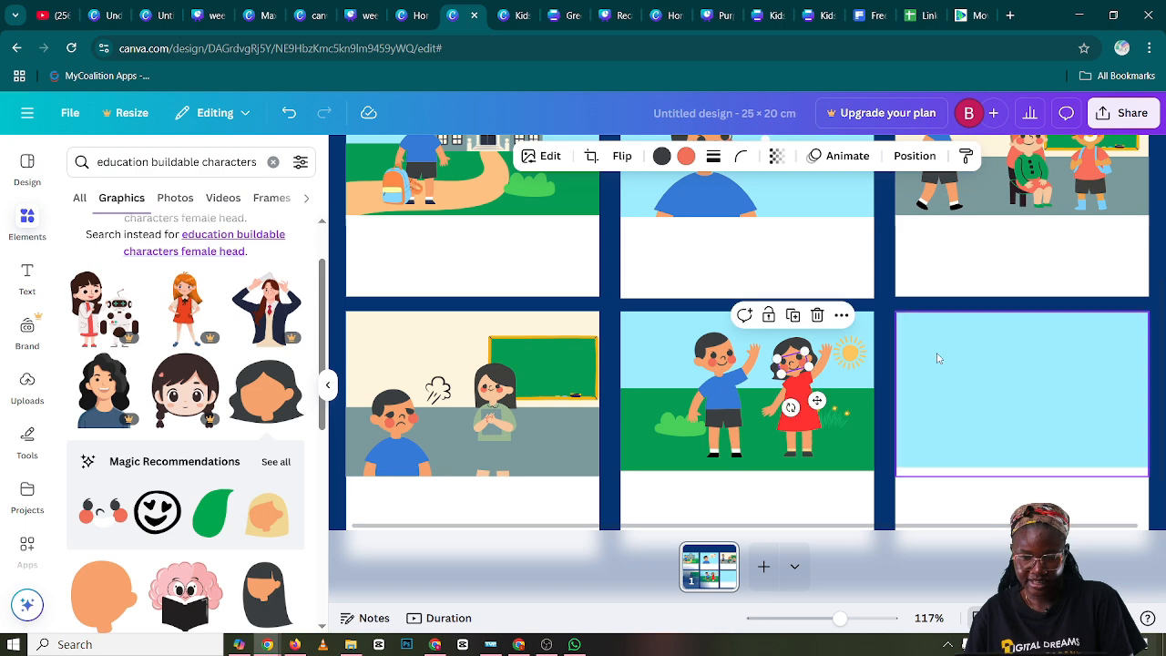
left_click(939, 358)
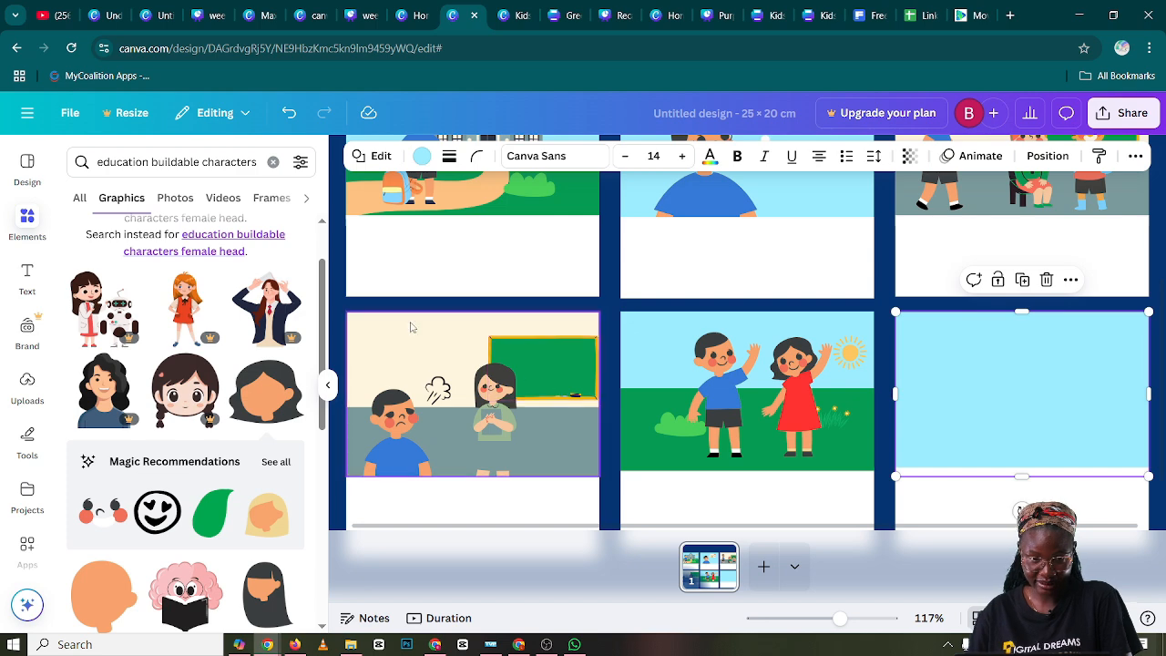
Duplicate panel one's scenery (sky, school, sun, flowers, bush, path and grass) and place the copy over the blue background of panel six
scroll(450, 321, "up", 2)
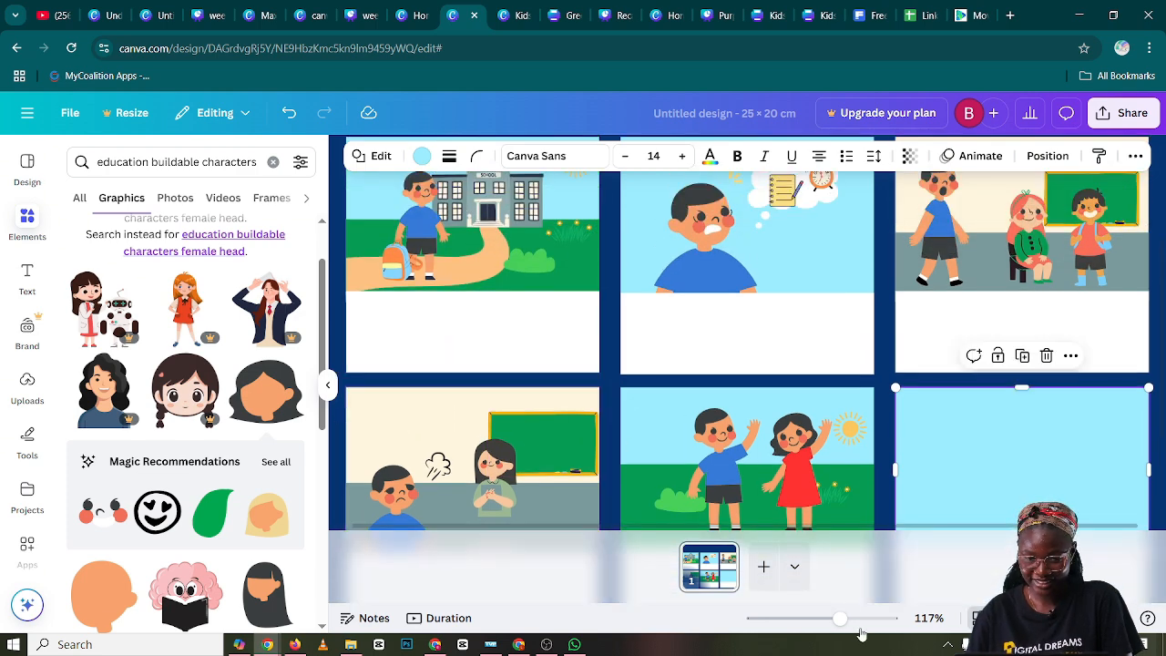
left_click_drag(839, 618, 825, 620)
scroll(819, 438, "down", 1)
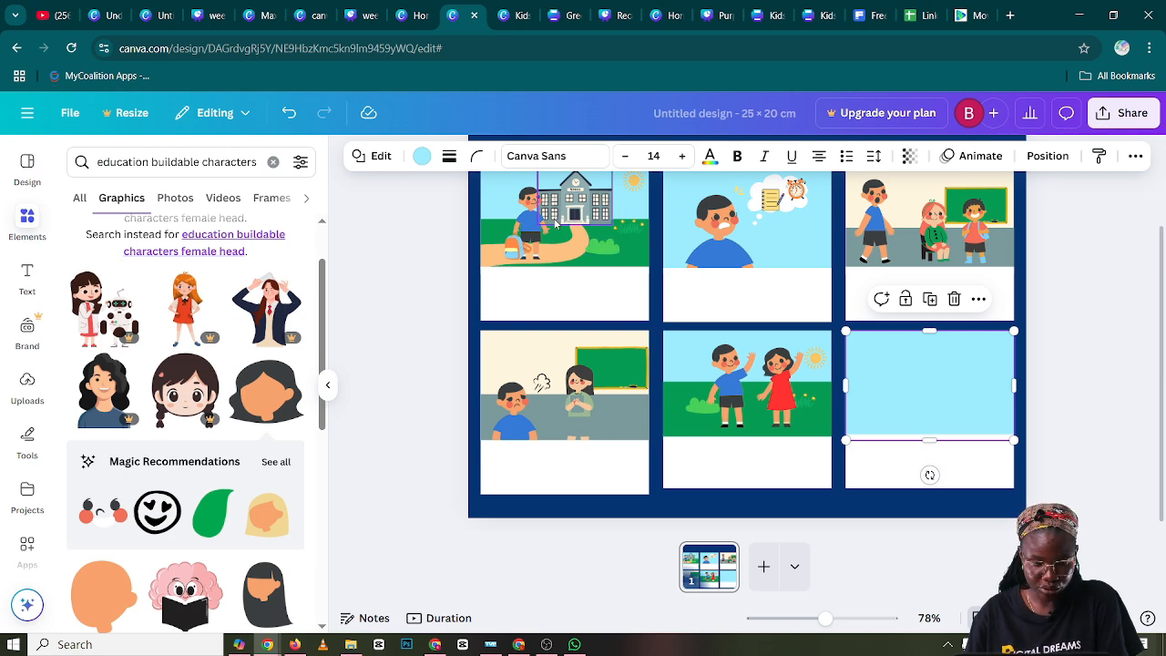
left_click(507, 190)
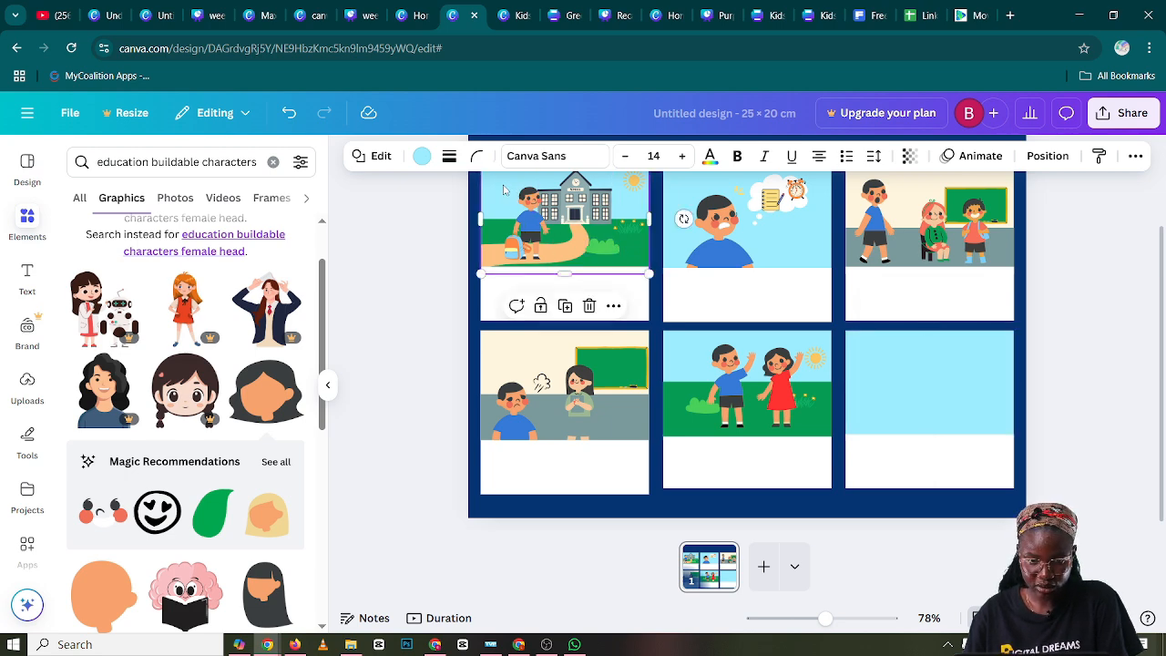
left_click(591, 208, "shift")
left_click(634, 191, "shift")
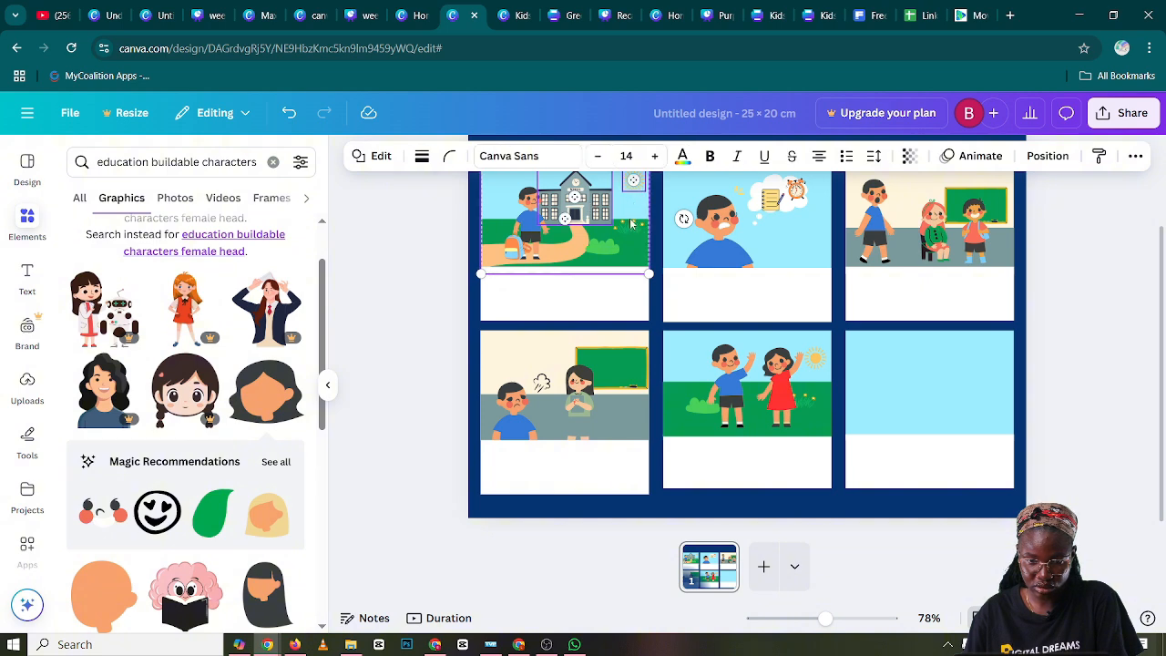
left_click(633, 227, "shift")
left_click(610, 247, "shift")
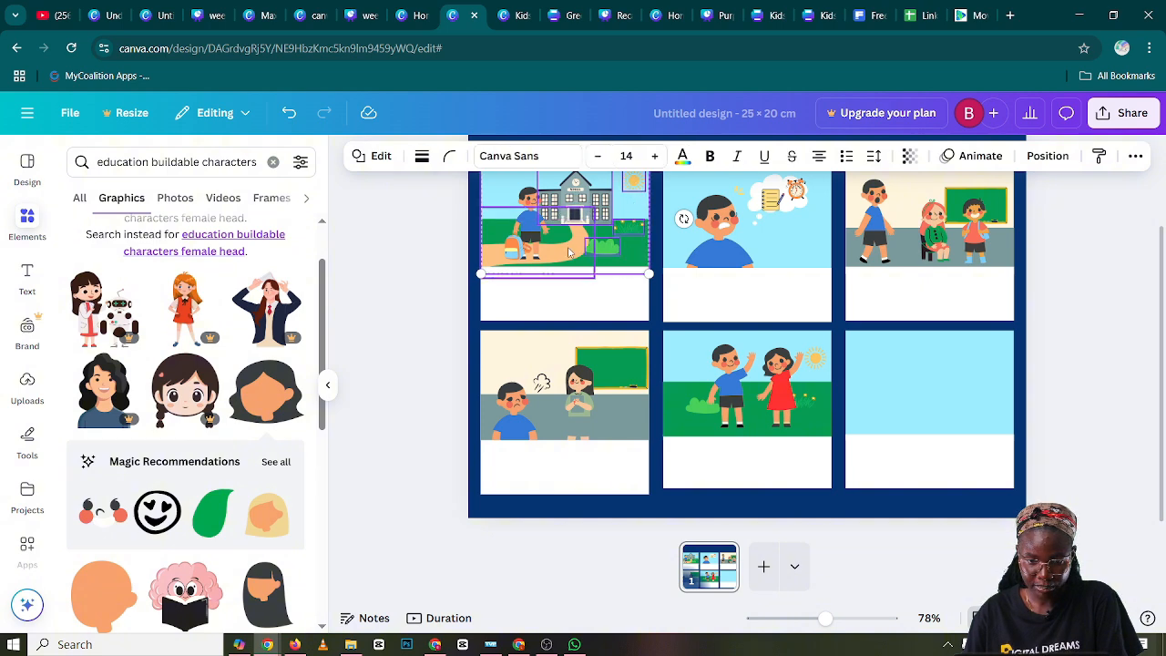
left_click(569, 250, "shift")
left_click(635, 259, "shift")
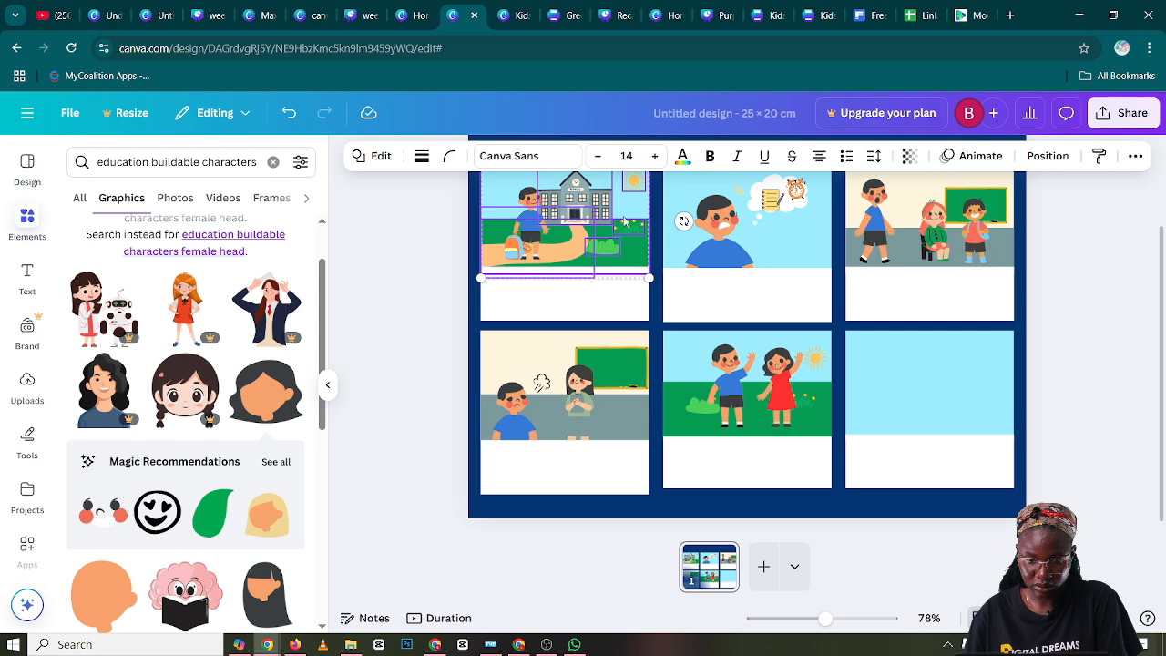
left_click(584, 319)
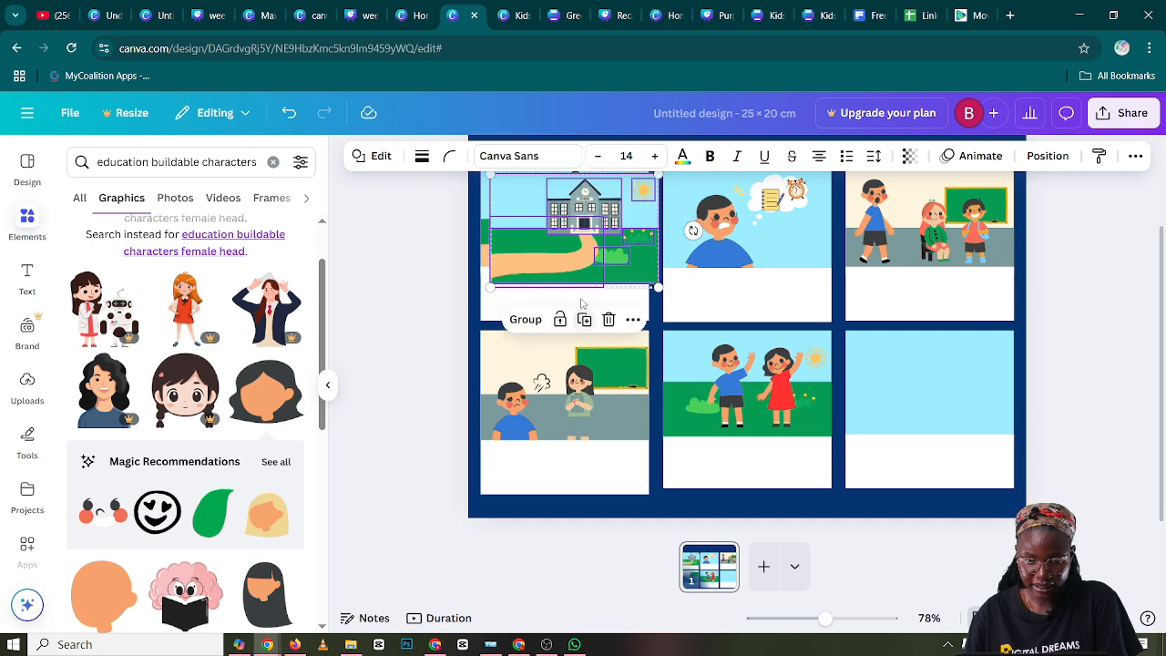
left_click_drag(598, 250, 951, 407)
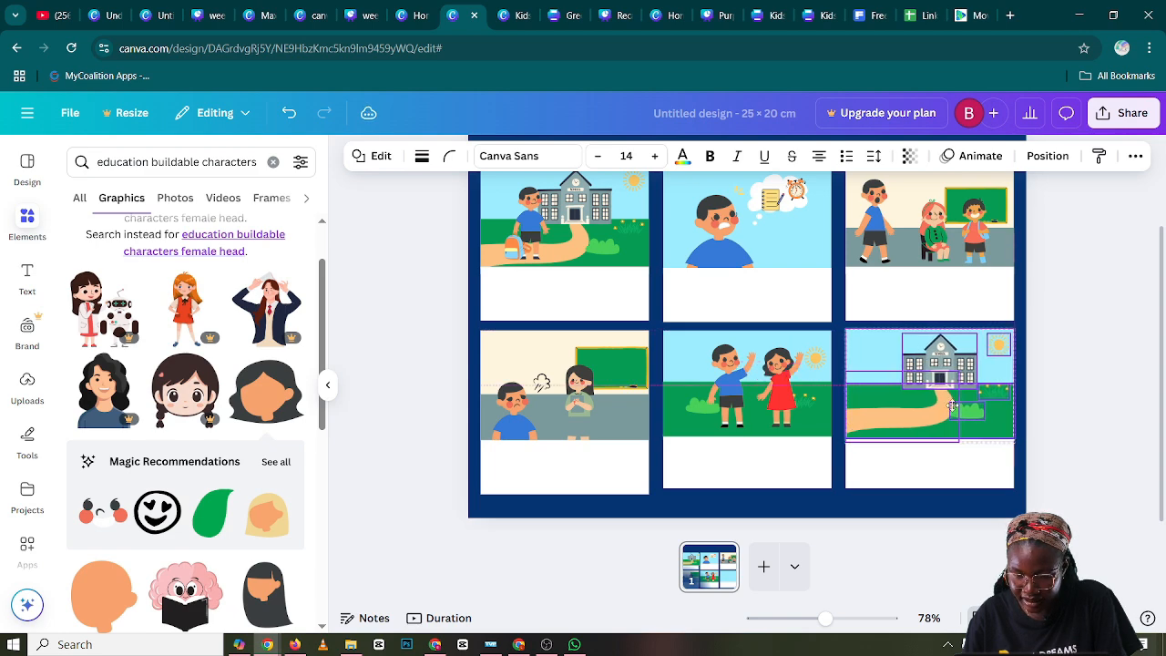
left_click(1096, 384)
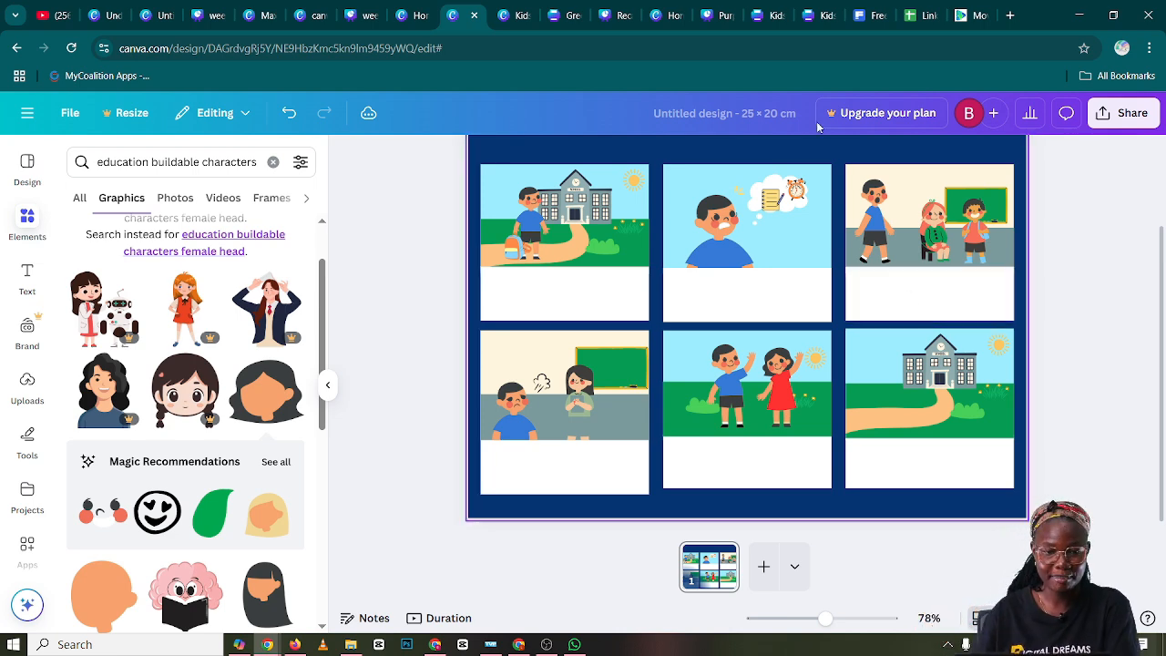
Search the graphics for "education buildable characters"
left_click(255, 162)
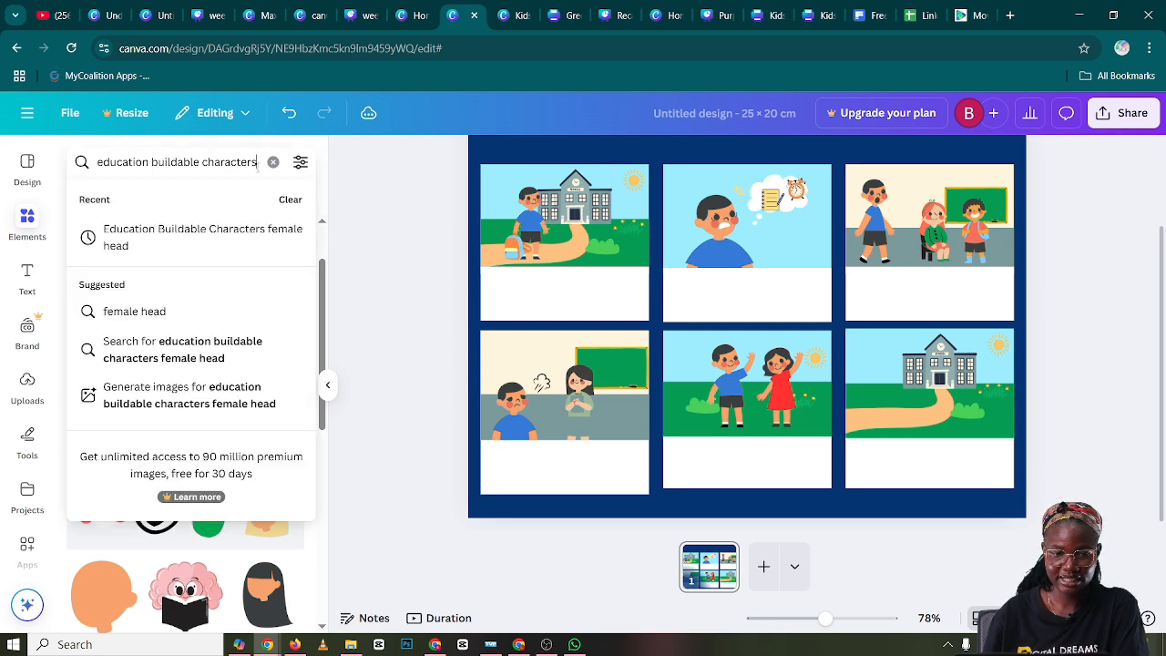
key("Right")
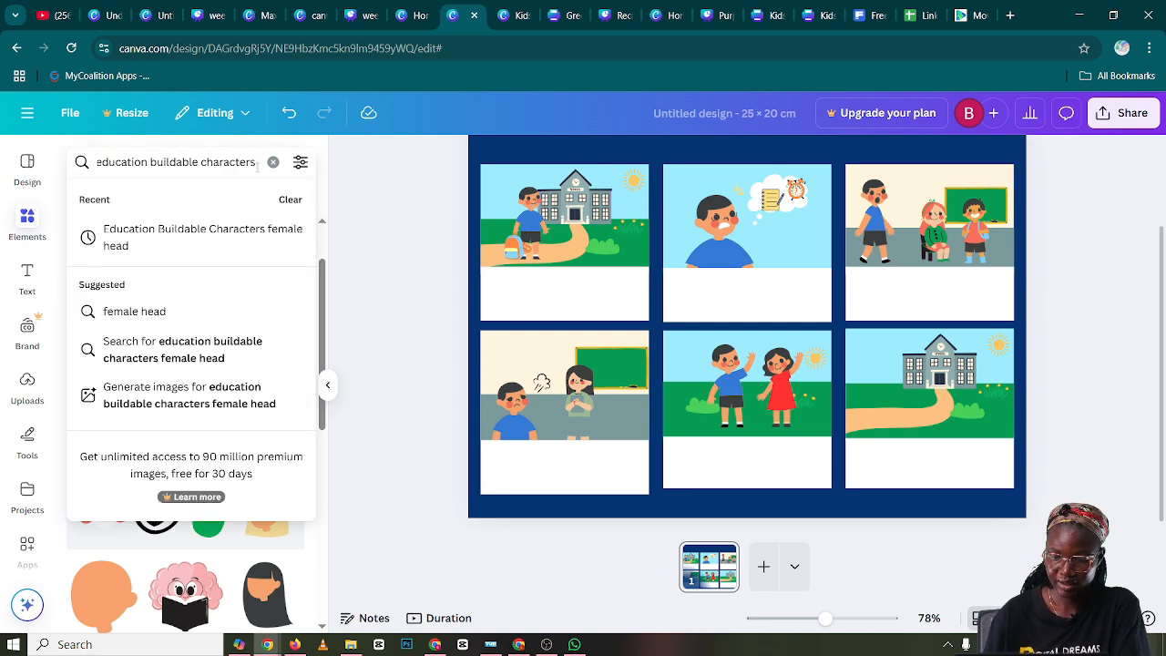
type("female head")
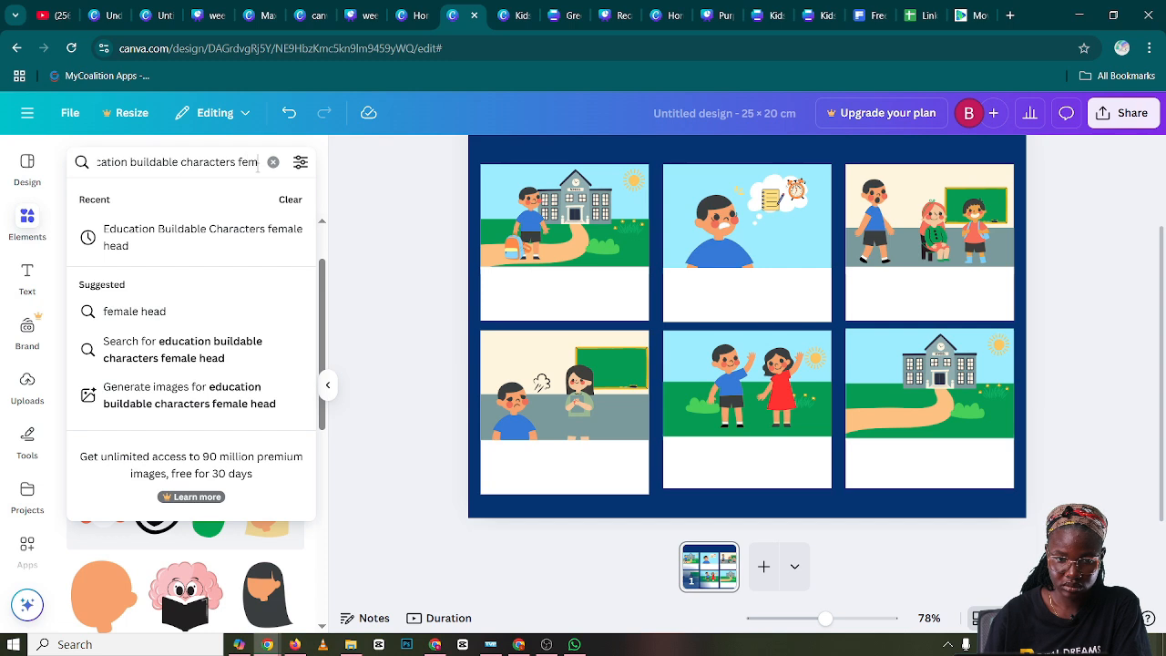
key("BackSpace")
key("BackSpace")
key("BackSpace")
key("BackSpace")
key("BackSpace")
key("BackSpace")
key("BackSpace")
key("BackSpace")
key("BackSpace")
key("BackSpace")
key("BackSpace")
key("BackSpace")
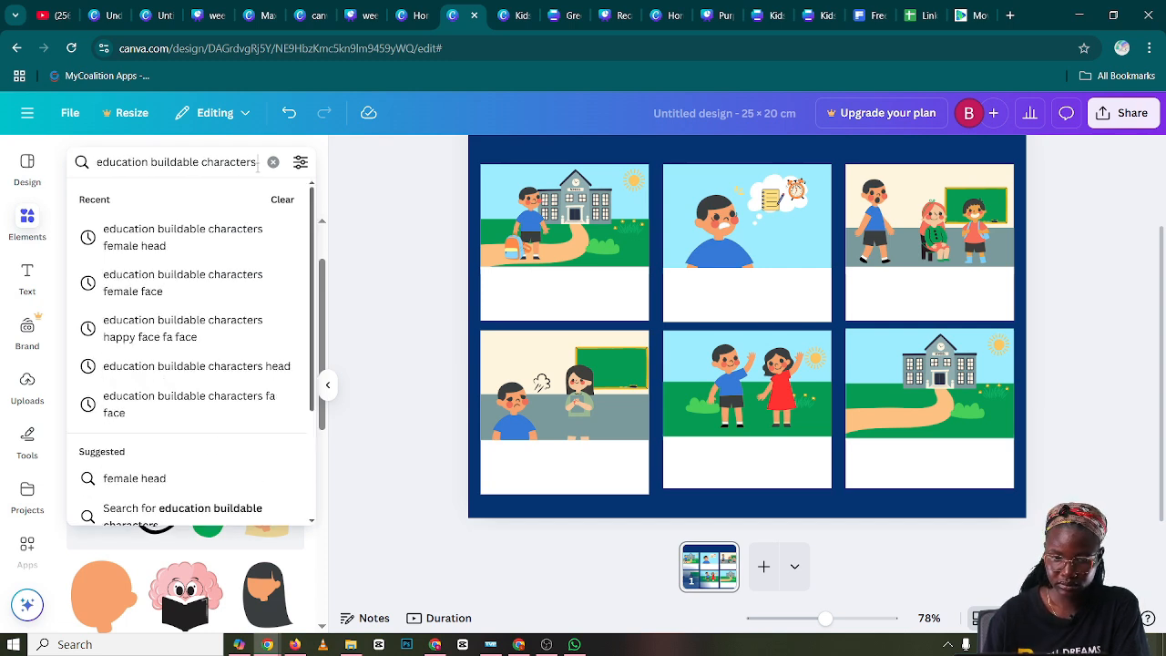
key("Return")
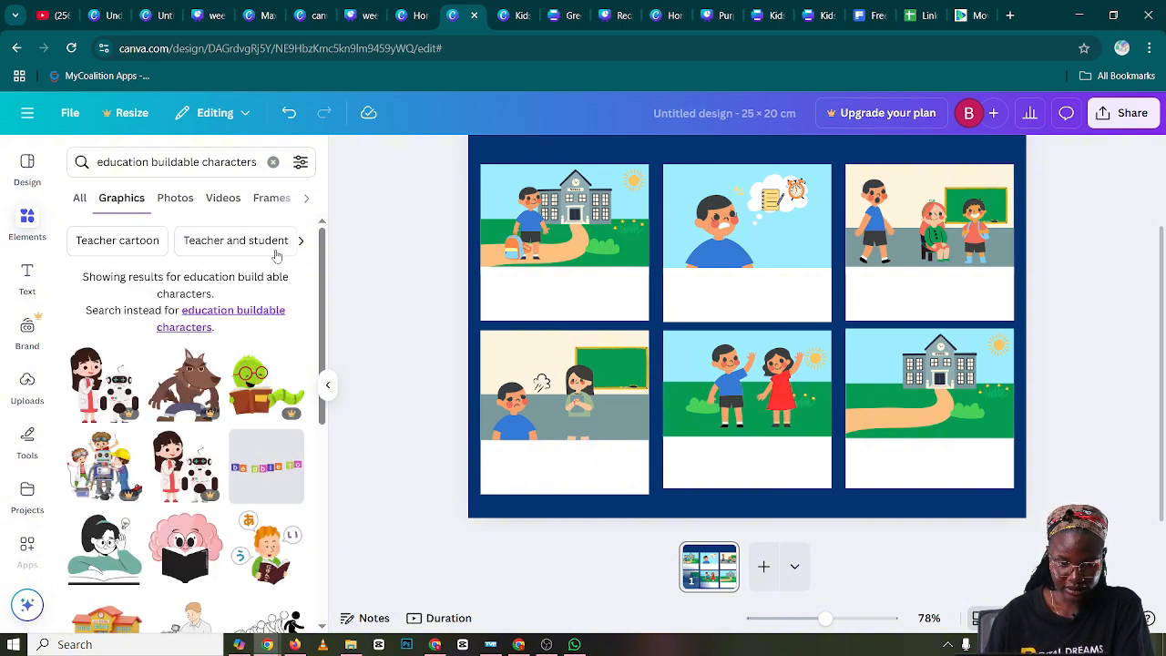
Add the headless jumping boy body with raised arms and shrink it beside the lower corner of panel two
scroll(192, 342, "down", 1)
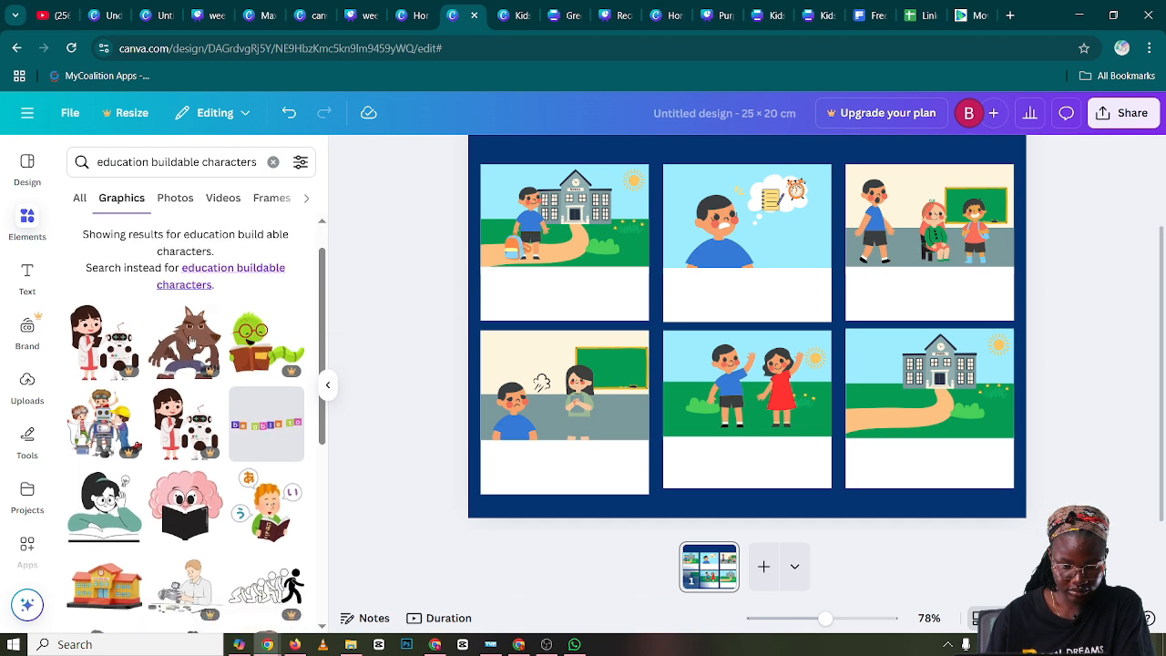
scroll(191, 342, "down", 8)
scroll(212, 345, "down", 3)
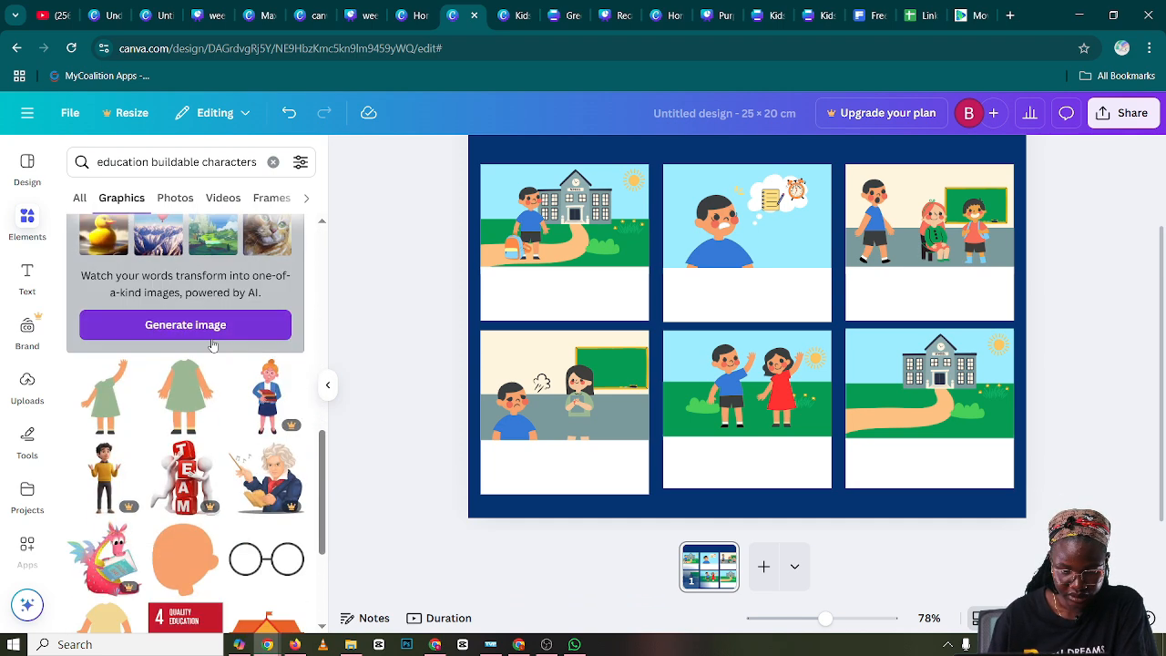
scroll(212, 345, "down", 5)
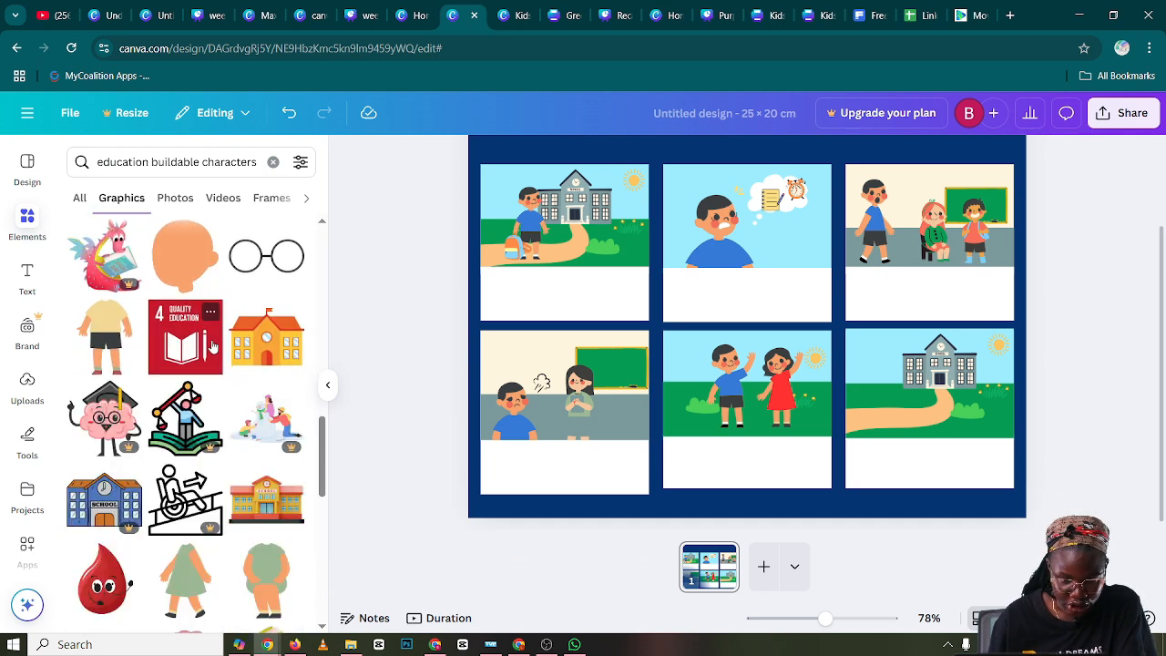
scroll(212, 344, "down", 10)
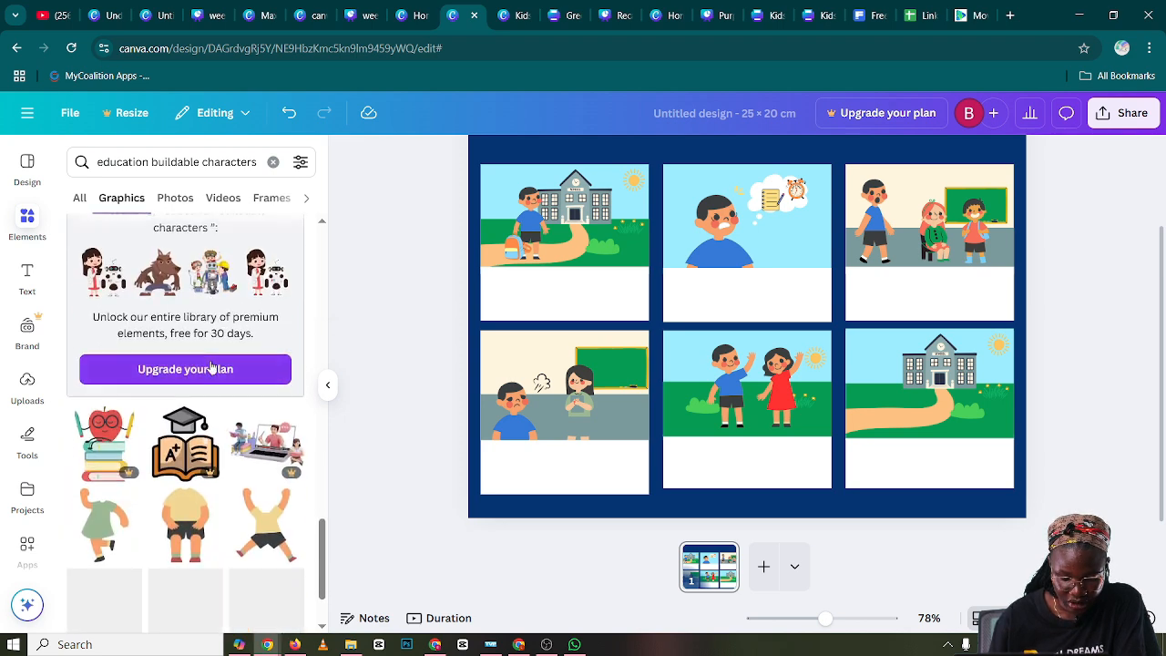
scroll(213, 367, "down", 4)
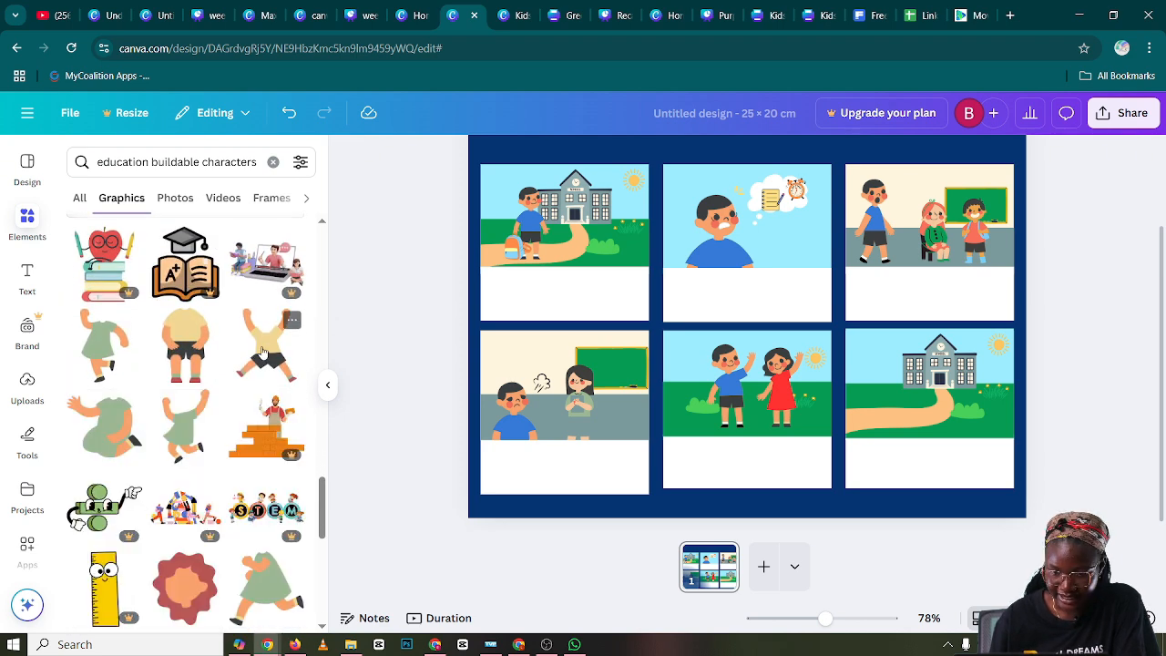
left_click(262, 351)
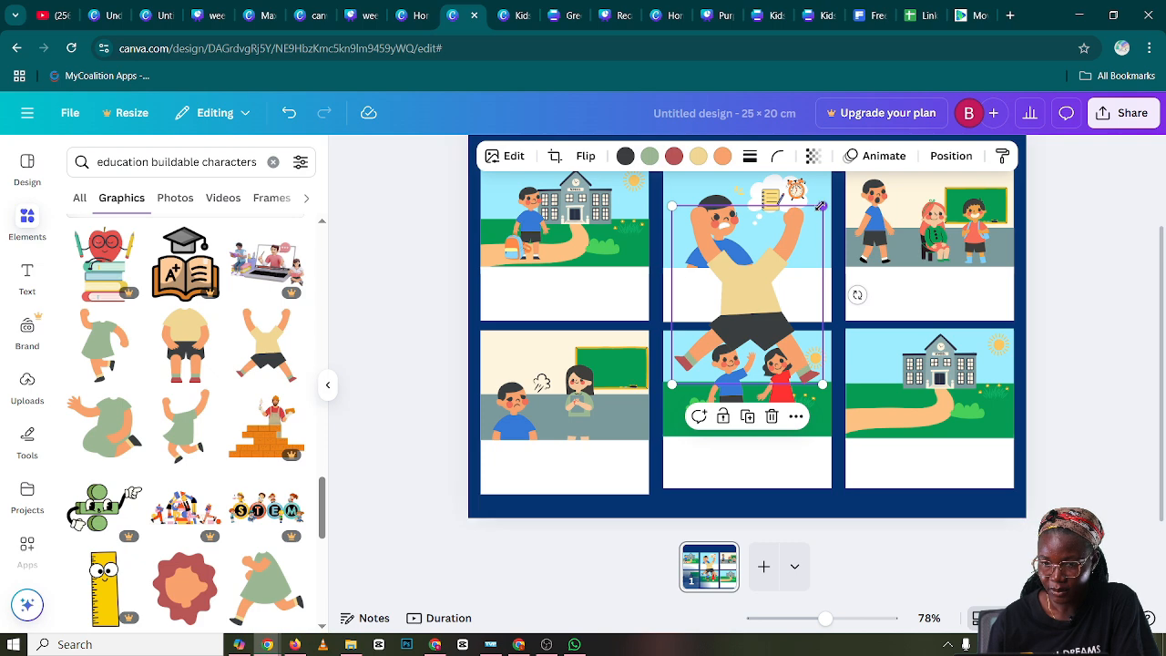
left_click_drag(822, 207, 733, 319)
left_click_drag(717, 360, 813, 290)
Move the path in panel six so it meets the school entrance and crop off the parts extending past the panel's edges
left_click_drag(959, 391, 902, 412)
left_click(935, 413)
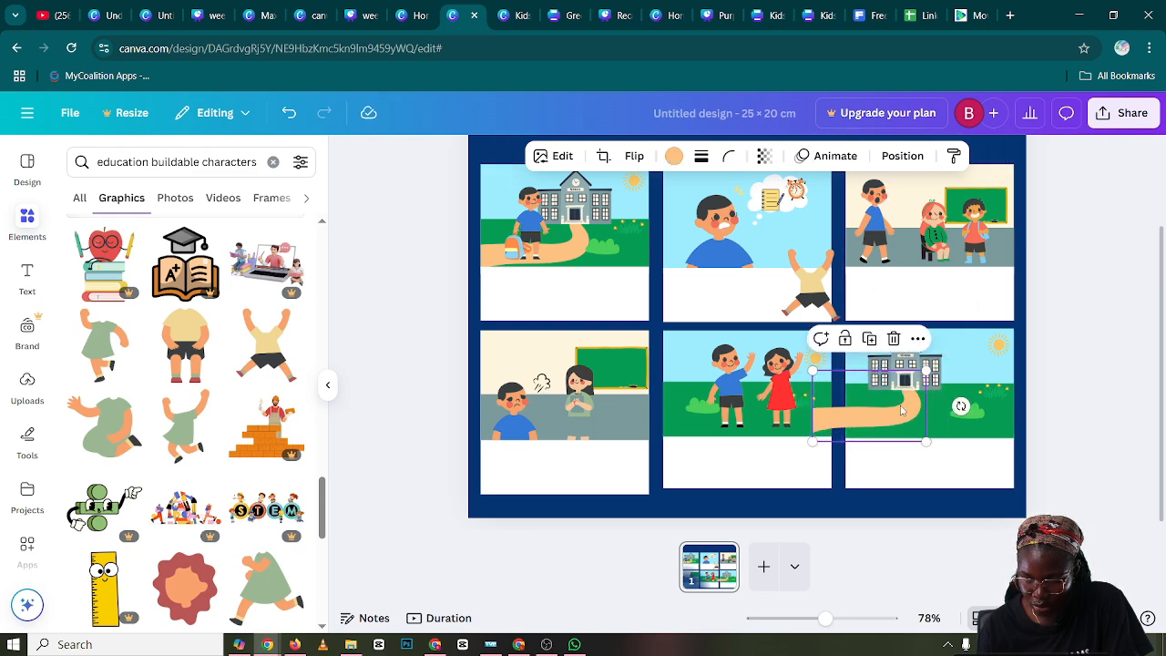
double_click(900, 405)
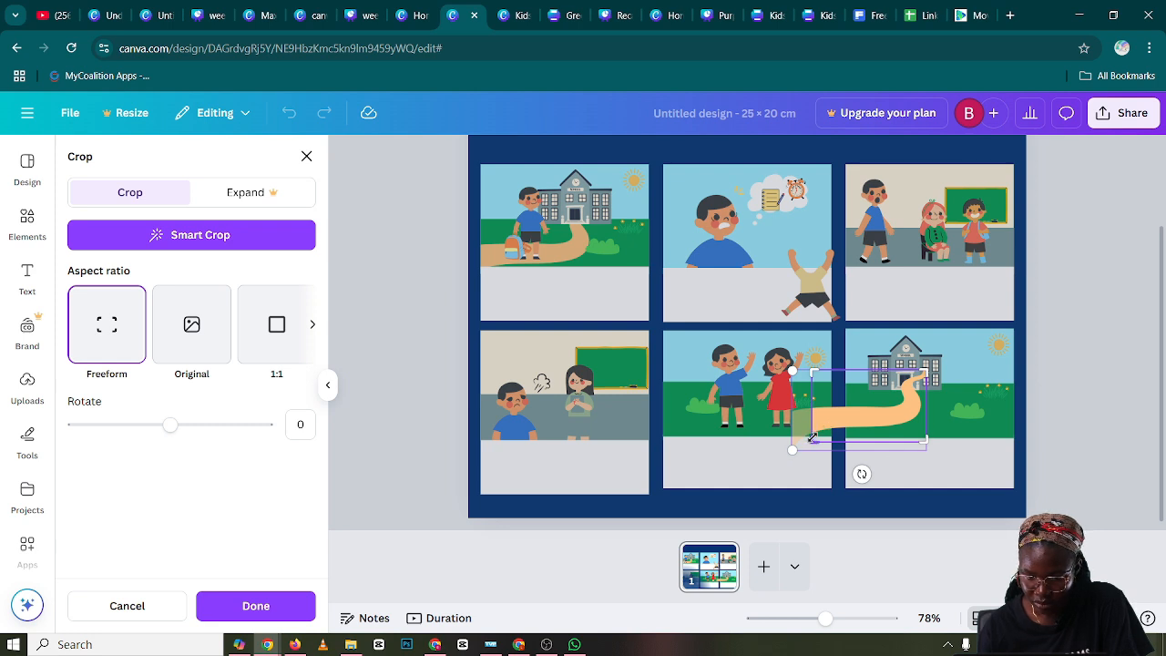
left_click_drag(813, 439, 838, 435)
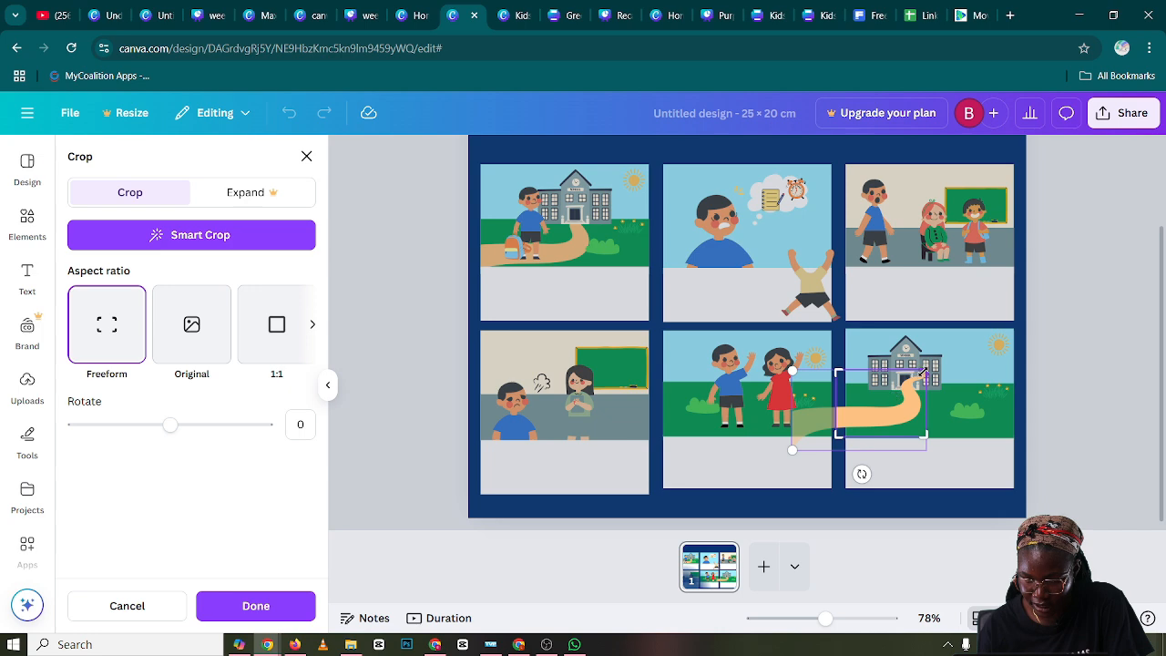
left_click_drag(924, 371, 922, 375)
left_click(818, 406)
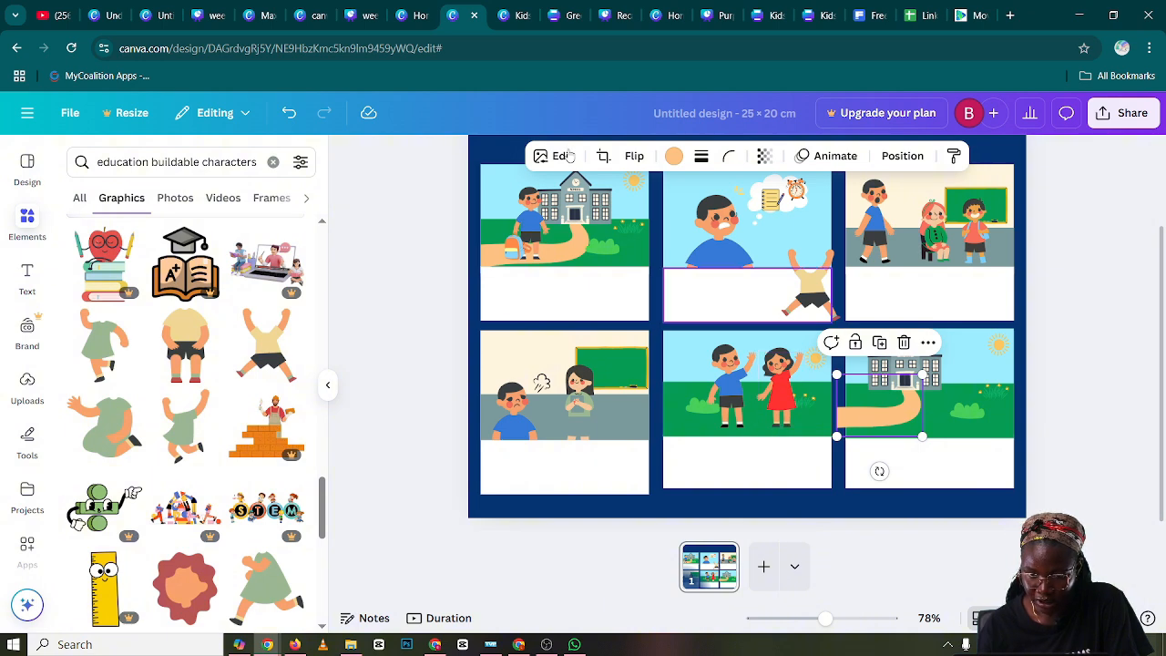
left_click(603, 156)
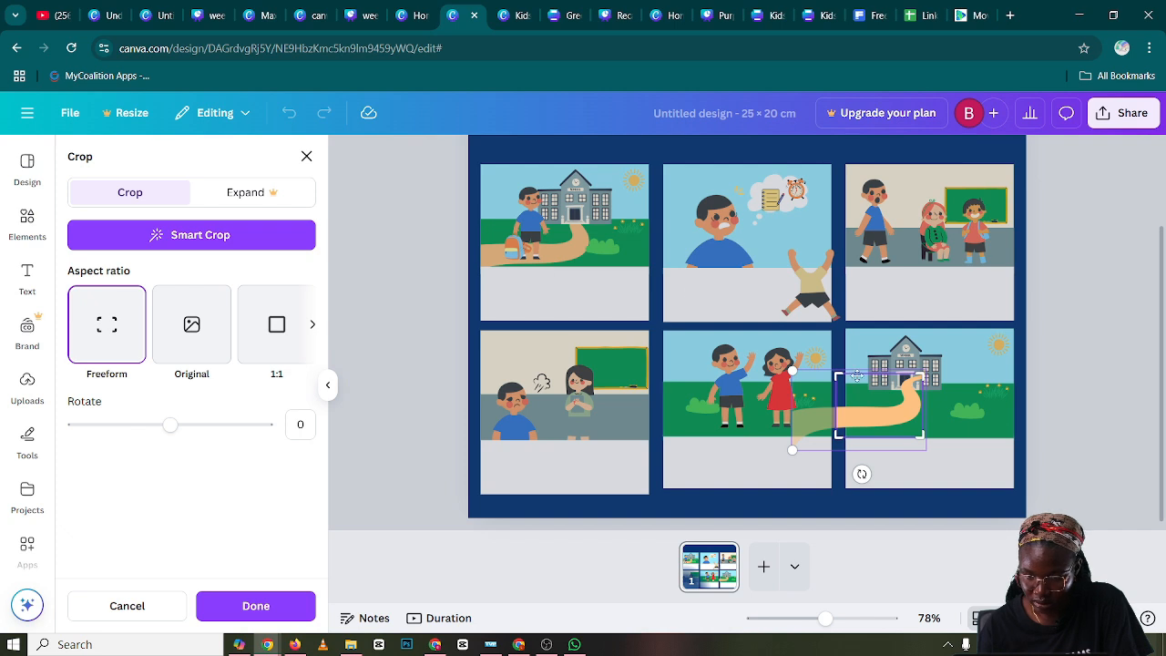
left_click_drag(839, 401, 845, 434)
left_click(979, 397)
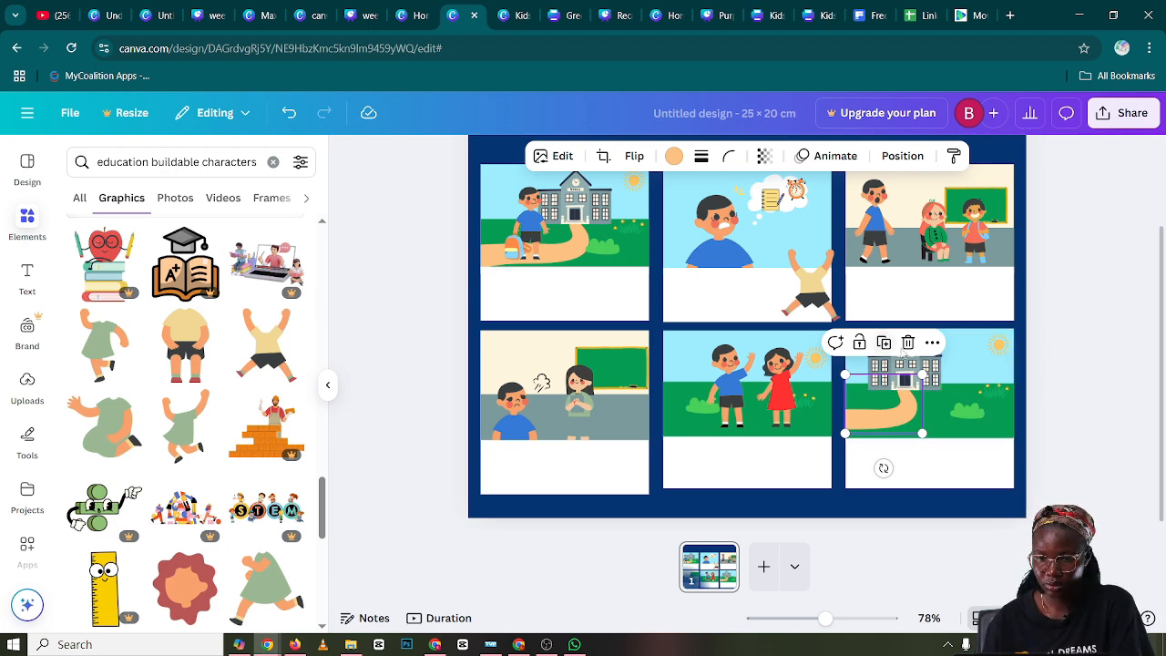
Move the headless jumping body into panel six beside the school and place a duplicate of panel two's boy's head on it
left_click_drag(811, 290, 963, 397)
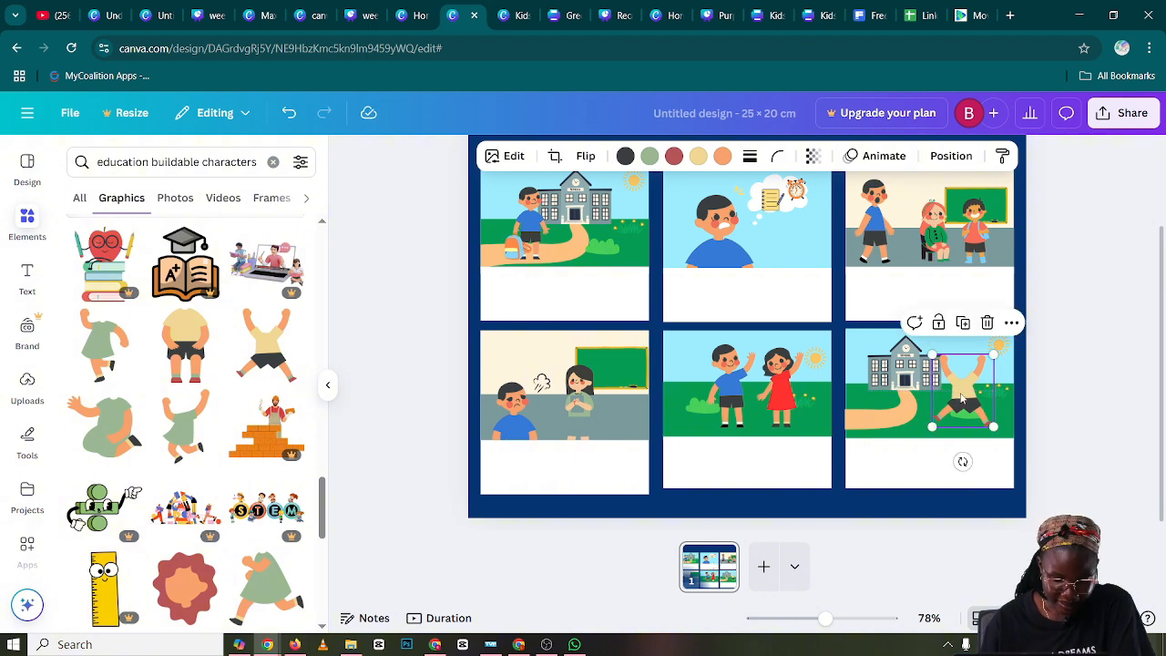
left_click(708, 224)
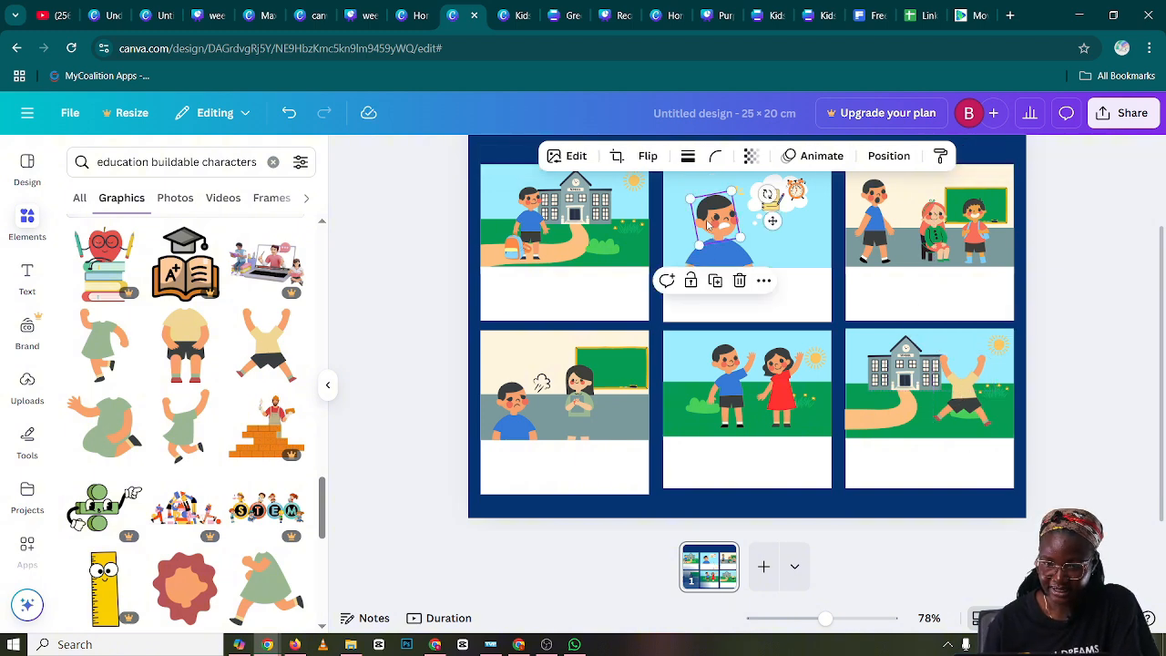
left_click(716, 282)
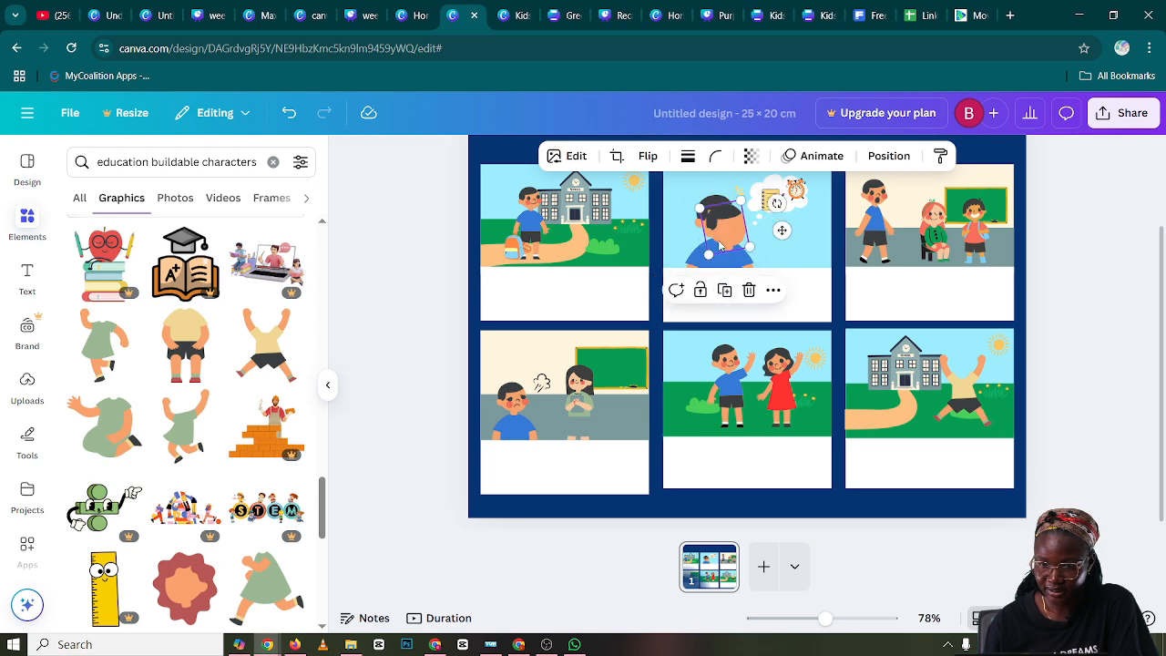
left_click_drag(743, 232, 980, 339)
left_click_drag(824, 619, 848, 619)
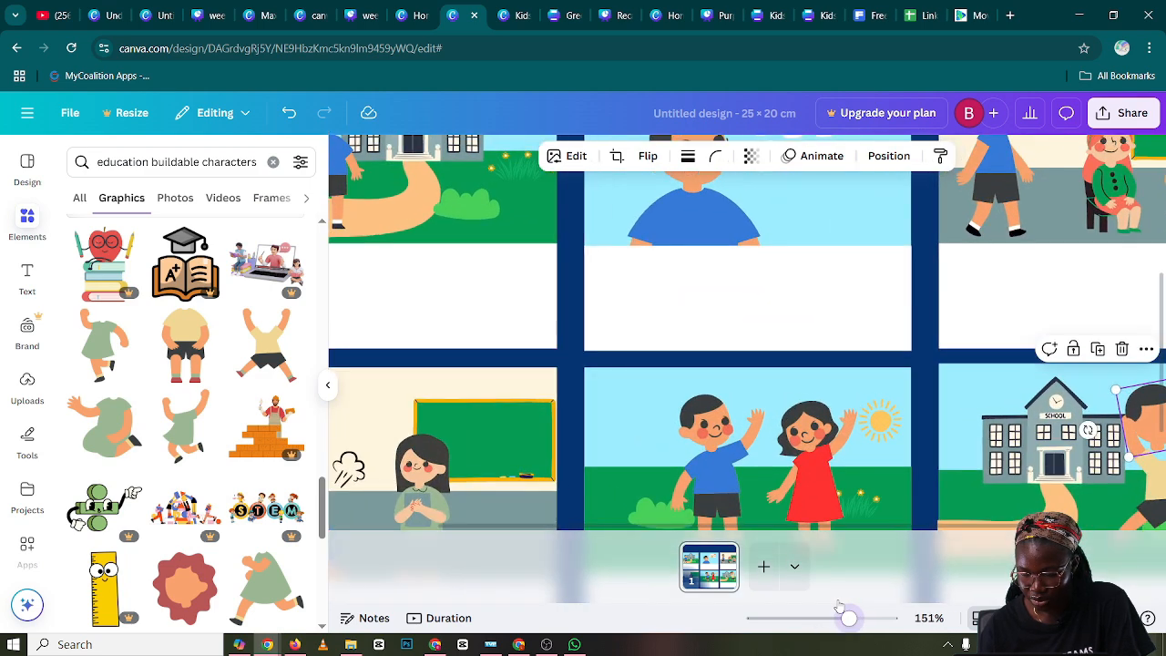
scroll(756, 474, "down", 3)
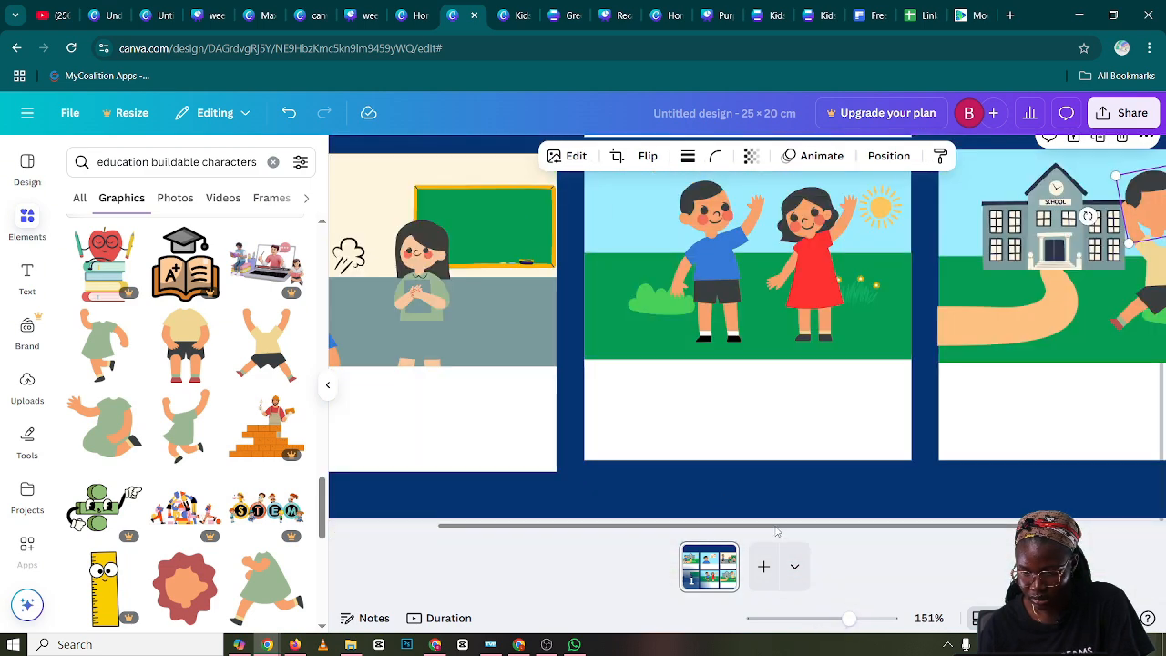
left_click_drag(787, 525, 944, 514)
left_click_drag(1000, 220, 1007, 226)
left_click_drag(1040, 173, 1022, 216)
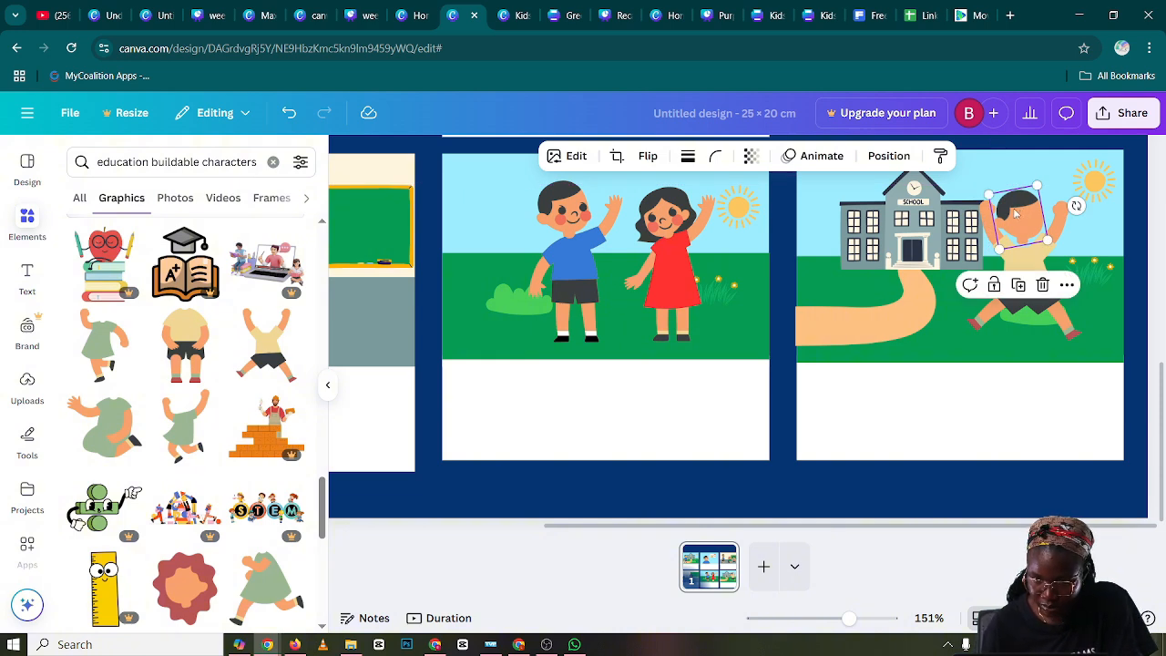
Flip the duplicated head horizontally, rotate it slightly and seat it between the raised arms of the jumping body
left_click(648, 156)
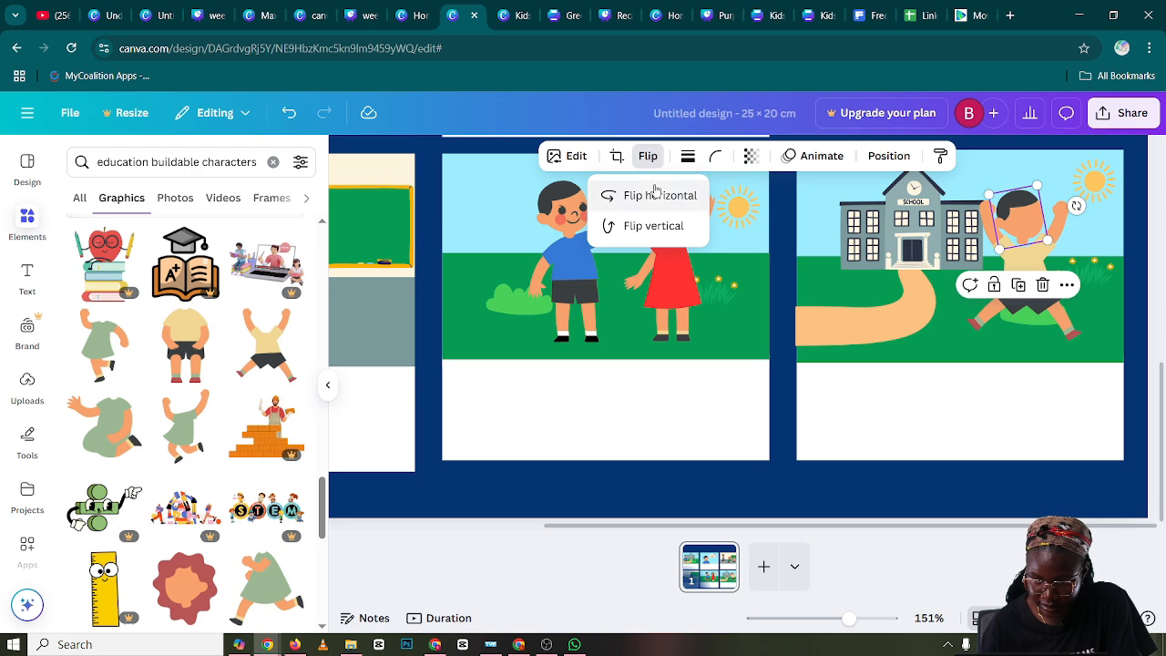
left_click(656, 195)
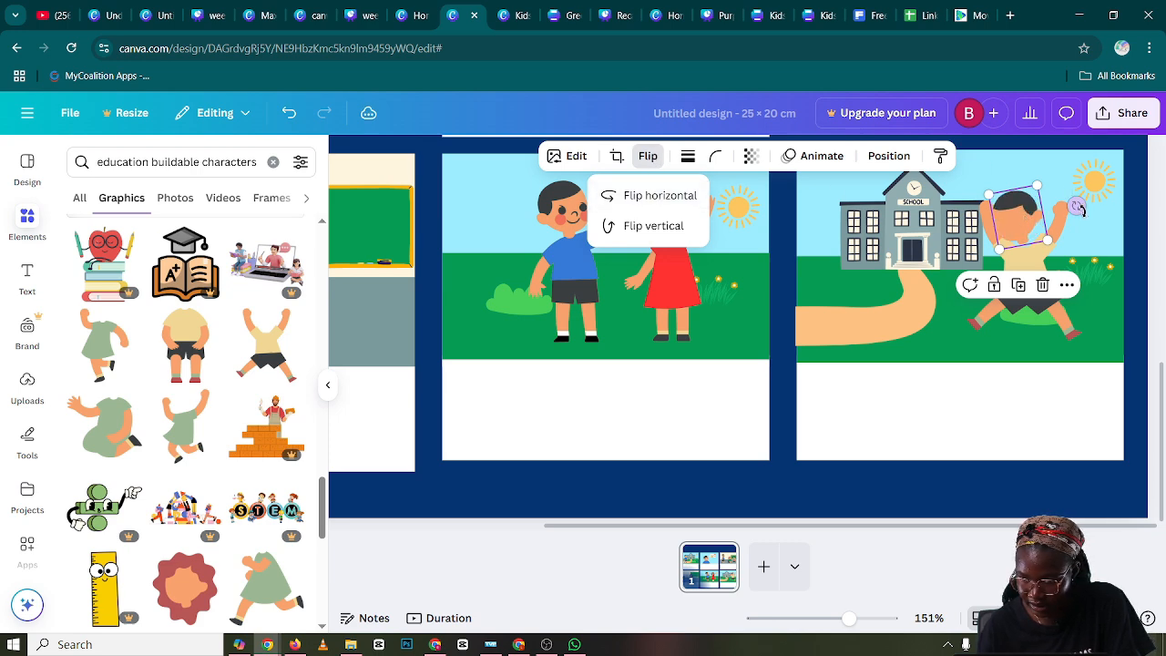
left_click_drag(1078, 207, 1087, 229)
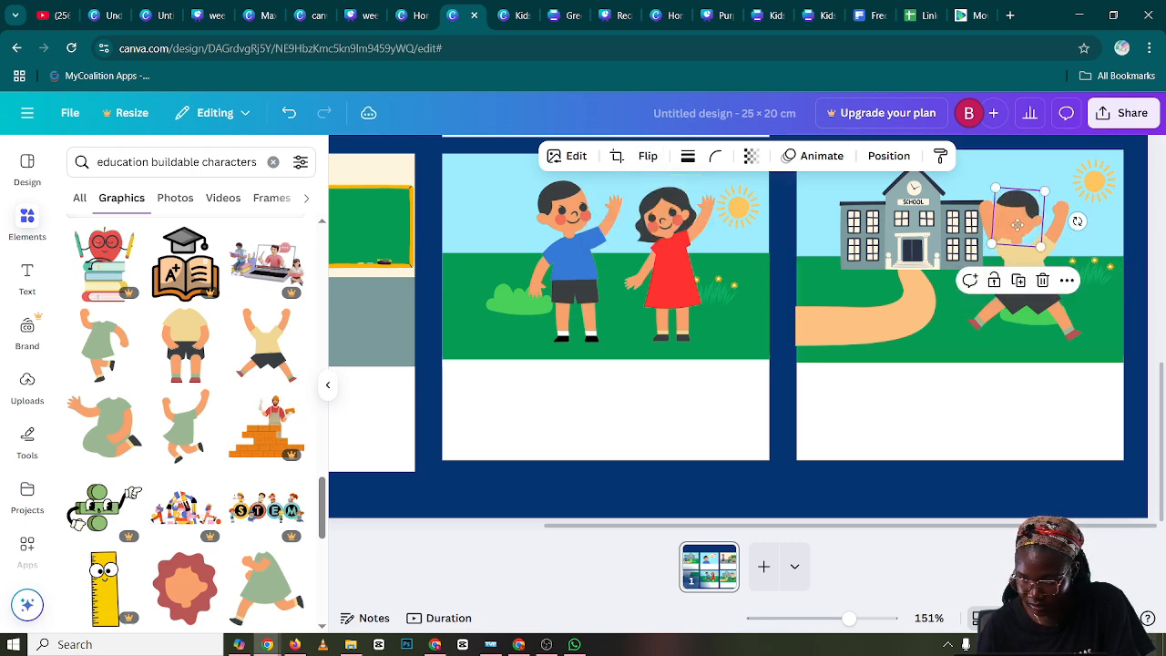
left_click_drag(1017, 224, 1020, 231)
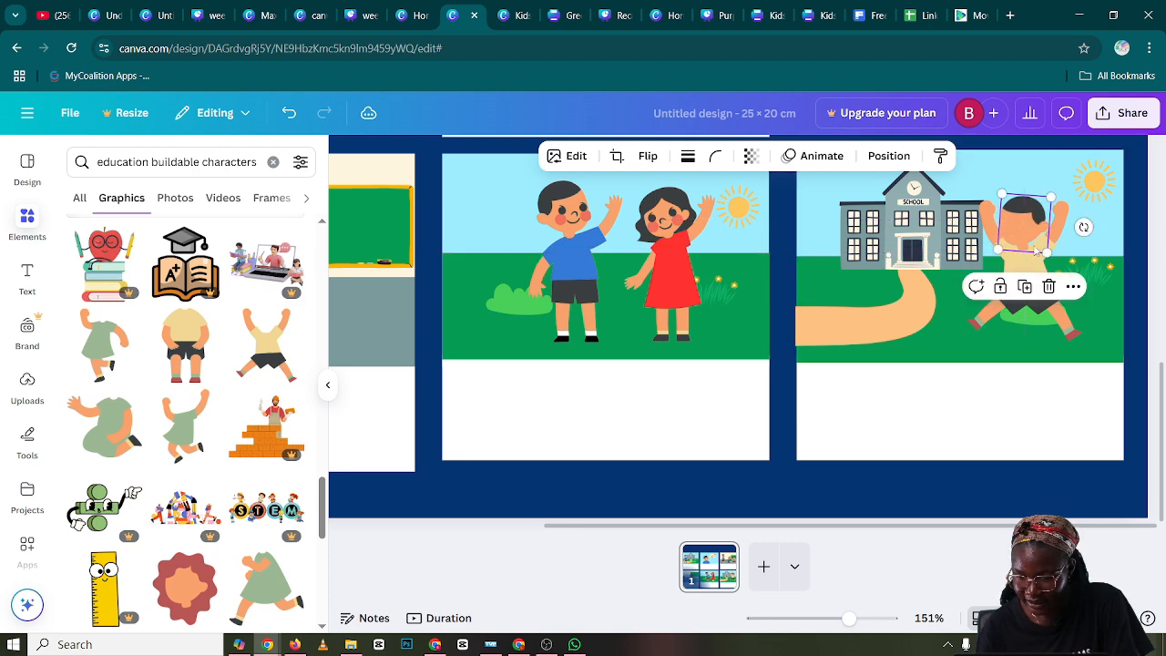
Send the jumping boy's head one layer backward in panel six
right_click(1021, 235)
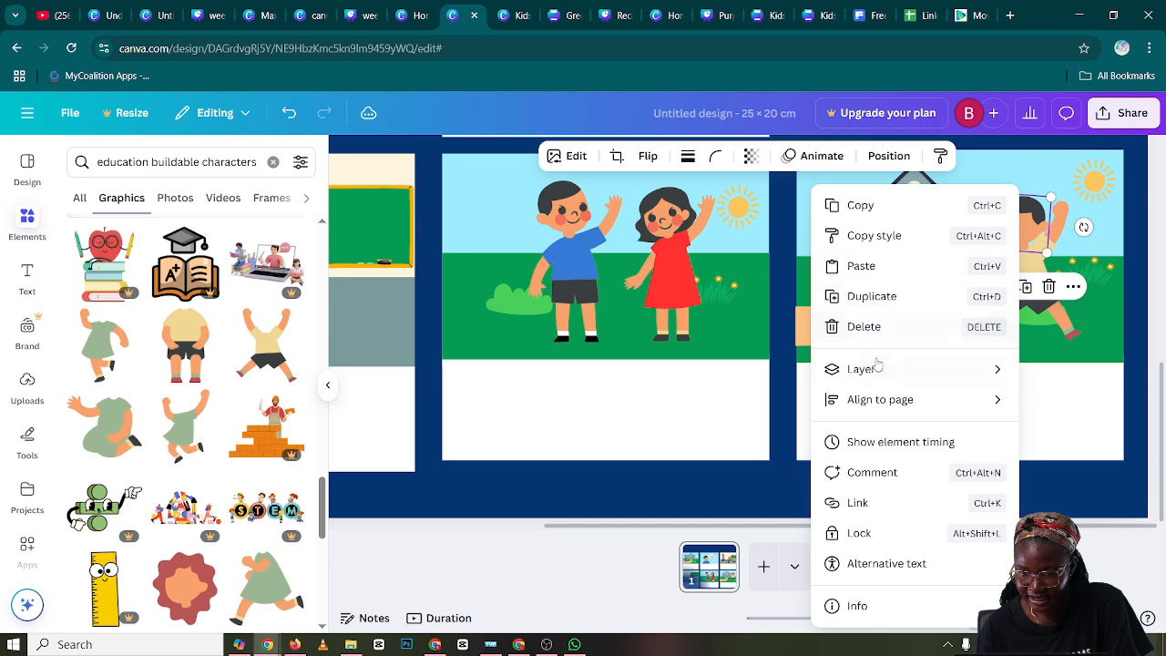
mouse_move(872, 369)
left_click(771, 429)
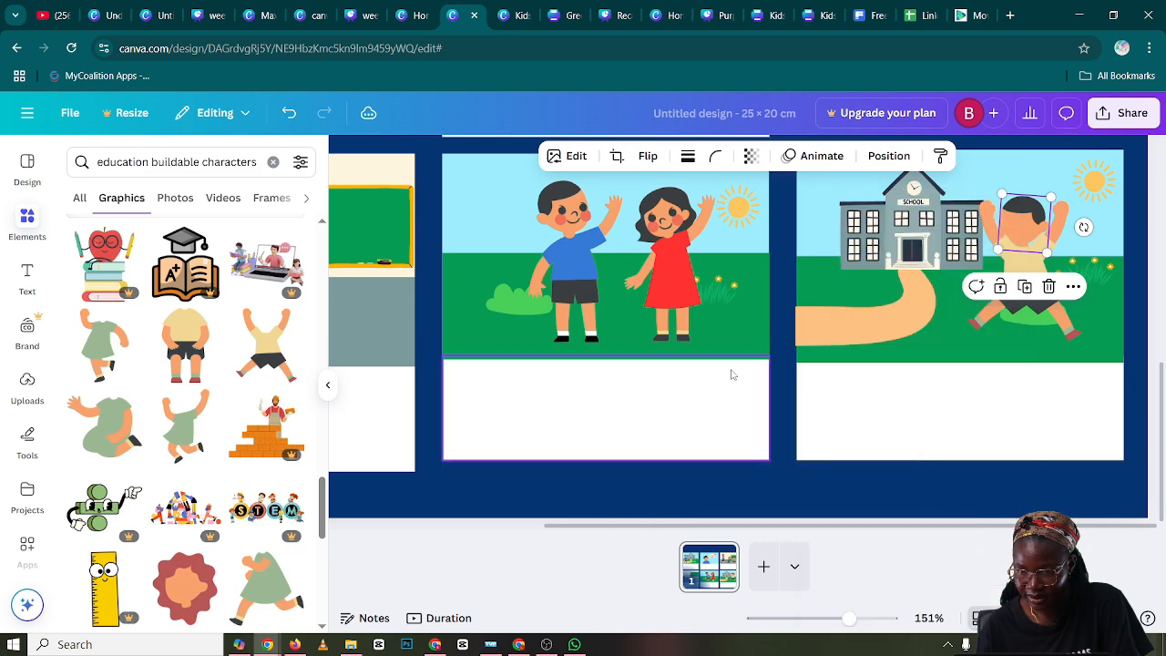
left_click(1008, 409)
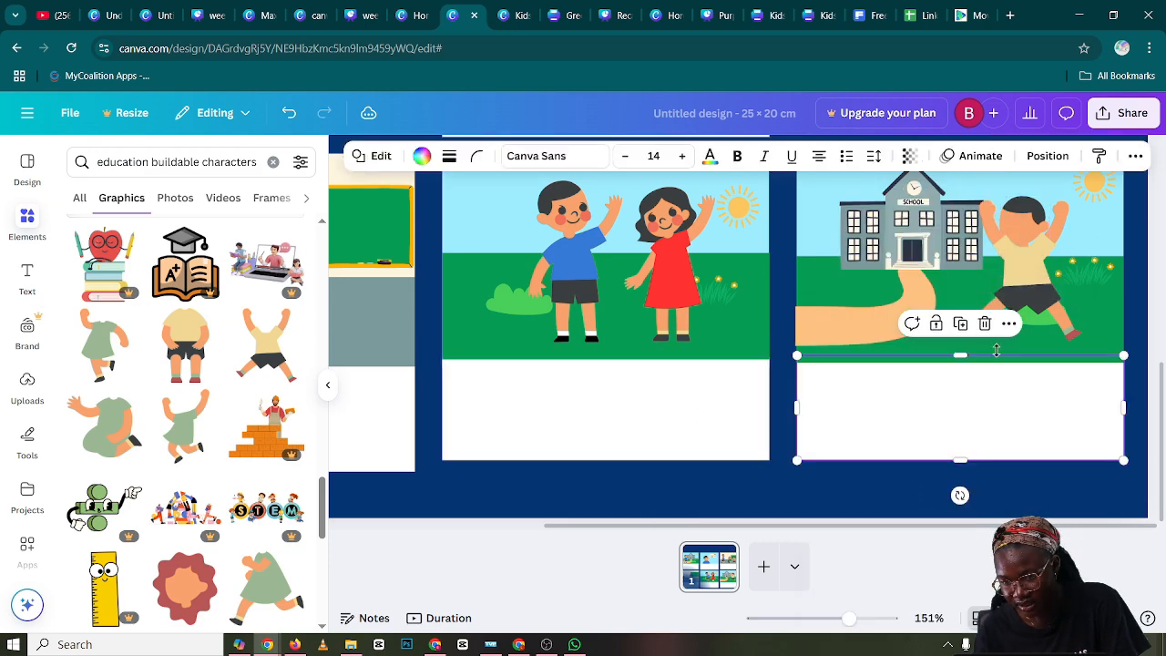
right_click(1024, 236)
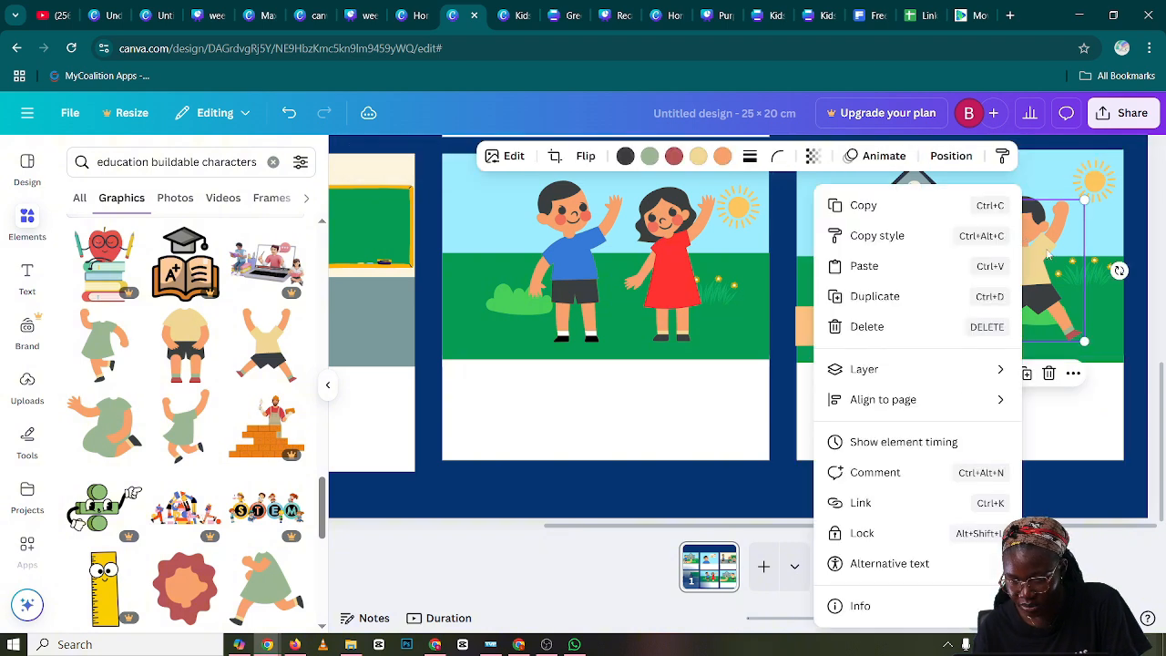
left_click(1042, 189)
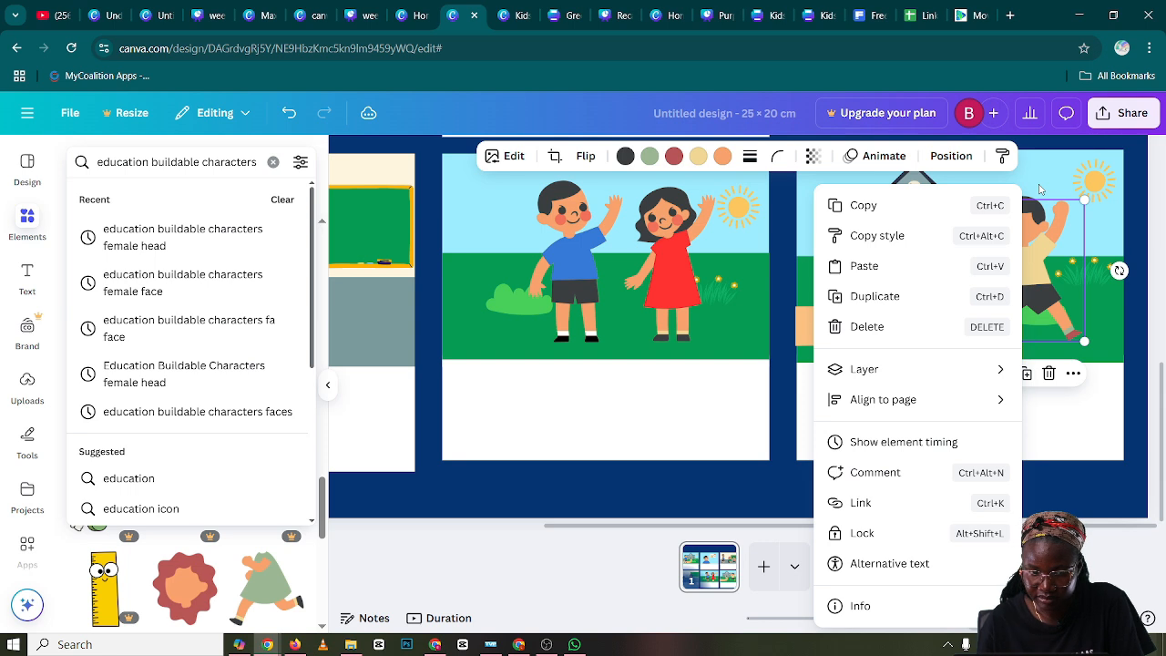
left_click(1040, 188)
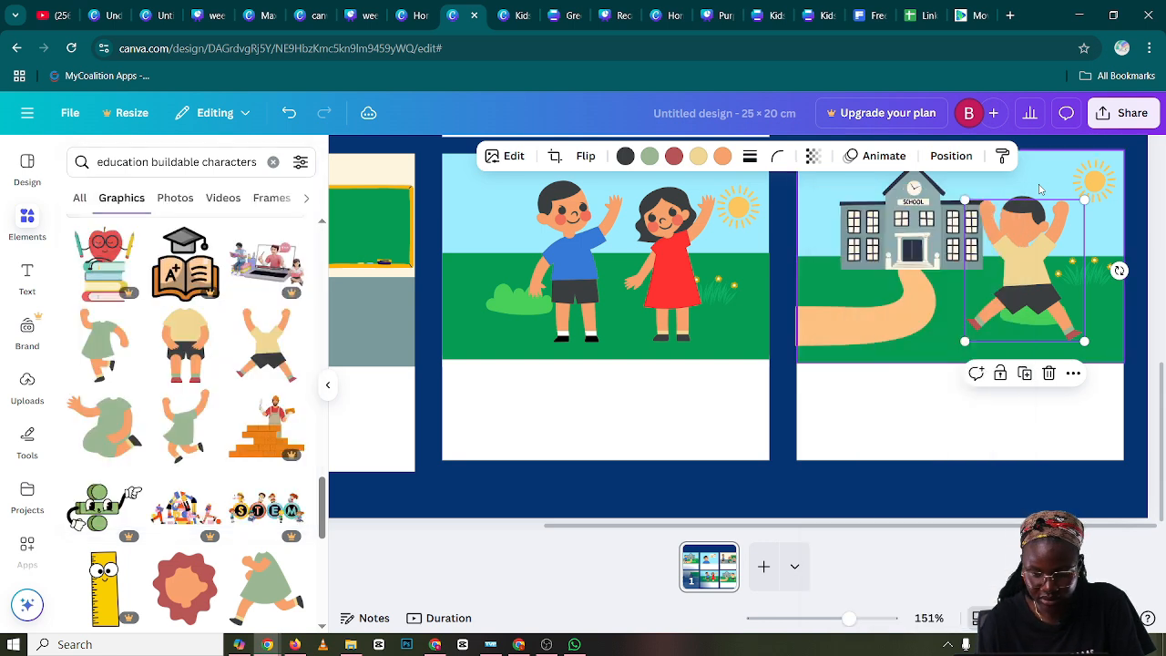
key("ctrl+z")
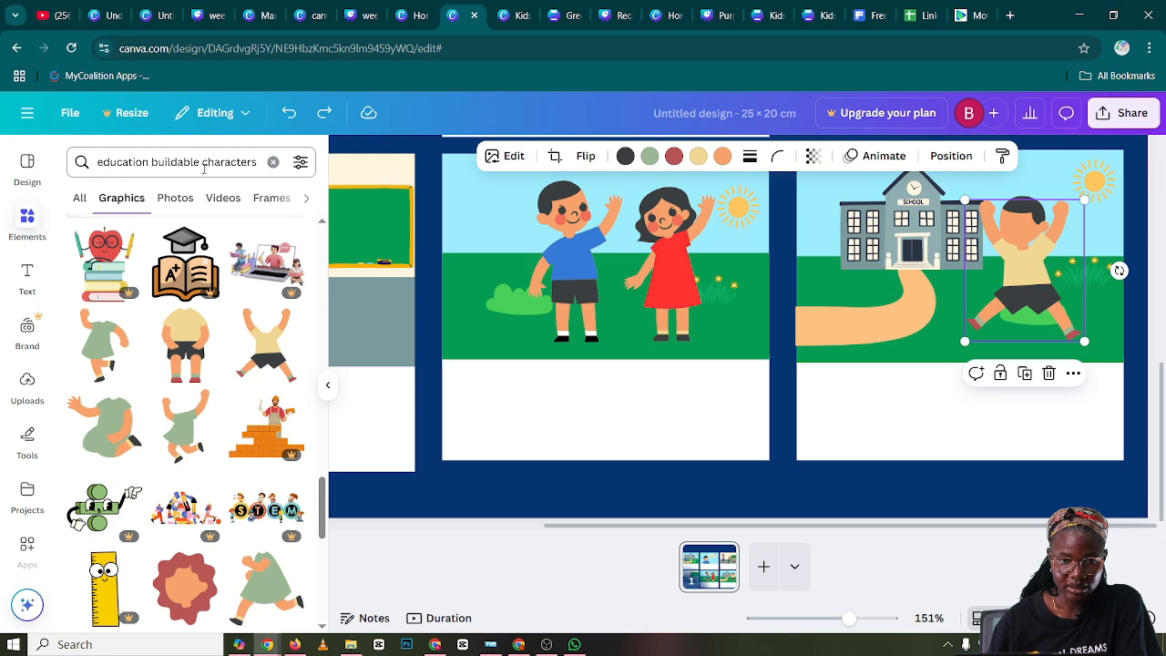
Search the graphics for "education buildable characters face" and browse to the face expressions
left_click(256, 162)
type("fa")
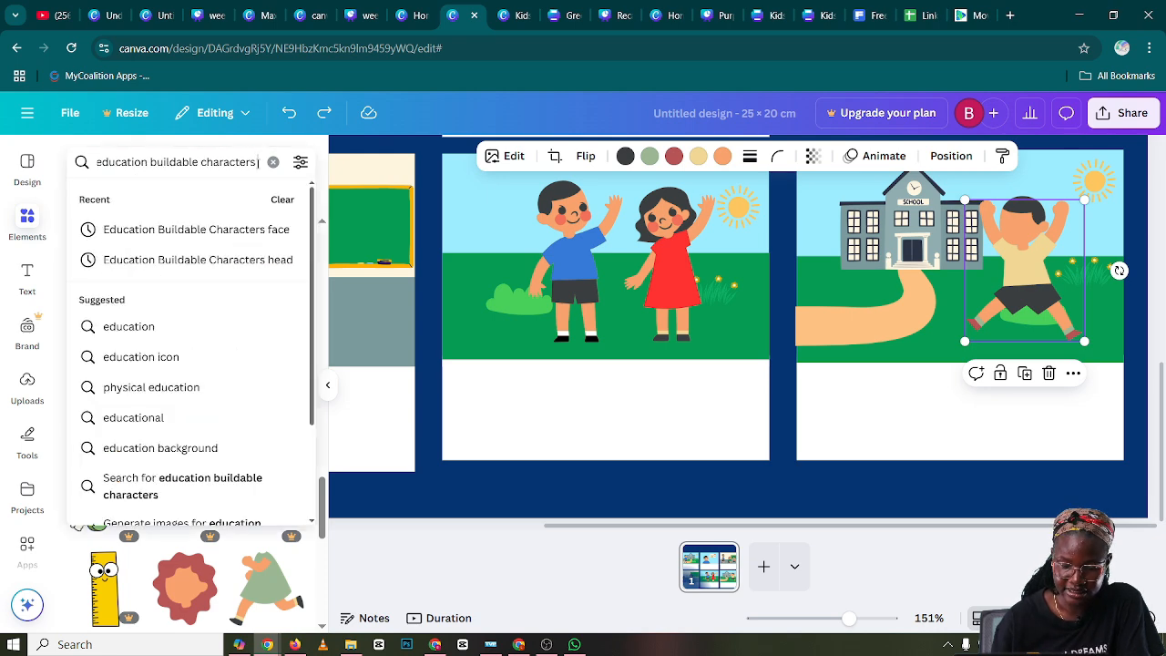
type("ce")
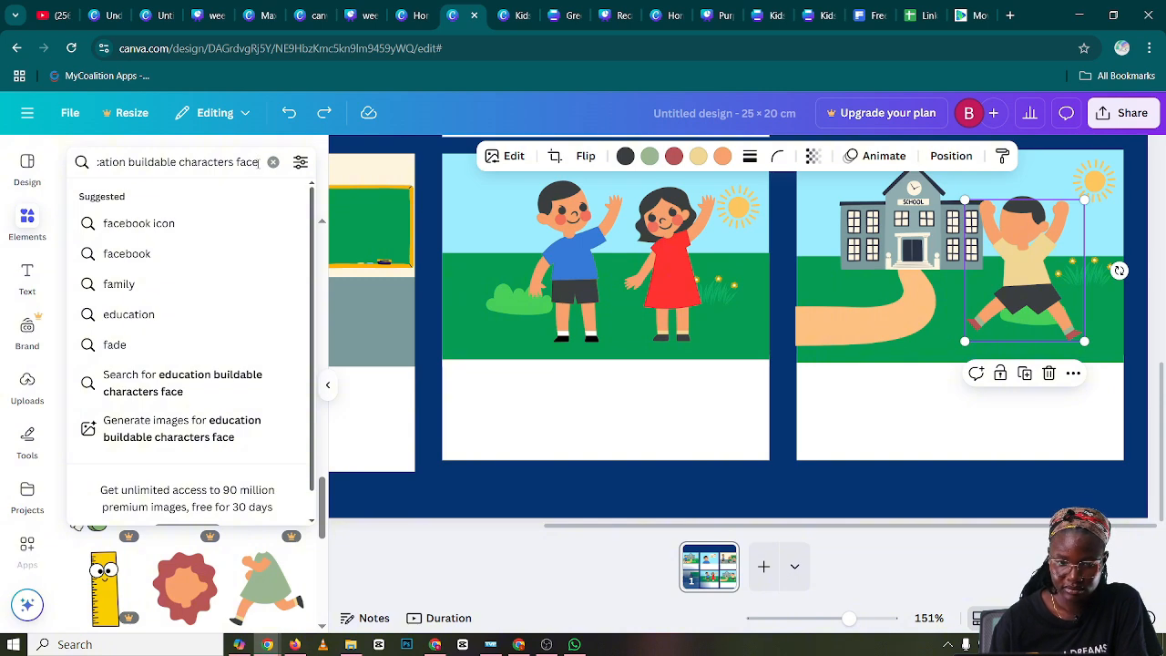
key("Return")
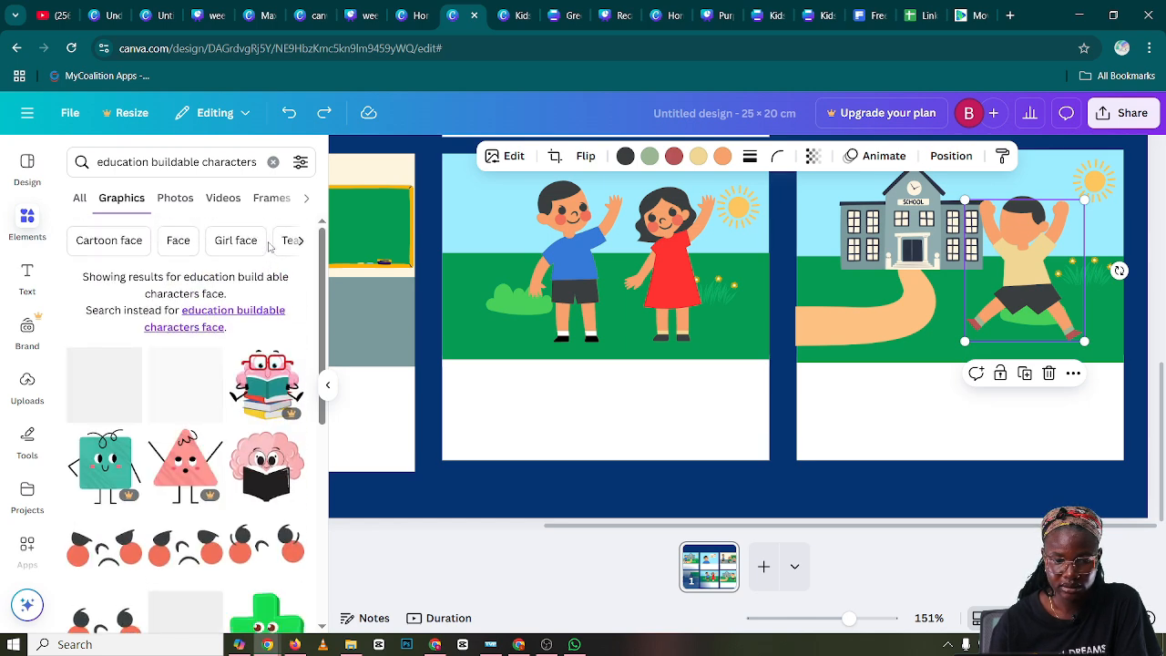
scroll(269, 244, "down", 3)
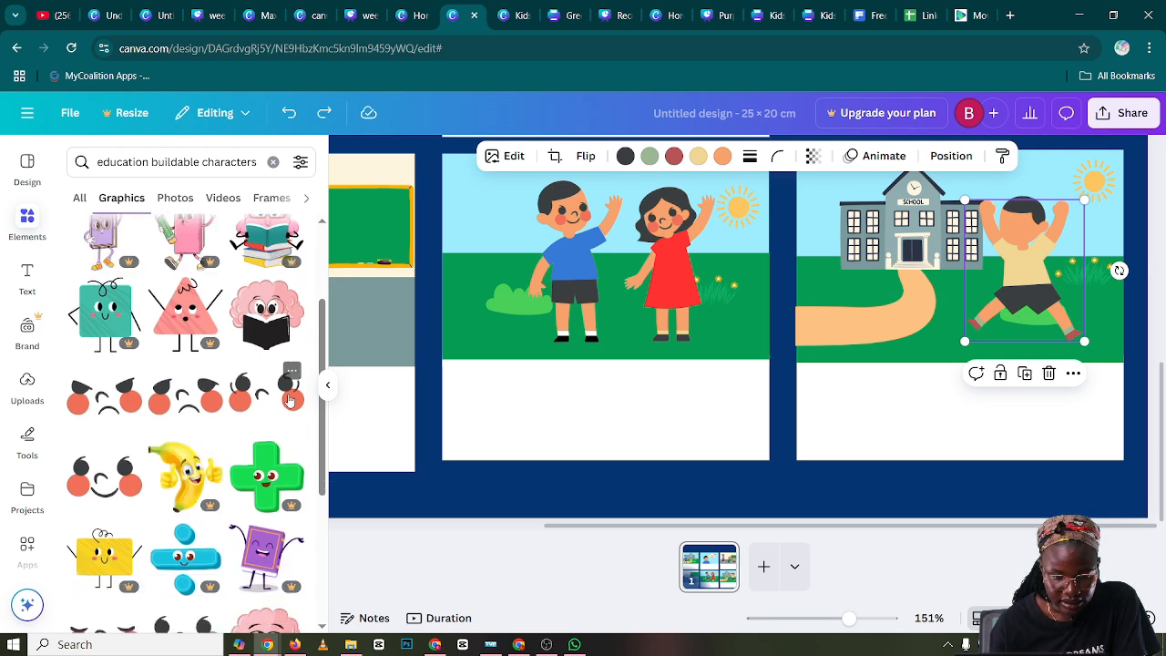
left_click(270, 401)
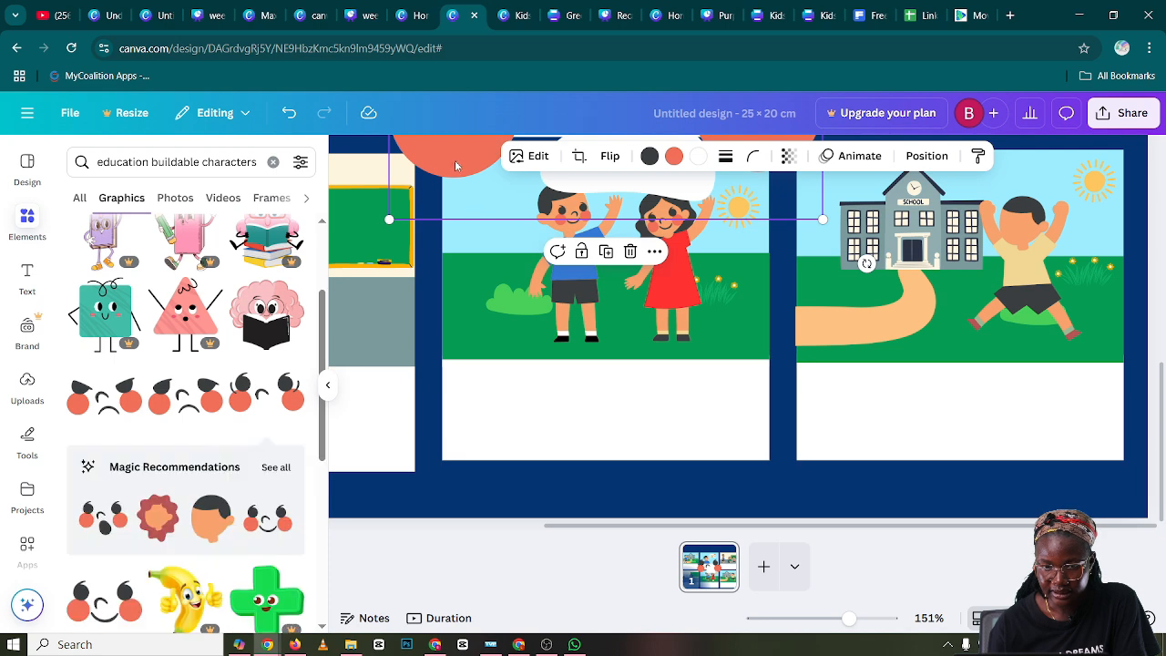
left_click_drag(458, 164, 494, 375)
left_click(290, 371)
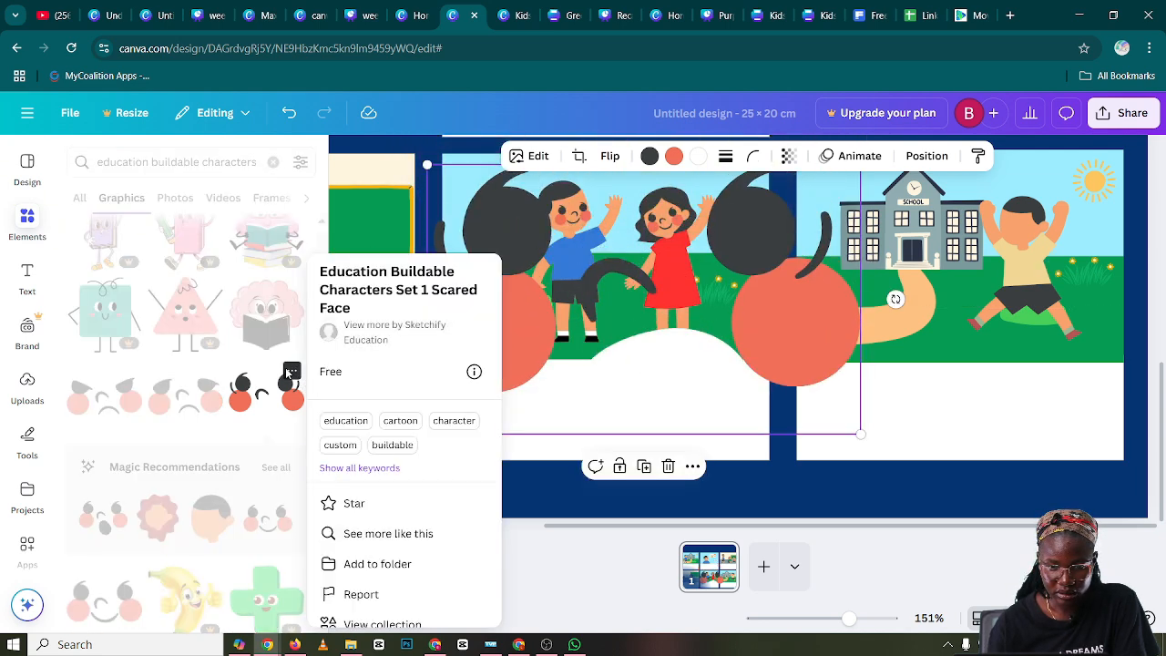
left_click(642, 309)
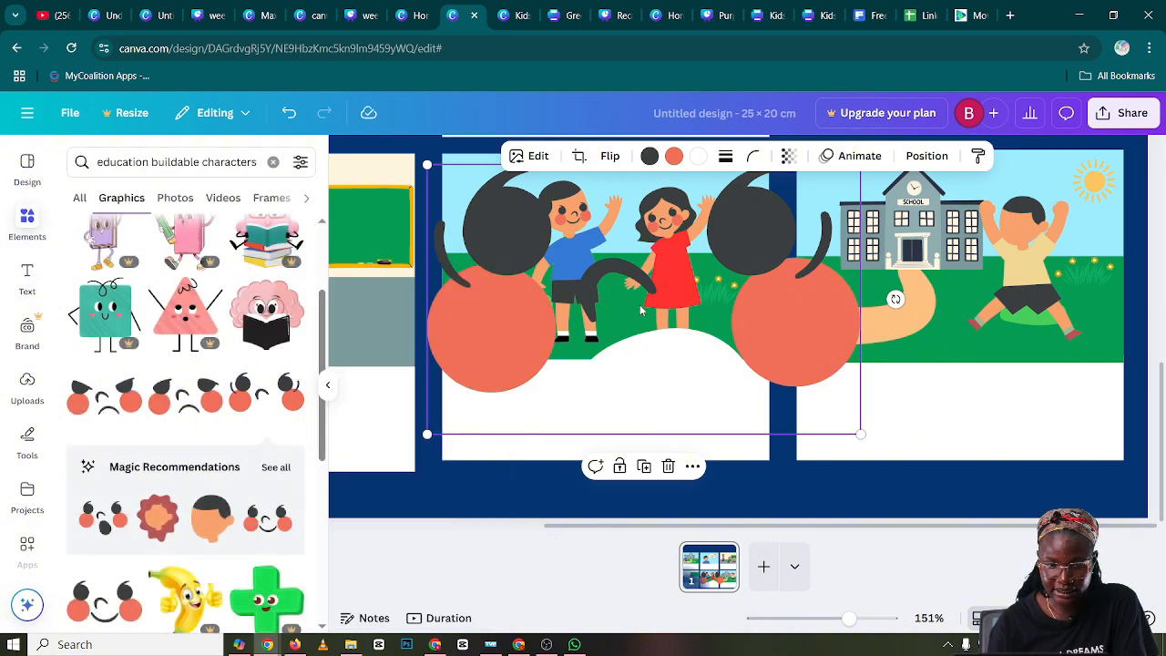
key("Delete")
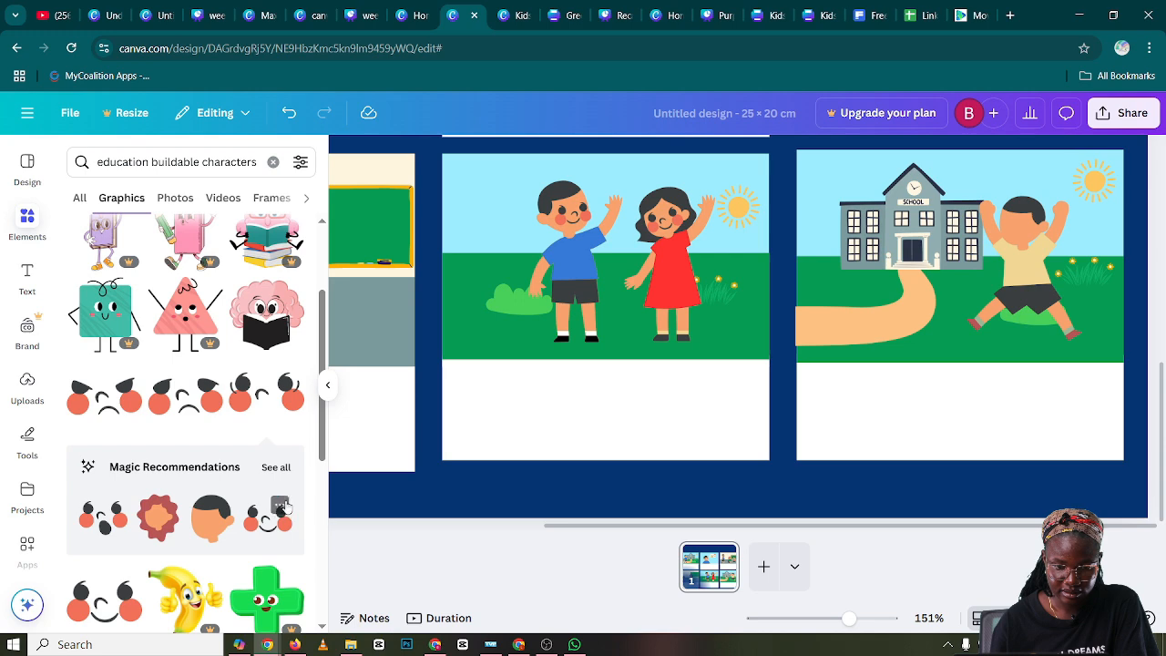
left_click(281, 507)
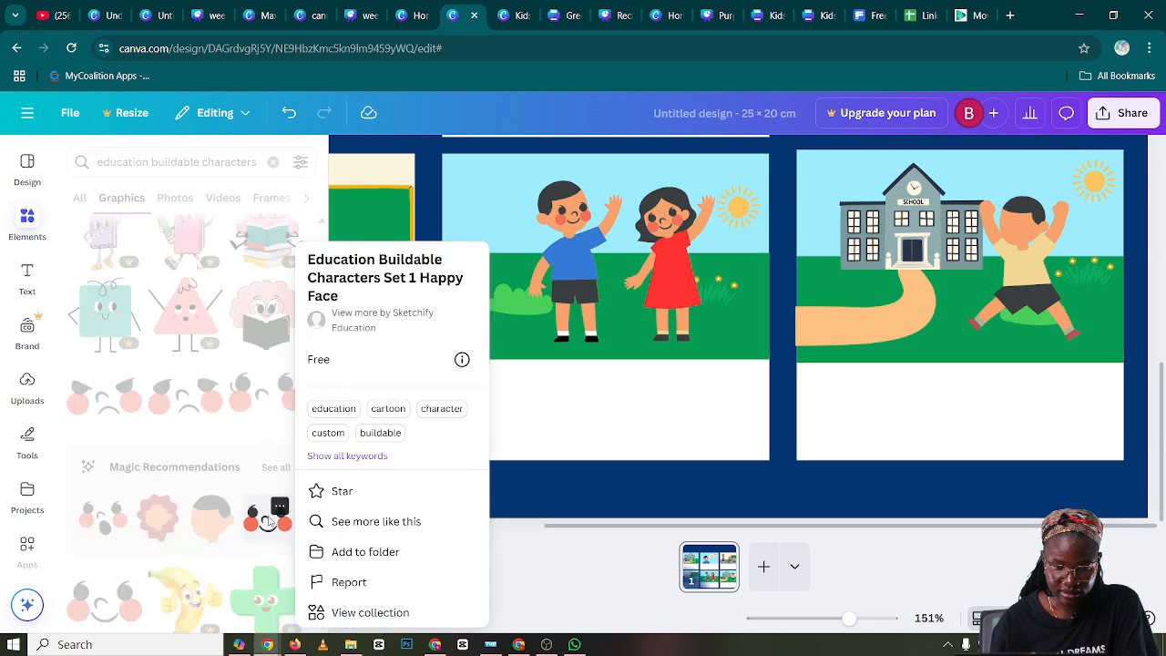
left_click(267, 520)
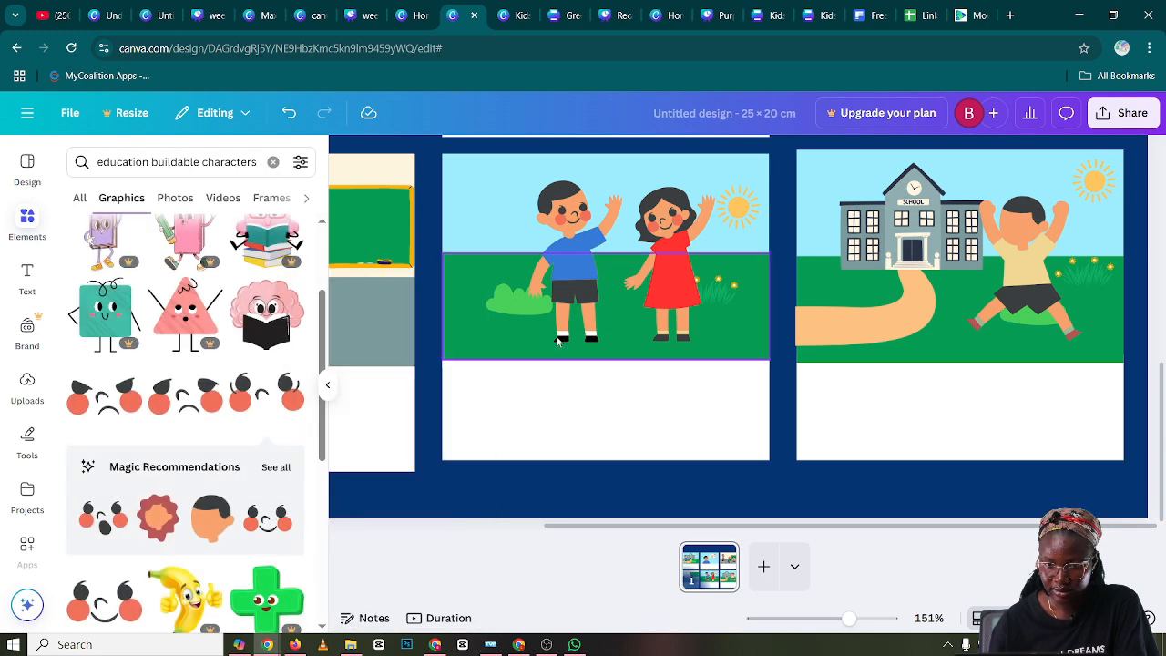
scroll(583, 355, "up", 3)
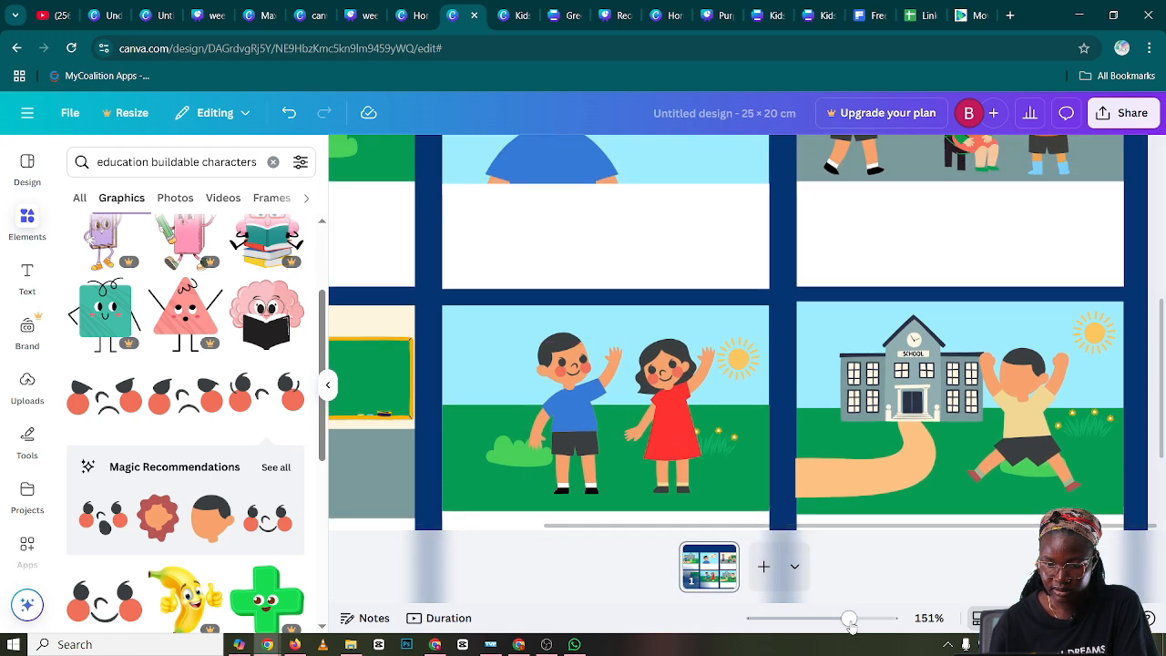
left_click_drag(848, 622, 832, 622)
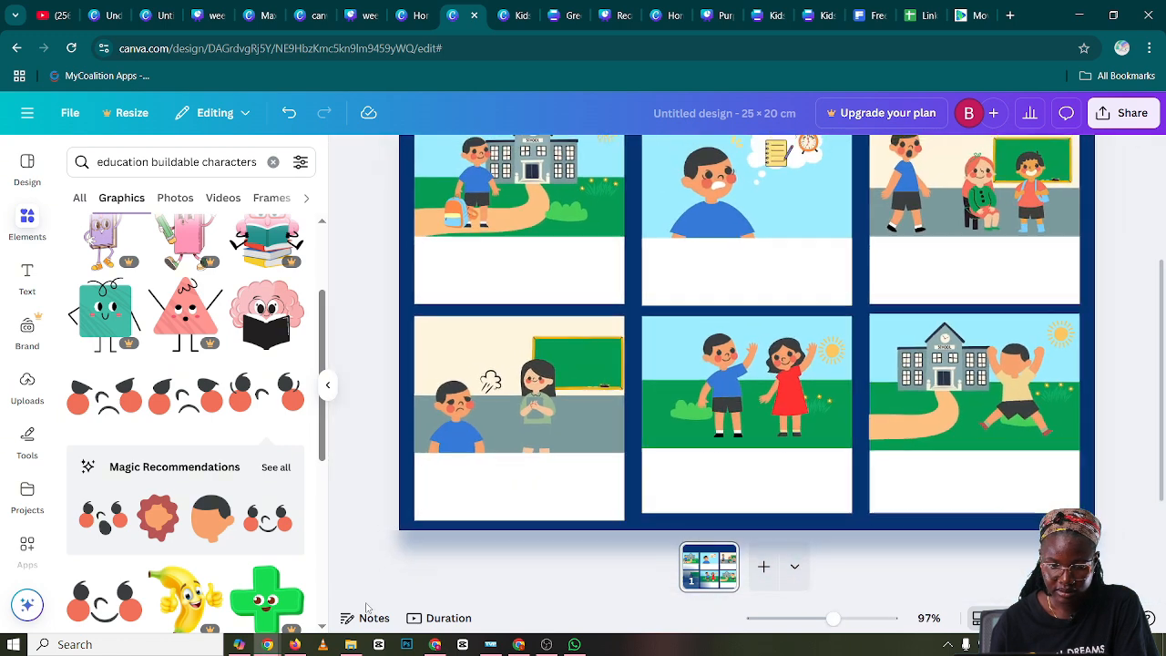
left_click(267, 520)
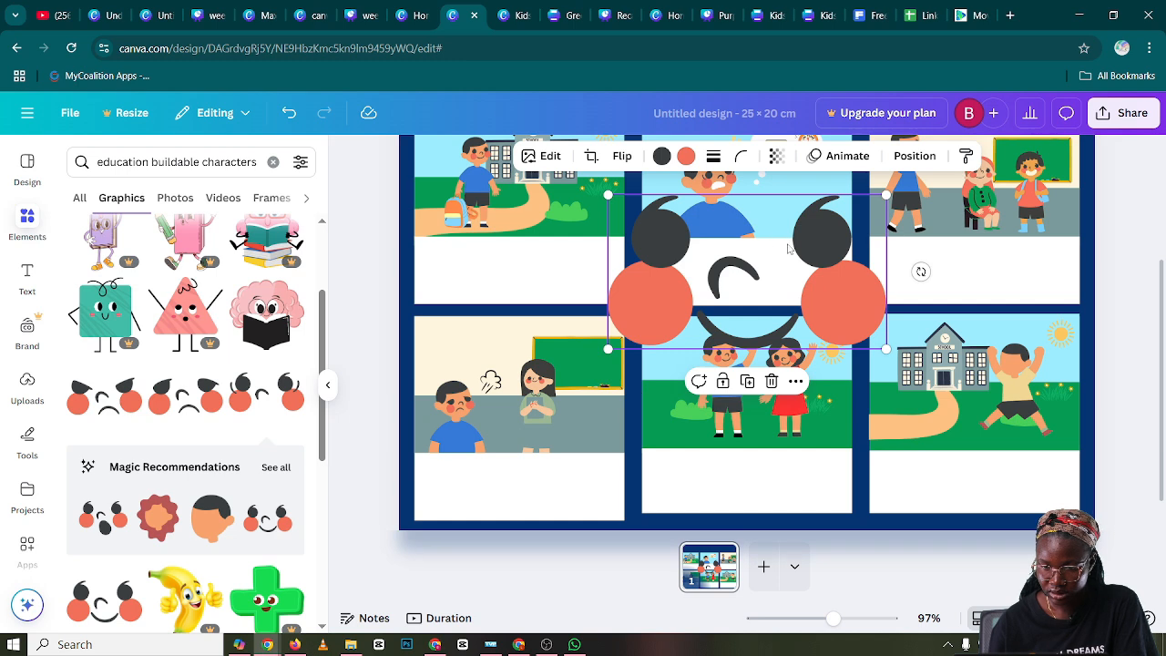
key("Delete")
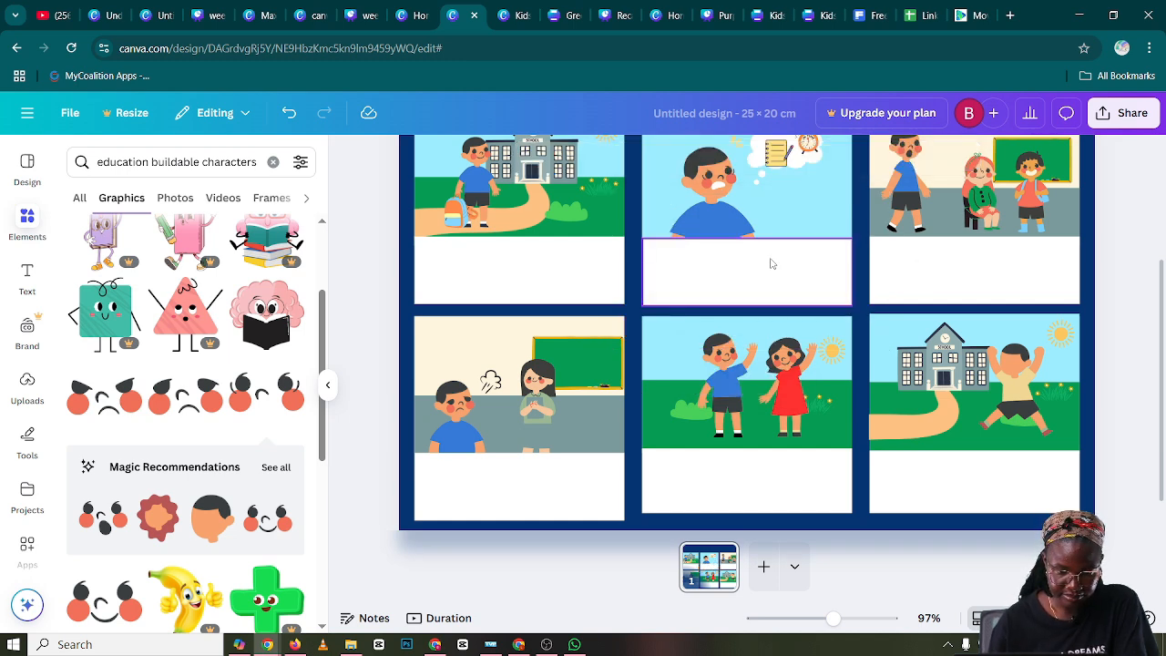
Add the grinning face graphic with the white open mouth, shrink it to head size and place it on panel six's jumping boy
scroll(319, 349, "down", 1)
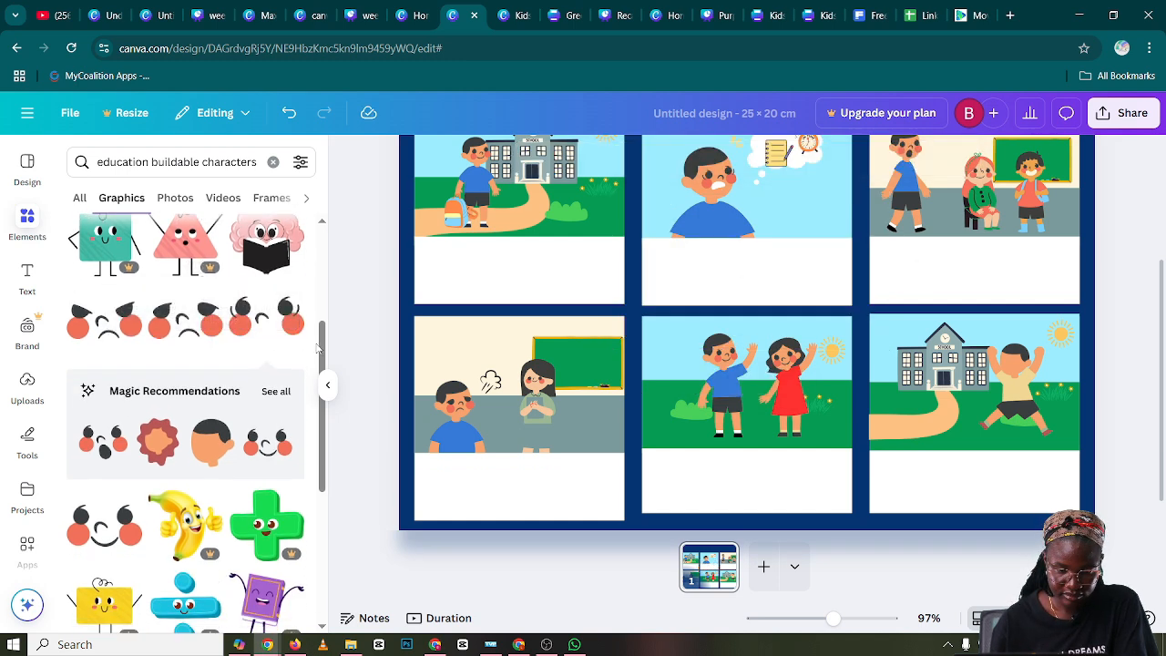
scroll(295, 341, "down", 3)
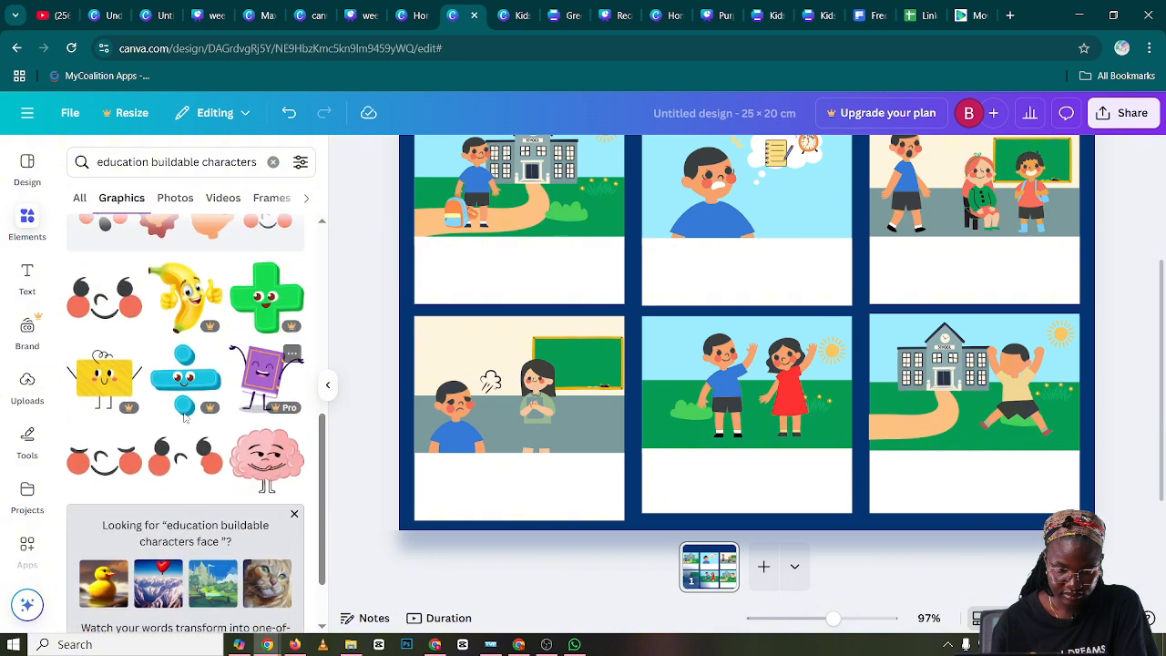
left_click(185, 474)
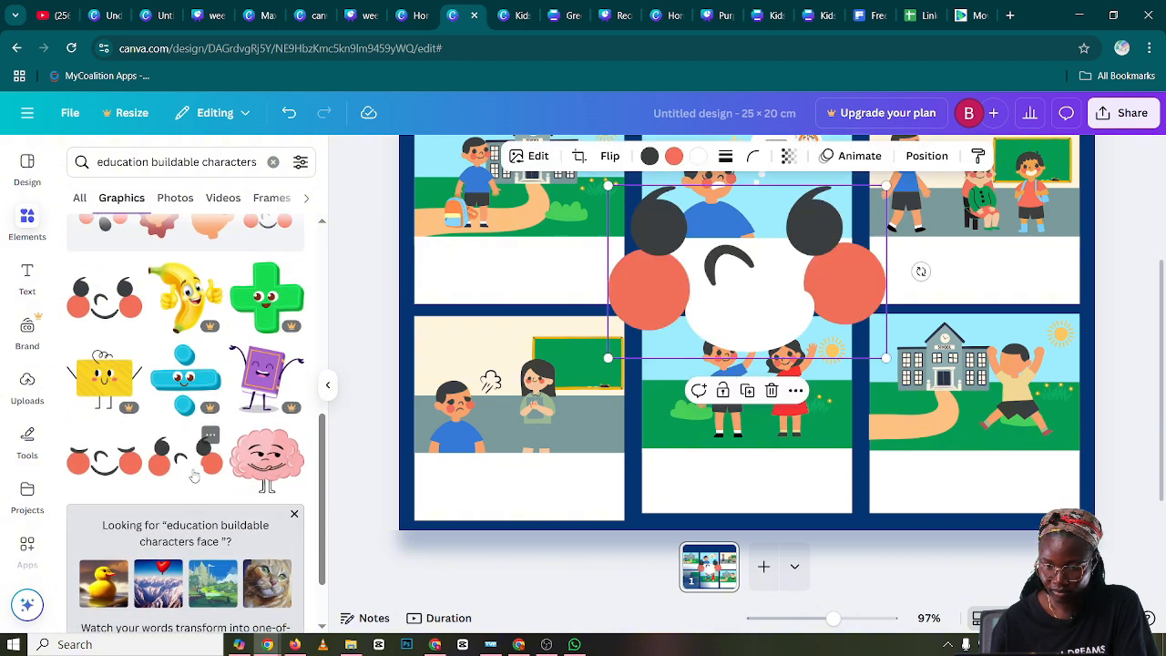
left_click_drag(885, 190, 997, 369)
left_click_drag(982, 416, 1025, 407)
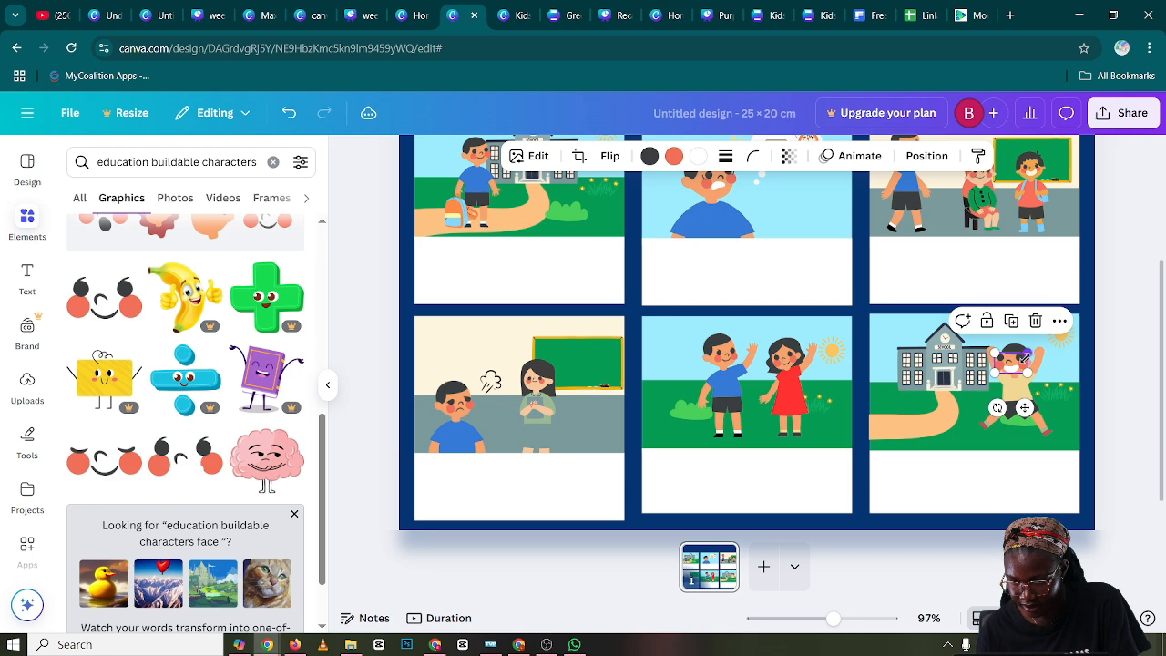
Reduce the grinning face slightly and fine-tune its position on the jumping boy's head
left_click_drag(1026, 357, 1020, 362)
left_click_drag(1023, 407, 1027, 407)
left_click(1093, 378)
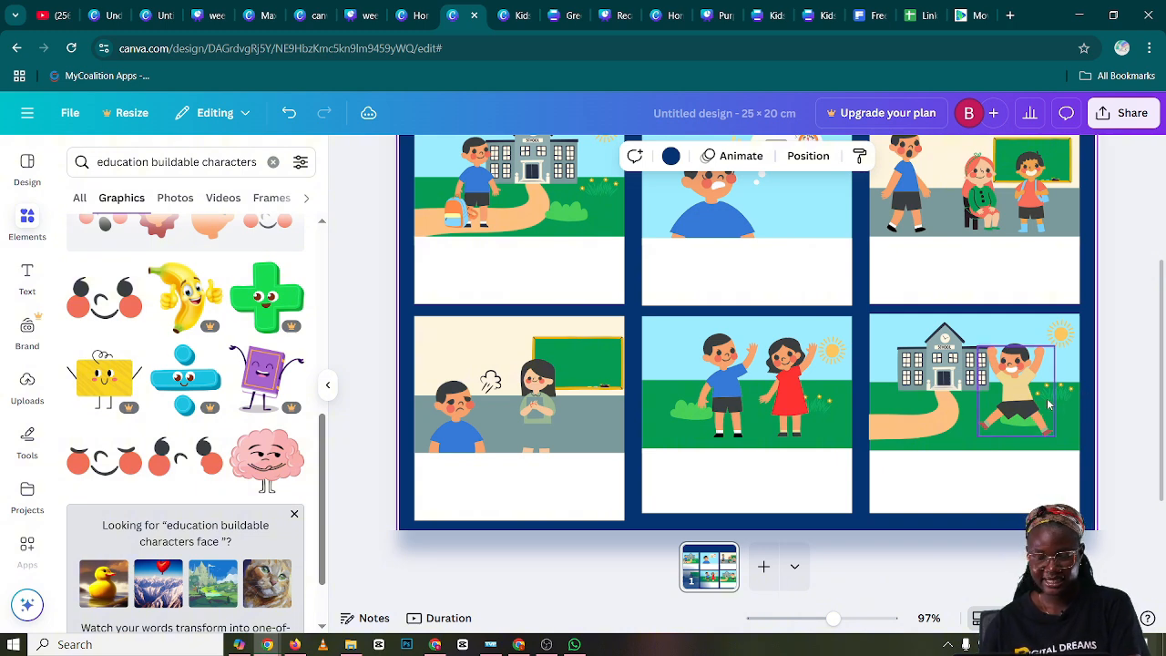
left_click(1009, 363)
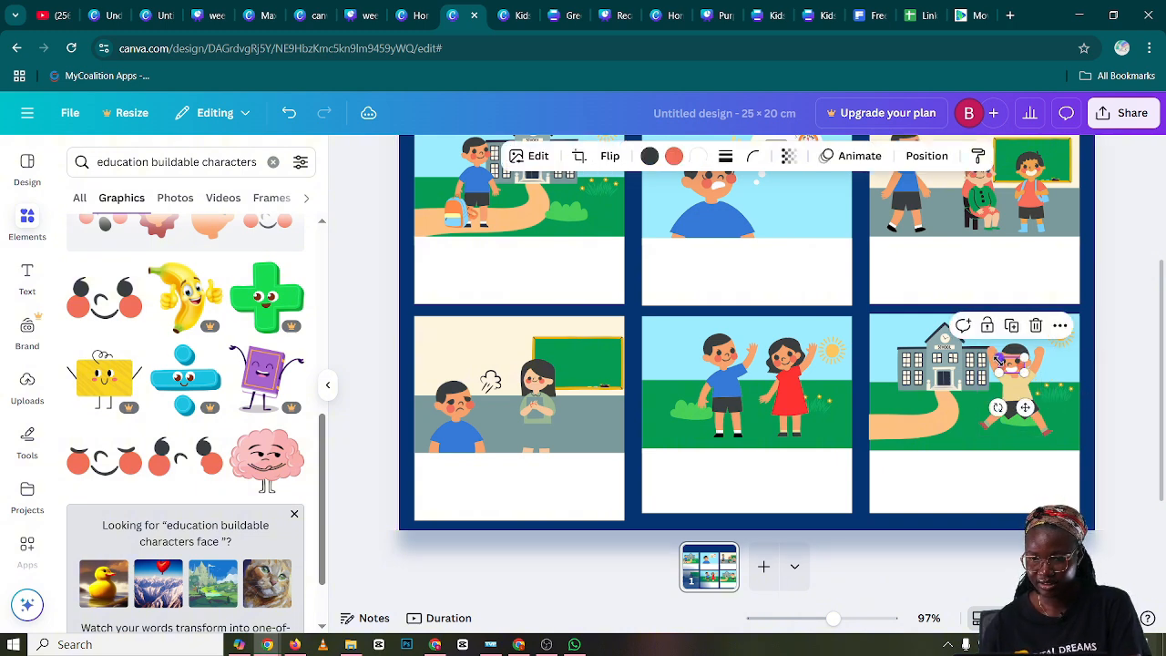
left_click(1111, 361)
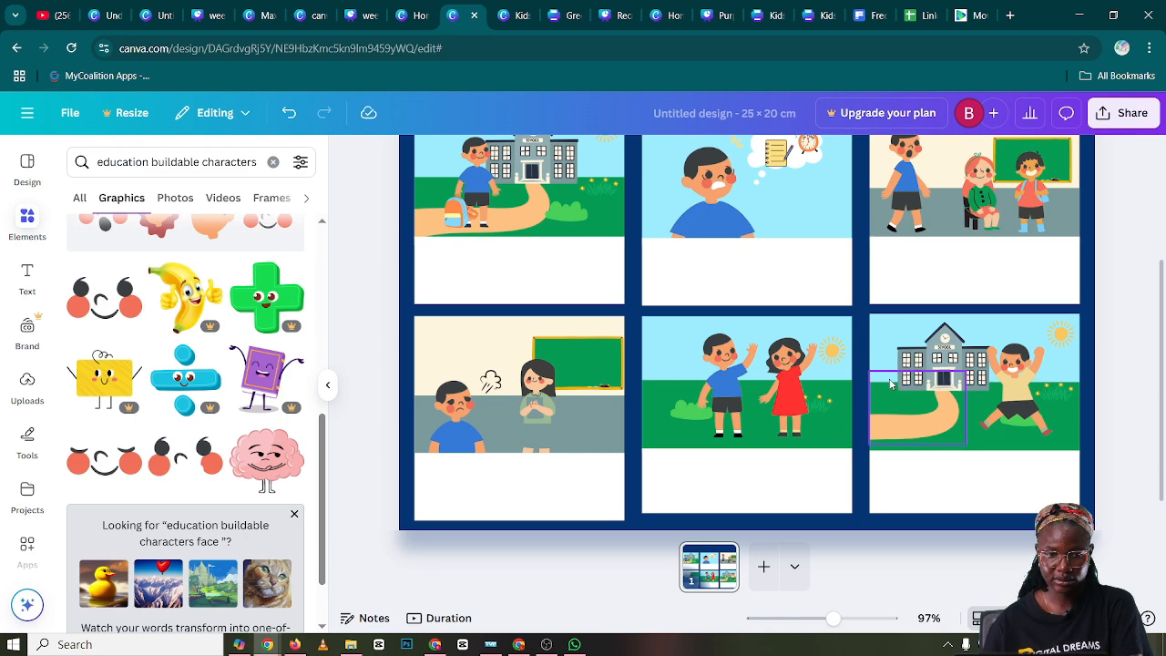
Add a text box at font size about 15.7 in panel one's white caption area and enter "Max"
scroll(711, 195, "up", 1)
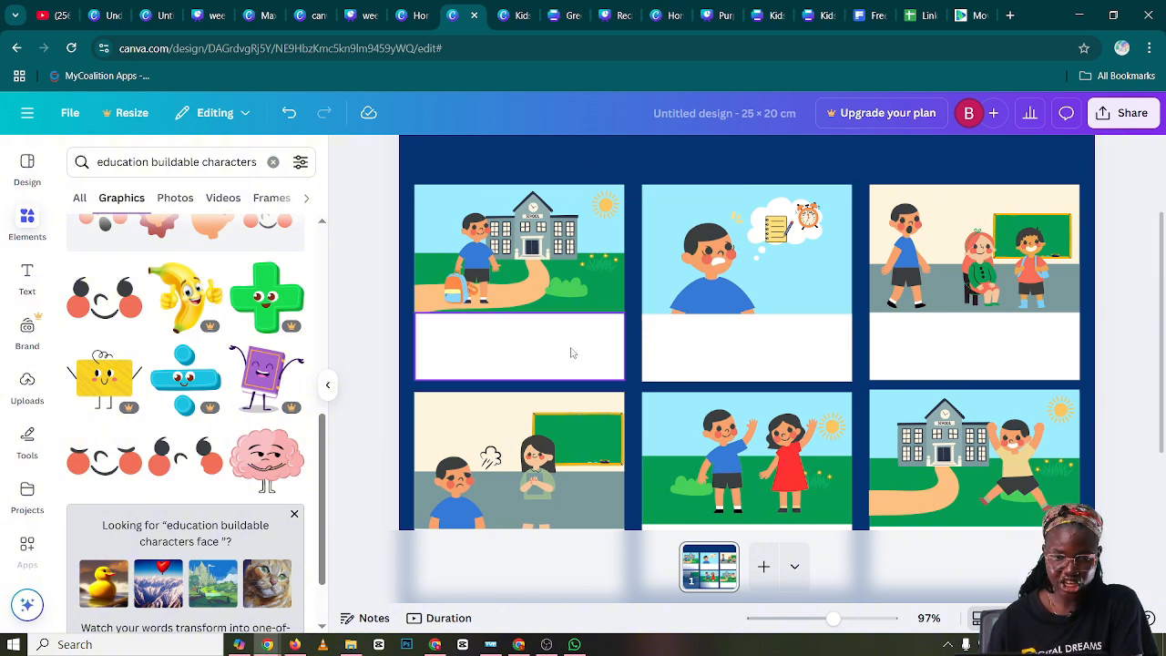
left_click(332, 384)
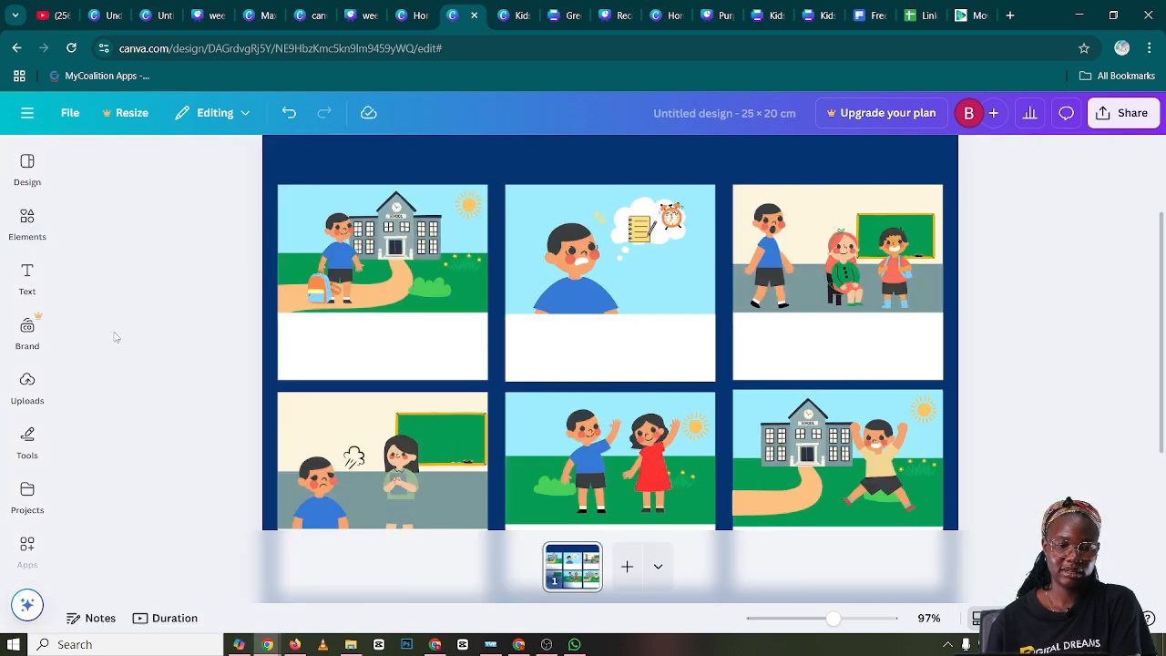
left_click(31, 281)
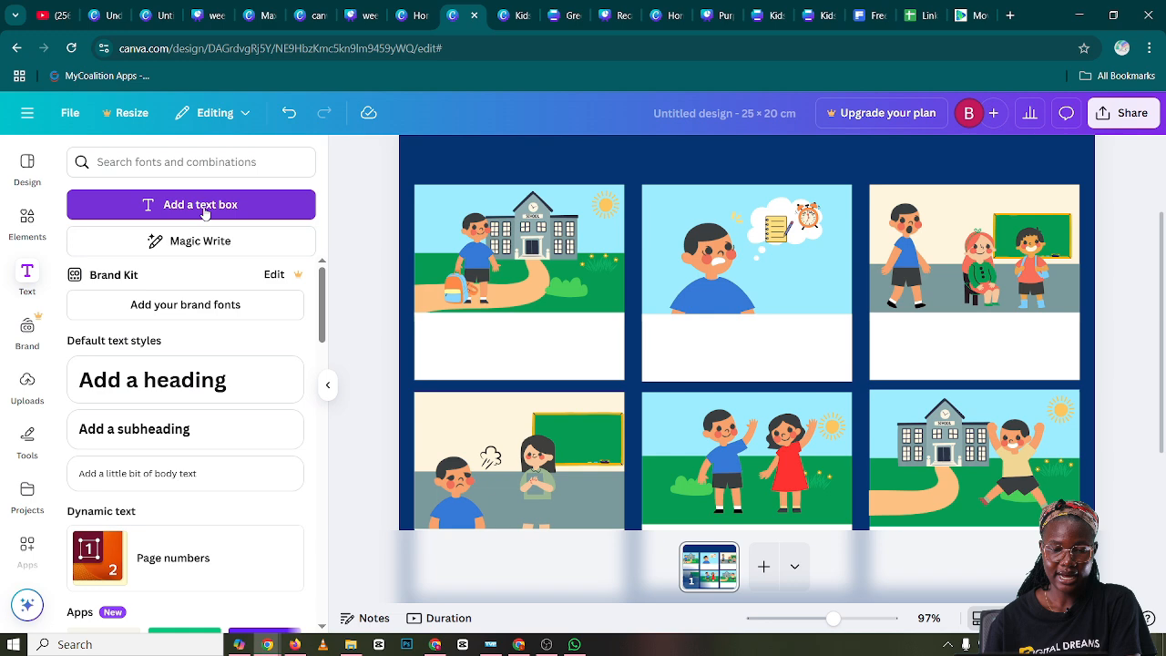
left_click(200, 211)
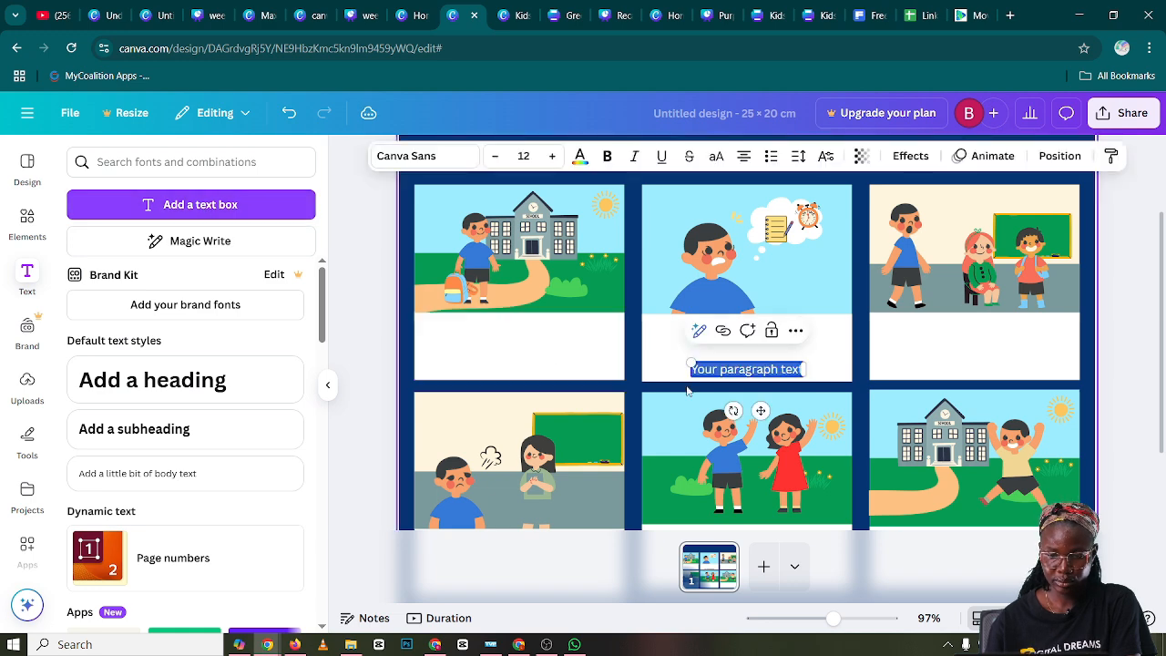
left_click_drag(691, 364, 654, 358)
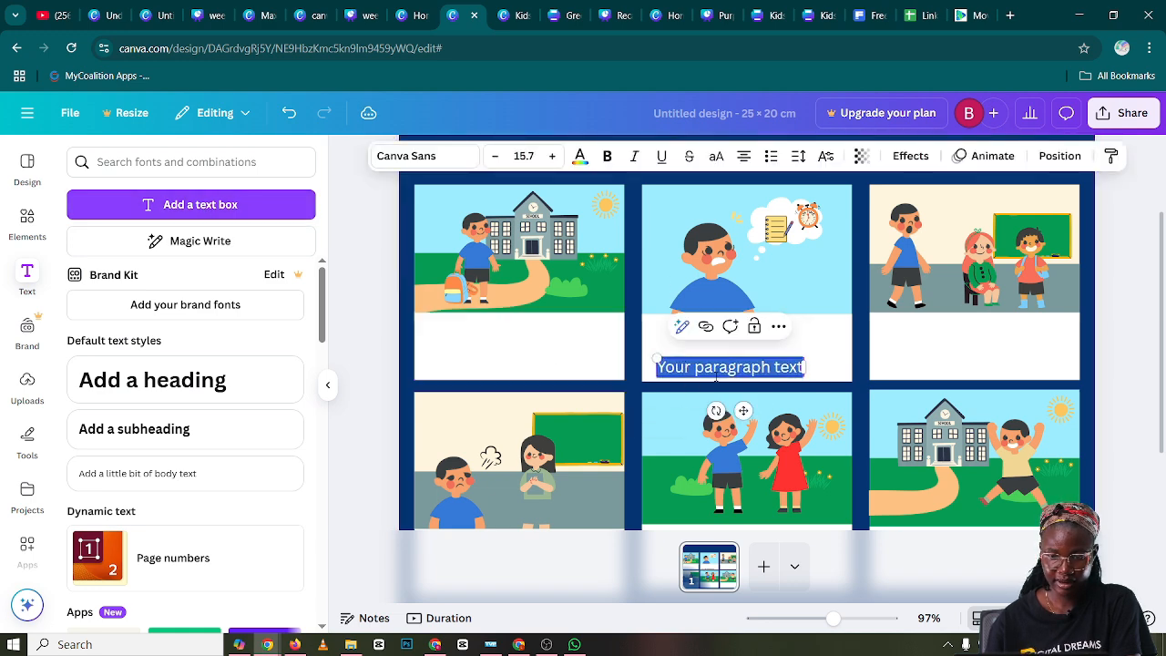
left_click_drag(744, 411, 545, 393)
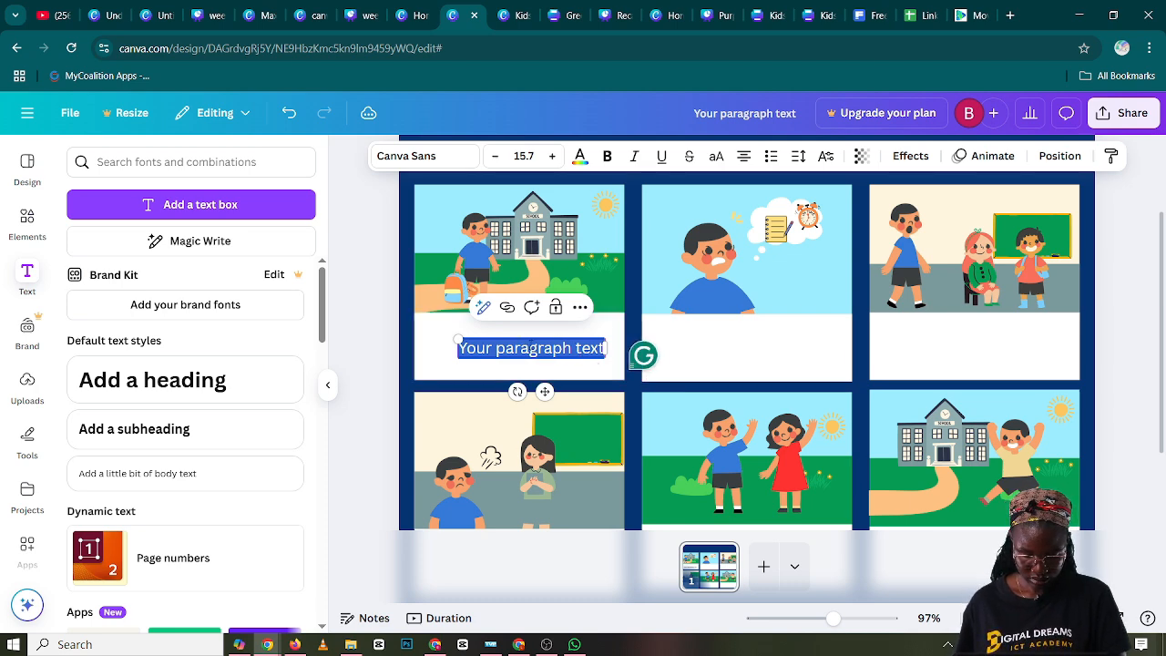
type("M")
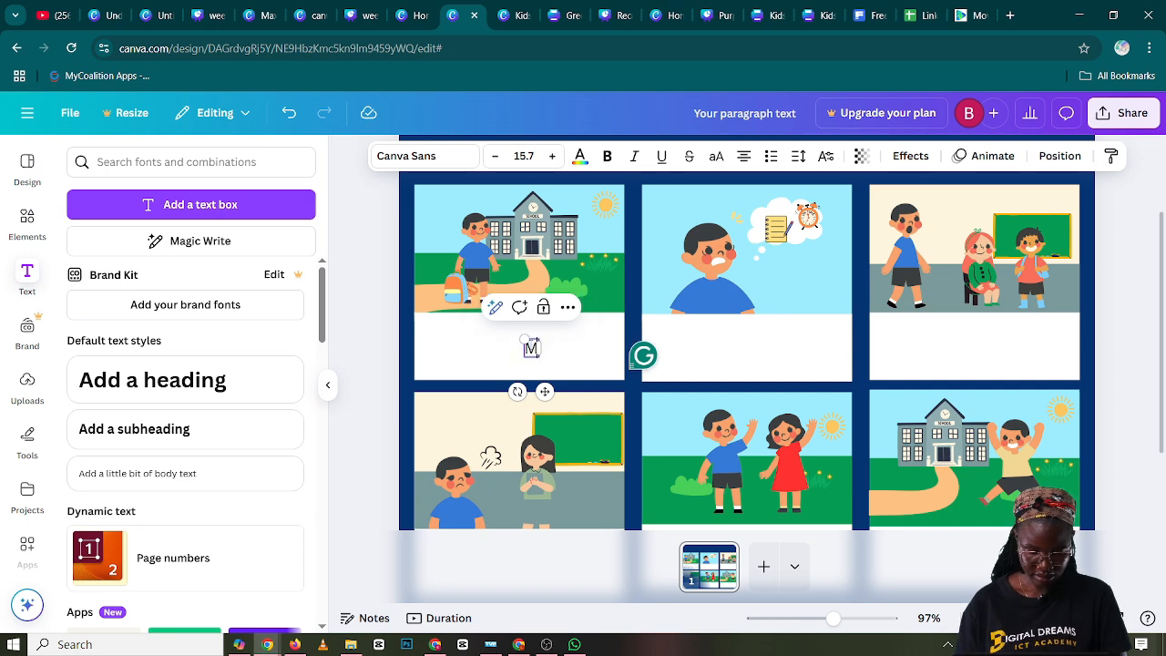
type("ax is ready to start the day!")
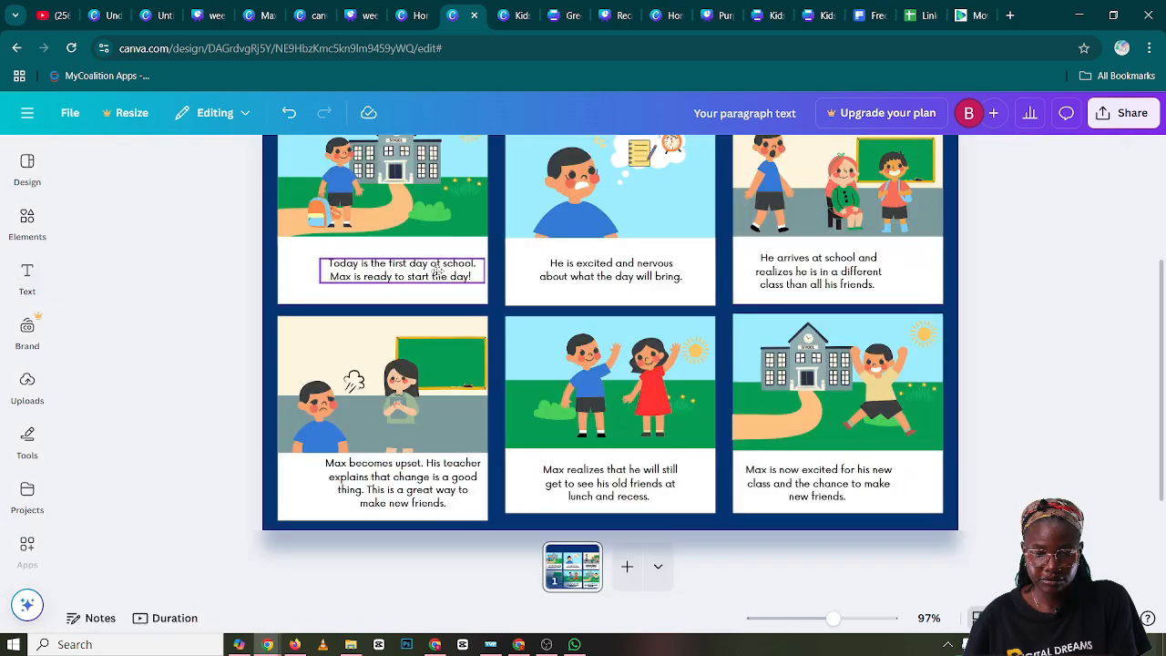
Reposition the captions of panels one, three, four, five and six so each sits centred in its white caption area
left_click_drag(437, 274, 420, 275)
left_click_drag(780, 273, 813, 270)
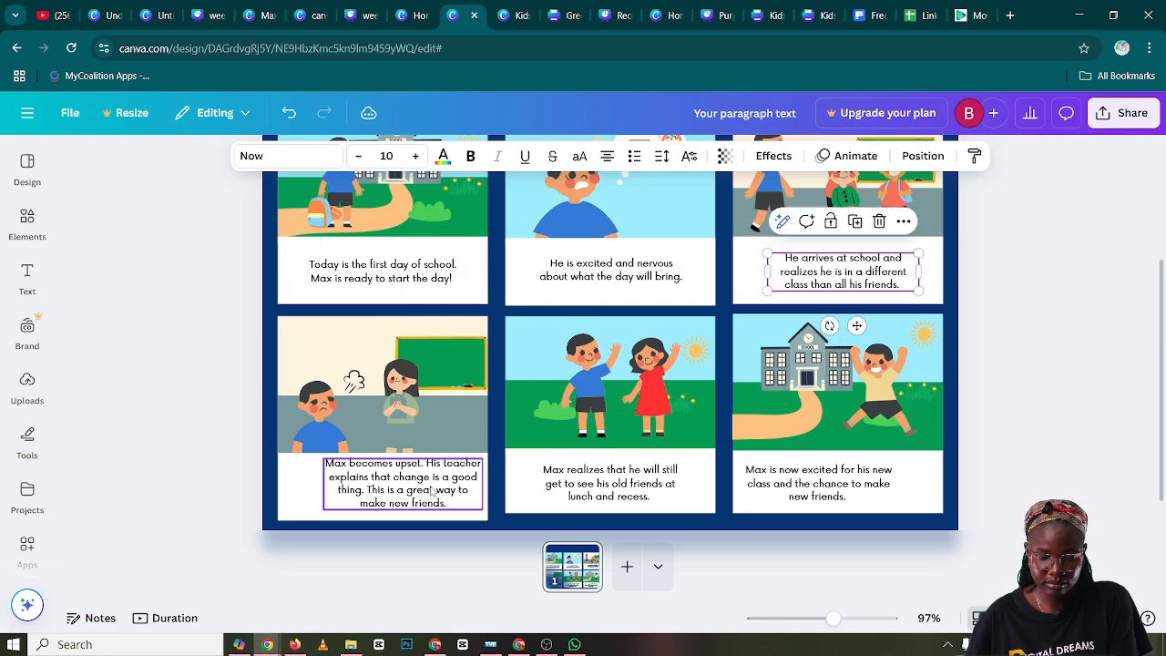
left_click_drag(433, 492, 411, 493)
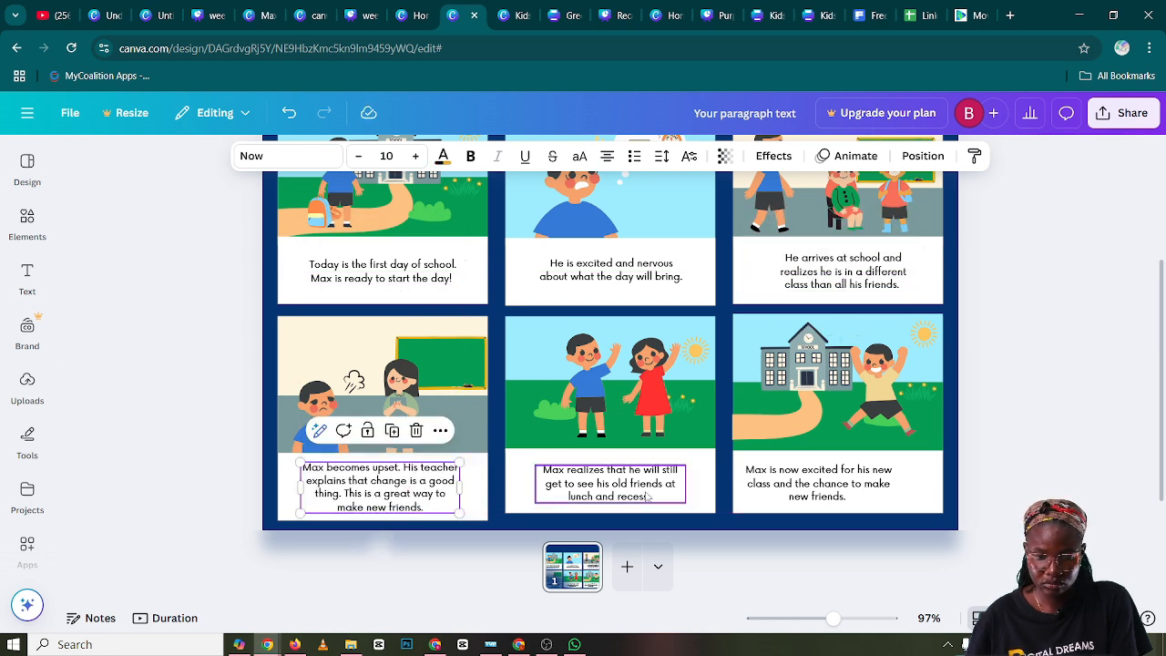
left_click_drag(649, 497, 650, 492)
left_click_drag(787, 495, 796, 489)
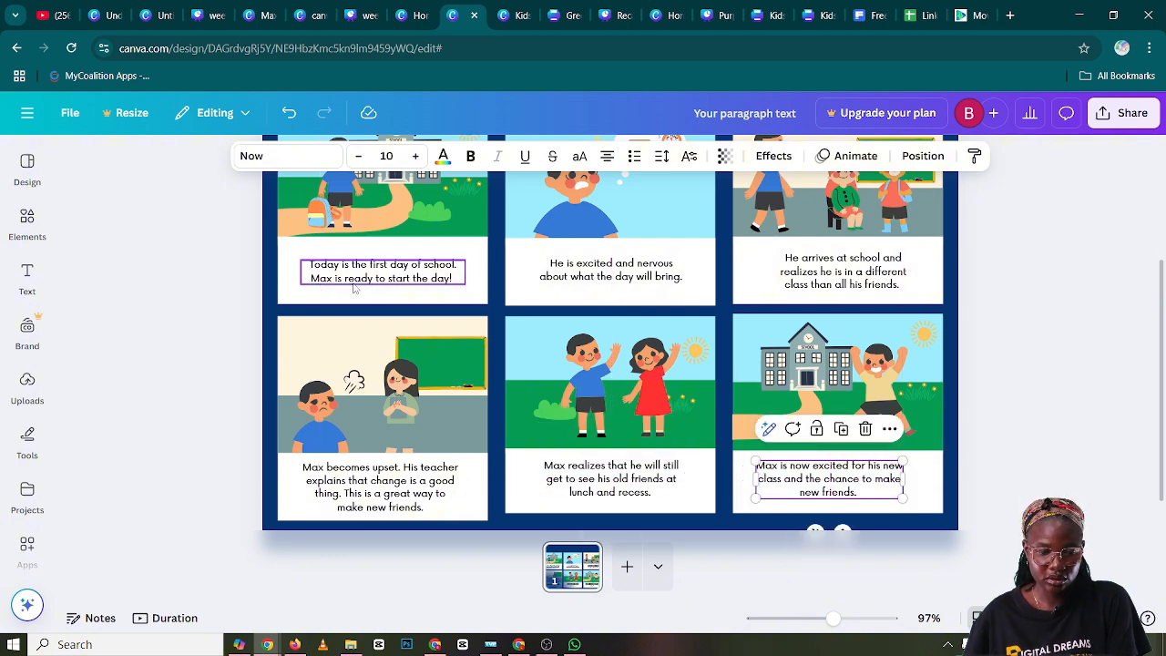